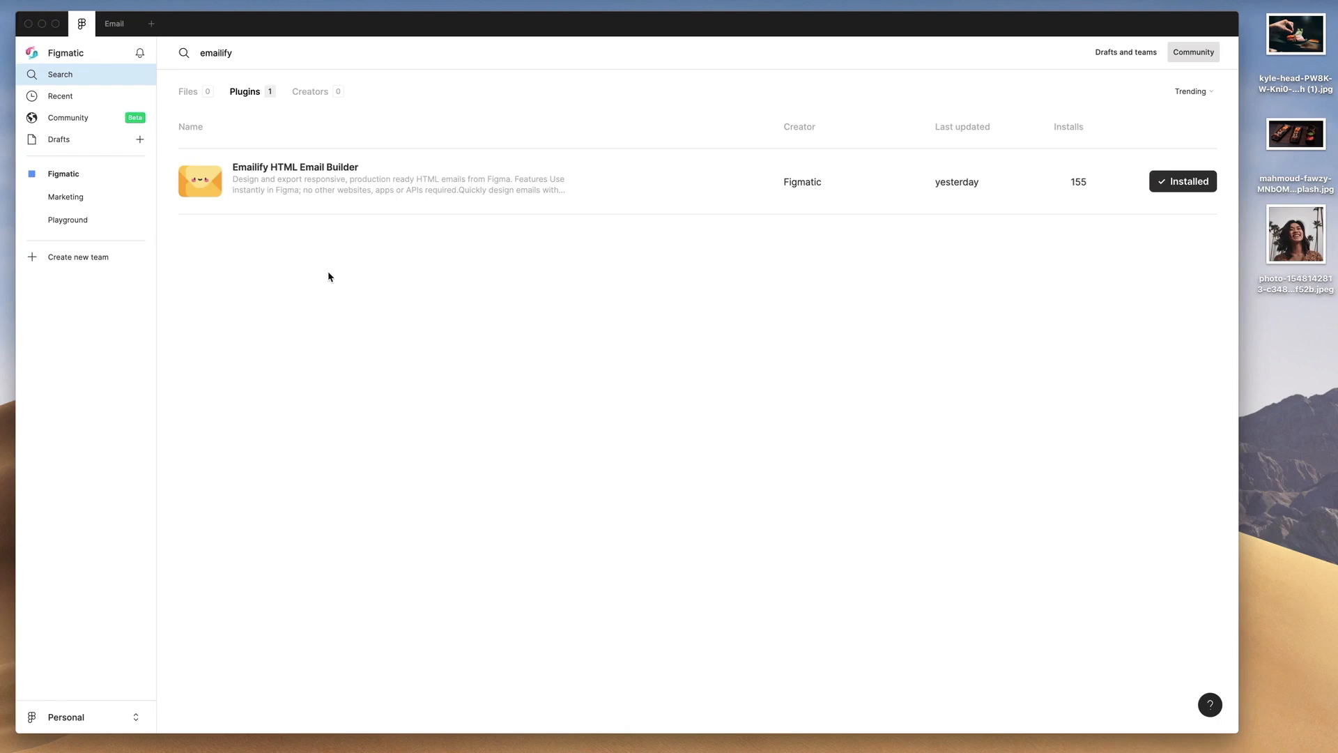
- Switch from the community plugin search to the Email design file
click(326, 277)
double_click(243, 53)
click(279, 244)
click(114, 25)
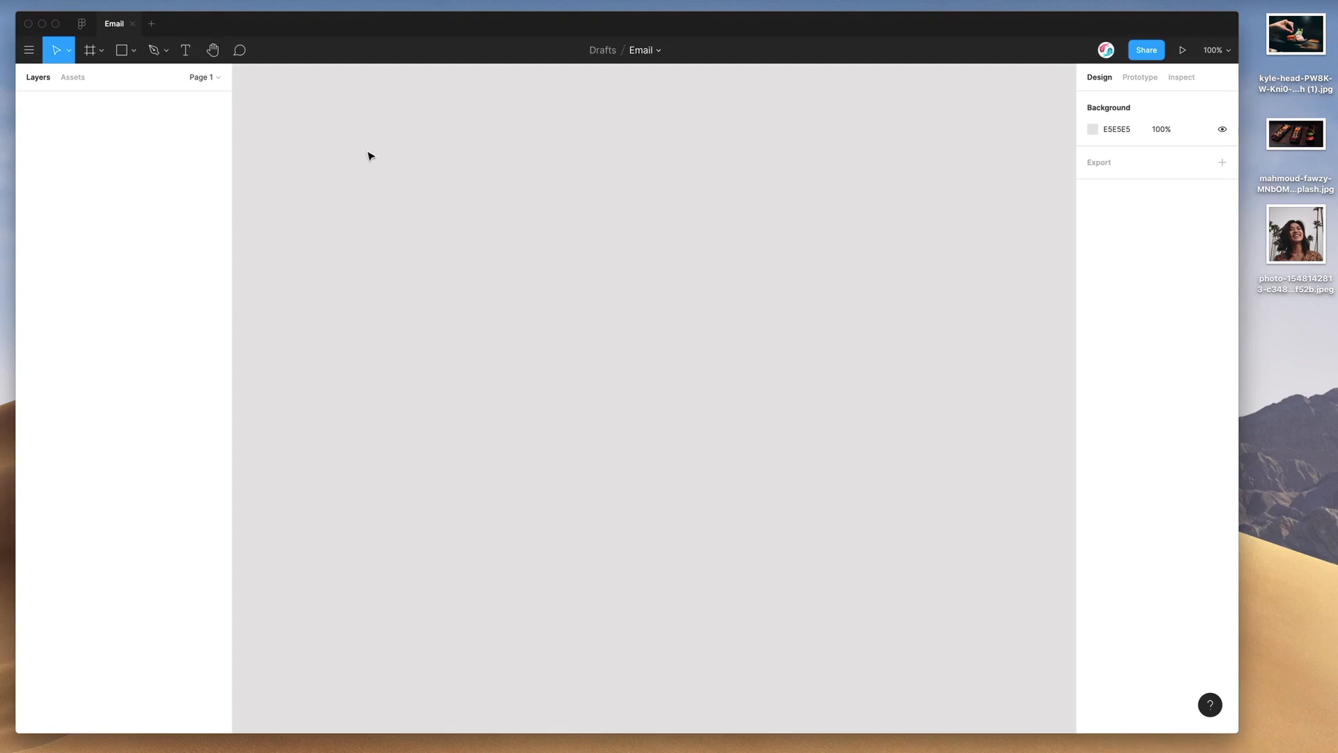
- Run the Emailify HTML Email Builder plugin and move its window higher on the canvas
right_click(461, 161)
mouse_move(499, 201)
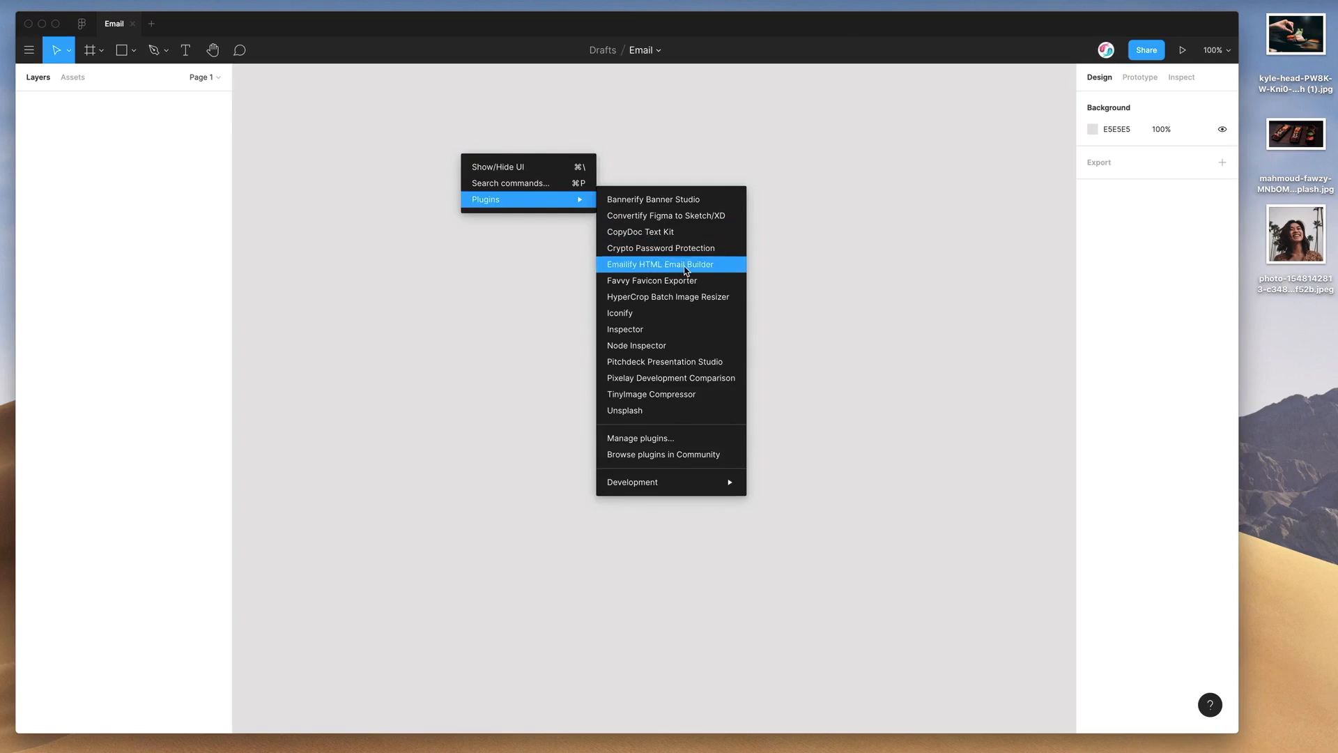
click(688, 270)
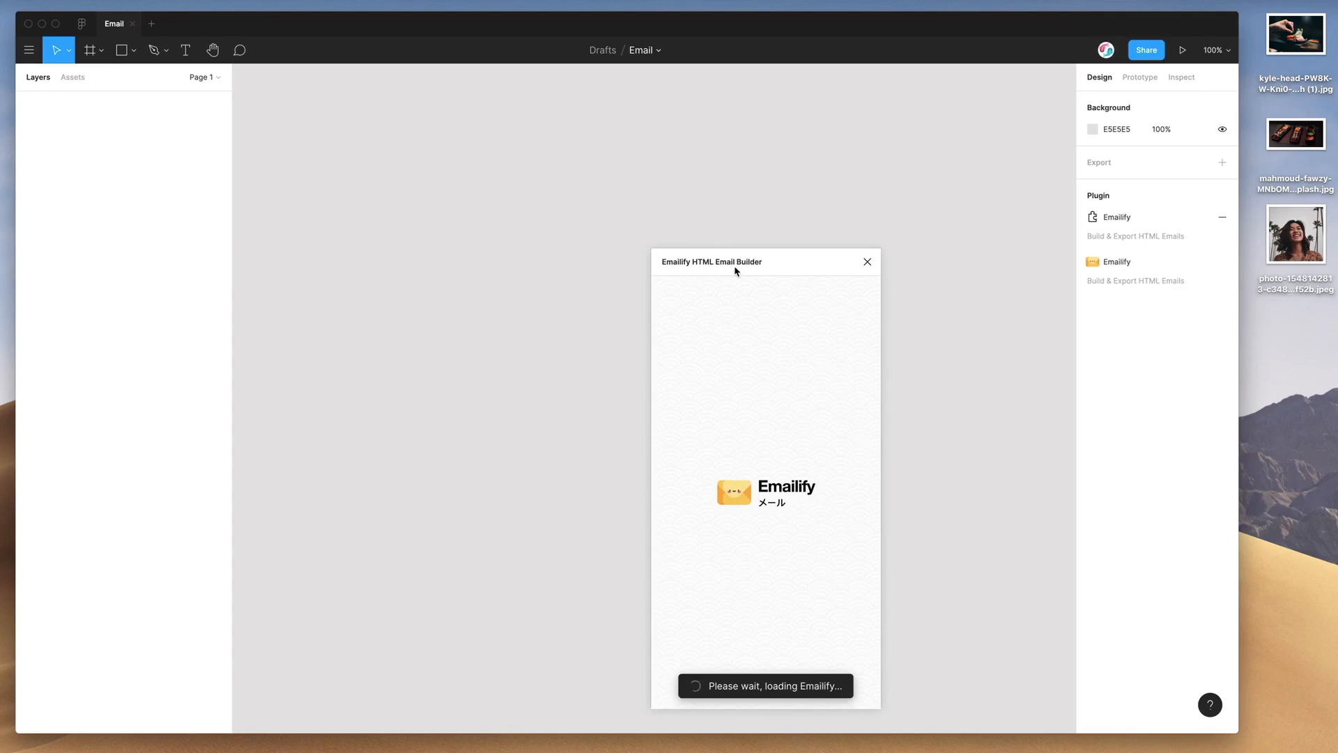
drag(741, 269, 774, 167)
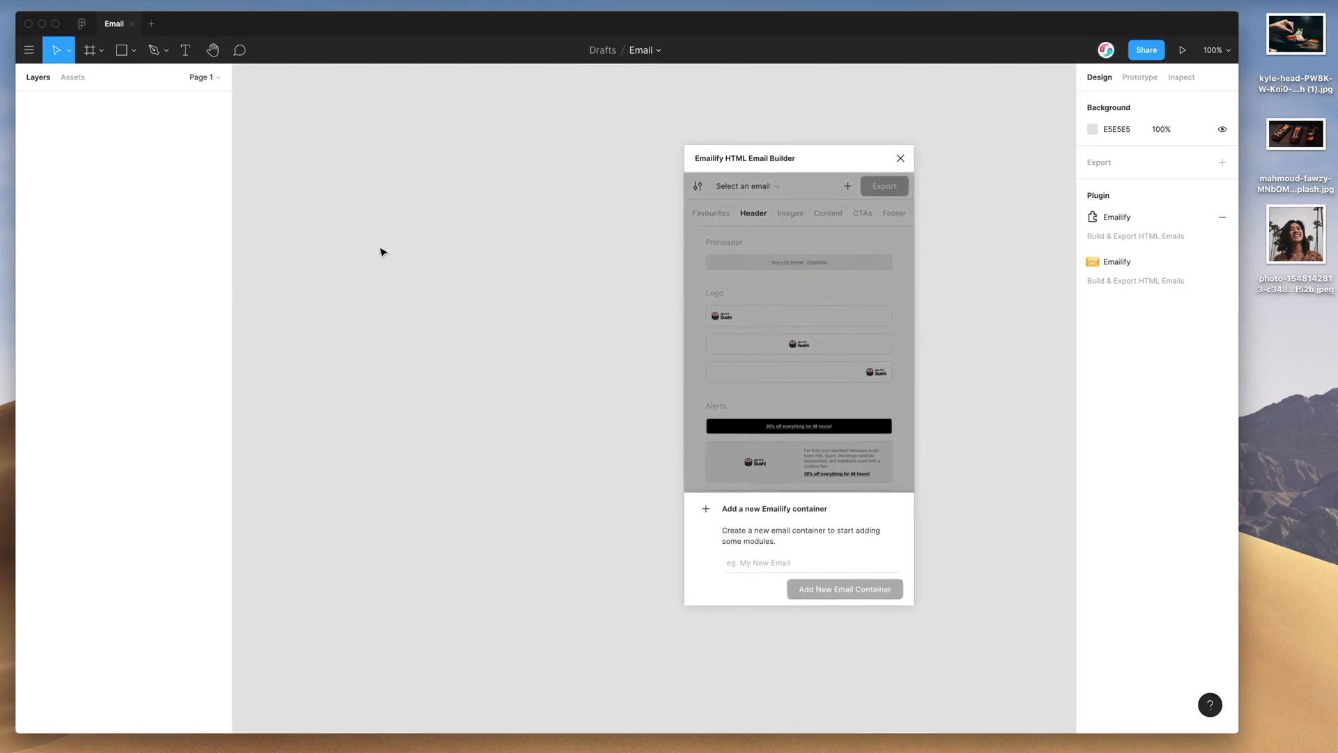
- Create a new Emailify email container named "Jiro Marketing Email" and position it beside the plugin window
click(744, 559)
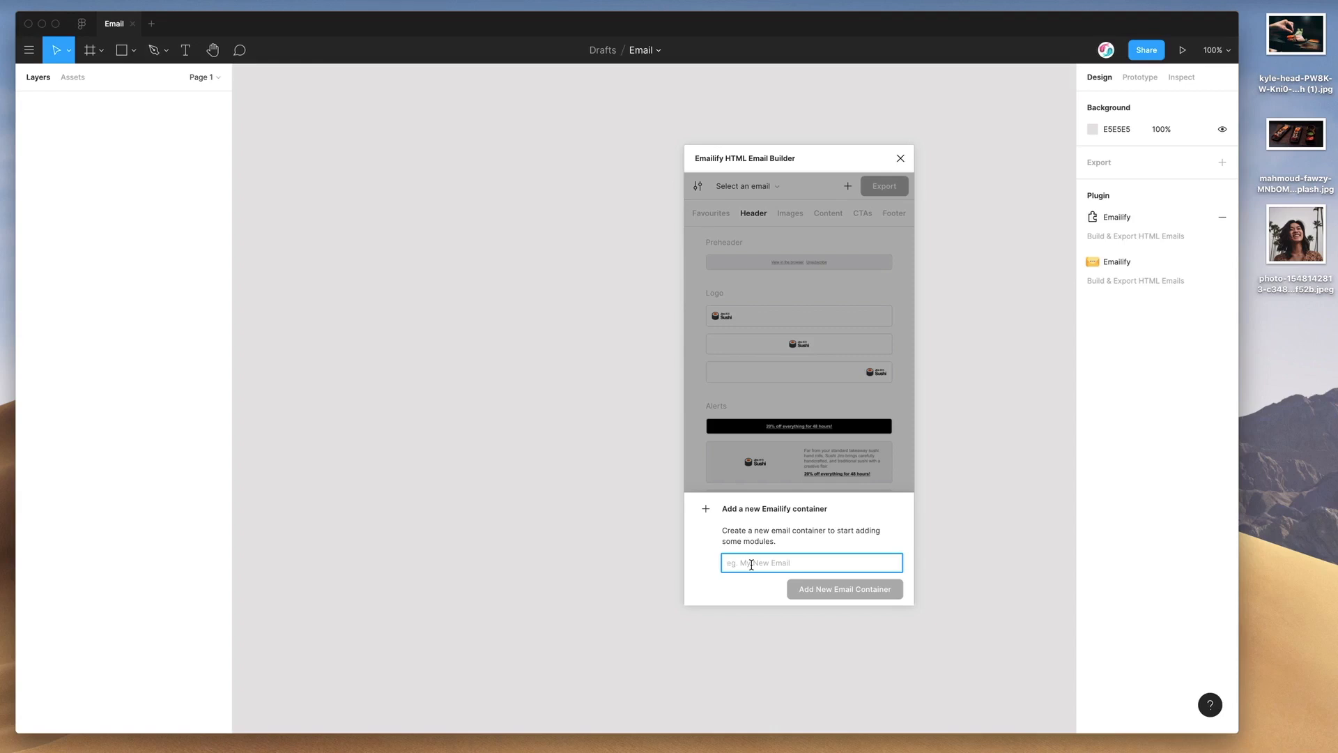
text(Jiro Marketing Email)
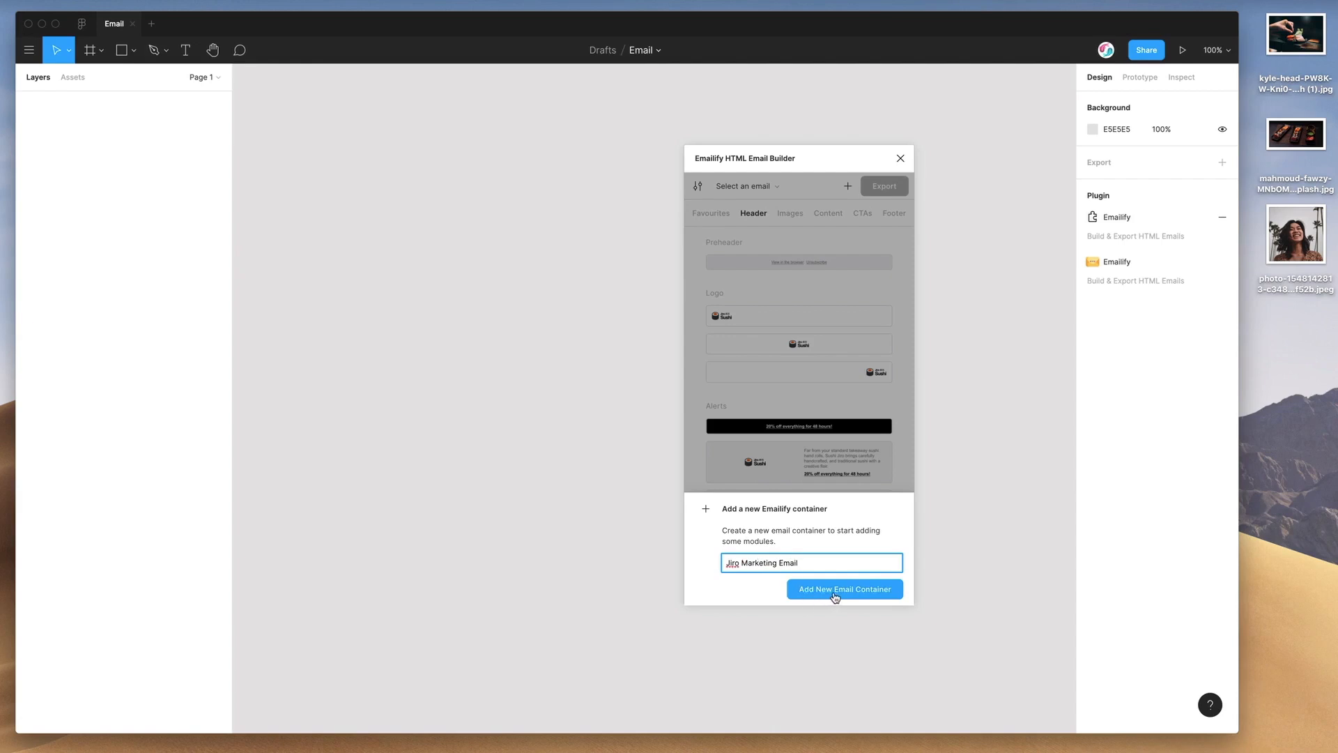
click(819, 594)
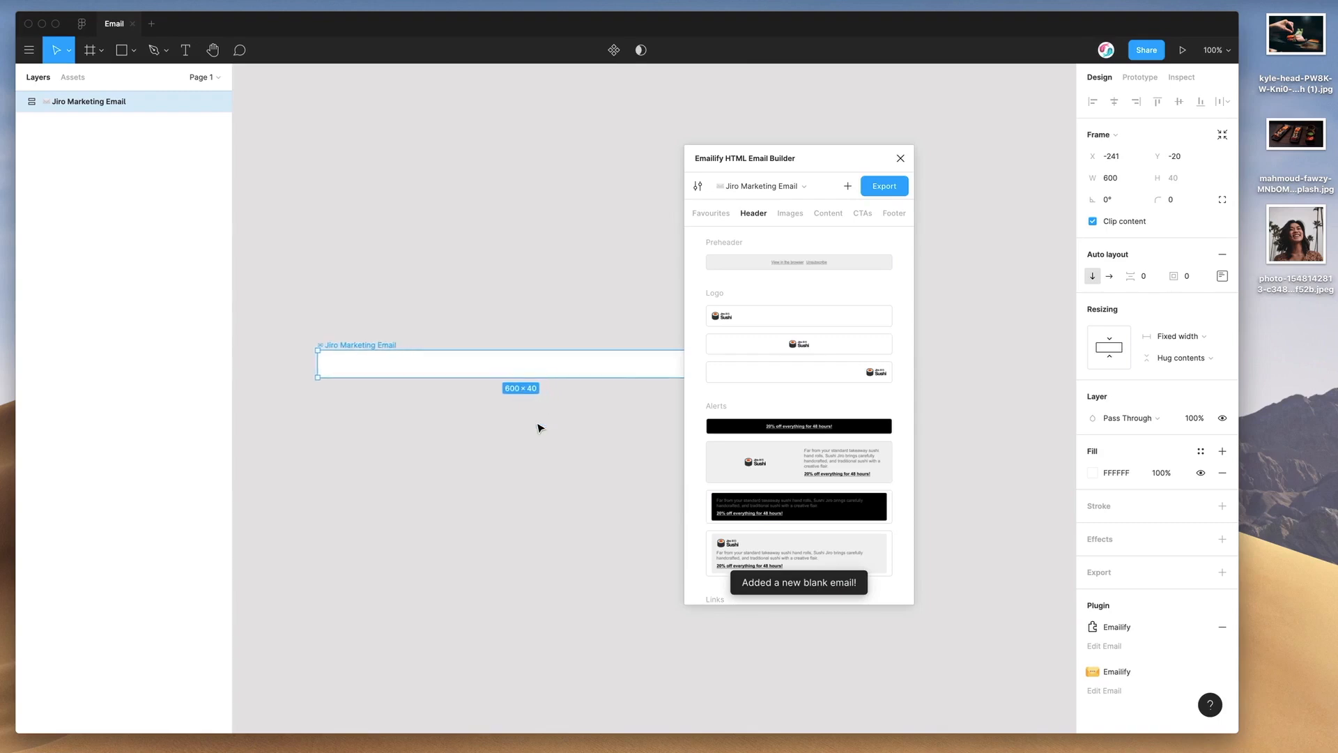
scroll(537, 424, down, 2)
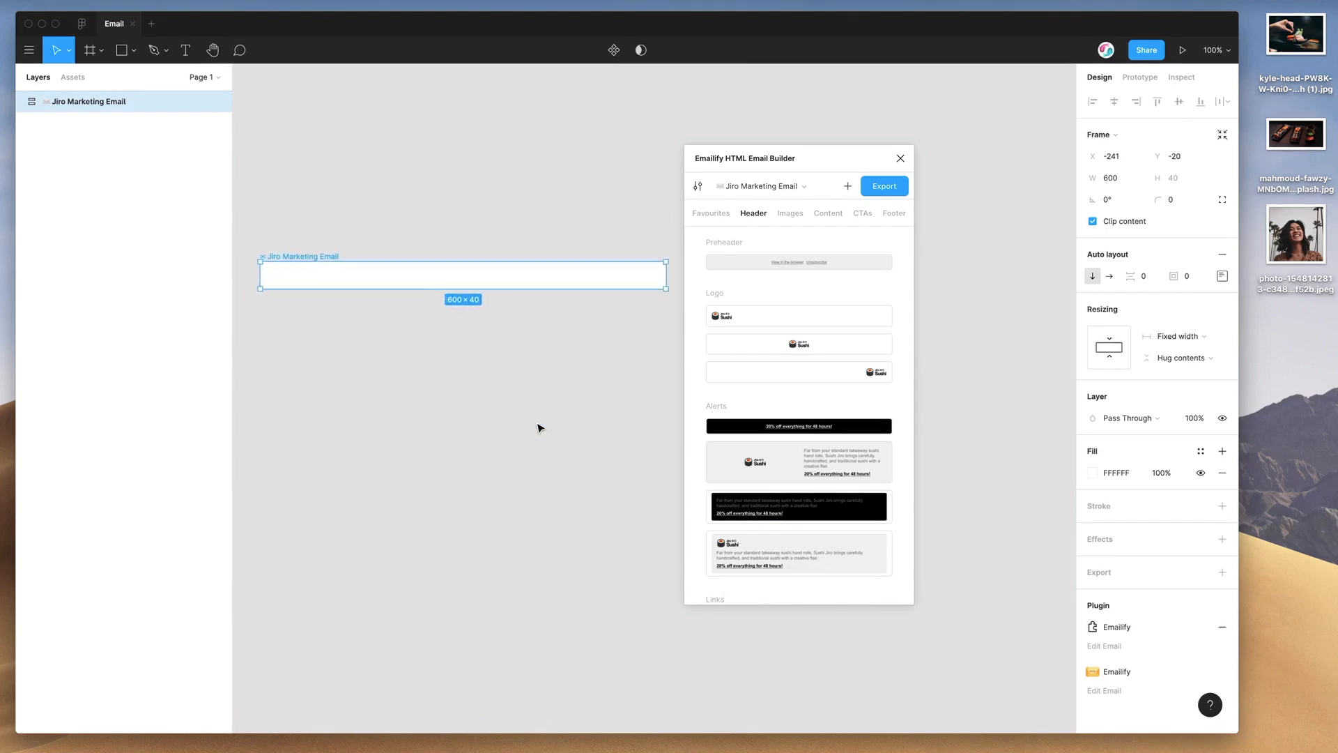
scroll(537, 408, down, 1)
click(697, 315)
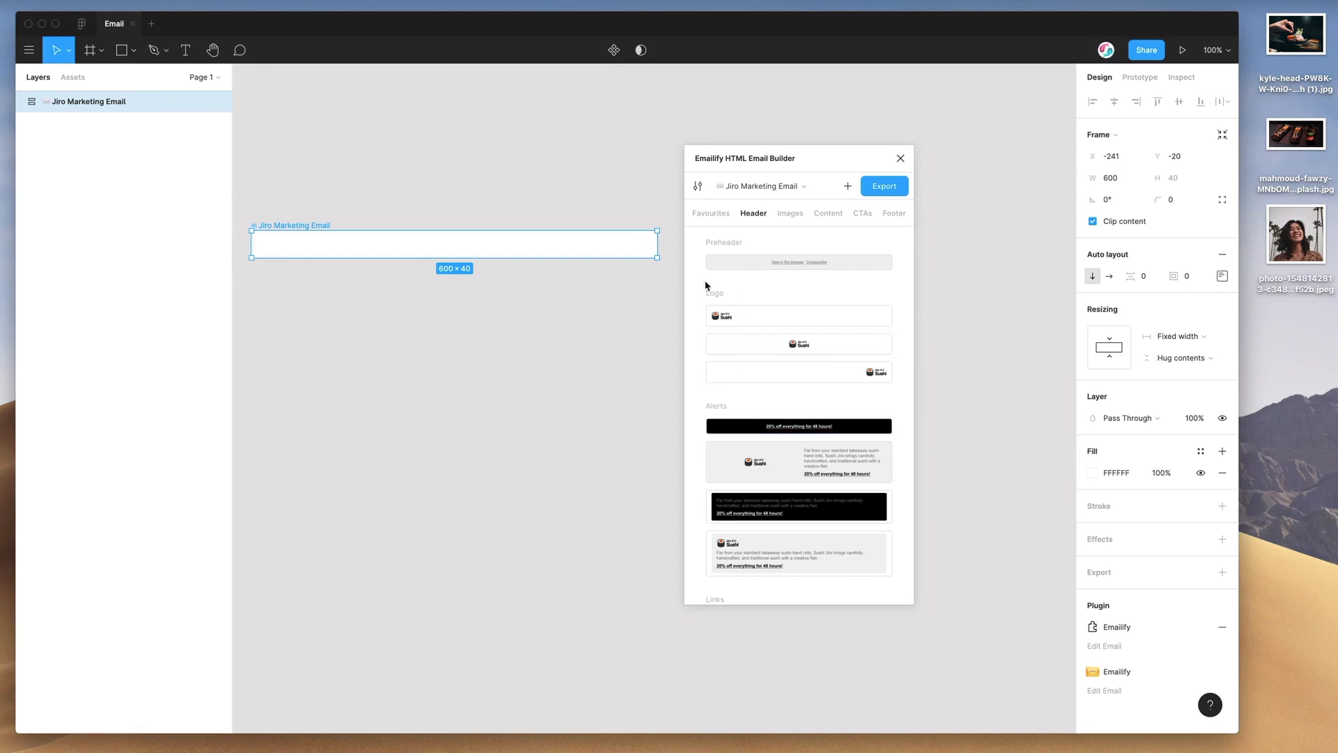
drag(758, 156, 756, 137)
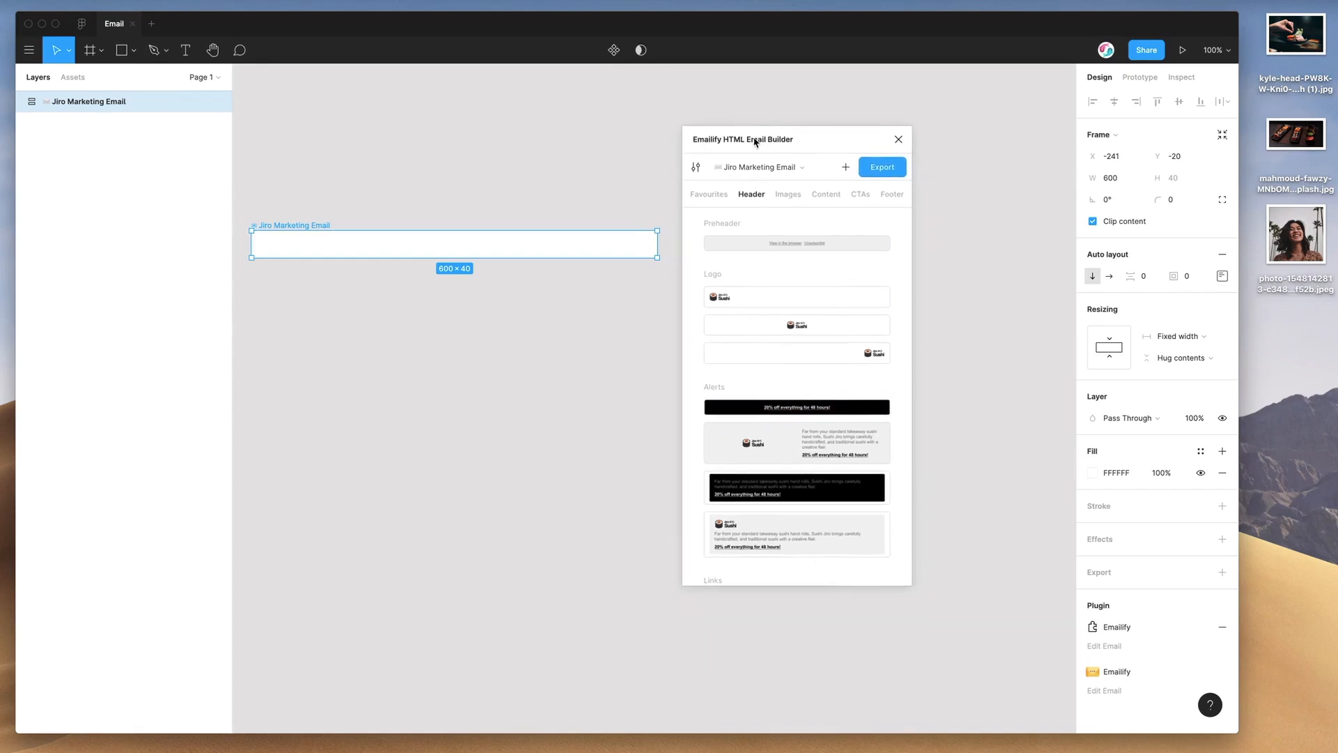
- Examine the plugin's available modules across the Header, Images, Content, CTAs and Footer categories
click(785, 196)
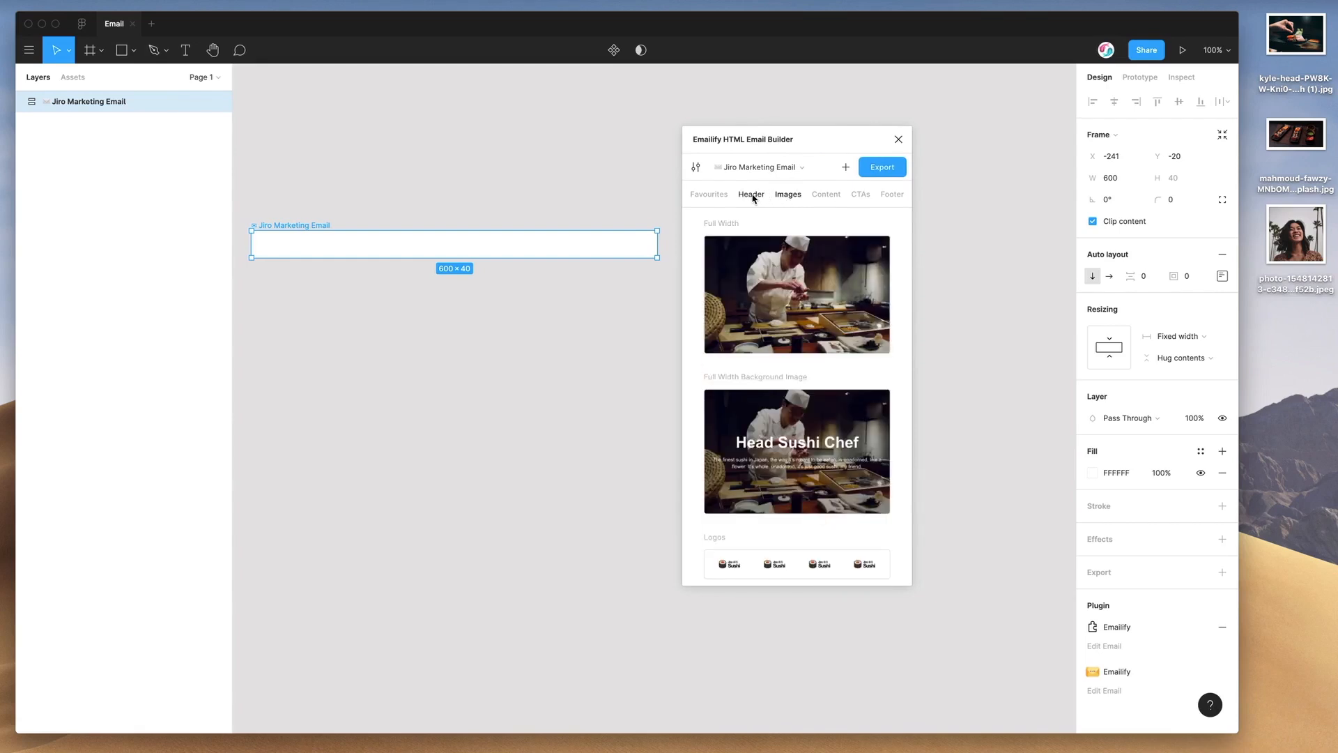
click(751, 197)
click(786, 196)
click(827, 197)
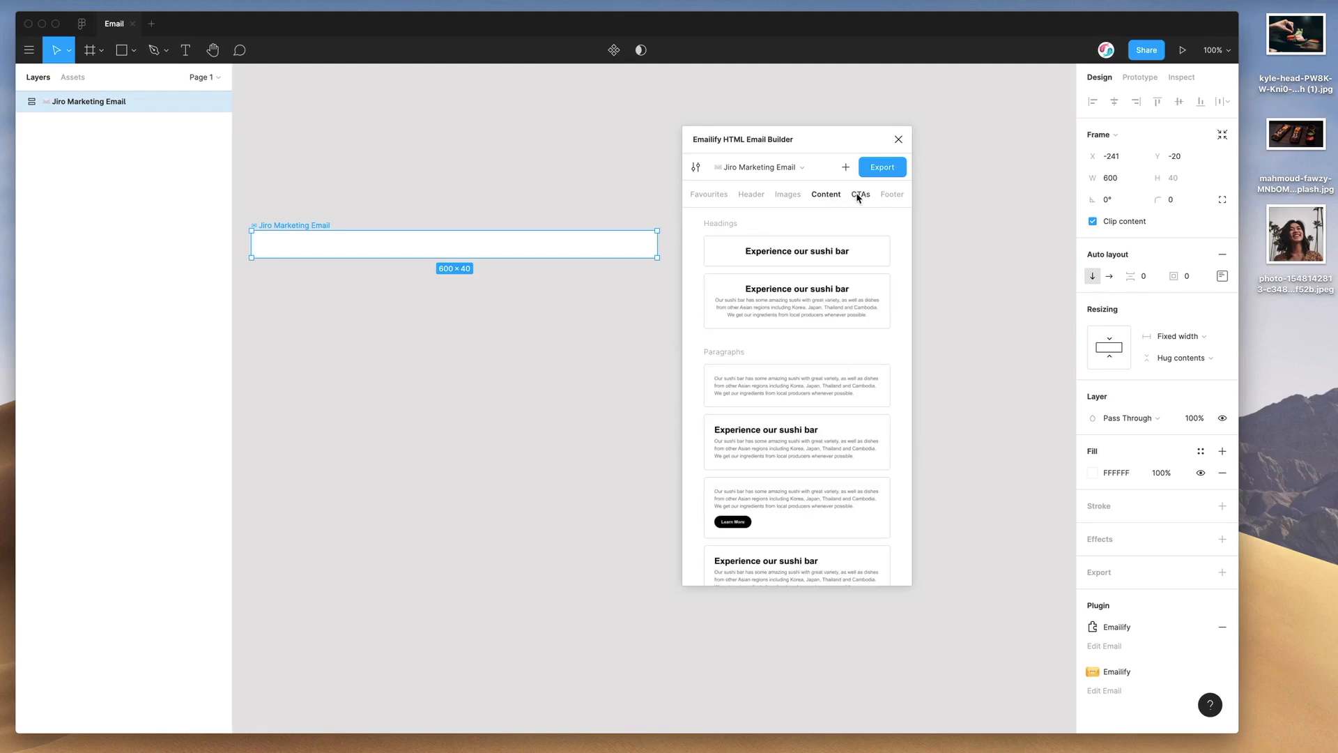
click(860, 197)
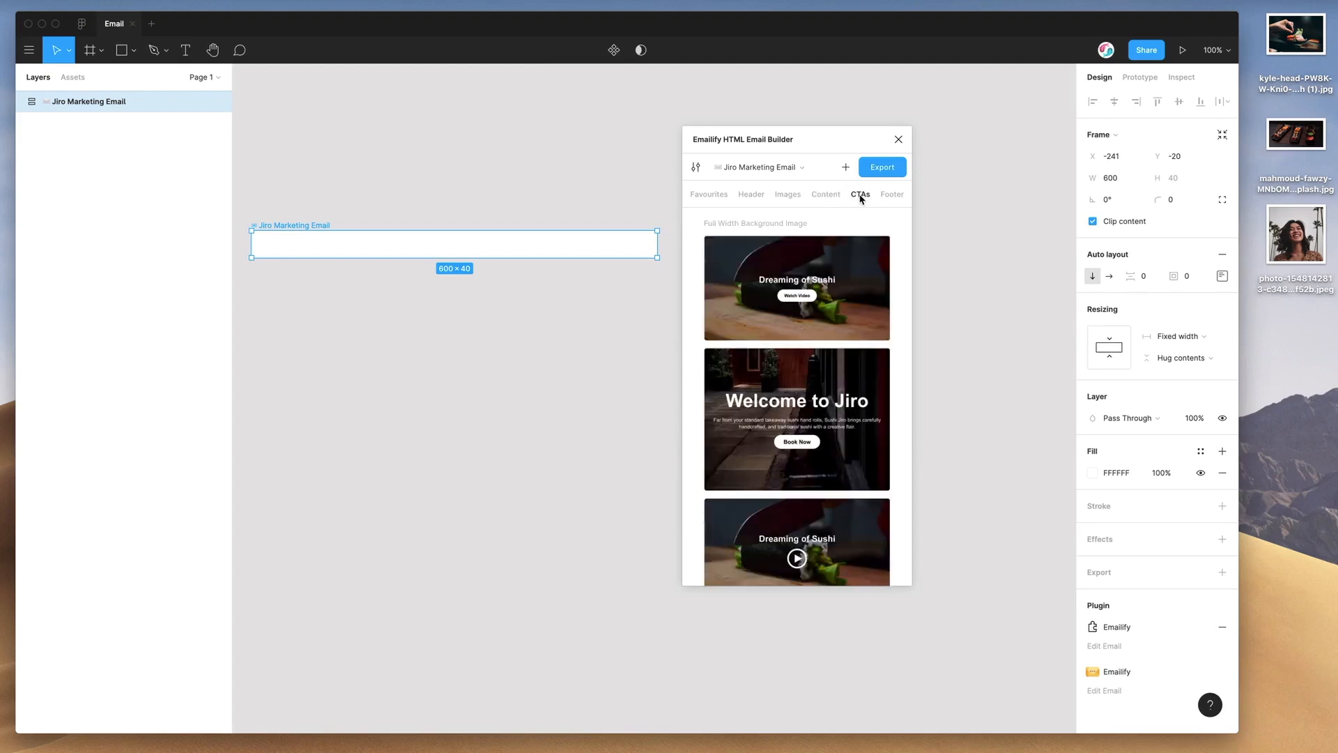
click(892, 195)
scroll(838, 264, down, 1)
scroll(837, 267, up, 1)
click(860, 195)
scroll(817, 291, down, 10)
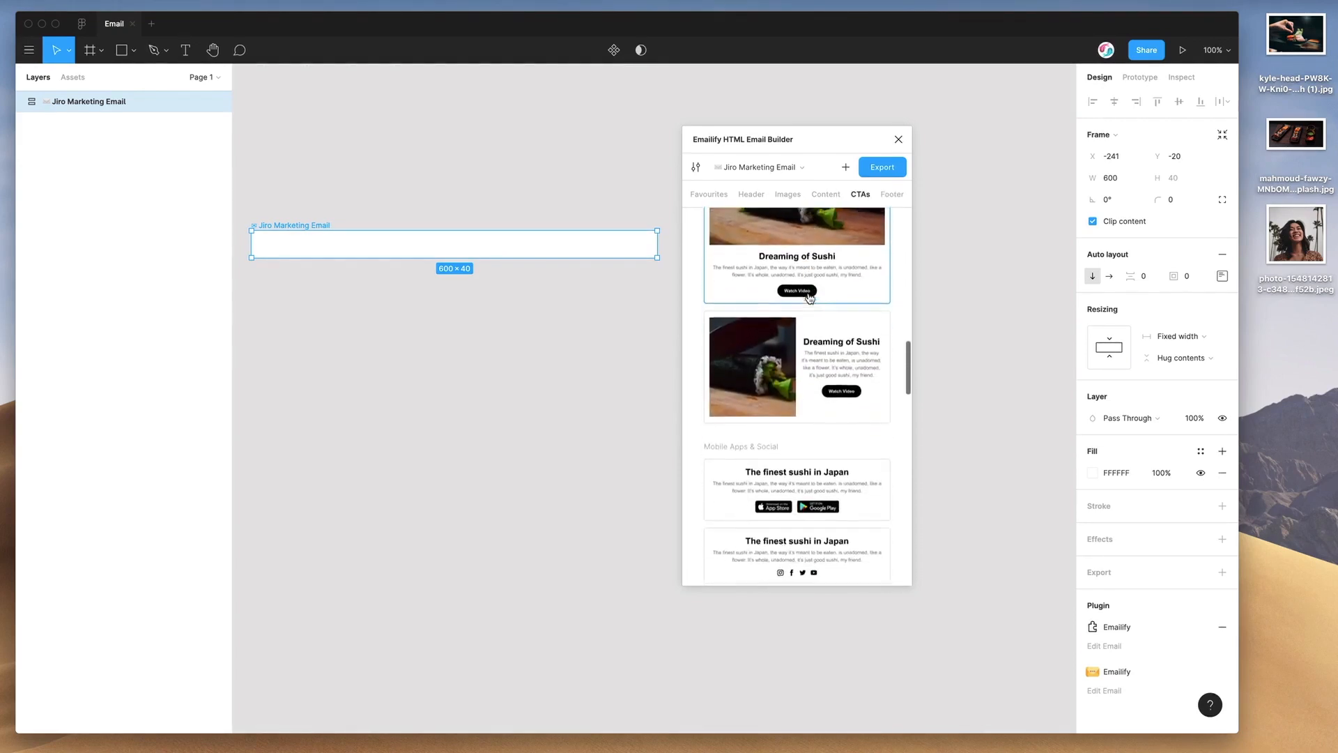
click(826, 195)
click(787, 195)
click(752, 194)
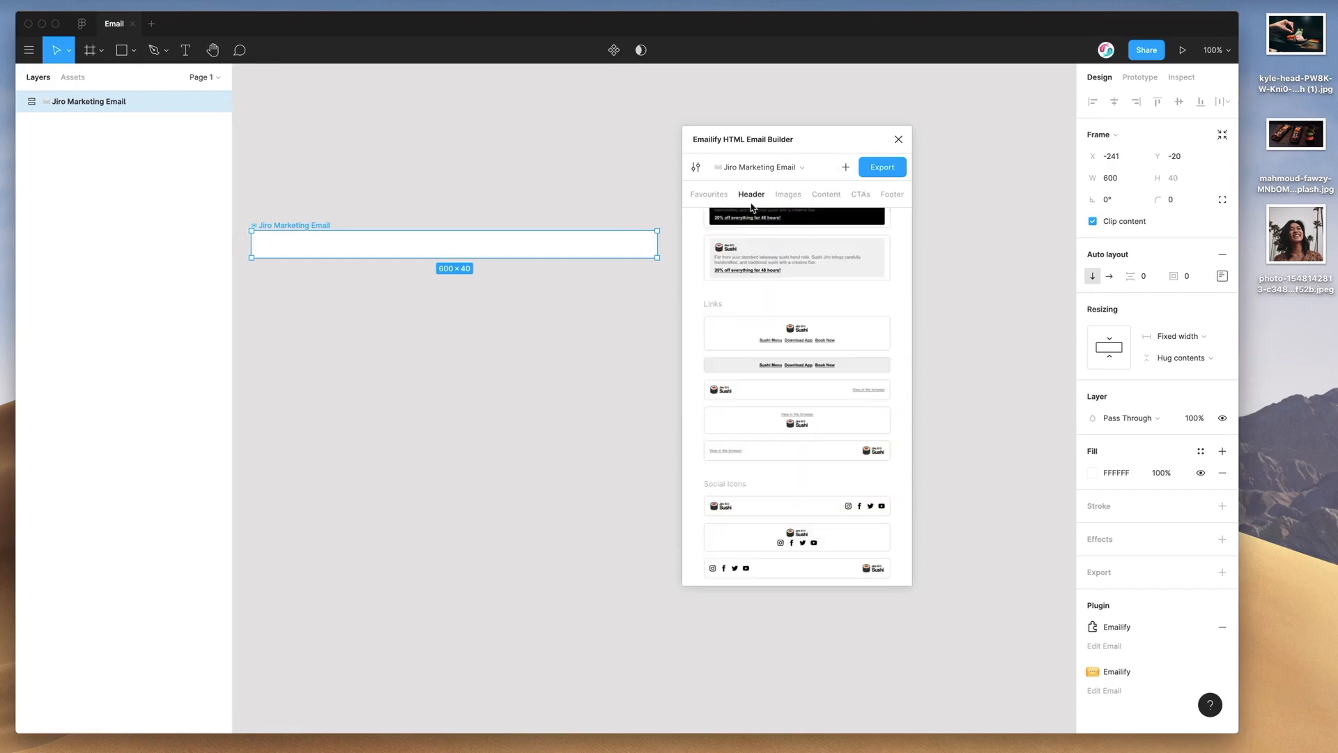
scroll(750, 284, up, 5)
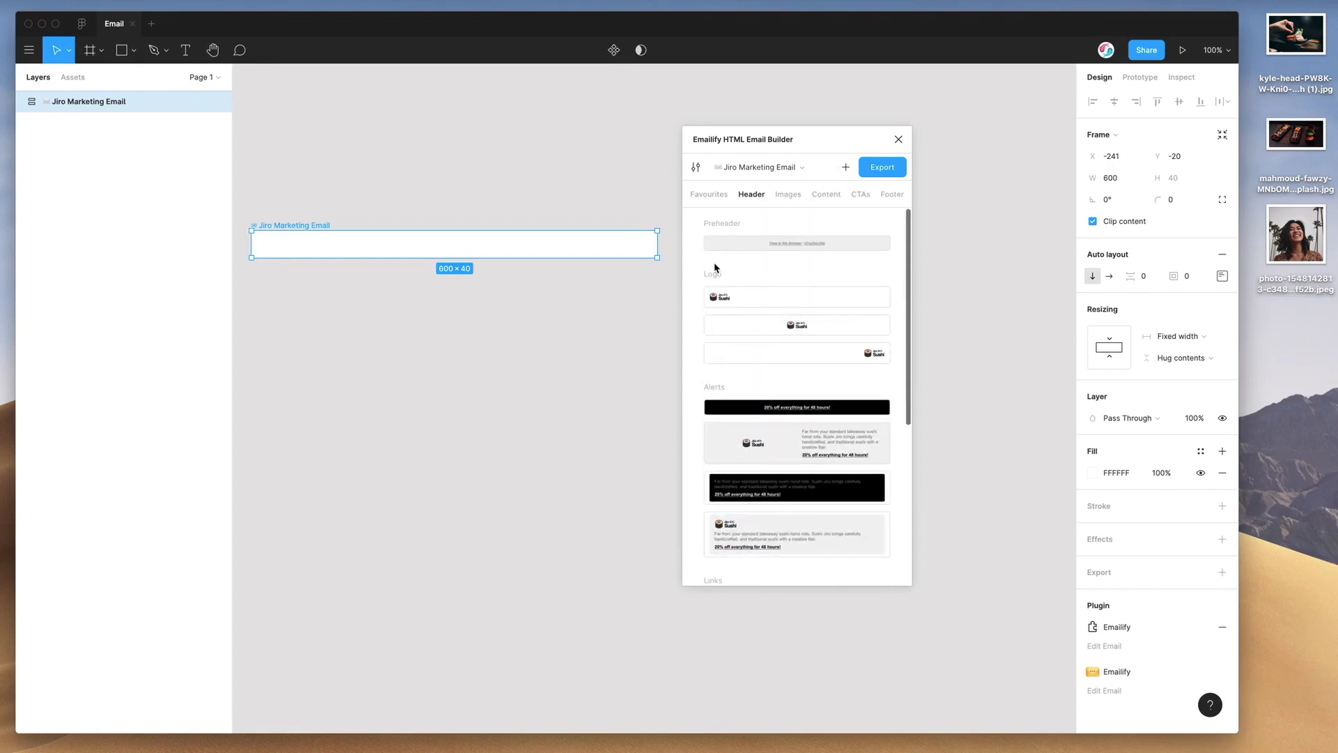
- Add the header links module with the logo on the left and a "View in the browser" link on the right
scroll(697, 263, down, 4)
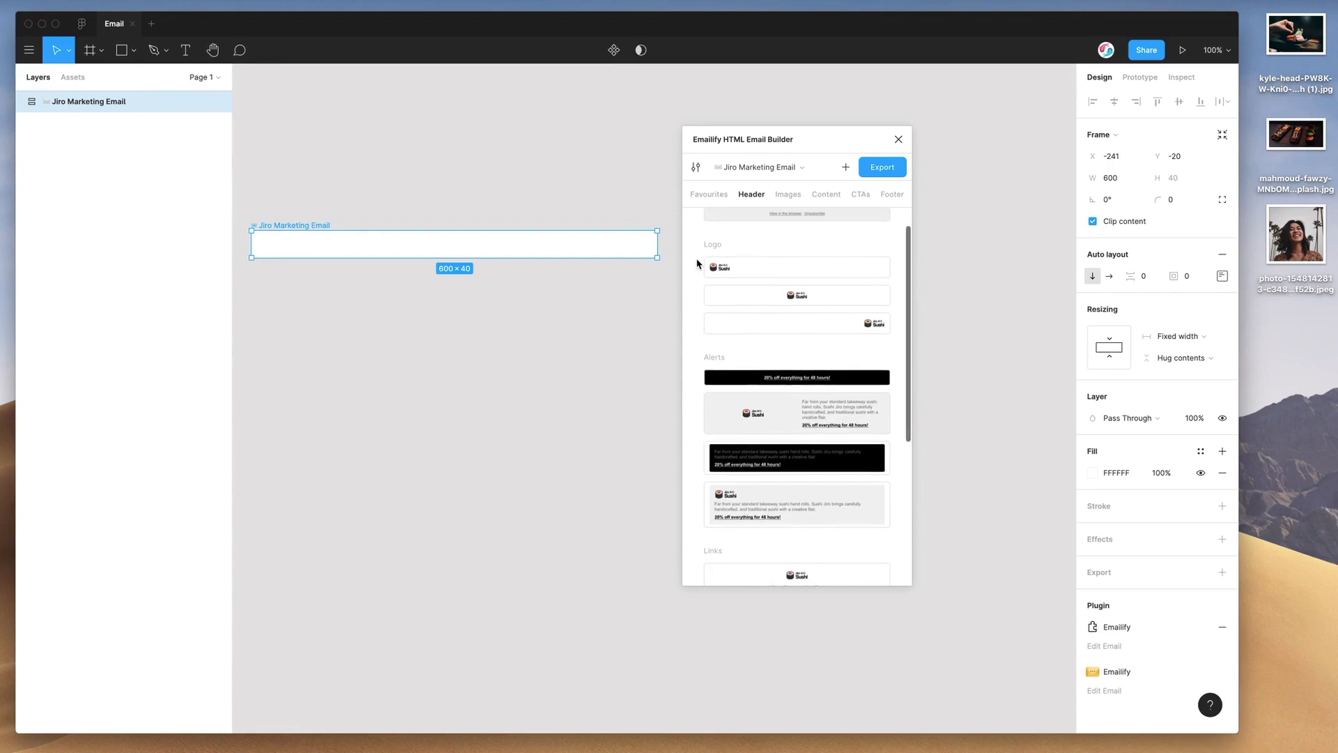
scroll(693, 275, down, 5)
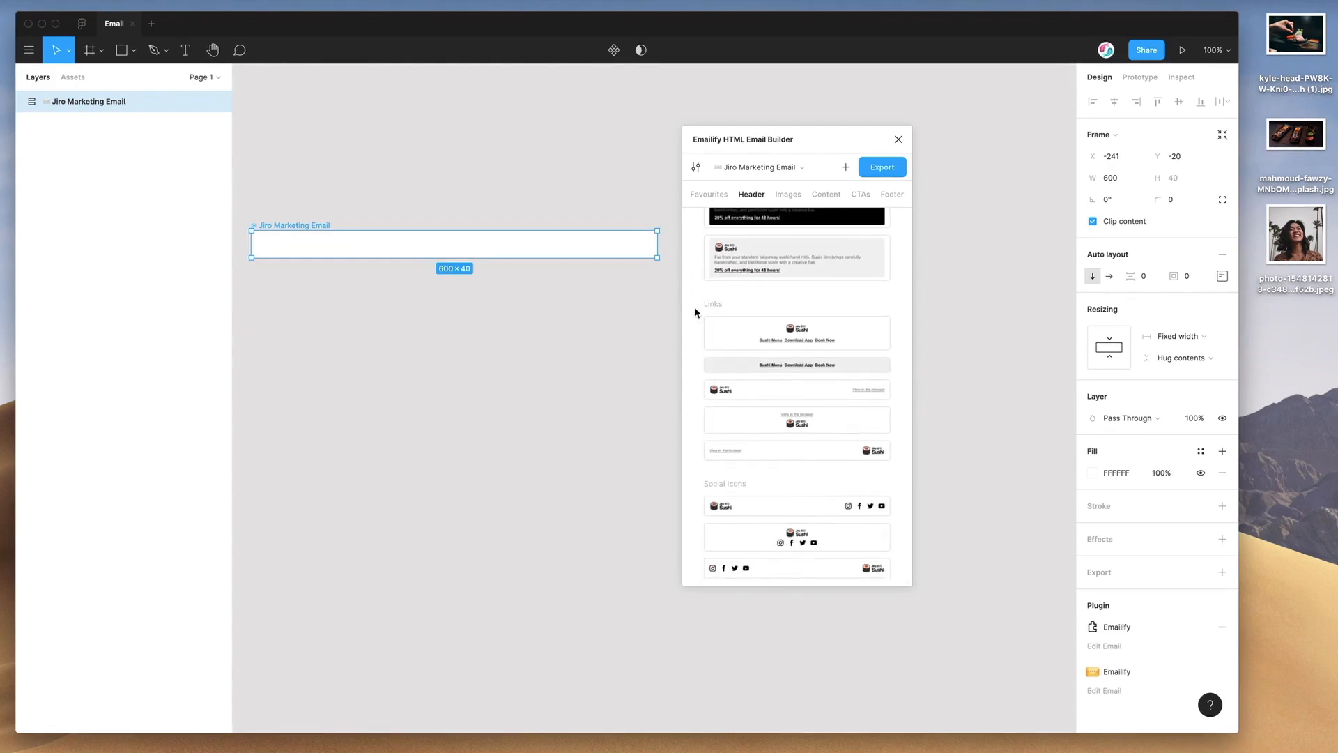
click(757, 393)
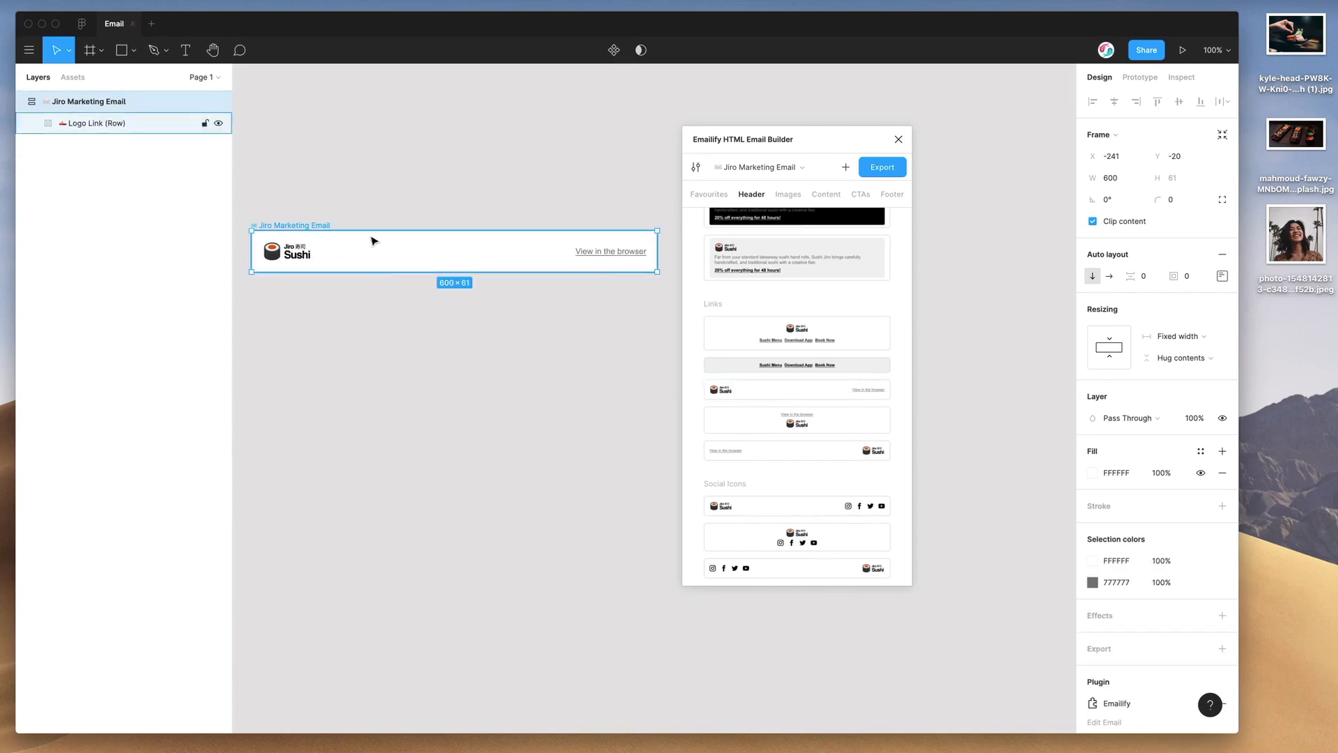
scroll(362, 251, down, 1)
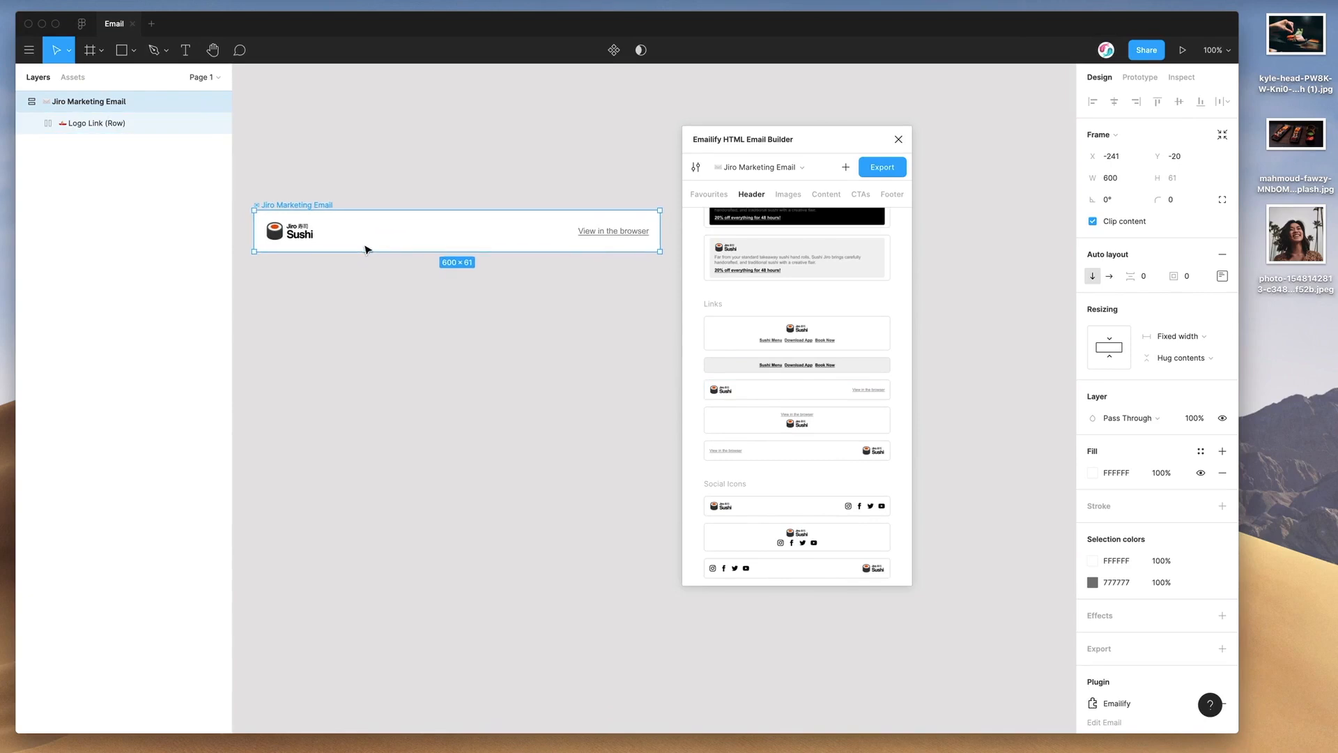
- Add the full-width background image call-to-action "Welcome to Jiro" with its Book Now button below the header
scroll(755, 299, up, 5)
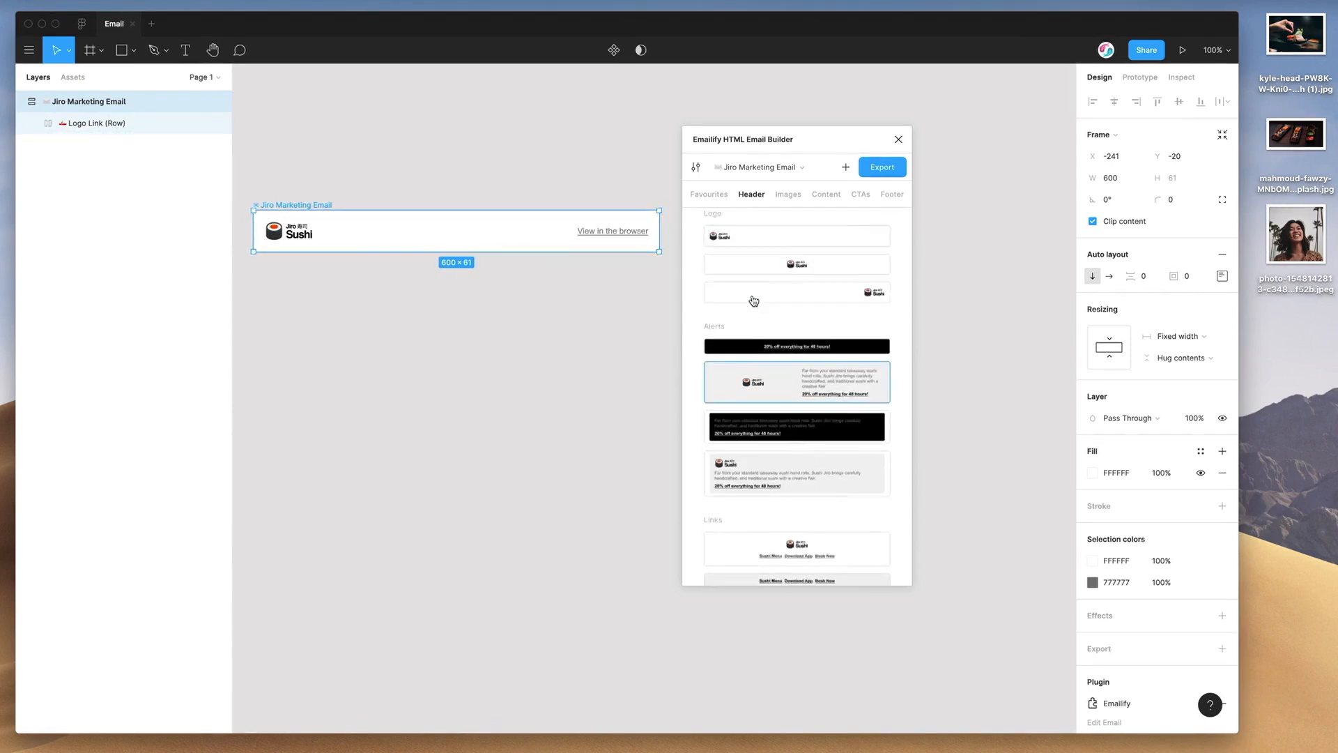
click(868, 196)
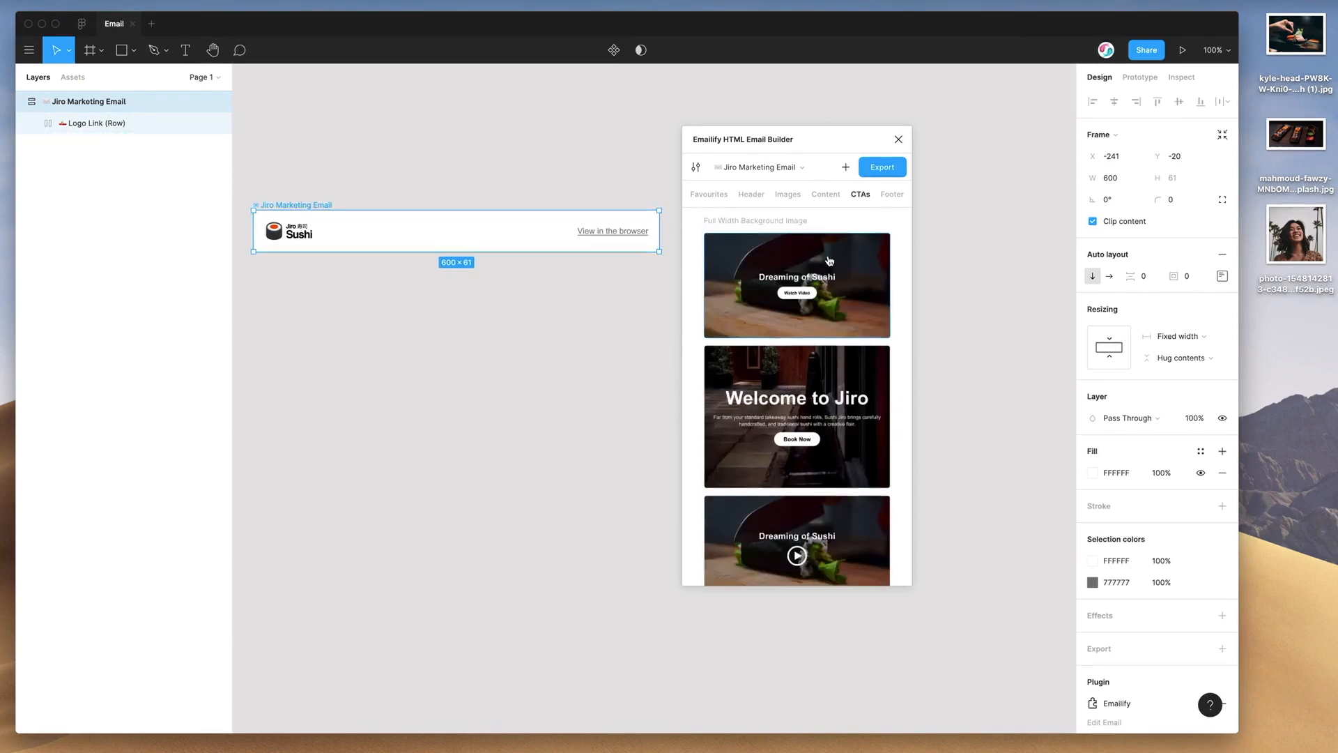
scroll(829, 279, down, 2)
click(813, 359)
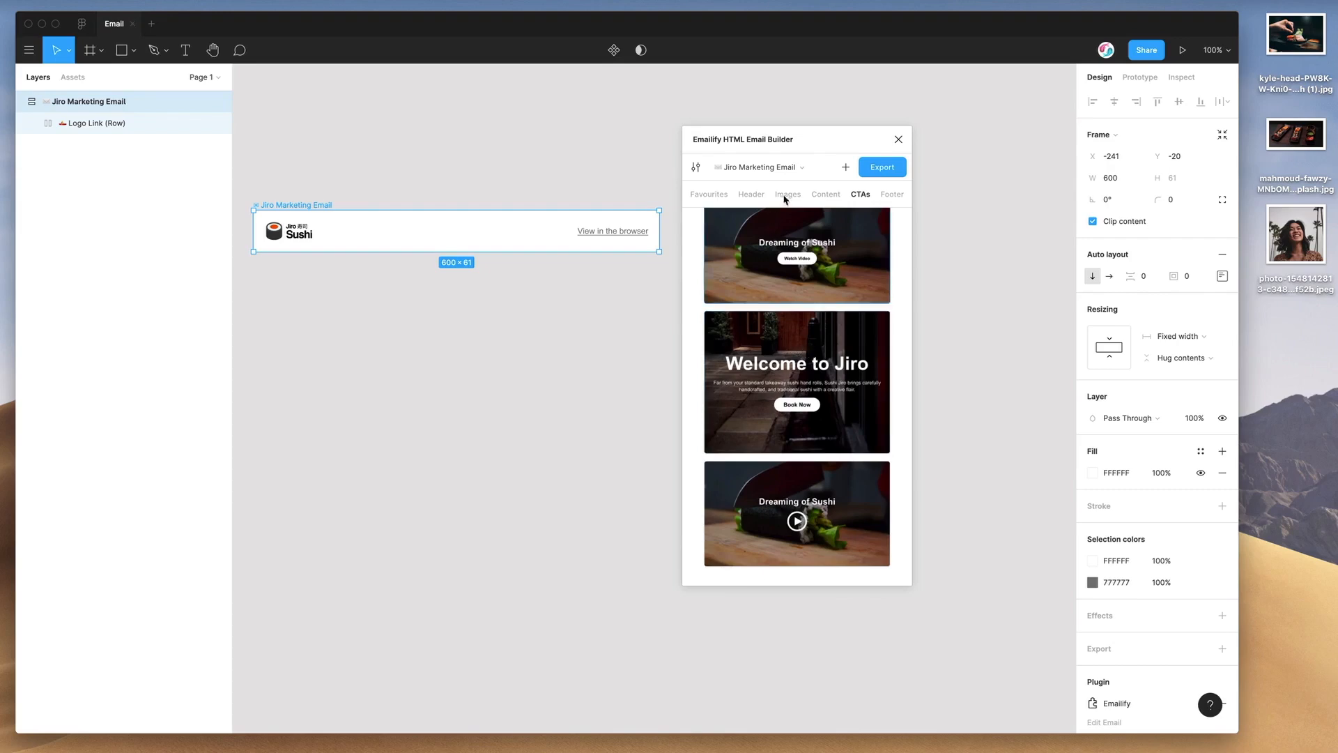
- Add the centered "Experience our sushi bar" heading with paragraph module below the hero
click(825, 197)
scroll(767, 293, up, 1)
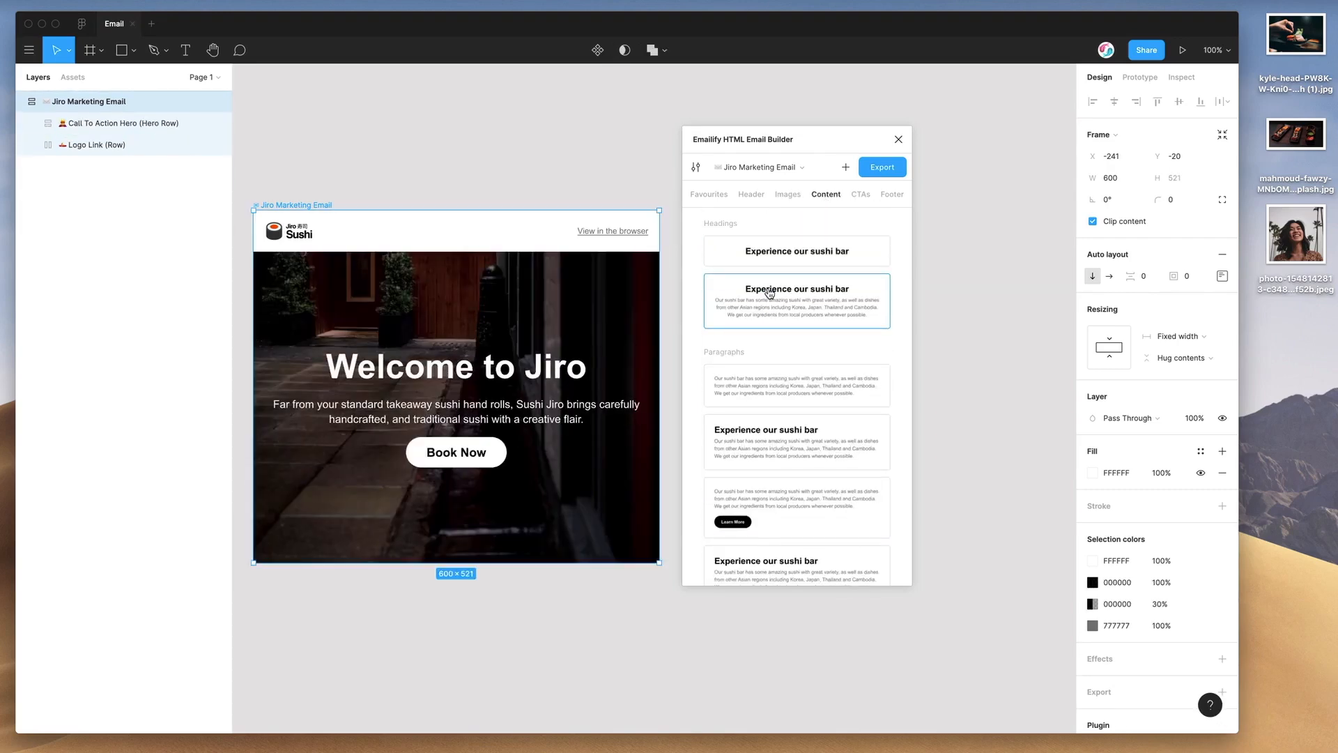
click(785, 293)
scroll(532, 368, down, 2)
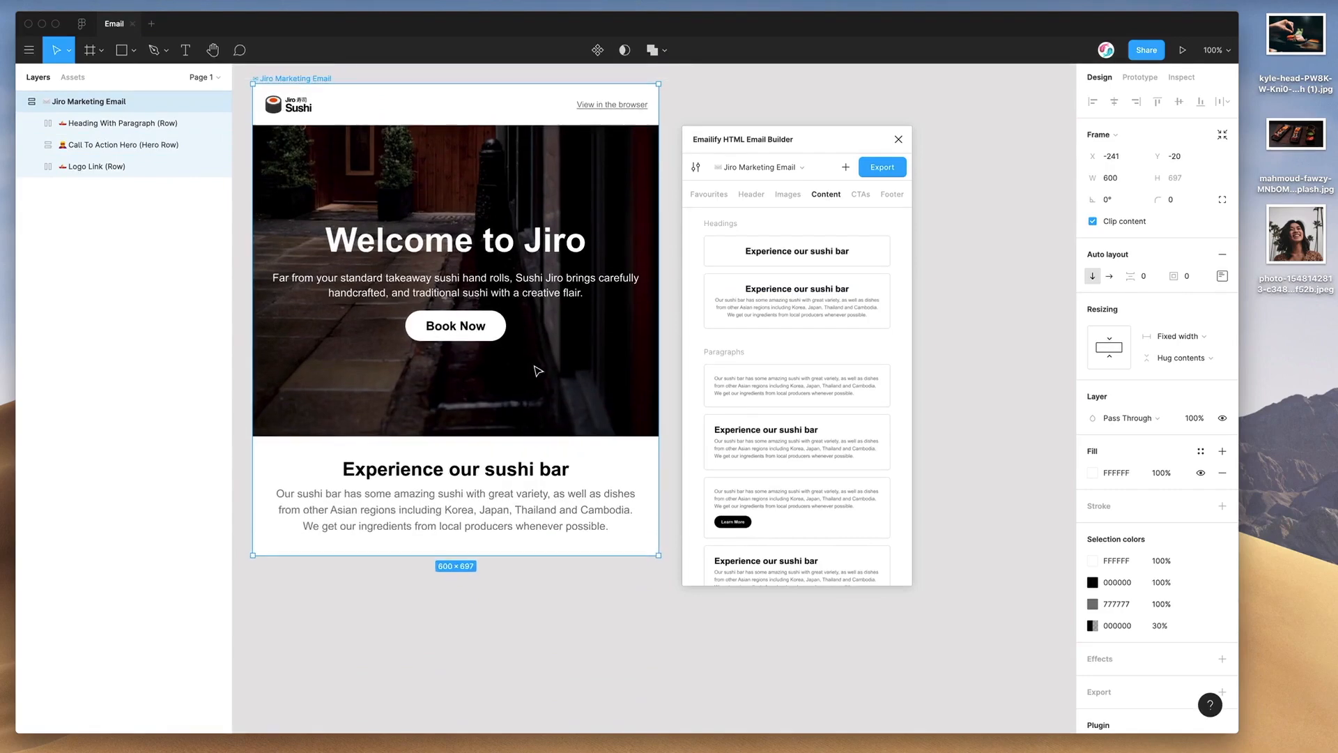
click(694, 340)
scroll(724, 270, down, 1)
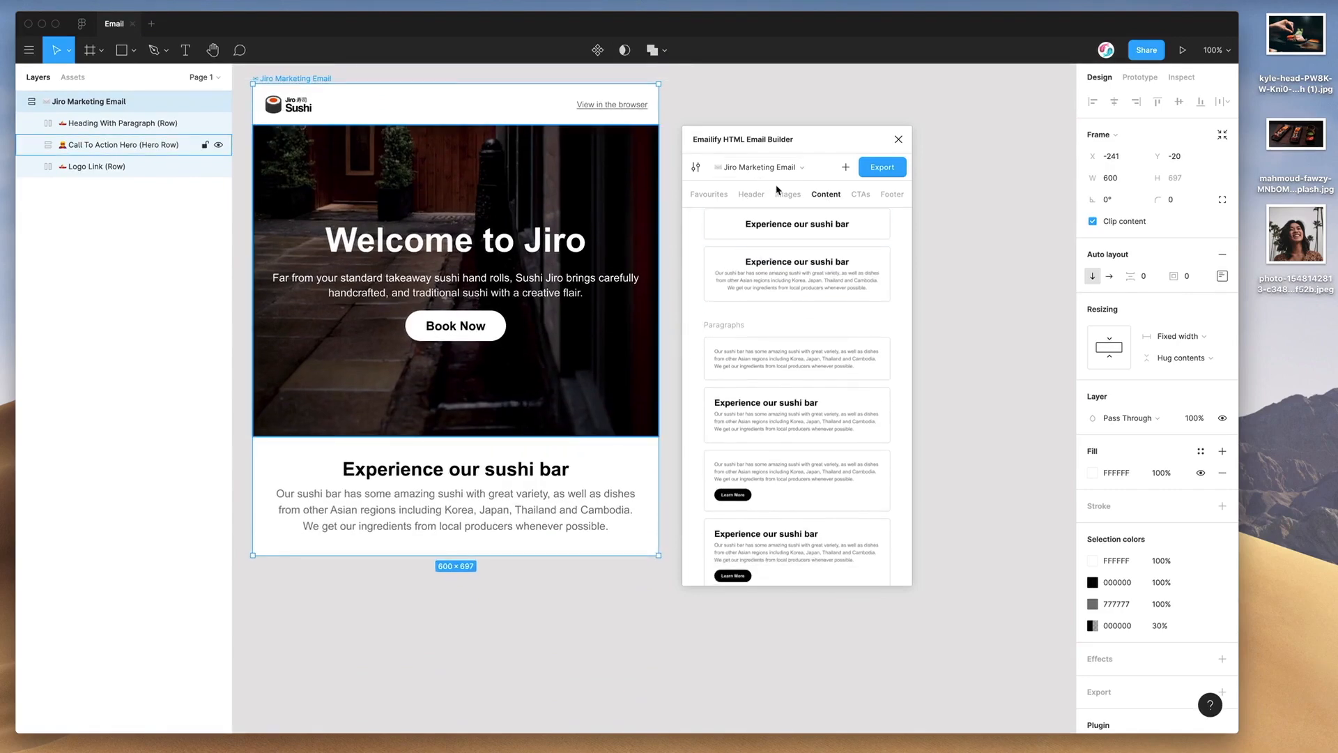
- Move the plugin window clear of the email and add the "Head Sushi Chef" card with image left and text right
drag(789, 148, 800, 141)
click(802, 179)
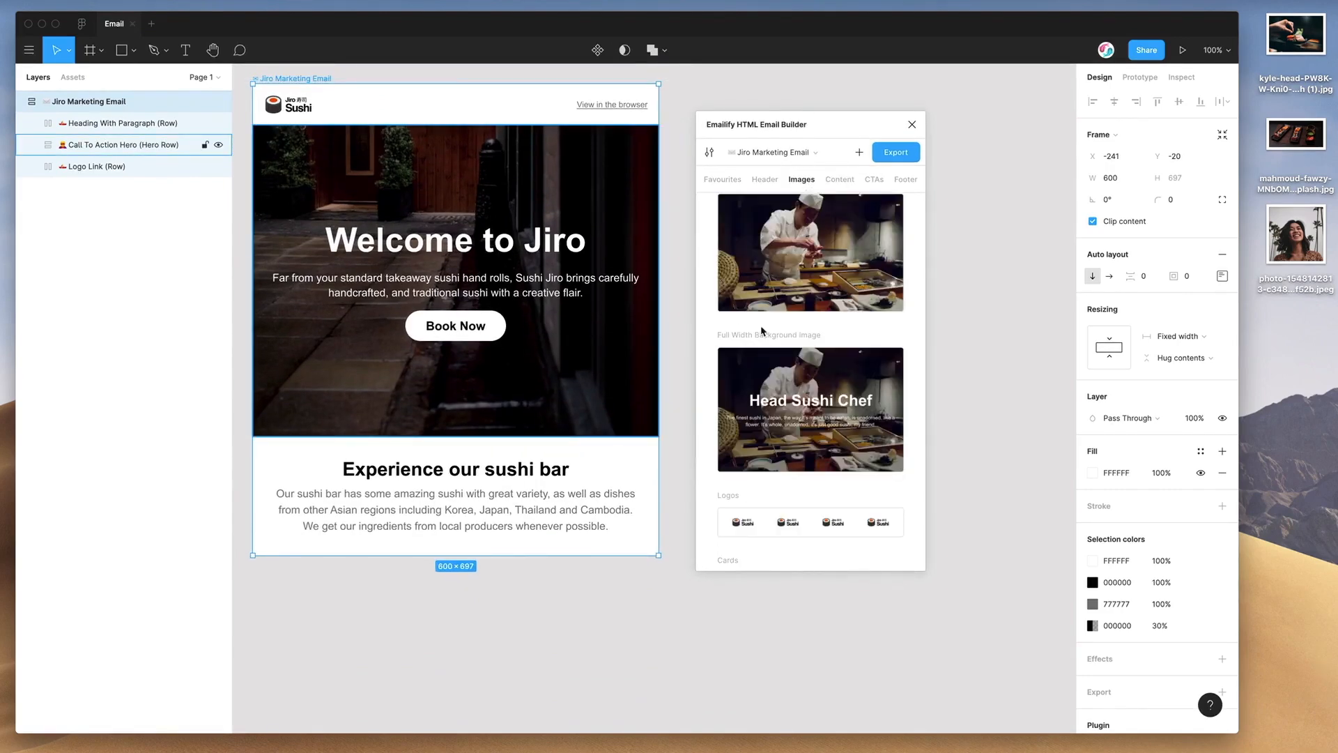
scroll(697, 330, down, 3)
scroll(697, 331, down, 1)
scroll(766, 348, down, 3)
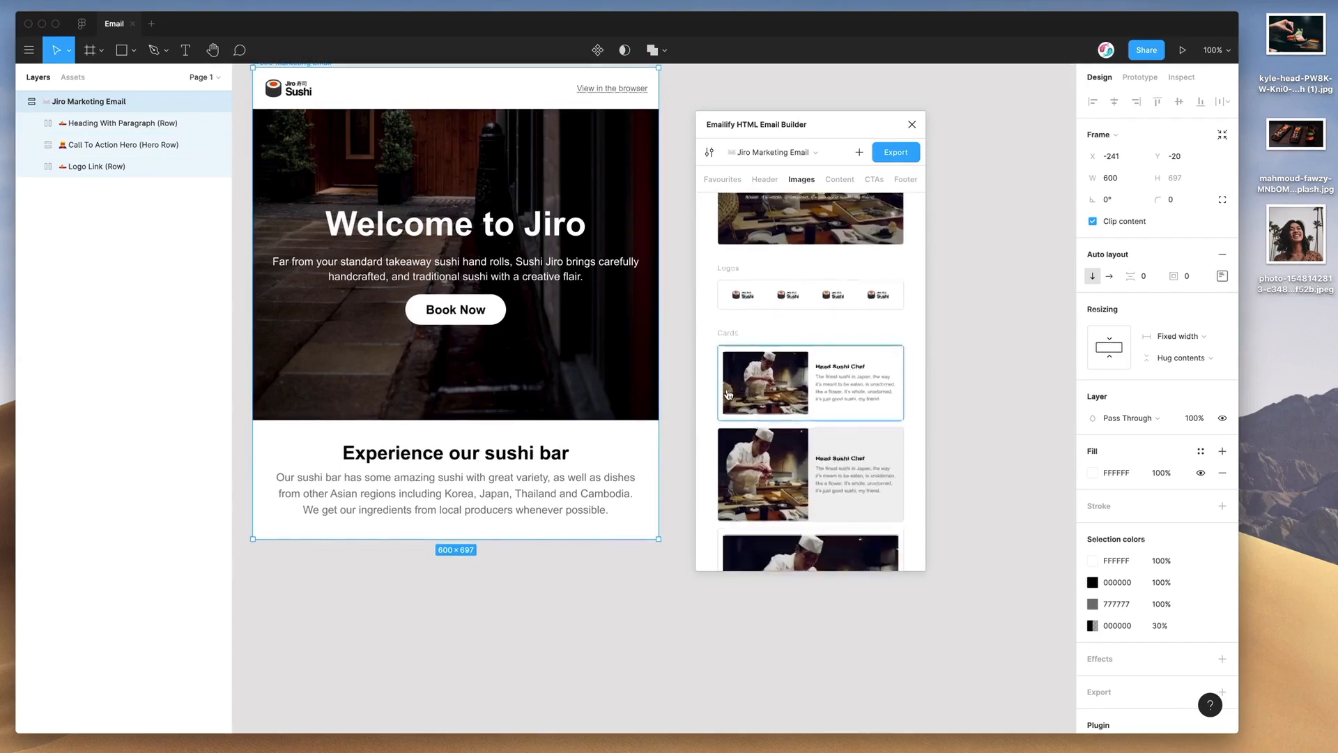
click(788, 373)
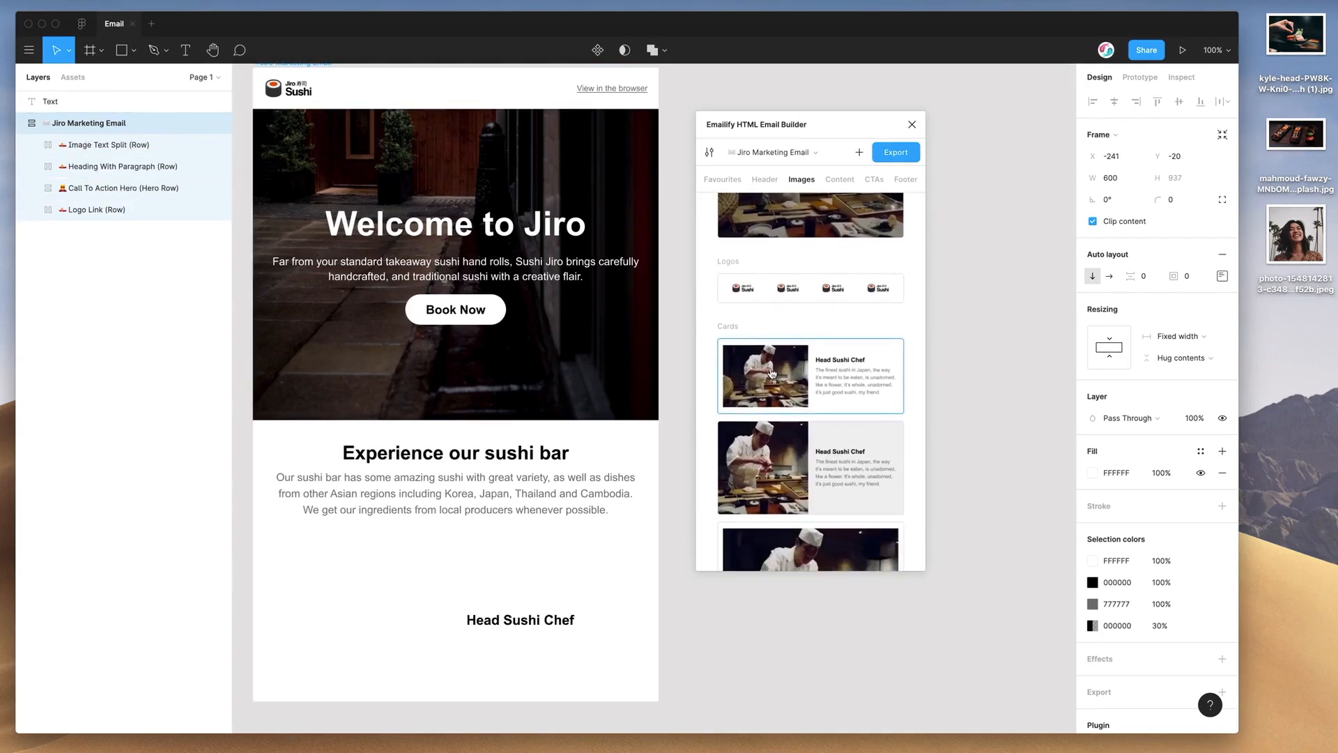
- Add the centered customer quote module with an avatar below the Head Sushi Chef card
scroll(820, 222, down, 5)
click(839, 180)
scroll(778, 372, down, 5)
scroll(778, 372, down, 5)
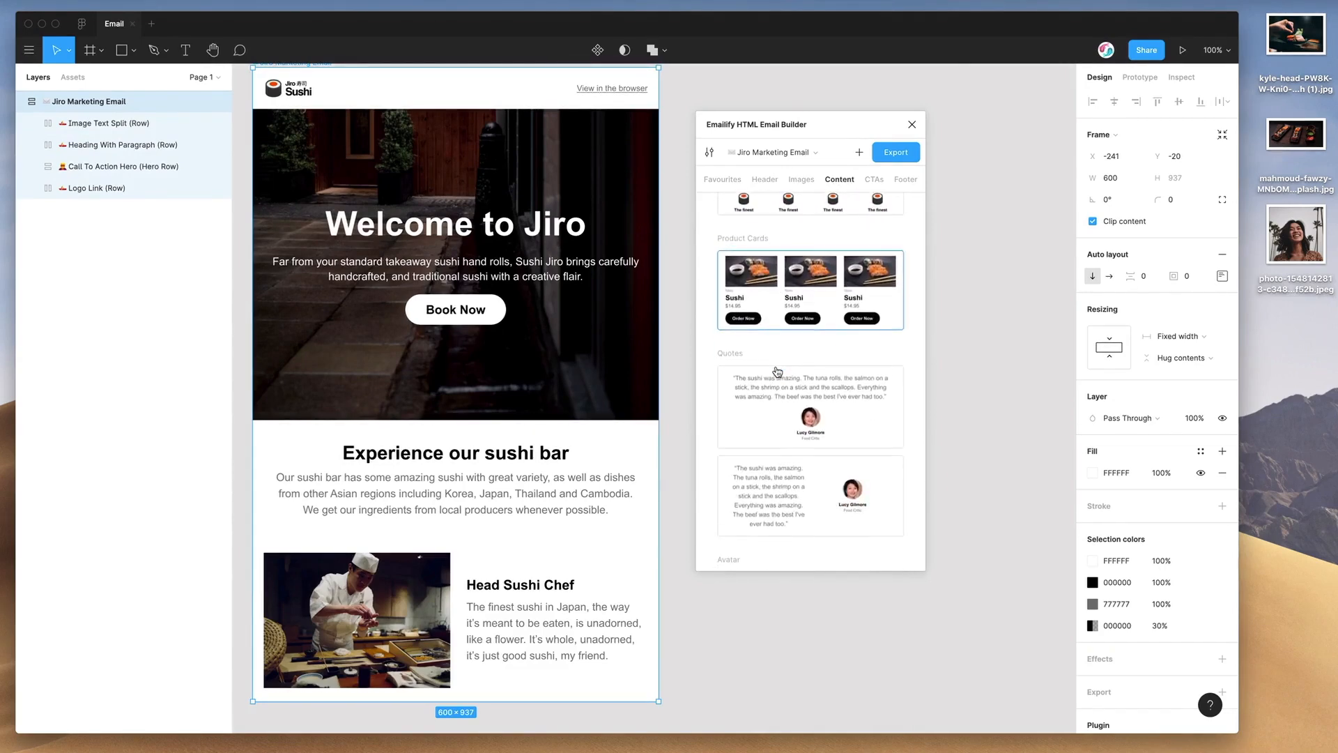
click(797, 401)
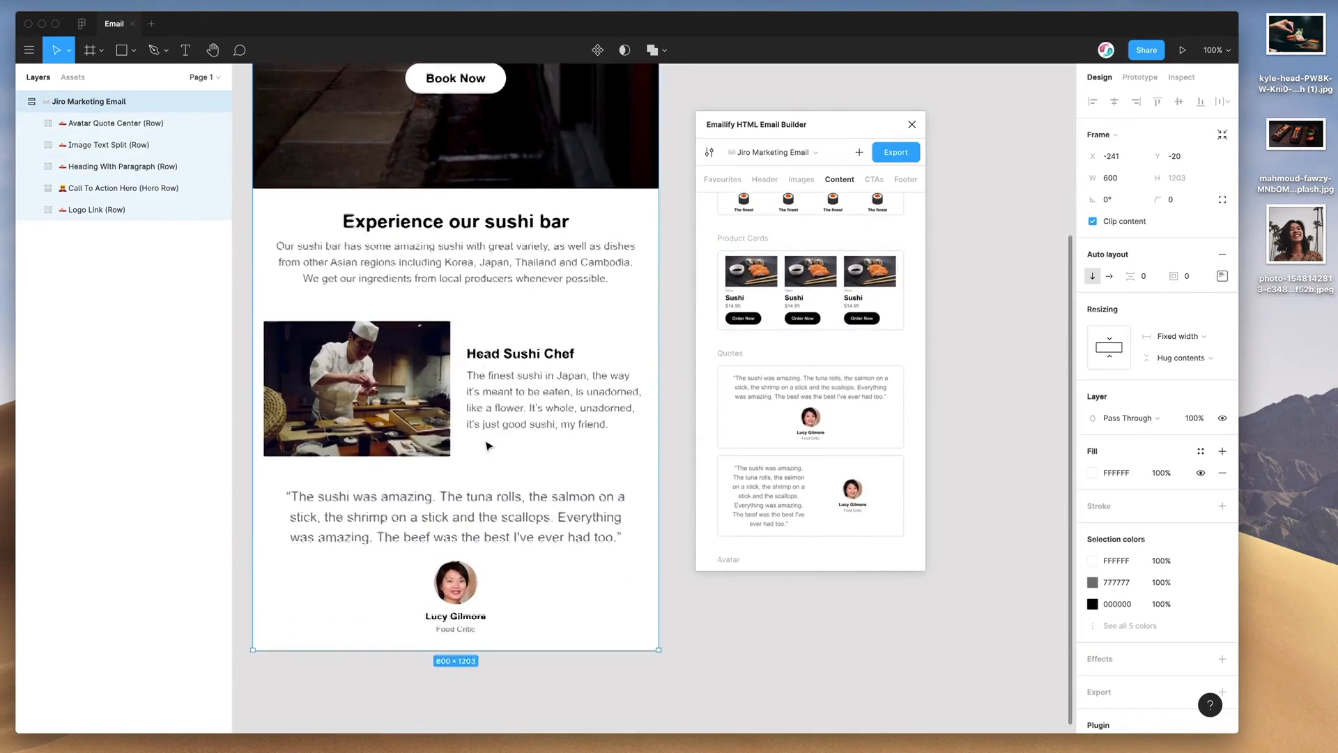
- Add the three-column stats module without icons (500+, 100%, 47) below the quote
scroll(786, 427, down, 5)
scroll(786, 430, down, 10)
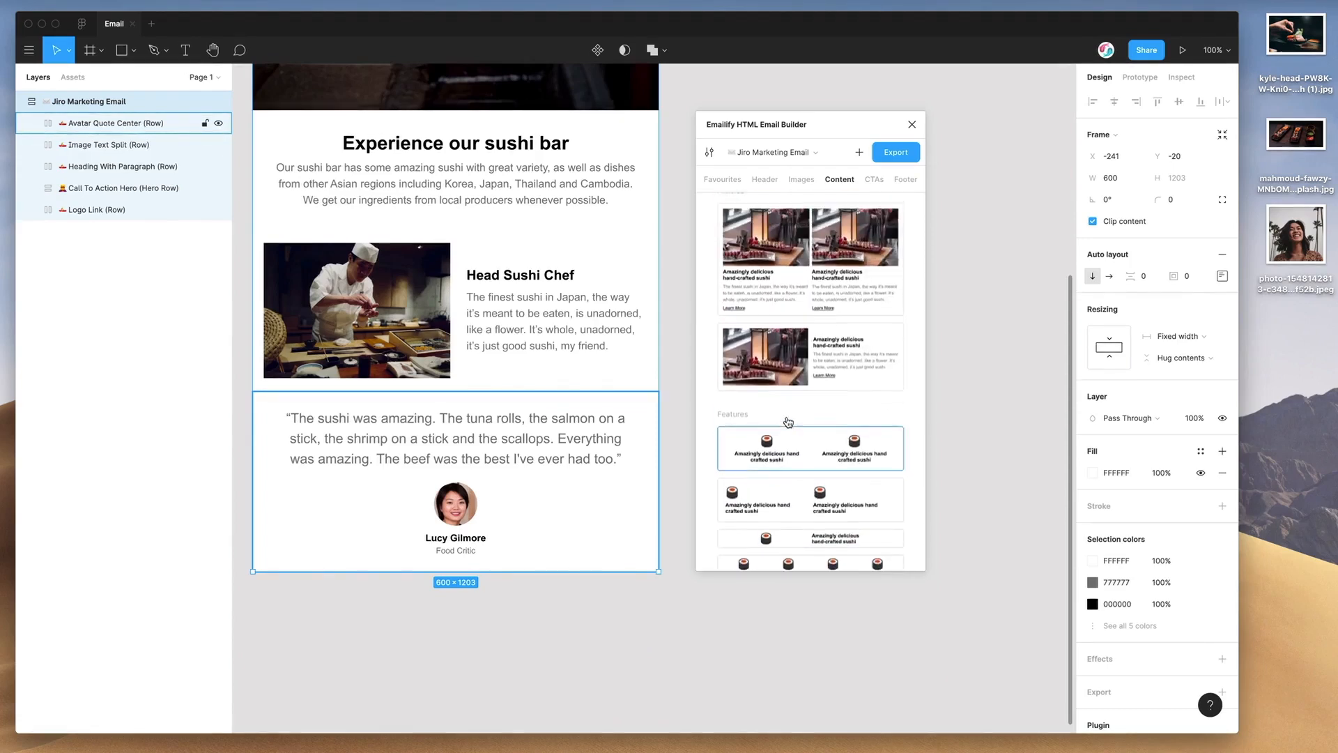
click(795, 405)
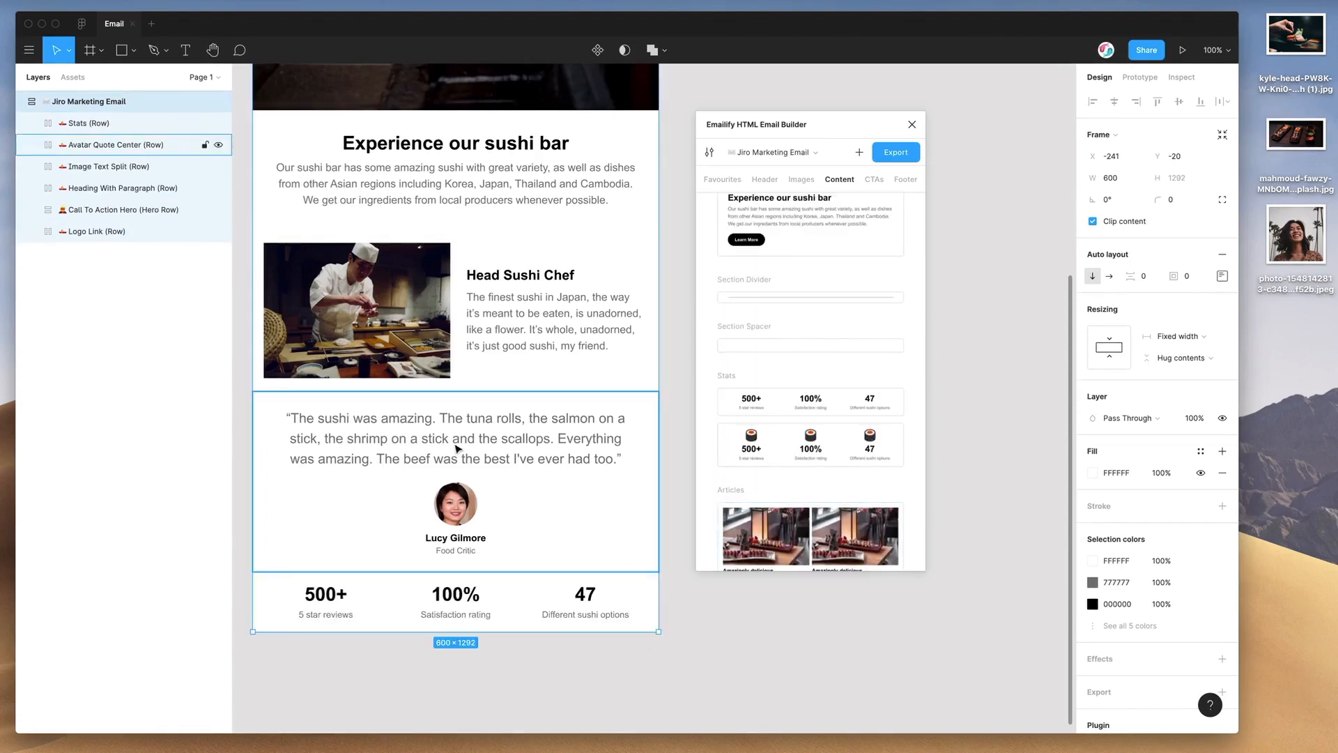
- Add the centered stacked company footer with logo, address and social icons at the end of the email
click(905, 179)
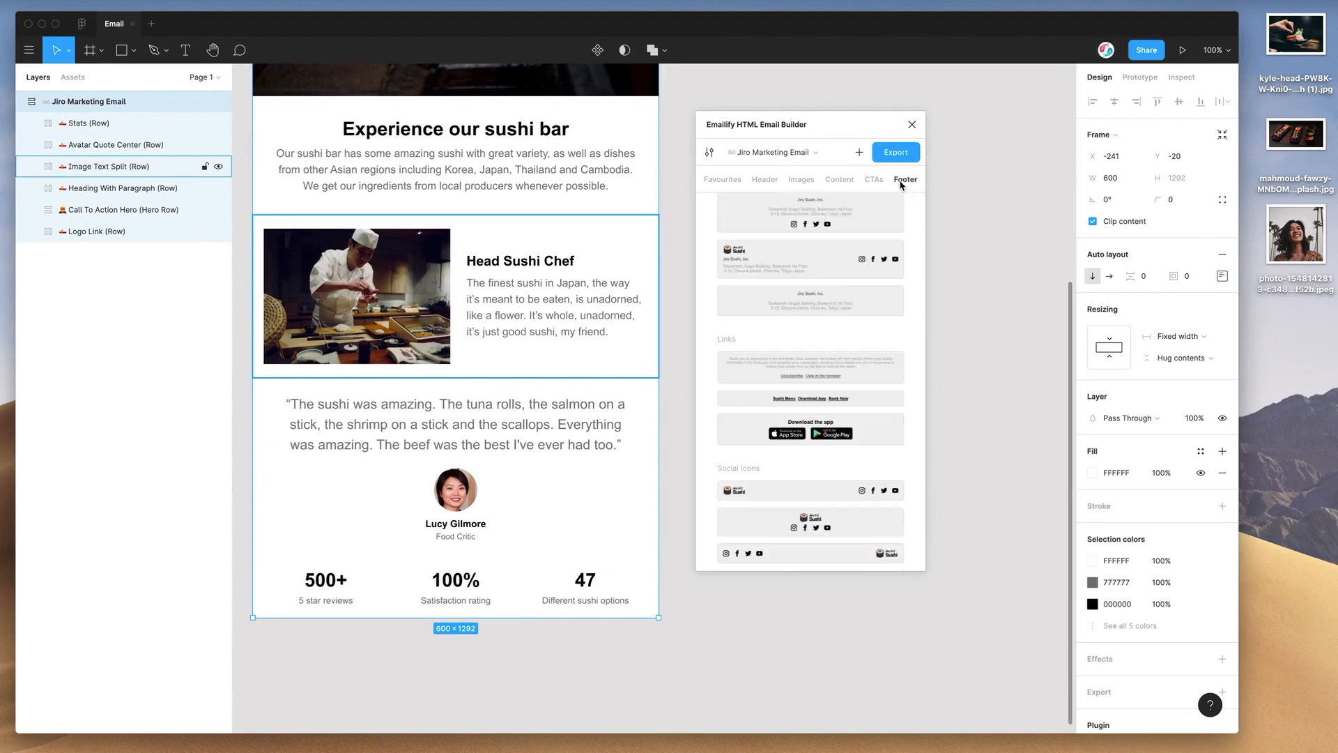
scroll(833, 295, up, 1)
click(810, 247)
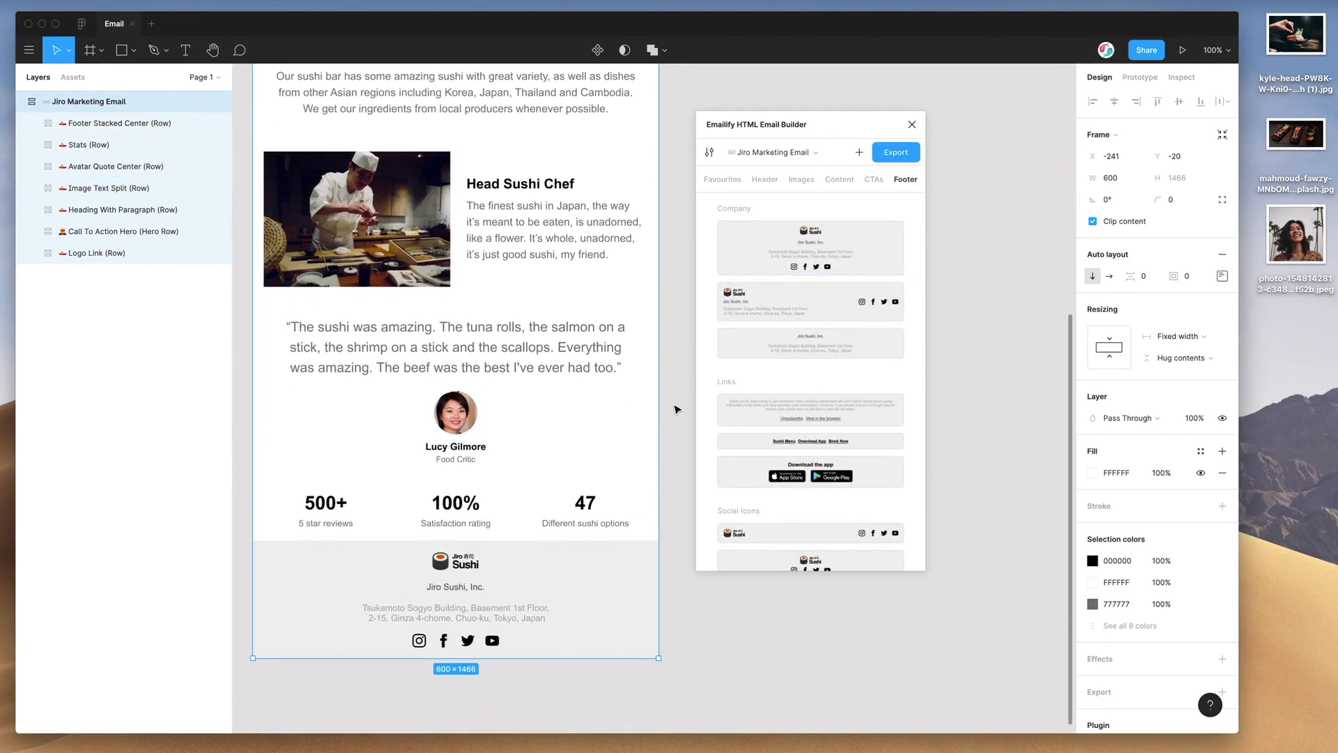
- Examine the assembled email from footer to header, inspecting the hero, heading and Head Sushi Chef rows
click(674, 409)
scroll(543, 412, up, 10)
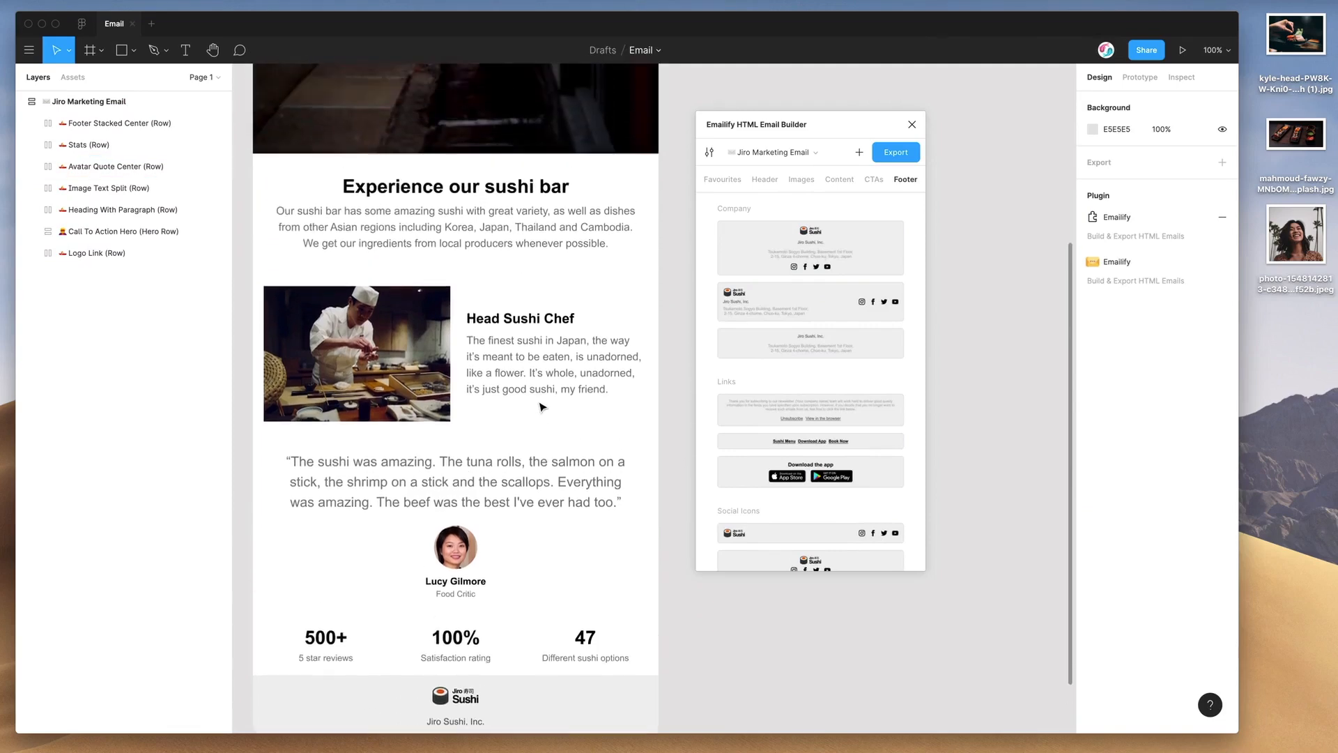
scroll(541, 408, up, 2)
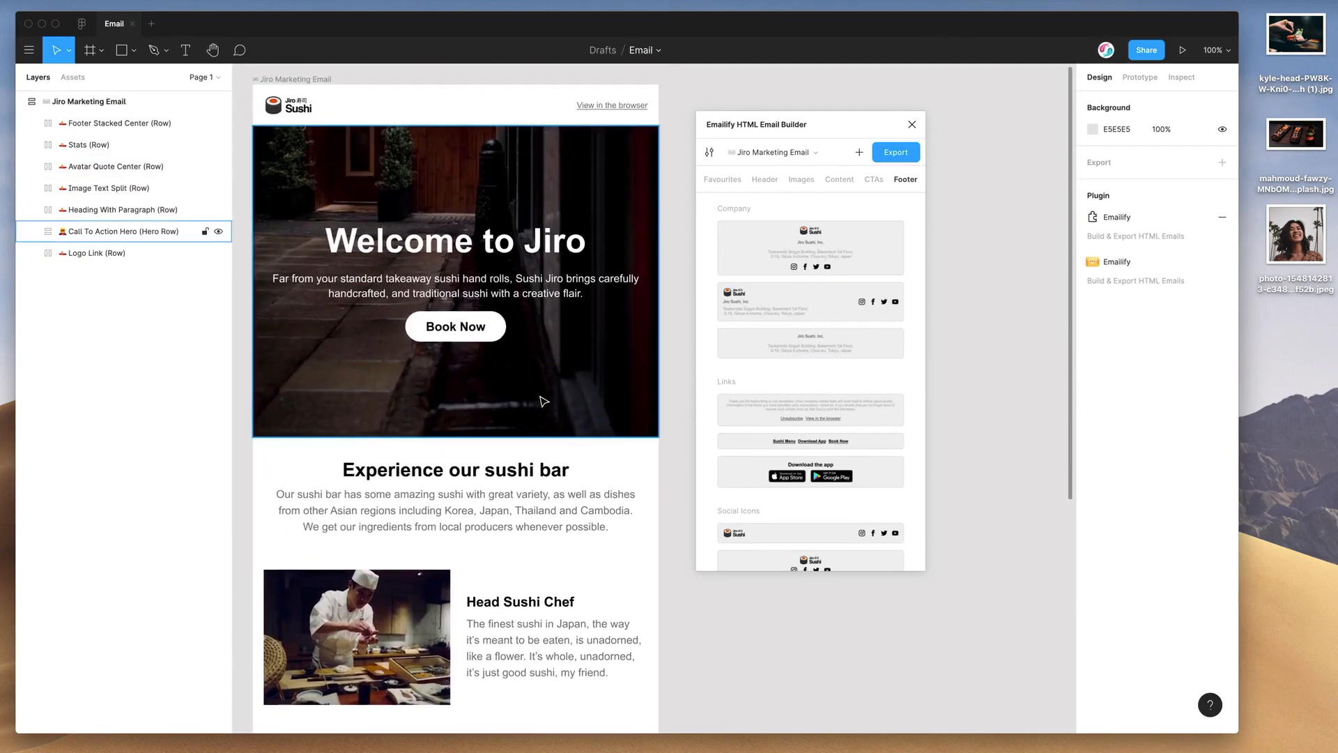
click(538, 282)
scroll(537, 282, up, 1)
drag(817, 127, 819, 100)
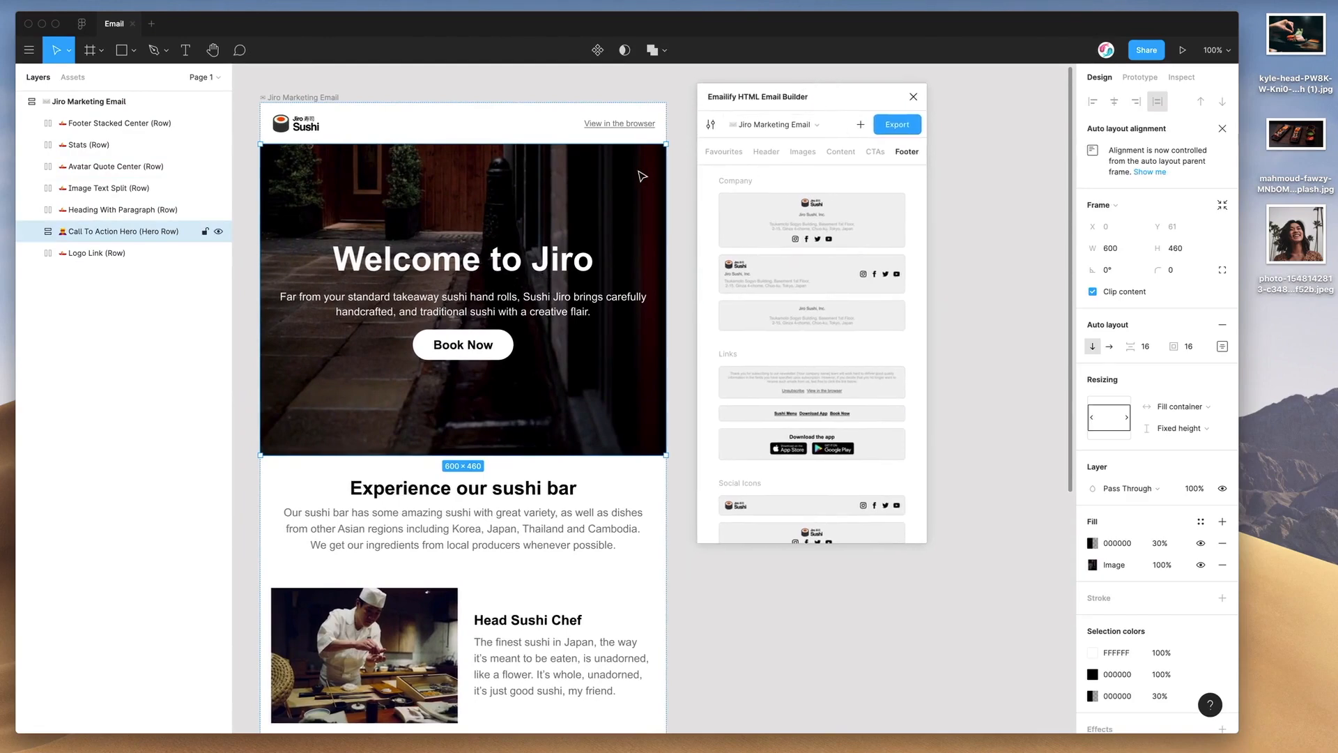
scroll(591, 271, down, 8)
click(563, 268)
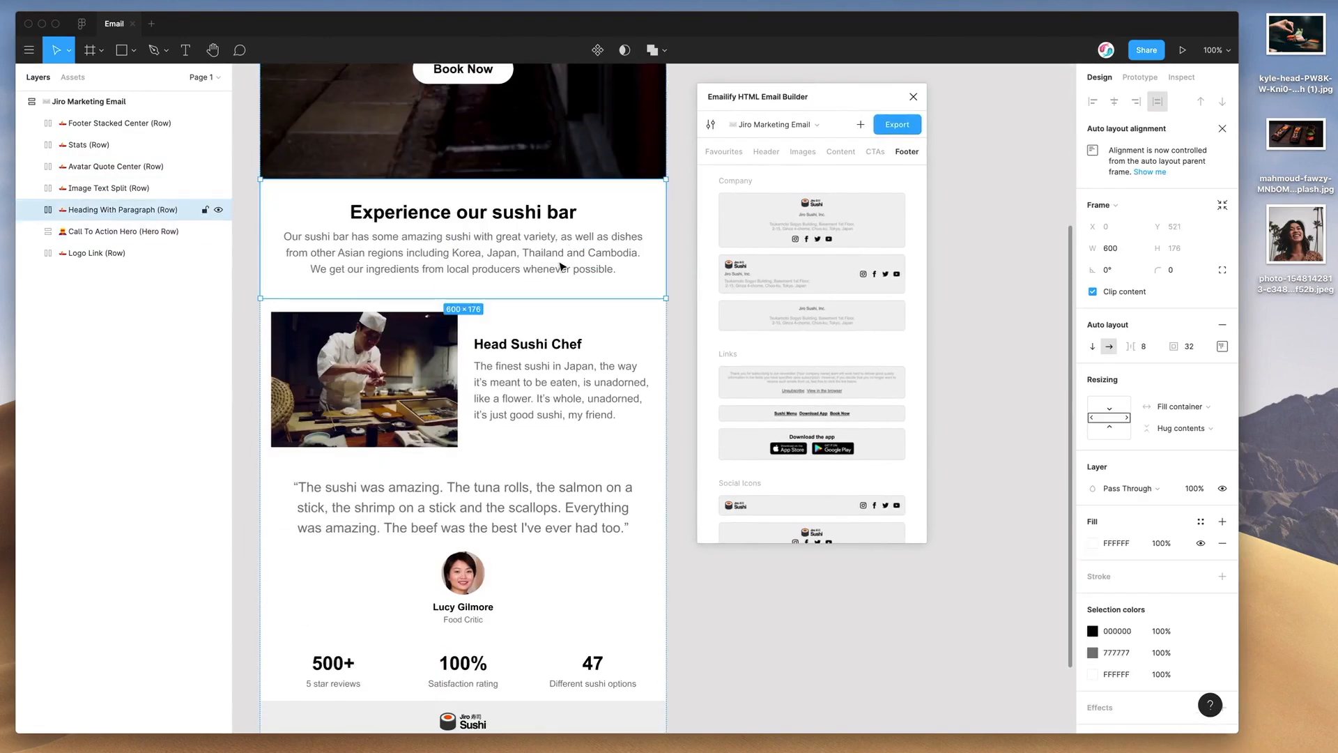
click(559, 335)
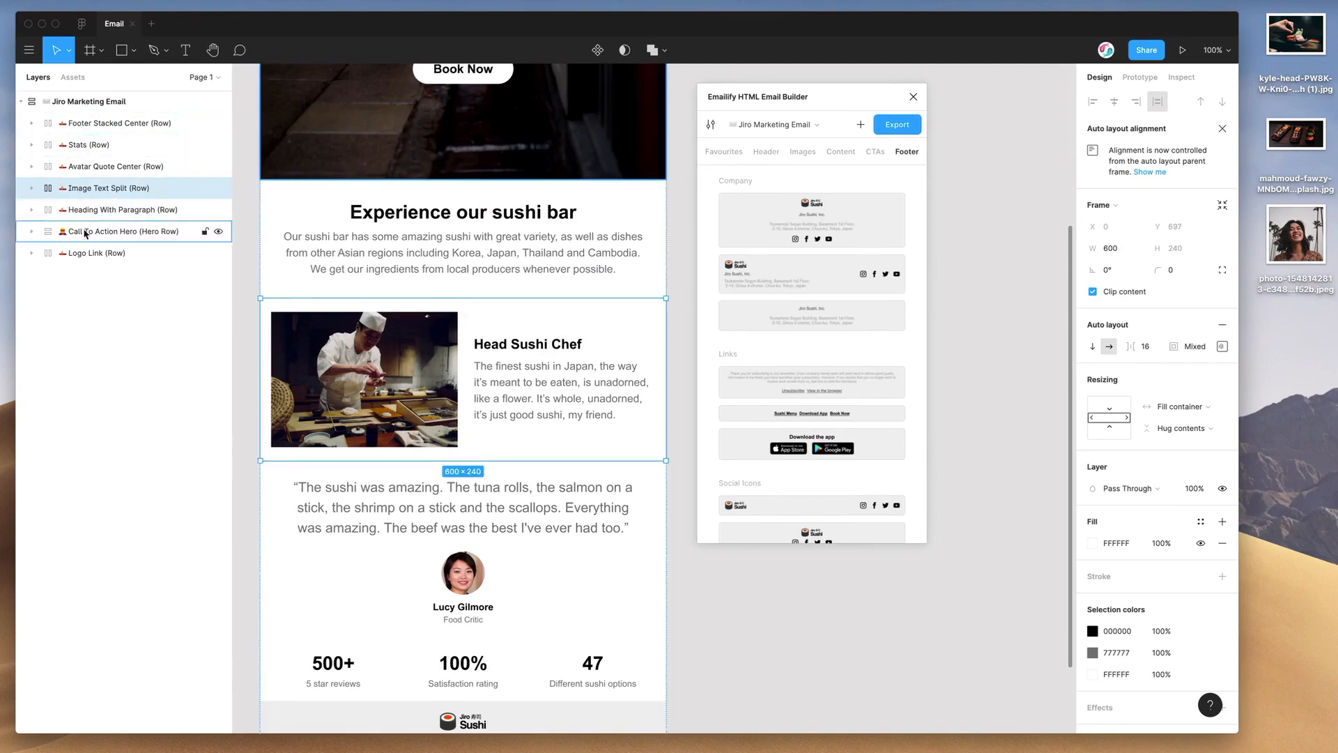
- Examine the nested column, text, image and social layers inside the footer row
click(32, 124)
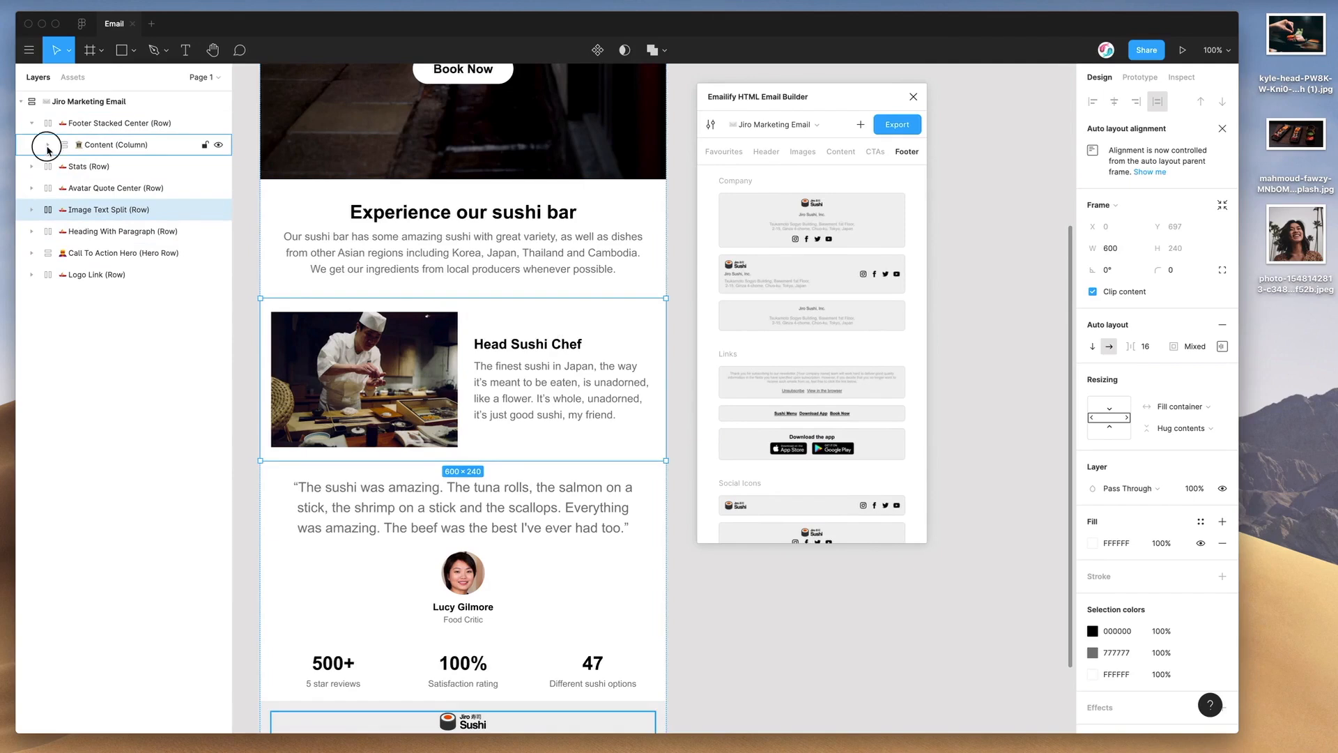
click(47, 145)
click(64, 167)
click(64, 167)
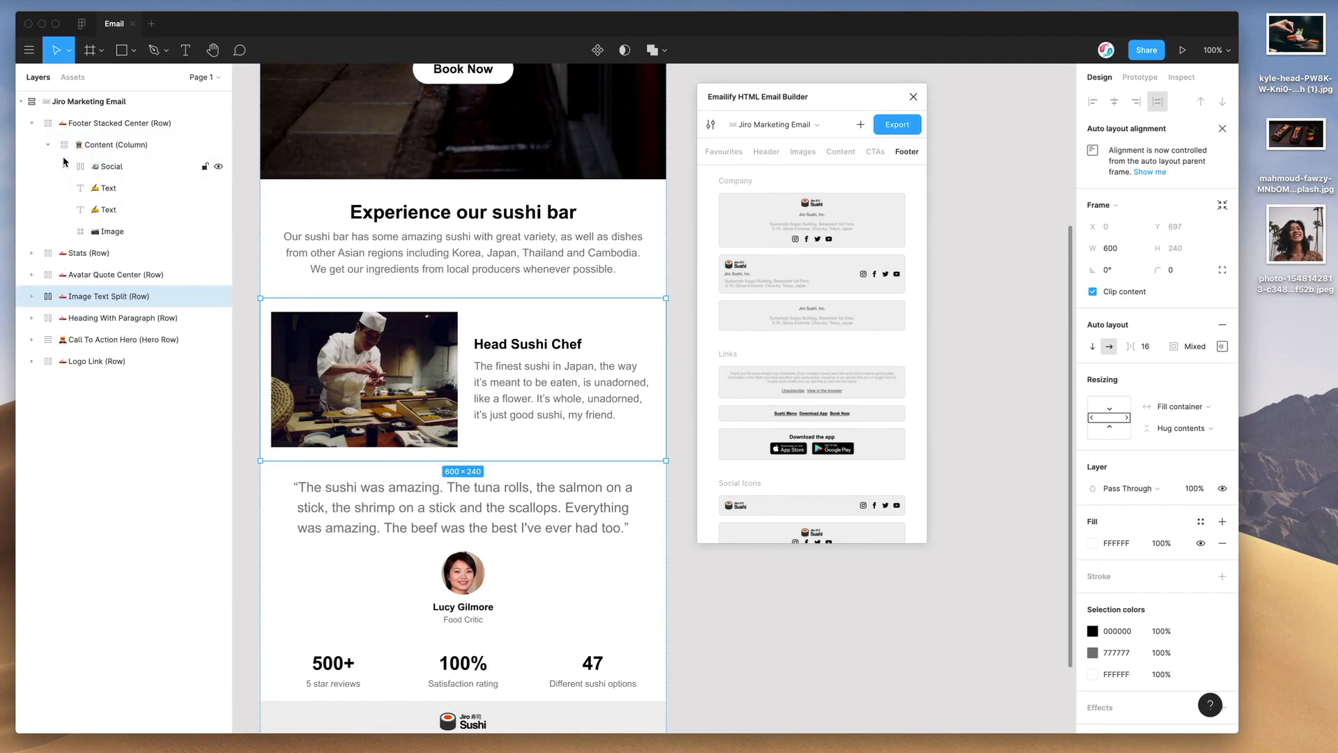
click(47, 145)
click(32, 124)
- Move the avatar quote row above the Head Sushi Chef card
click(538, 488)
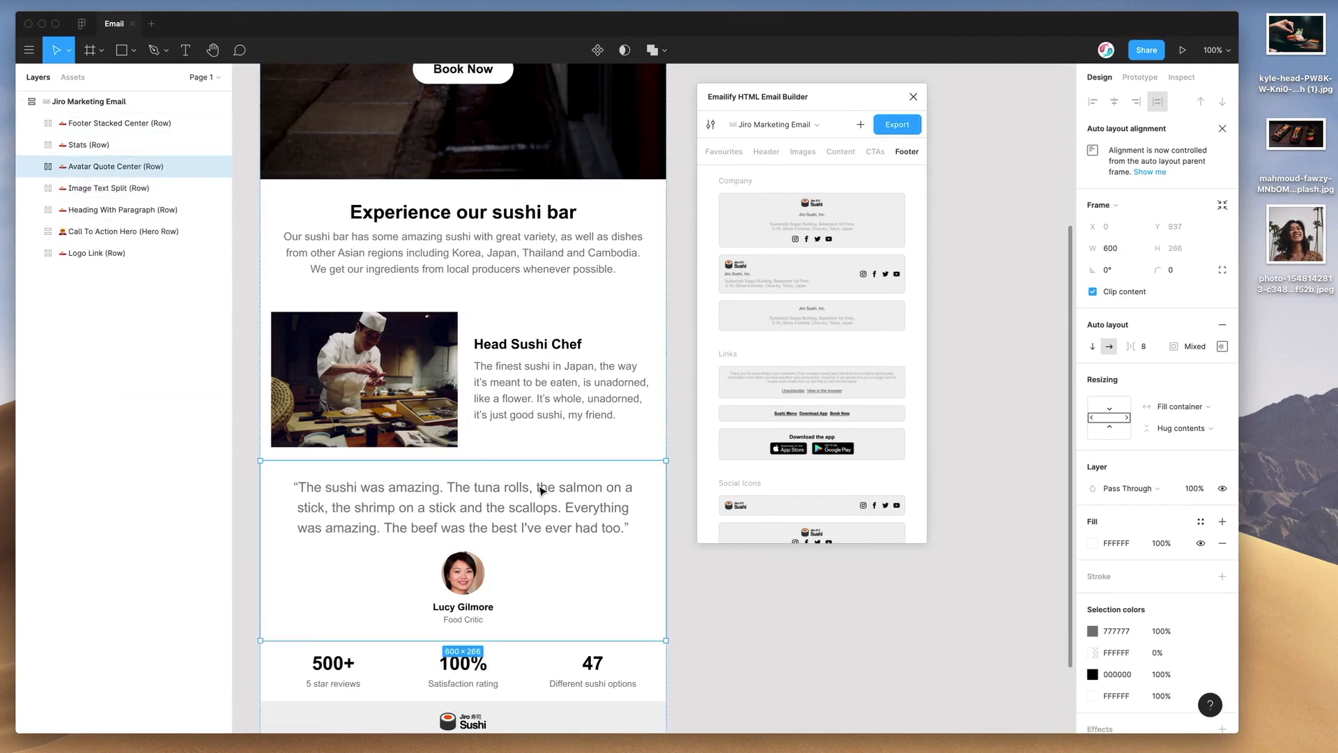
scroll(535, 481, down, 2)
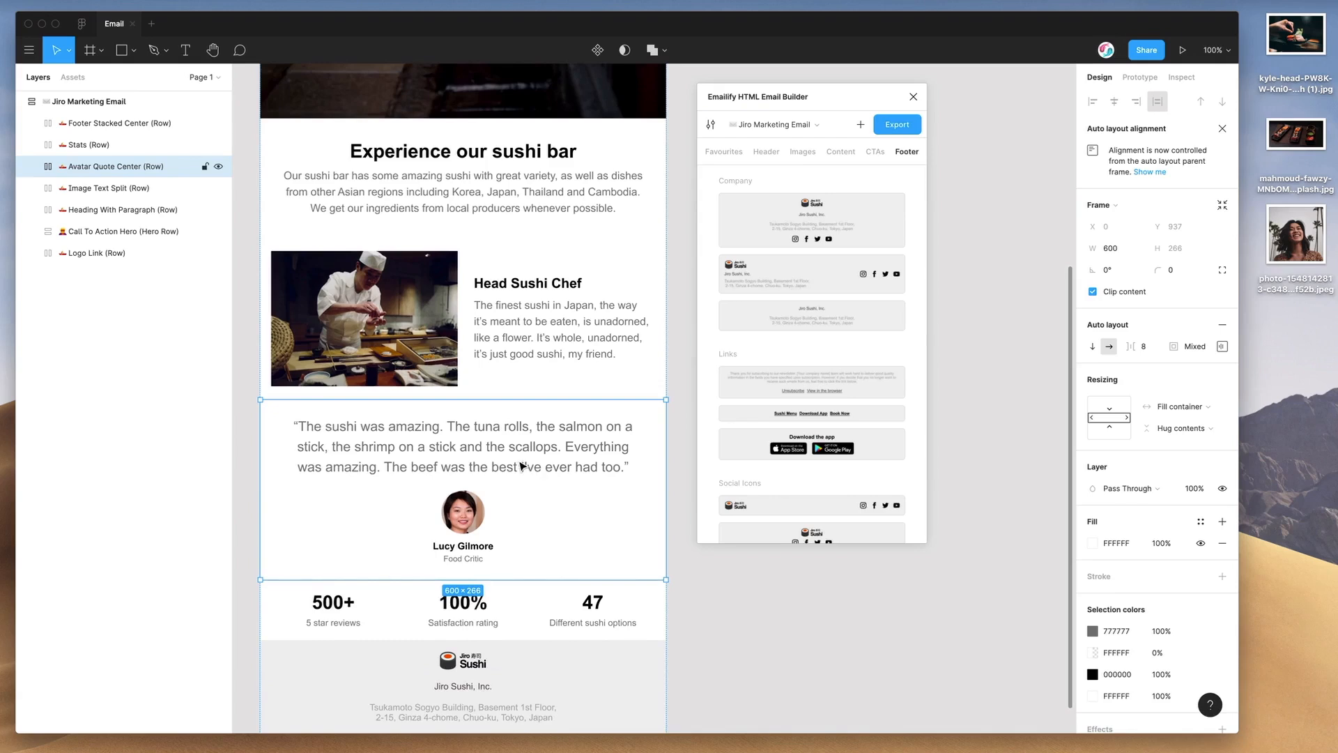
scroll(524, 462, up, 1)
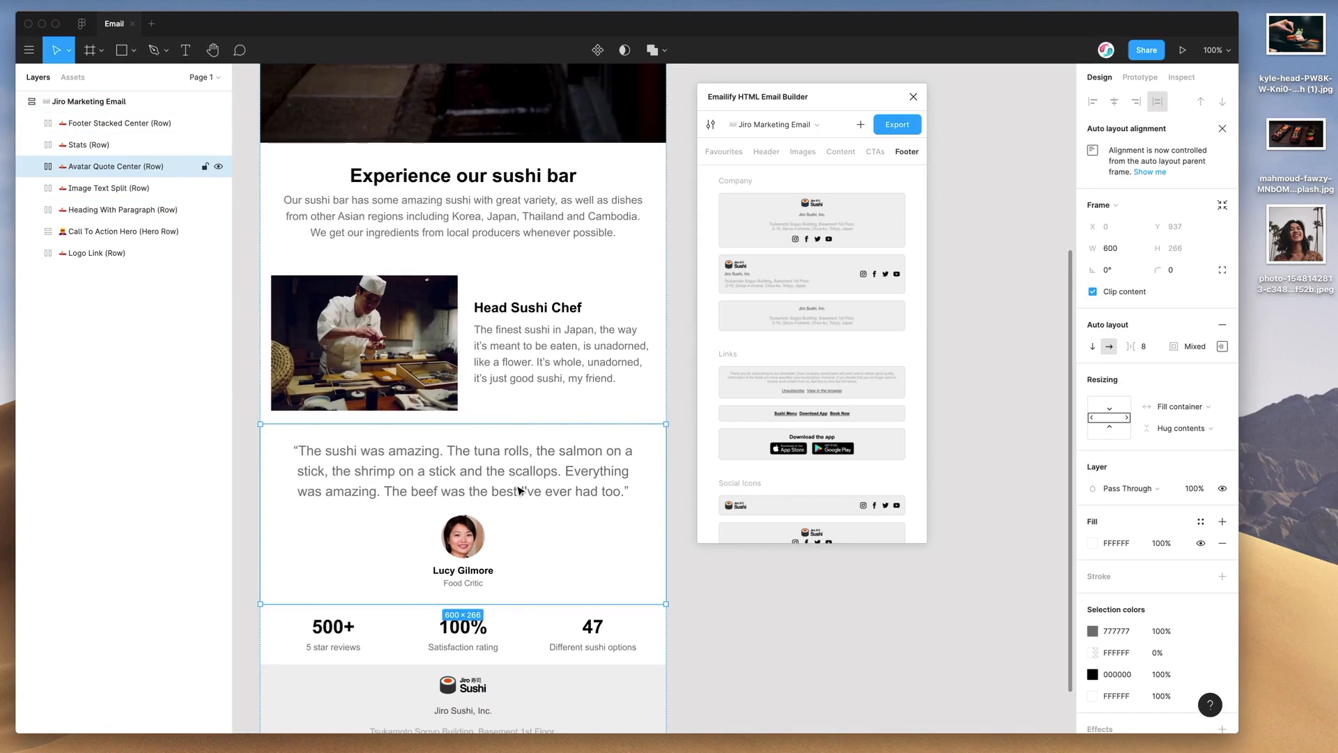
drag(518, 488, 517, 329)
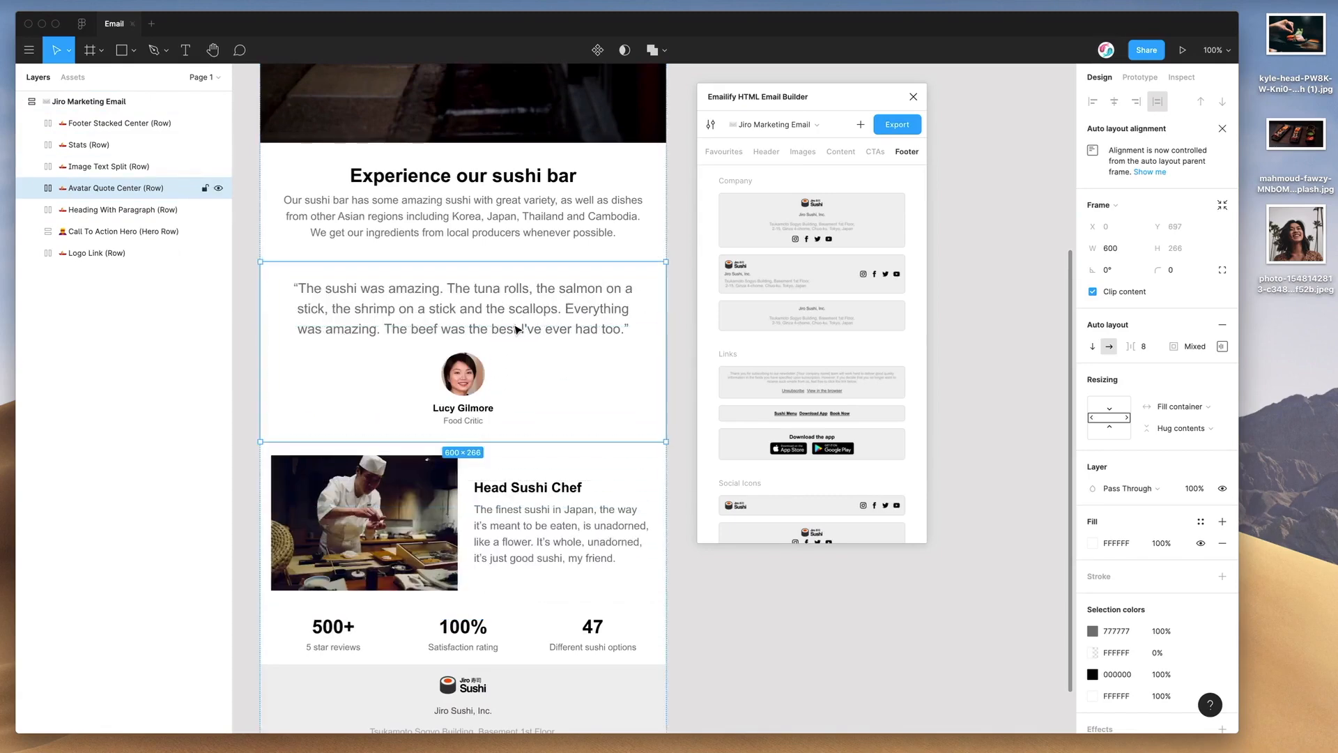
- Try another position for the "Experience our sushi bar" row and return it to directly below the hero
drag(507, 188, 508, 349)
scroll(499, 535, up, 3)
drag(499, 535, 511, 308)
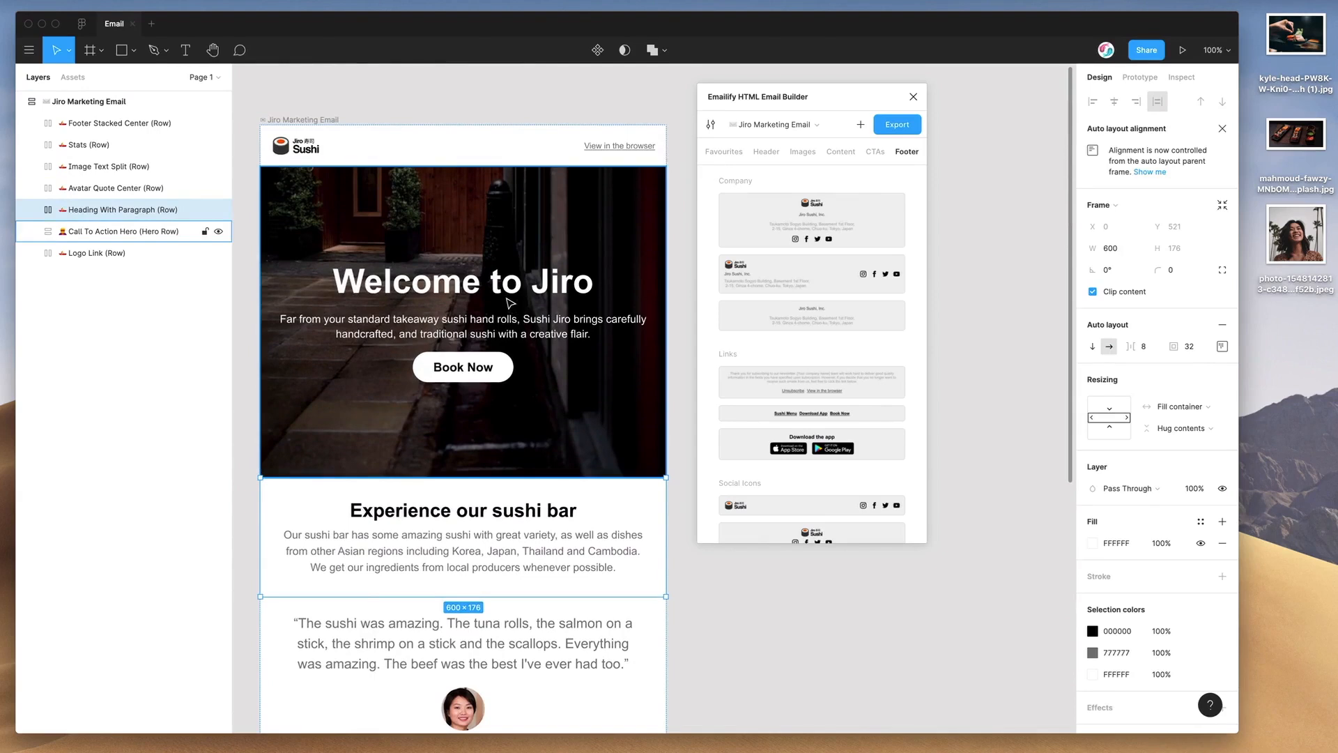
- Replace the hero's heading text with "Premium Sushi"
click(513, 309)
scroll(498, 397, down, 1)
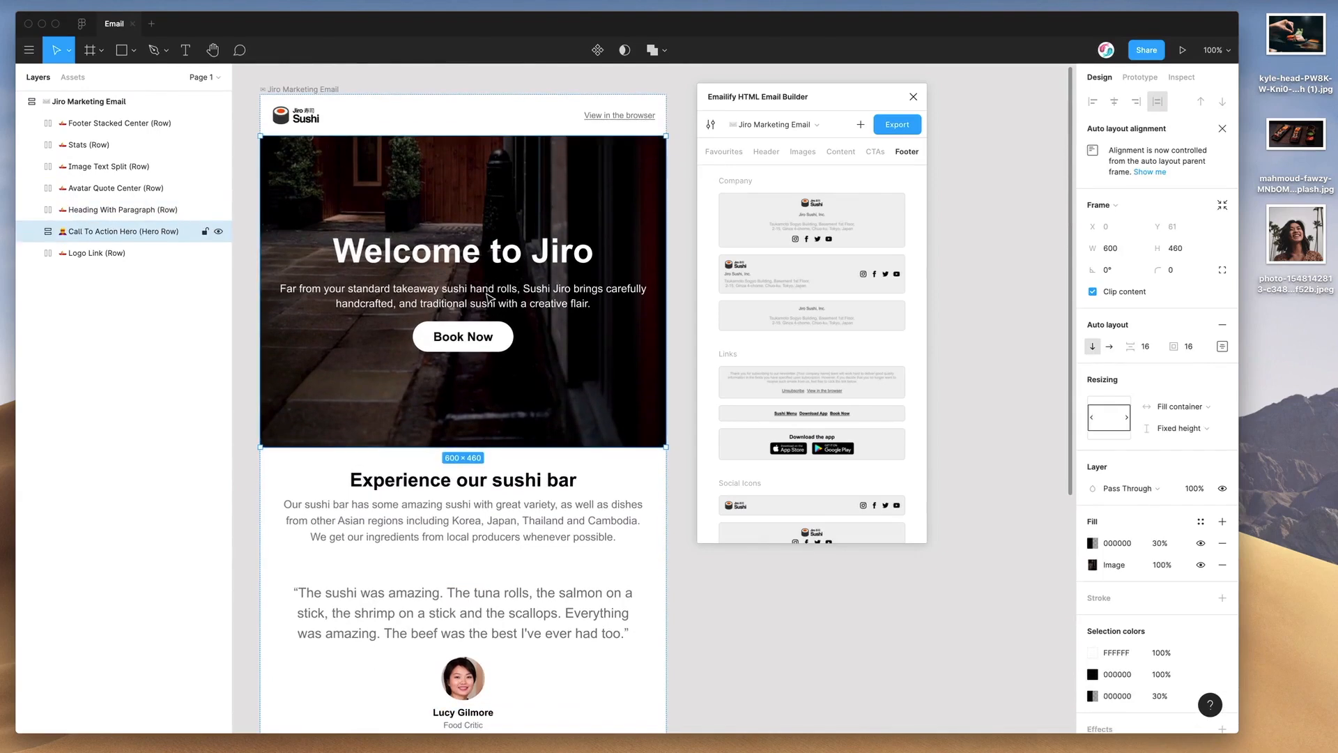
click(528, 296)
click(515, 294)
drag(515, 294, 509, 340)
click(524, 240)
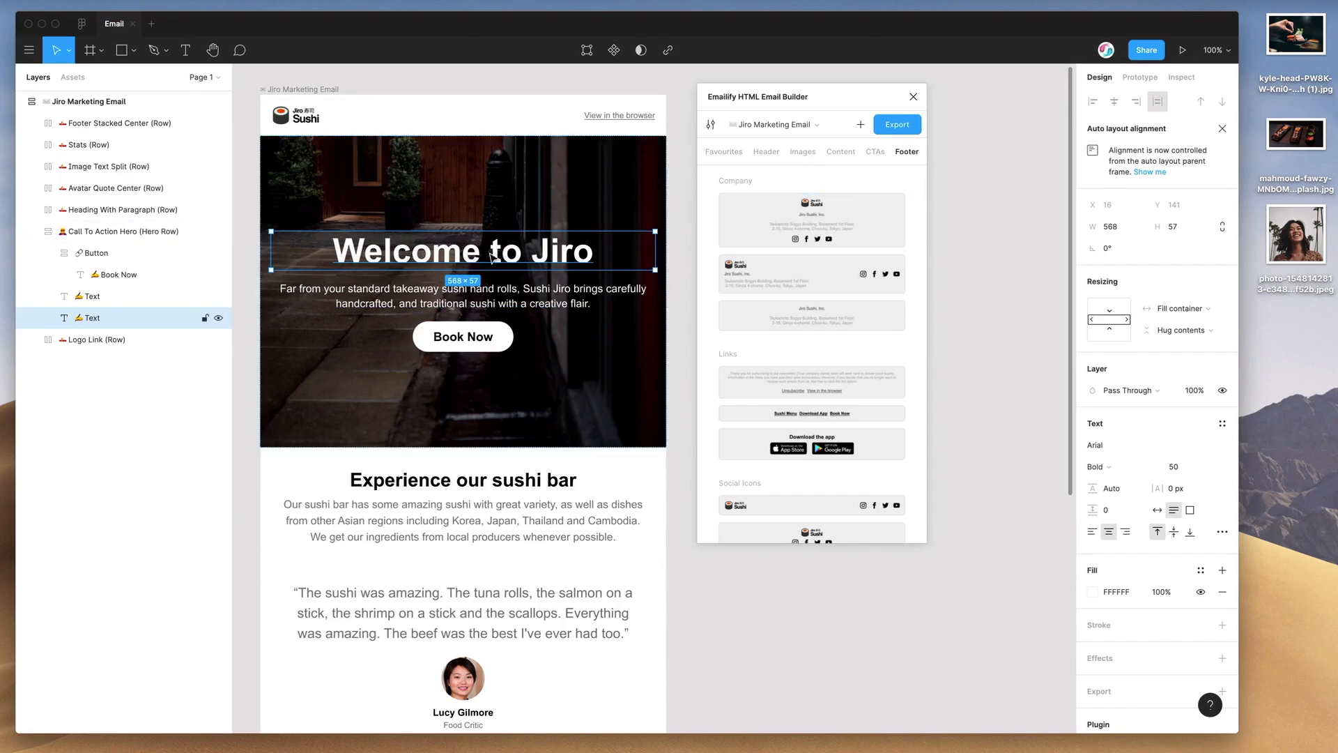
double_click(467, 258)
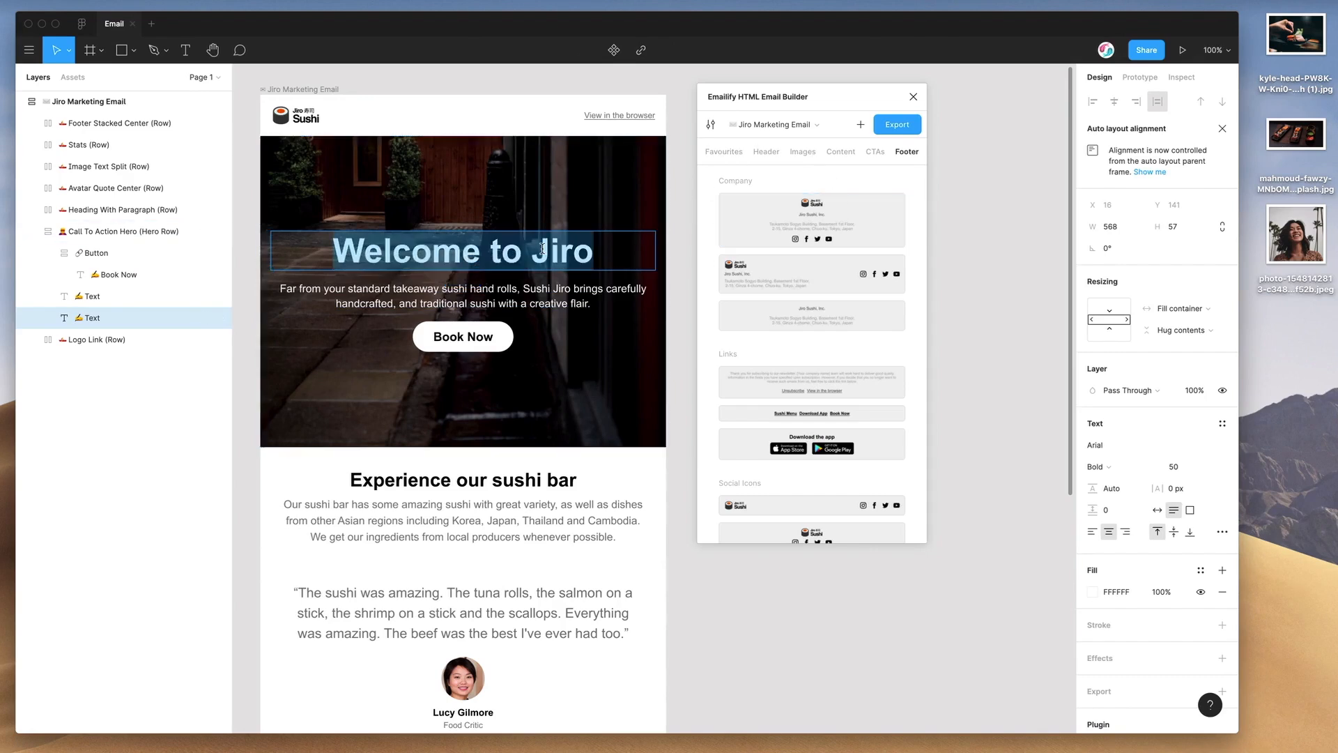
text(P)
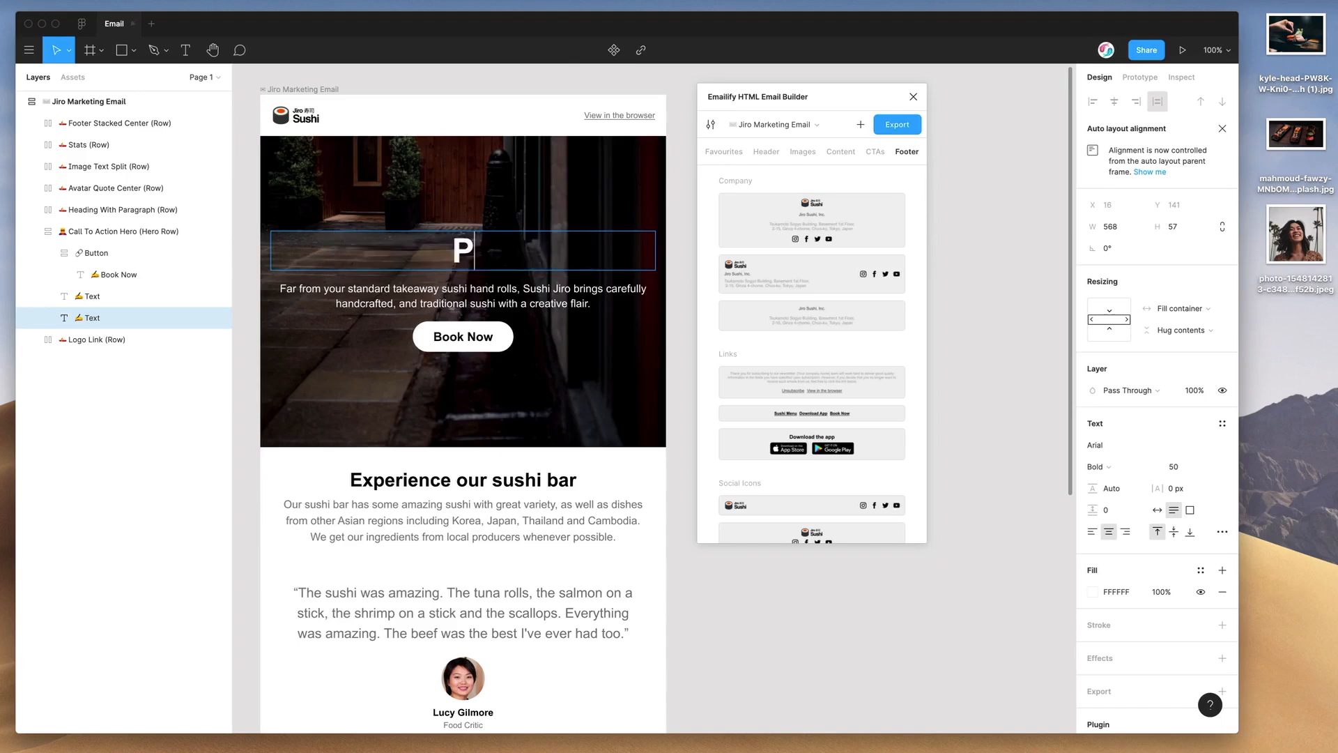
text(remium Sushi)
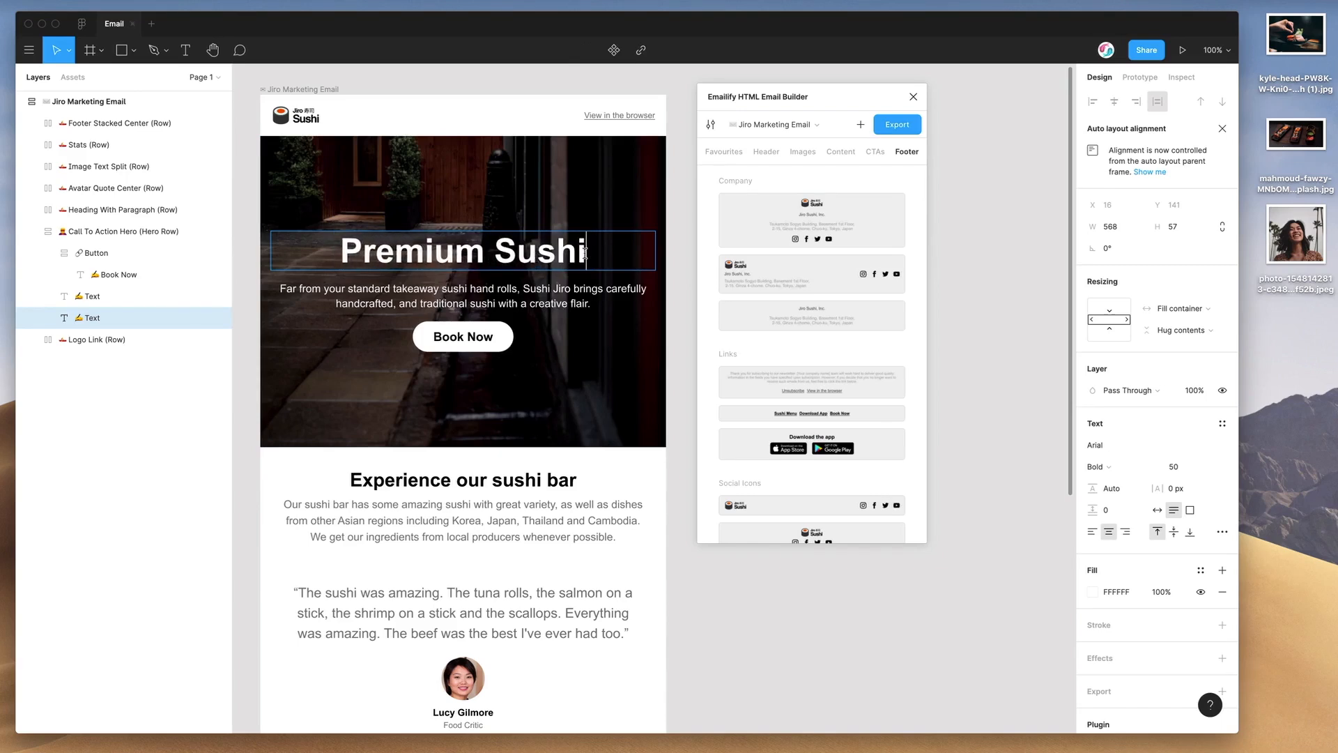
- Tighten the letter spacing of the "Premium Sushi" heading to -3 px
drag(584, 254, 261, 242)
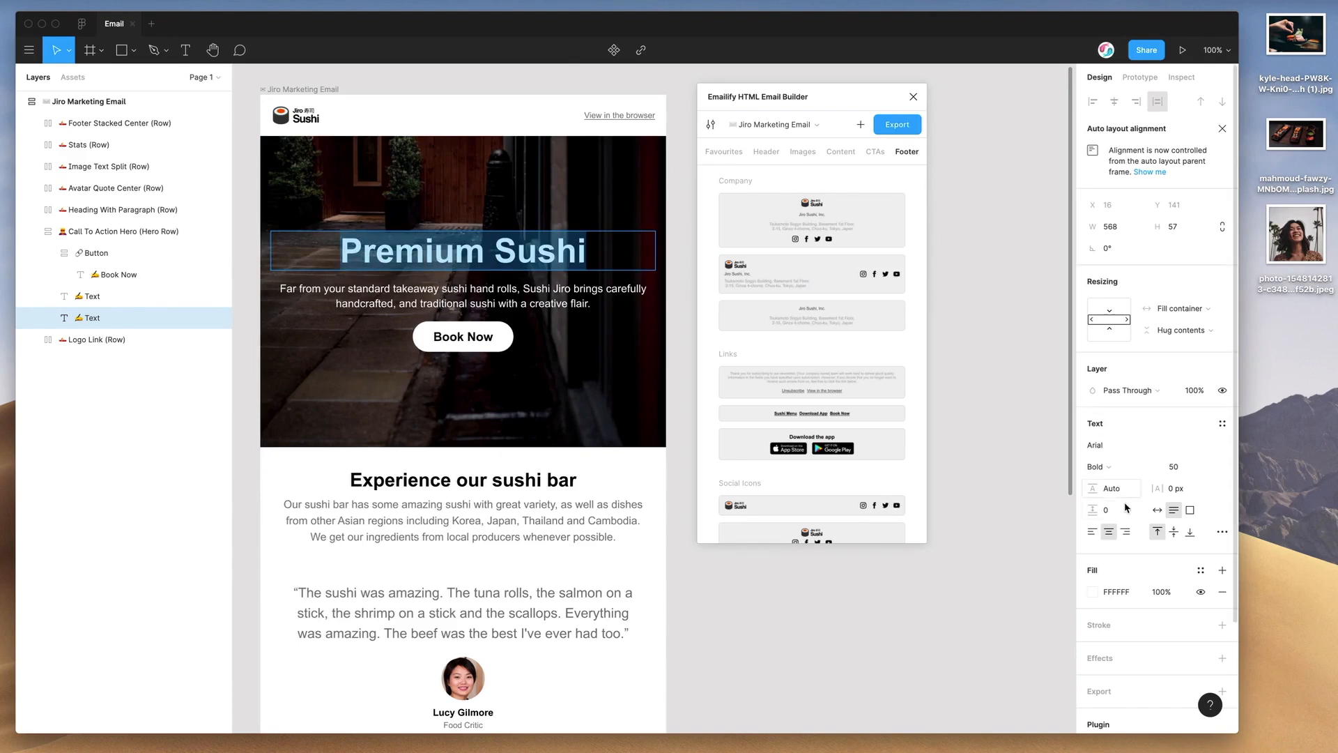
click(1178, 492)
text(-2)
key(Return)
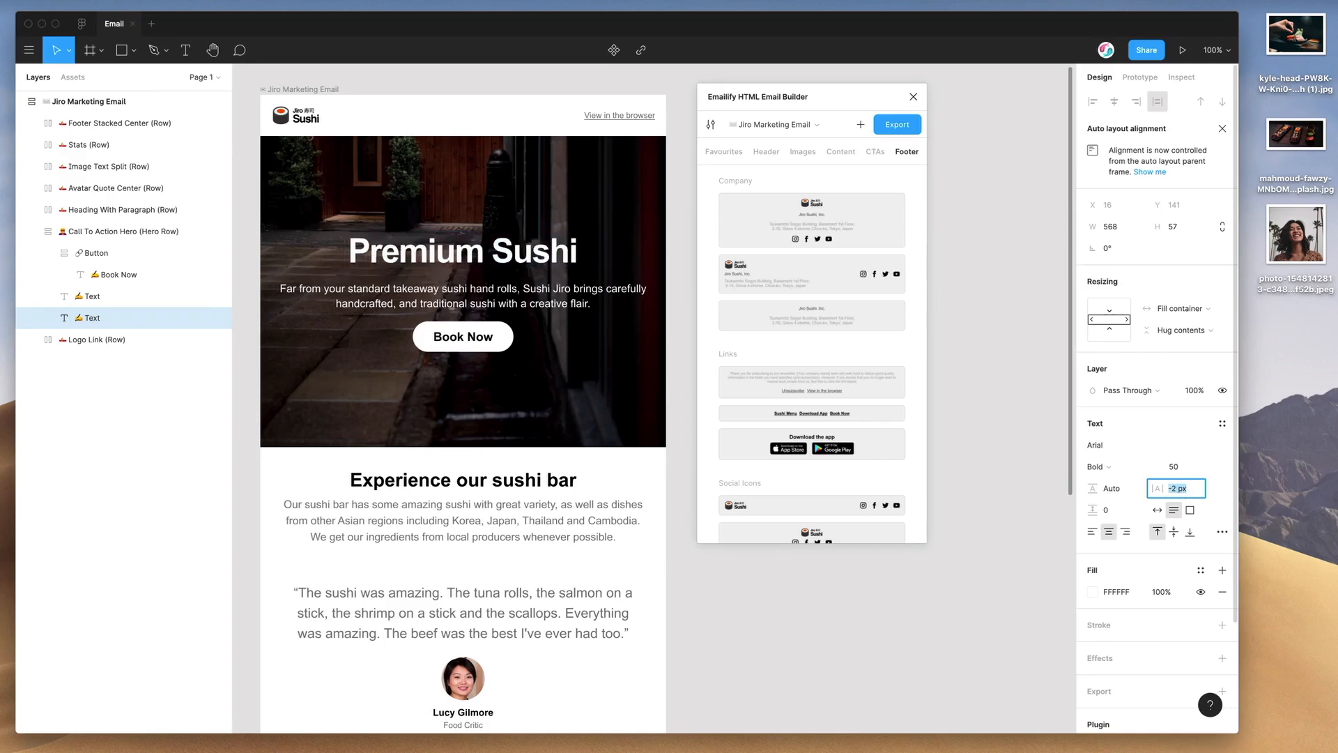
key(Down)
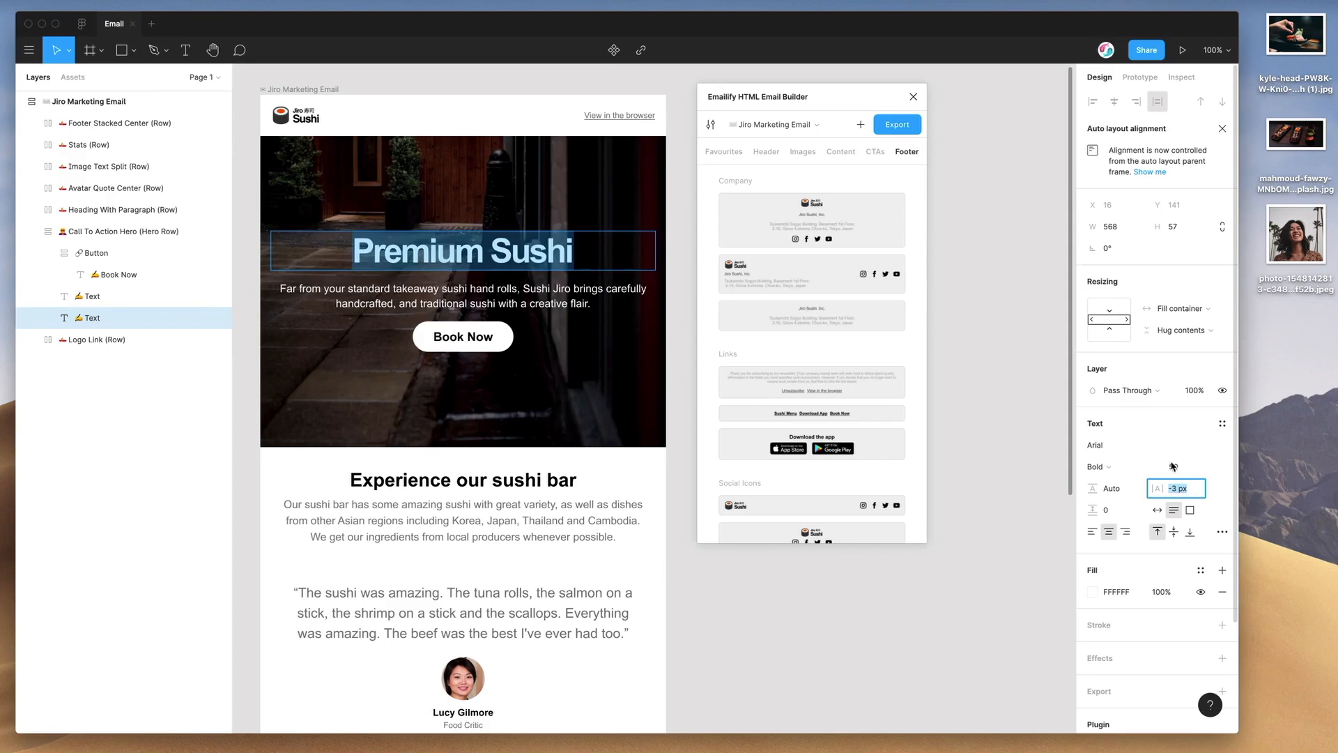
- Try font size 60 on the "Premium Sushi" heading and restore it to 50
click(1174, 468)
text(60)
key(Return)
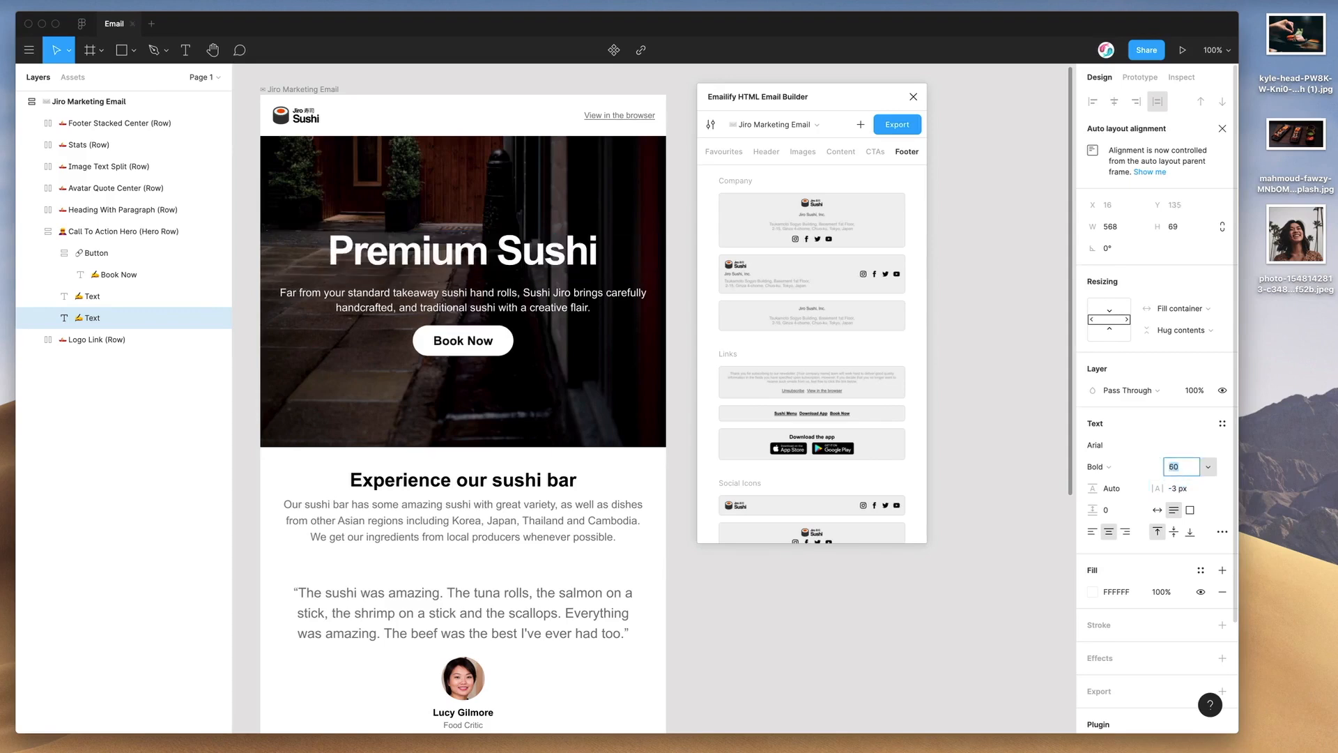
text(50)
key(Return)
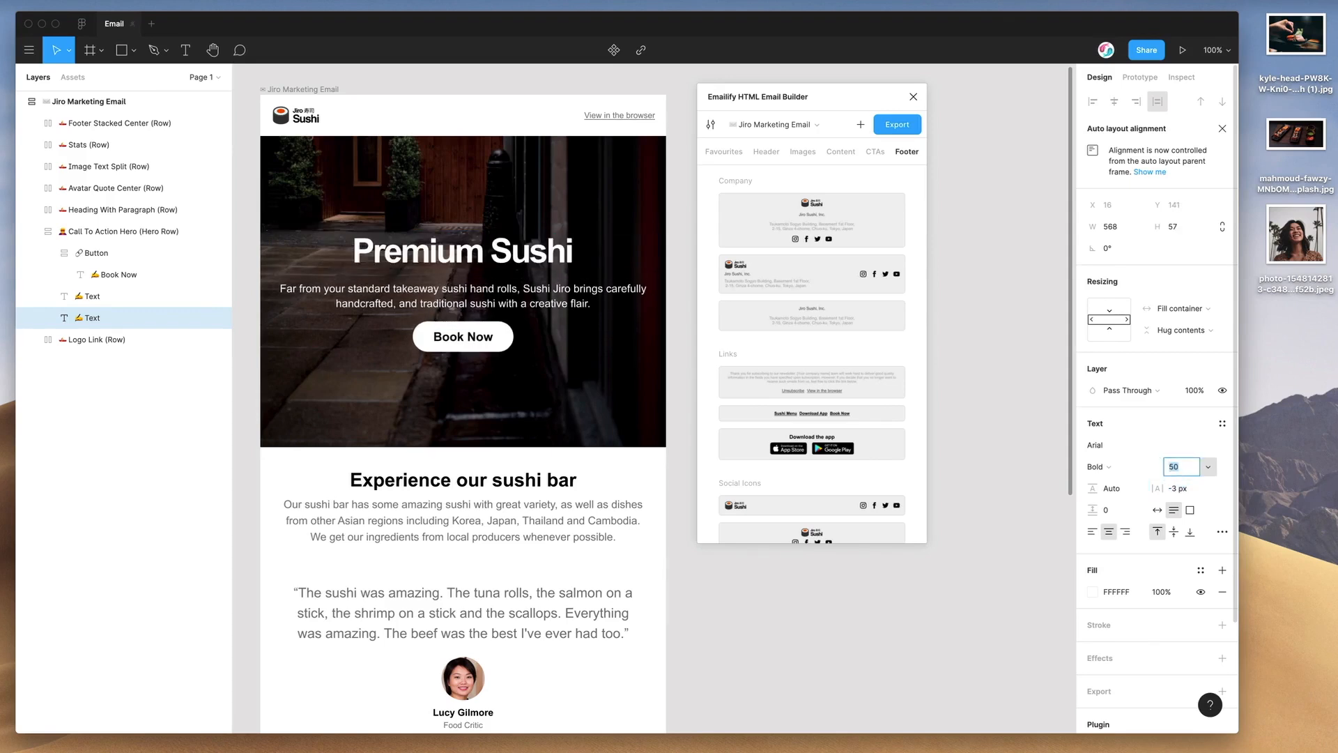
- Add a stroke to the hero's Book Now button and remove its white fill
double_click(481, 337)
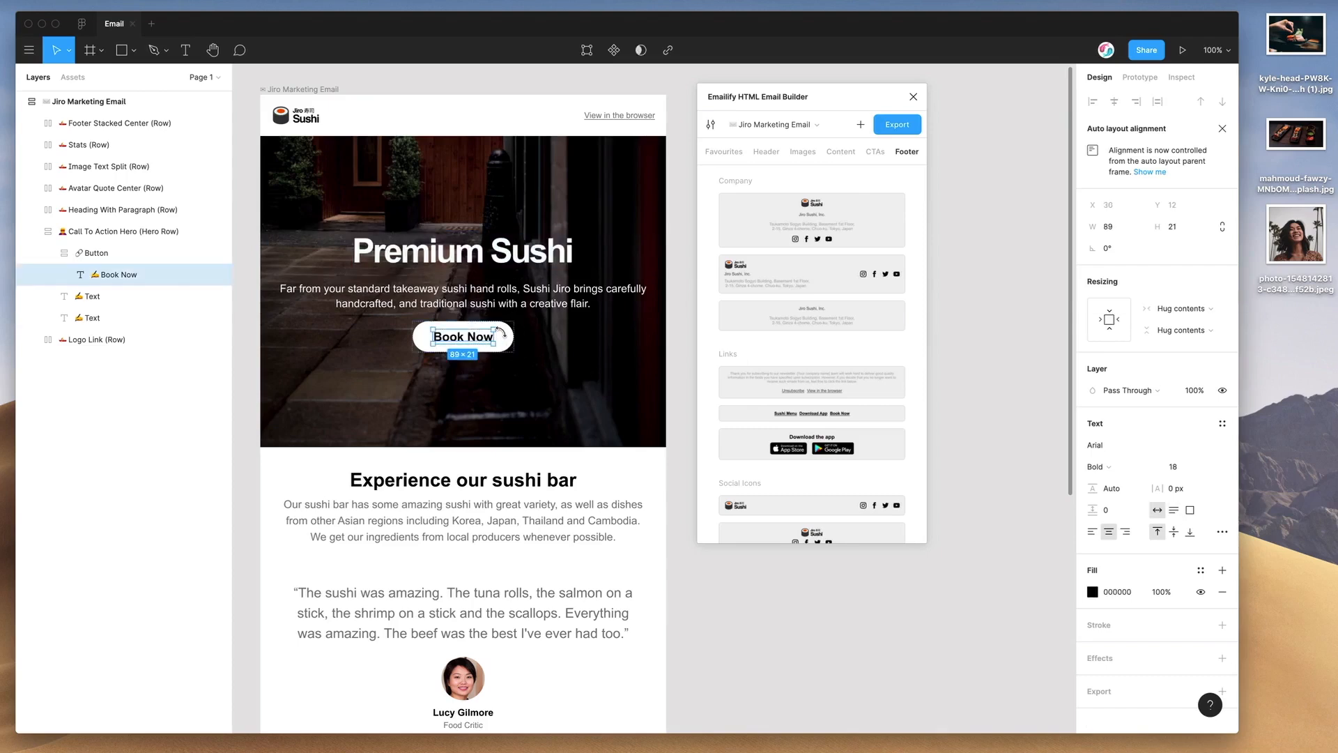
click(512, 335)
scroll(1143, 530, down, 1)
click(1222, 553)
scroll(1130, 551, down, 1)
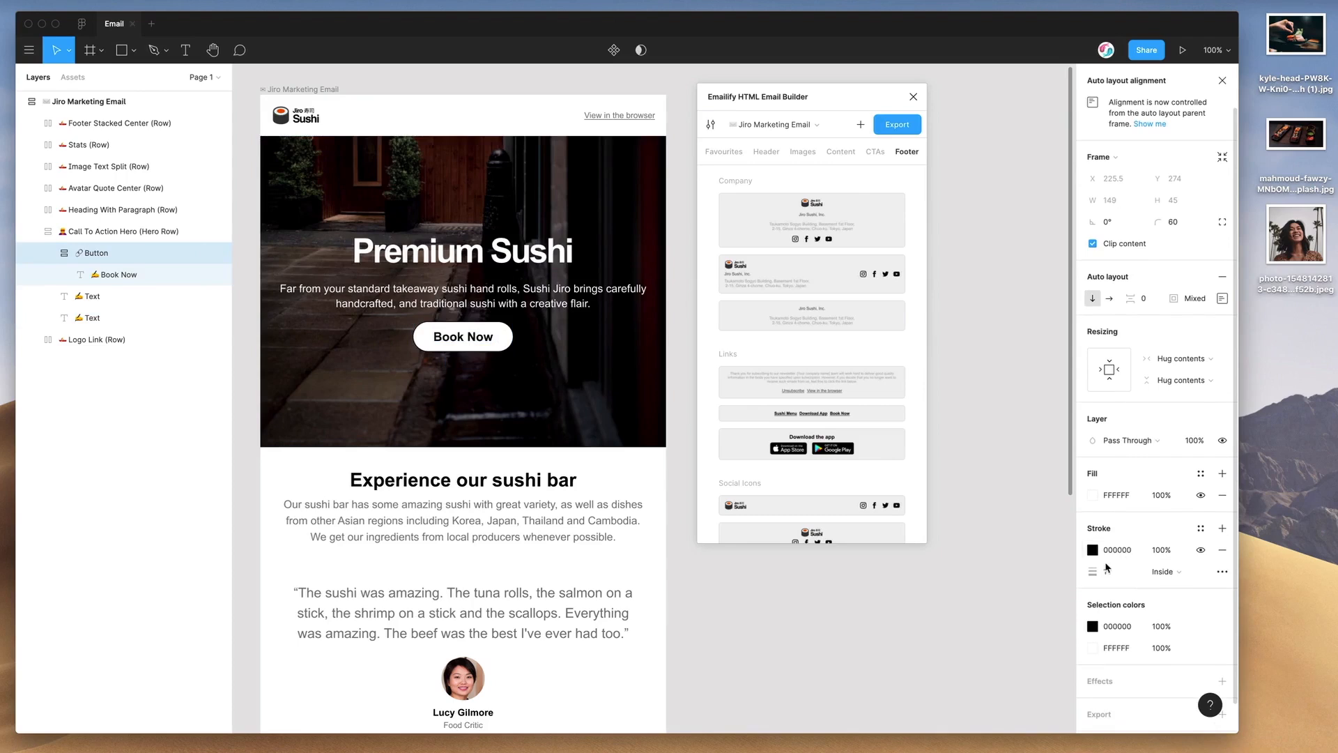
click(1222, 496)
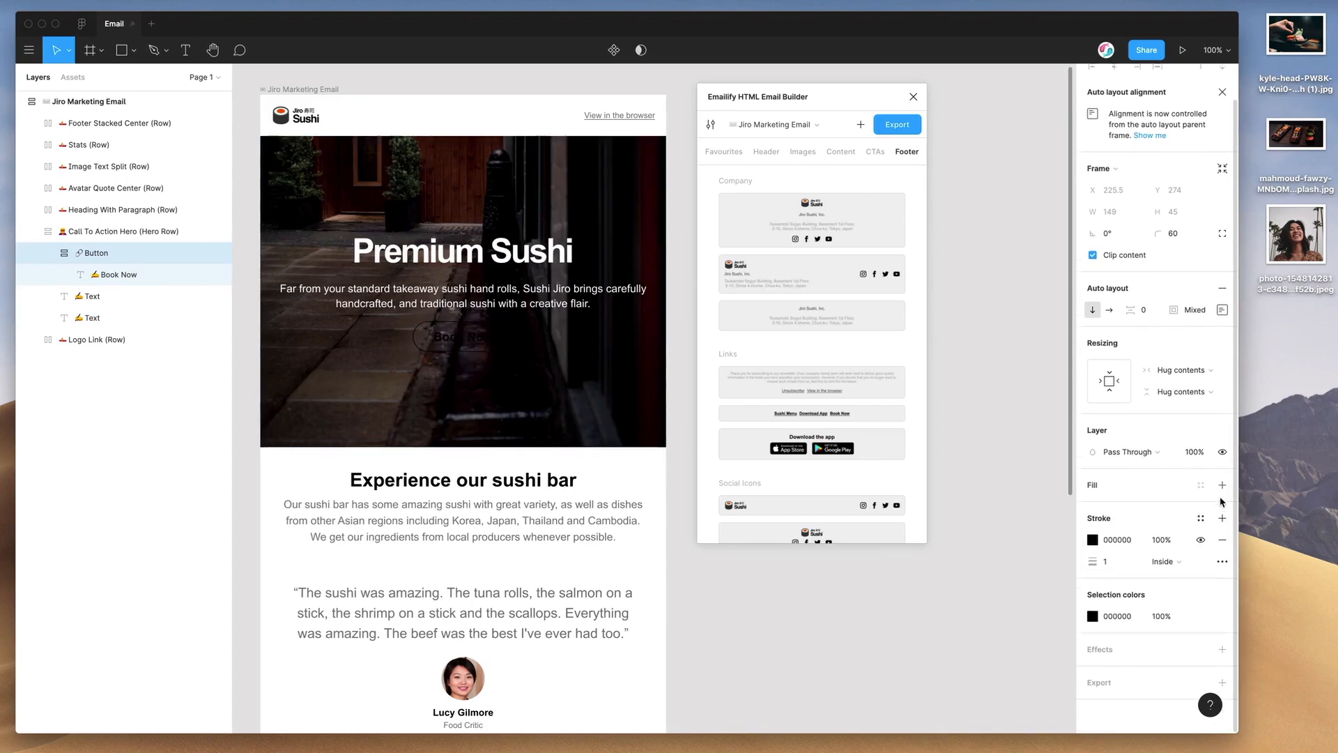
- Set the Book Now button's stroke colour to white and its stroke width to 2
click(1094, 541)
drag(948, 439, 883, 376)
click(979, 384)
click(1009, 386)
drag(1011, 385, 1051, 383)
drag(984, 408, 956, 392)
drag(1046, 383, 1012, 374)
click(1115, 562)
text(2)
key(Return)
- Change the Book Now label's text colour to white (FFFFFF)
click(501, 336)
double_click(492, 340)
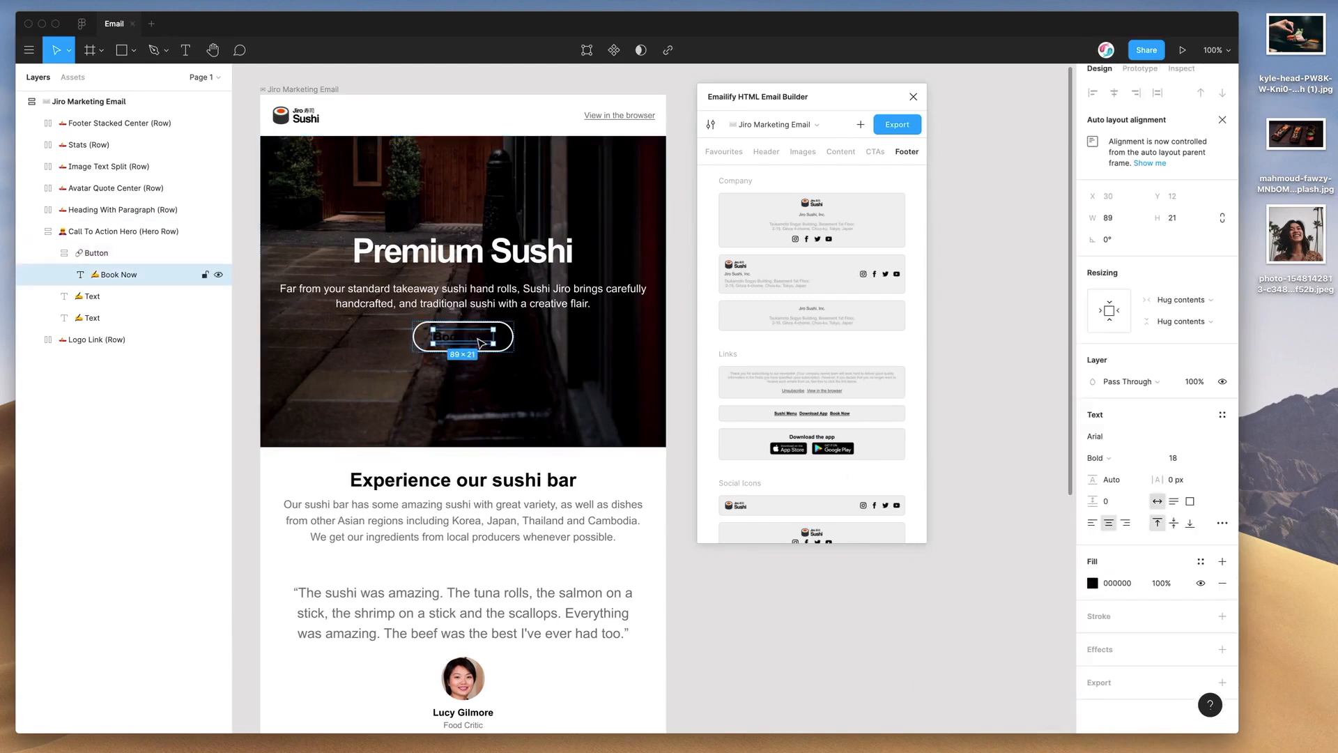
click(1093, 583)
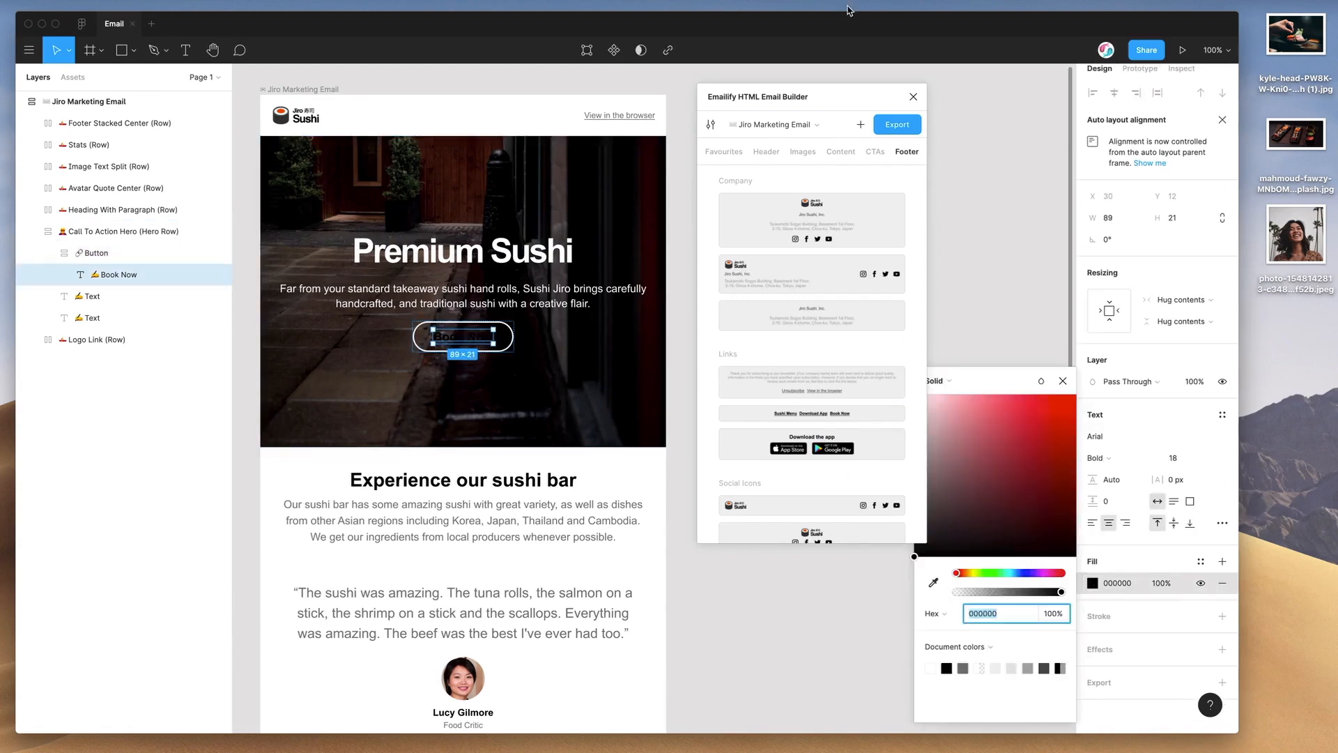
drag(839, 93, 792, 84)
drag(1010, 469, 873, 370)
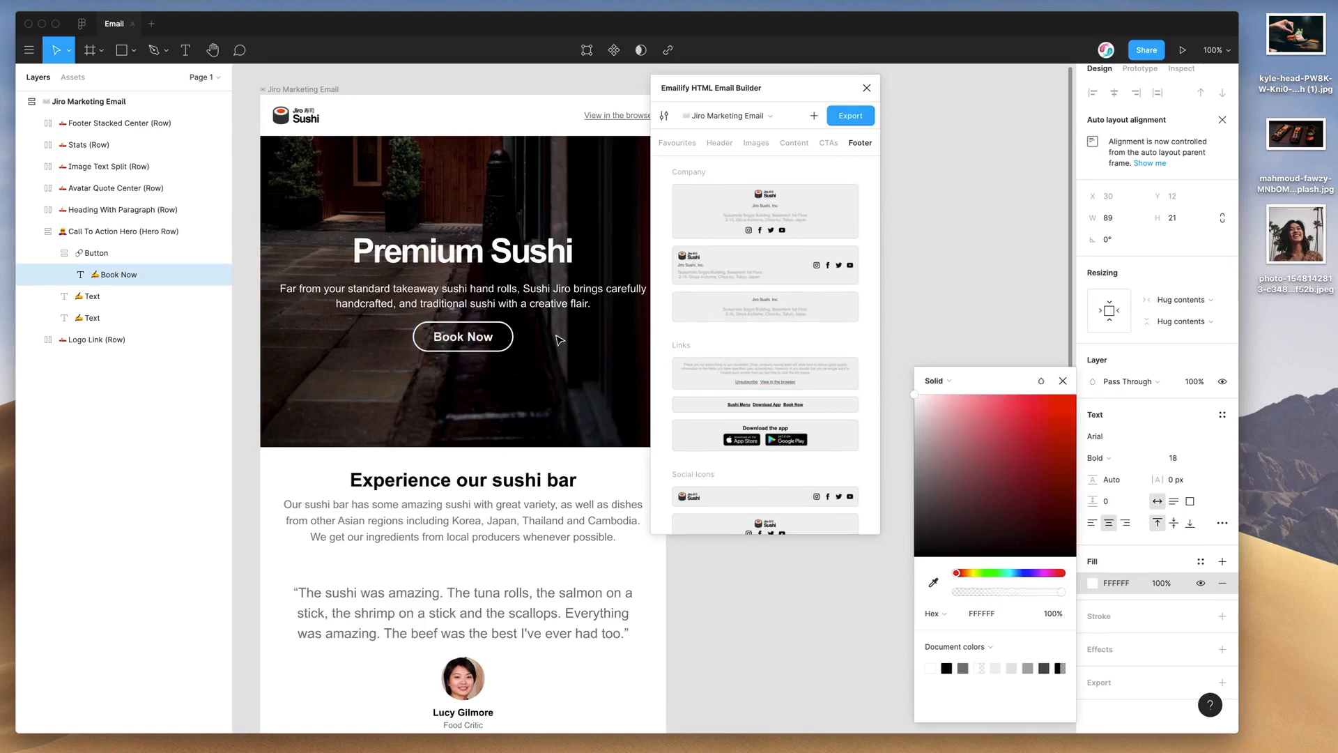
click(433, 304)
click(454, 265)
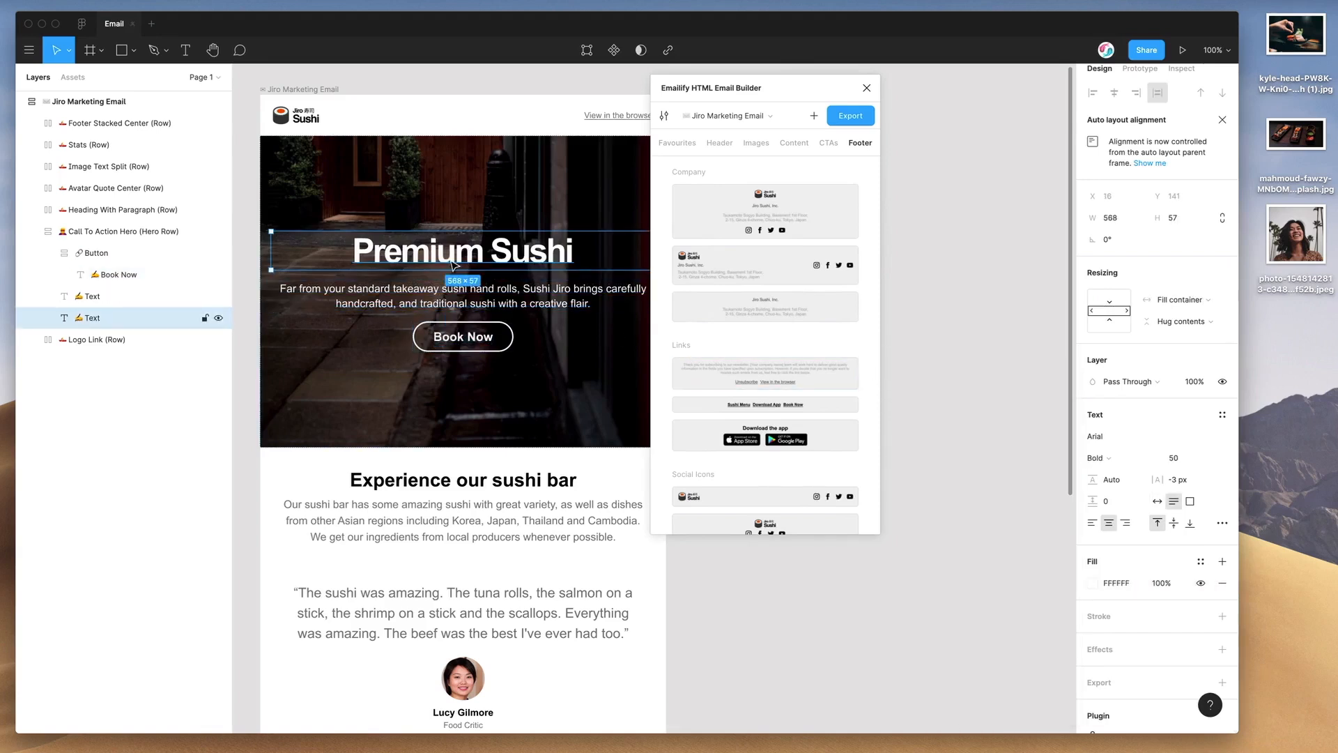
- Replace the hero's background image with the desktop photo of a hand preparing sushi
click(507, 218)
drag(715, 91, 793, 113)
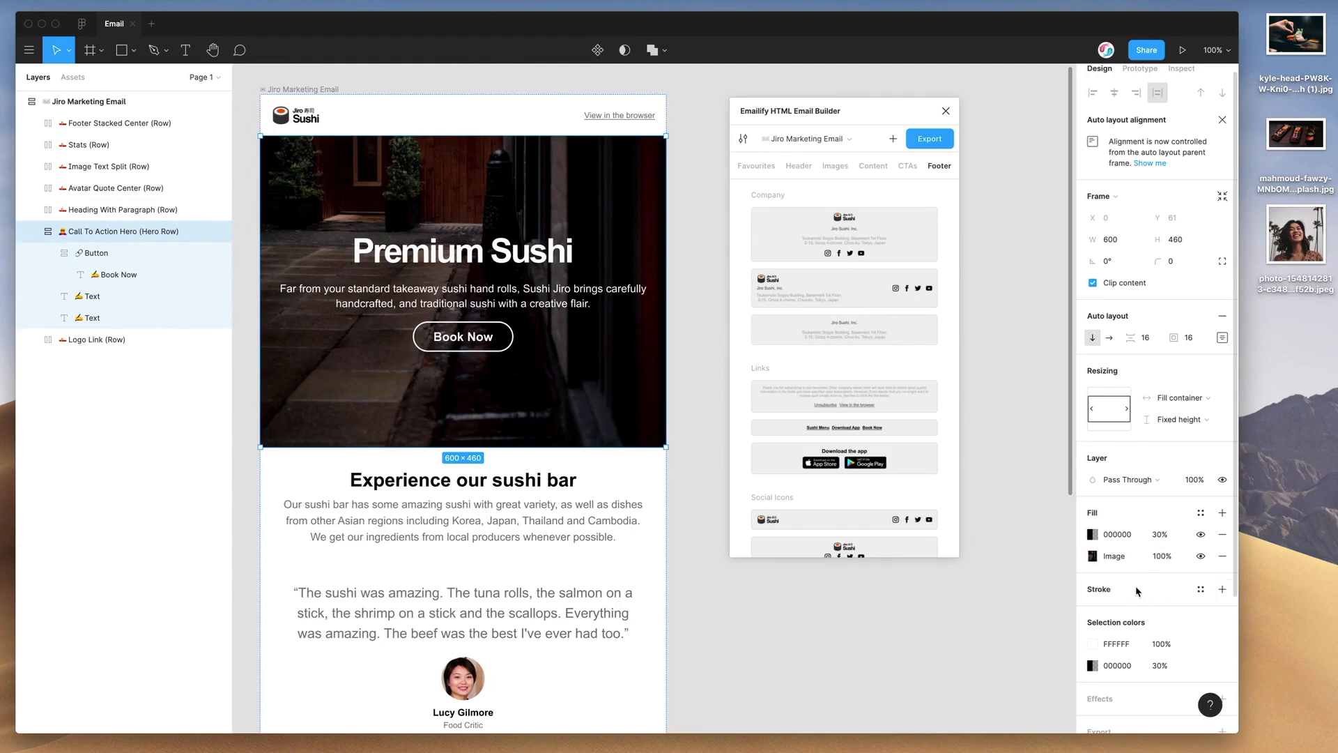
click(1092, 555)
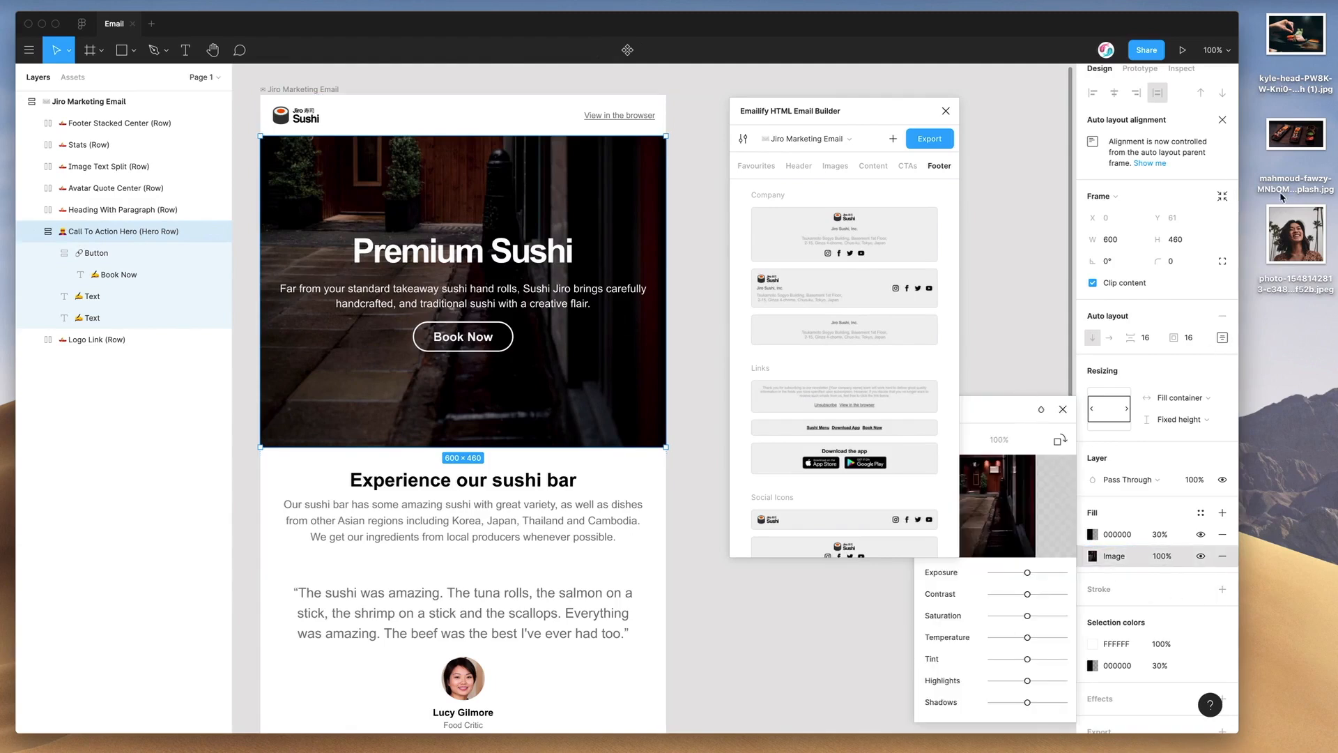
click(1090, 557)
click(1090, 557)
mouse_move(1020, 508)
drag(1297, 42, 1008, 500)
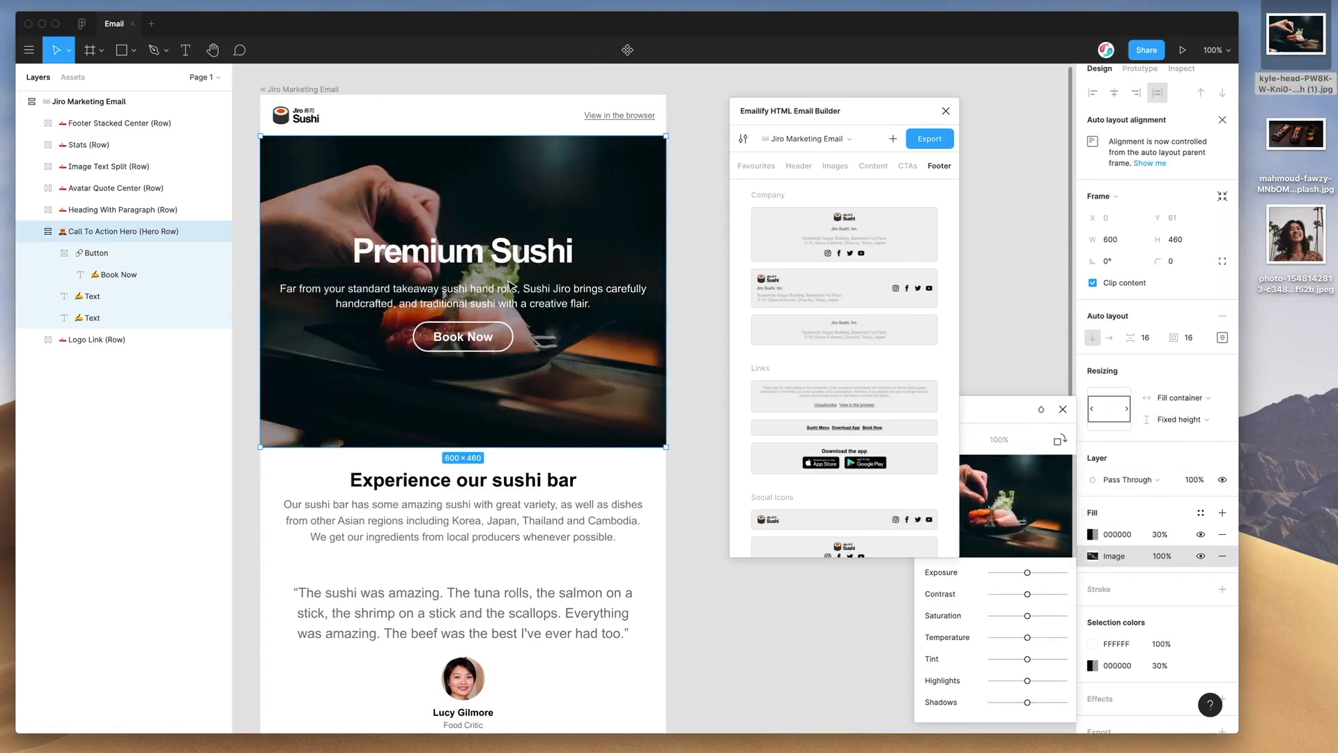
scroll(515, 284, up, 1)
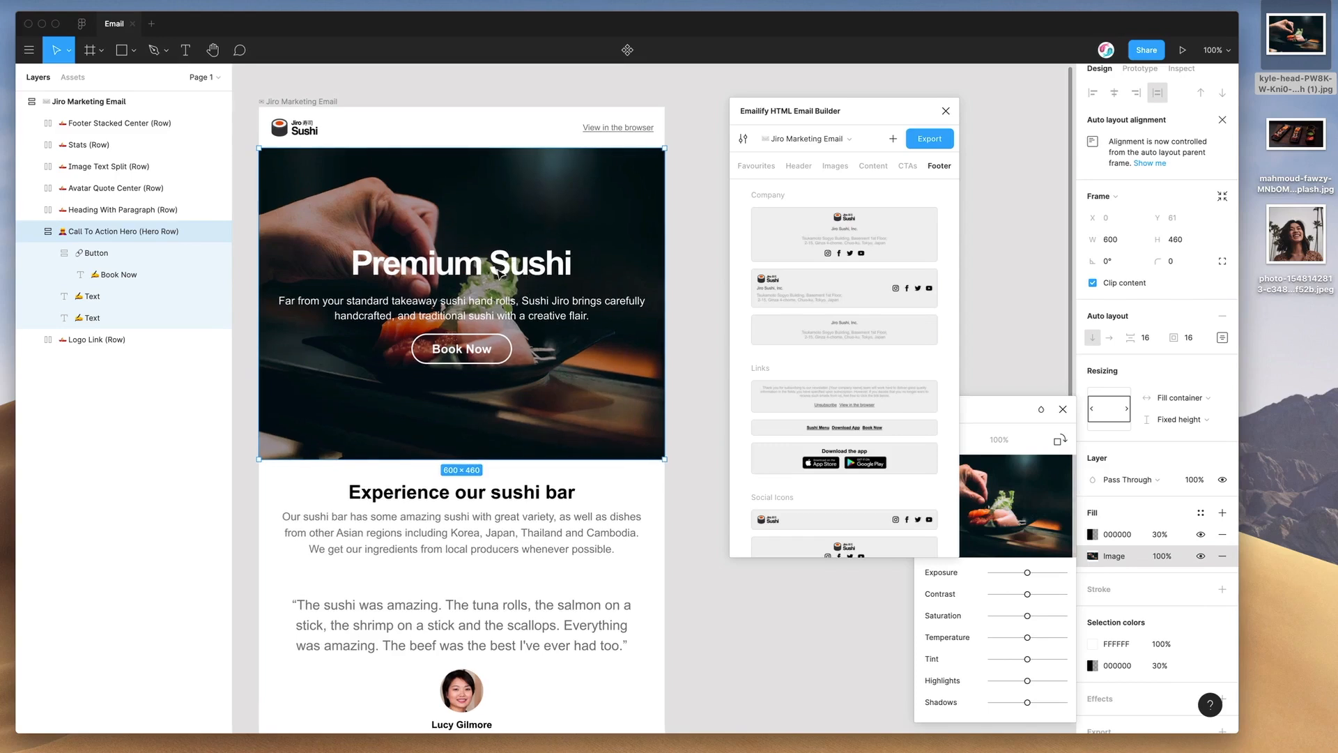
key(Escape)
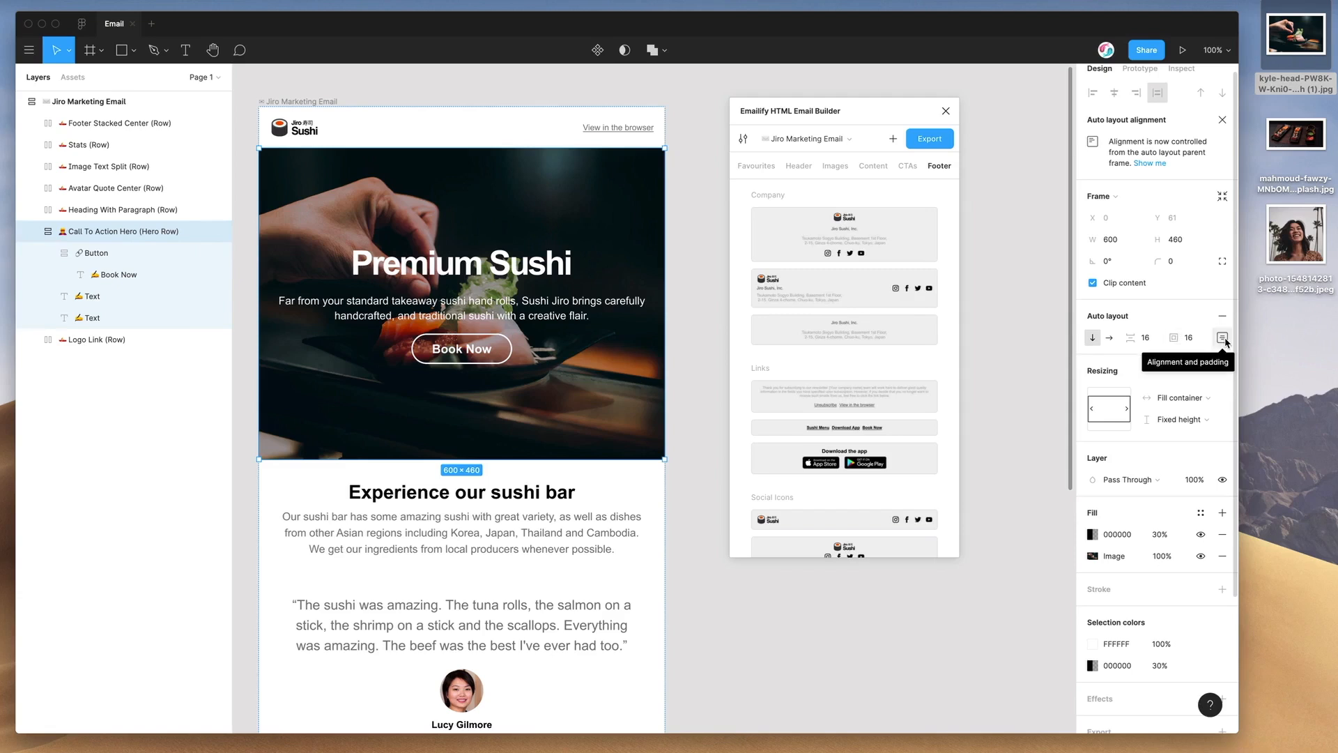
- Set the hero row's auto layout item spacing to 8
click(1137, 338)
mouse_move(1138, 338)
mouse_down()
mouse_move(1161, 338)
mouse_move(1125, 337)
mouse_up()
click(1150, 339)
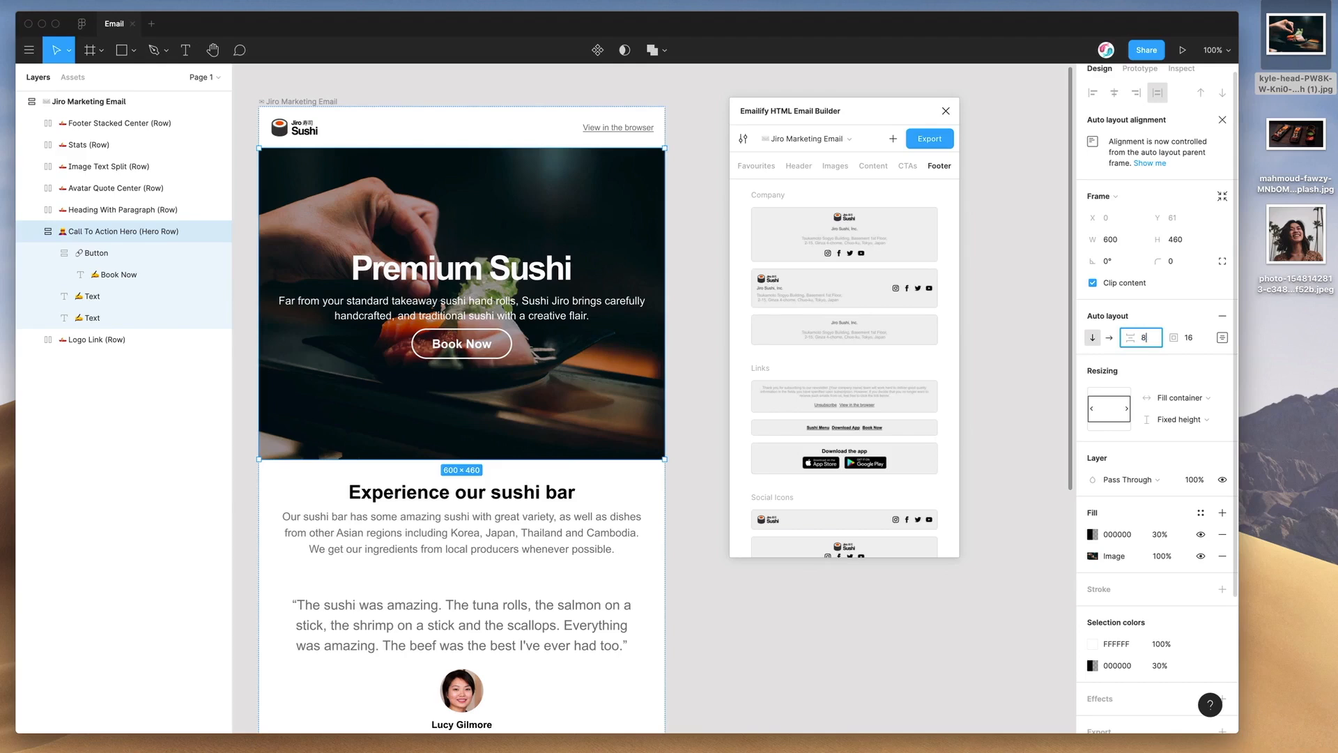
- Set the hero row's auto layout item spacing to 8 and its left and right padding to 32
text(8)
key(Return)
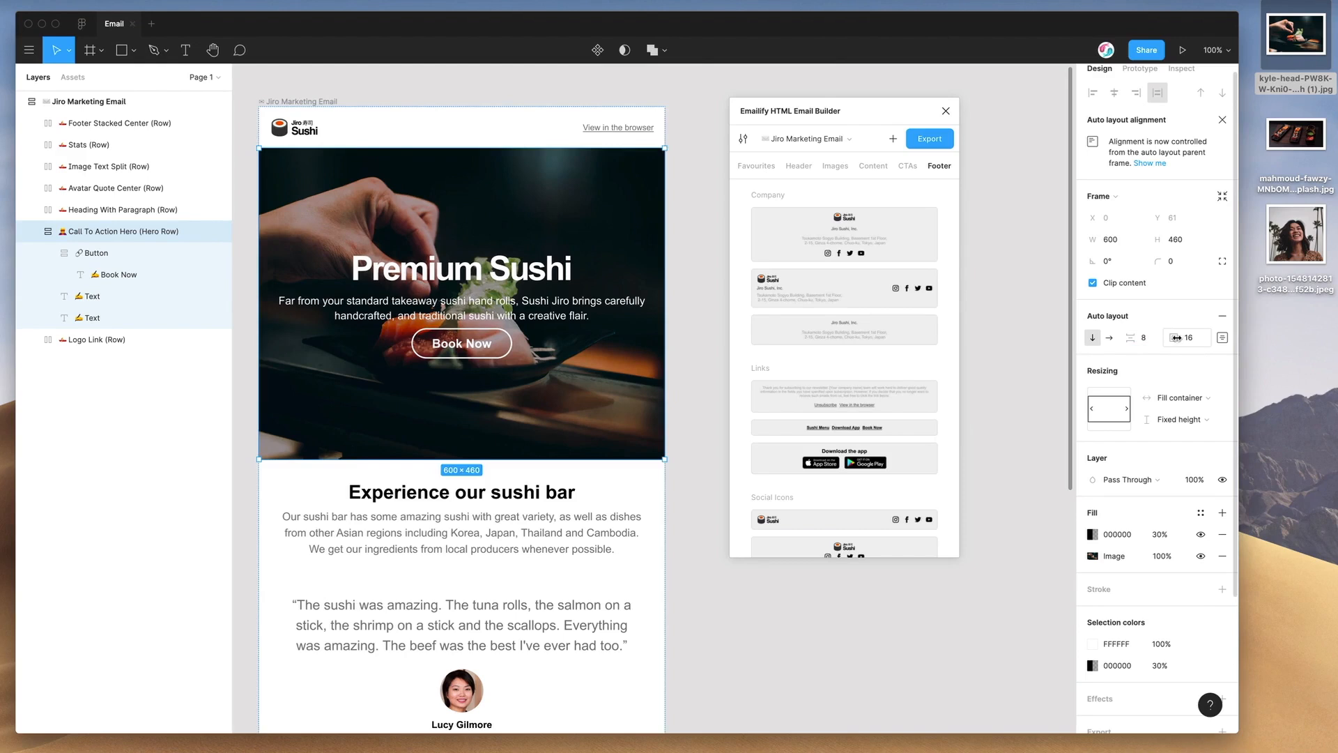
click(1222, 339)
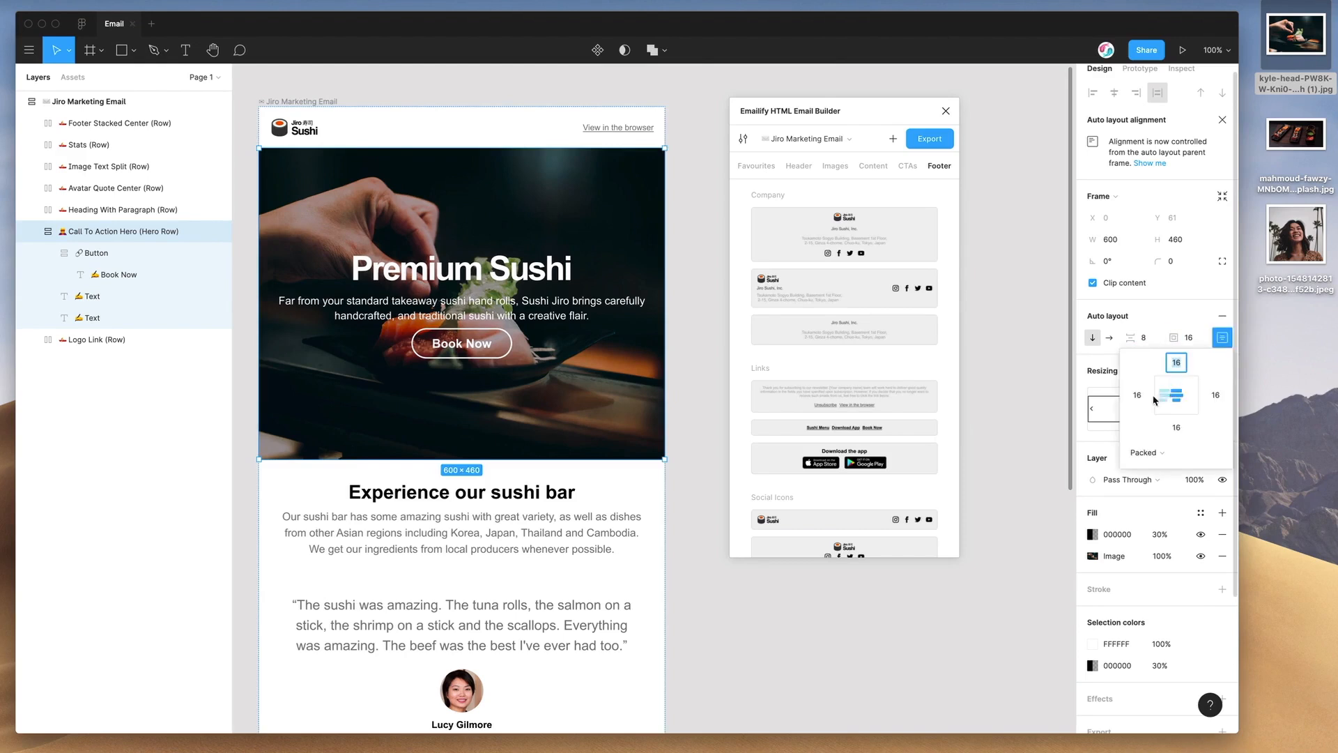
click(1122, 396)
text(32)
click(1216, 395)
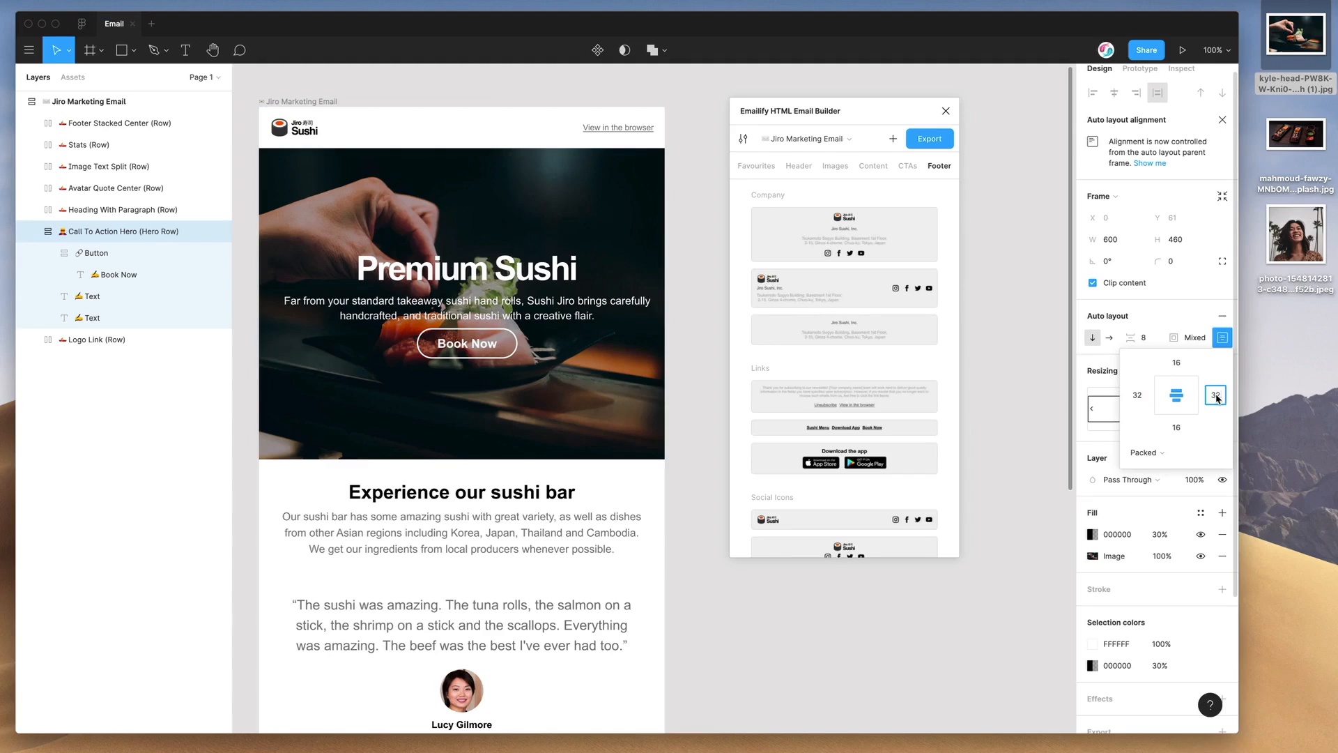
key(Return)
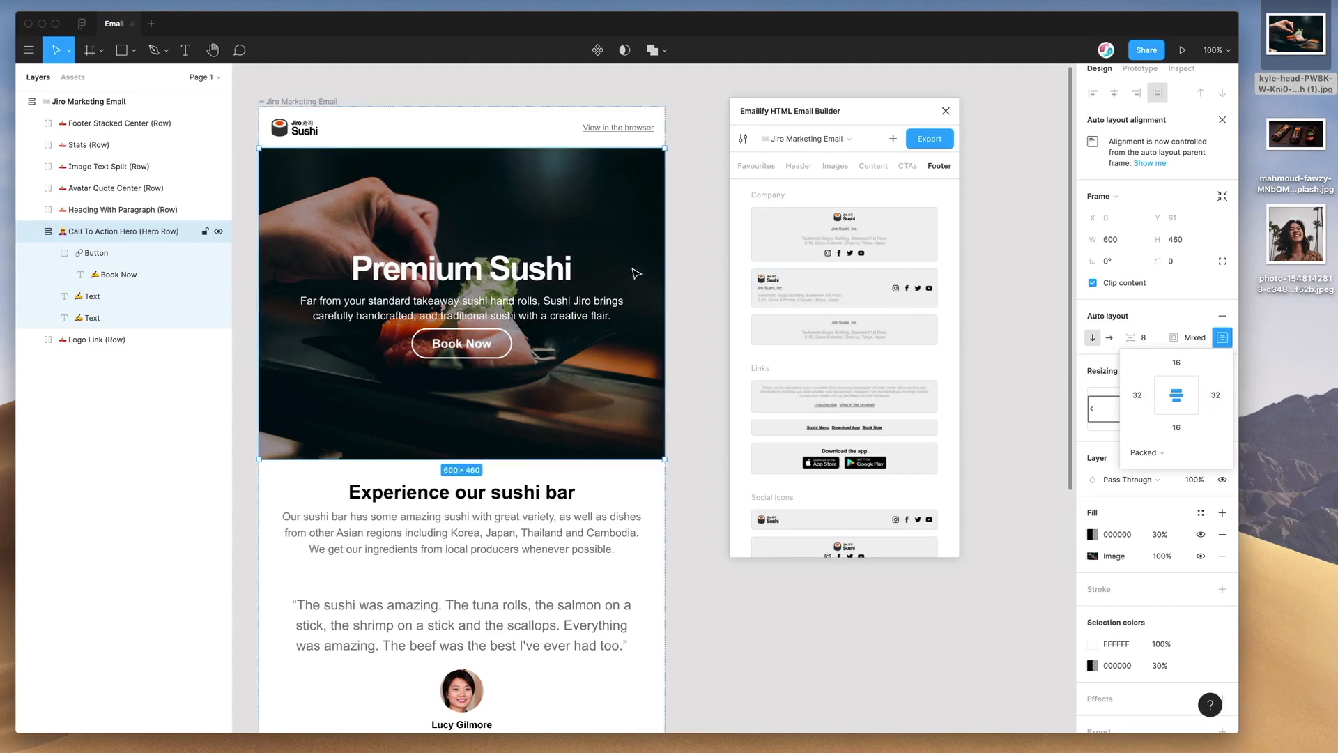
- Inspect the header row's logo image and its "View in the browser" navigation link
scroll(623, 295, down, 1)
scroll(623, 294, up, 1)
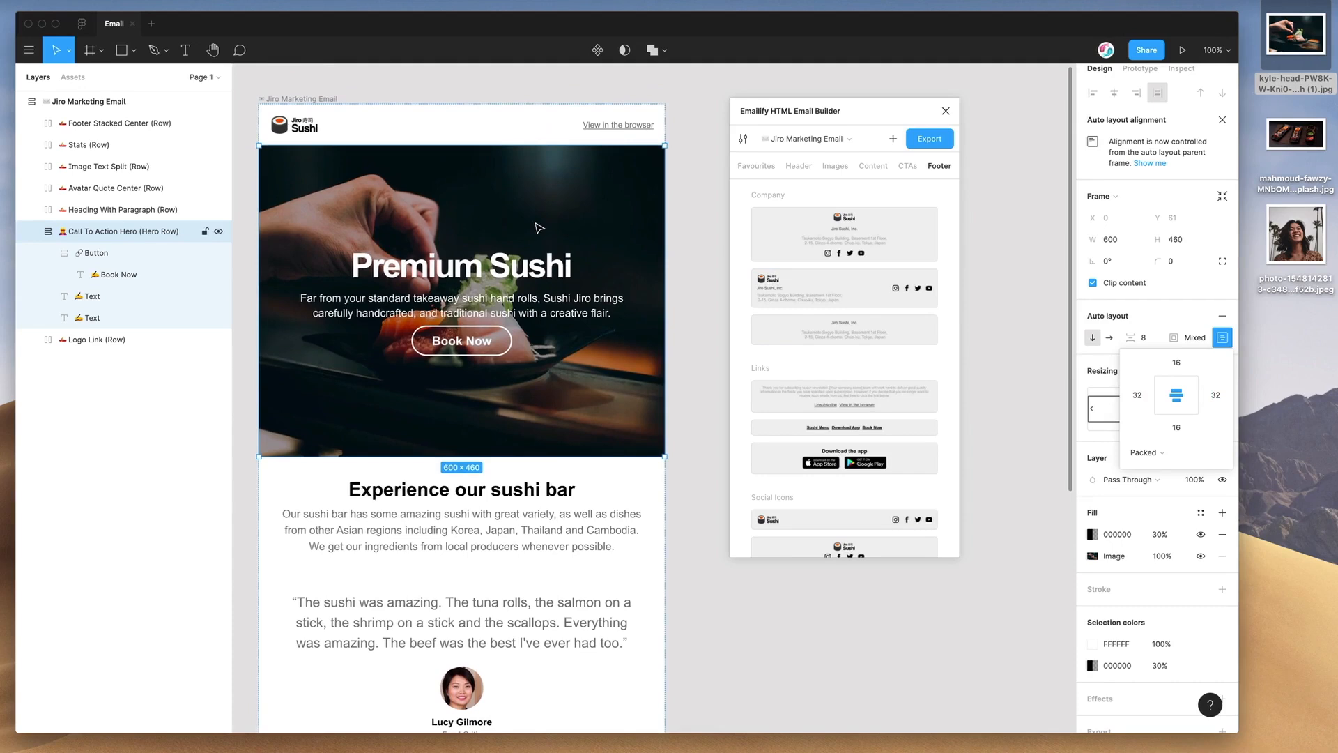
double_click(302, 132)
double_click(301, 132)
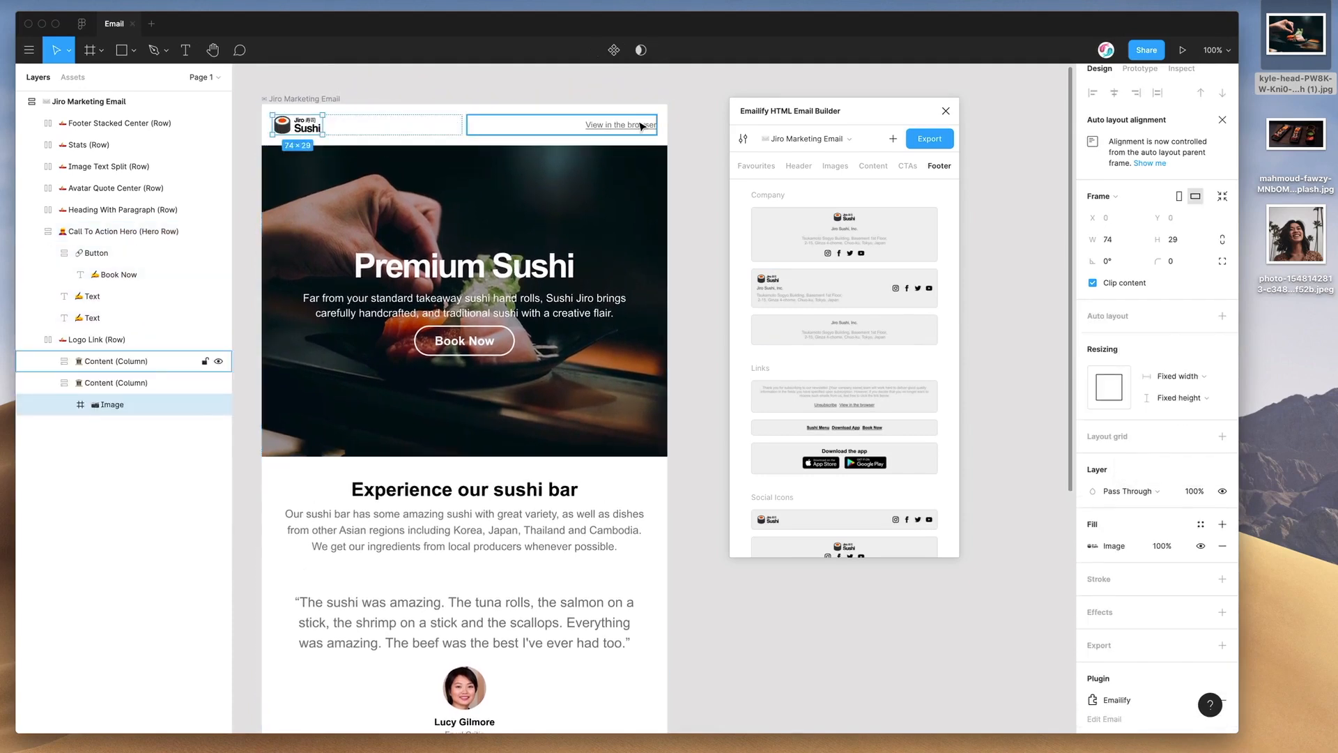
click(629, 131)
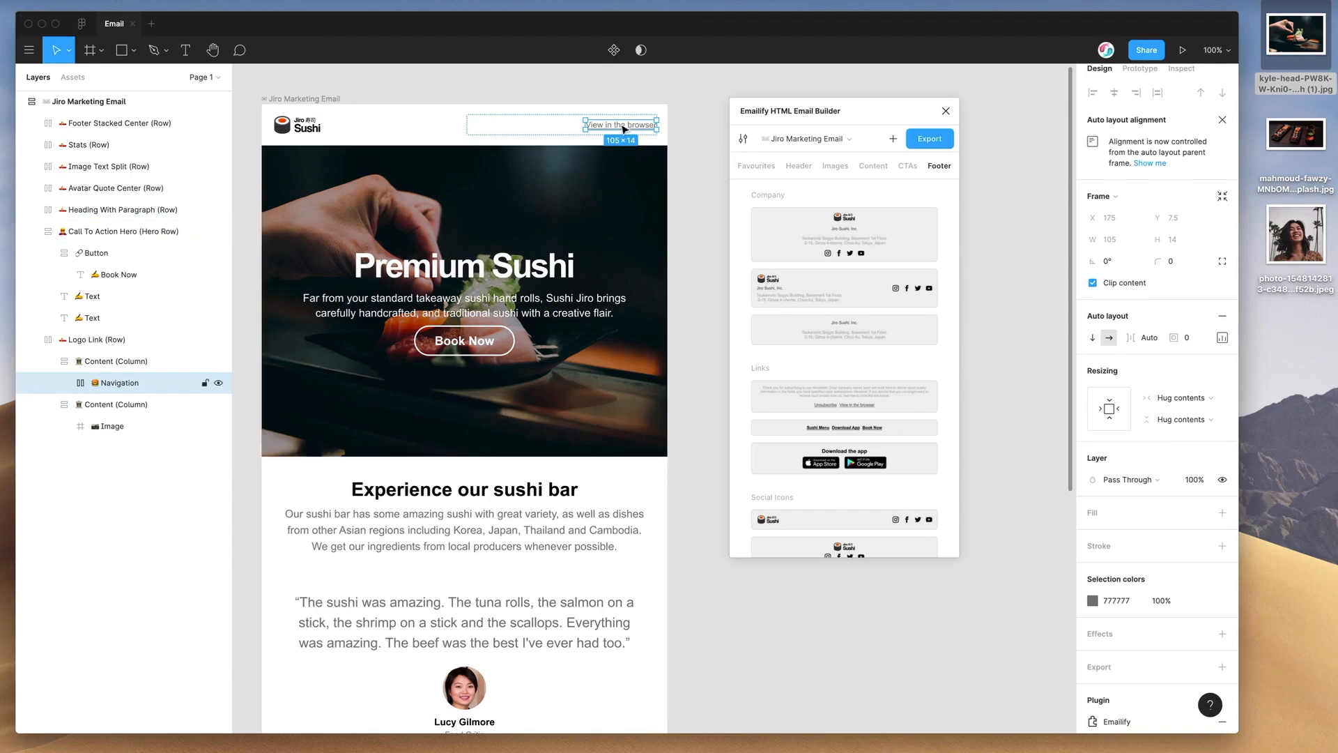
- Replace the round avatar image in the quote section with the desktop portrait photo of a smiling woman
scroll(587, 209, down, 2)
scroll(587, 209, down, 5)
scroll(472, 404, down, 1)
click(472, 422)
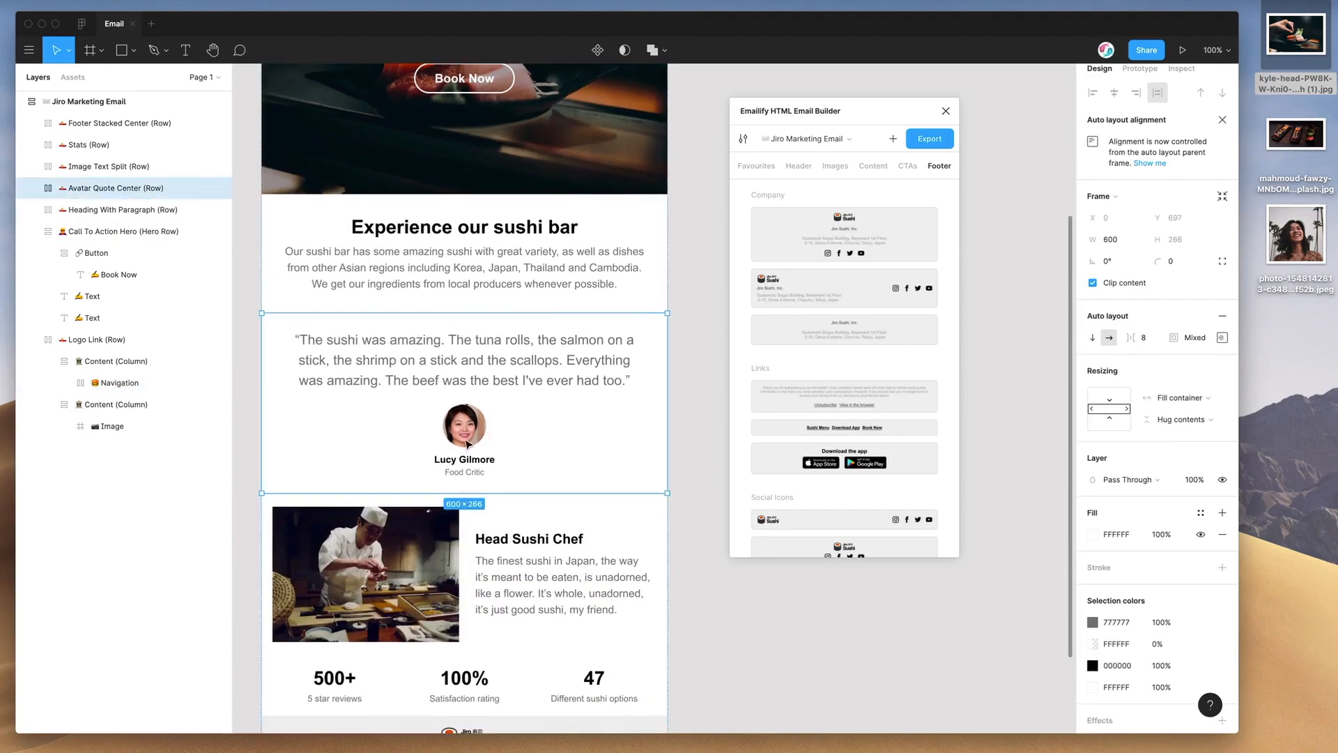
double_click(471, 422)
double_click(472, 422)
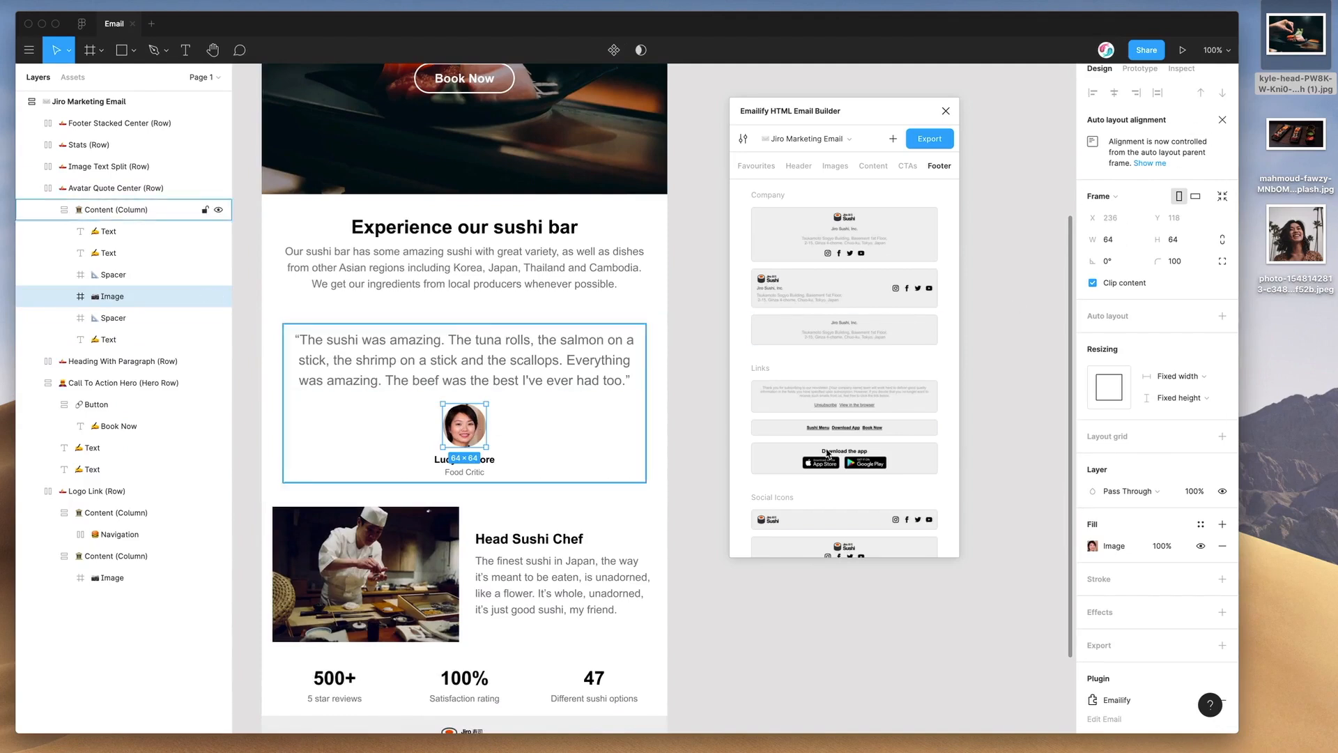
click(1093, 547)
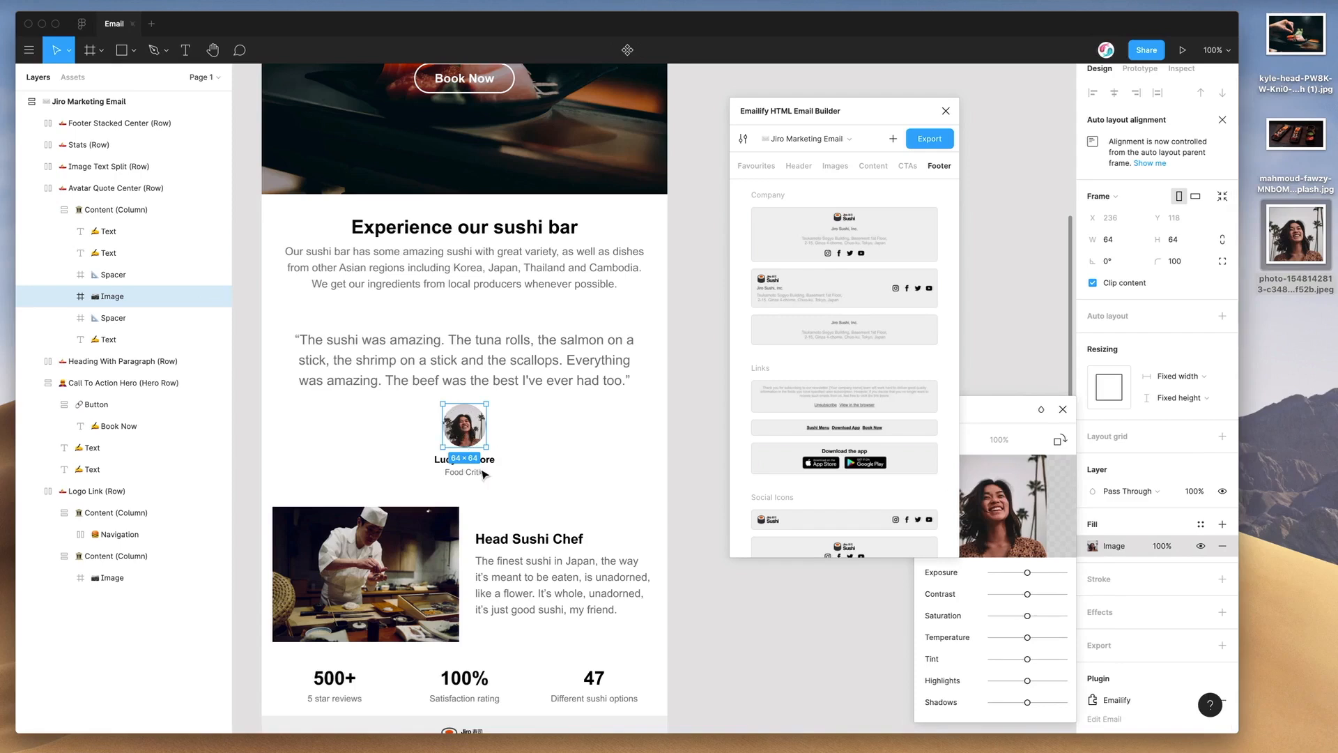
key(Escape)
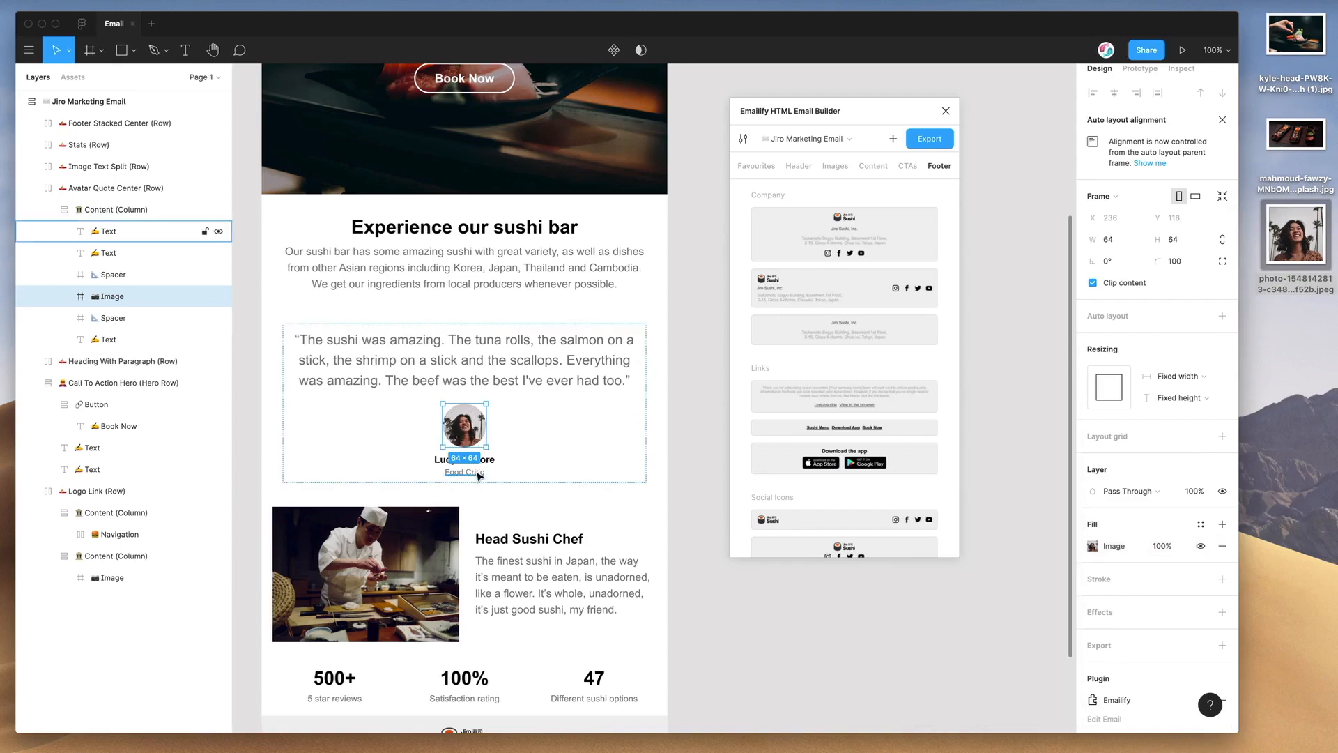
- Shorten the "Food Critic" caption under the quote's author to "Critic"
double_click(456, 473)
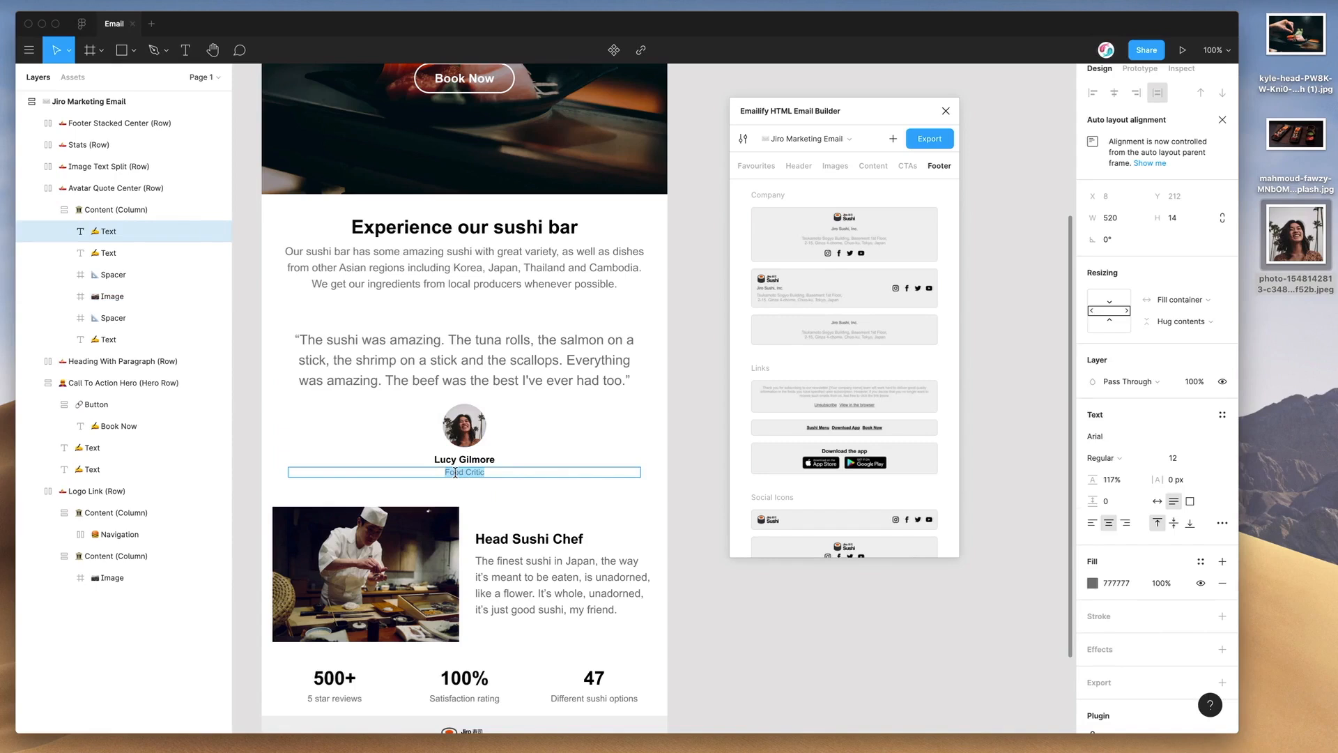
key(BackSpace)
click(519, 517)
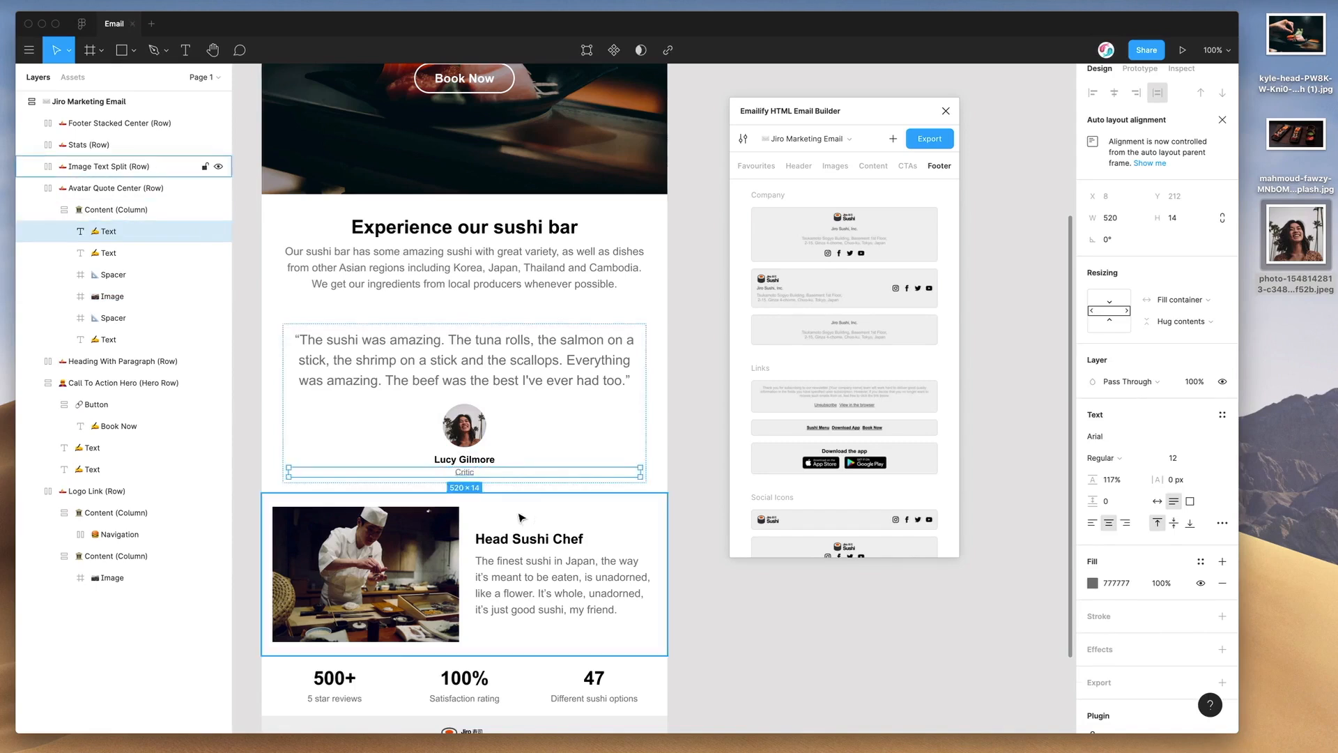
- Try to move the Head Sushi Chef text column to the other side of the chef photo, and undo the move
scroll(513, 521, down, 2)
scroll(503, 479, down, 1)
click(519, 465)
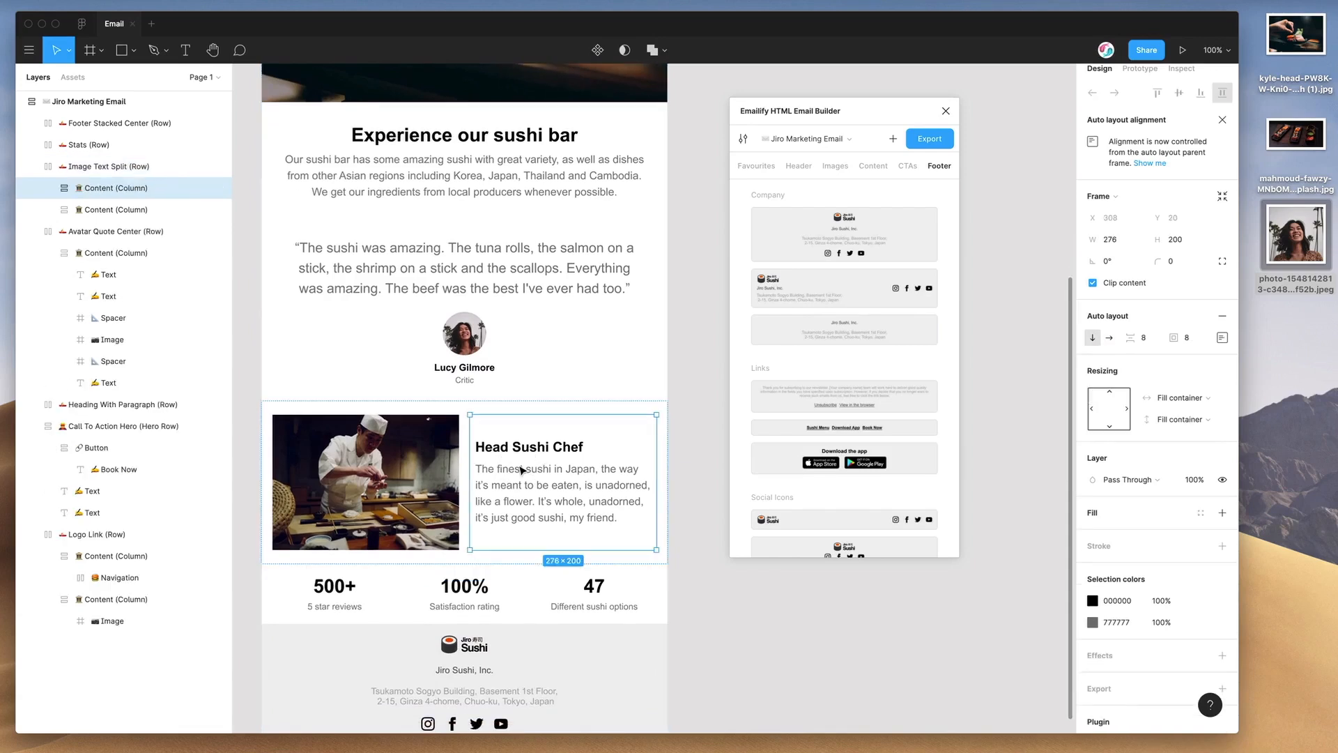
drag(529, 472, 300, 471)
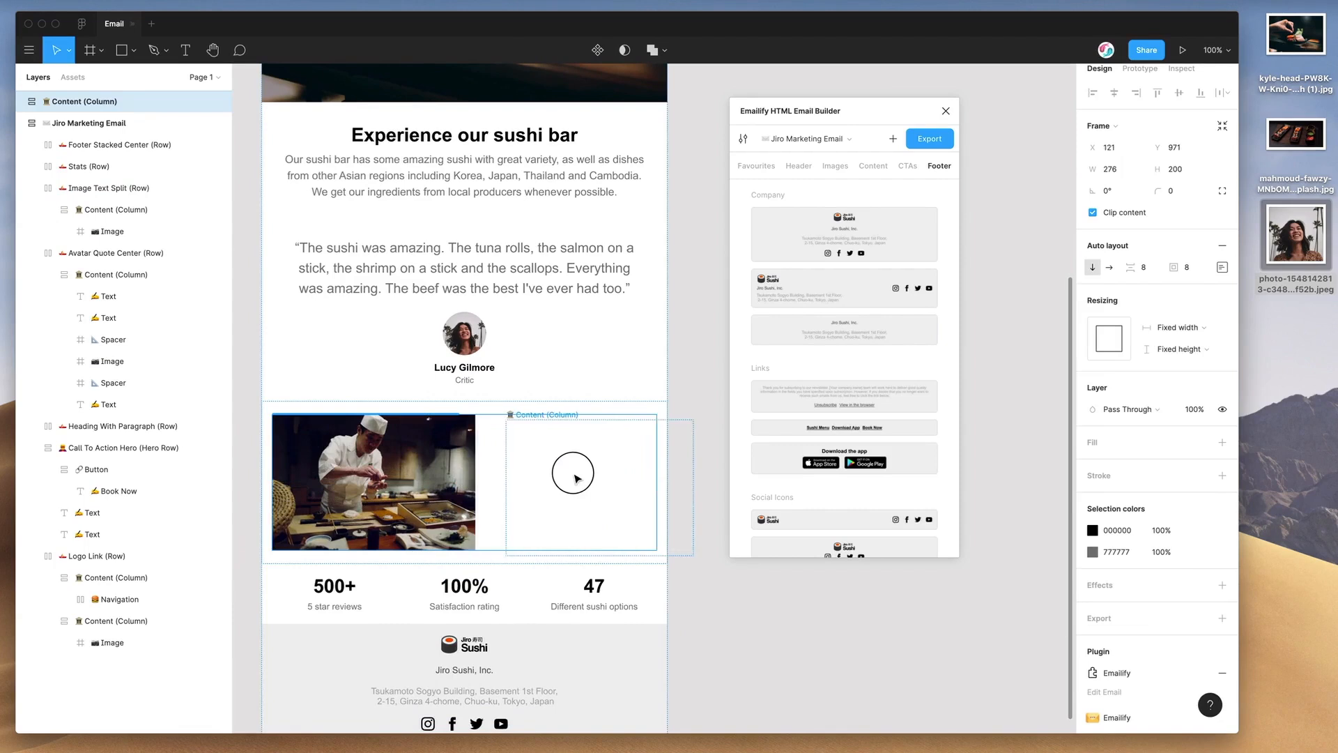
key(super+z)
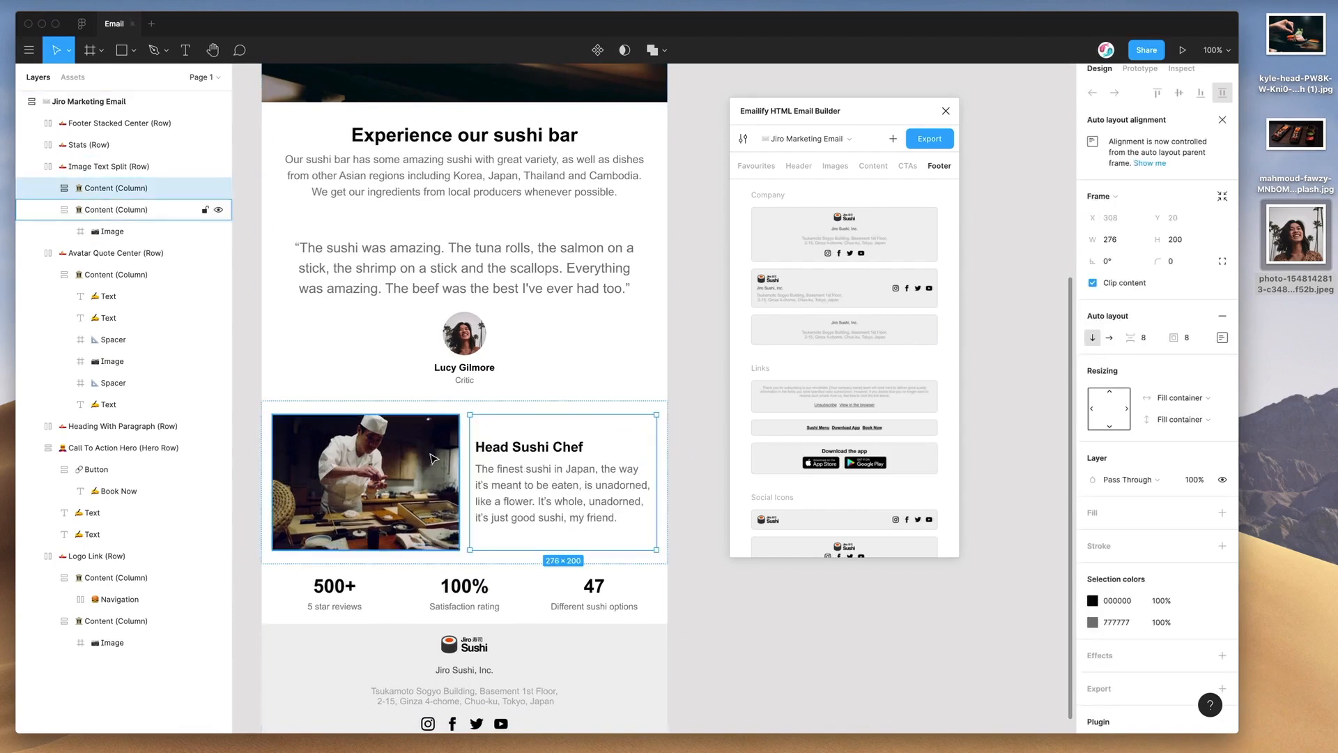
click(120, 209)
mouse_move(343, 490)
mouse_down()
mouse_move(328, 483)
mouse_move(525, 488)
mouse_move(516, 446)
mouse_move(362, 446)
mouse_move(352, 474)
mouse_up()
- Examine the stats row, the footer and the hero, and select the "Experience our sushi bar" heading text
scroll(525, 488, down, 3)
scroll(352, 479, down, 1)
click(352, 479)
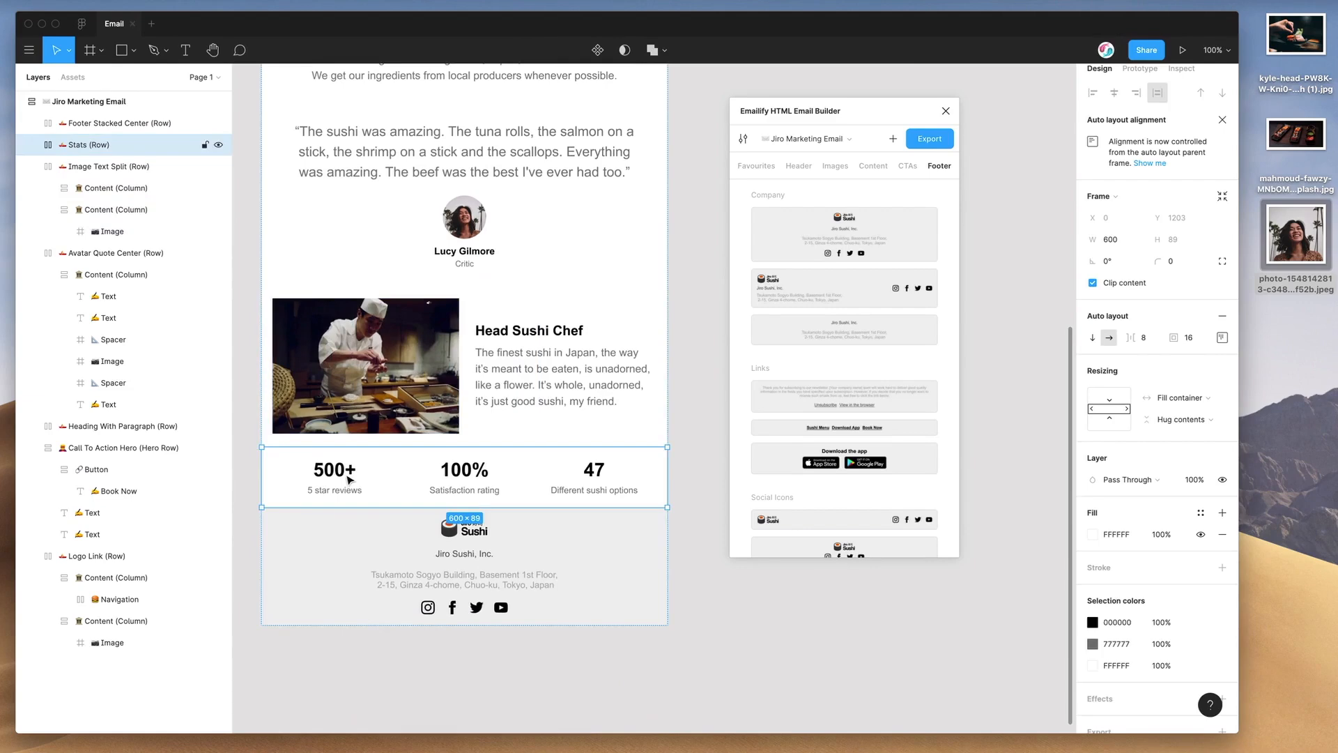
scroll(350, 480, up, 7)
scroll(349, 481, up, 6)
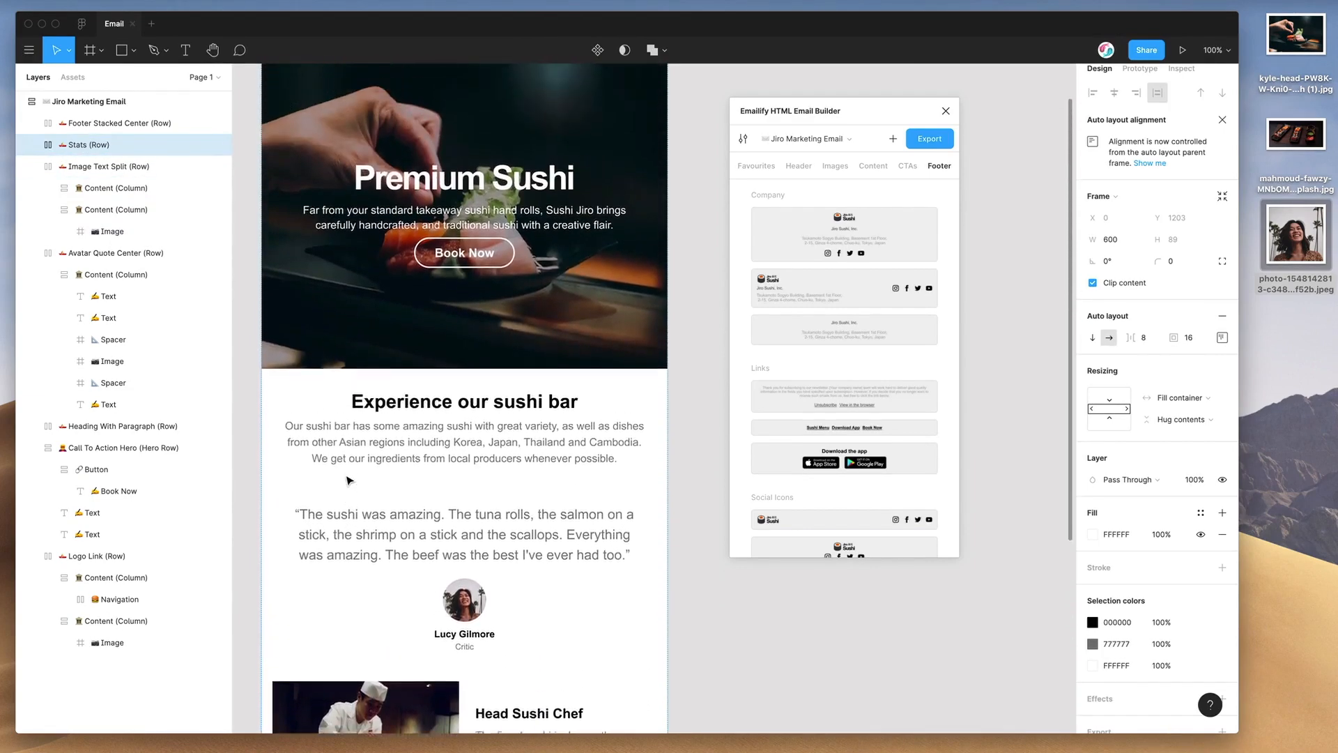
scroll(421, 394, down, 1)
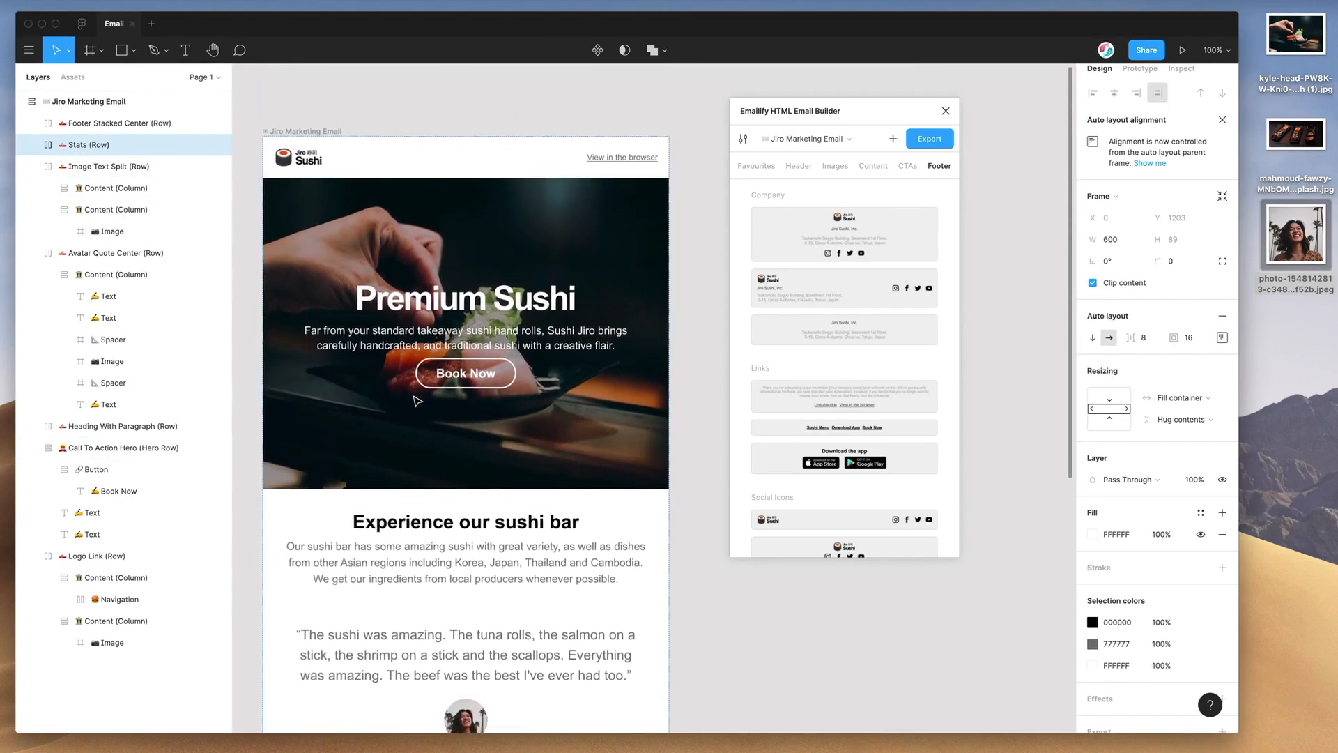
scroll(439, 369, down, 2)
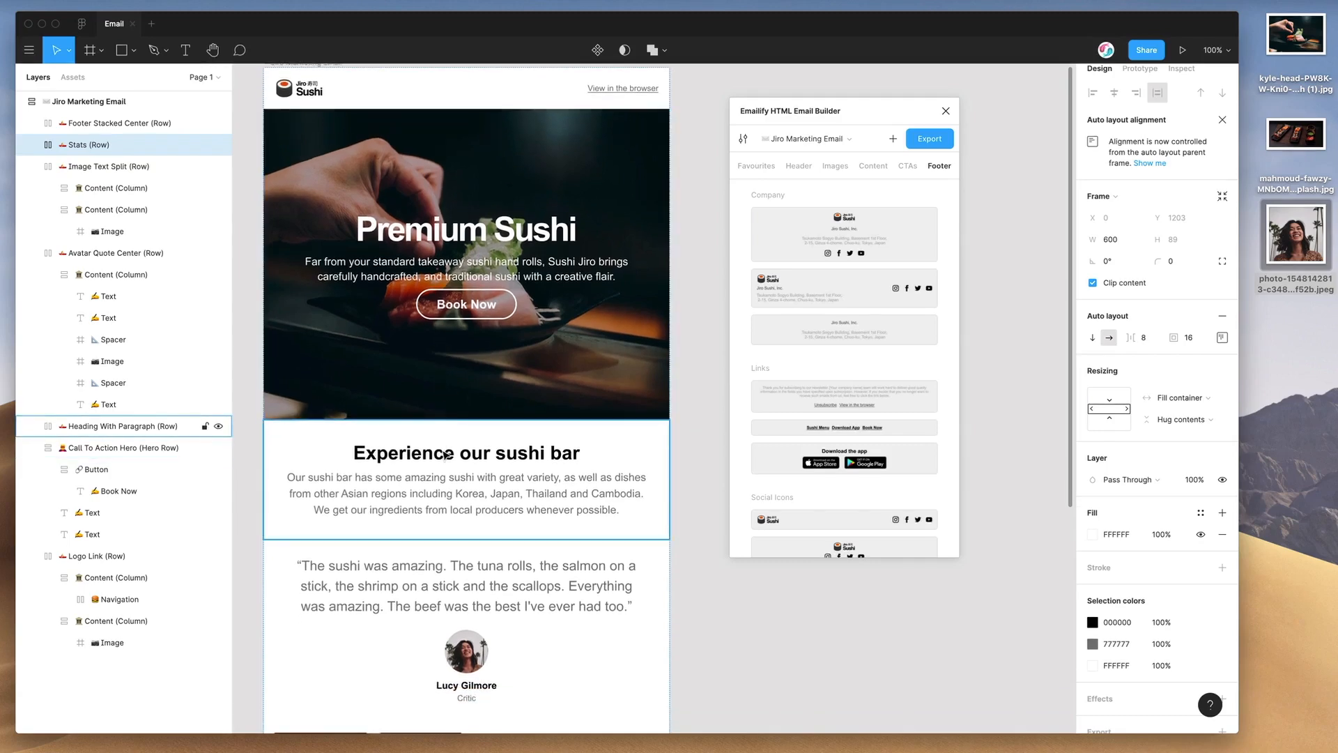
double_click(490, 459)
click(486, 459)
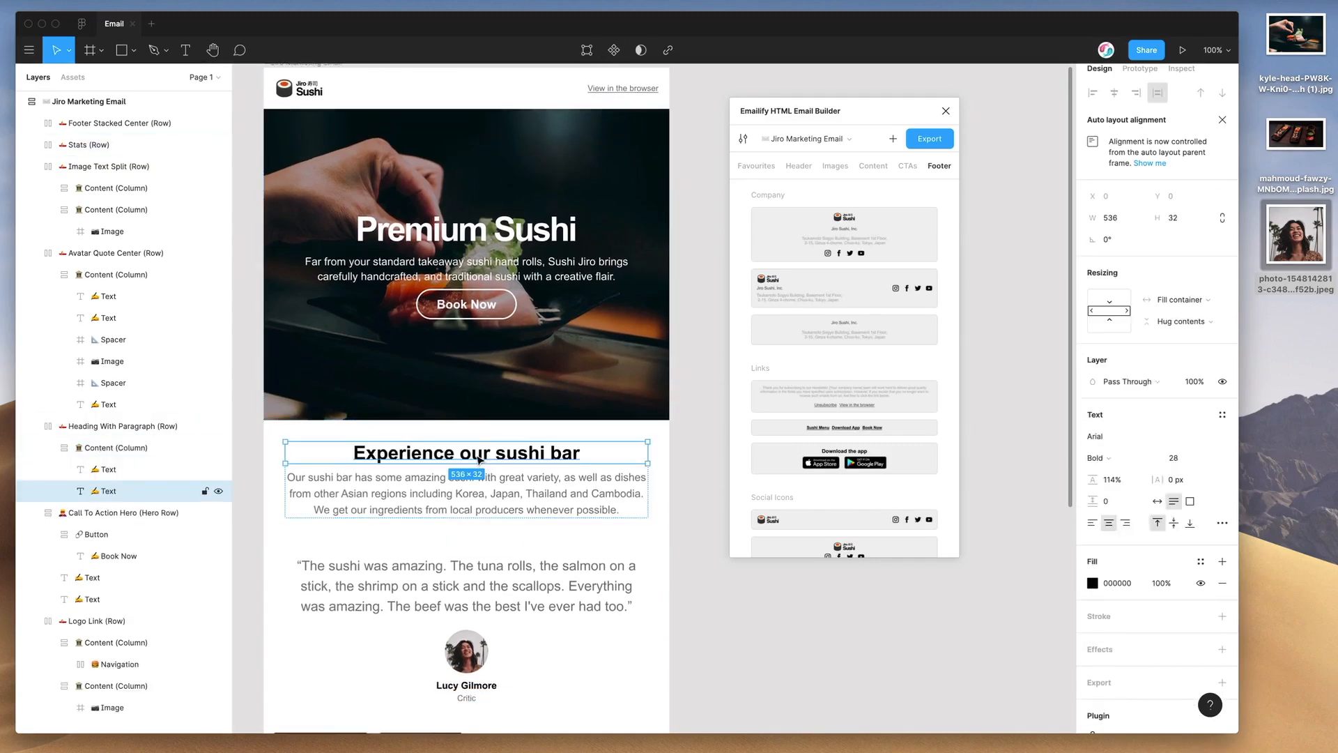
scroll(481, 457, down, 1)
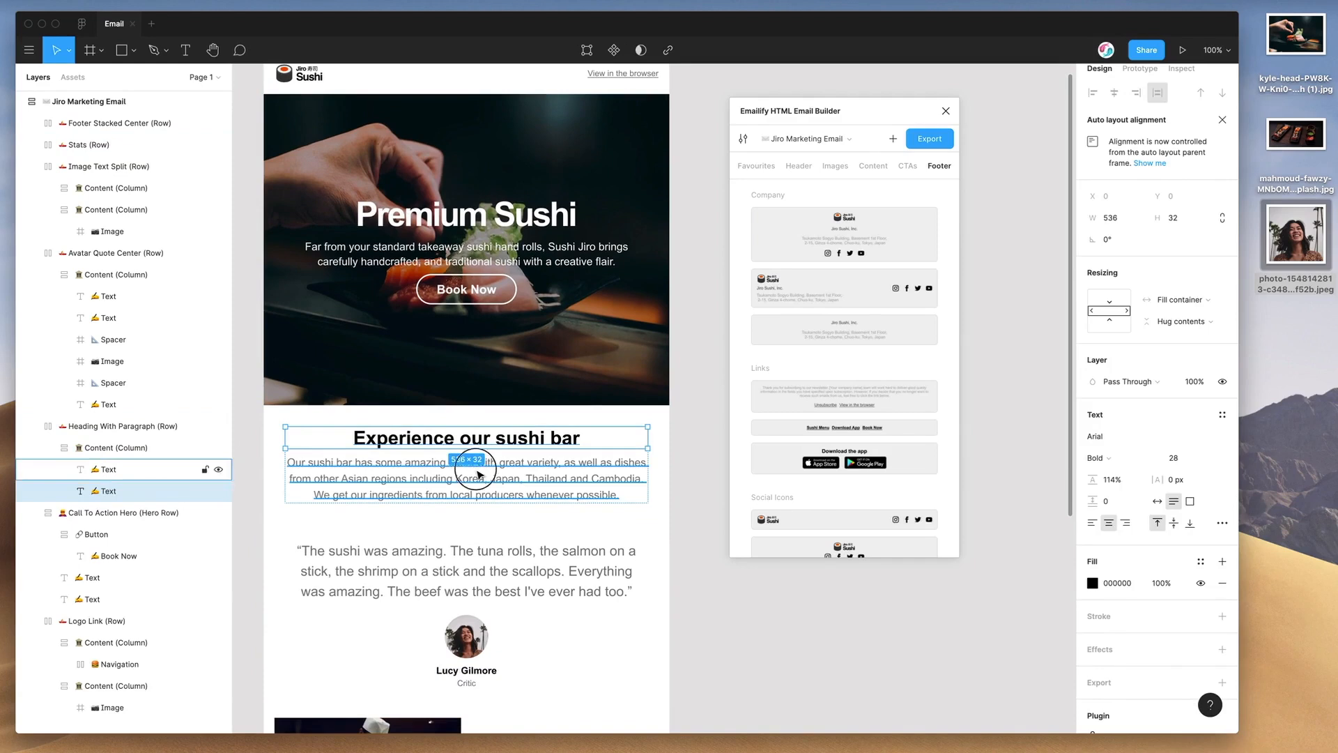
- Change the fill of the Avatar Quote Center row to light grey F3F3F3
scroll(481, 501, down, 3)
click(480, 522)
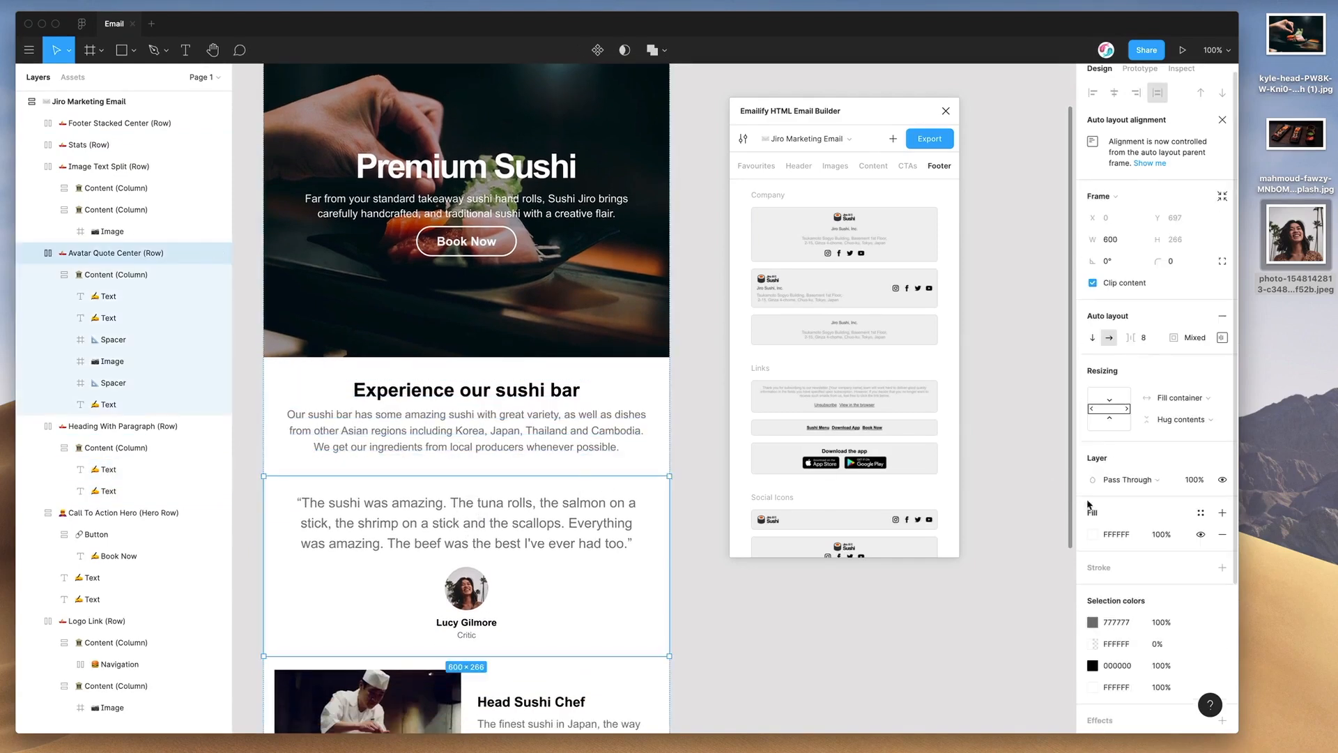
click(1094, 535)
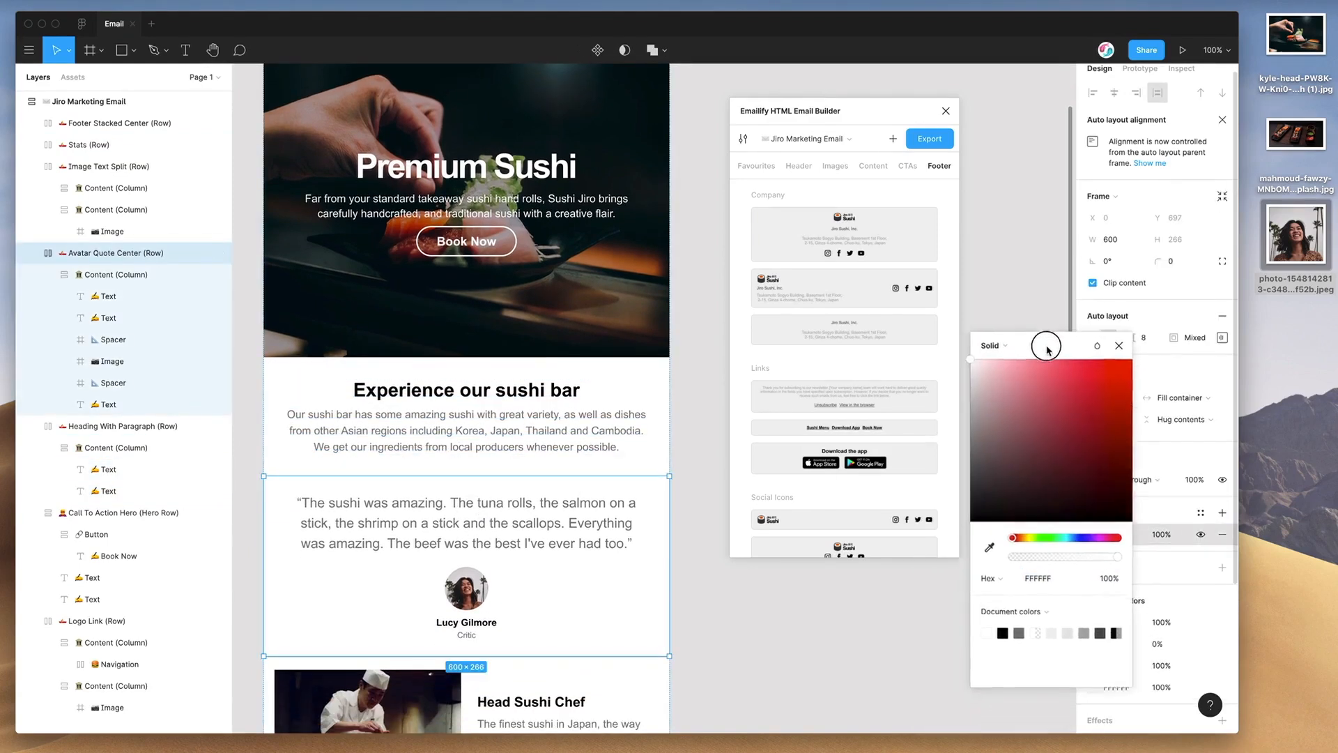
drag(995, 379, 972, 374)
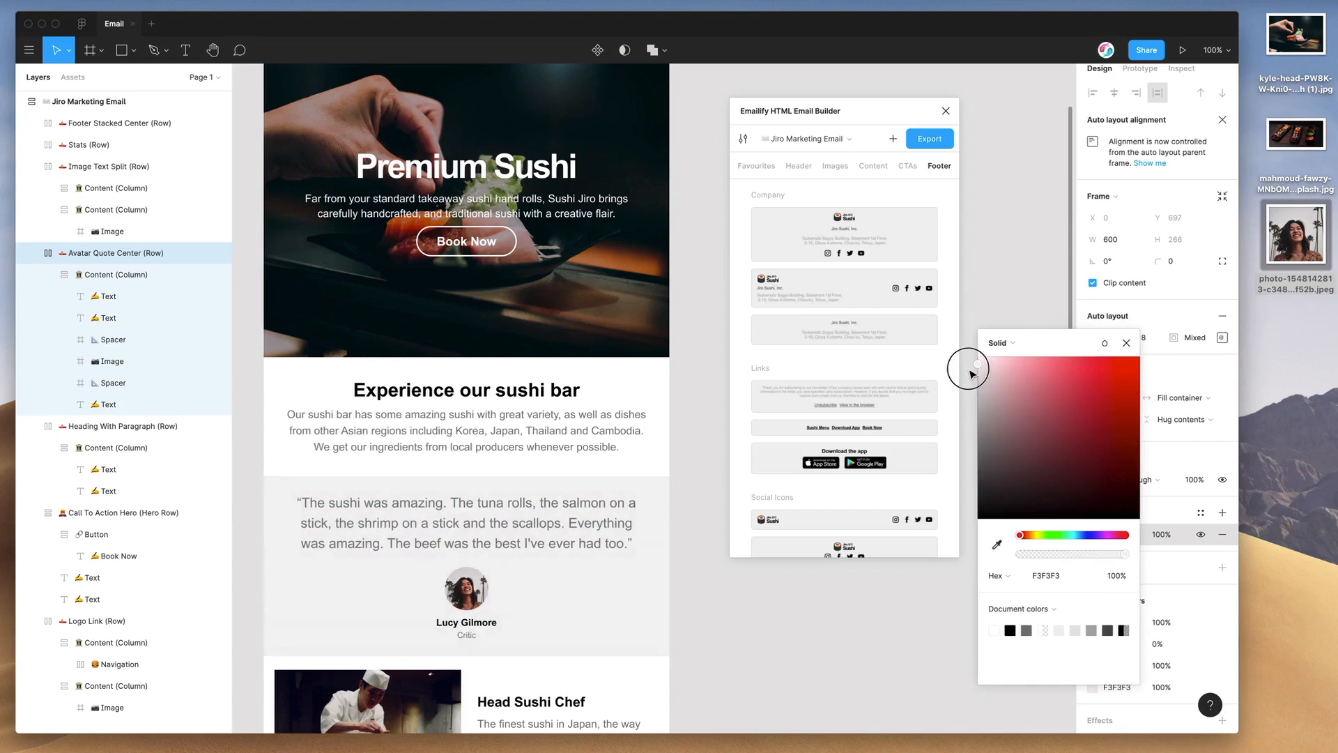
scroll(541, 457, down, 4)
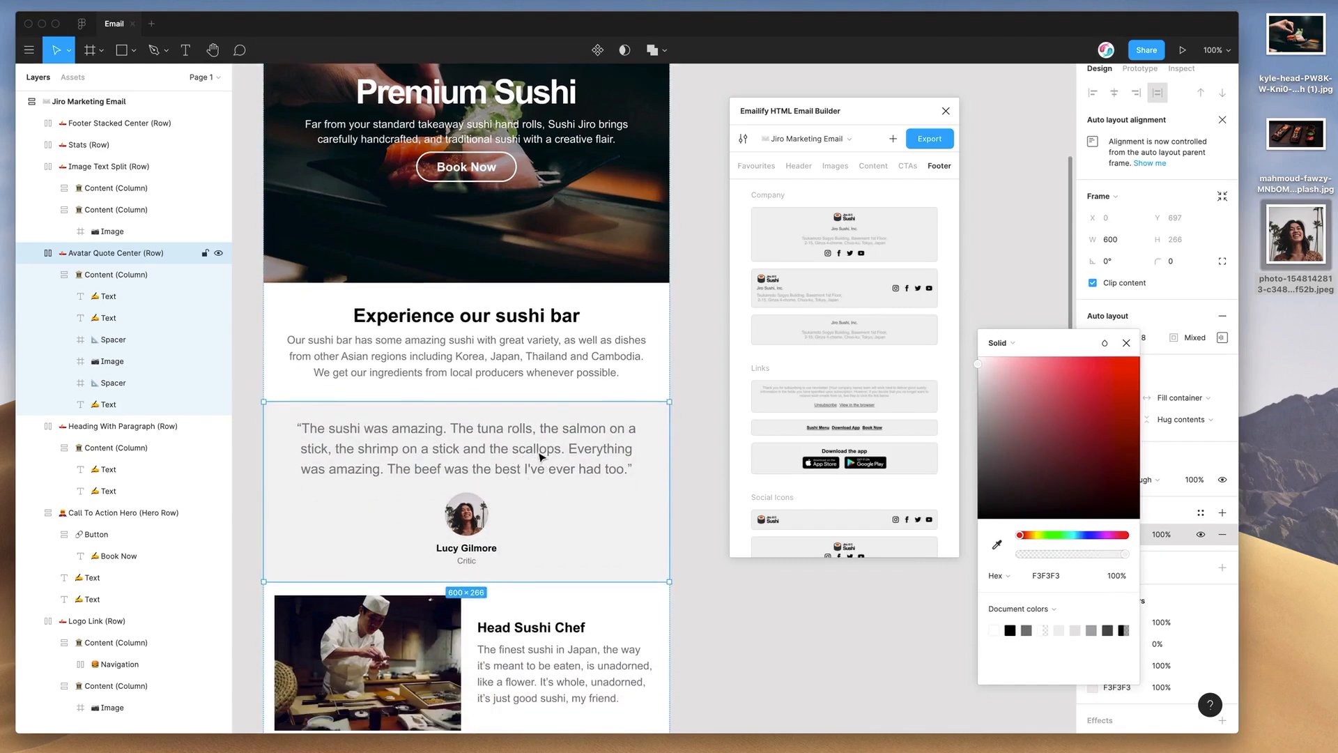
scroll(541, 457, down, 2)
- Open Emailify's selected-layer configuration for the Call To Action Hero row
scroll(506, 527, up, 8)
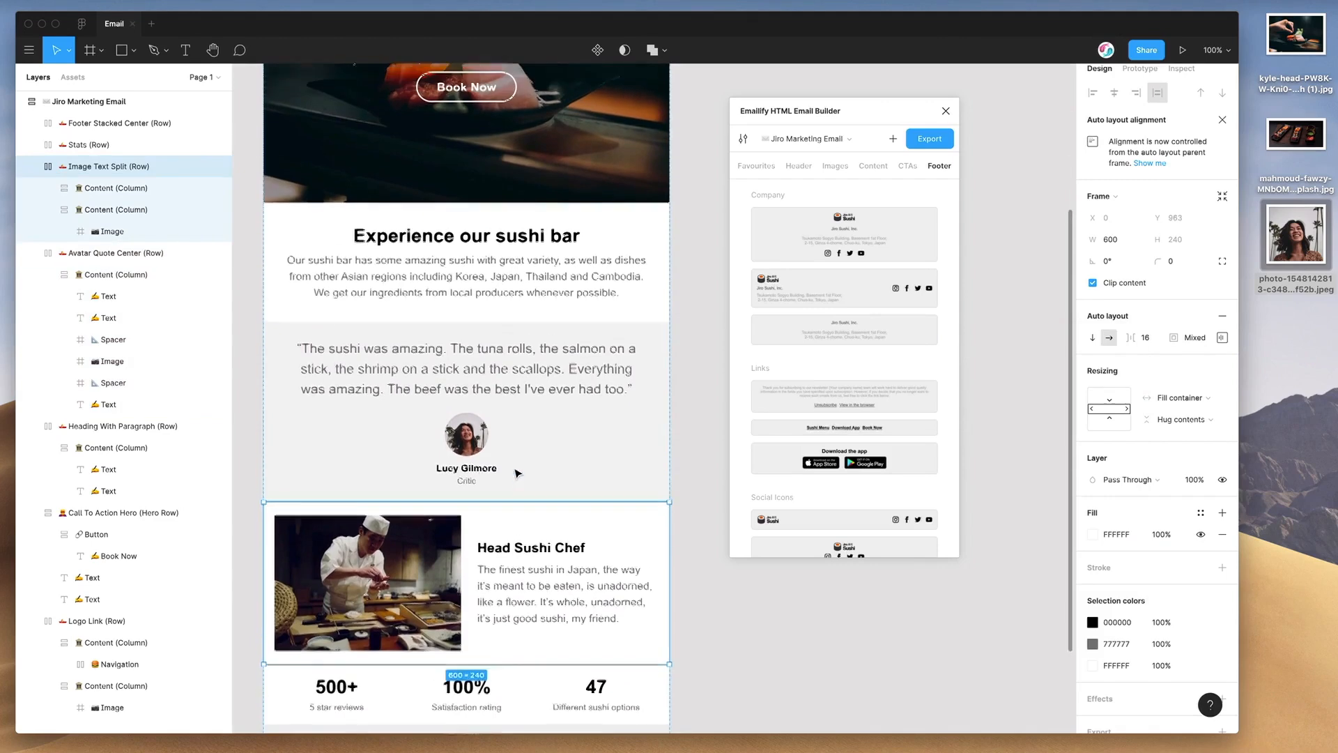
scroll(543, 258, up, 1)
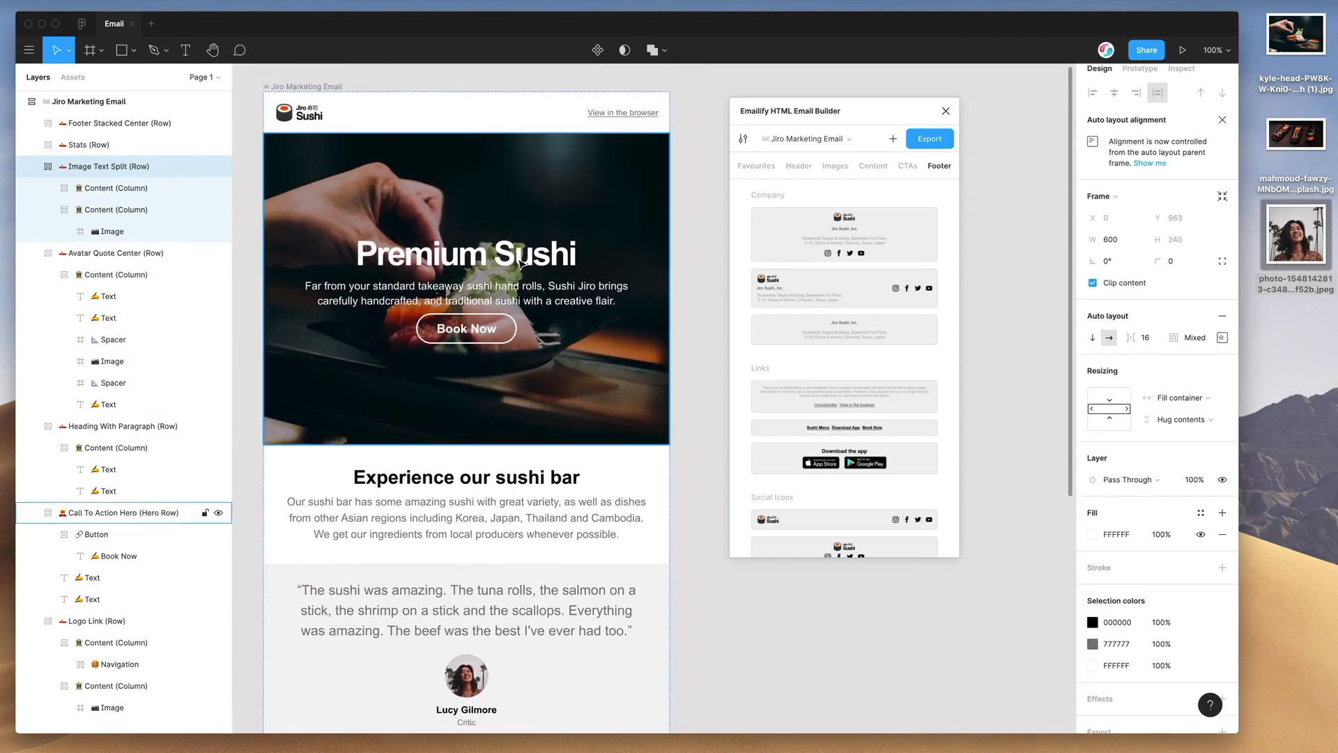
click(522, 263)
drag(795, 108, 772, 93)
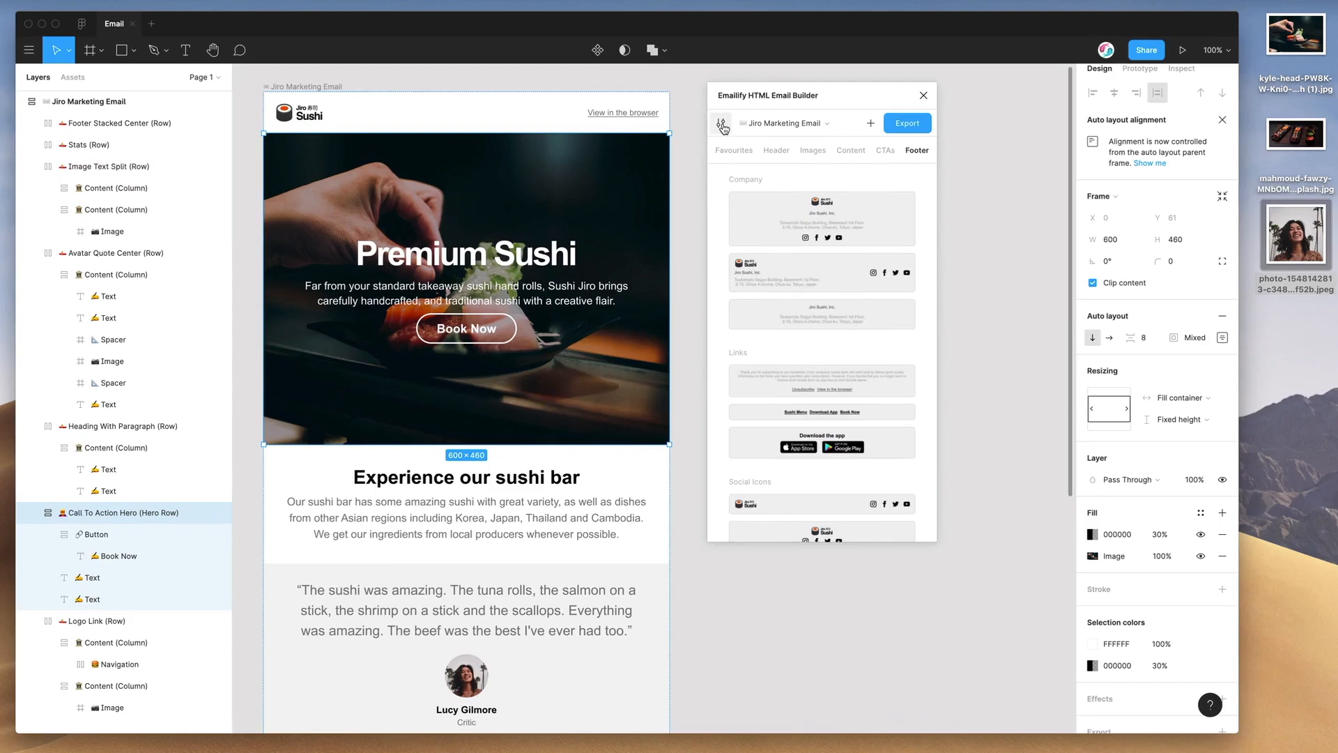
drag(747, 97, 742, 105)
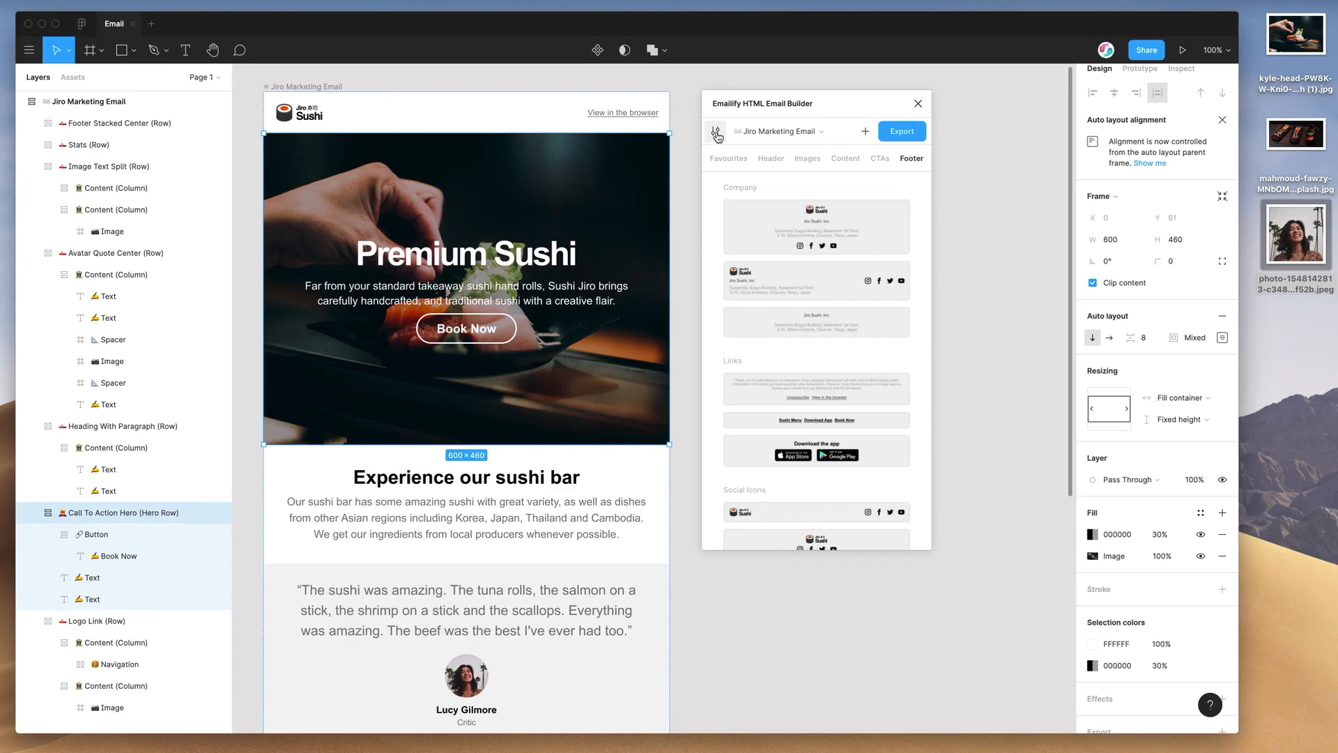
click(716, 137)
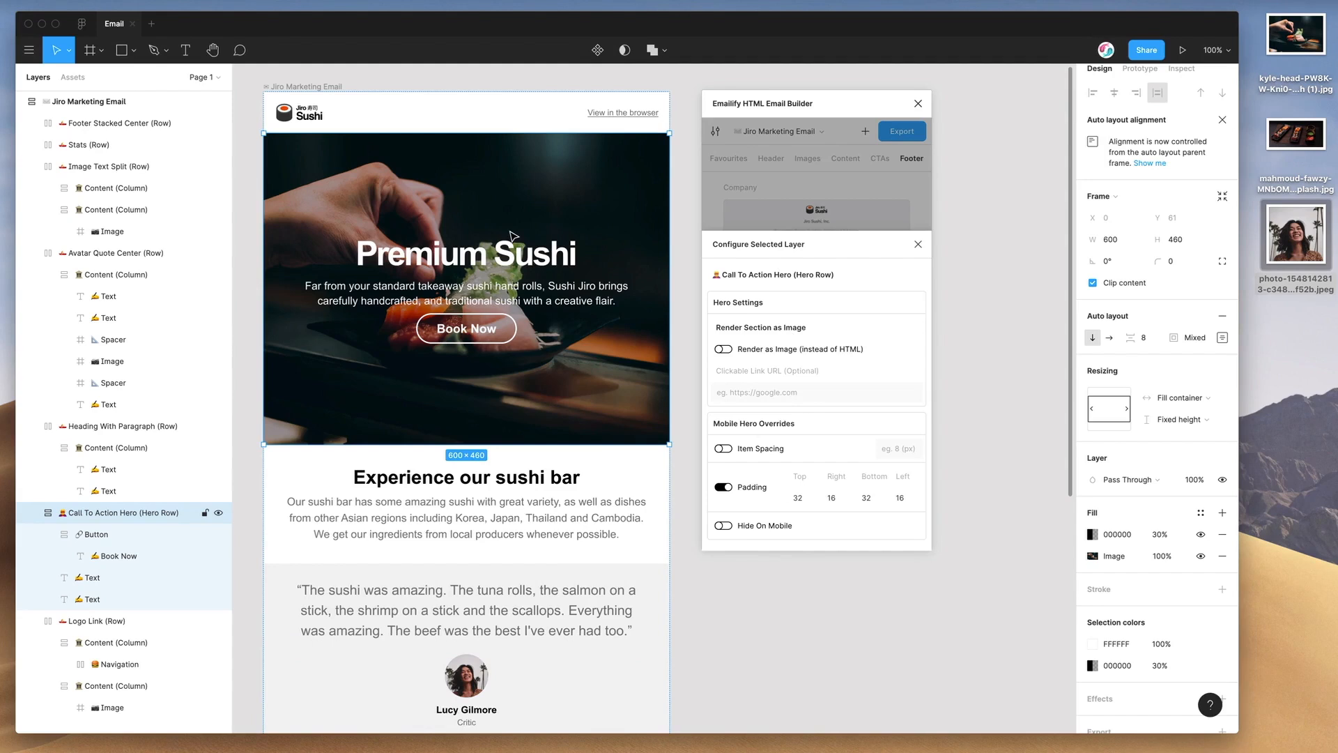
scroll(511, 235, up, 1)
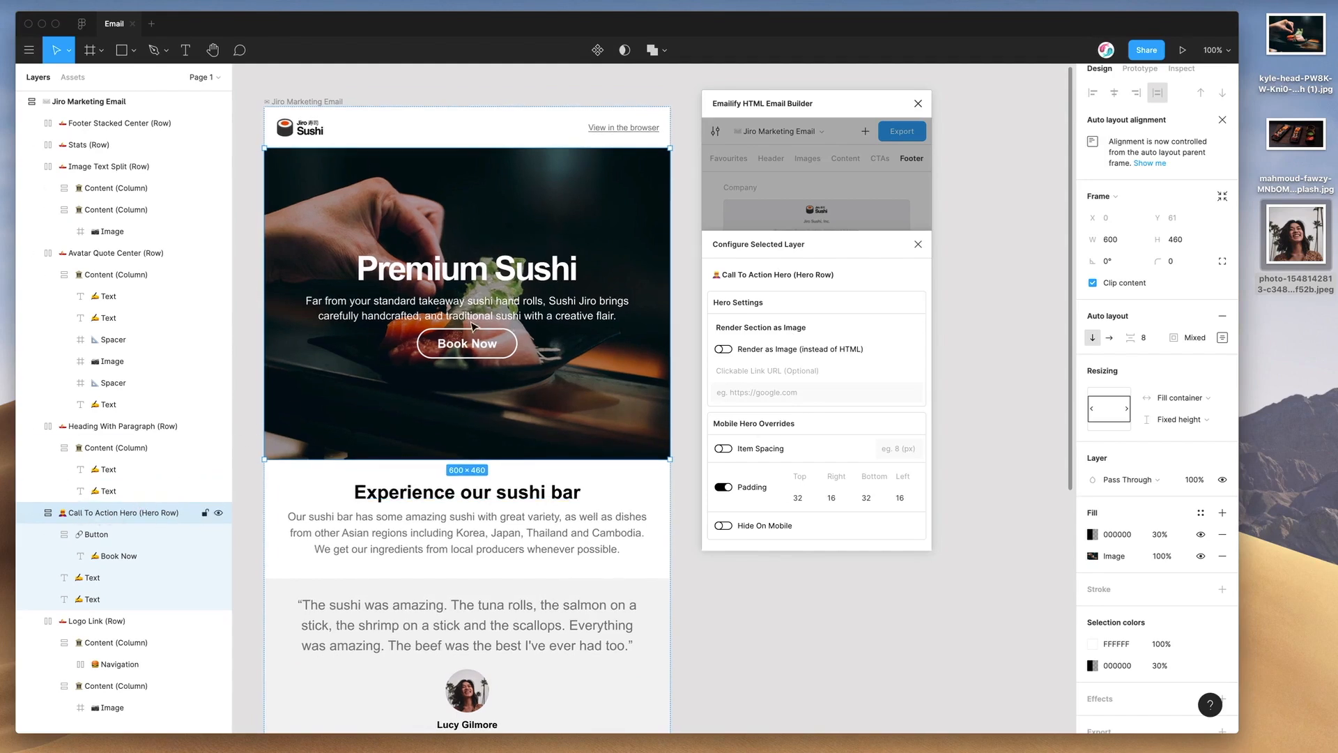
drag(836, 107, 834, 98)
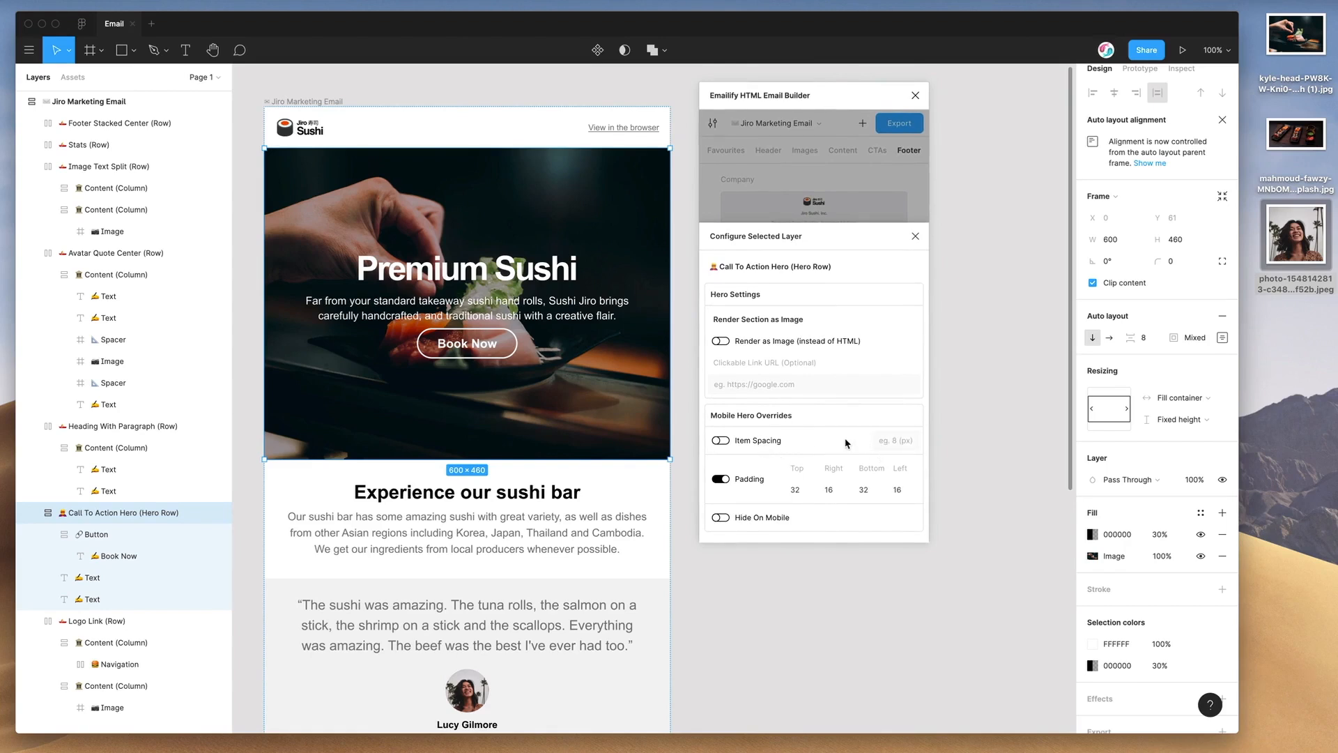
- Enable the hero row's mobile item spacing override with a value of 1 and set its mobile bottom padding to 44
click(745, 445)
click(890, 442)
text(1)
click(849, 445)
click(796, 490)
drag(806, 487, 777, 495)
click(866, 491)
text(44)
click(774, 465)
- Set the "Premium Sushi" title's mobile overrides to font size 34 and line height 40, and enable its letter spacing override
click(463, 274)
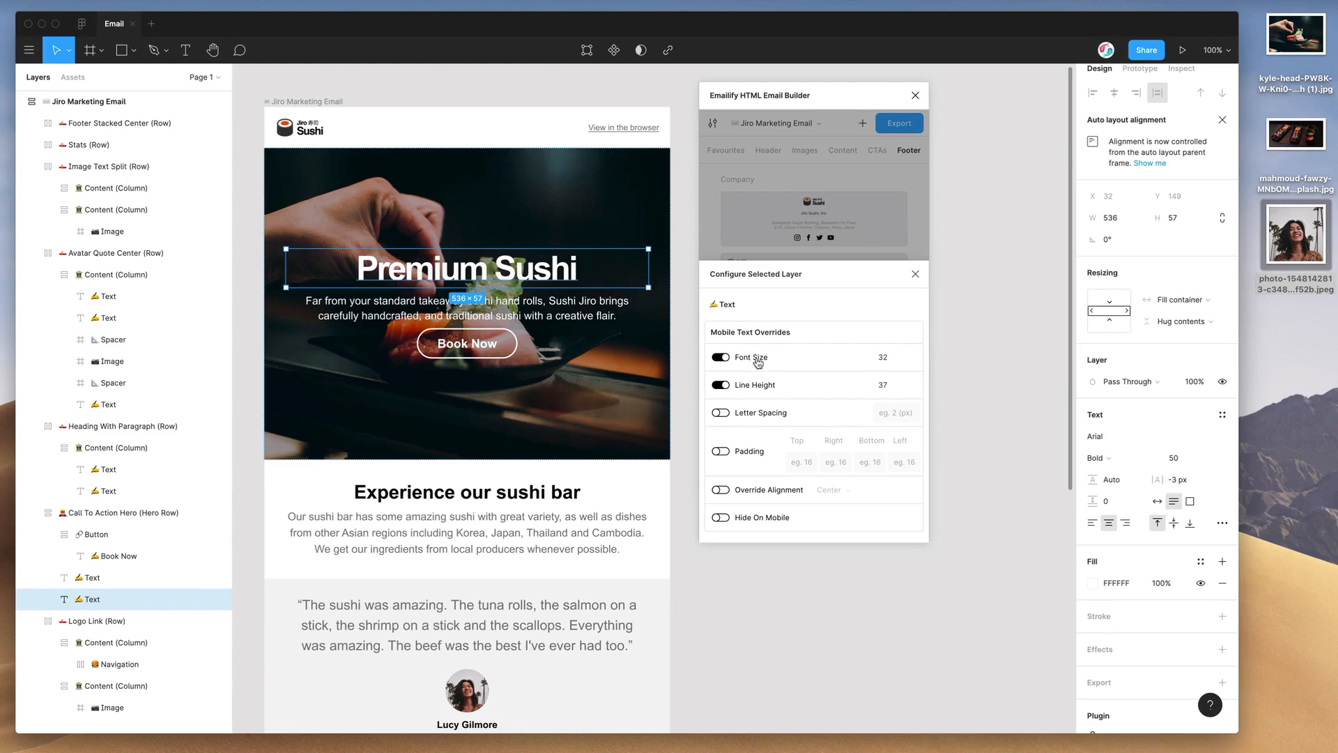
click(892, 361)
drag(889, 359, 861, 363)
text(34)
click(879, 384)
click(750, 417)
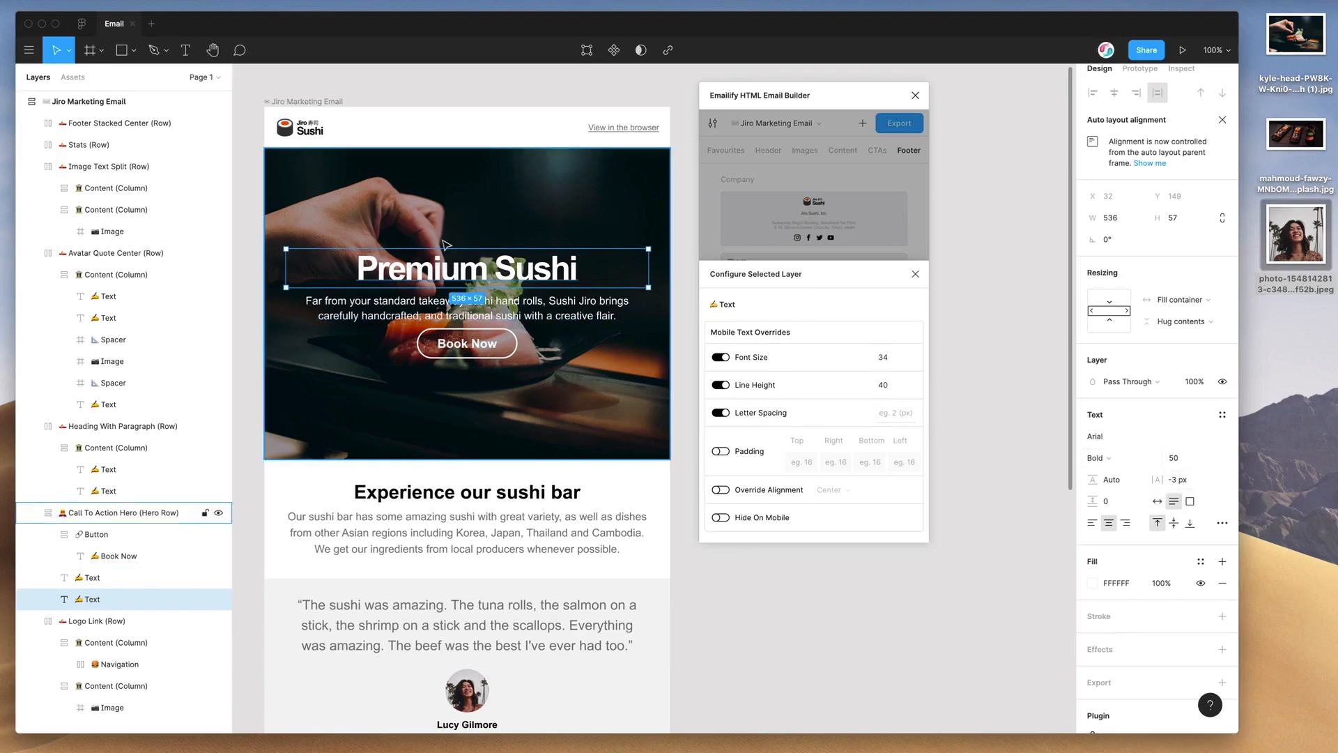
- Set the "Premium Sushi" title's mobile letter spacing override to -1
click(892, 413)
text(-1)
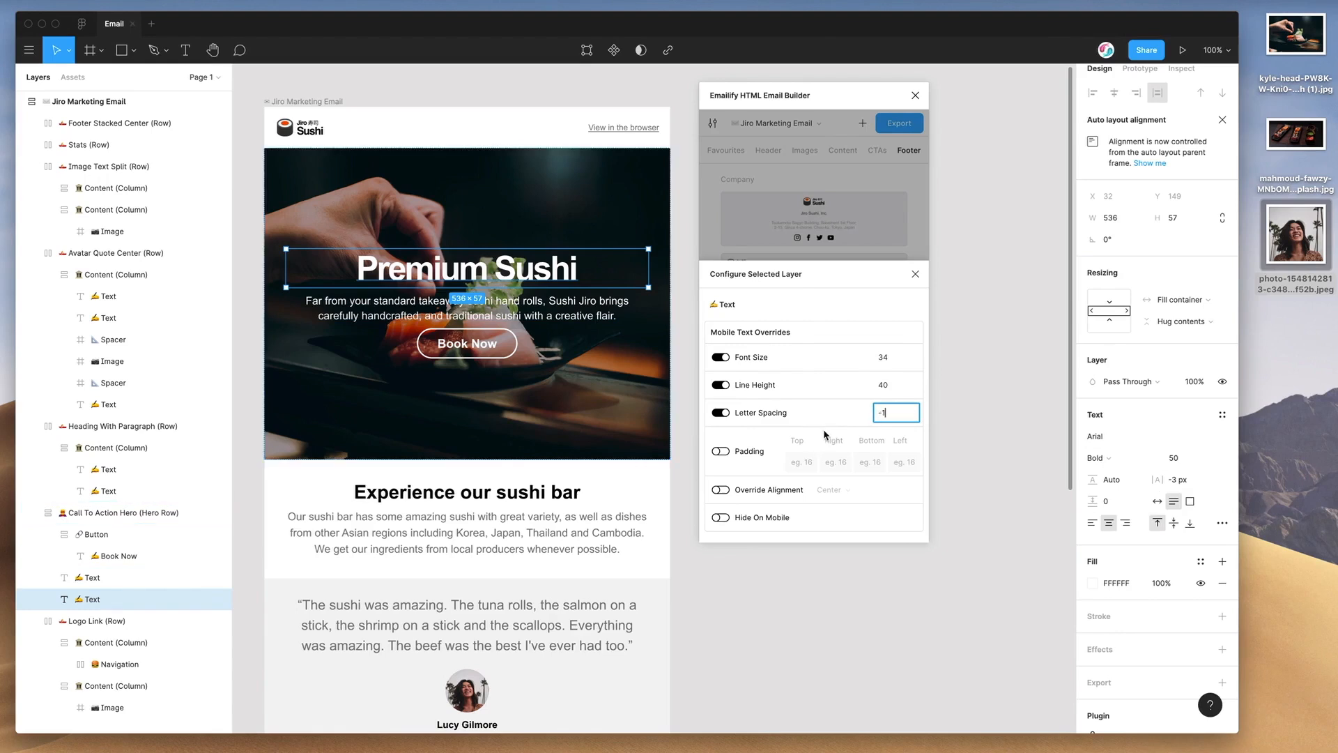
click(825, 435)
click(742, 454)
click(741, 494)
click(839, 493)
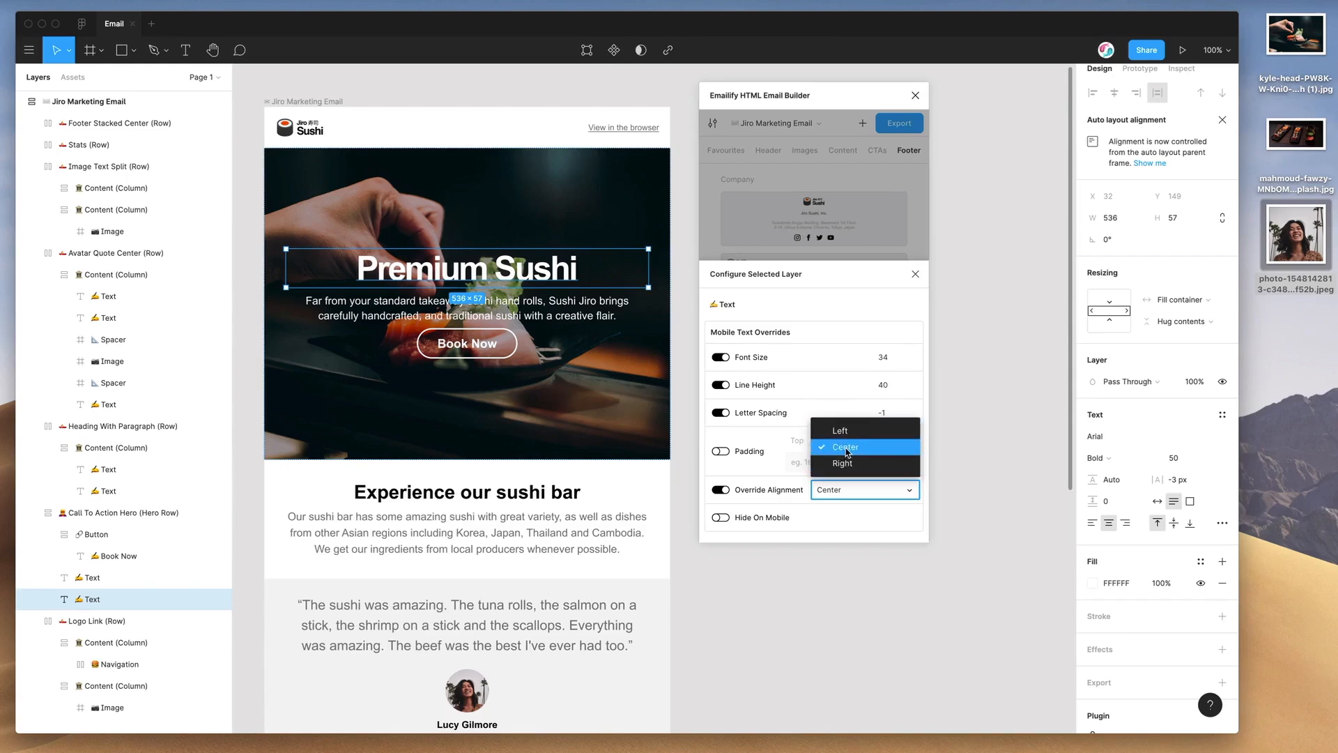
click(782, 493)
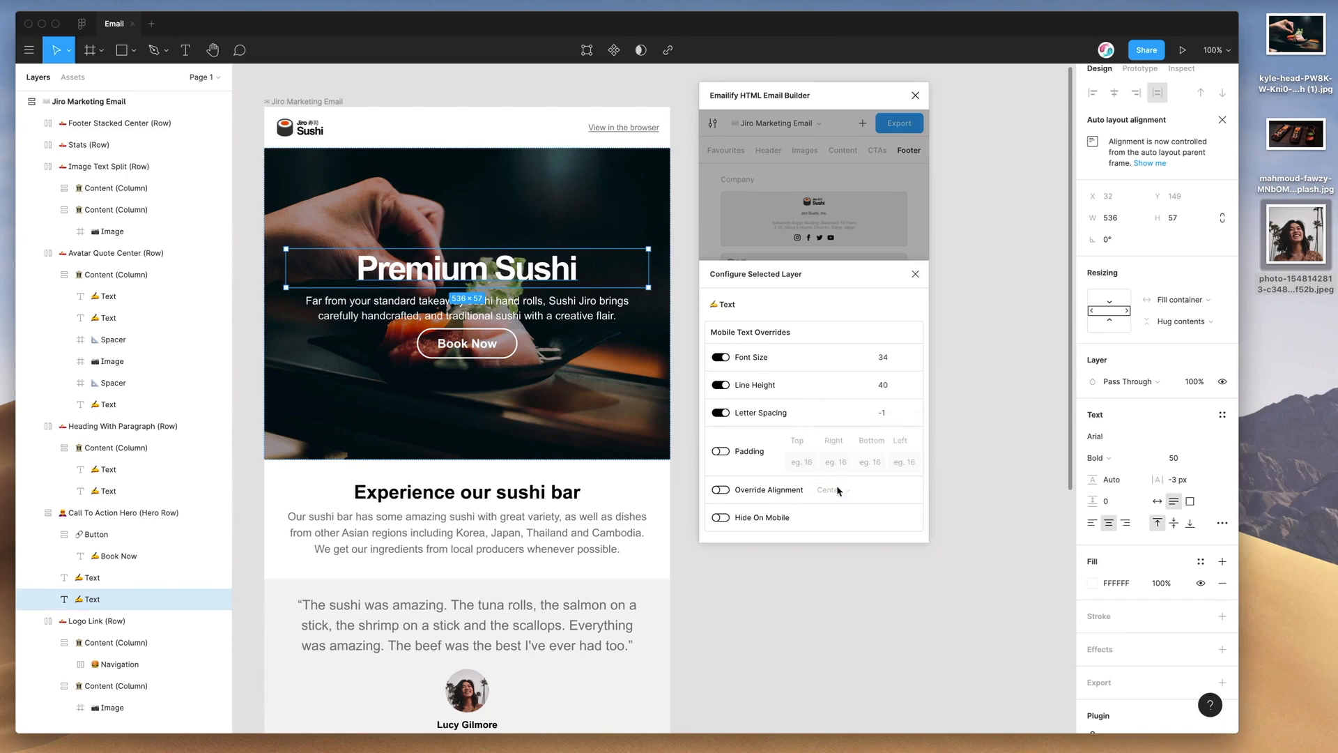
- Select the hero's paragraph below the title and review its mobile text overrides, including the option to hide it on mobile
scroll(566, 292, down, 2)
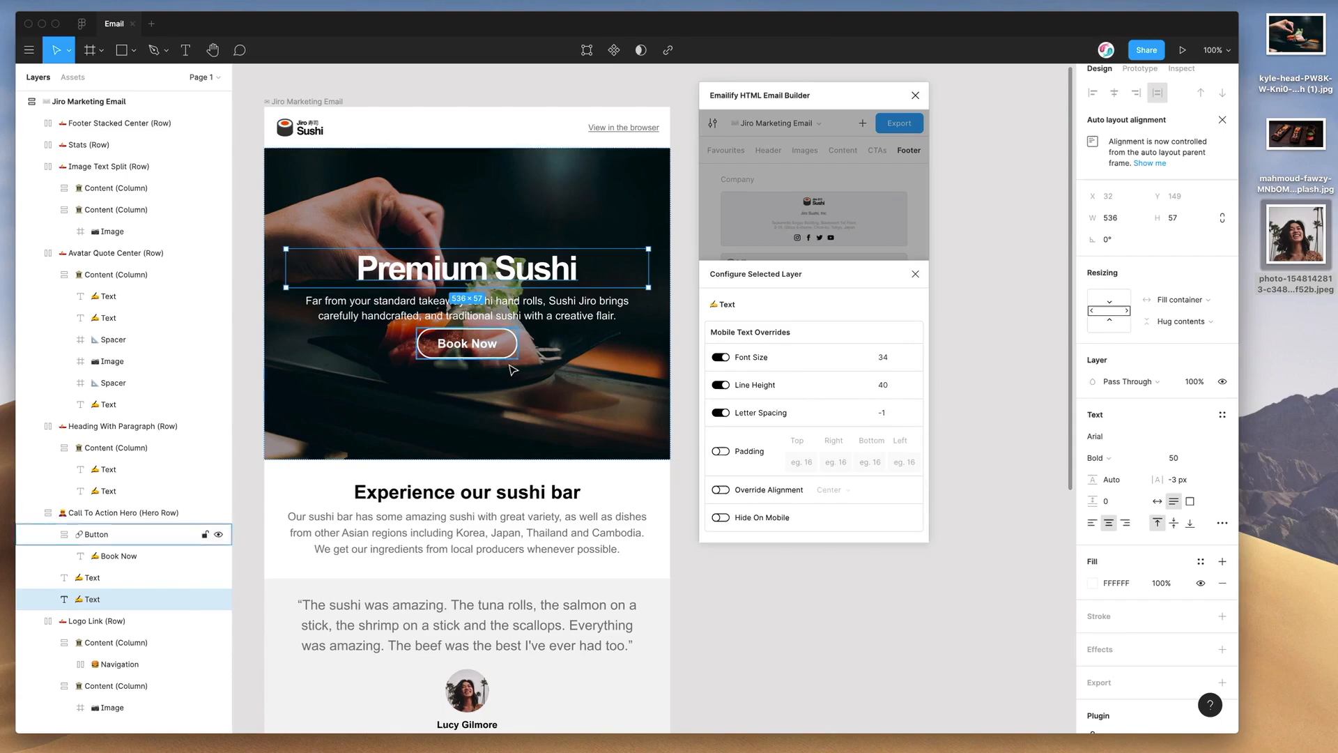
click(566, 278)
click(563, 243)
click(562, 267)
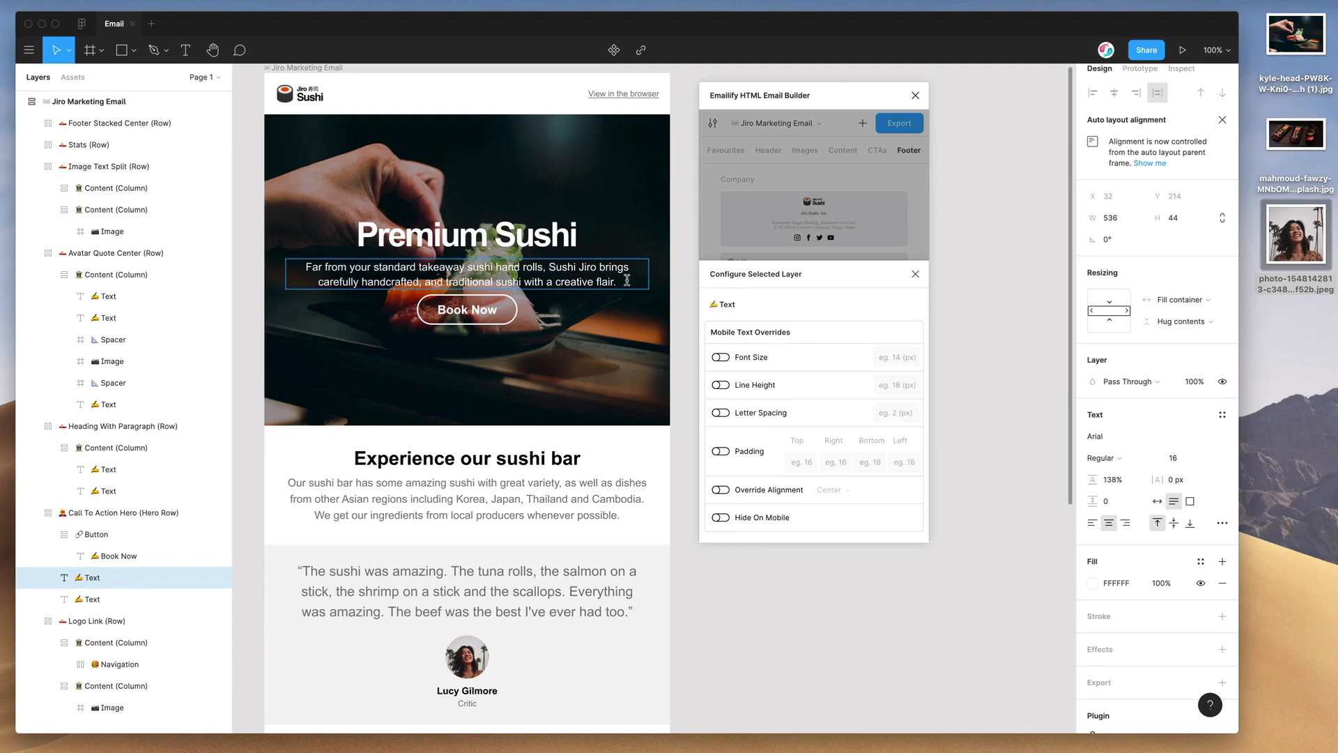
click(551, 307)
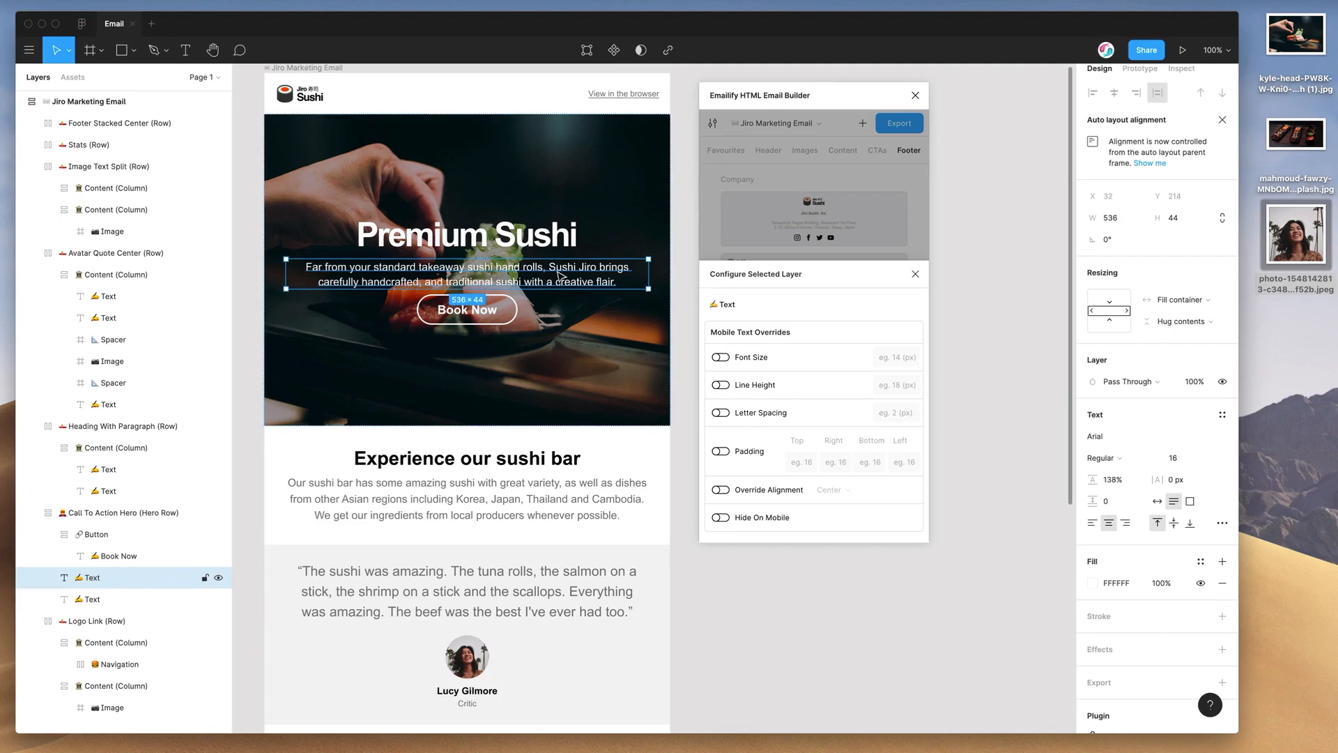
click(741, 519)
key(shift+Return)
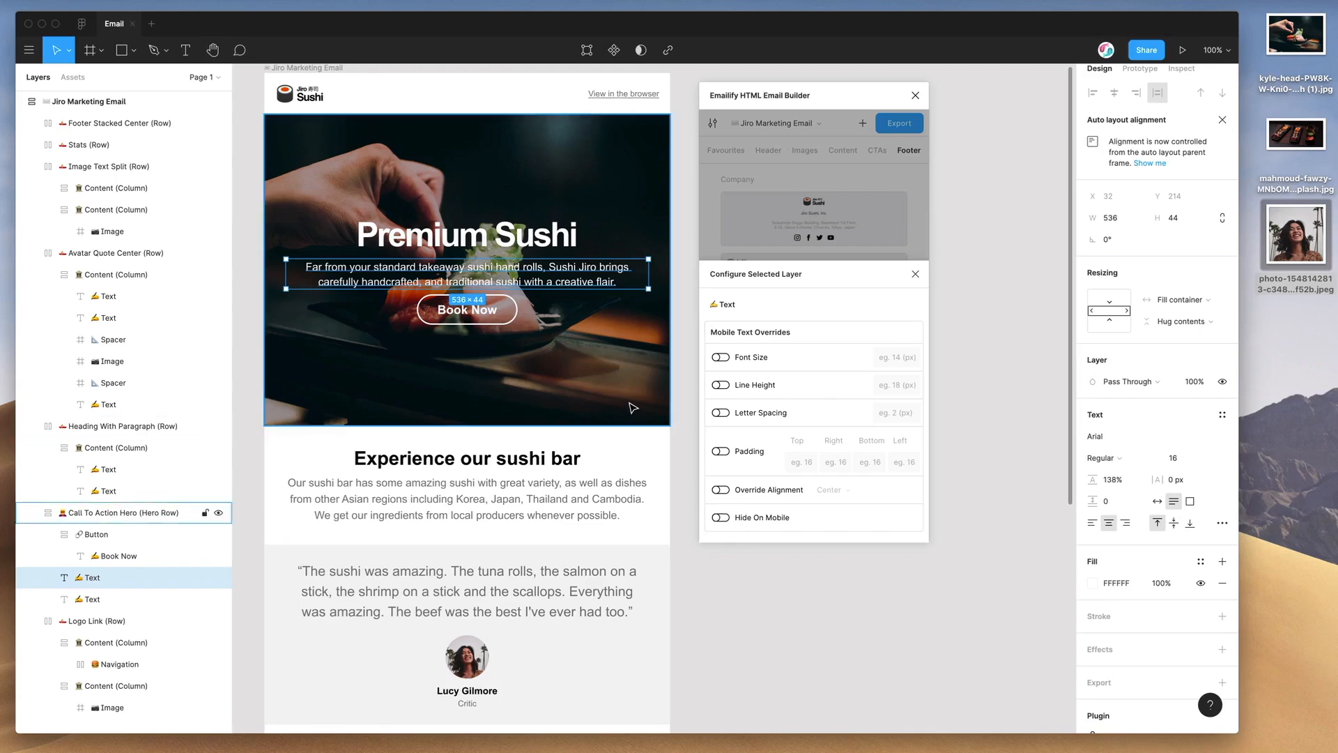
- Enable the mobile alignment override for the "Experience our sushi bar" heading and set it to Left
click(605, 488)
click(598, 488)
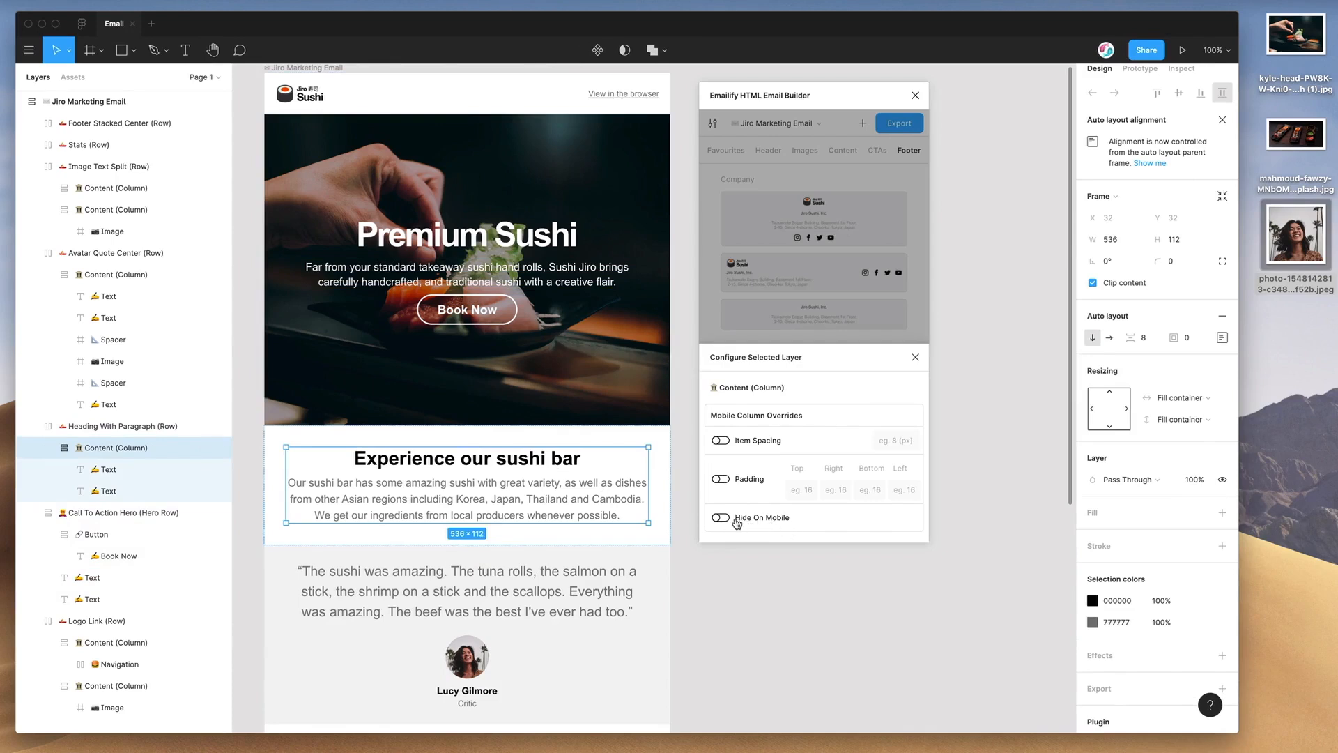
click(515, 466)
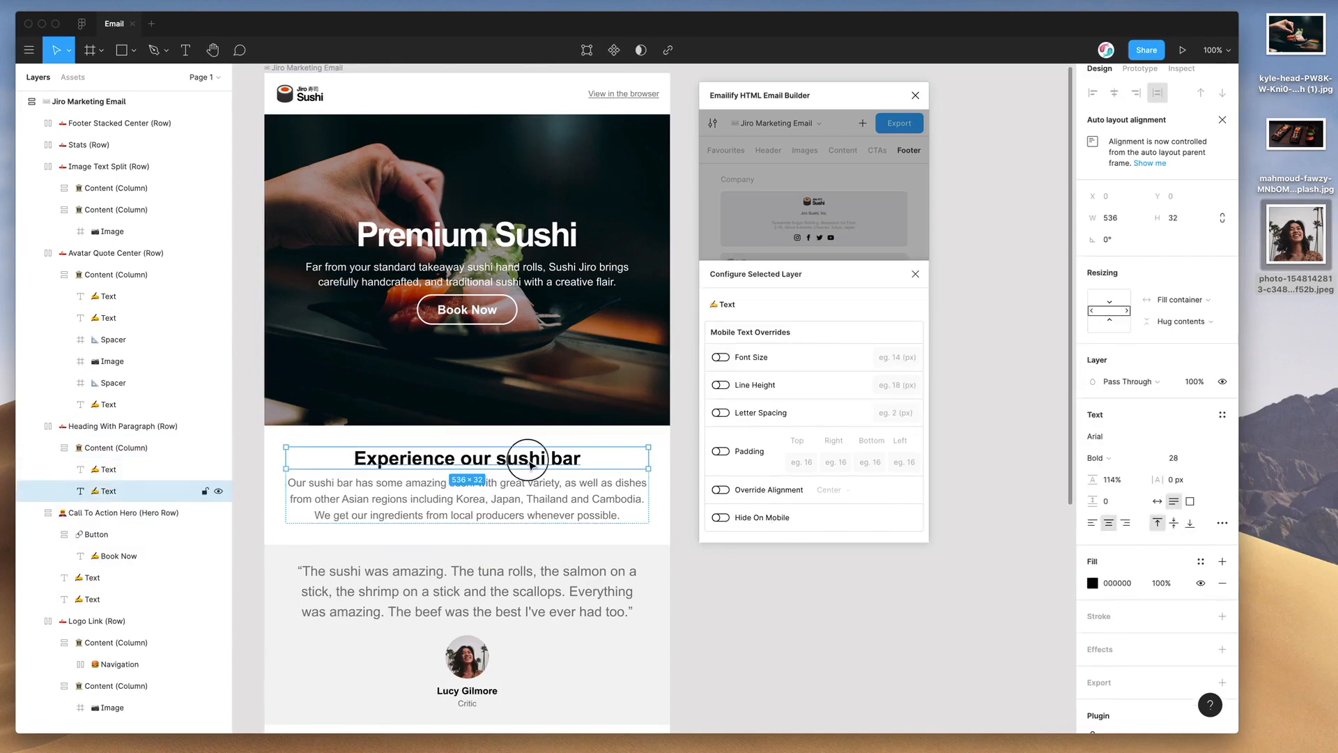
click(720, 490)
click(844, 493)
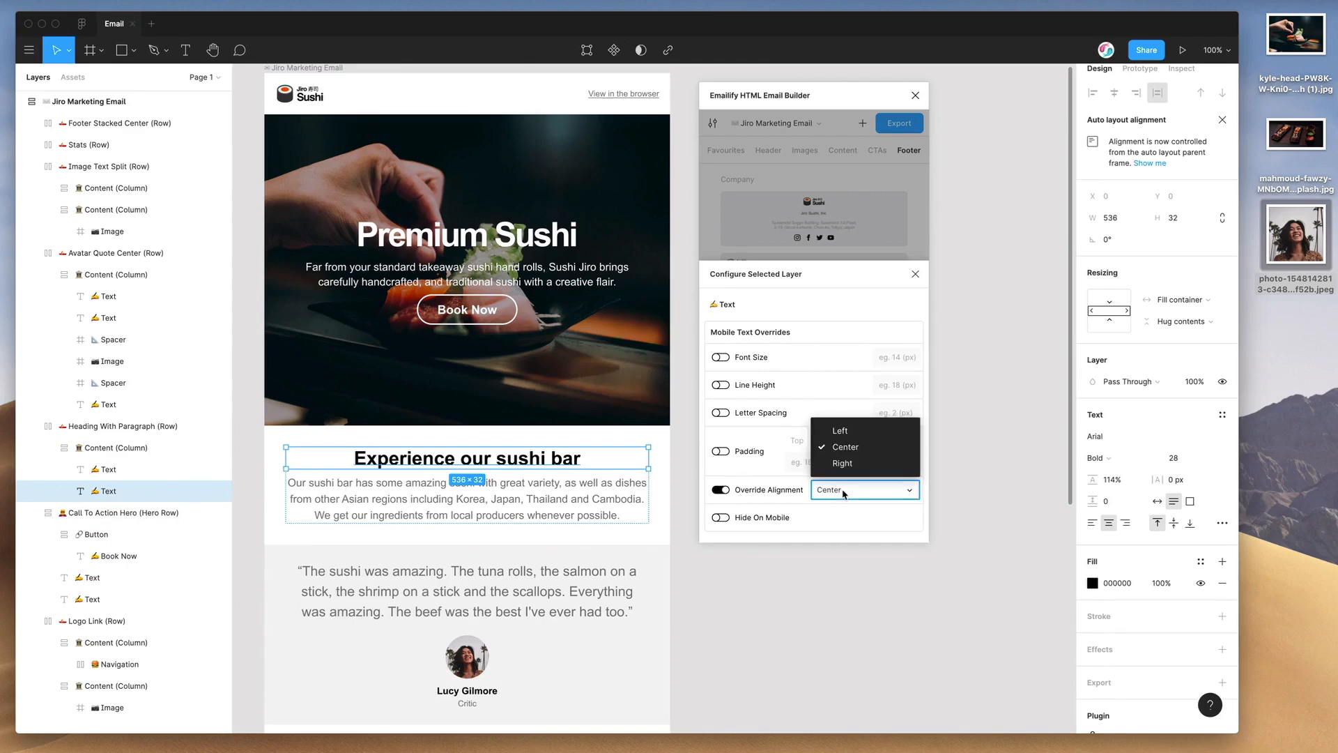
click(847, 438)
- Add two copies of the "Head Sushi Chef" Image Text Split row to the email
scroll(577, 477, down, 5)
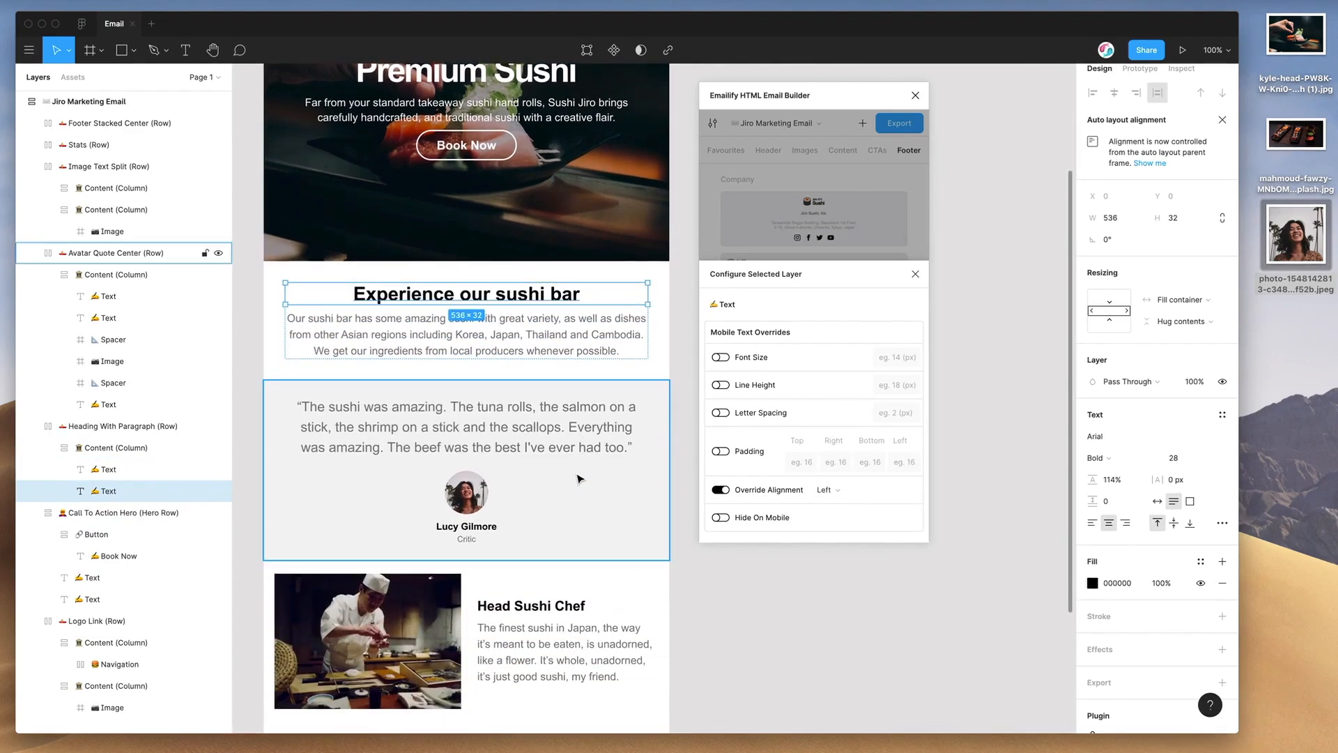
scroll(577, 479, down, 6)
click(530, 417)
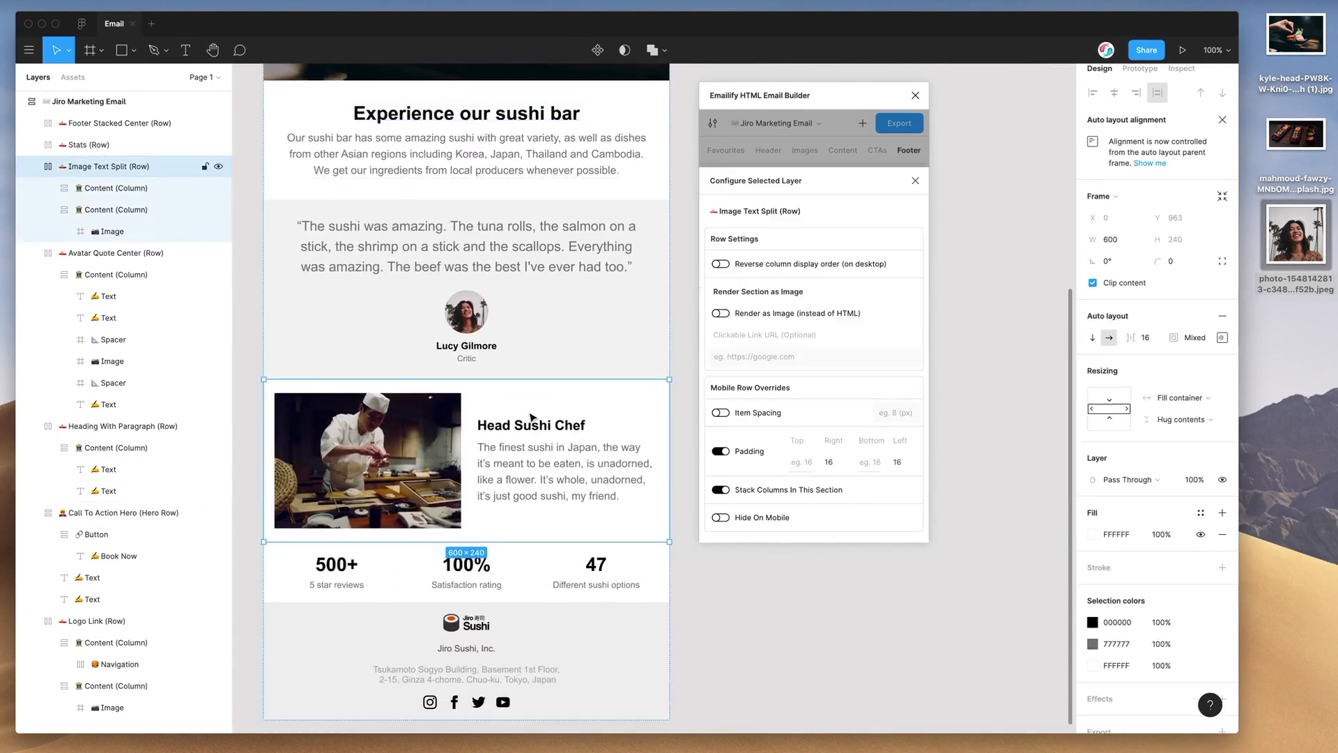
scroll(512, 418, down, 1)
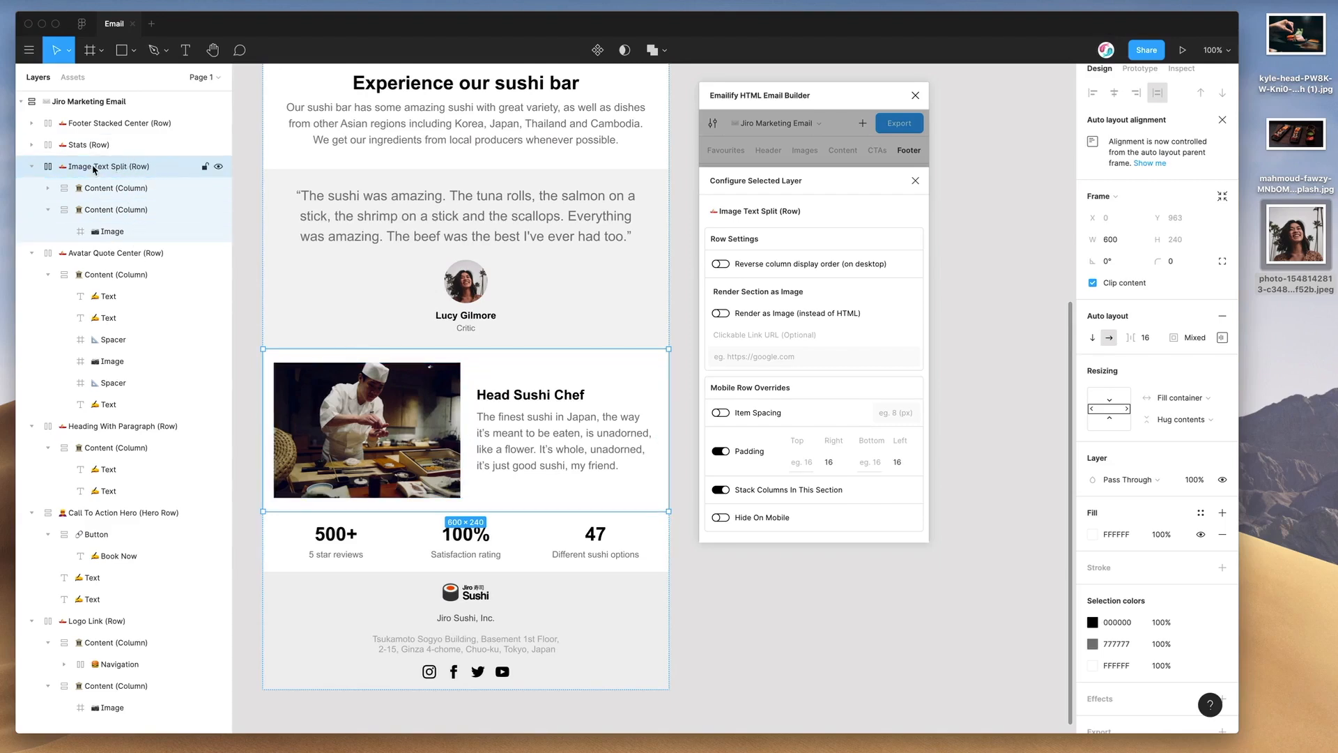
scroll(359, 406, down, 1)
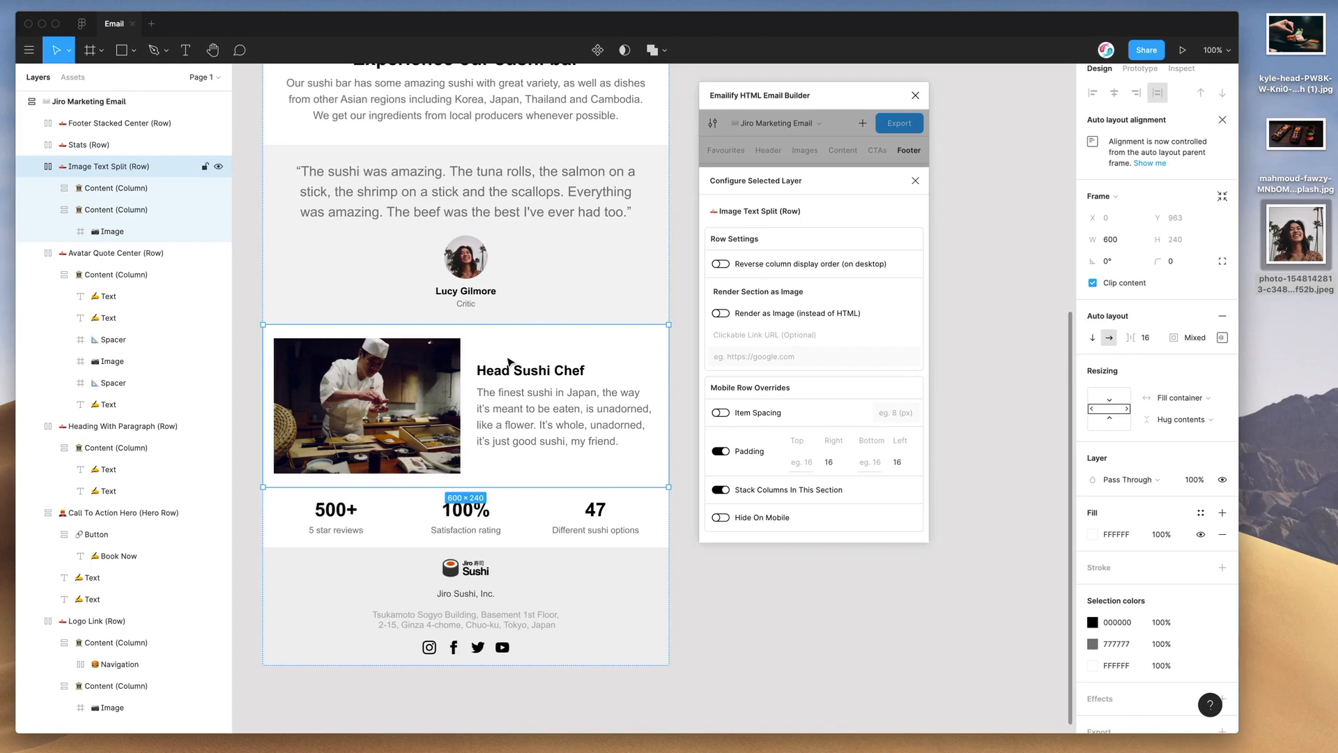
key(super+v)
scroll(498, 361, down, 2)
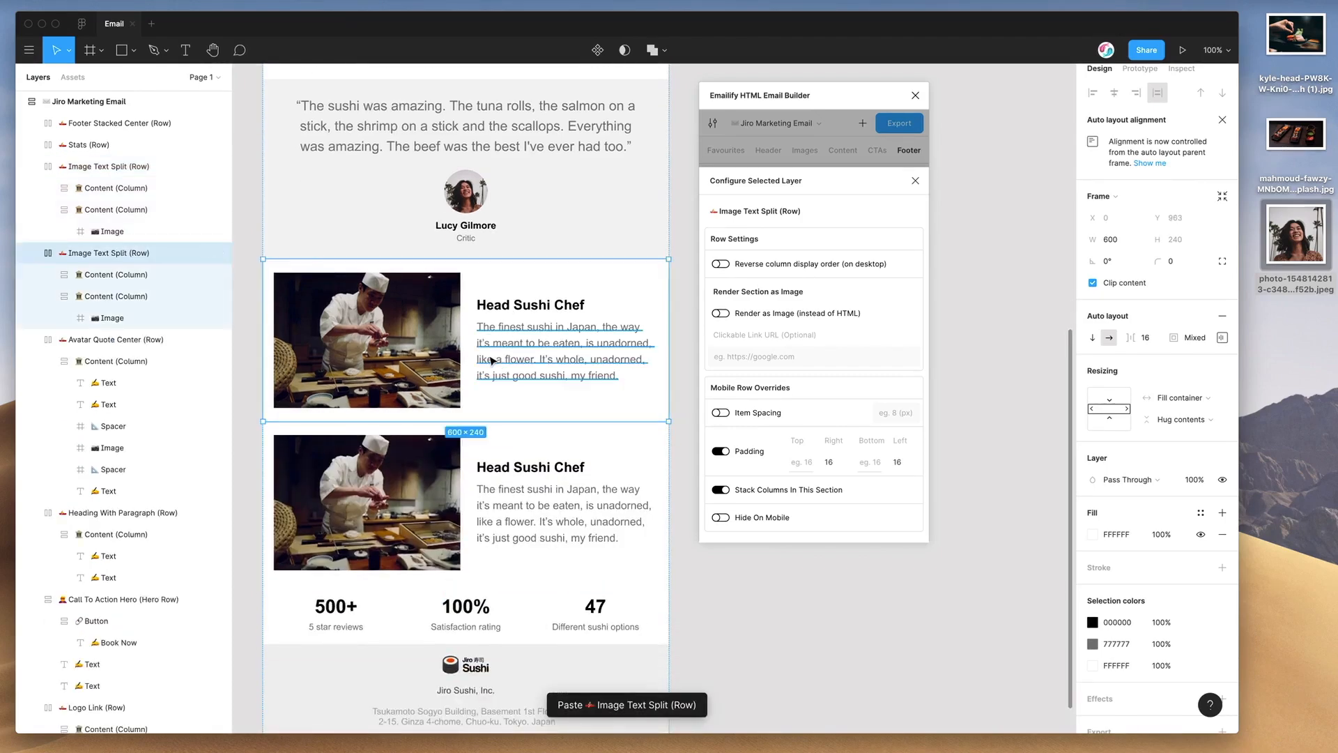
key(super+v)
scroll(492, 361, down, 1)
- Replace the image fill in the topmost Image Text Split row with the sushi platter photo from the desktop
click(488, 293)
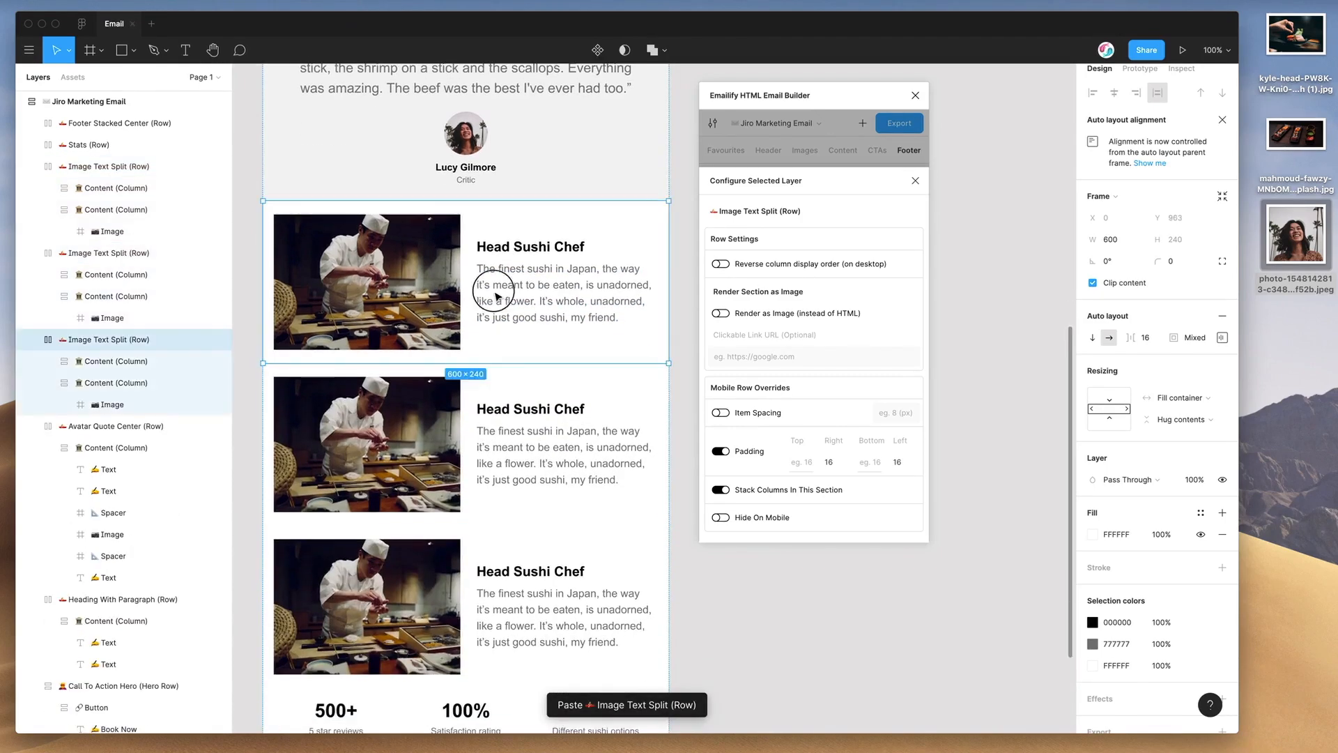
click(419, 296)
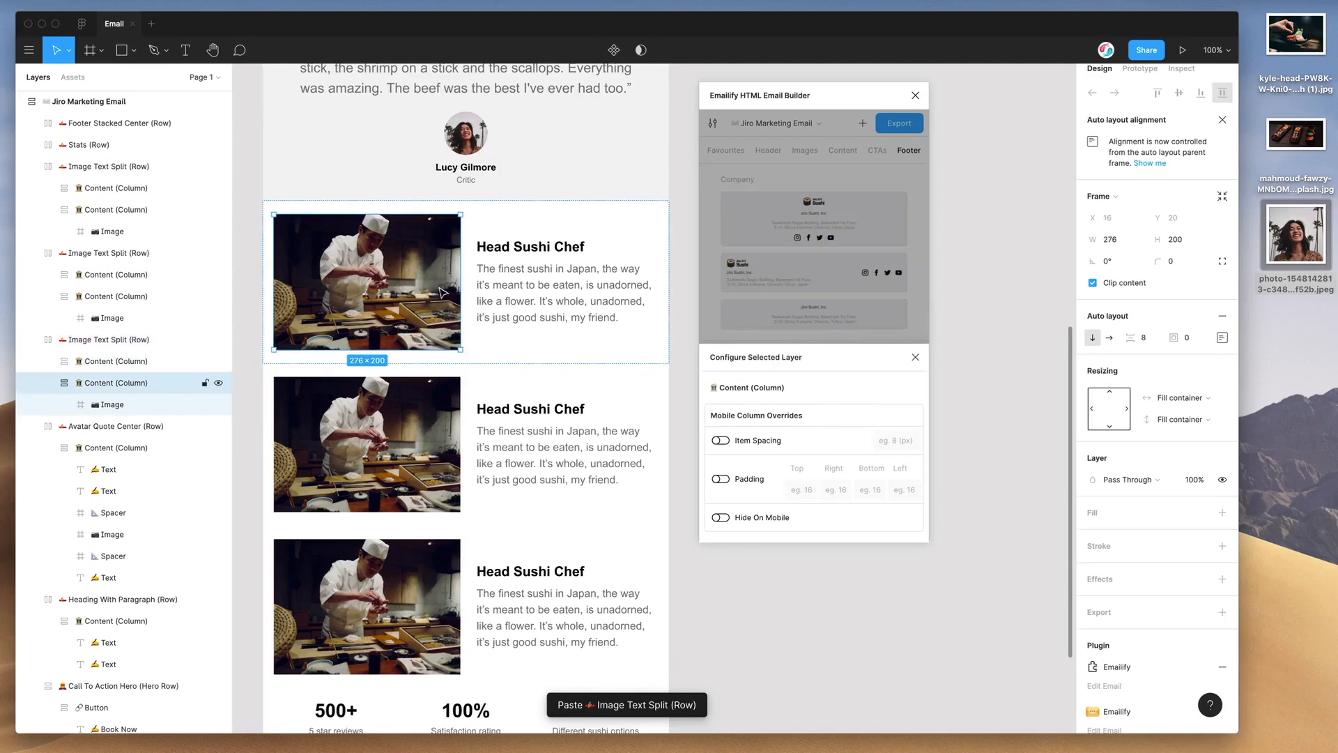
key(Return)
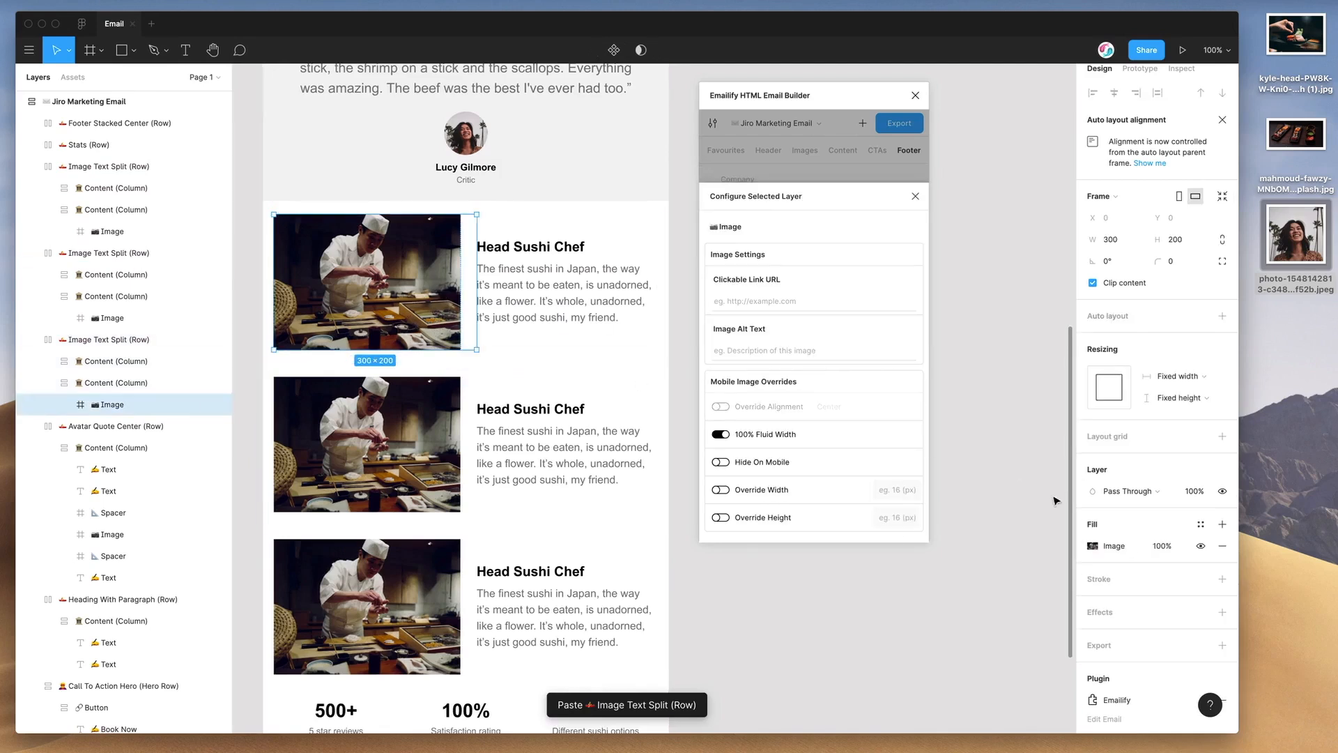
click(1092, 545)
drag(1297, 132, 995, 519)
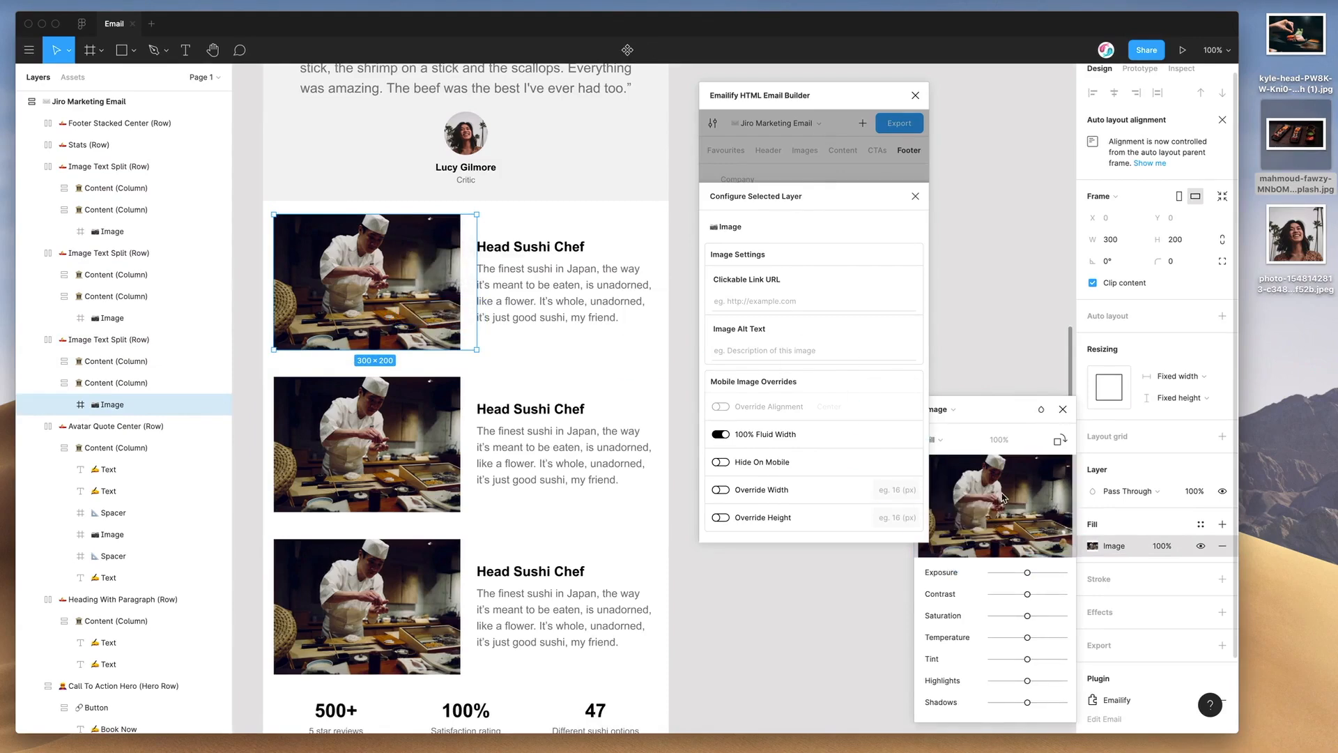
click(414, 591)
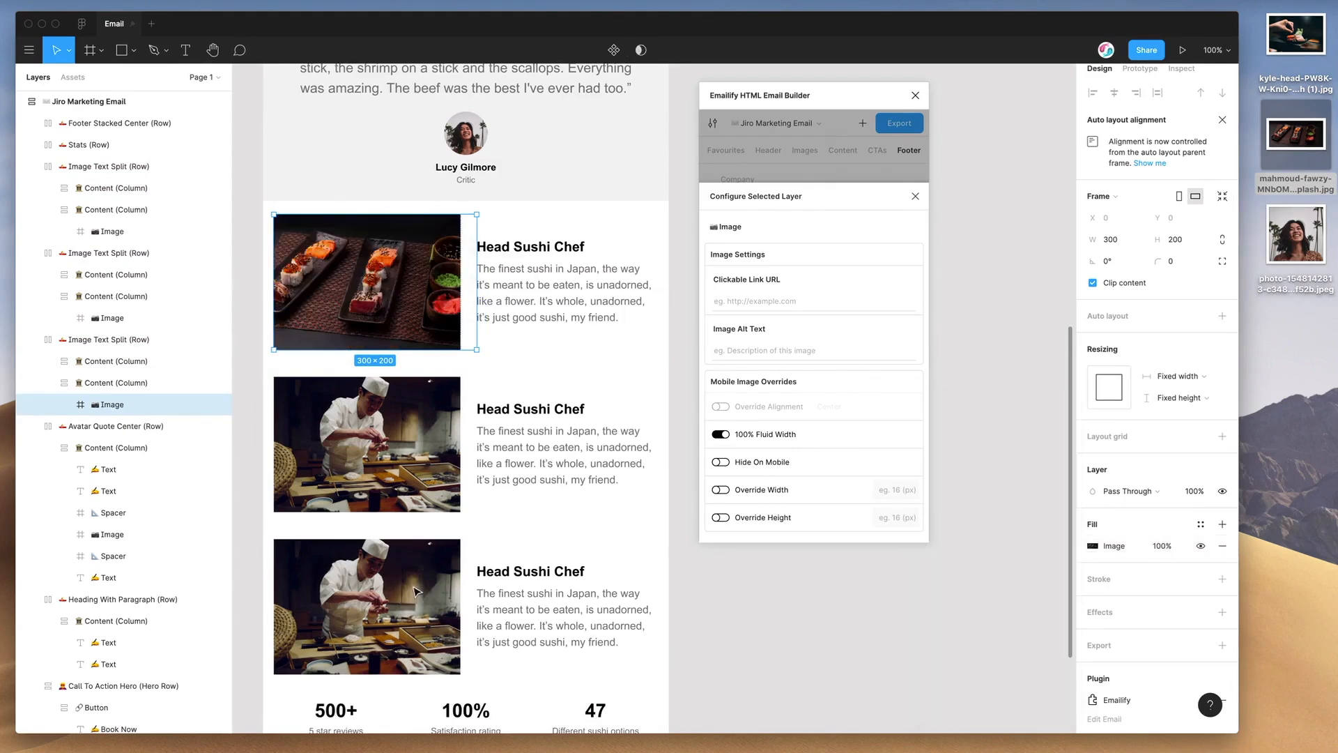
- Try placing the desktop photo of a hand garnishing sushi directly onto the bottom Image Text Split row's image, and undo the placement
drag(1308, 59, 444, 603)
double_click(413, 598)
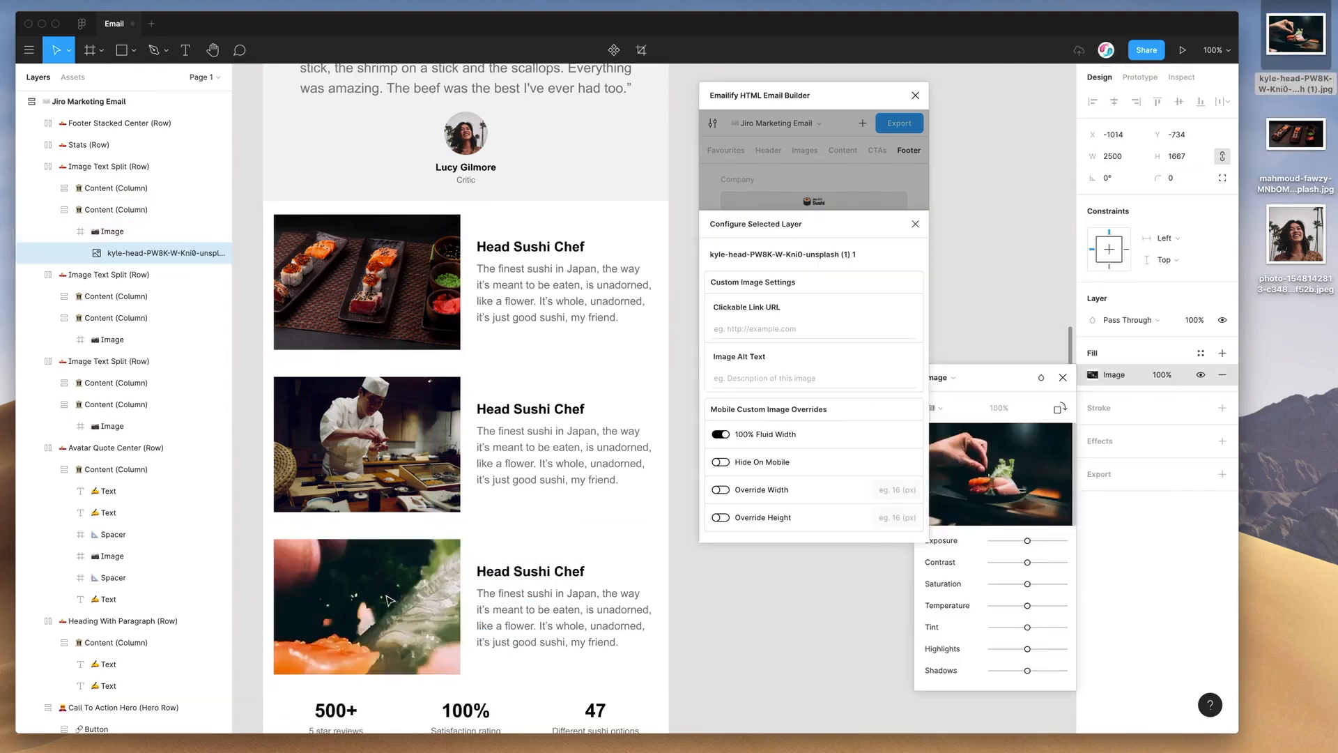
click(414, 593)
double_click(405, 592)
click(366, 541)
double_click(404, 598)
click(397, 595)
click(469, 583)
key(super+z)
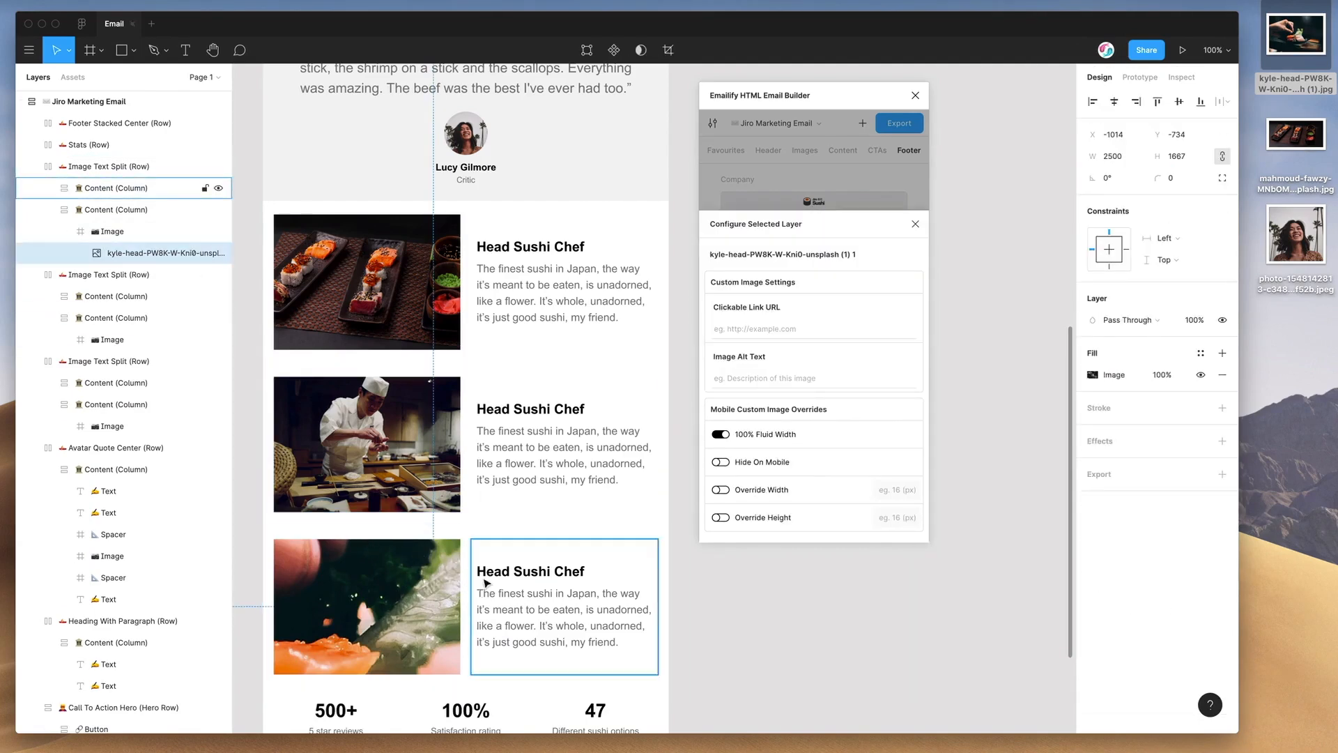
key(super+z)
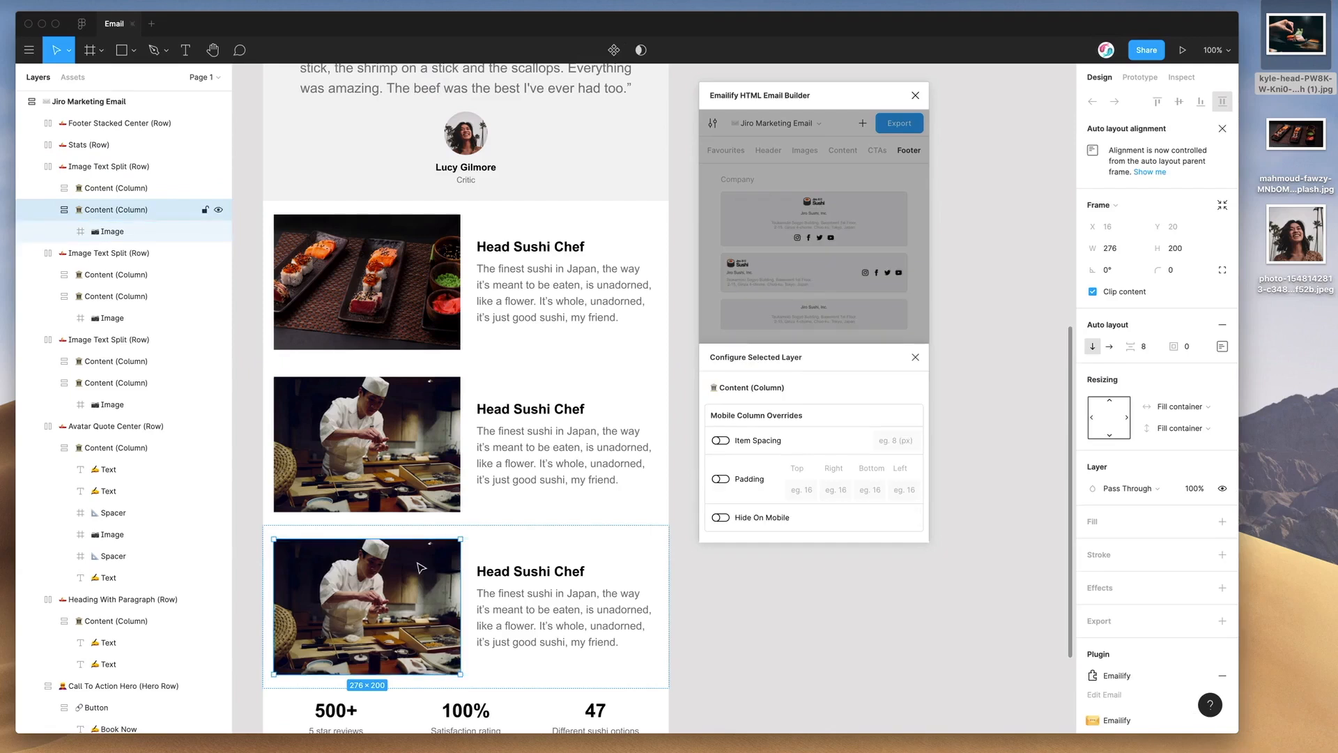
click(389, 541)
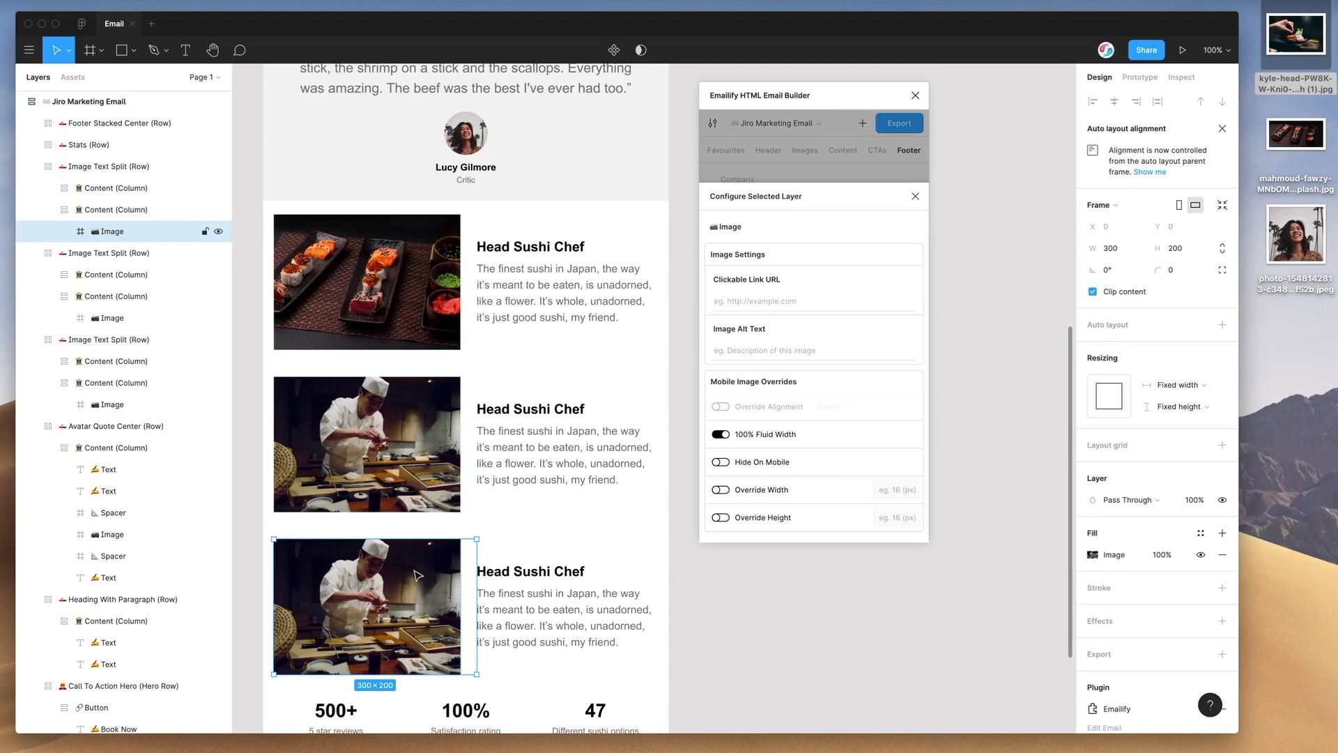
- Enable reversed column display order on desktop for the middle Image Text Split row
click(514, 378)
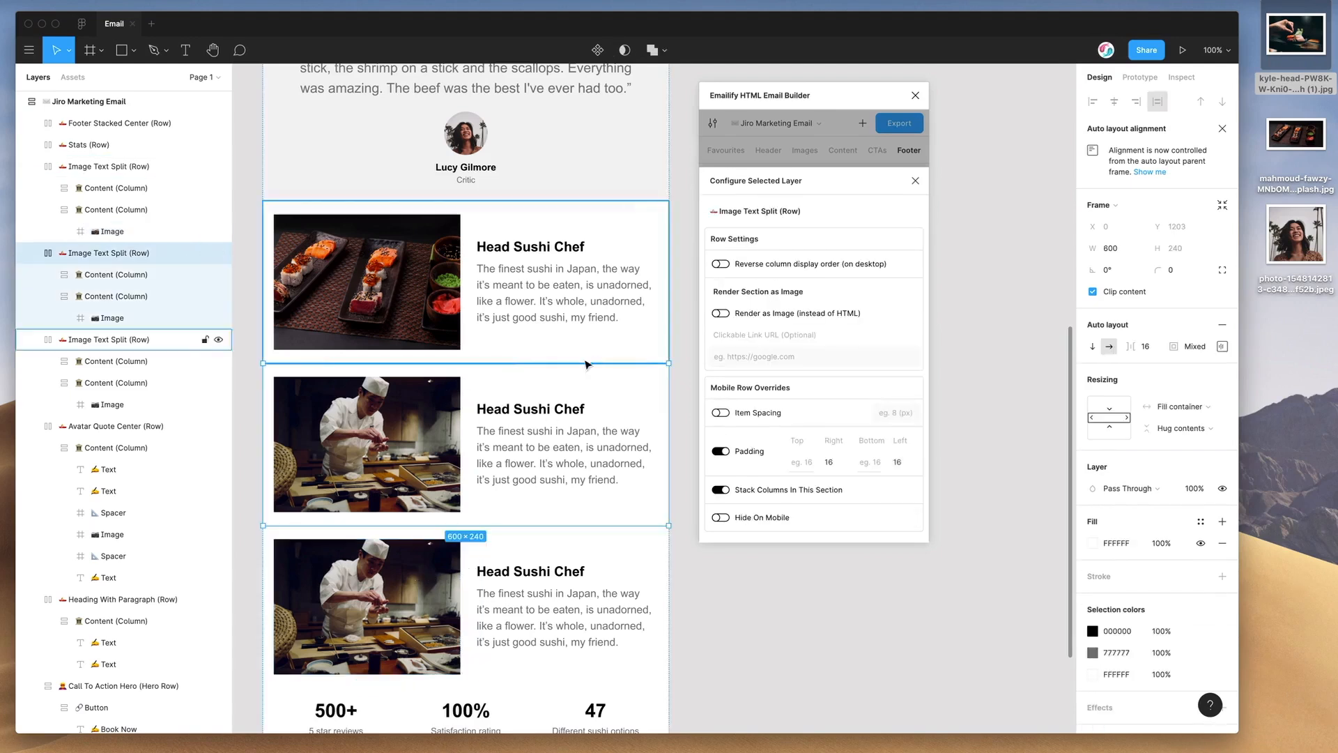
click(773, 265)
scroll(418, 444, down, 1)
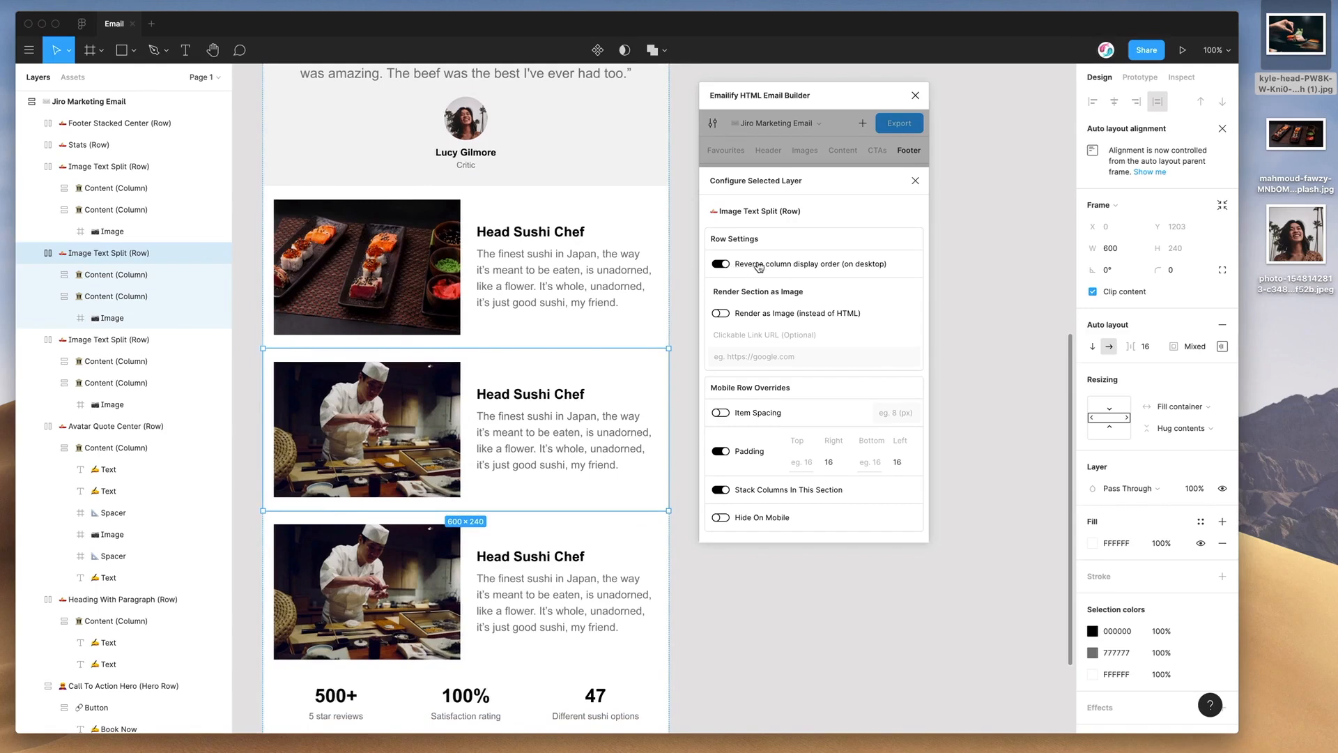
- Replace the image fill in the bottom Image Text Split row with the desktop photo of a hand garnishing sushi
scroll(401, 554, down, 2)
double_click(401, 554)
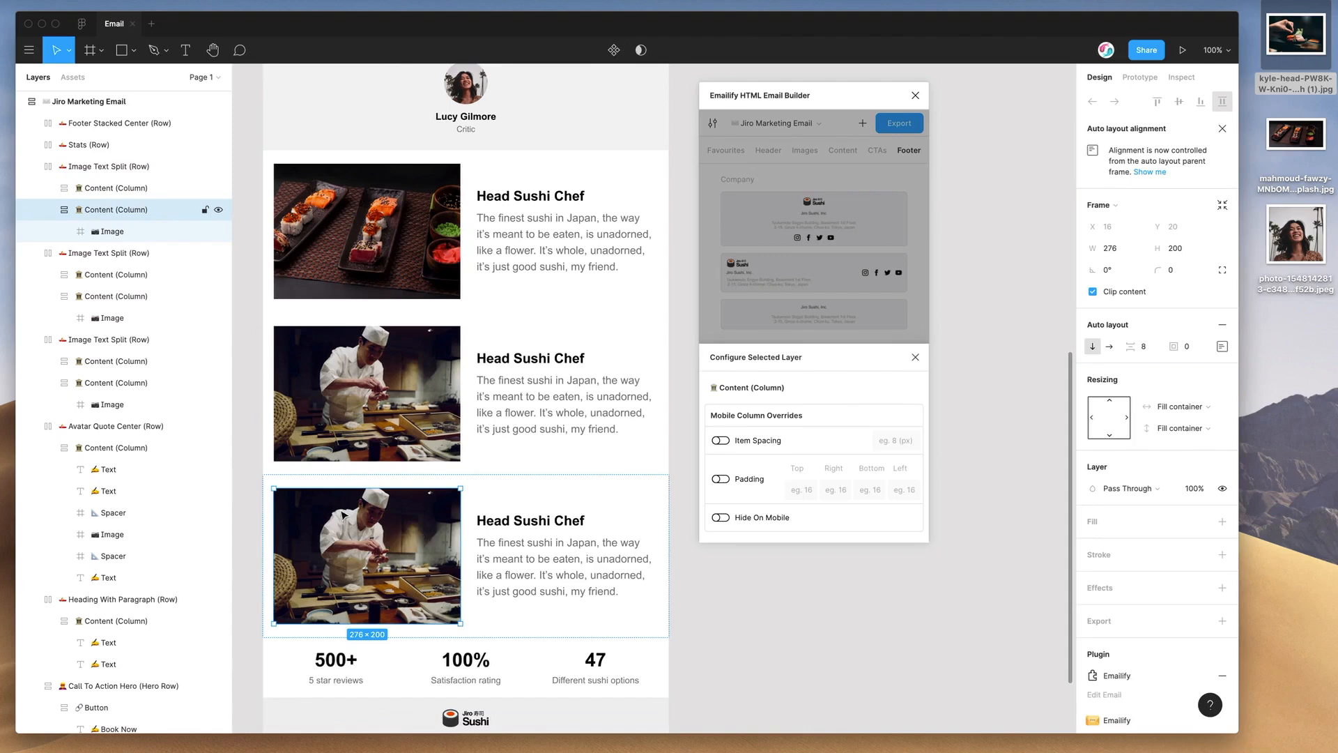
click(195, 230)
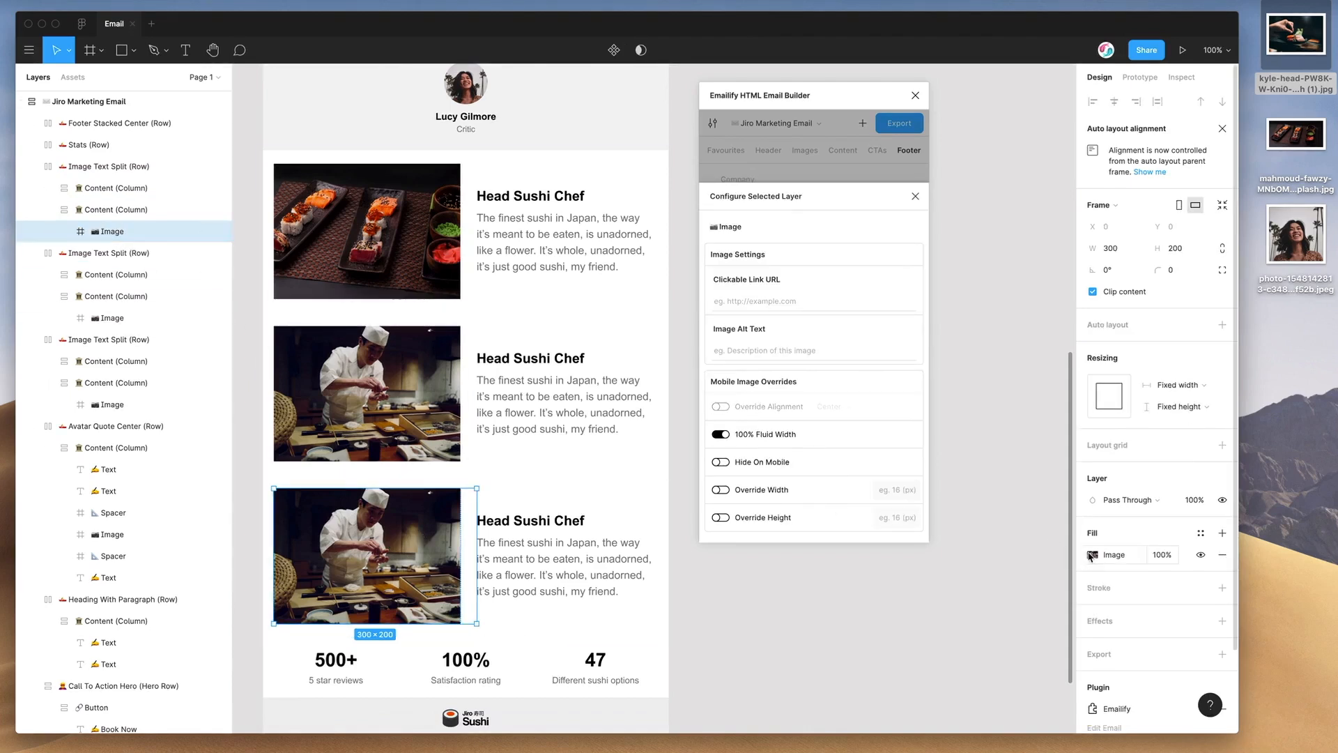
click(1091, 555)
drag(1293, 43, 1017, 491)
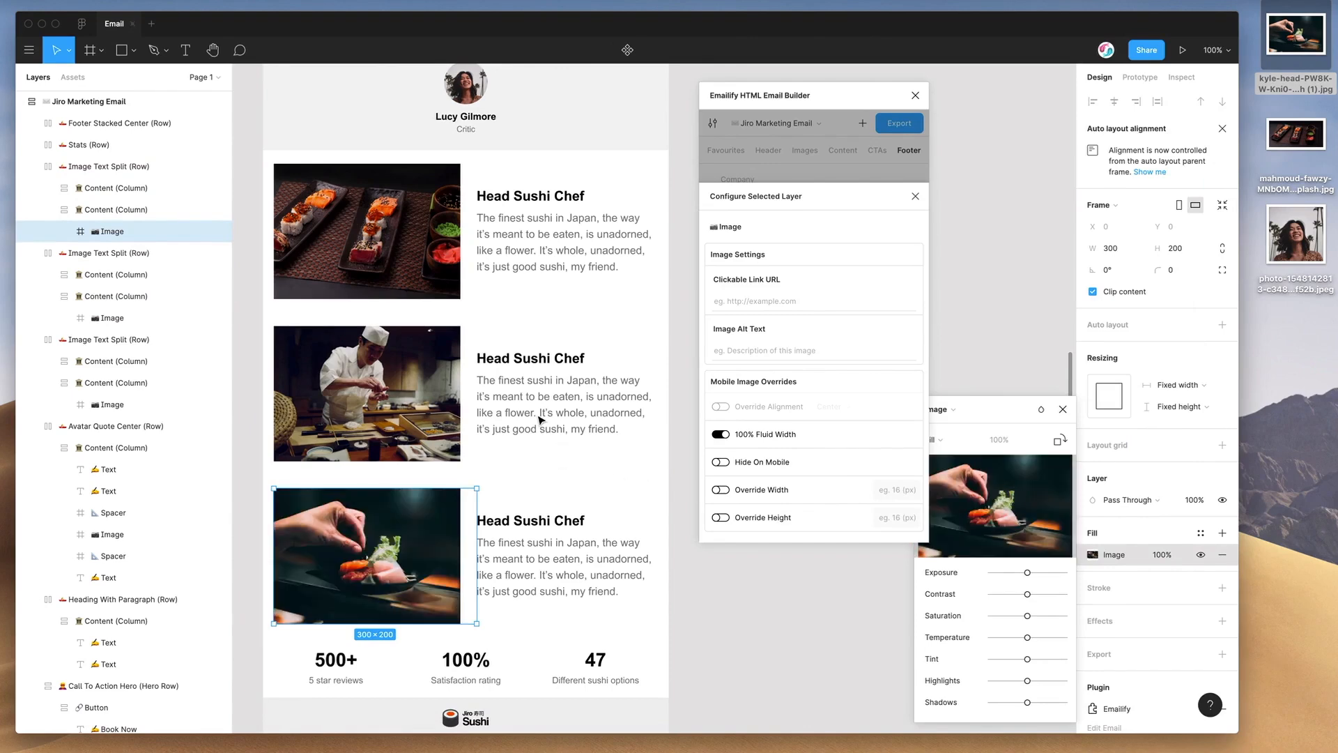
scroll(541, 422, down, 1)
key(Escape)
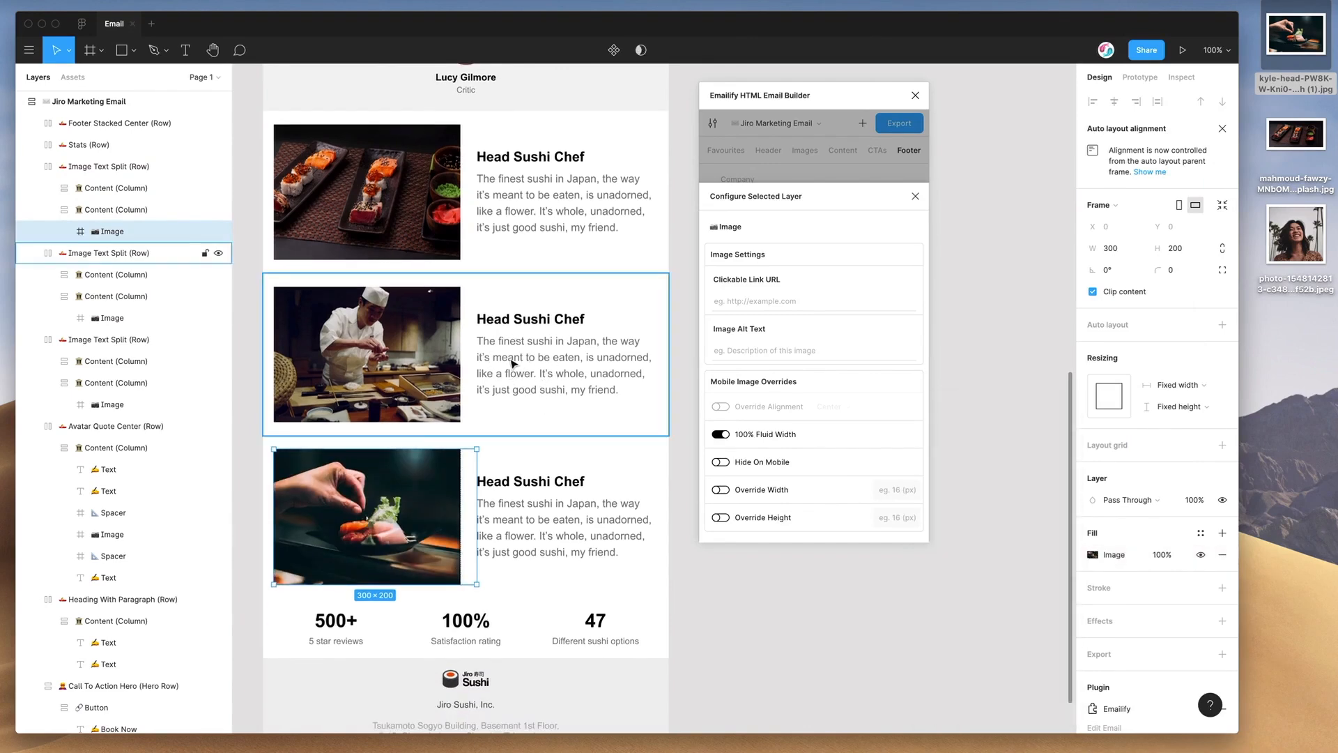
- Compare the desktop column order settings of the bottom and middle Image Text Split rows
click(502, 162)
scroll(505, 181, up, 1)
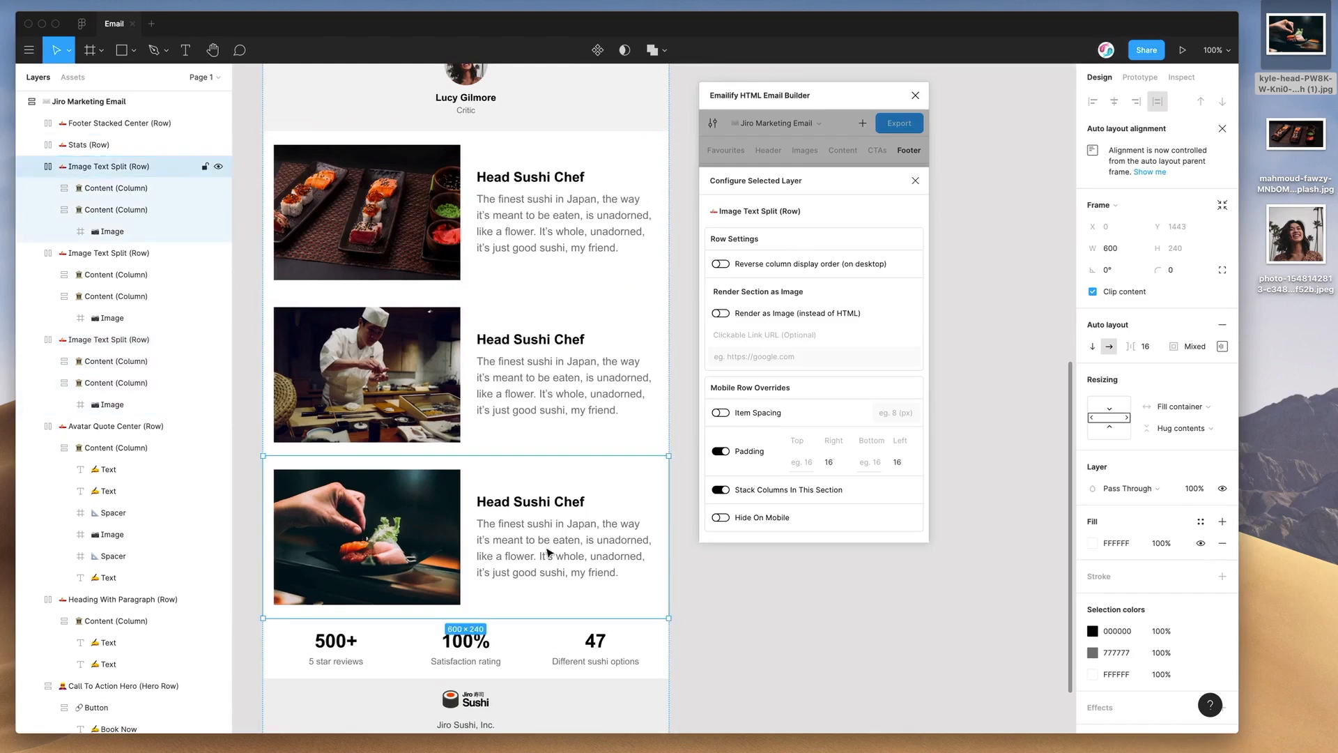
click(741, 265)
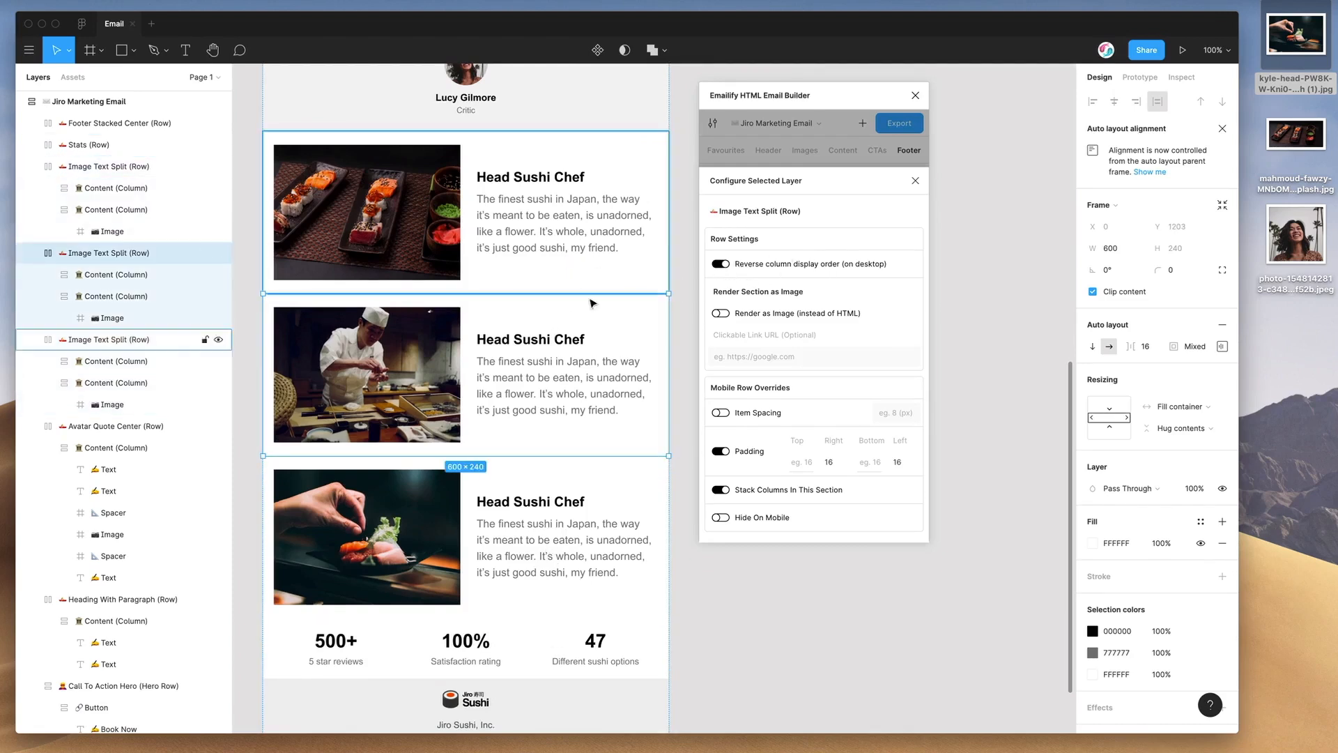
- Select the Stats row, review its mobile row overrides, and look back over the whole email
scroll(529, 339, down, 5)
scroll(529, 339, down, 1)
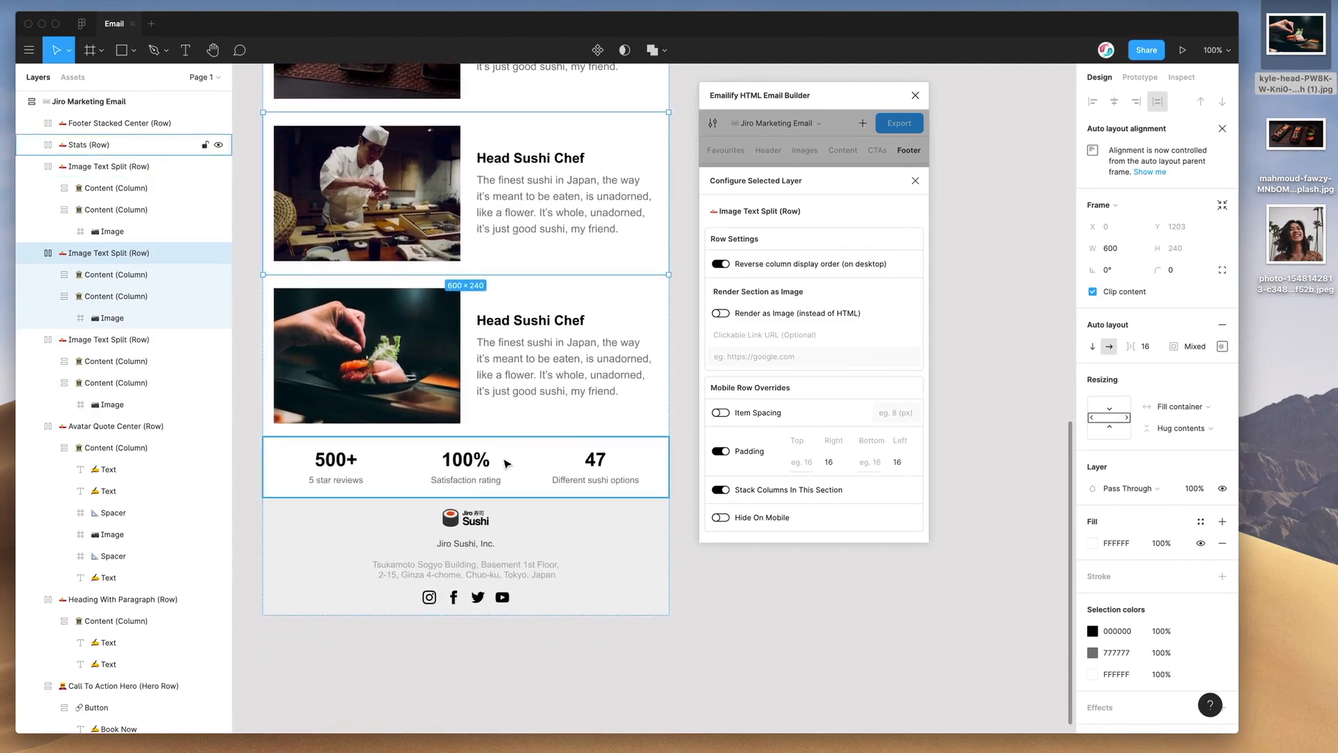
click(507, 464)
scroll(507, 463, up, 7)
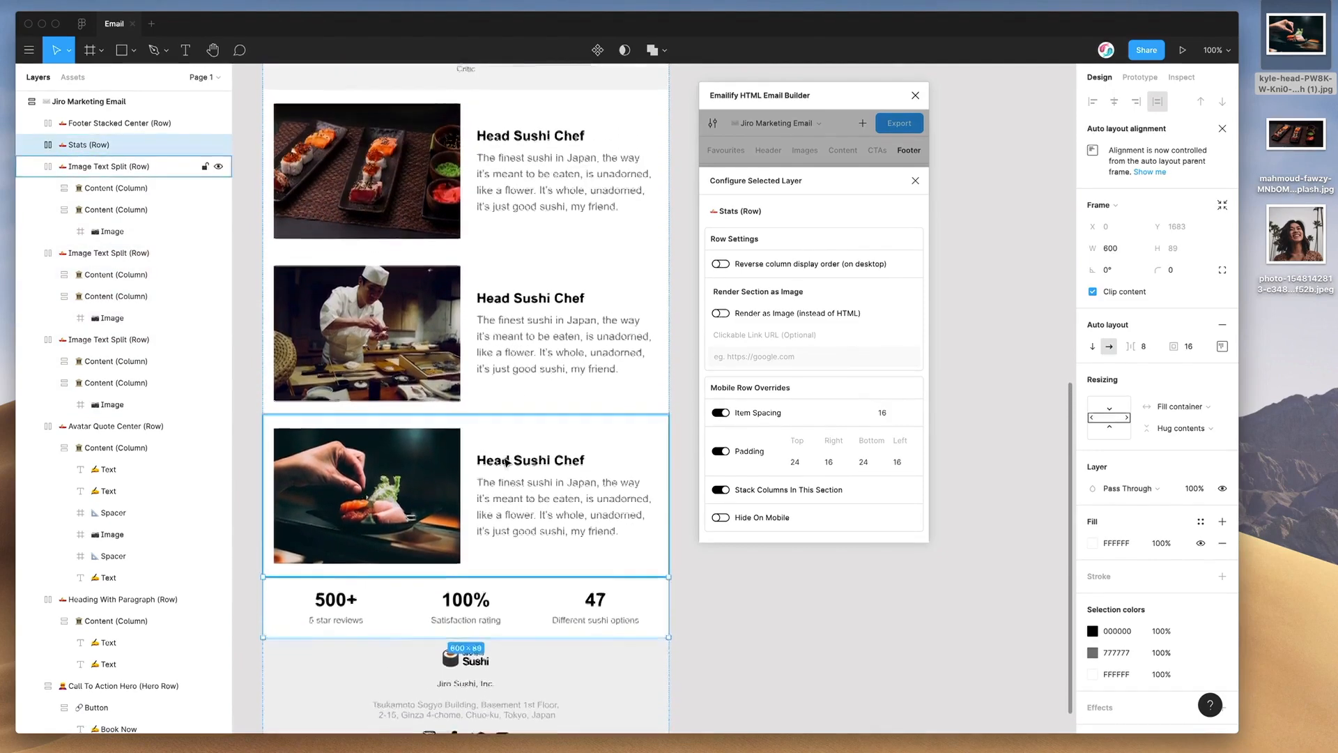
scroll(506, 463, up, 15)
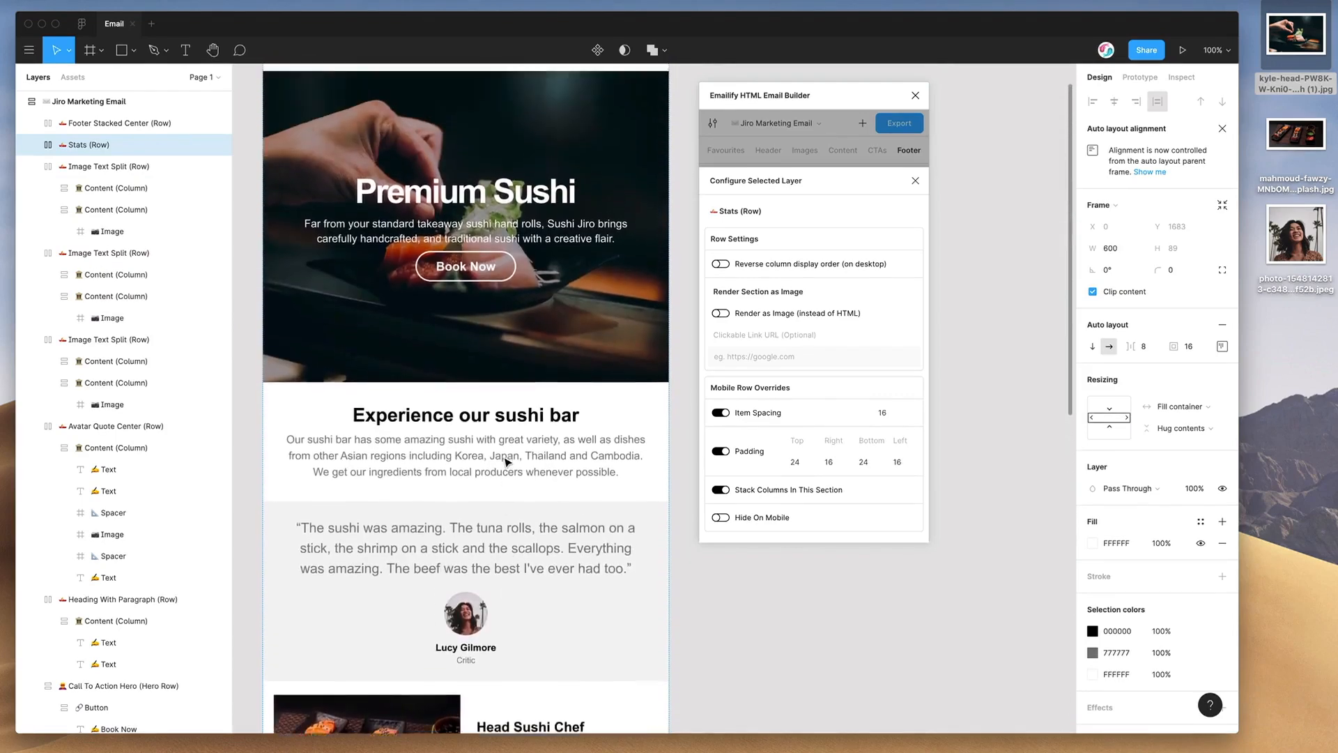
- Select the Book Now button in the hero section and look over its button settings
scroll(507, 463, up, 2)
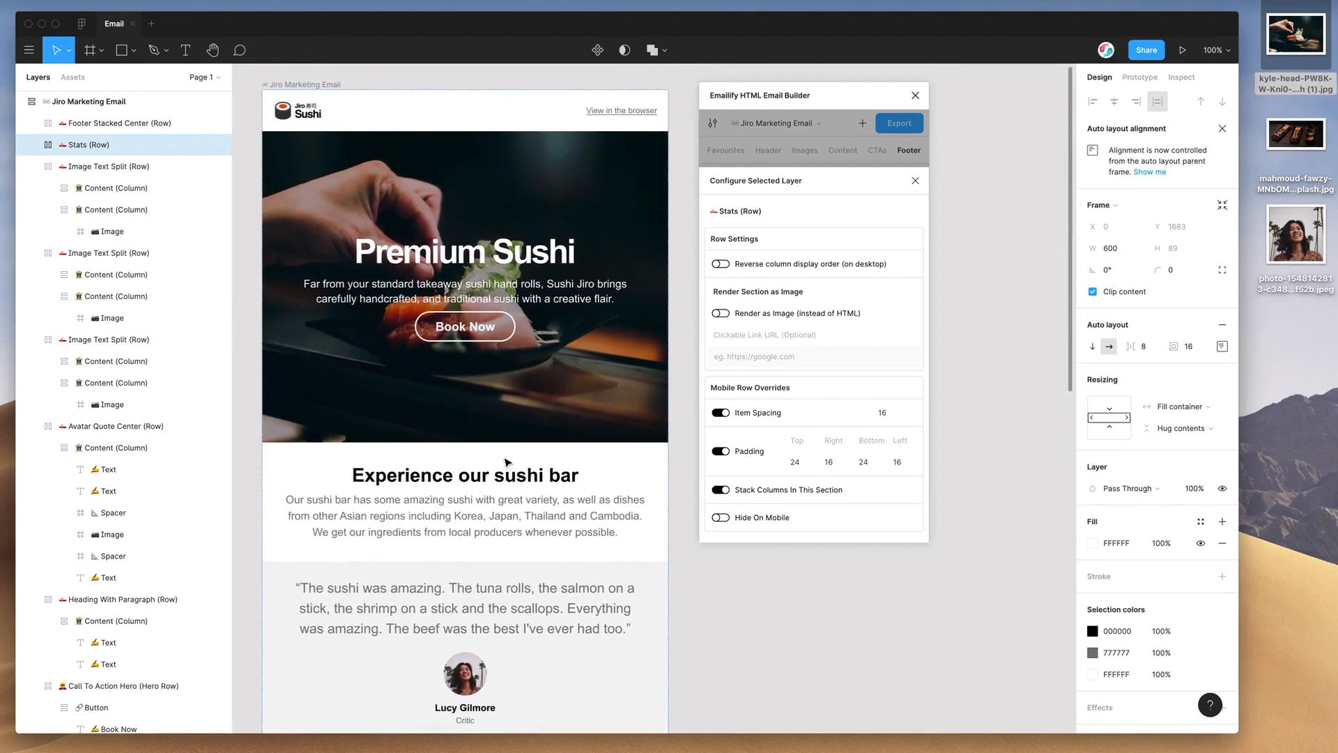
click(496, 329)
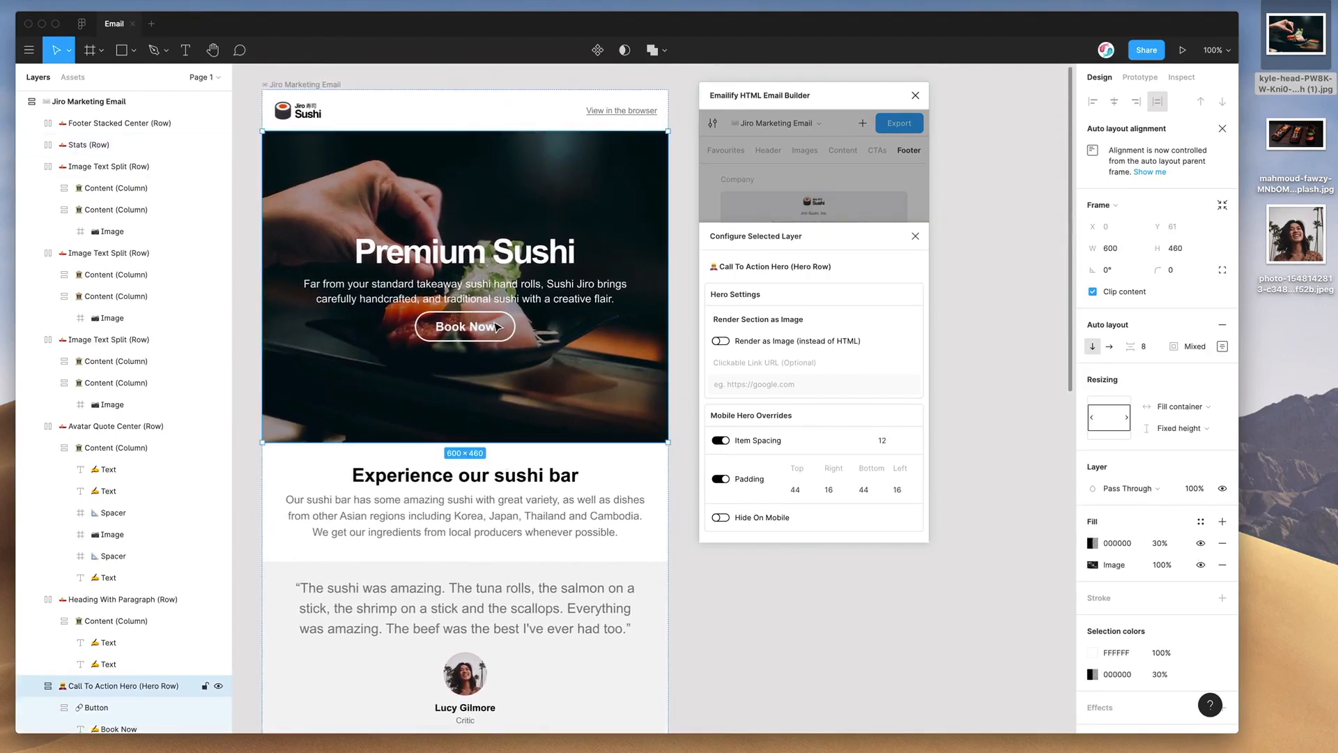
click(503, 326)
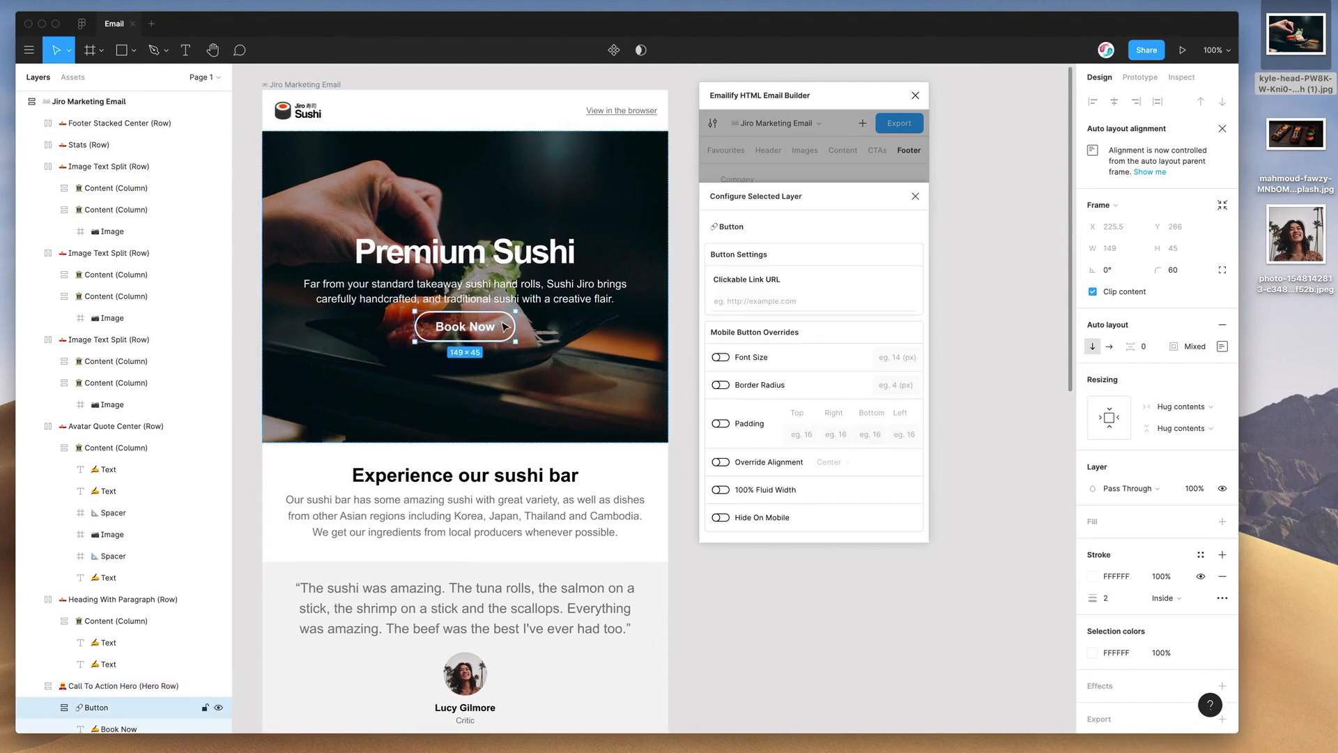
click(630, 114)
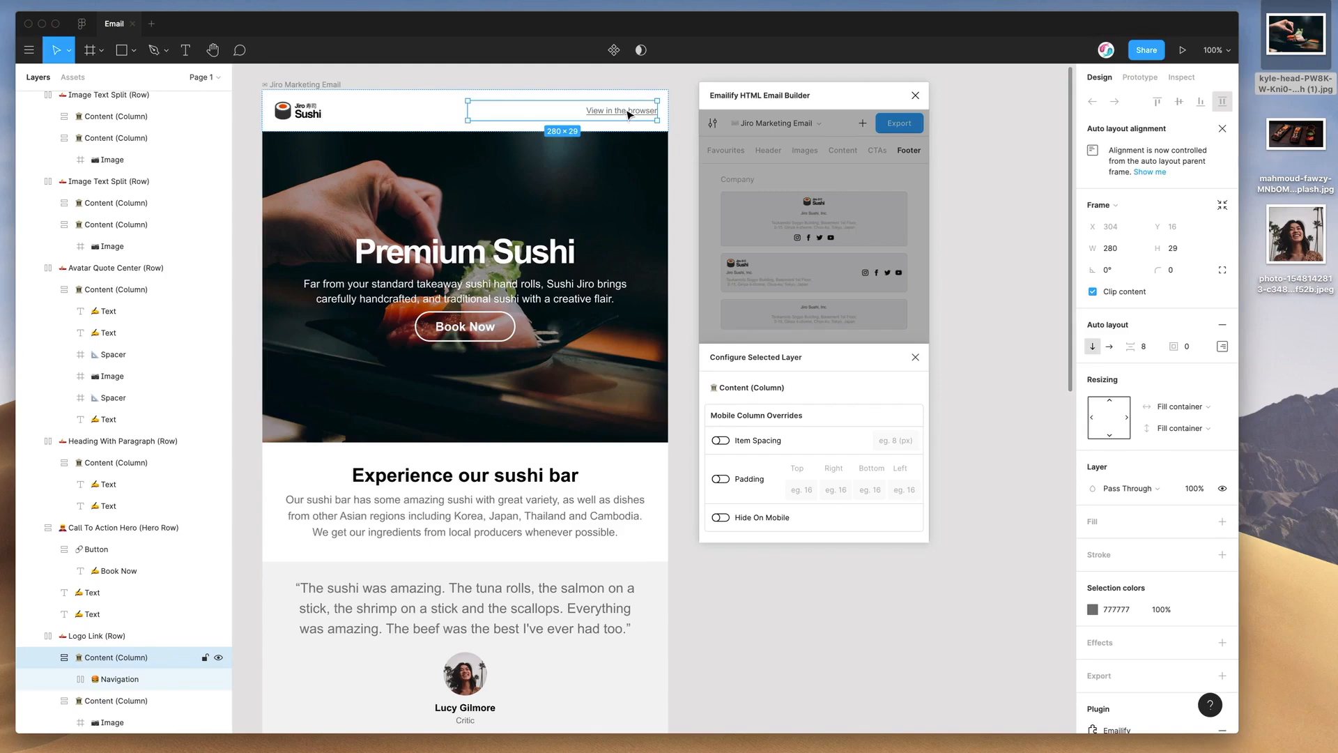
click(621, 113)
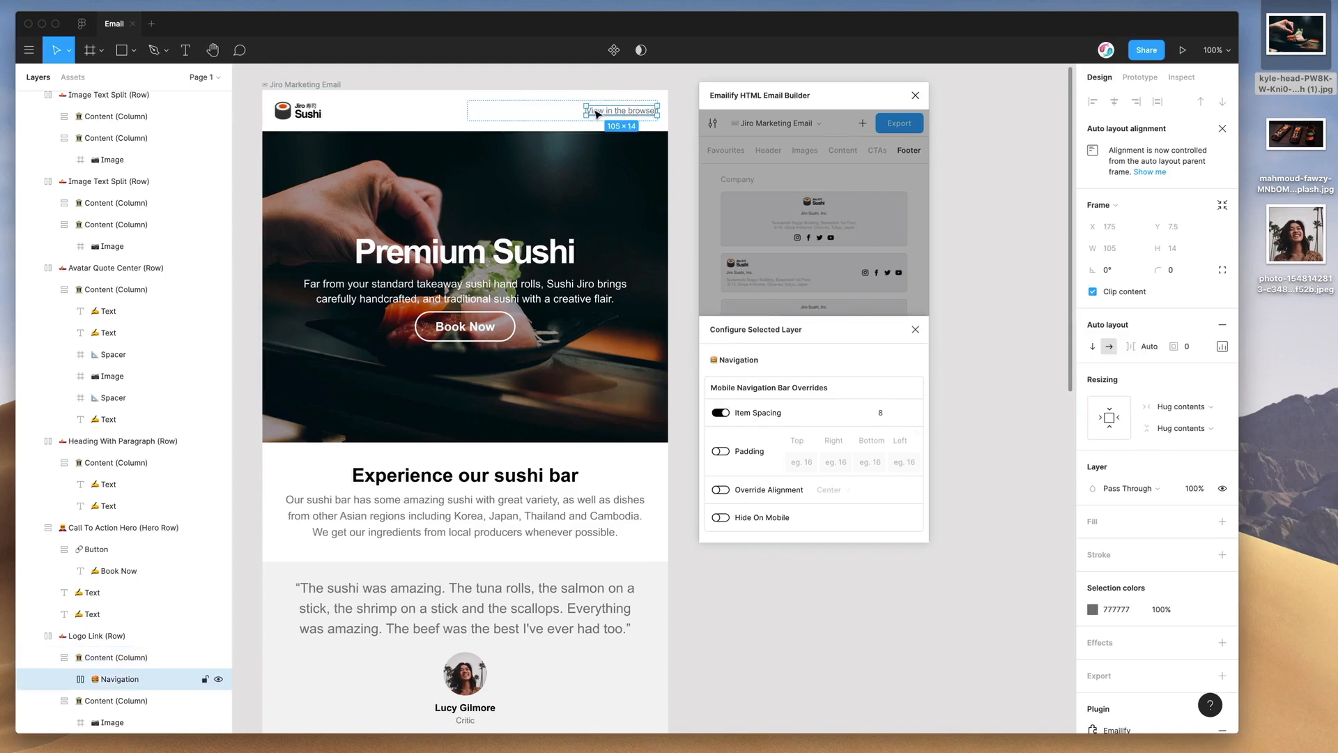
click(64, 679)
scroll(123, 671, down, 1)
click(142, 657)
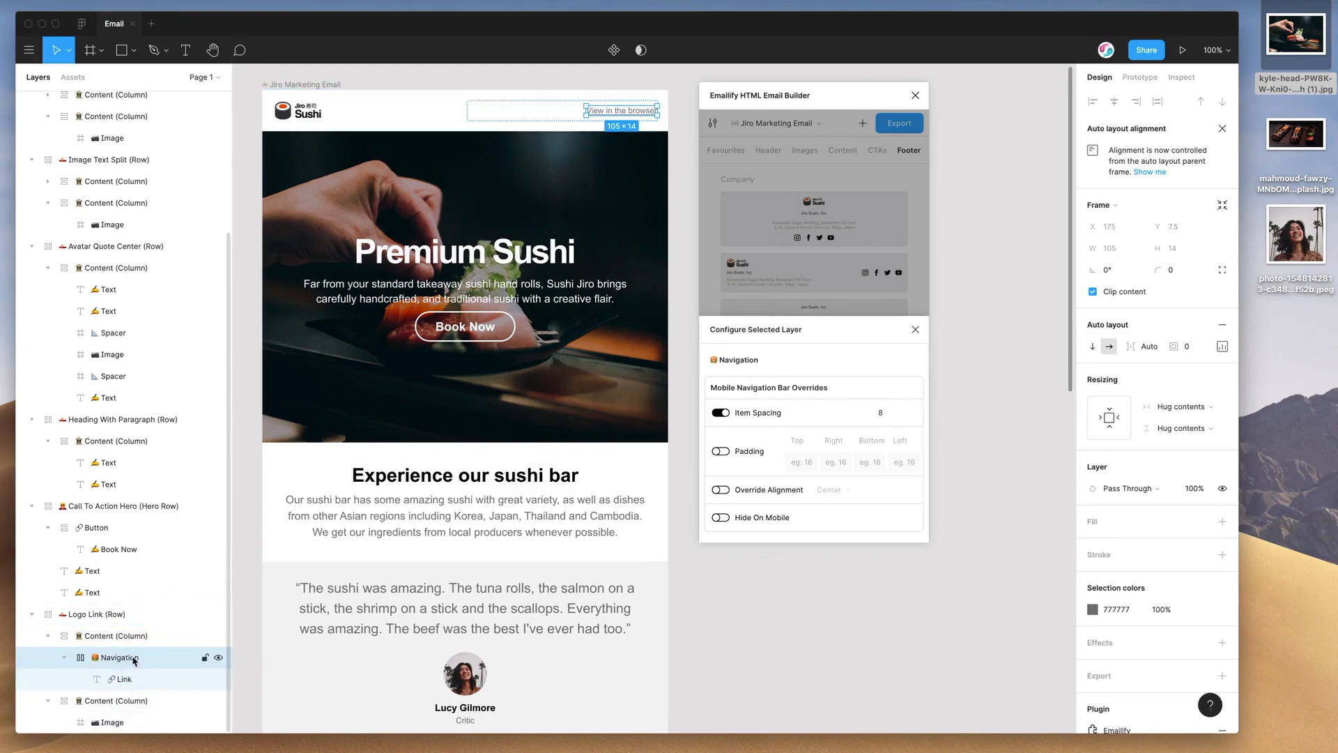
click(124, 680)
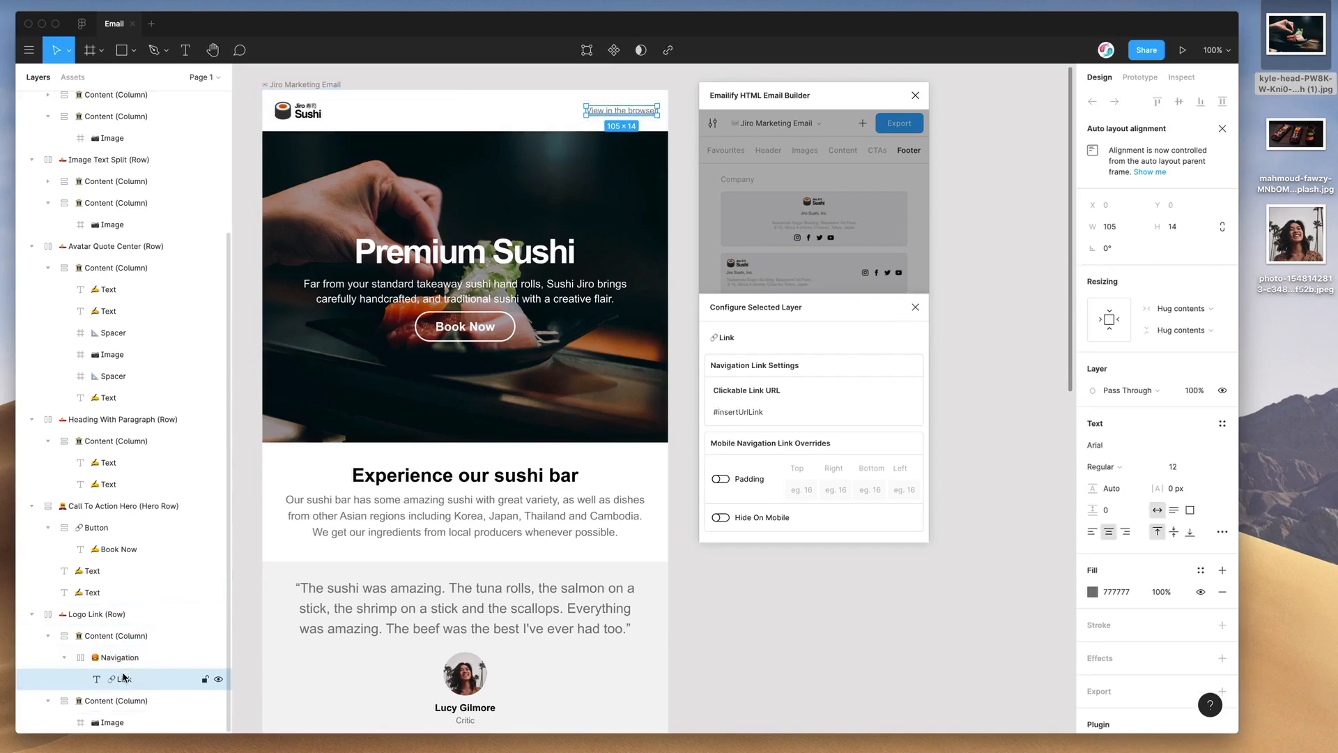
drag(789, 411, 711, 412)
click(718, 410)
key(BackSpace)
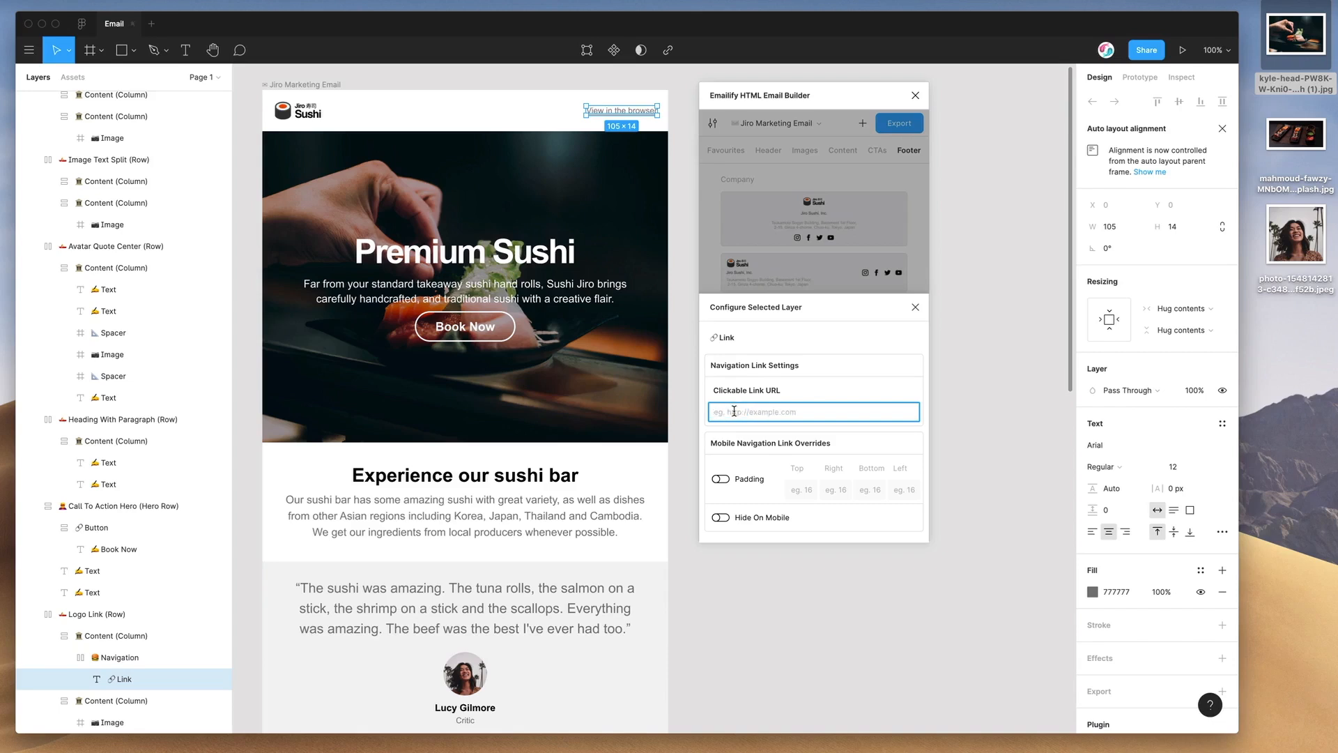
text(https://jiro.com/)
triple_click(781, 410)
click(778, 412)
drag(775, 411, 703, 412)
click(753, 409)
click(509, 327)
click(510, 325)
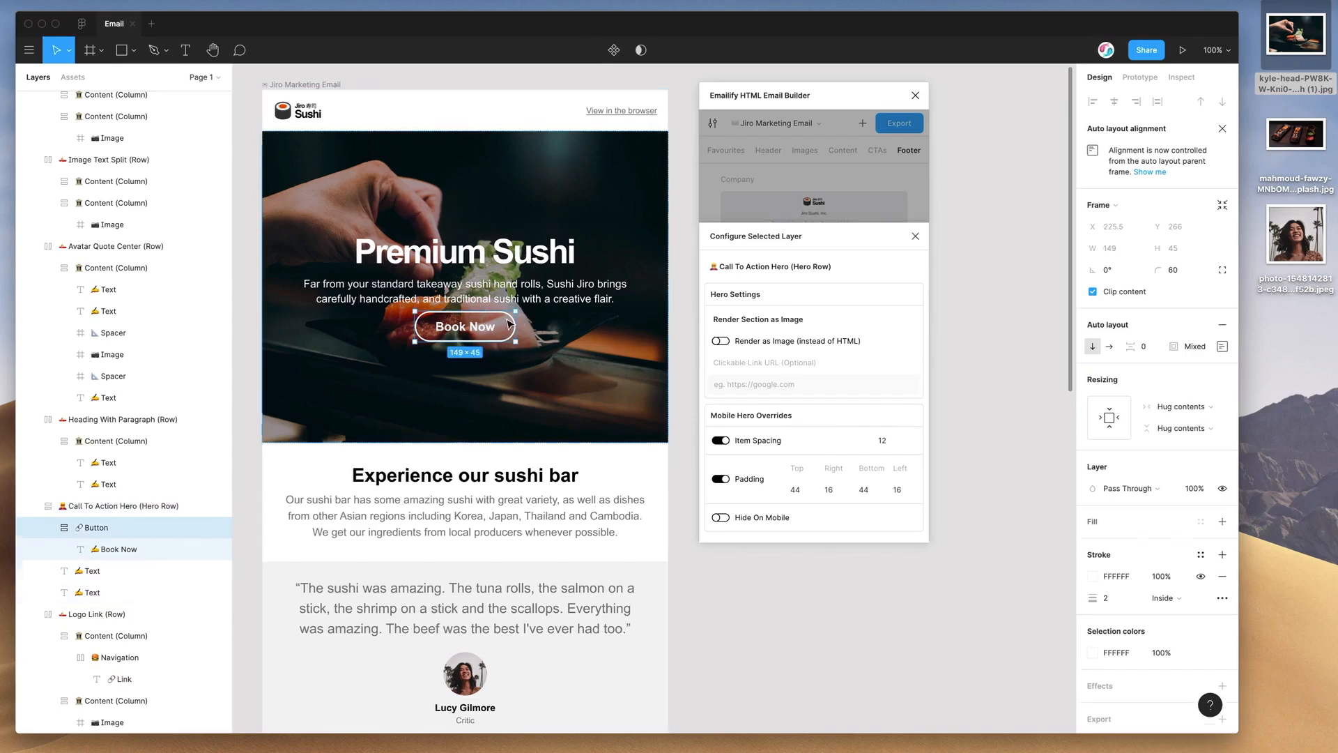
scroll(508, 309, down, 1)
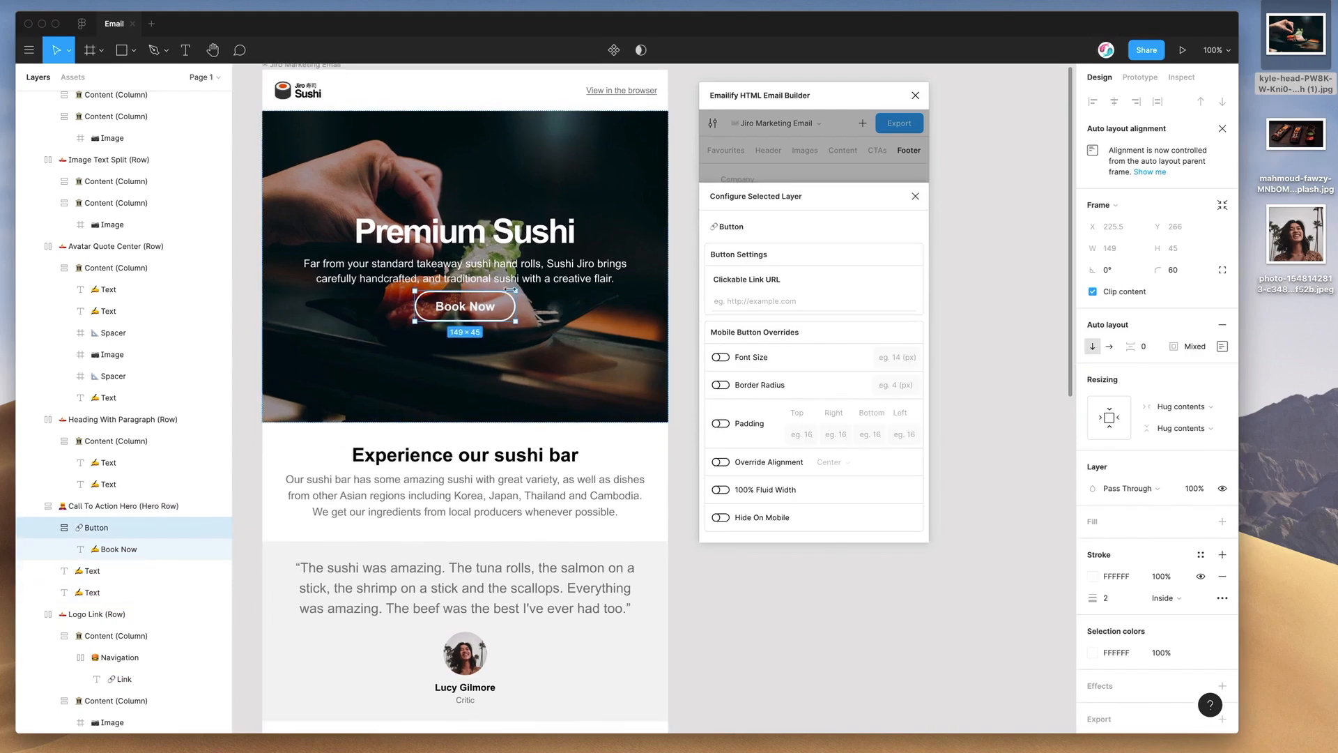
scroll(499, 305, down, 1)
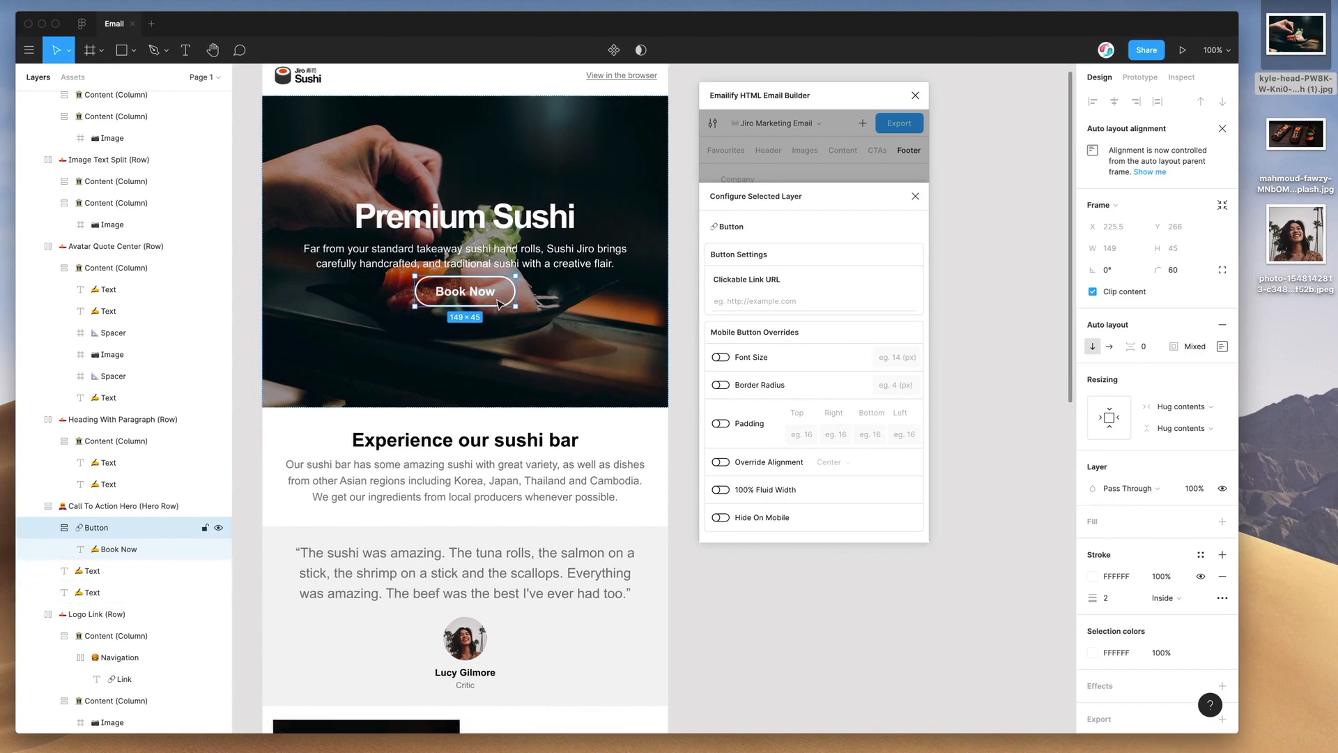
click(742, 301)
text(https://jiro.com/book-now)
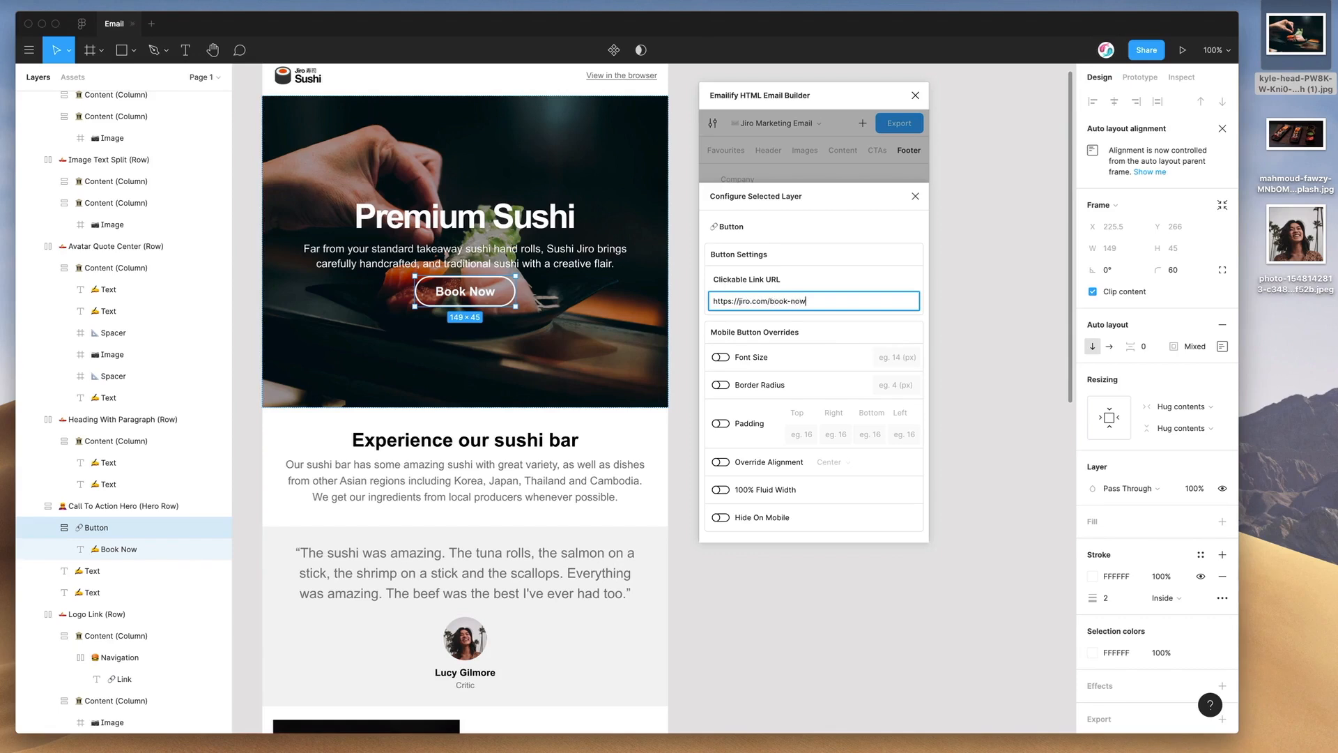
drag(817, 300, 683, 306)
key(super+c)
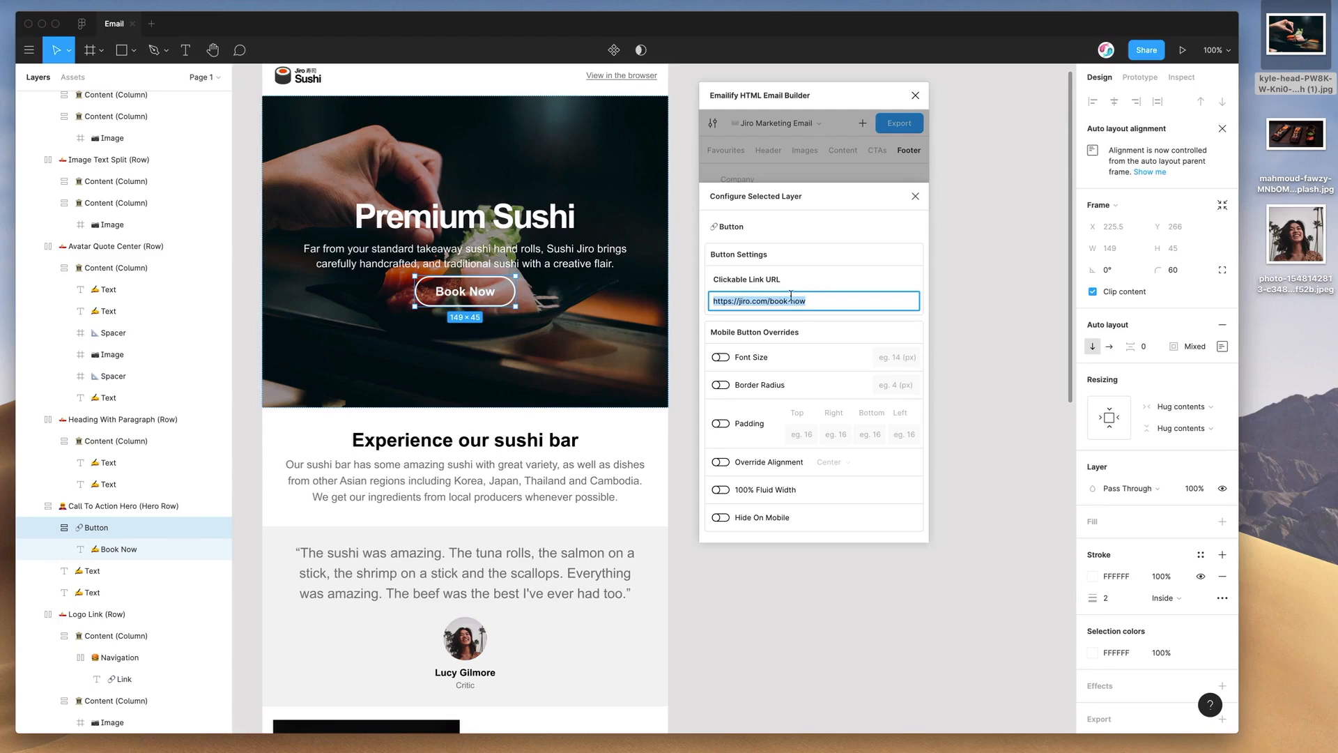
click(557, 299)
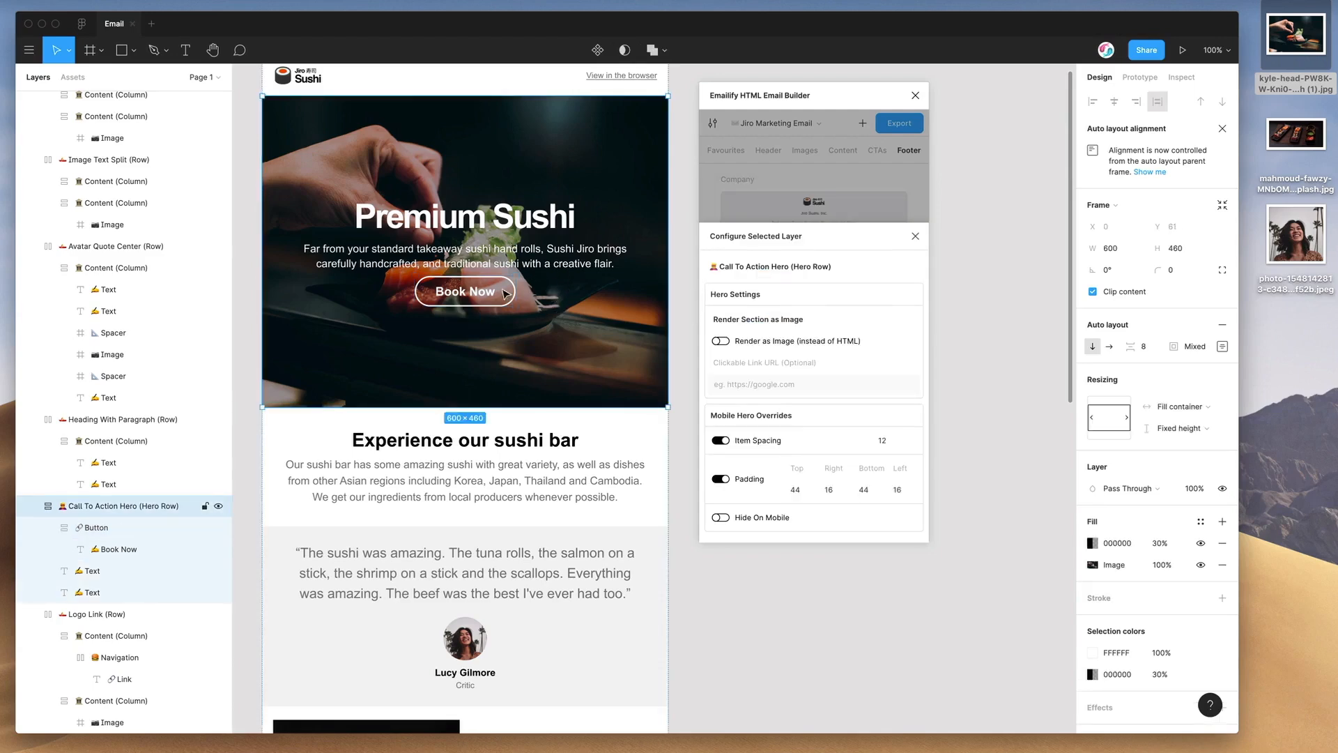
scroll(486, 294, down, 6)
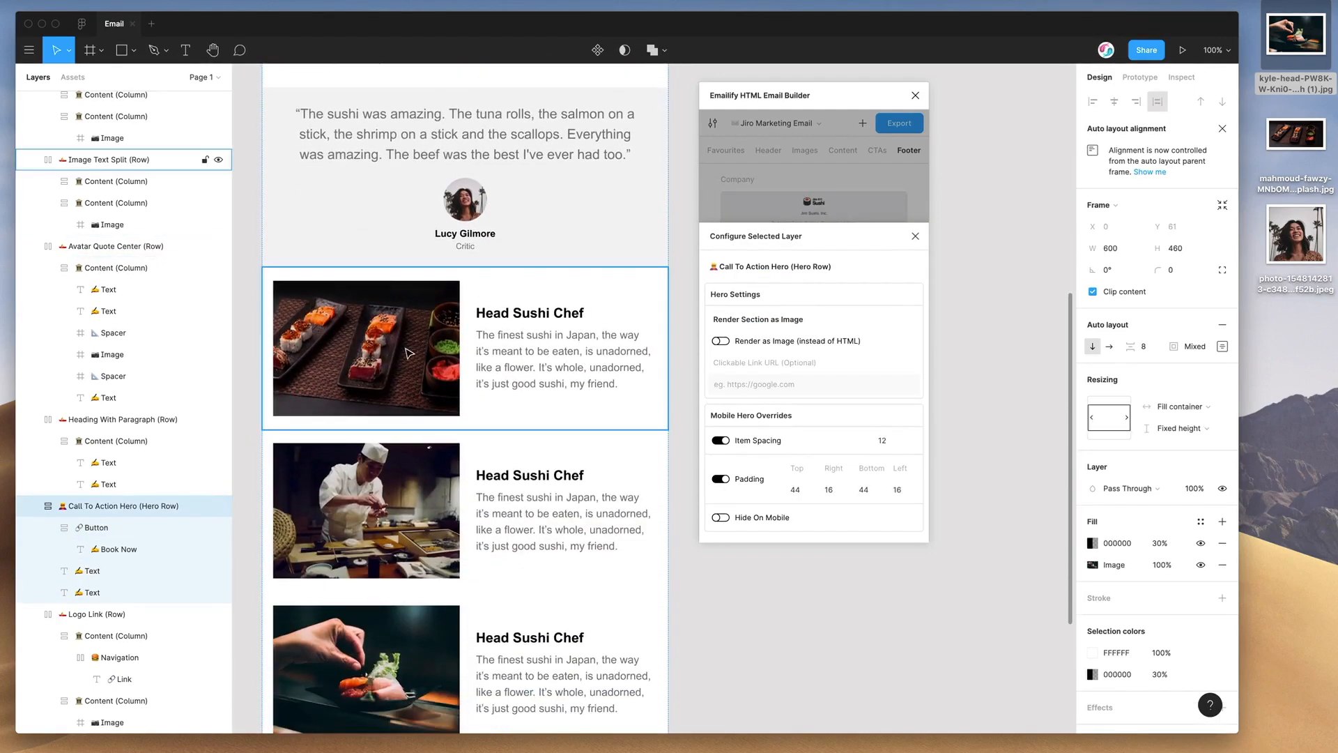
click(408, 352)
click(408, 352)
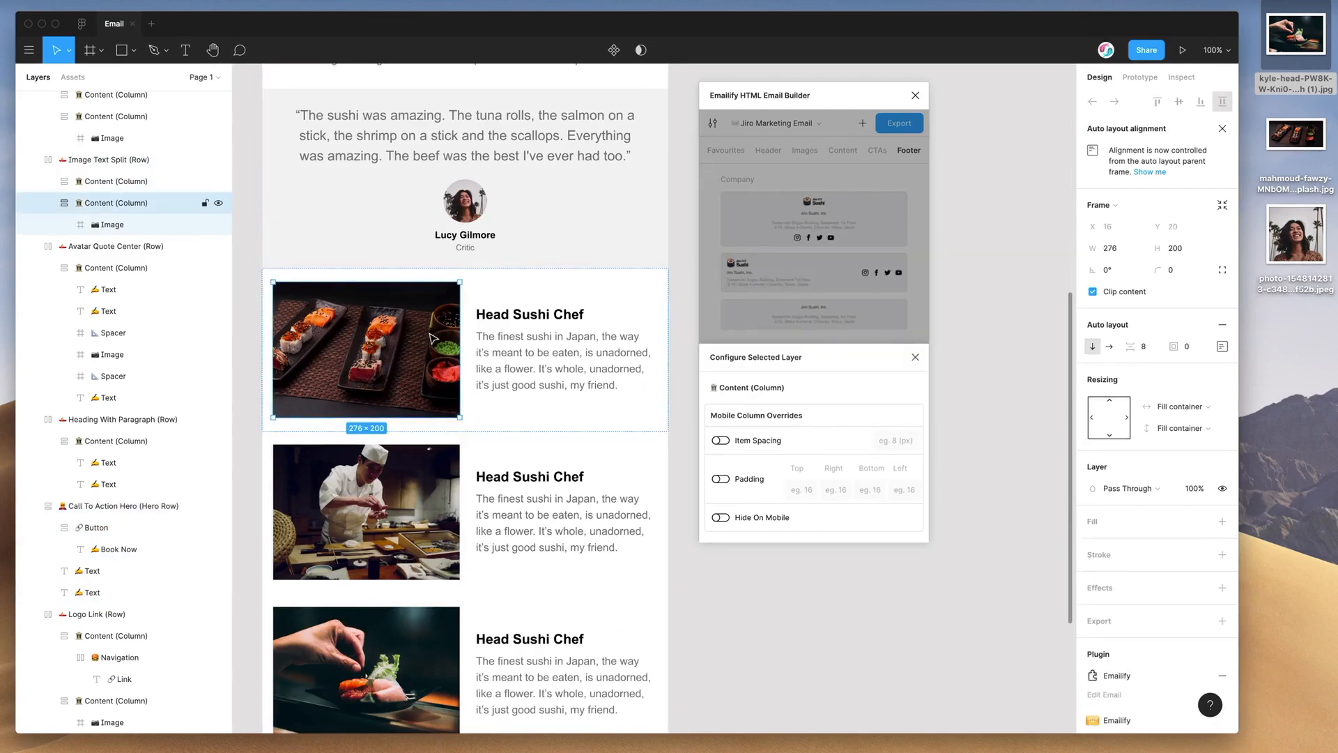
click(404, 332)
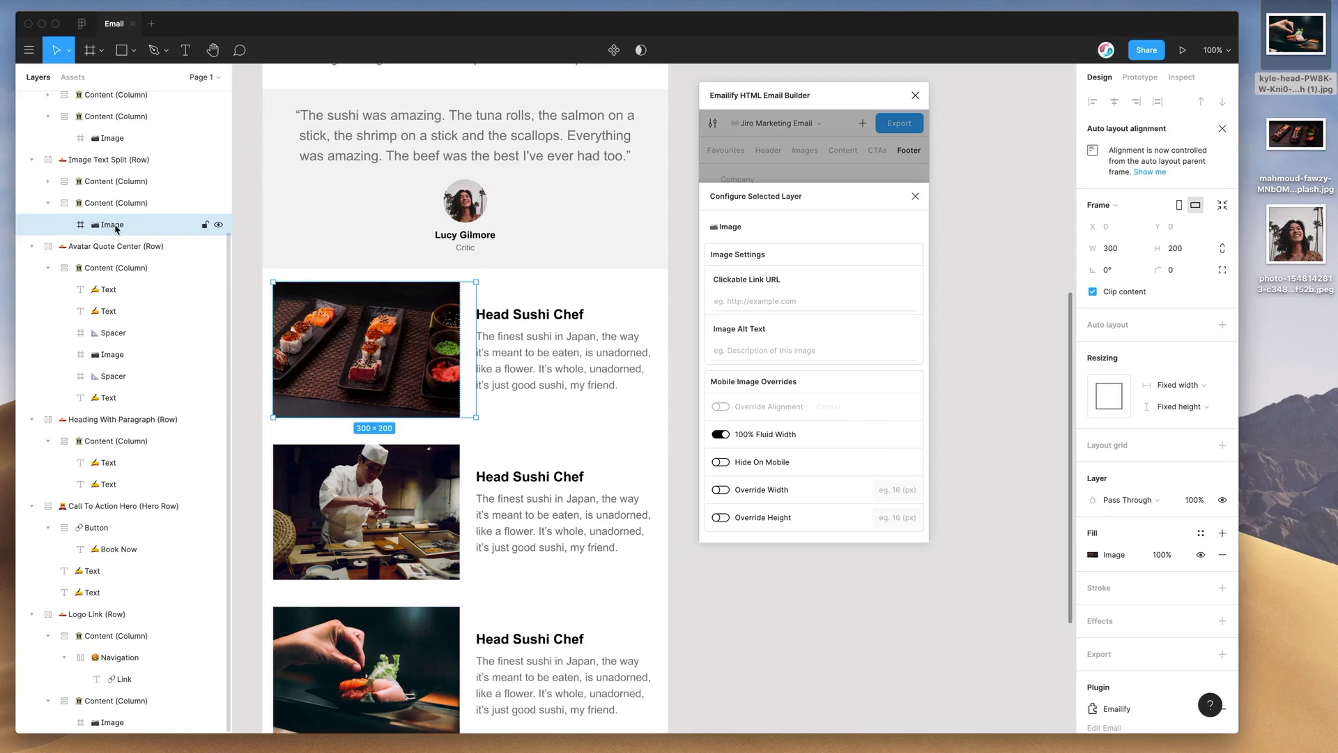
click(750, 302)
key(super+v)
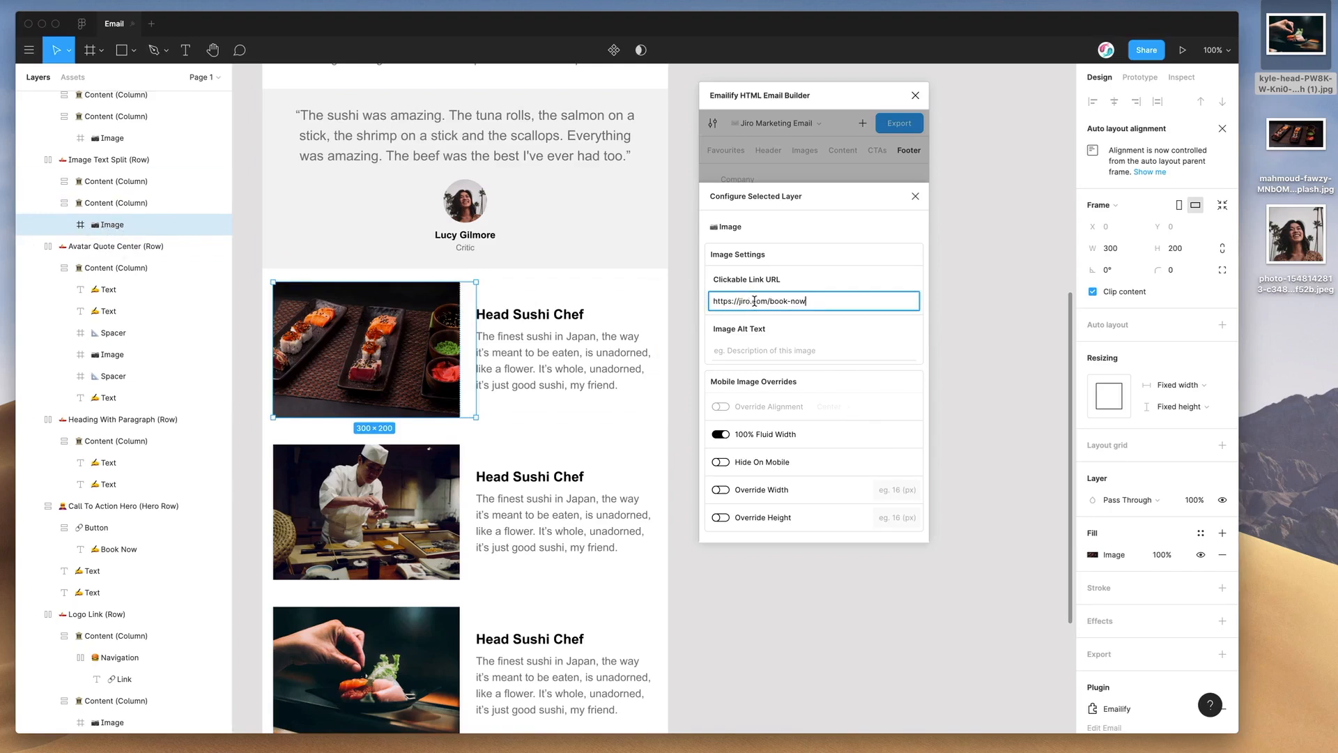
drag(767, 301, 849, 302)
key(BackSpace)
drag(700, 301, 771, 301)
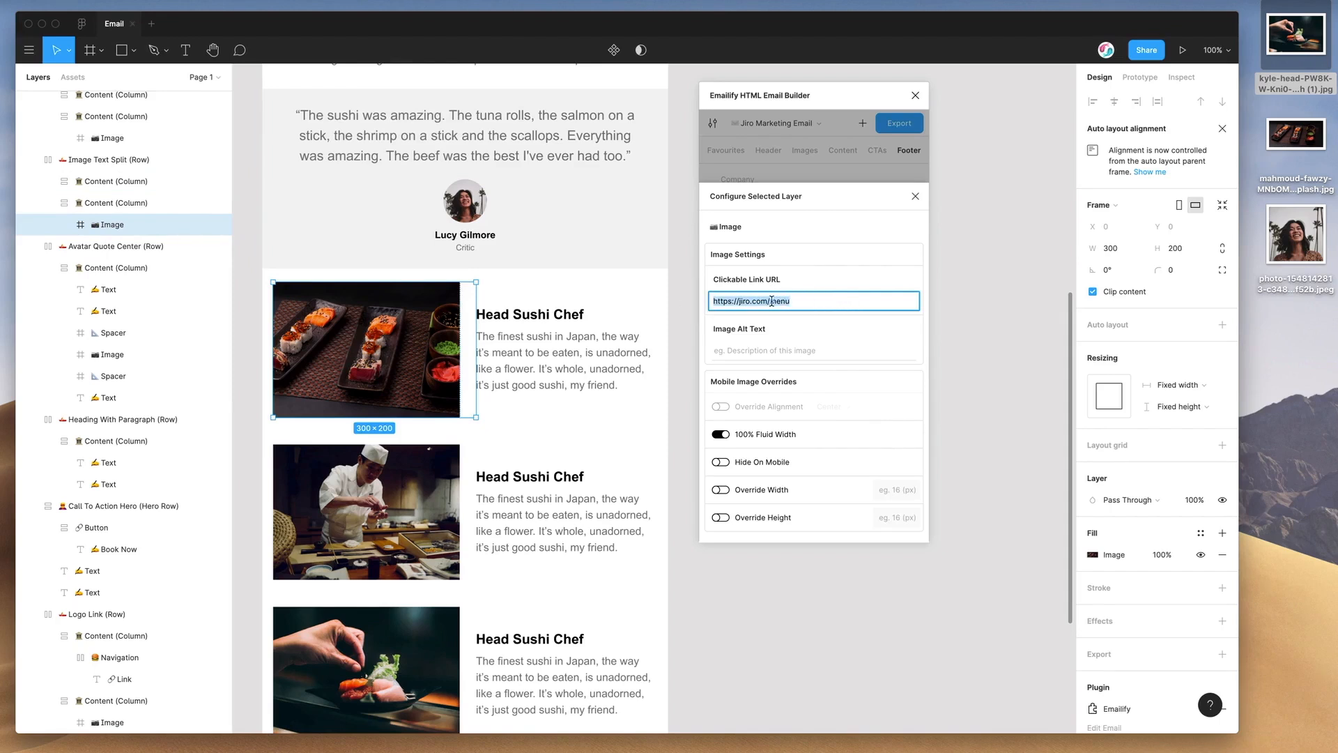
- Set the alt text of the sushi image to "Photo of some sushi"
click(738, 348)
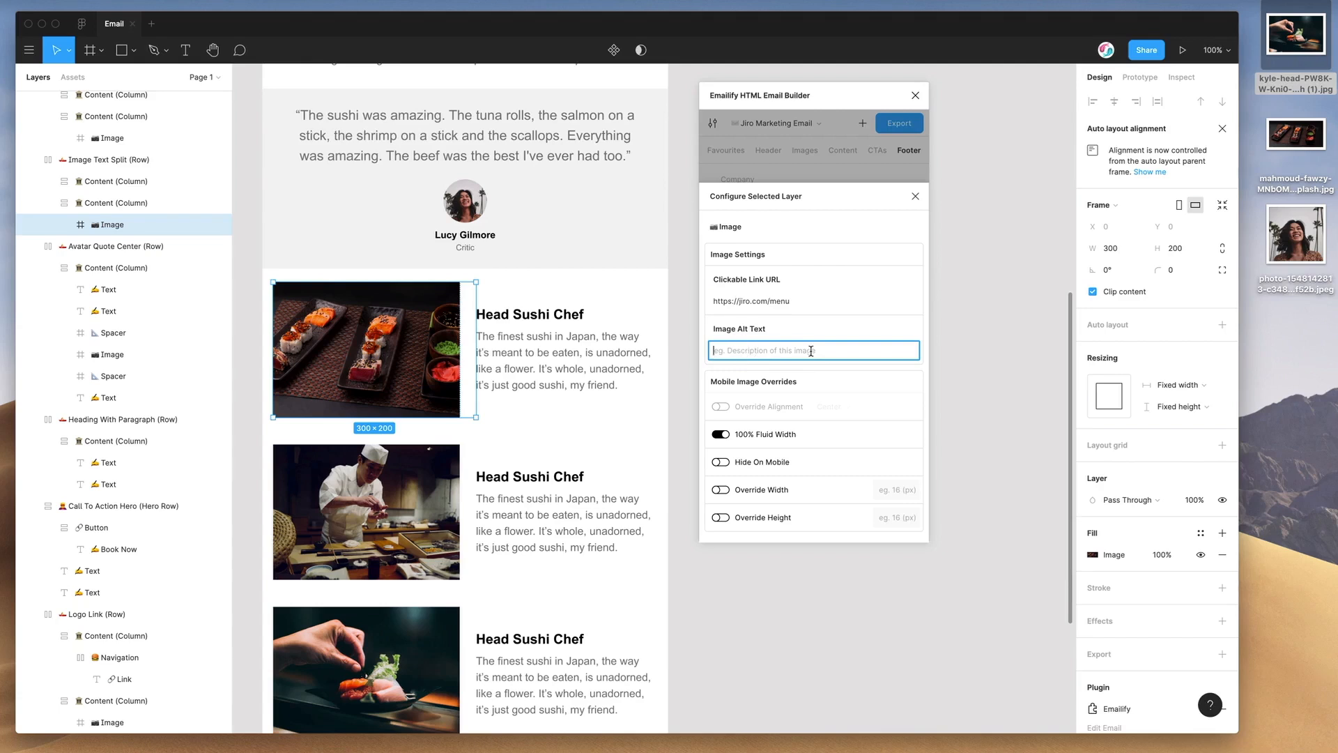
text(Phot)
click(813, 338)
- Override the sushi image's mobile size to width 150 and height 100, with 100% fluid width turned off
scroll(363, 345, down, 1)
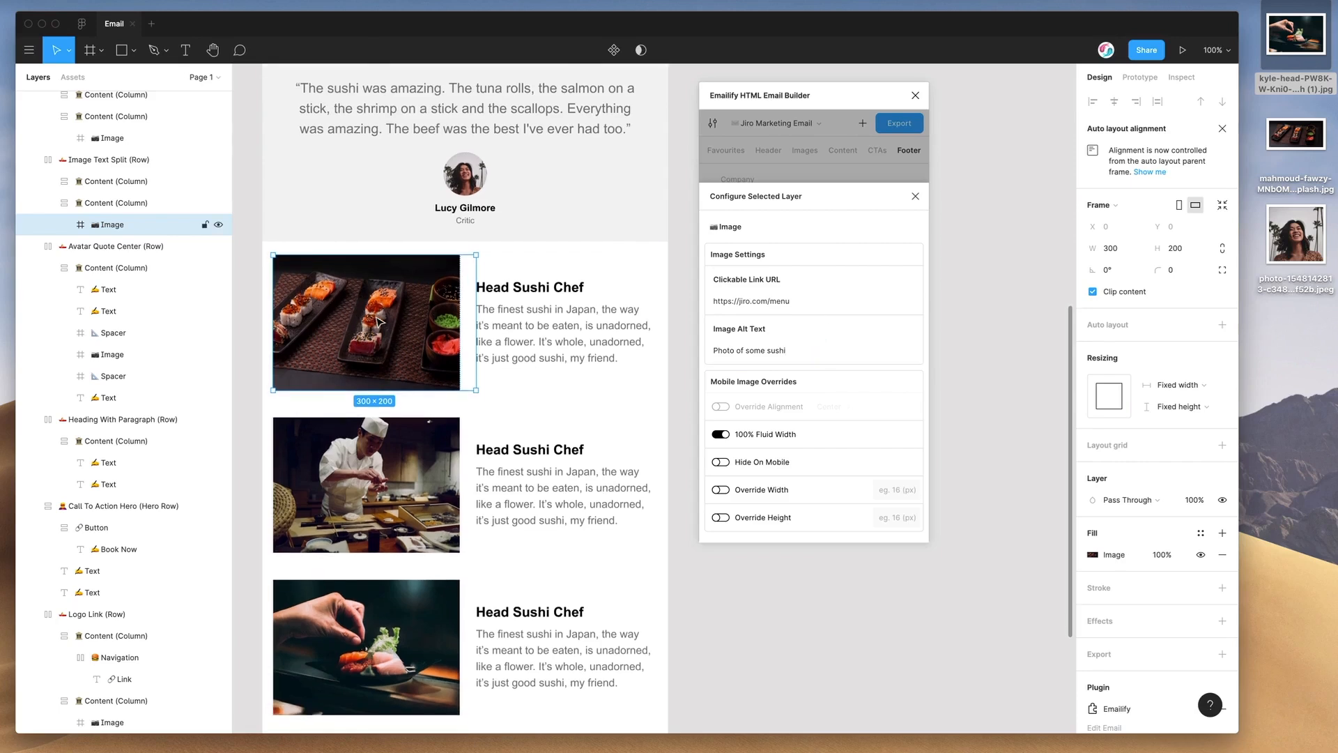
scroll(380, 321, down, 1)
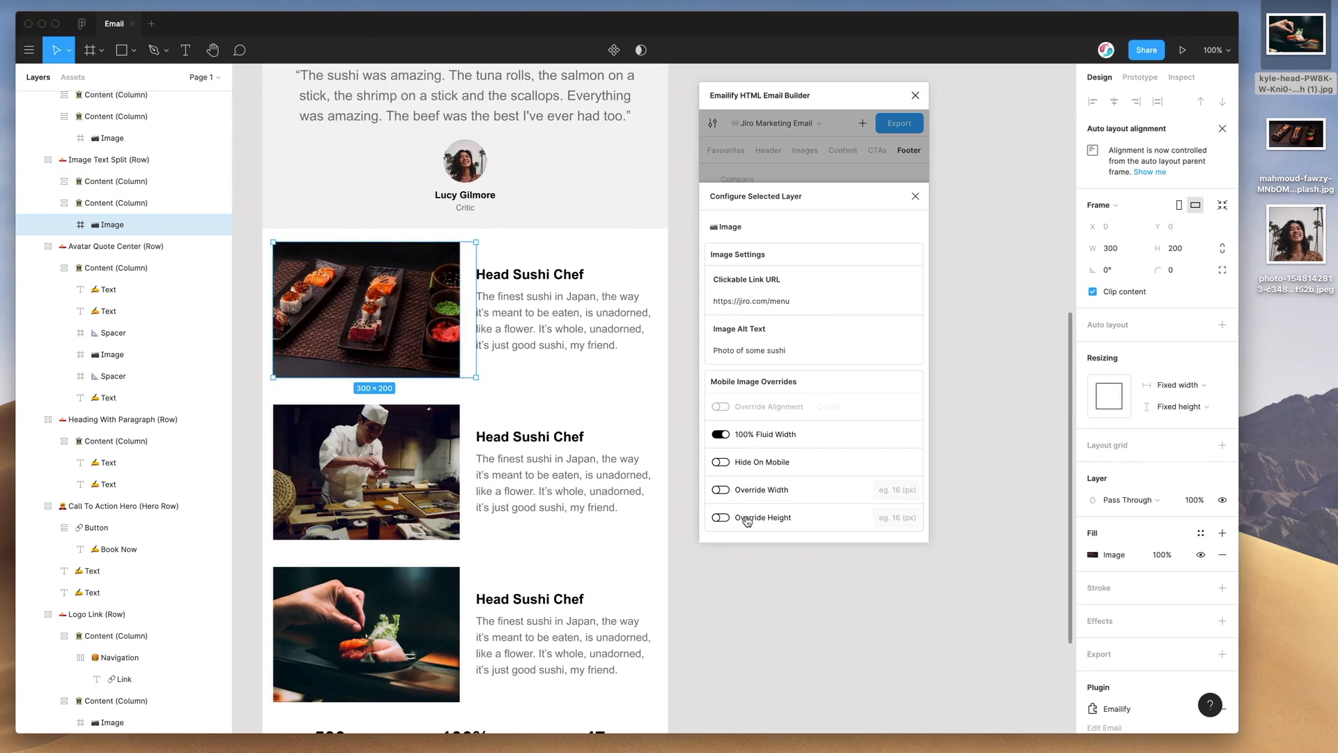
scroll(341, 275, up, 2)
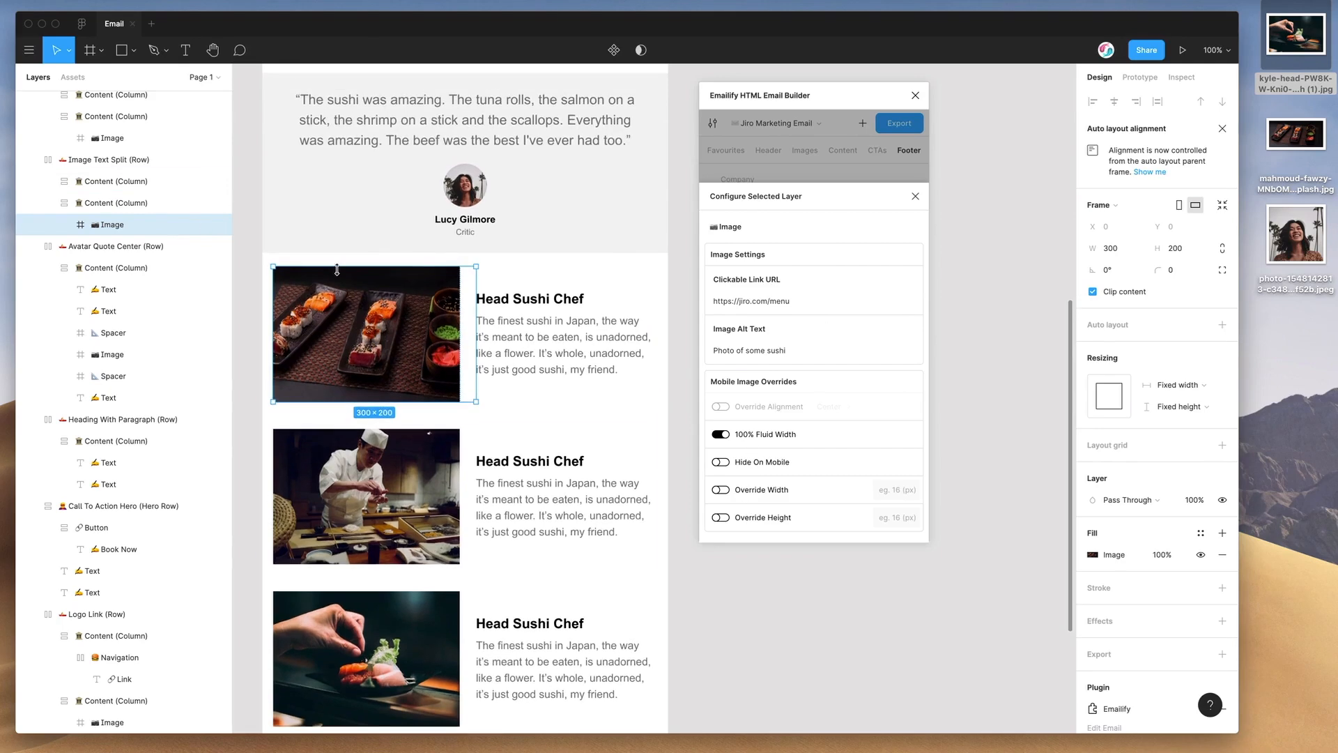
scroll(402, 352, up, 1)
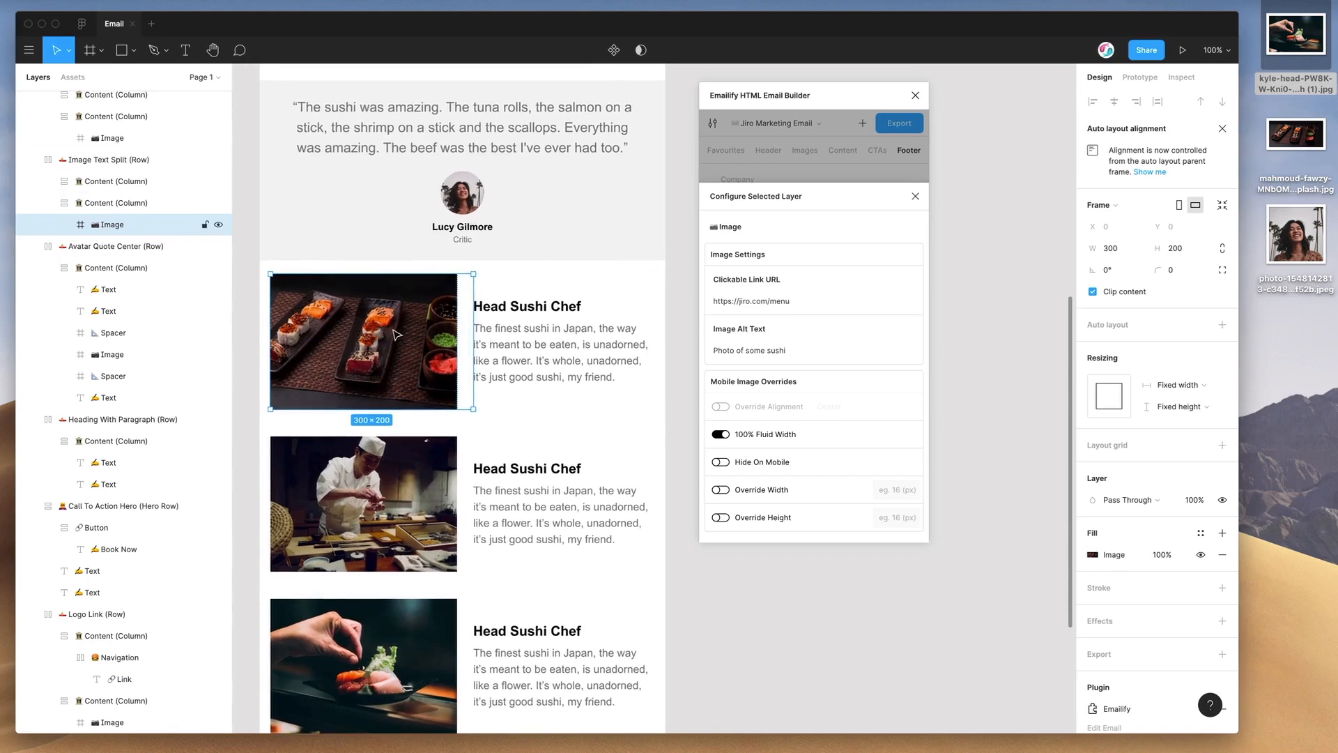
click(750, 494)
click(753, 520)
click(899, 490)
text(150)
key(Tab)
text(100)
key(Return)
scroll(391, 339, down, 1)
click(751, 434)
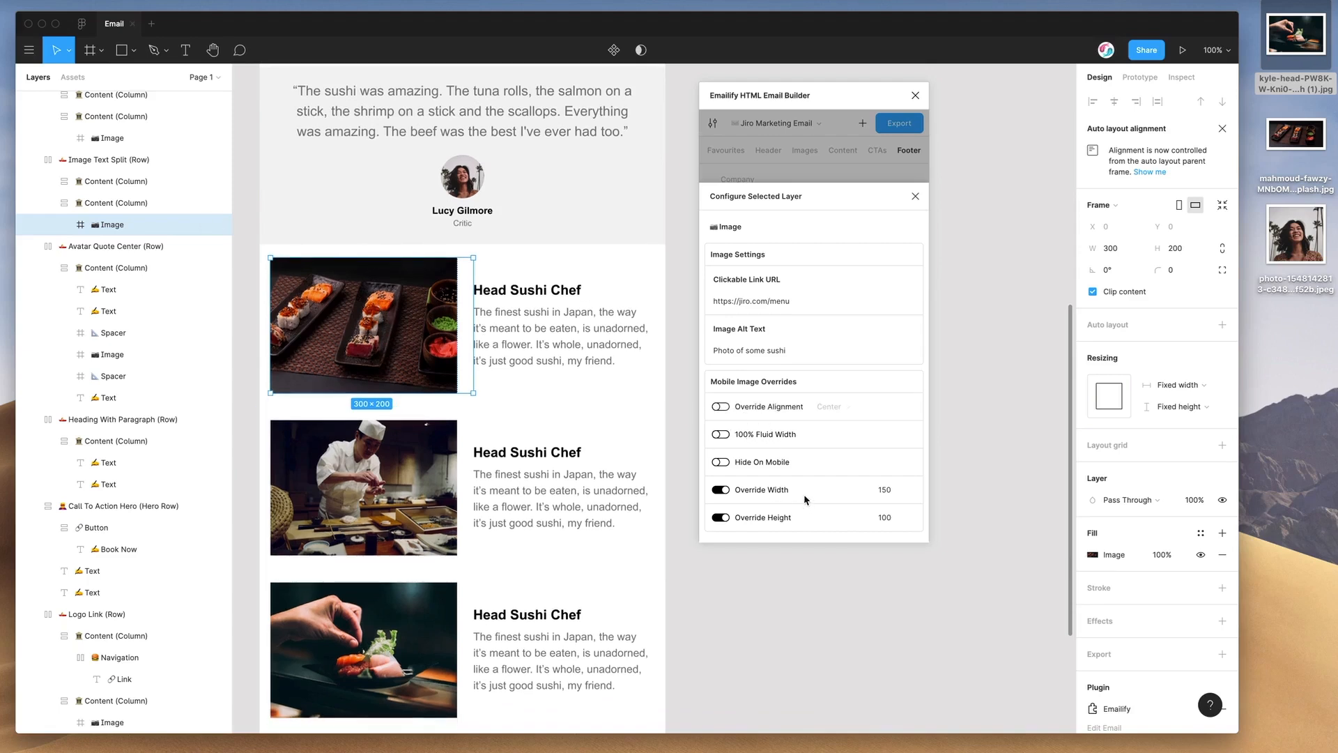
- Override the sushi image's mobile alignment and set it to Right
click(758, 411)
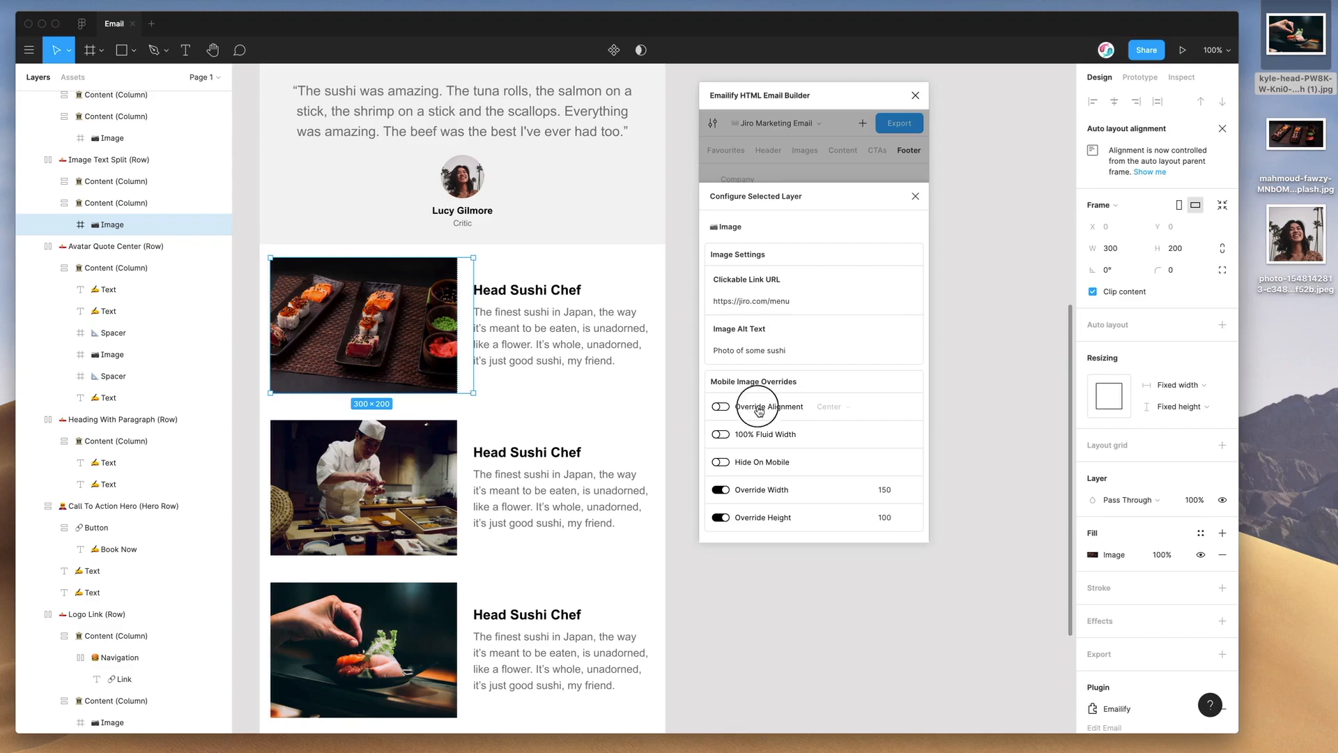
click(853, 410)
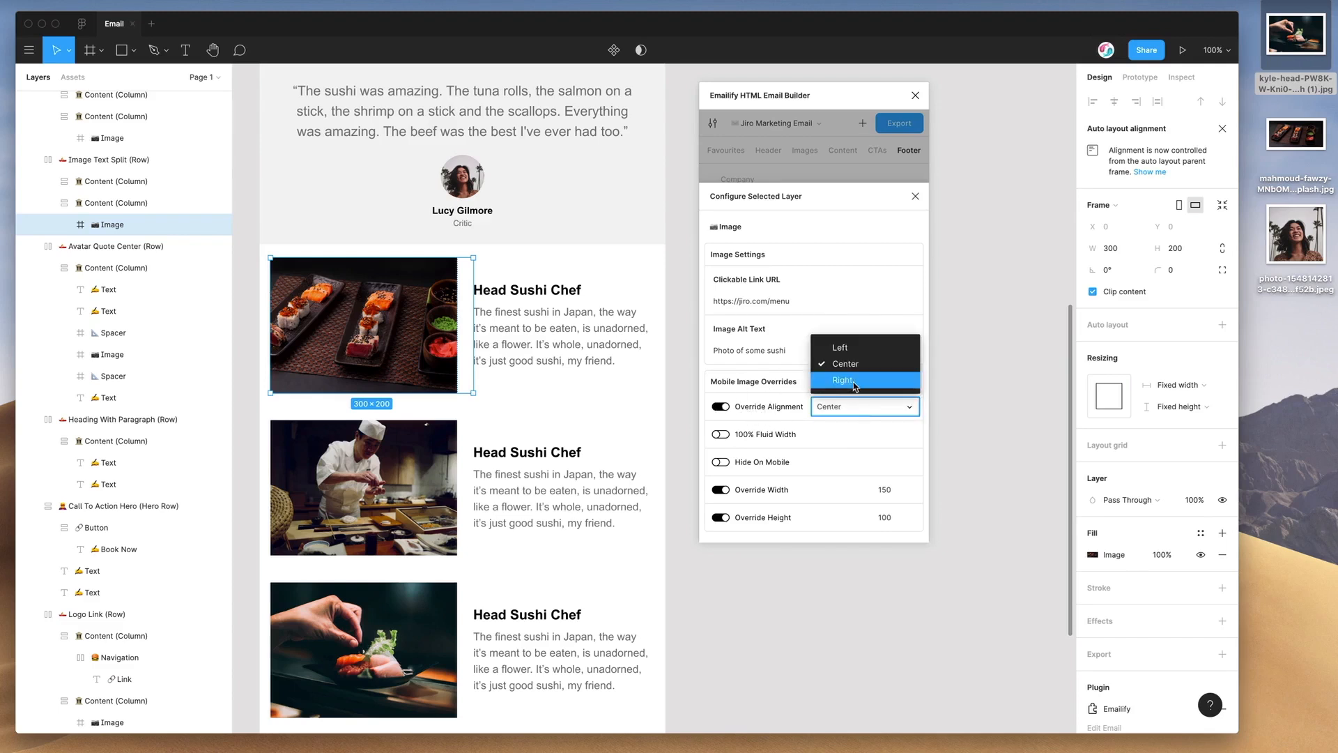
click(855, 384)
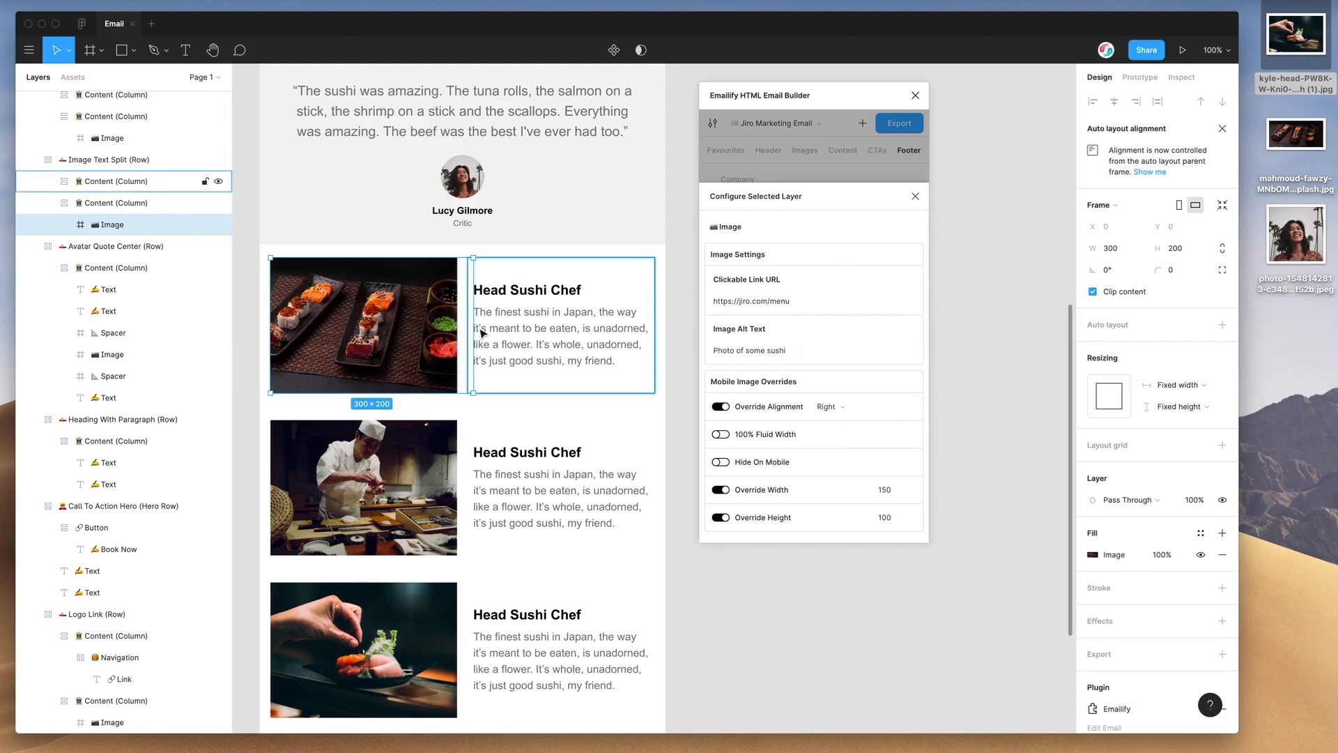
- Select the chef image in the middle Image Text Split row and review its mobile image overrides
scroll(433, 335, down, 1)
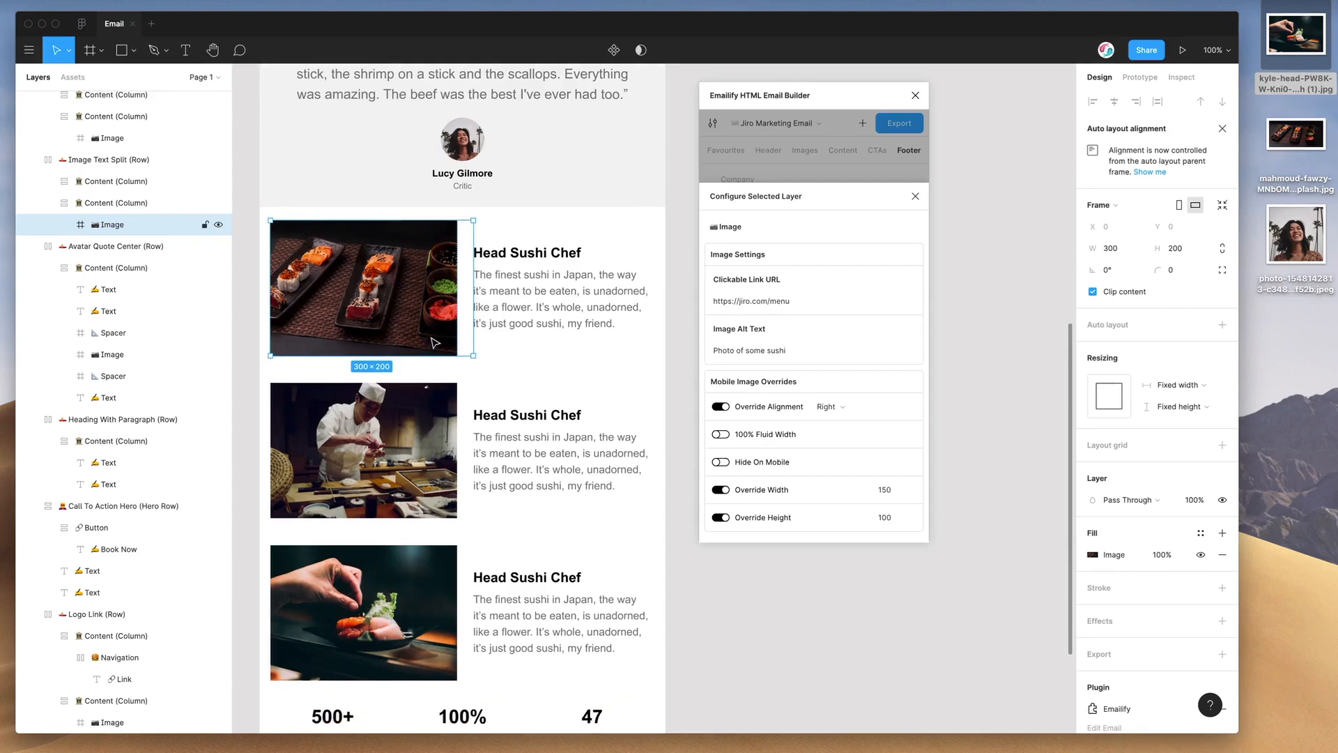
scroll(431, 341, down, 3)
click(423, 364)
click(418, 362)
click(738, 435)
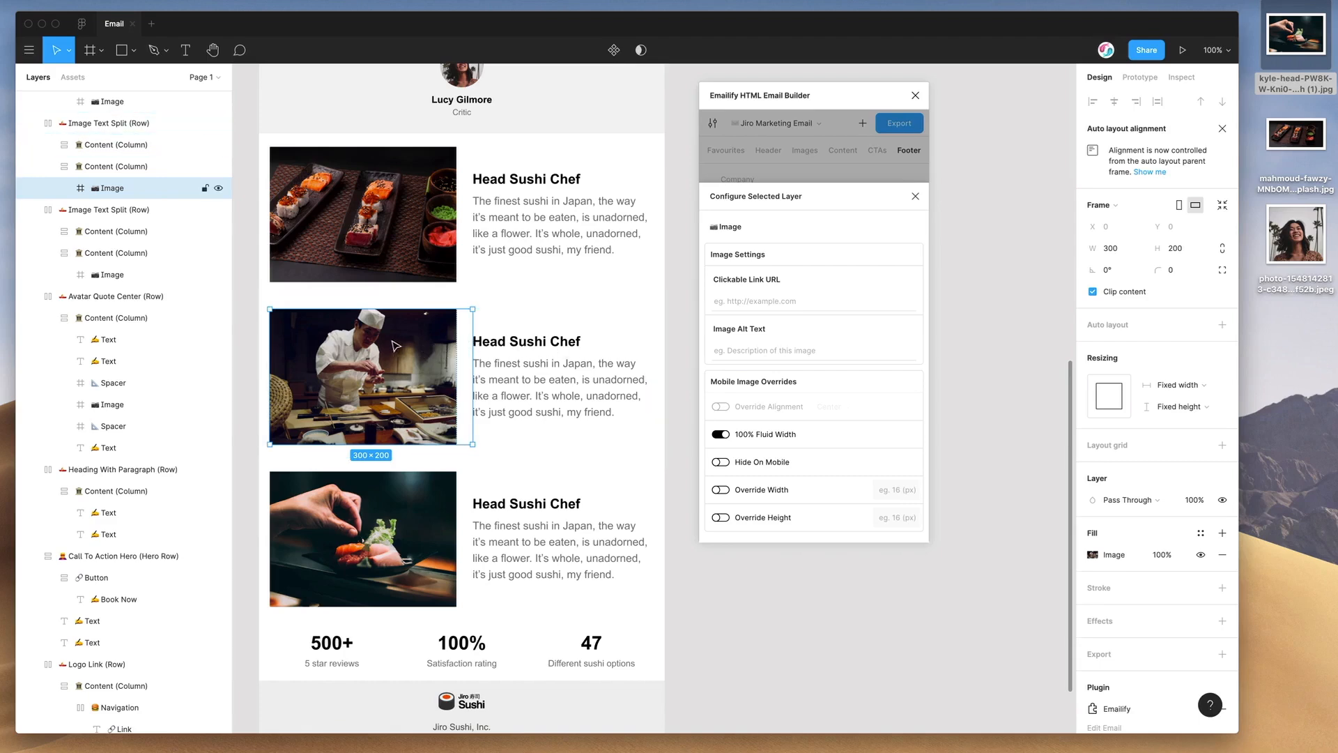
scroll(396, 370, down, 2)
scroll(418, 390, up, 3)
- Review the column and row overrides of the middle Image Text Split row, followed by those of the Stats row
click(530, 373)
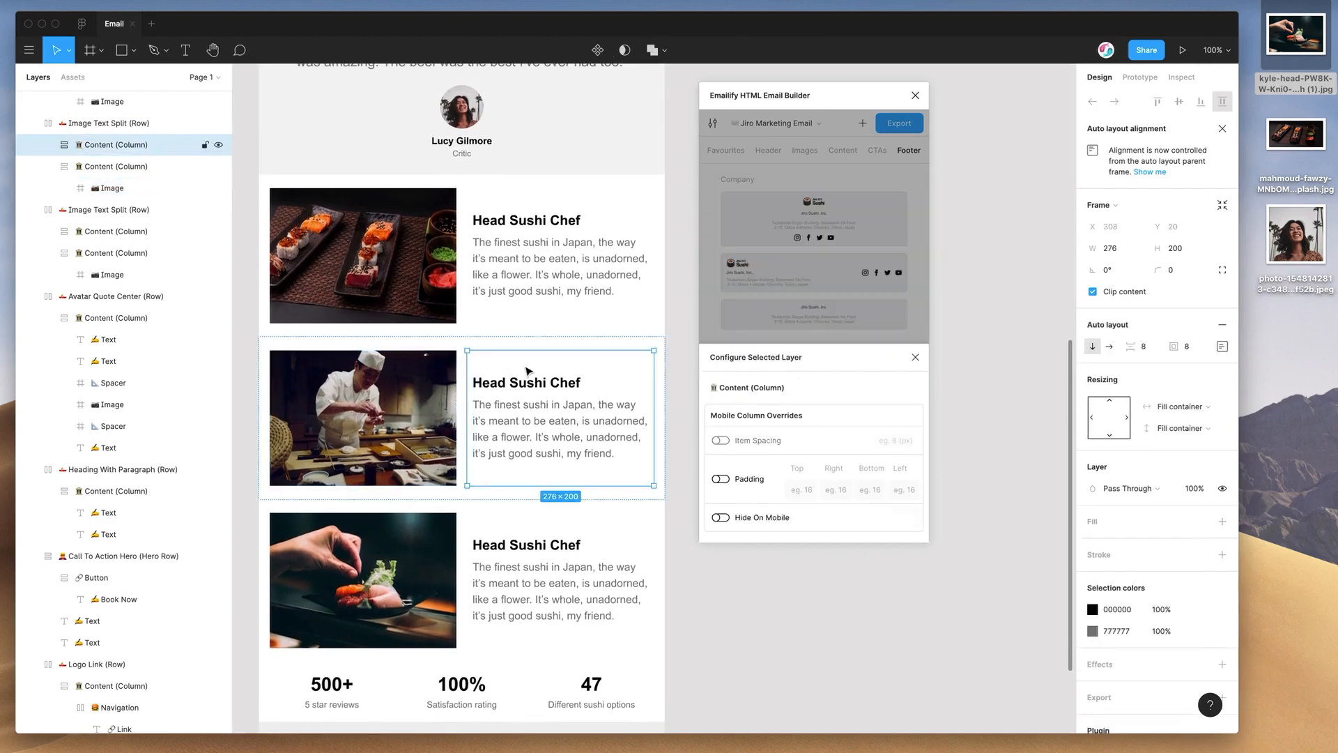
click(499, 341)
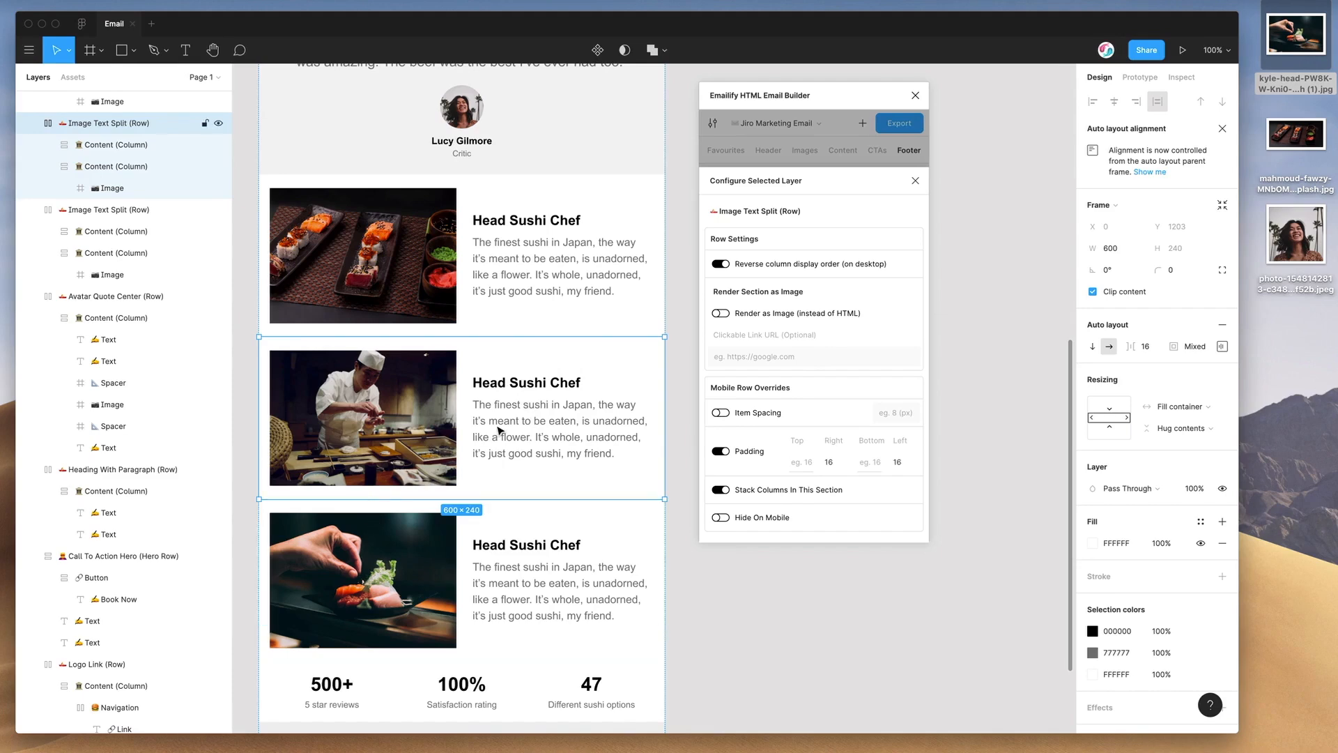
scroll(561, 416, down, 1)
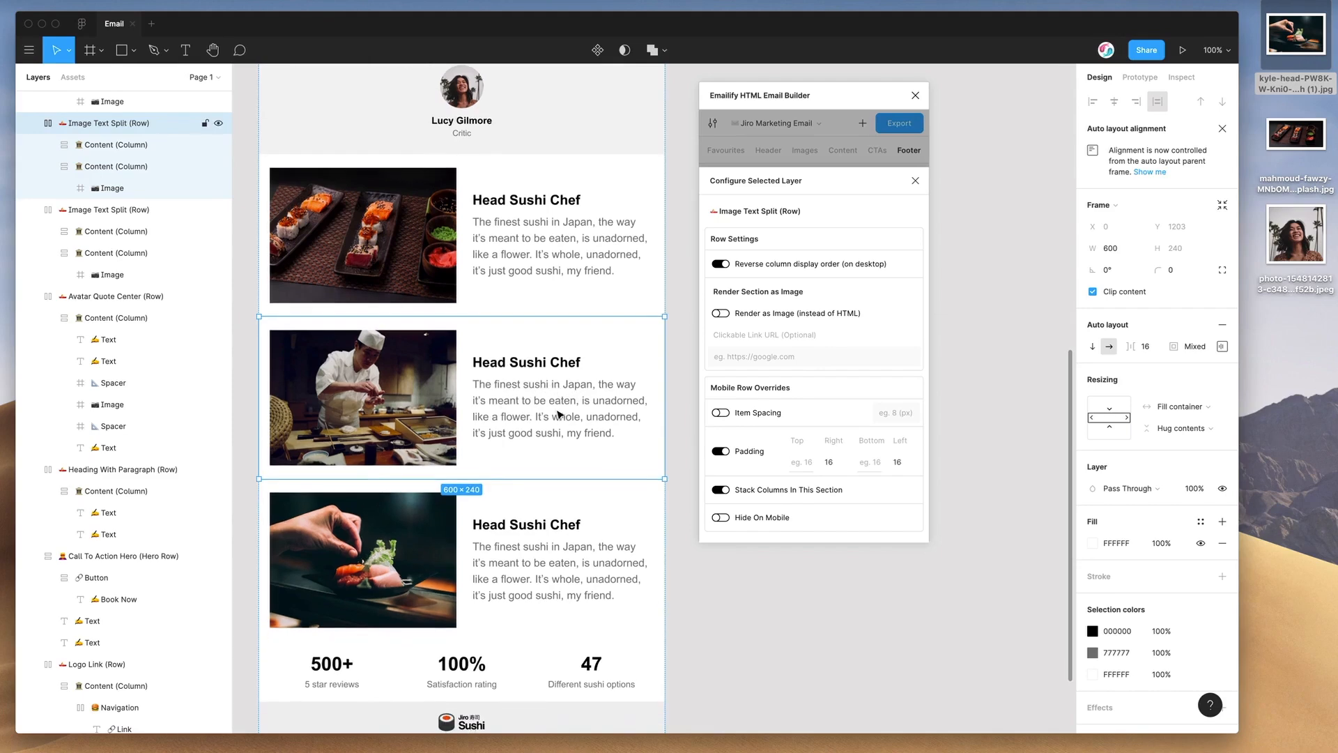
scroll(604, 398, down, 5)
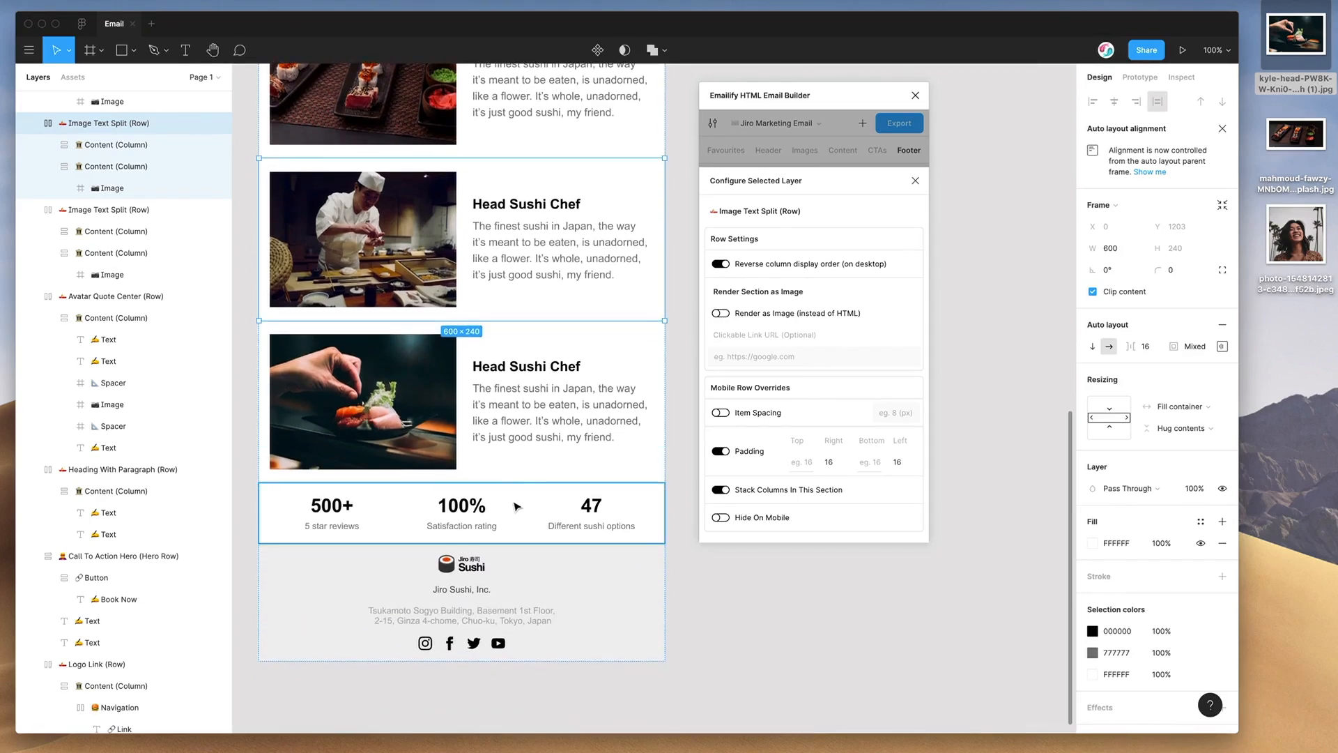
click(514, 509)
scroll(507, 508, up, 20)
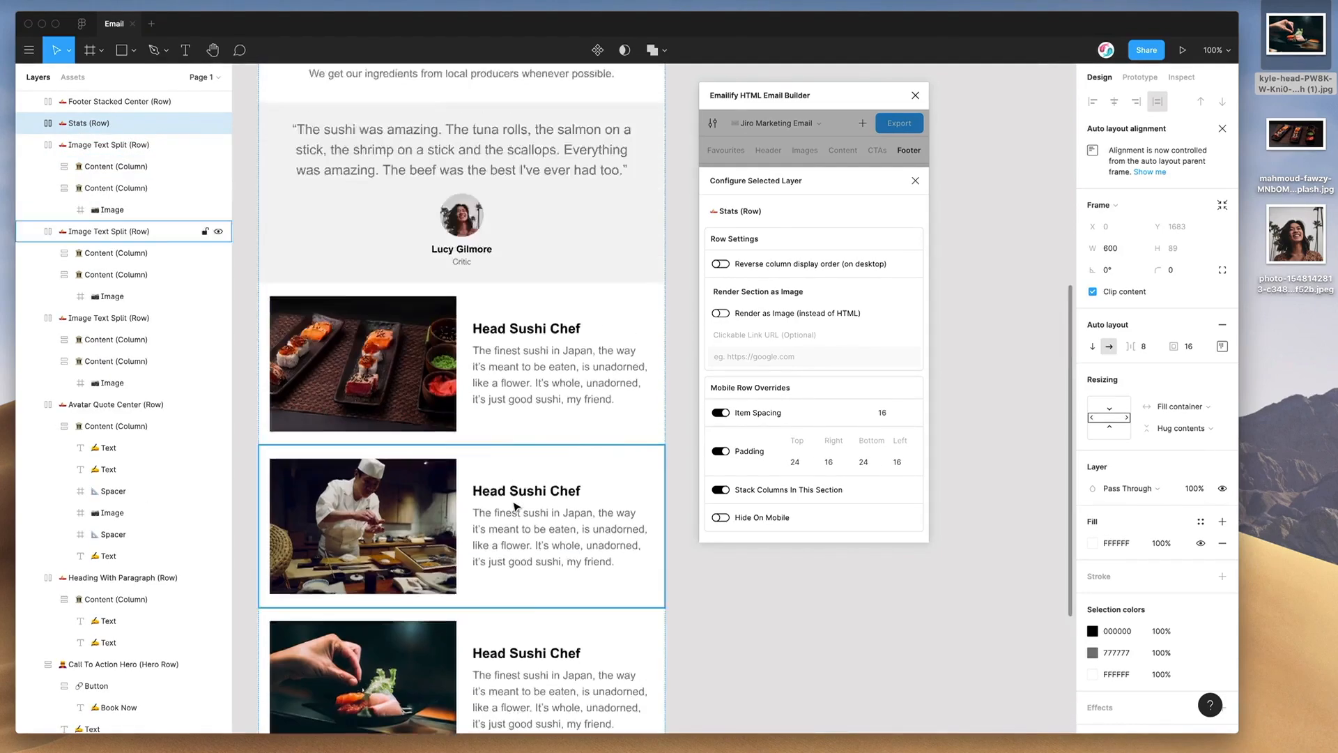
- Examine the header's Logo Link row settings, including its mobile padding and column stacking overrides
click(514, 233)
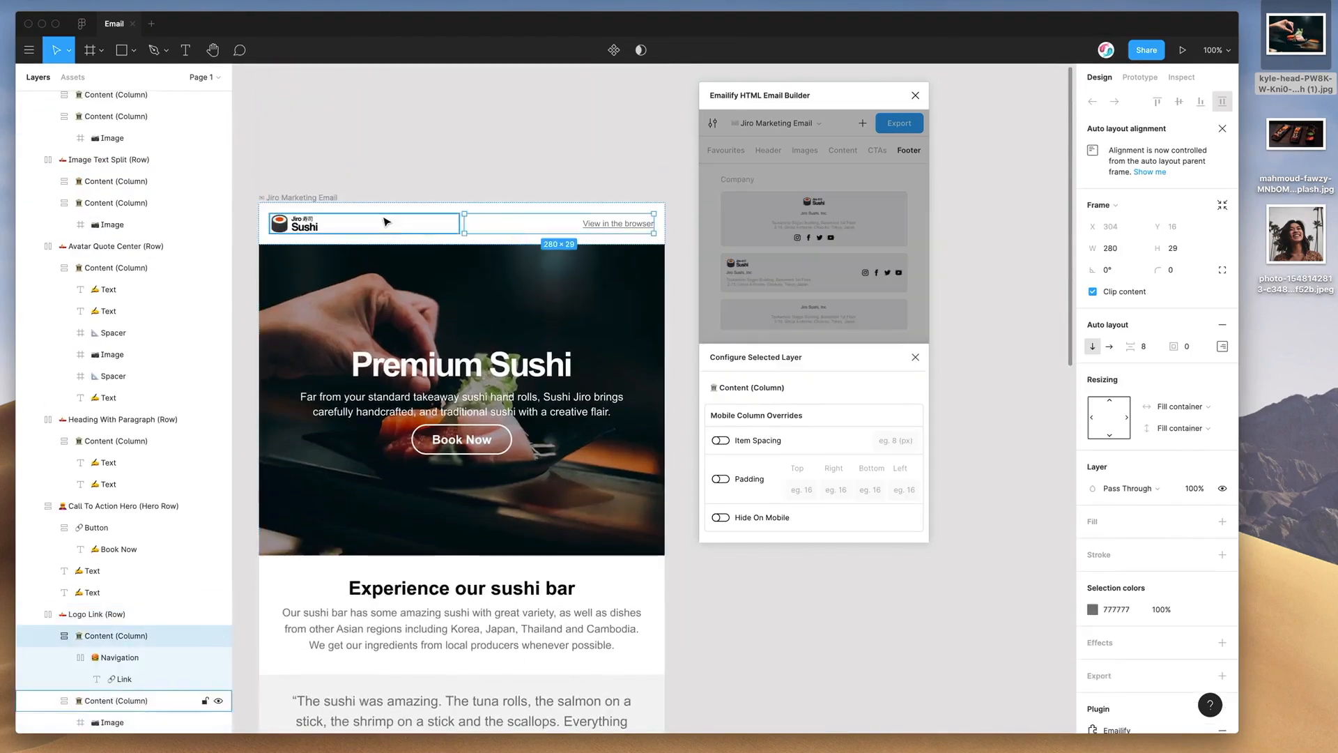
click(414, 204)
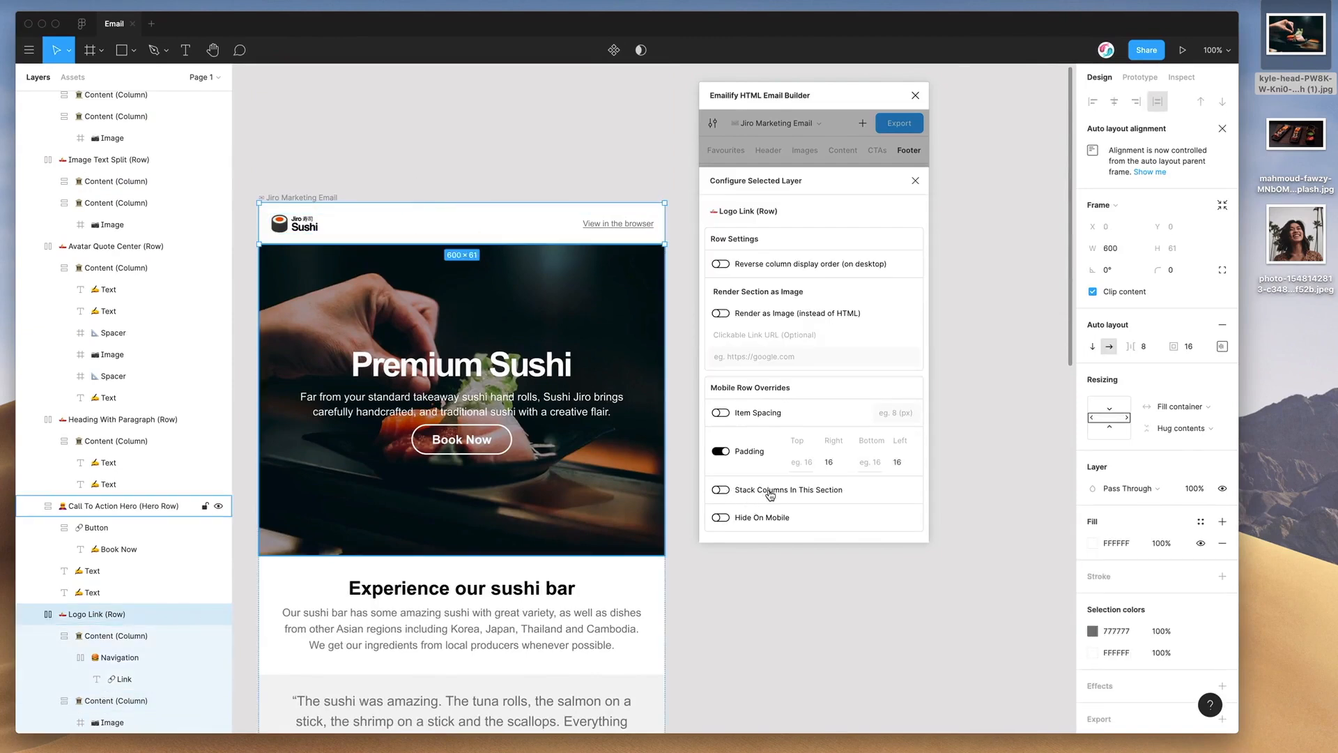
scroll(529, 376, down, 2)
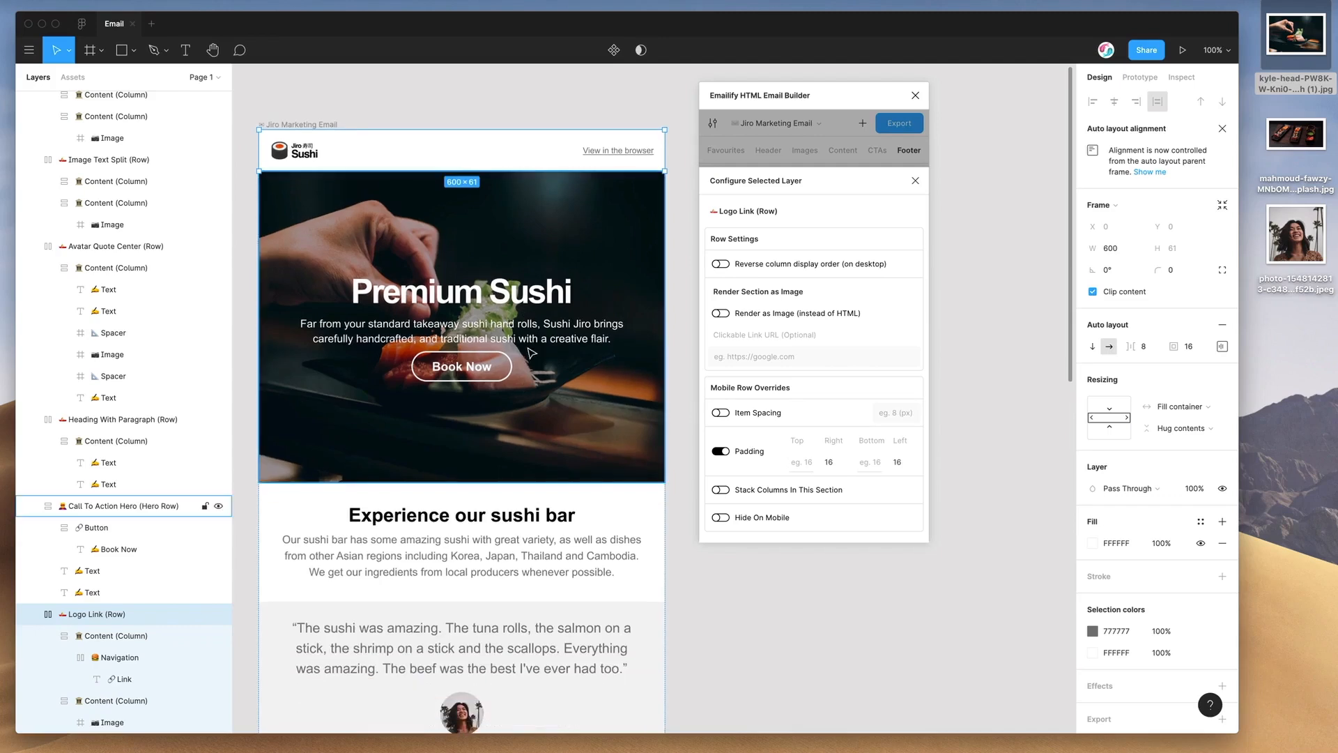
scroll(531, 354, up, 1)
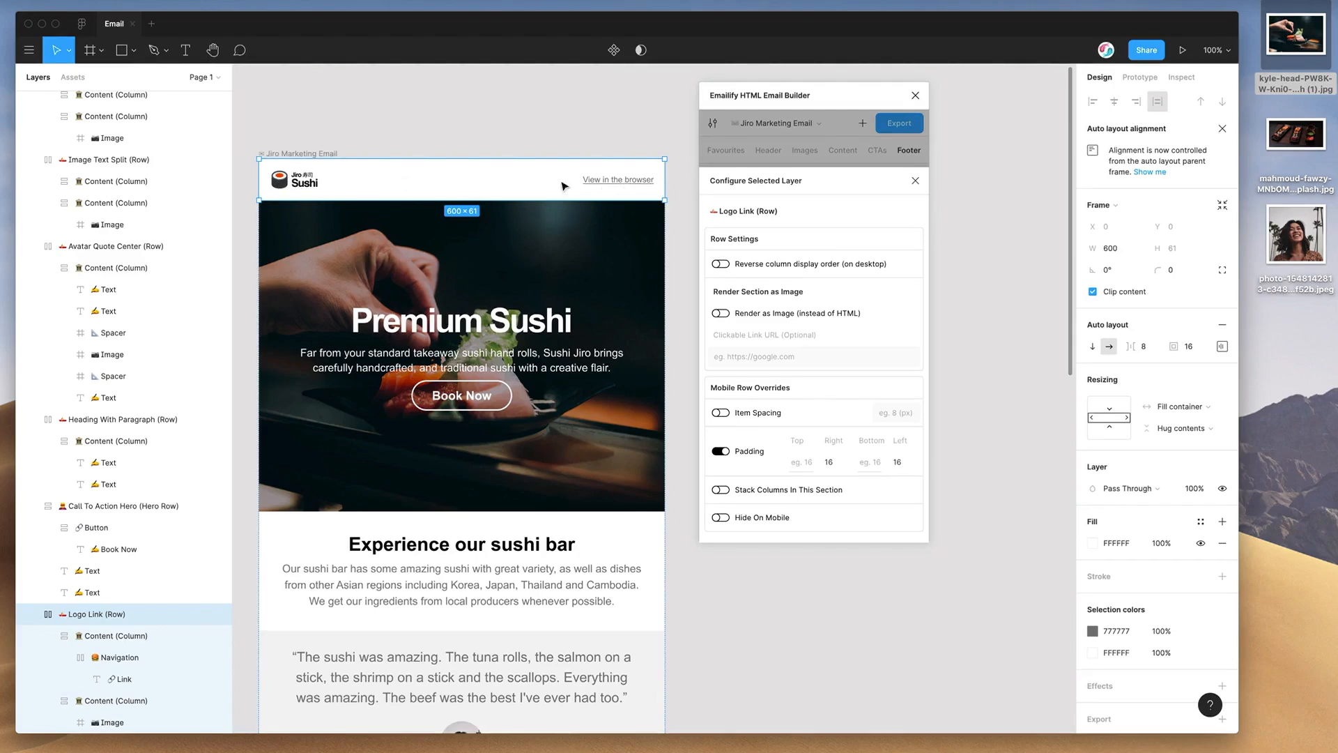
scroll(541, 187, down, 3)
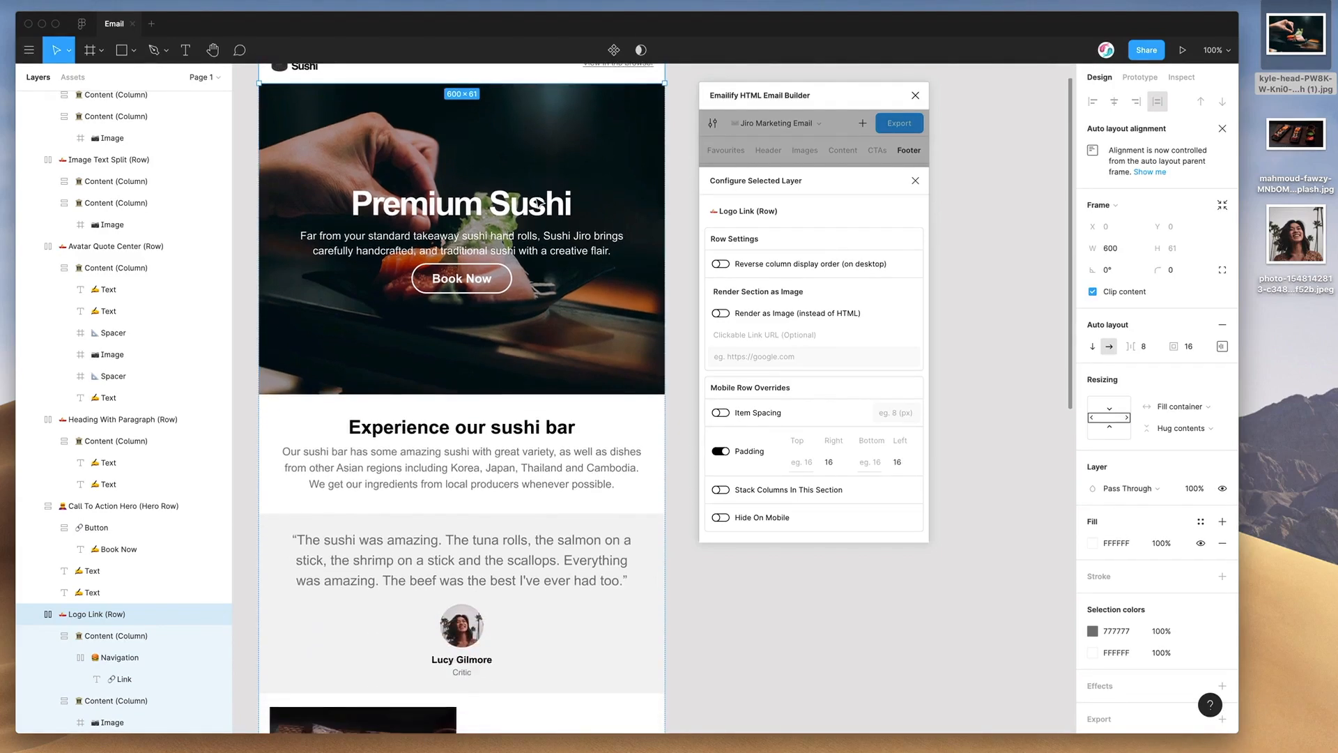
scroll(521, 104, up, 1)
- Set the Stats row to render as an image instead of HTML
scroll(491, 129, down, 8)
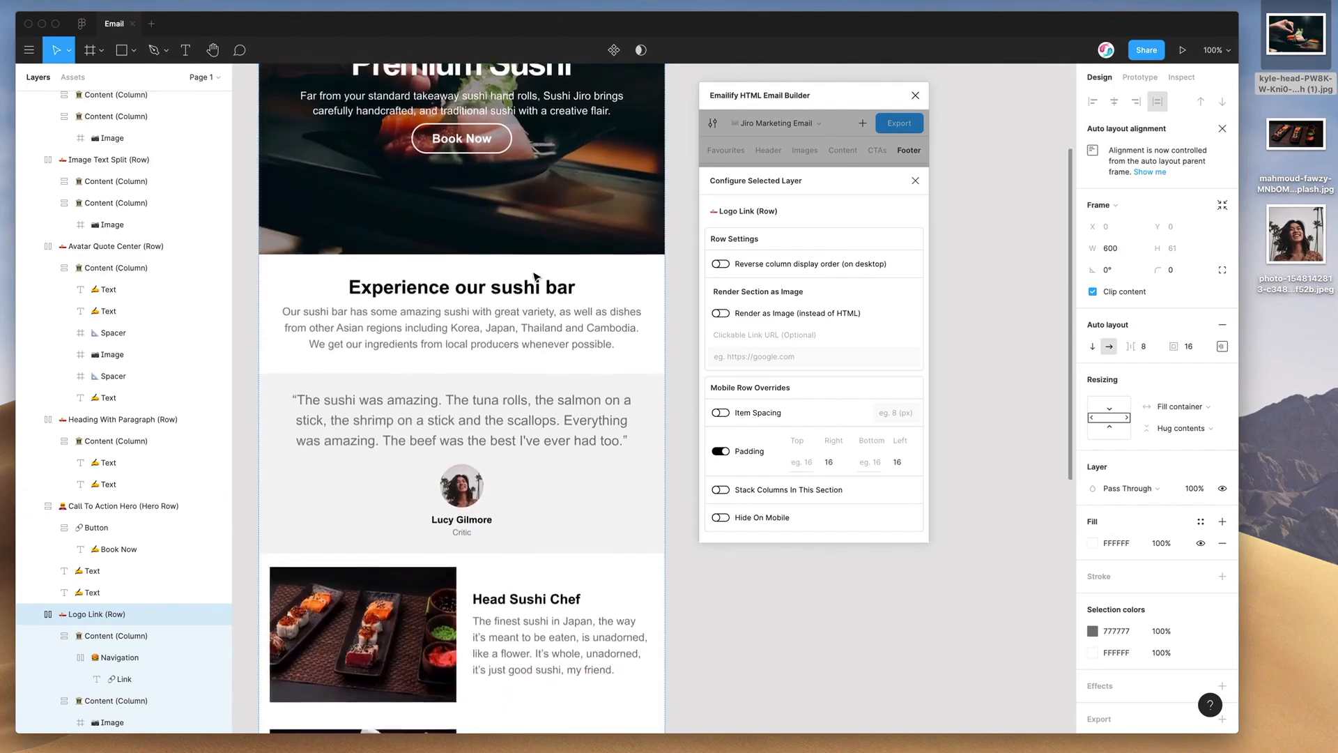
scroll(543, 286, down, 11)
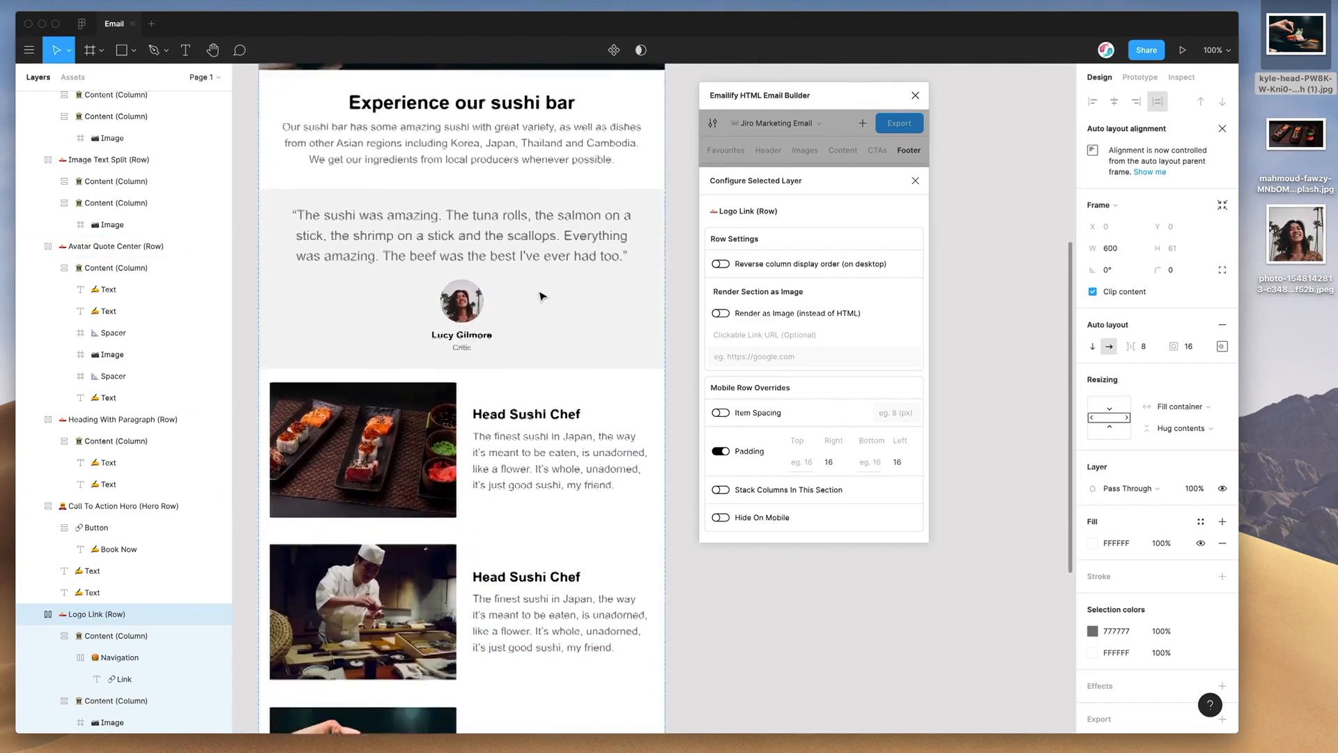
click(538, 514)
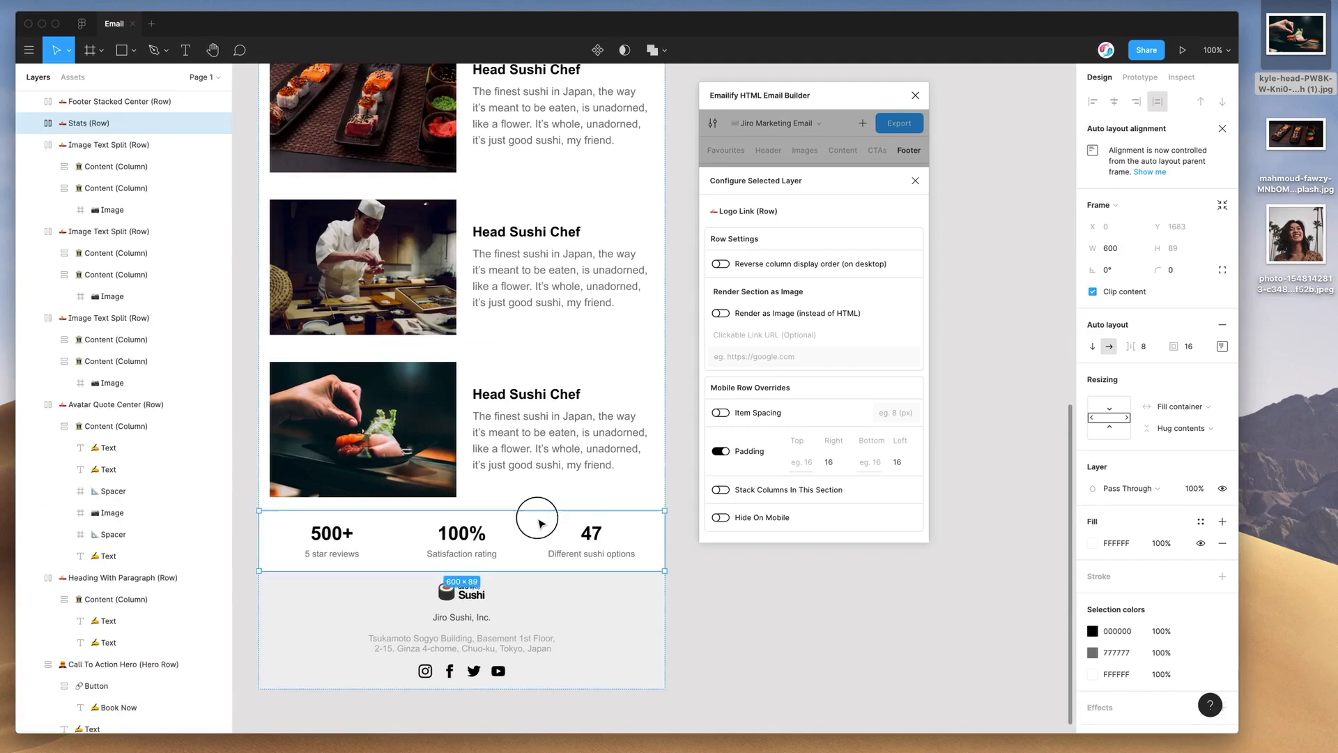
scroll(612, 429, down, 2)
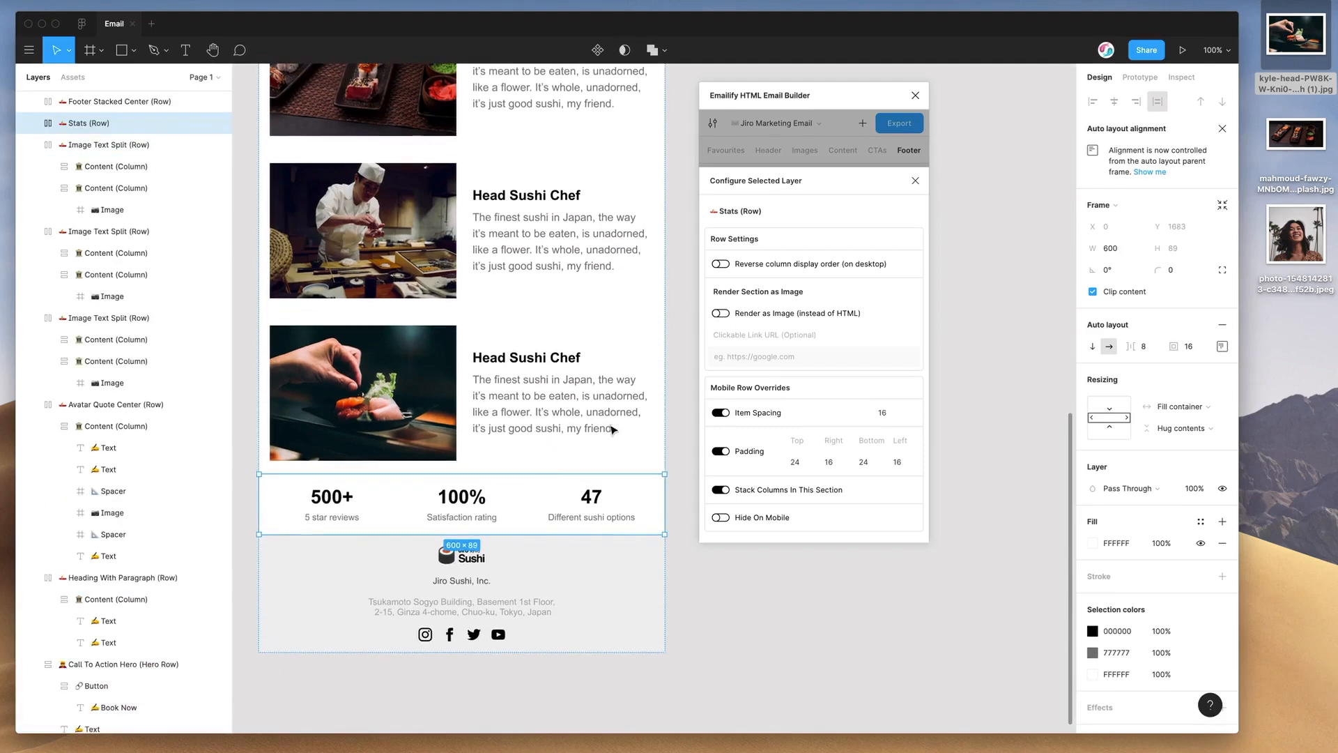
click(750, 317)
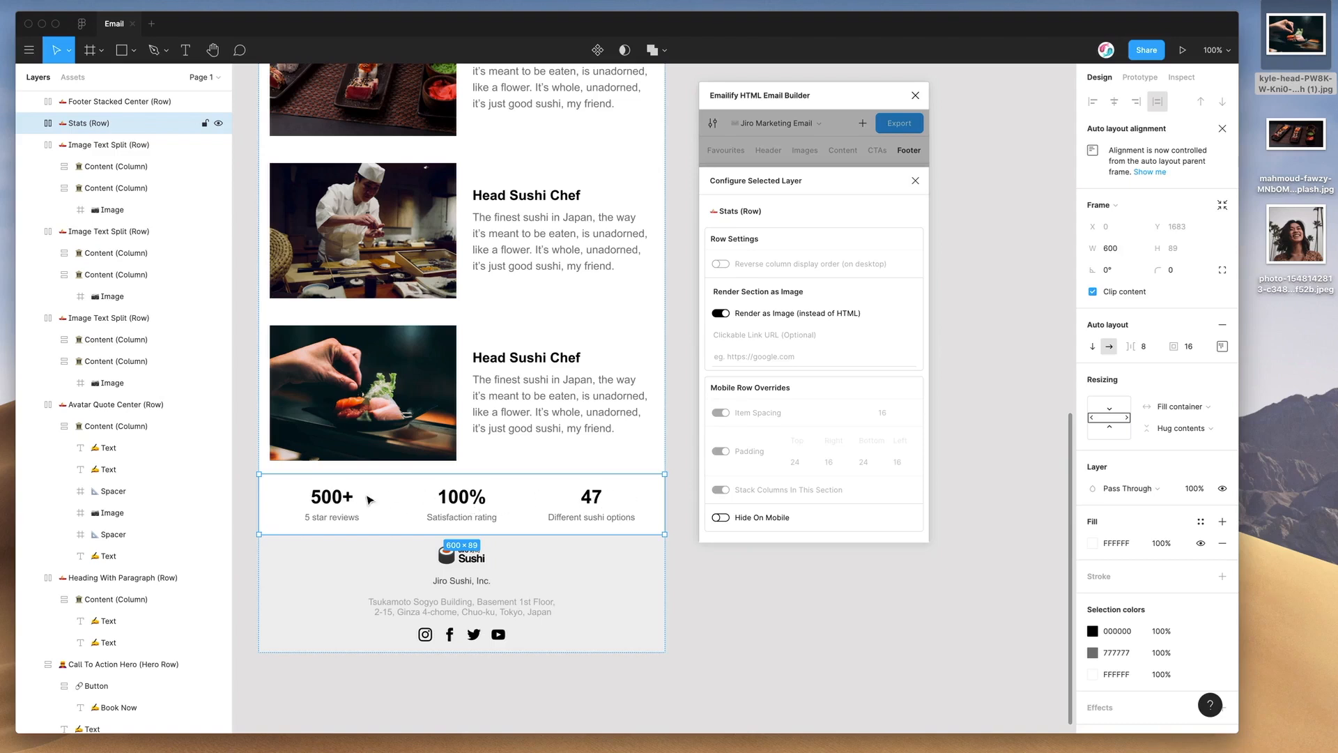
- Insert the Full Width image module from Emailify's Images collection into the email
scroll(460, 509, up, 1)
scroll(464, 522, up, 10)
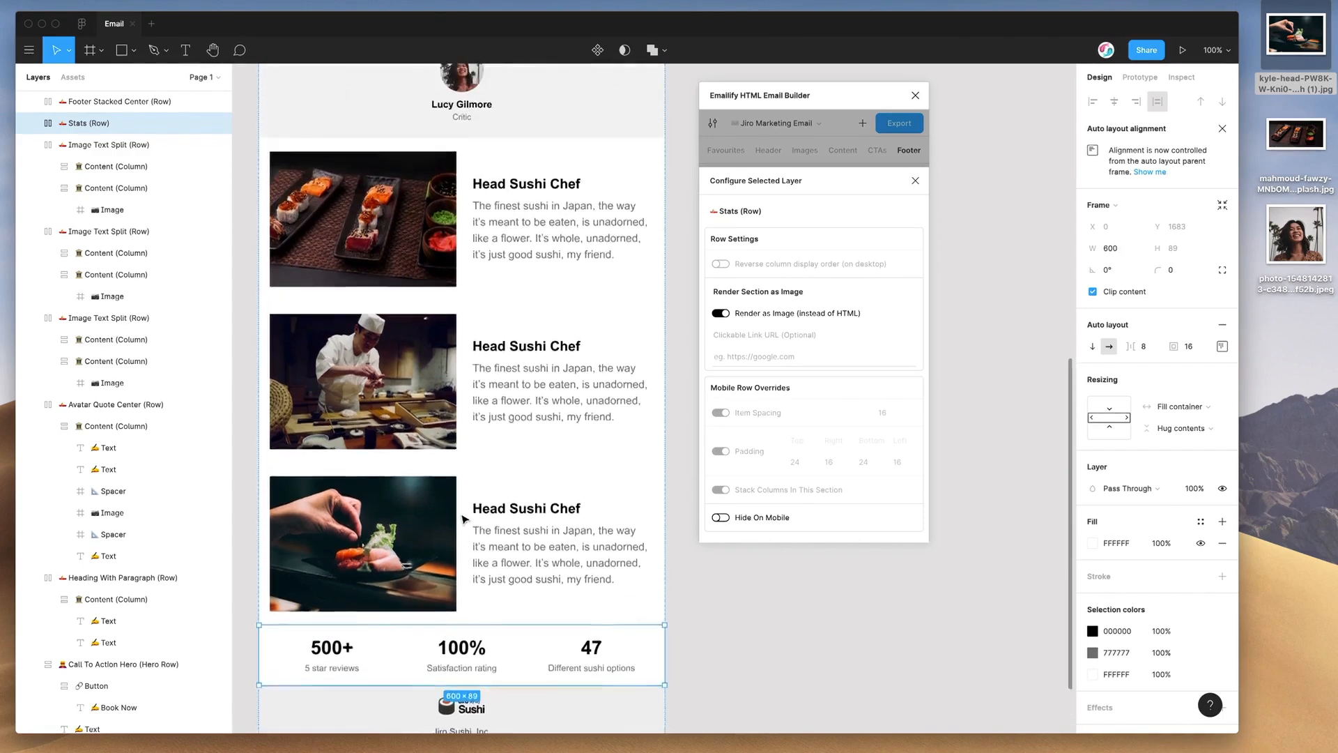
scroll(513, 414, up, 1)
click(513, 414)
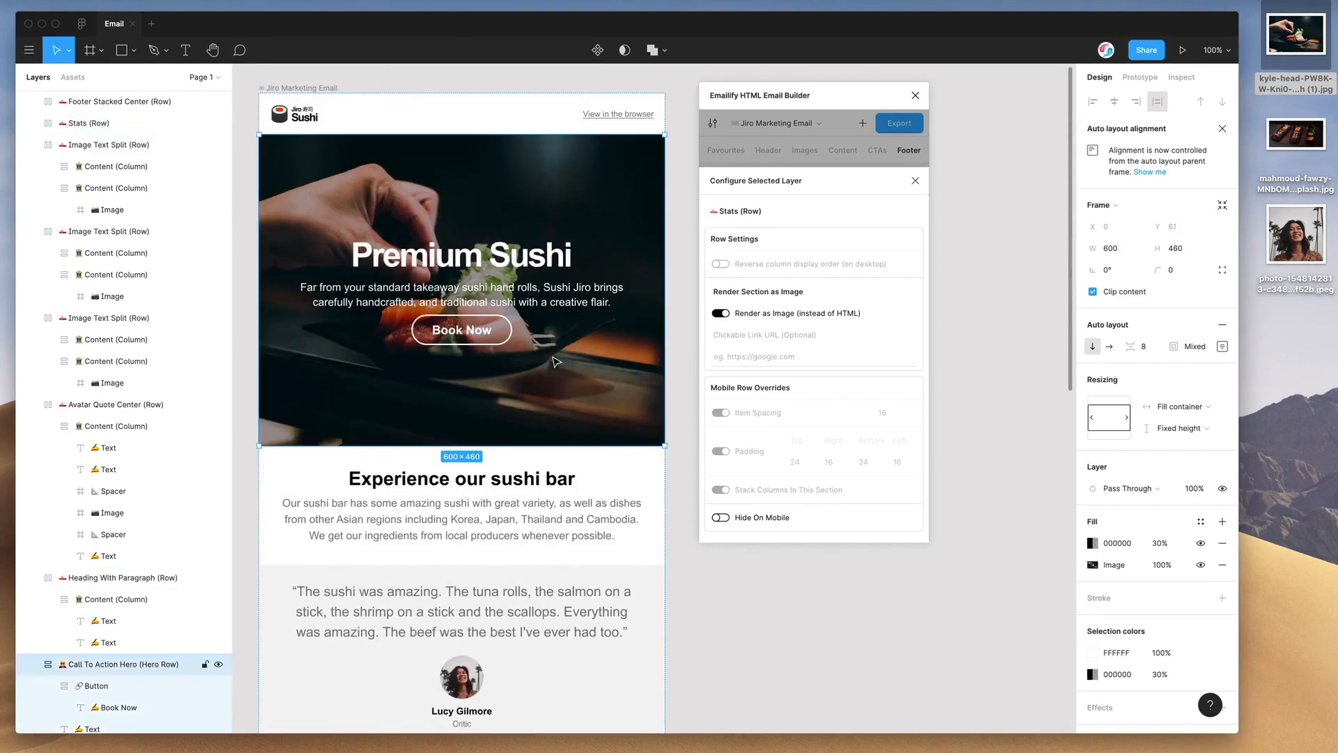
click(805, 201)
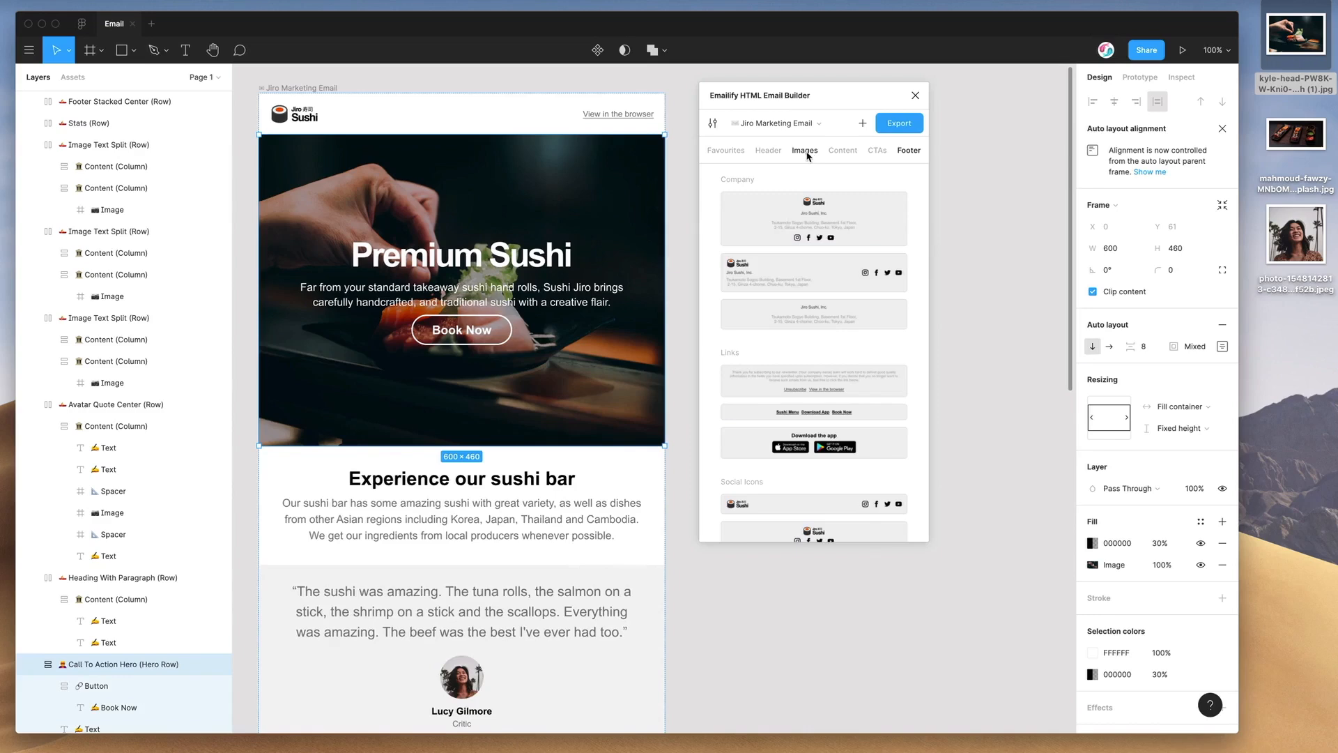
click(807, 153)
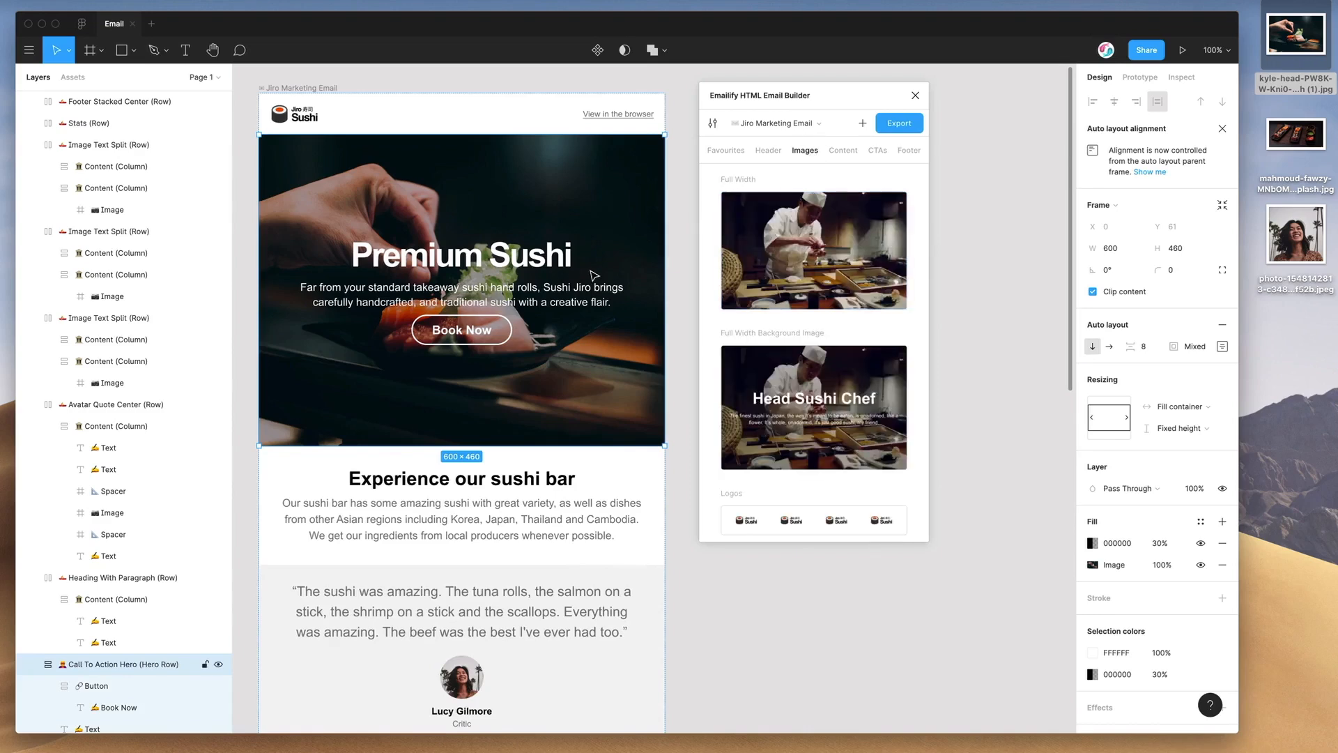
scroll(596, 278, down, 6)
scroll(593, 334, up, 4)
click(596, 359)
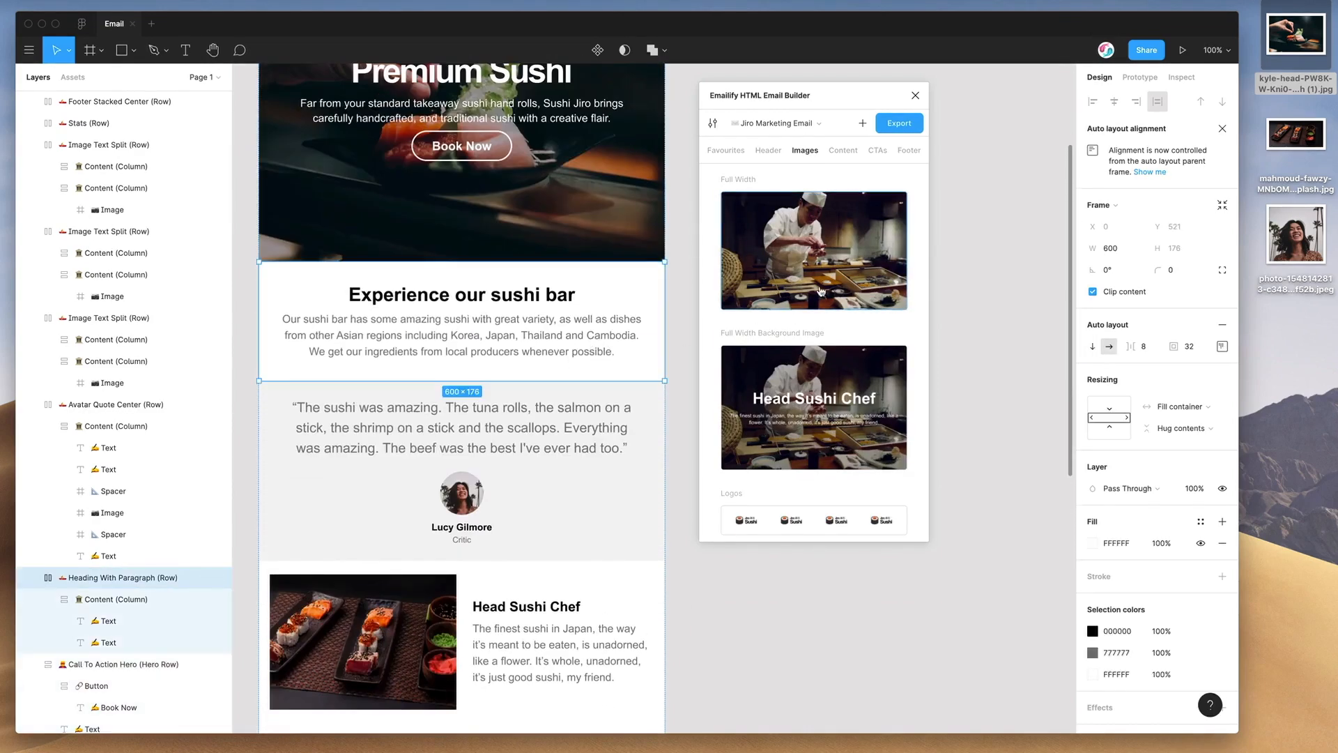
click(813, 300)
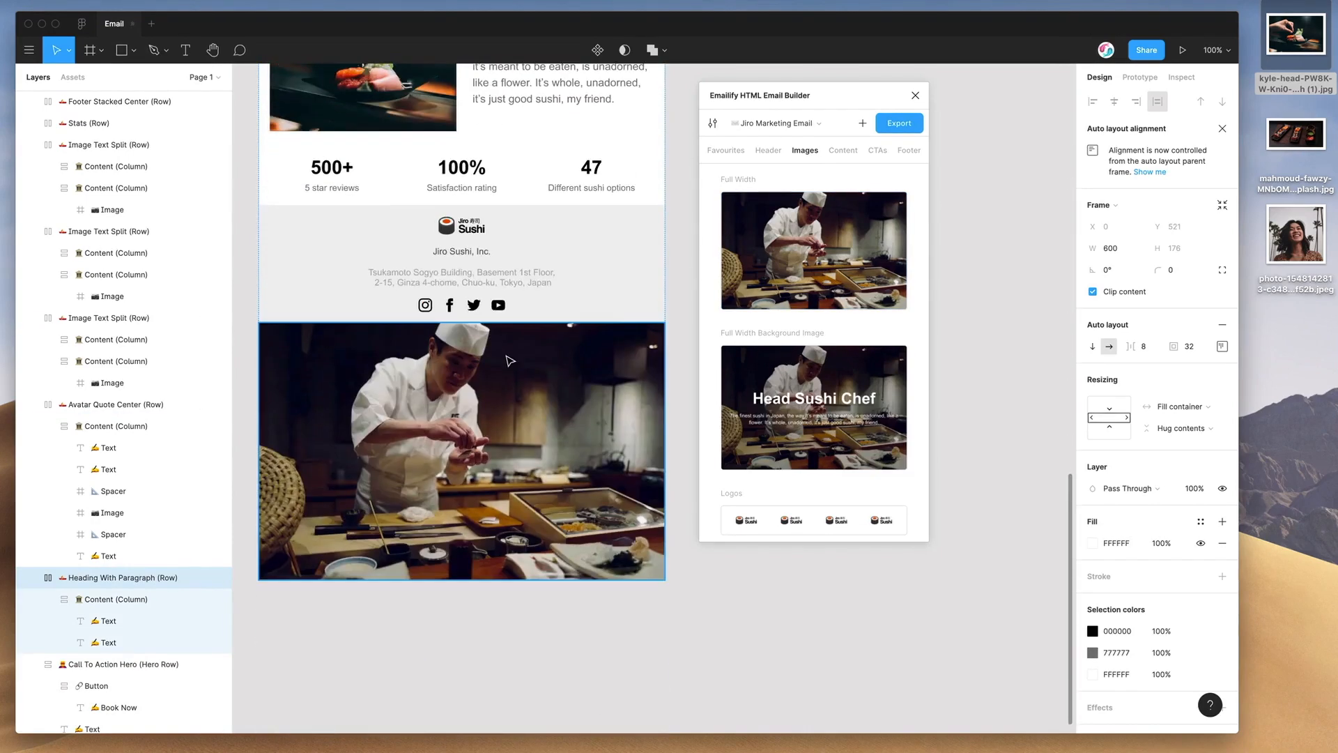
- Reorder the new full-width chef image row so it sits directly above the Stats row
scroll(510, 391, up, 2)
drag(513, 431, 544, 380)
scroll(544, 379, up, 3)
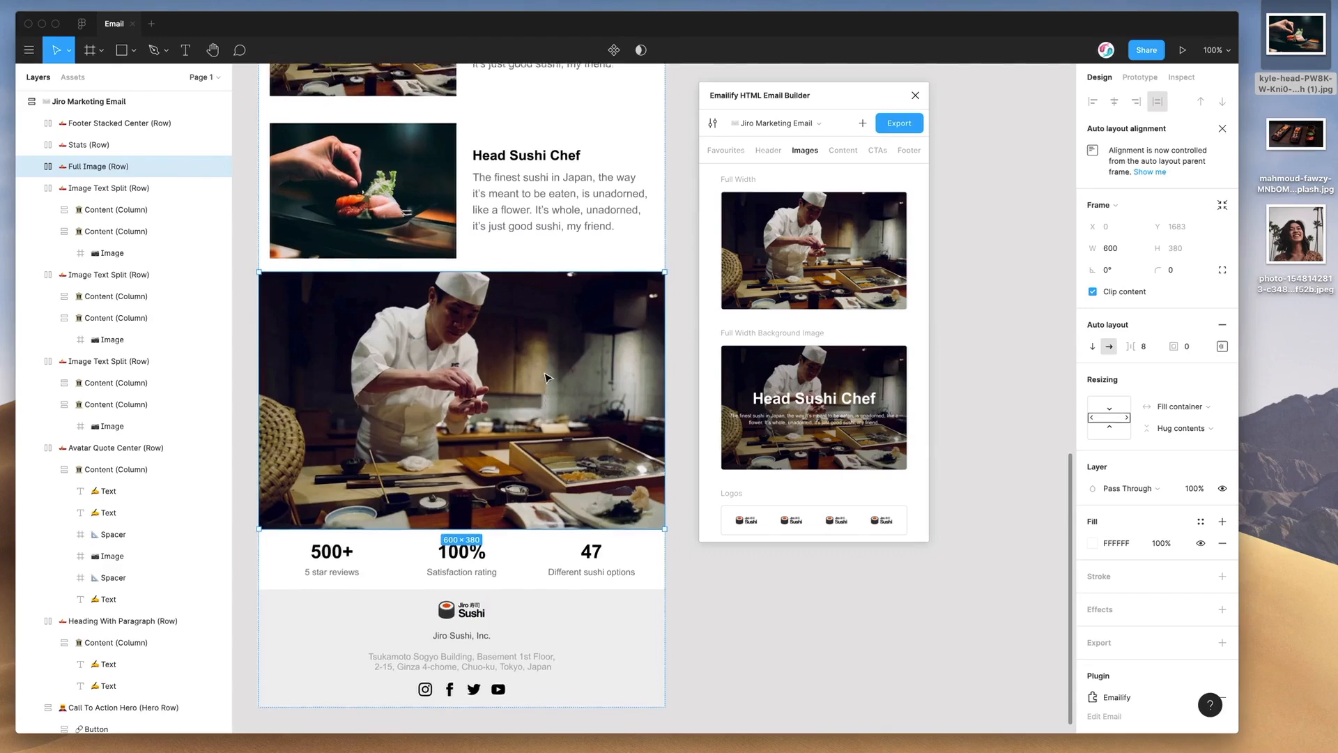
scroll(545, 377, up, 1)
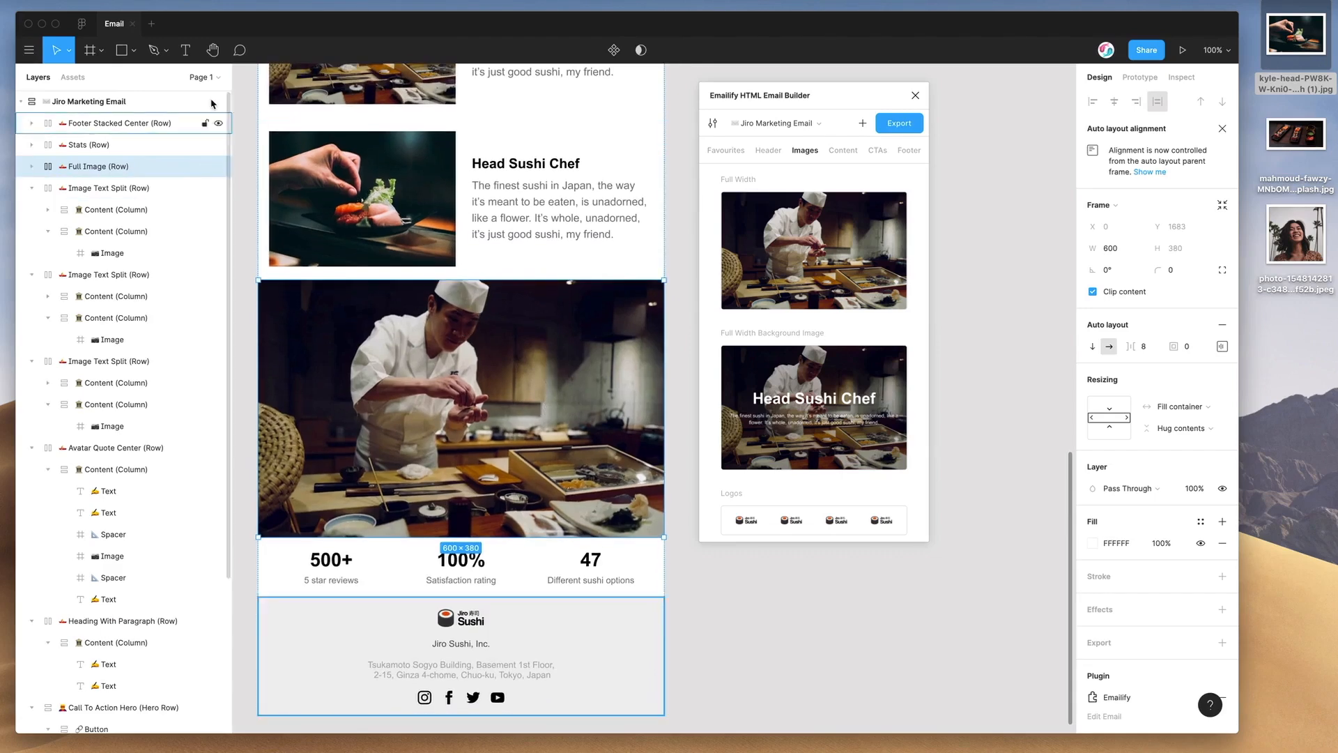
- Expand the Full Image row and add a text box about 355 by 123 px reading "Sushi Chef" inside its Image frame
click(31, 166)
click(47, 188)
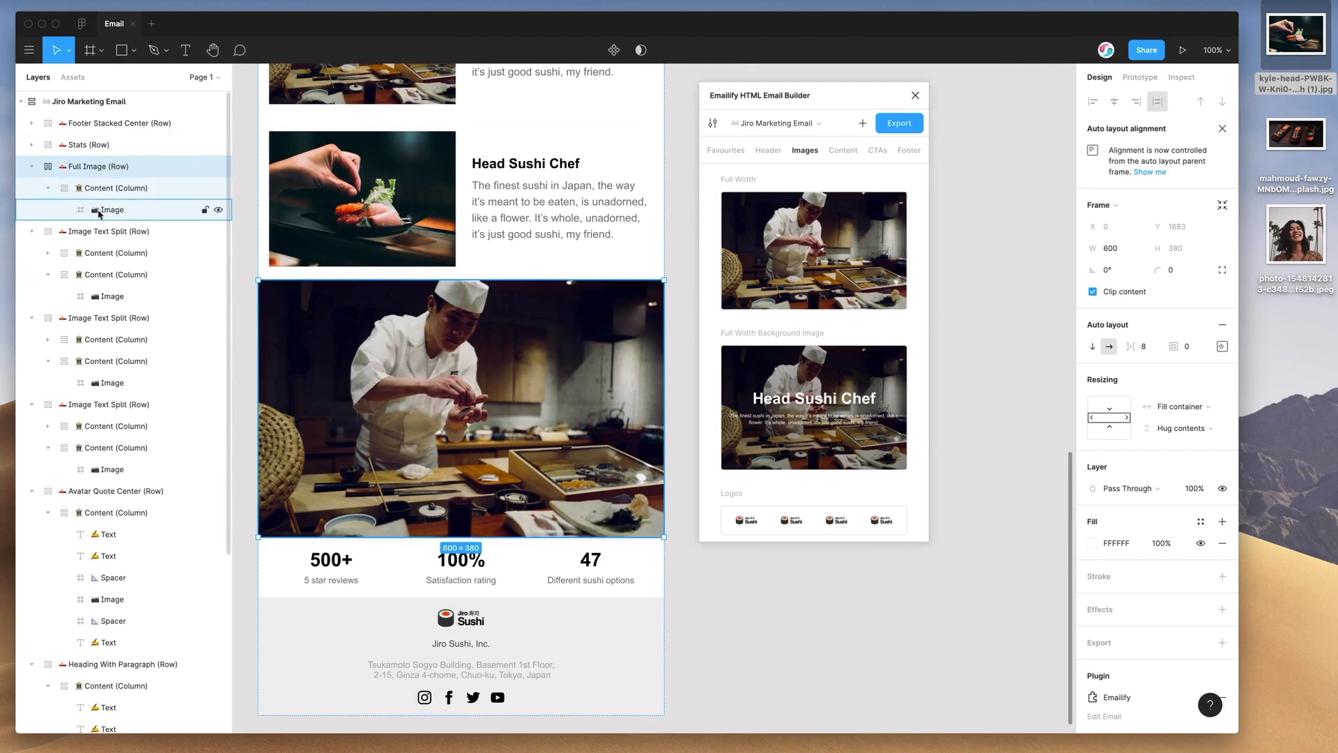
click(100, 211)
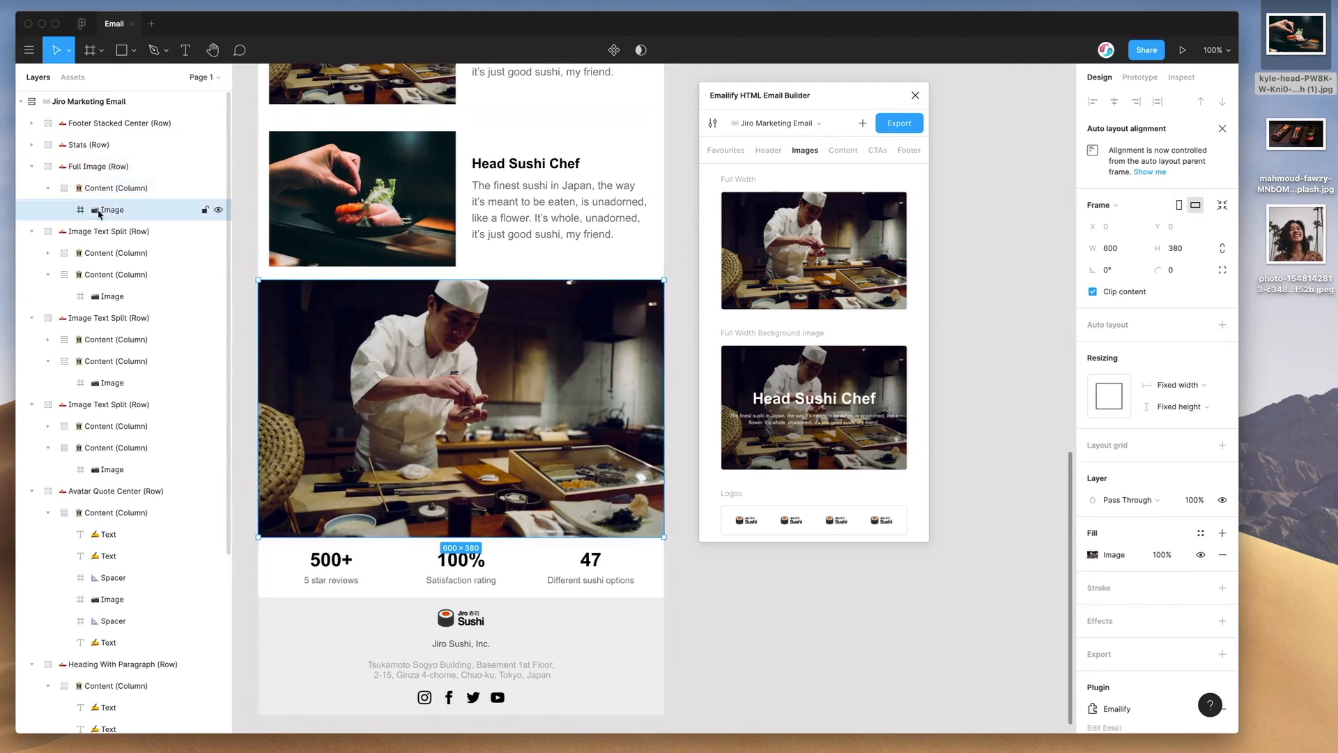
click(187, 55)
drag(303, 315, 543, 399)
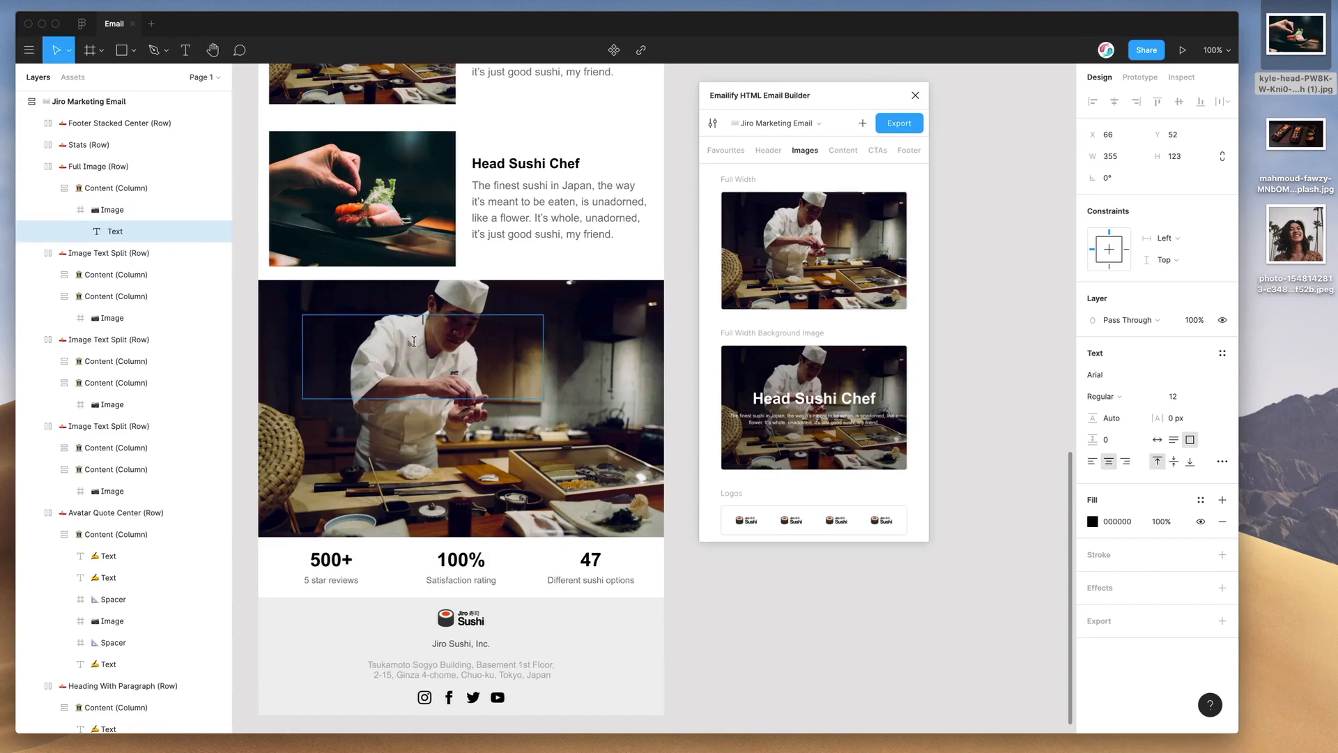
text(Sushi Chef)
- Format the Sushi Chef text with fill FFFFFF and font size 52, moving the plugin window clear of the work area
key(super+a)
click(1093, 521)
text(FFFFFF)
key(Return)
drag(811, 112, 759, 113)
click(947, 410)
click(1174, 397)
key(shift+Up)
key(shift+Up)
key(shift+Up)
key(shift+Up)
click(1092, 521)
drag(991, 493, 890, 371)
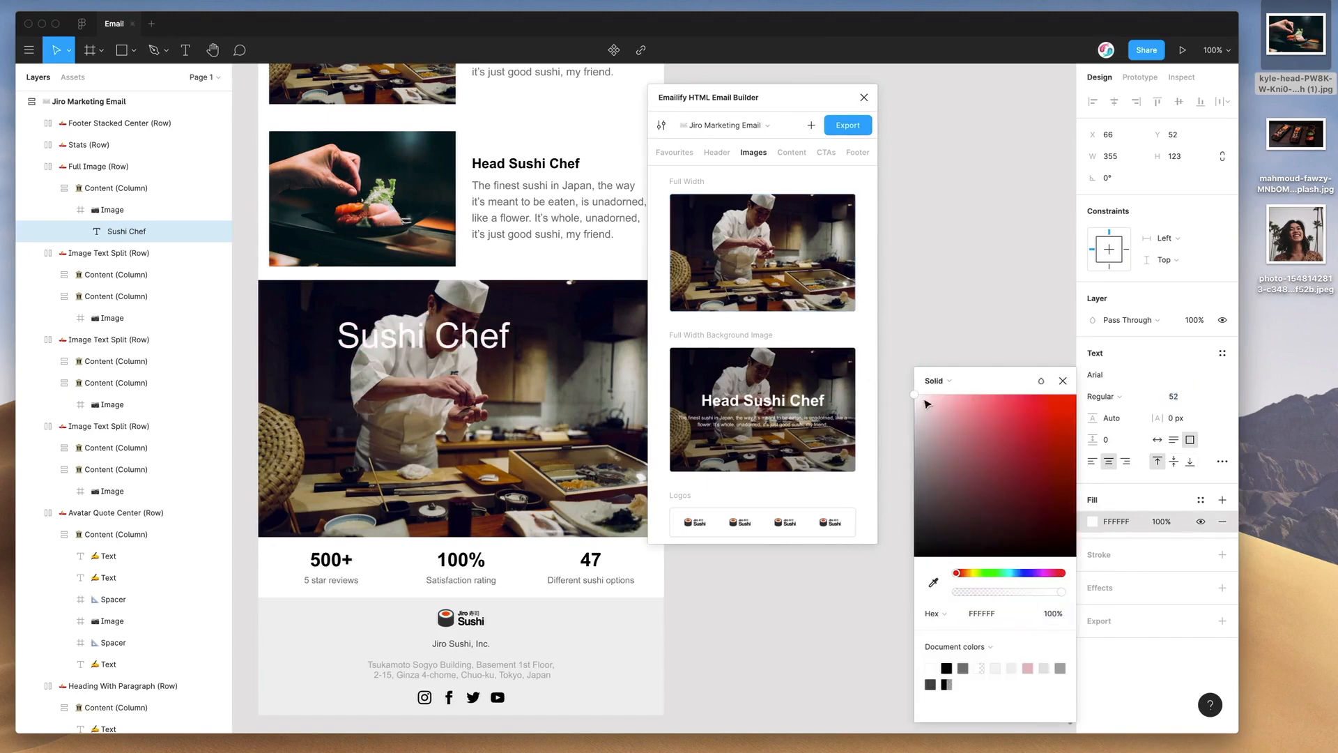
- Make the Sushi Chef text Bold, resize its box to about 329 by 60 px and shift it right of the chef's face
click(1099, 396)
click(1105, 429)
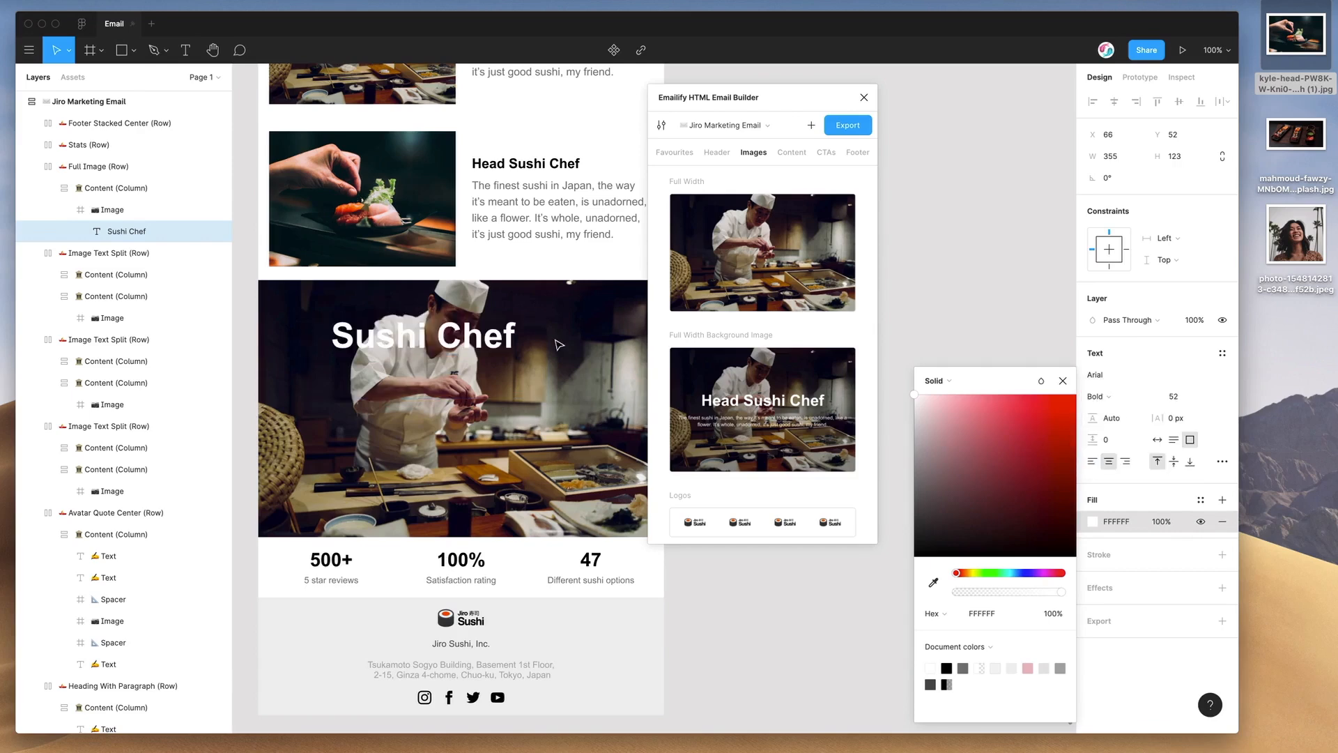
key(Escape)
drag(543, 398, 614, 360)
- Break the heading over the chef image into two lines, with "Sushi" above "Chef"
double_click(537, 340)
click(529, 348)
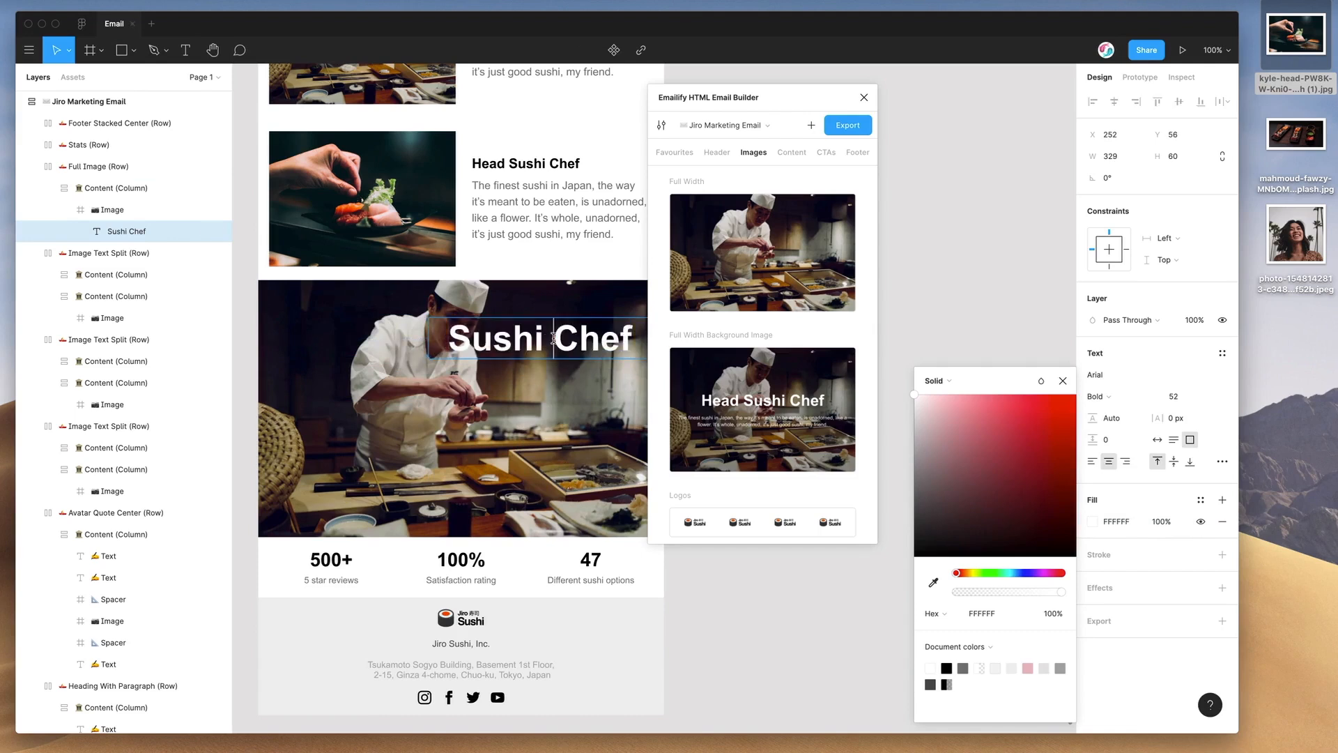
key(Return)
key(BackSpace)
key(BackSpace)
key(Return)
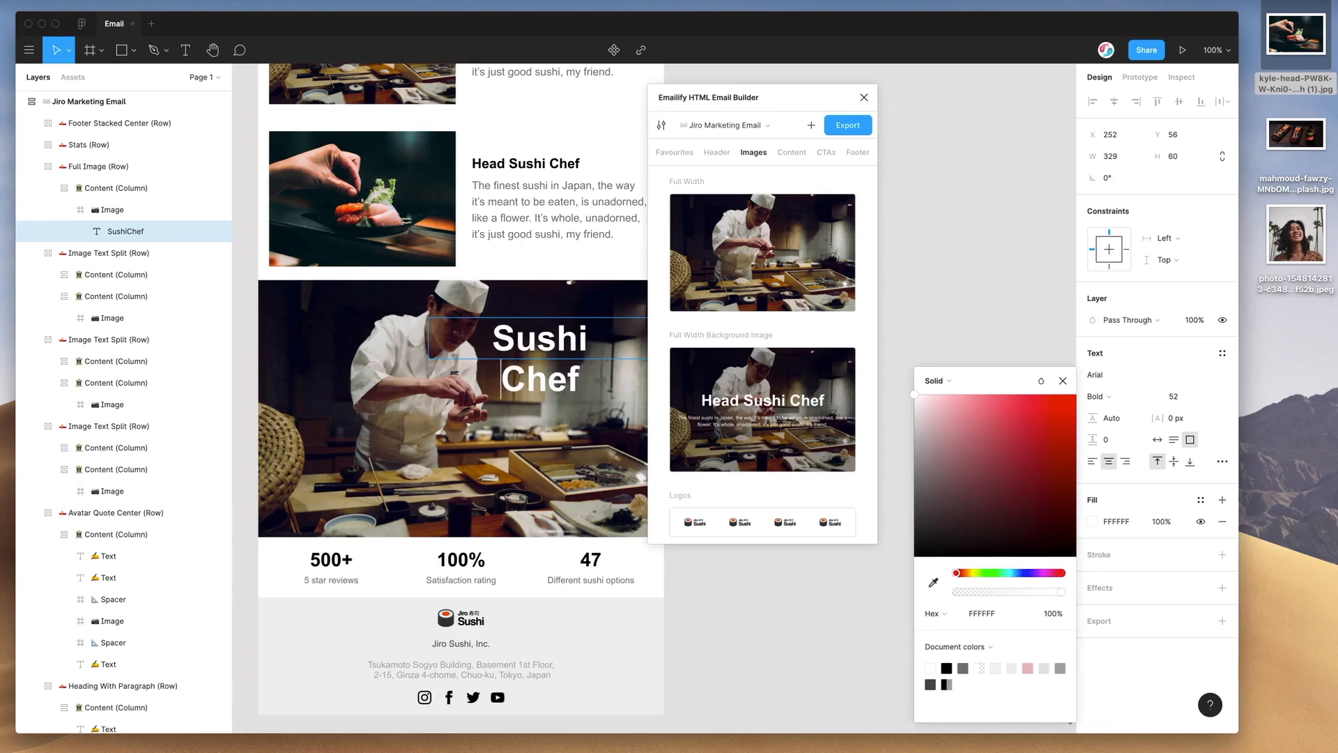
key(Escape)
- Resize the two-line heading's box to about 201 by 141 px and place it in the chef image's upper-right area
drag(544, 343, 517, 353)
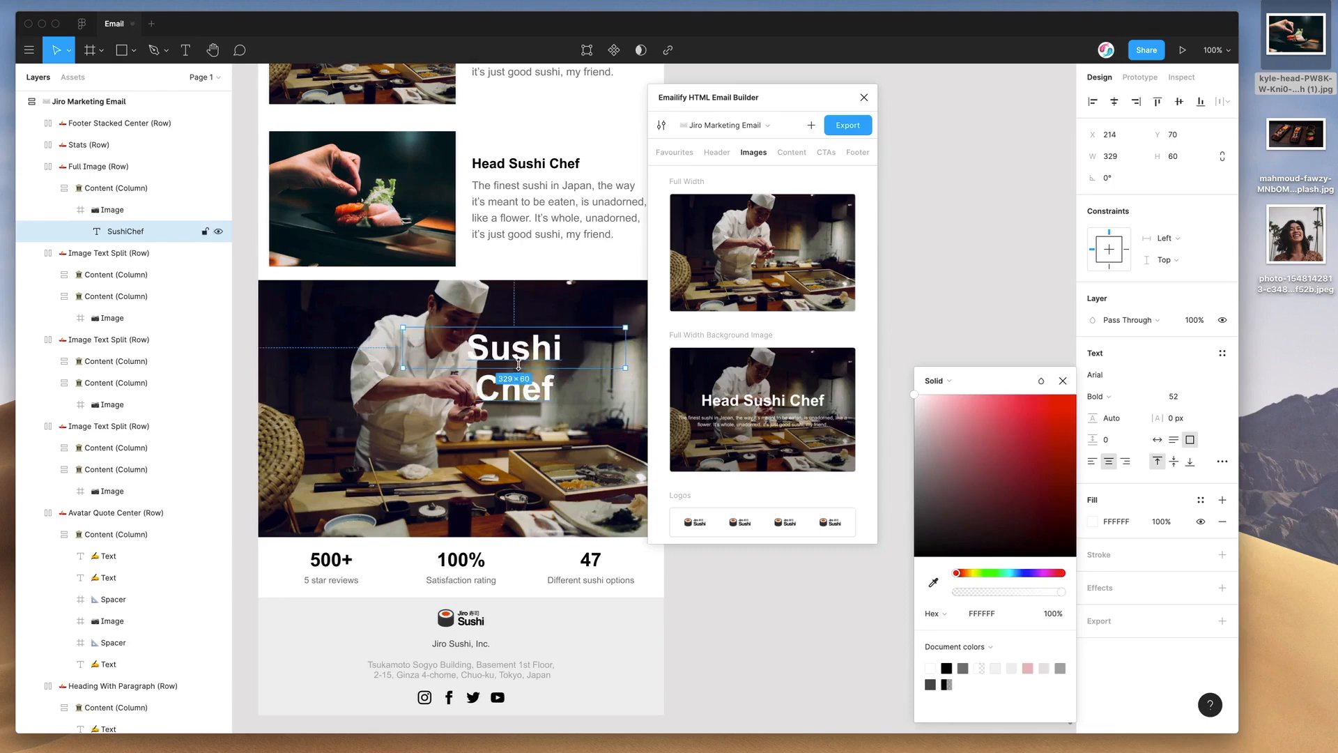
drag(601, 368, 601, 418)
drag(593, 422, 647, 367)
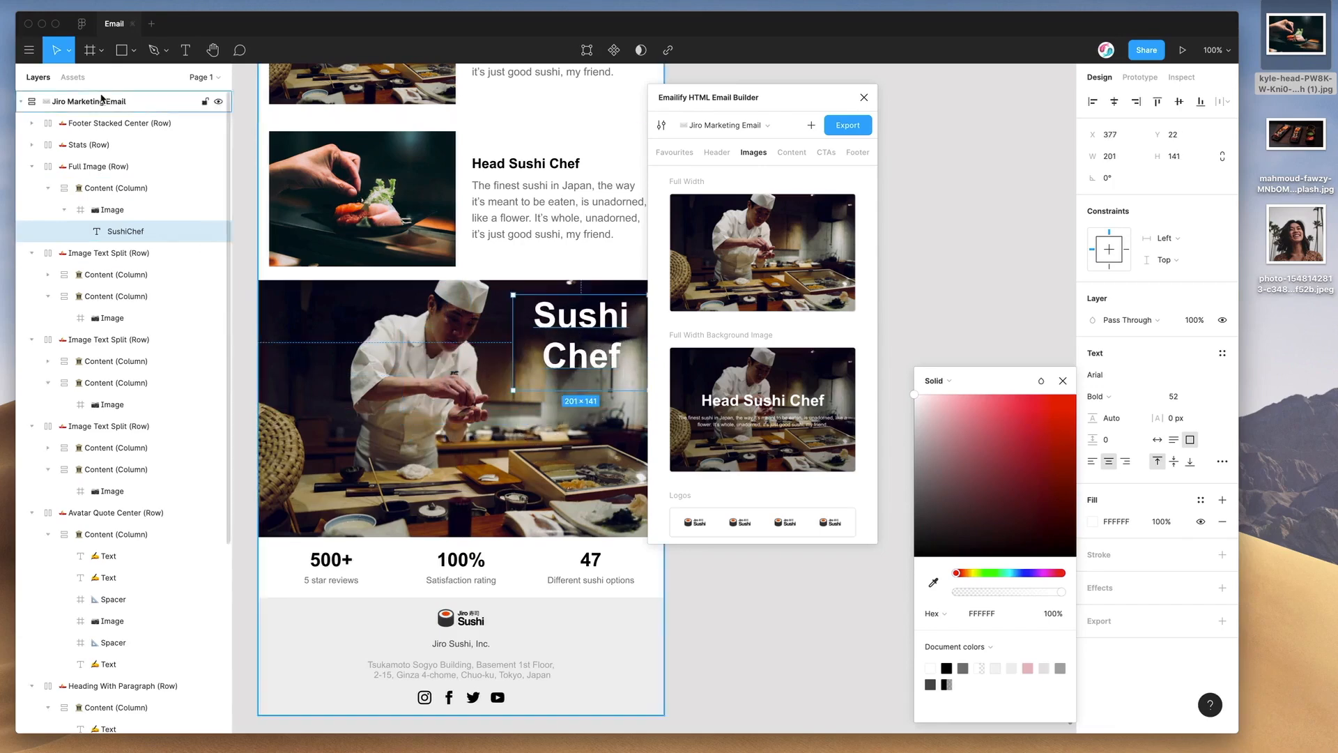
- Draw a star about 86 by 86 px in the lower-left area of the full-width chef image
click(133, 50)
click(118, 161)
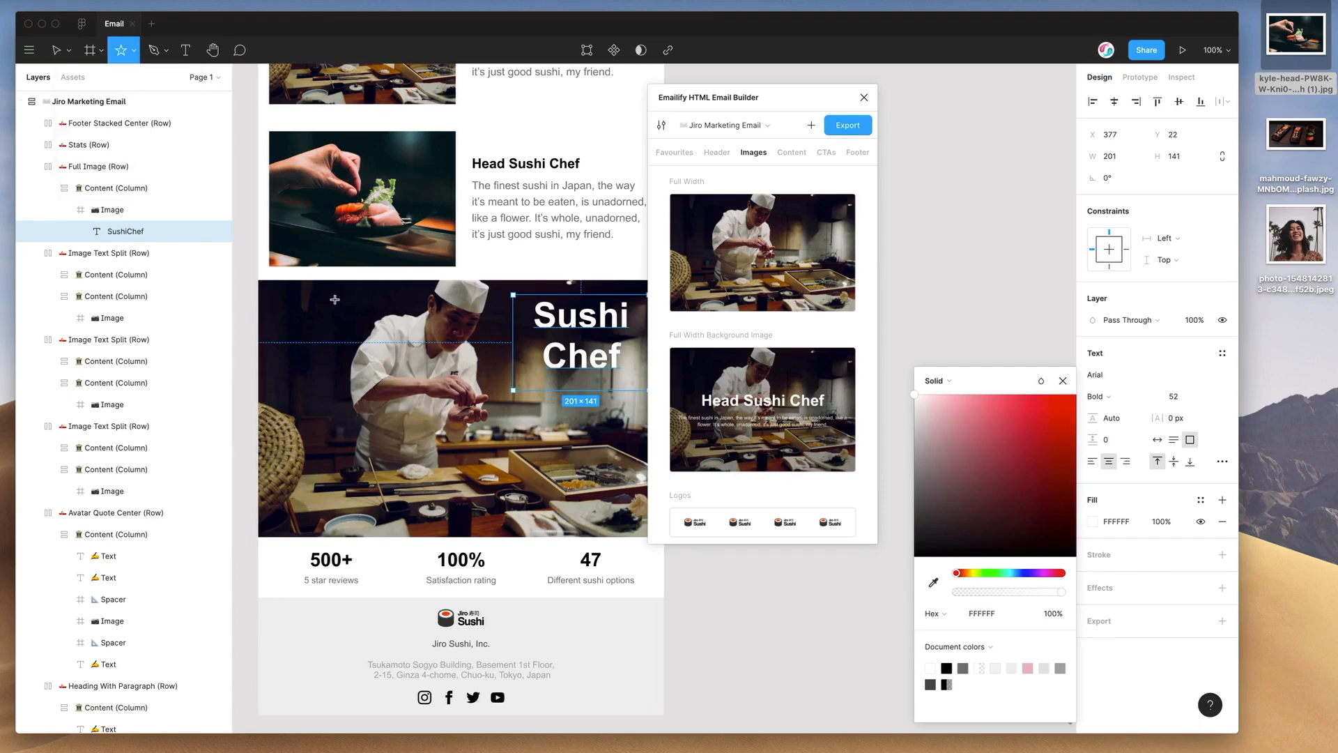
drag(298, 420, 356, 480)
- Select the star inside the chef image and change its fill to white (FFFFFF)
click(368, 418)
double_click(323, 437)
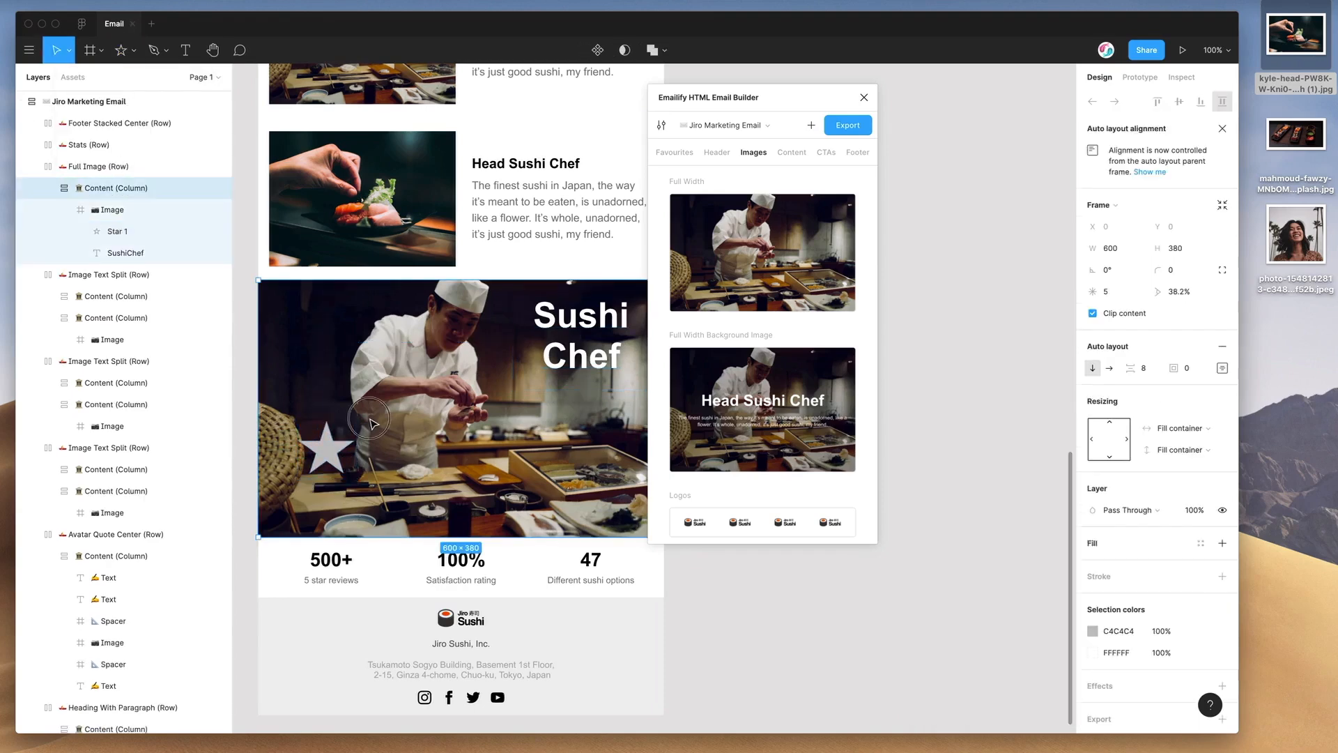
double_click(323, 436)
double_click(330, 440)
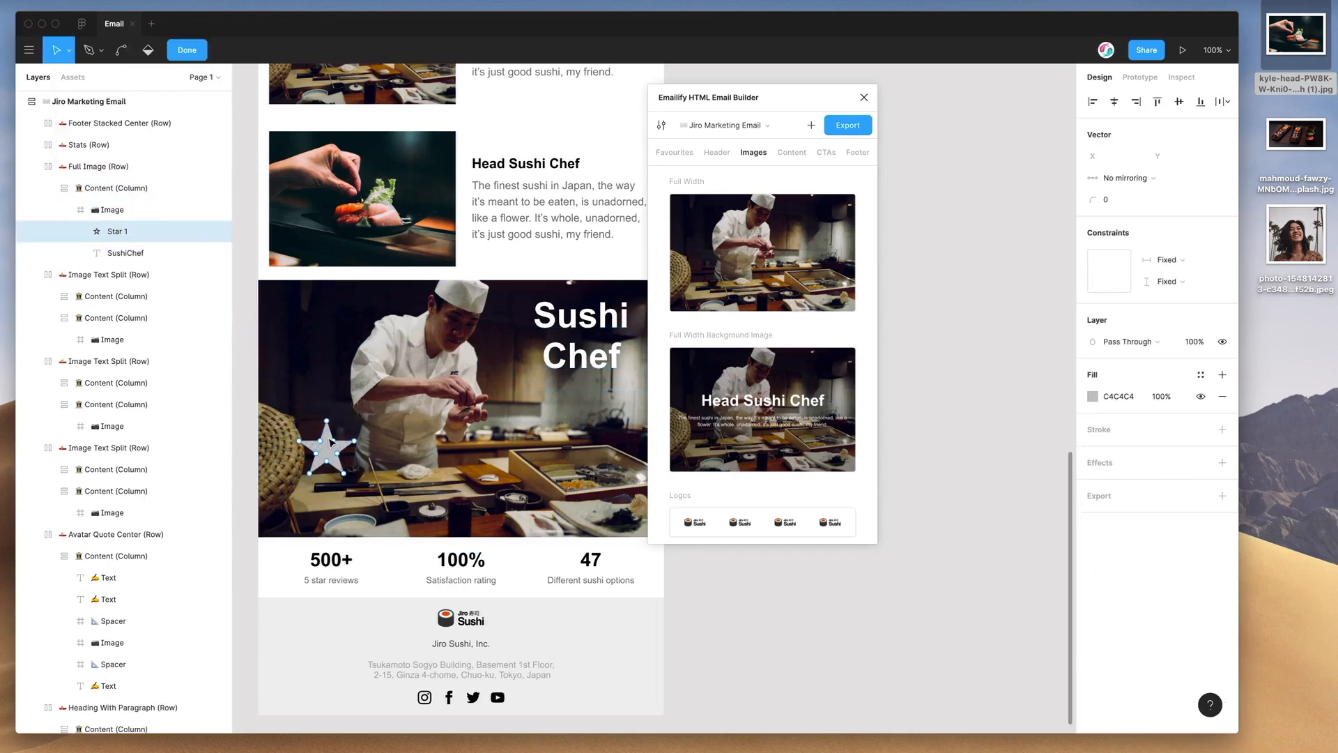
click(325, 452)
click(1093, 397)
drag(966, 412, 840, 352)
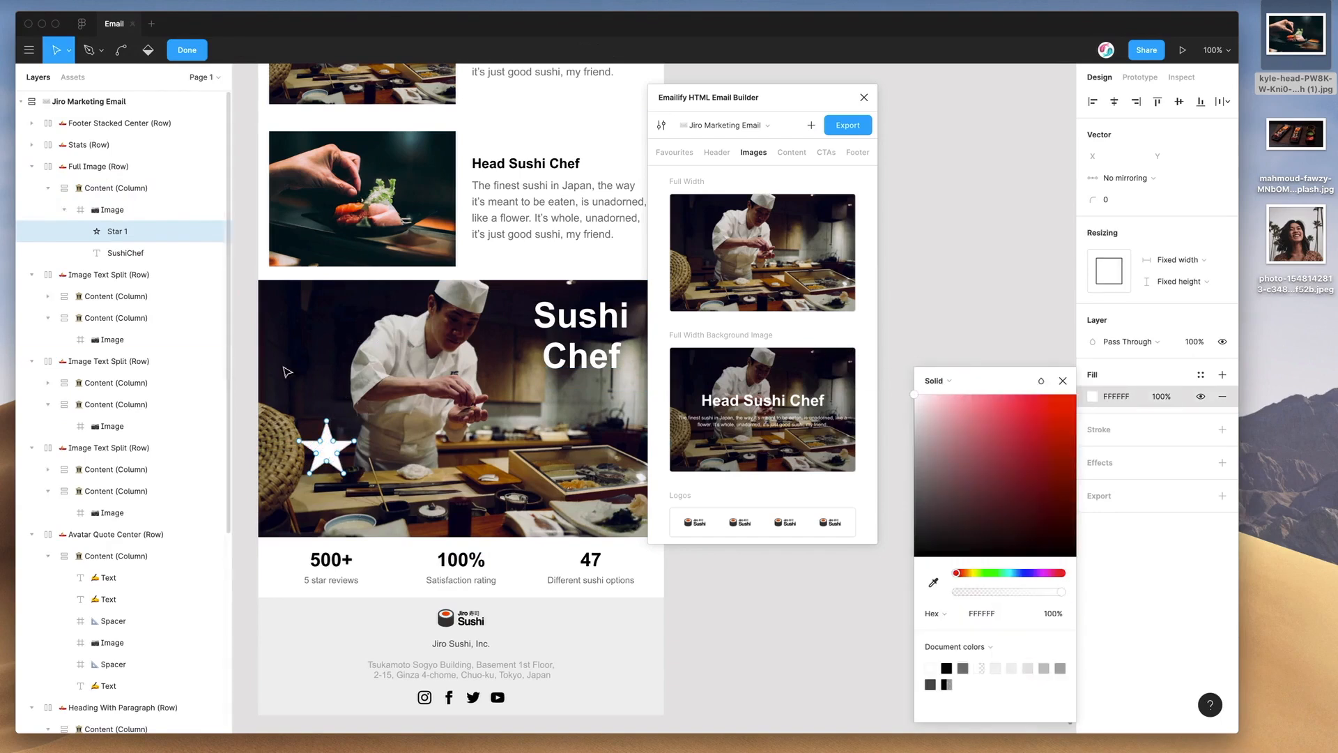
key(Escape)
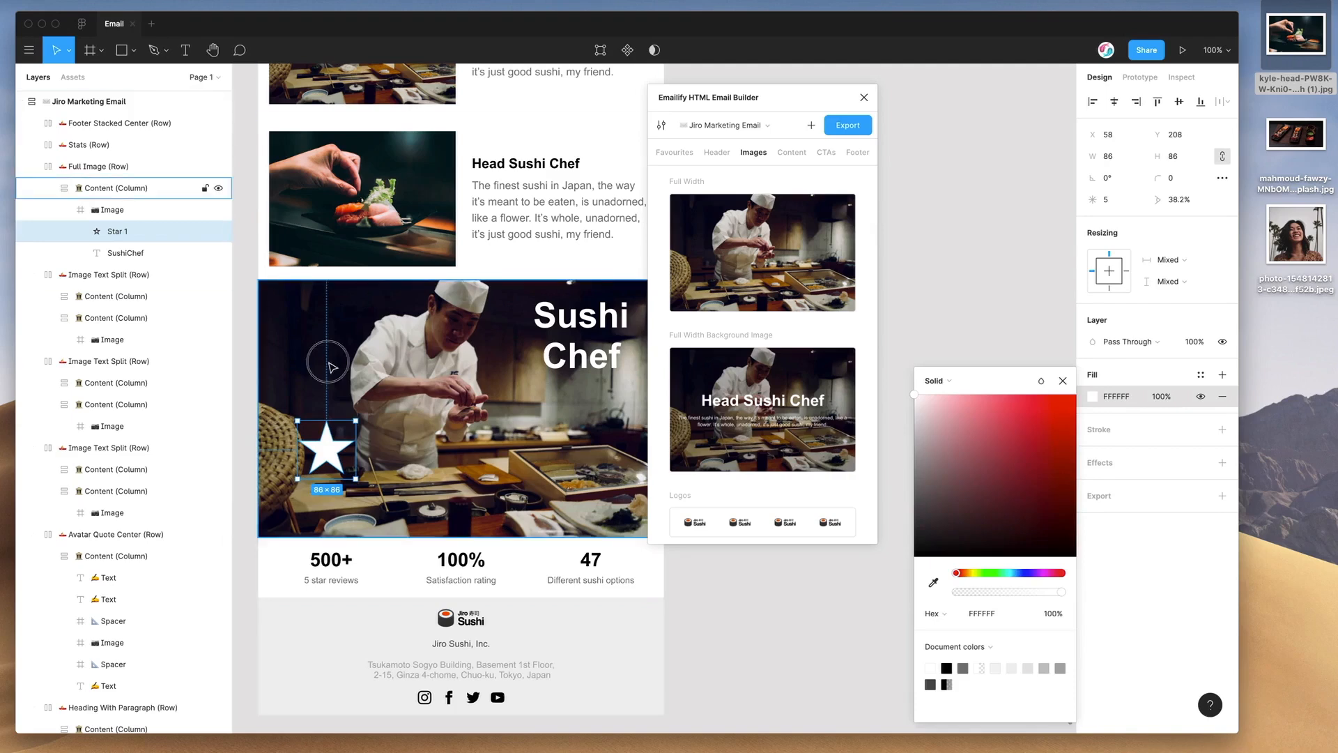
- Duplicate the white star to form a horizontal row of four stars across the chef image
click(328, 365)
click(329, 446)
key(super+v)
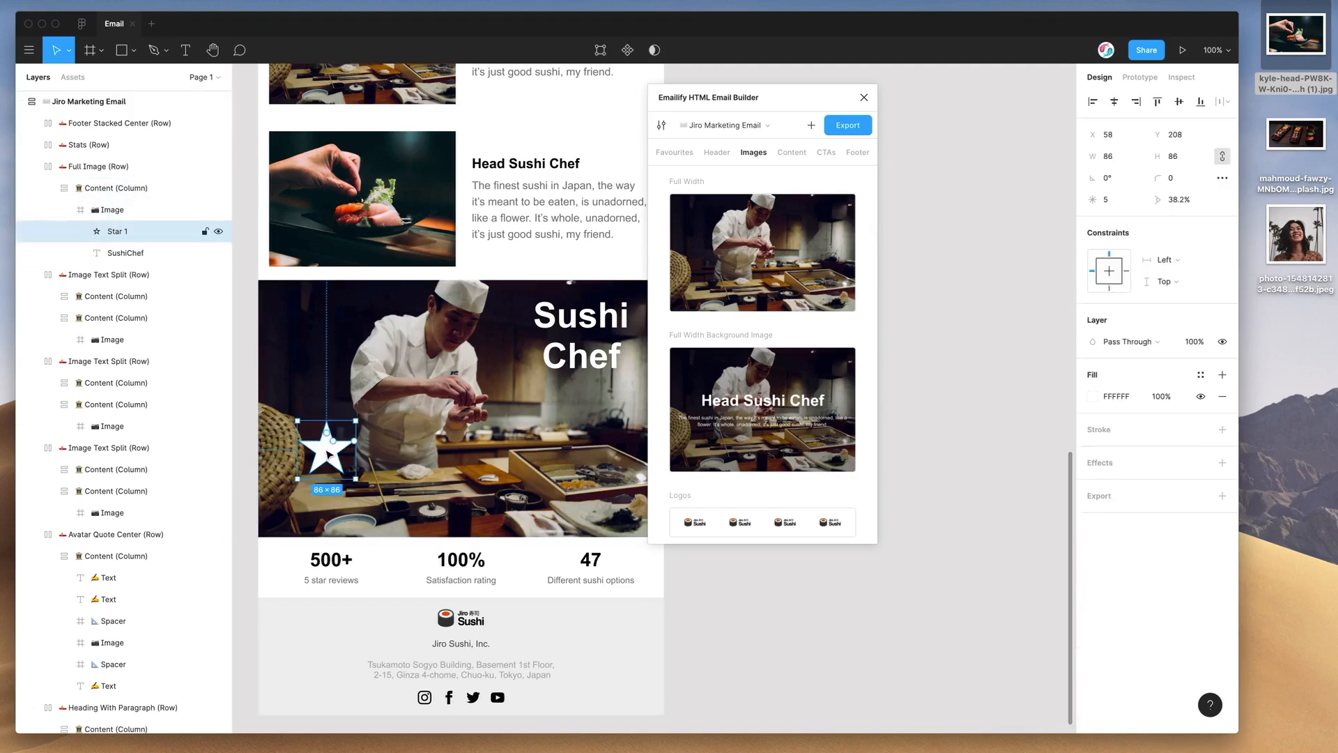
drag(328, 455, 507, 452)
key(super+v)
key(super+v)
- Scale the four stars down together and place them beneath the Sushi Chef heading, finishing with the Full Image row's Content column selected
shift+click(446, 449)
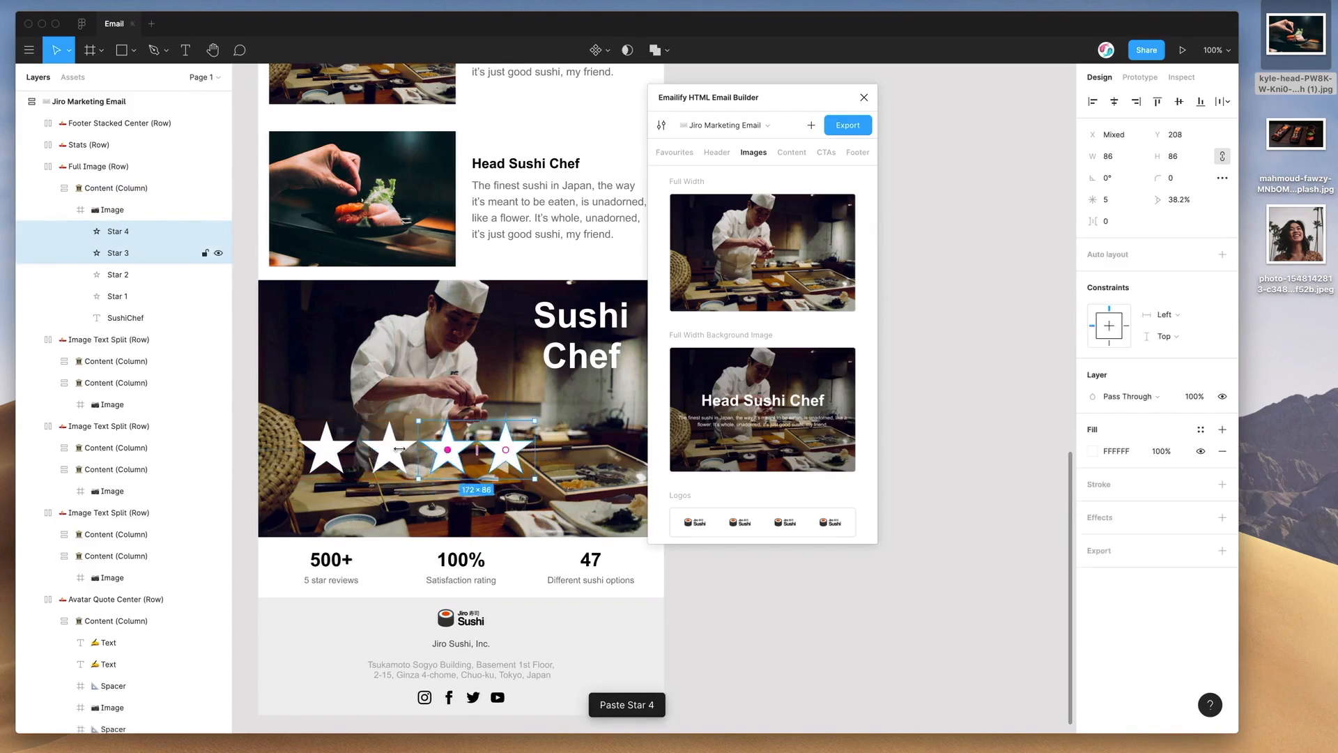
shift+click(388, 450)
shift+click(326, 452)
drag(534, 479, 595, 401)
click(116, 187)
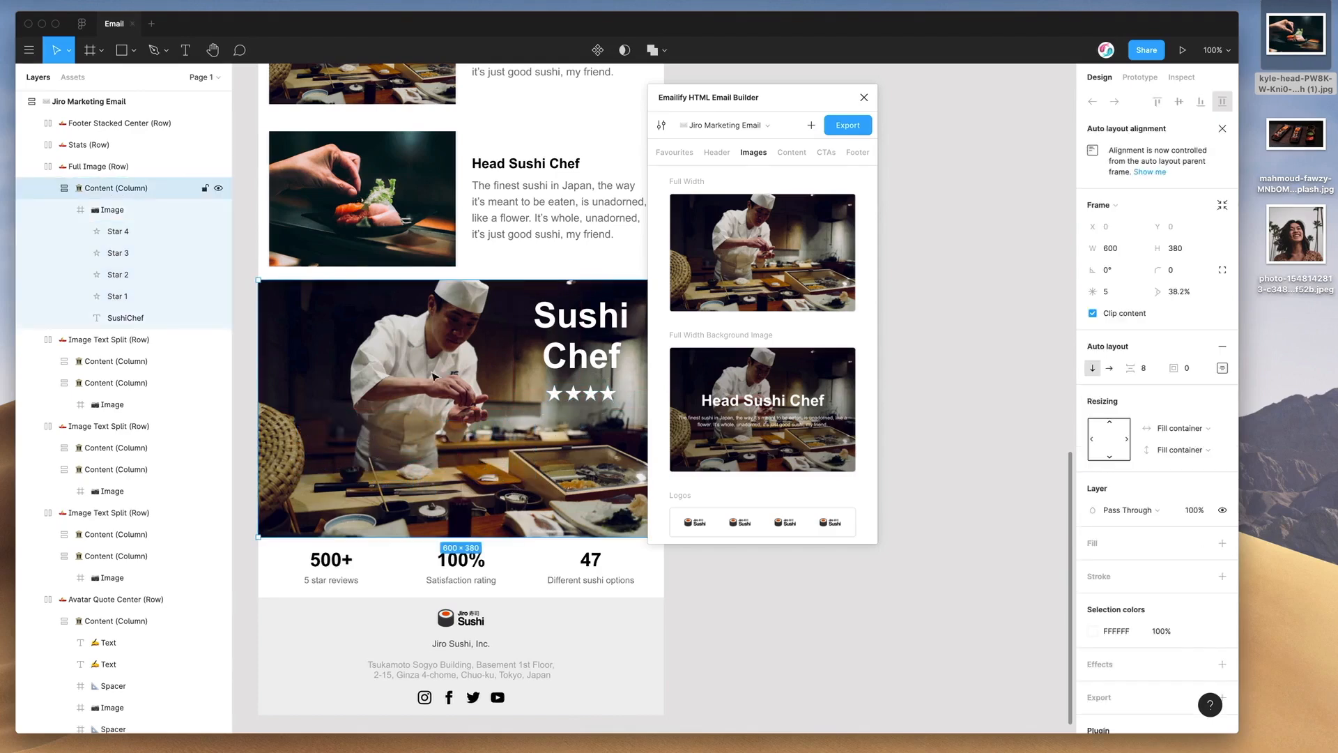
- Select the Sushi Chef text layer in the Full Image row's Image frame and shorten its text box to 123 px high
click(120, 217)
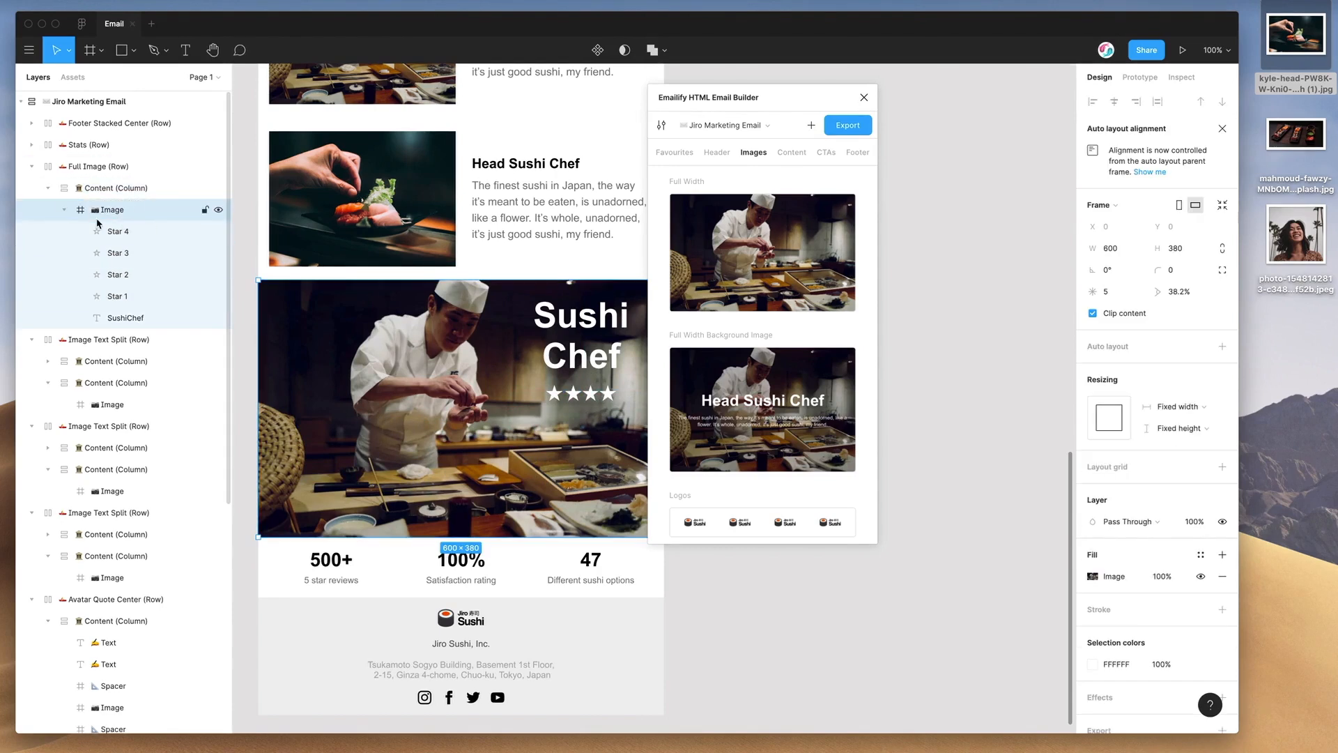
click(118, 231)
click(119, 275)
click(119, 296)
click(129, 318)
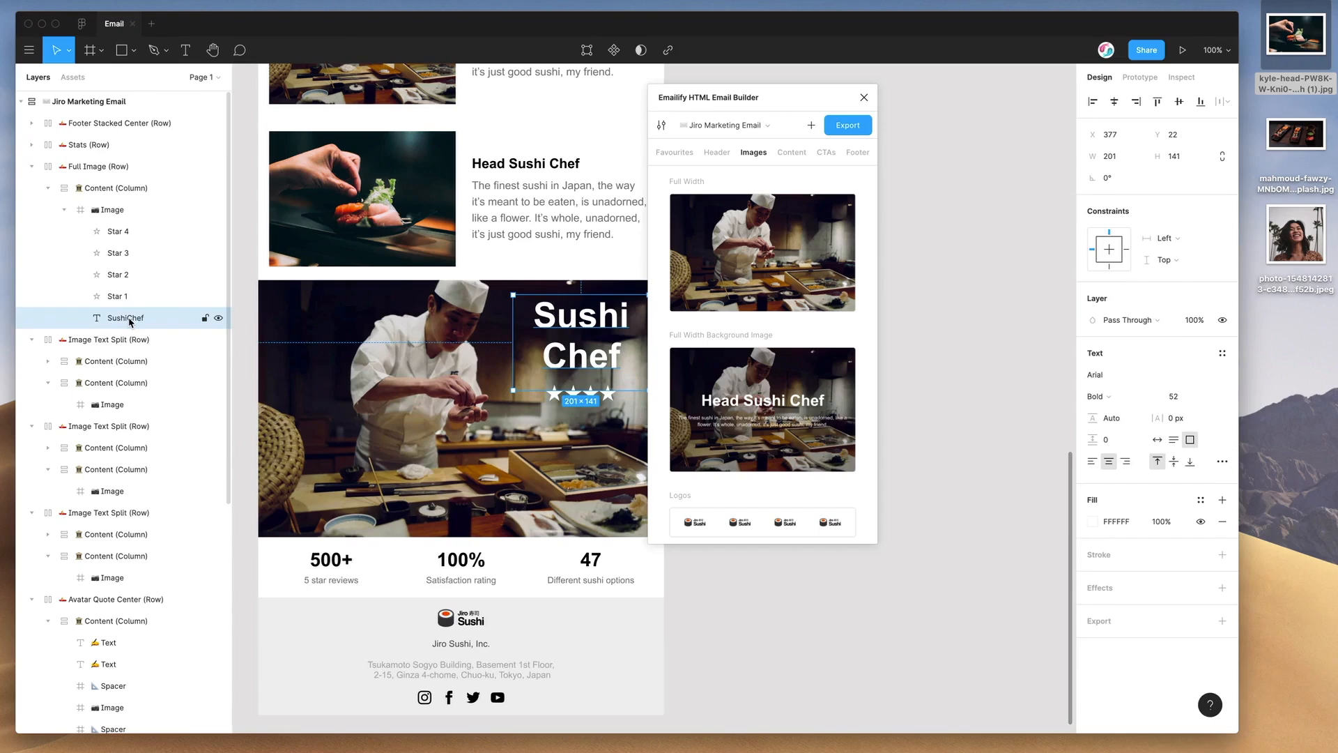
drag(564, 390, 563, 378)
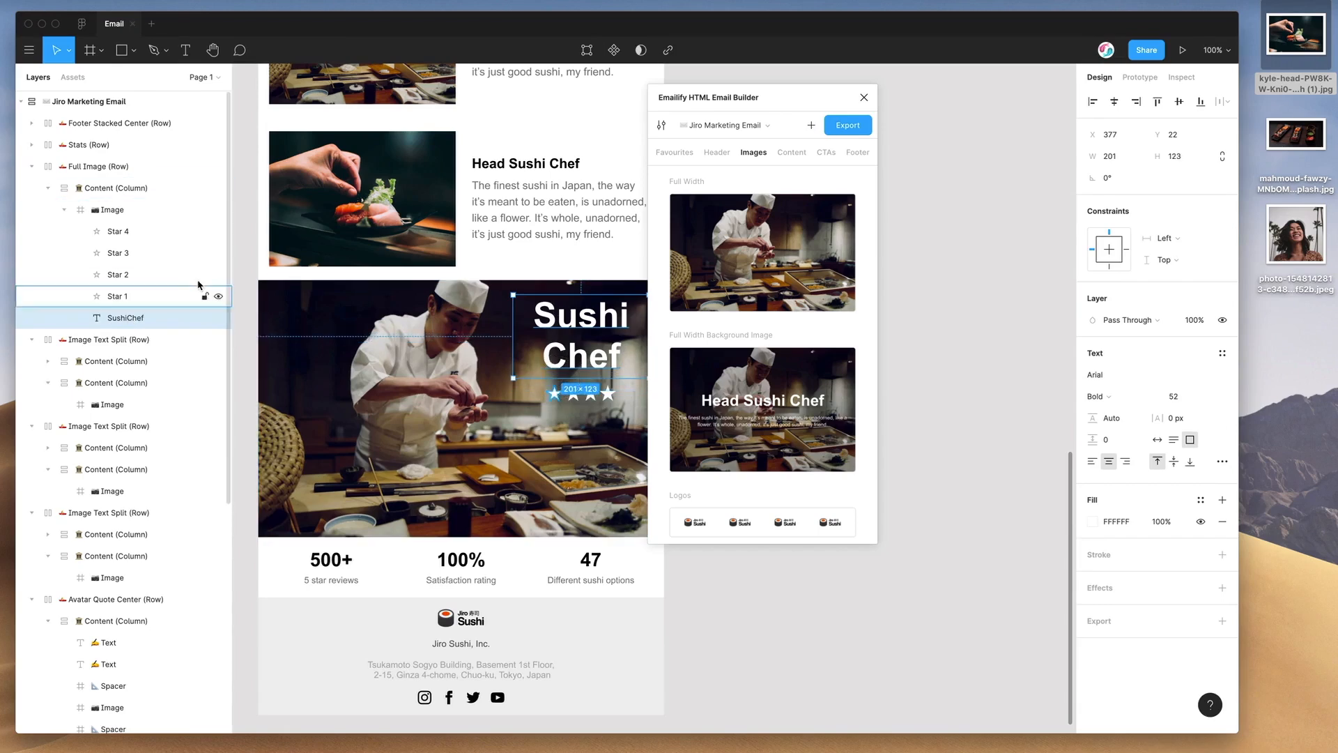
- Select the Image frame holding the Sushi Chef heading and stars, and review the email from there up to its header
click(119, 216)
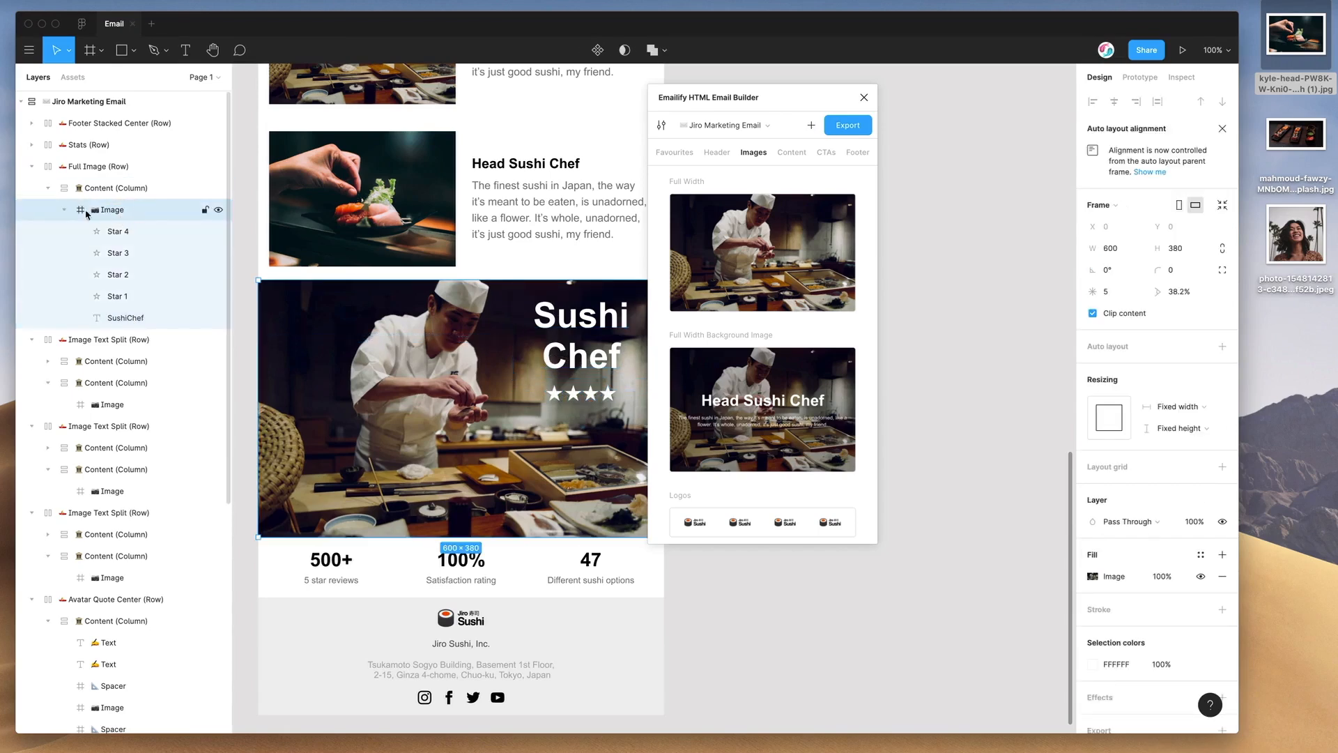
click(127, 233)
click(130, 211)
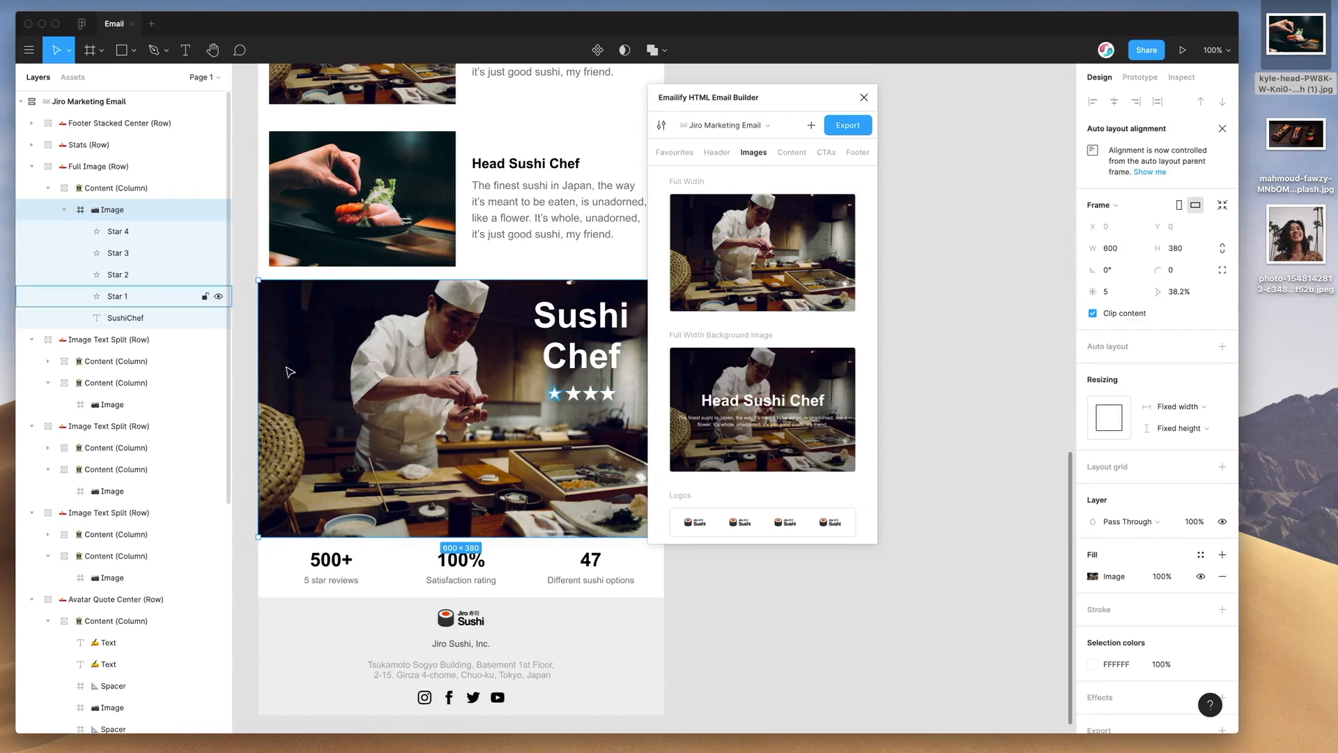
scroll(558, 418, up, 2)
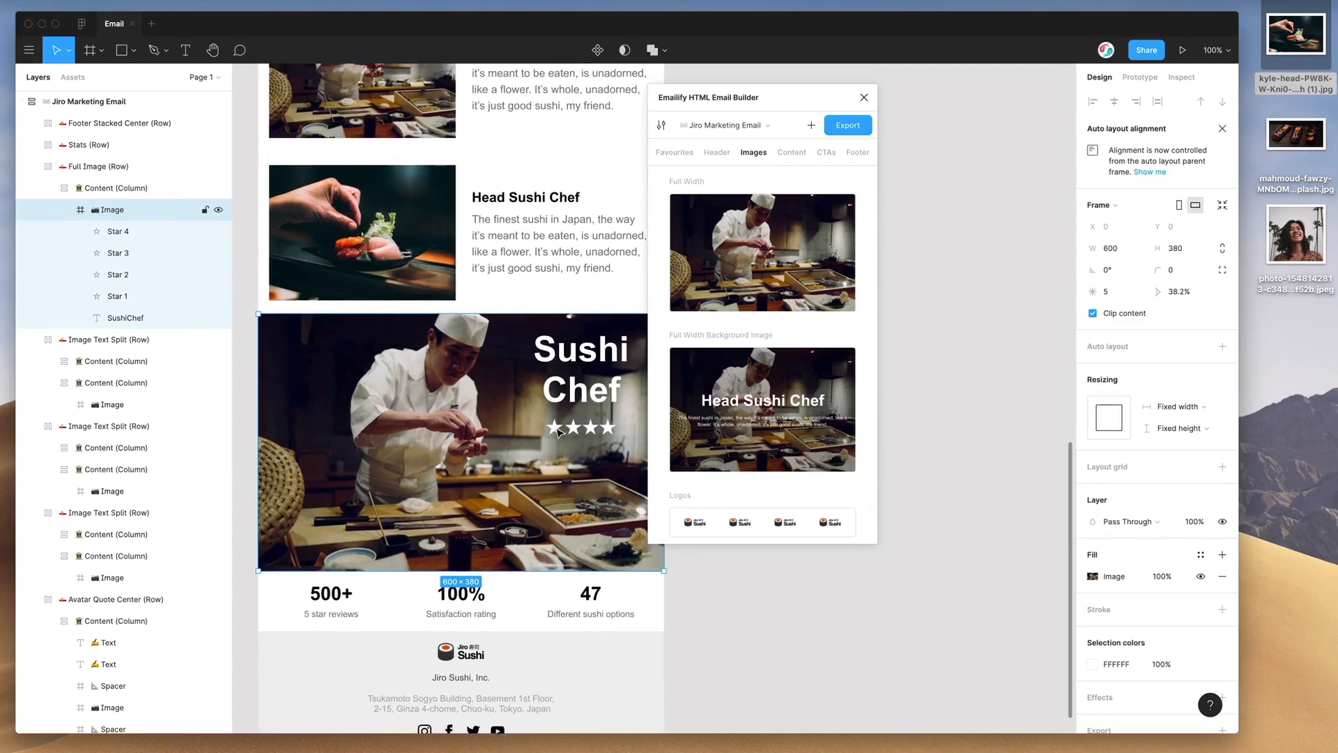
scroll(514, 401, up, 1)
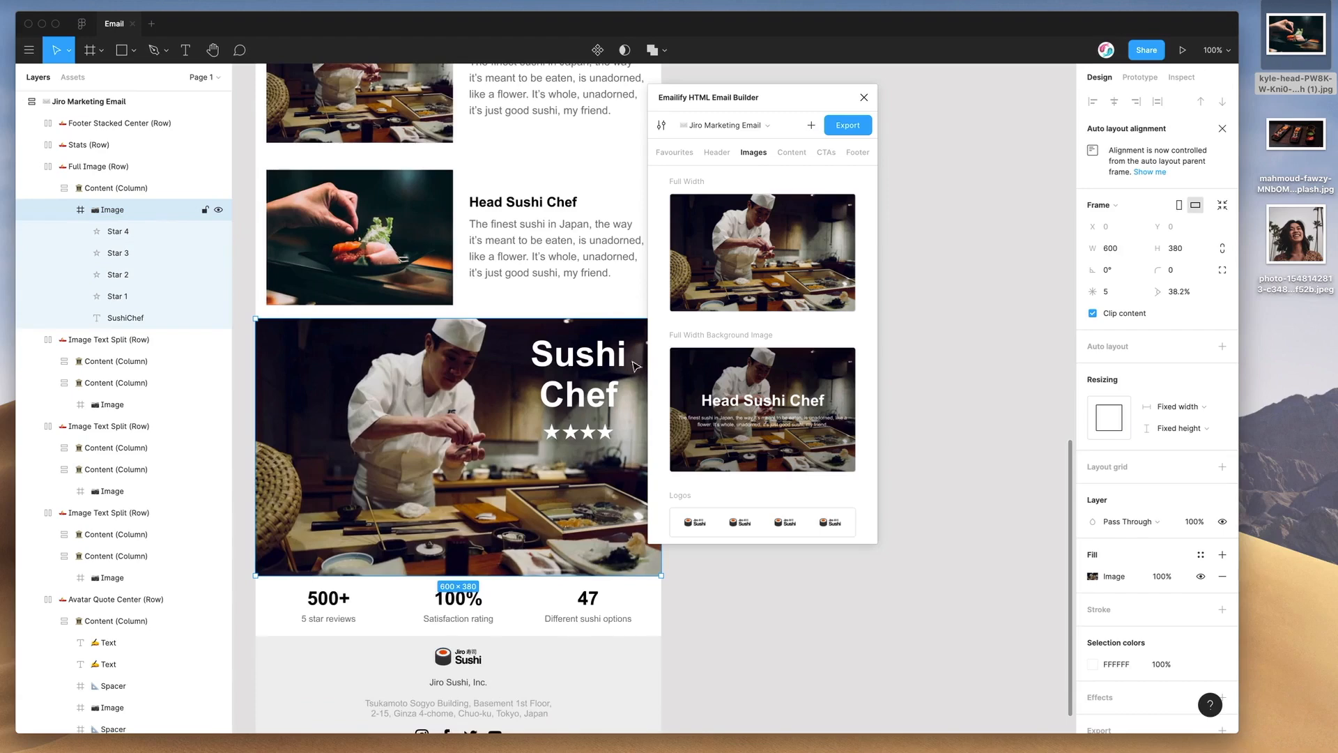
scroll(561, 387, up, 1)
scroll(551, 387, down, 2)
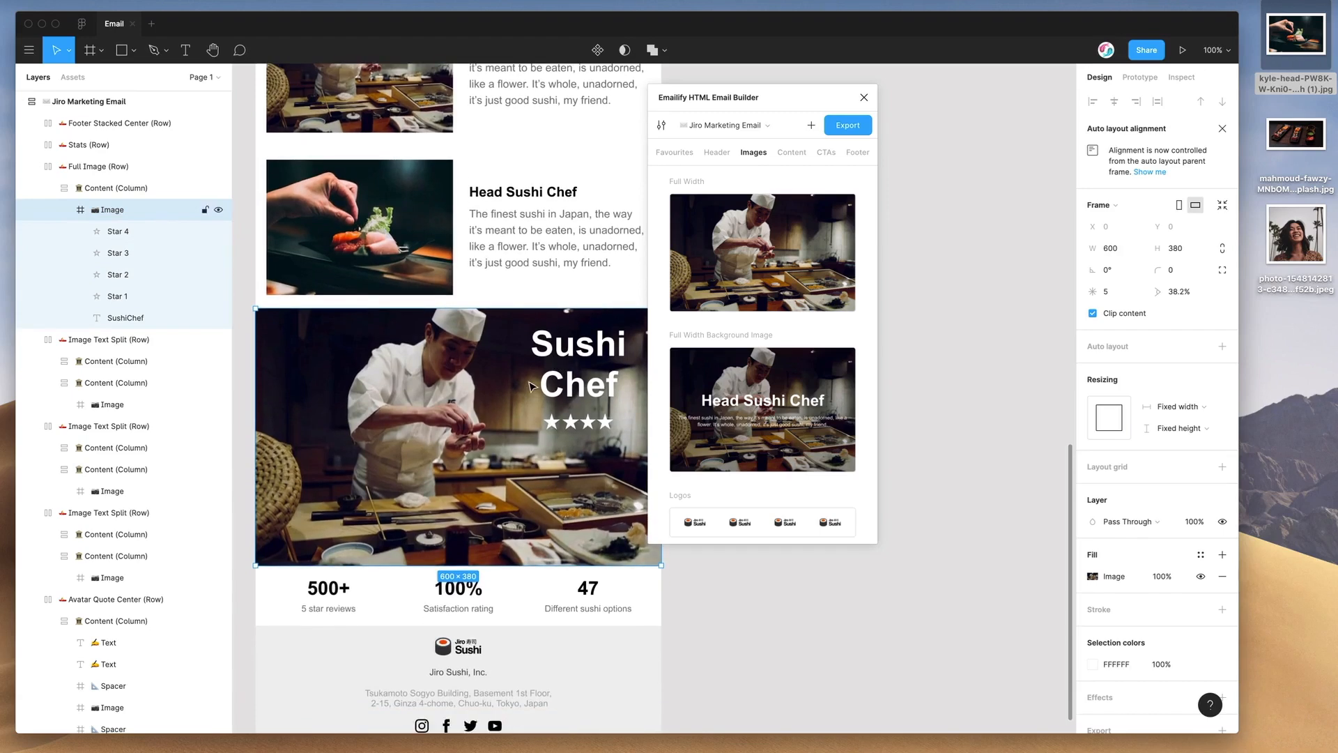
scroll(490, 386, up, 12)
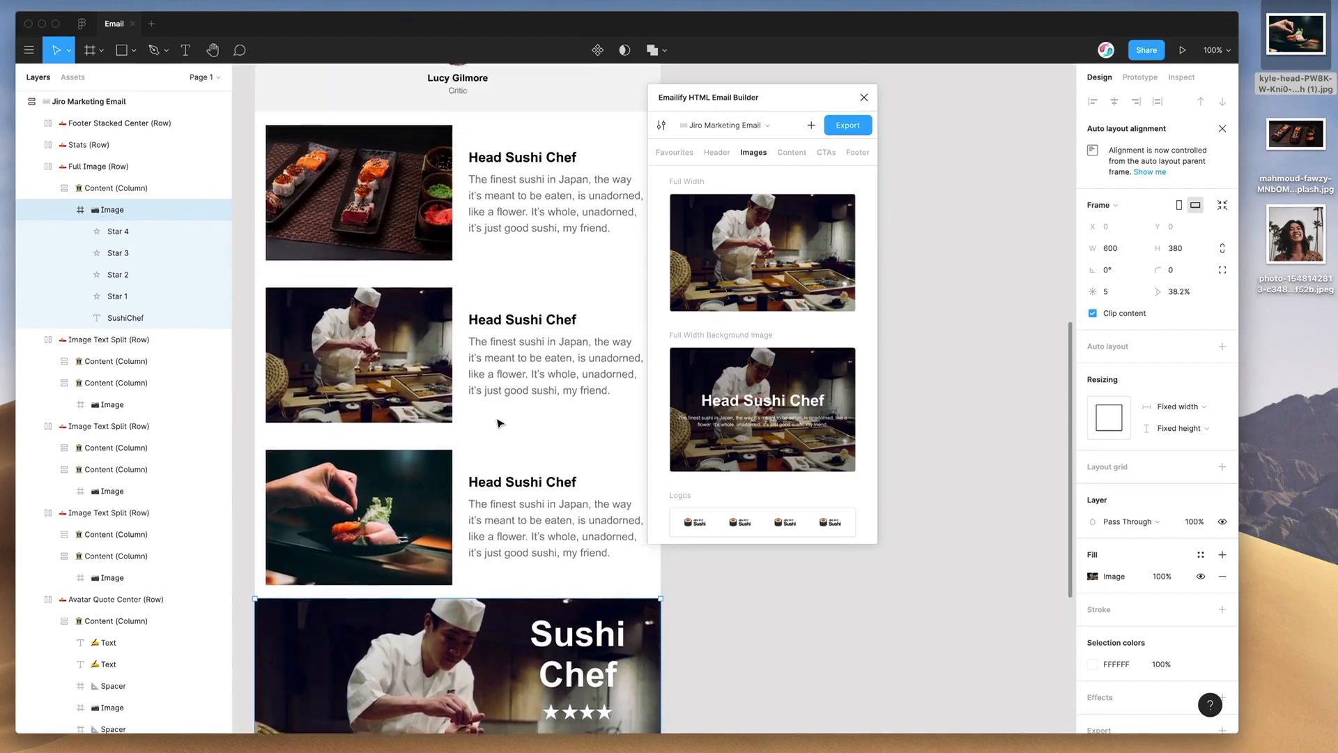
scroll(499, 422, up, 13)
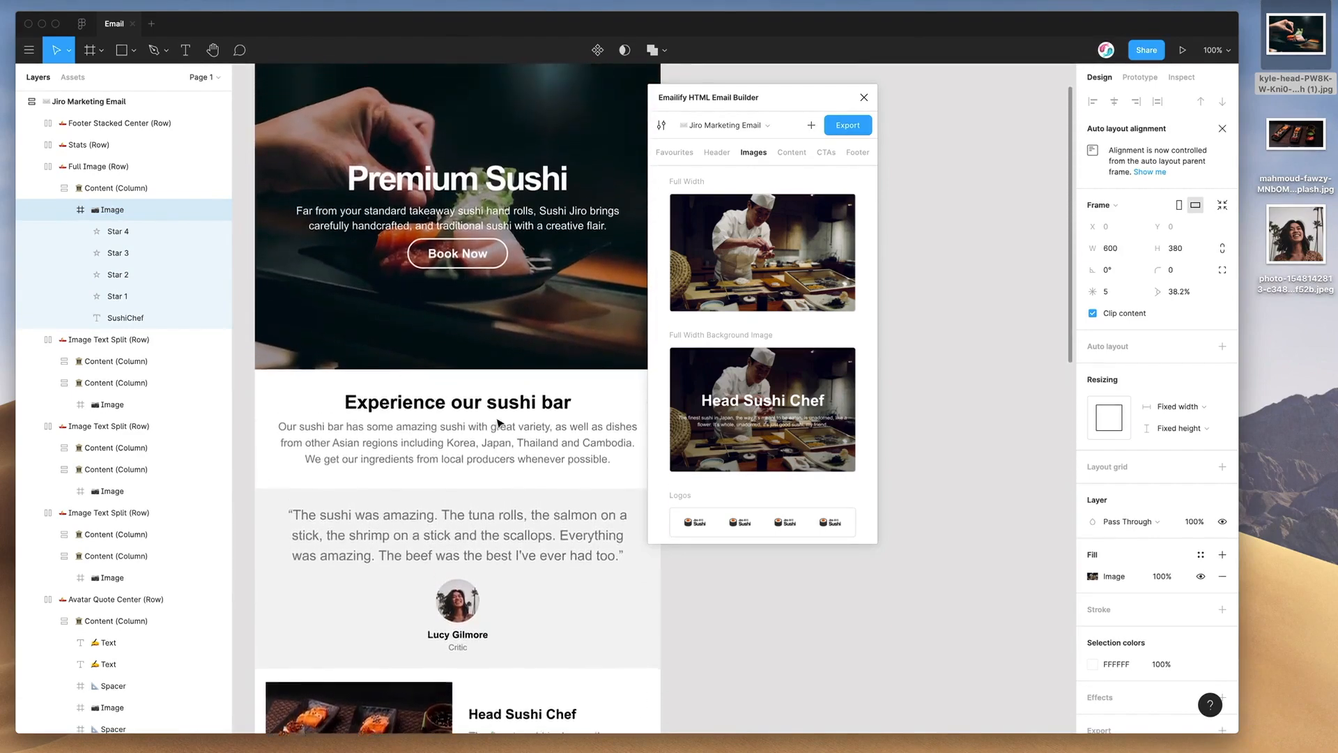
scroll(499, 440, up, 1)
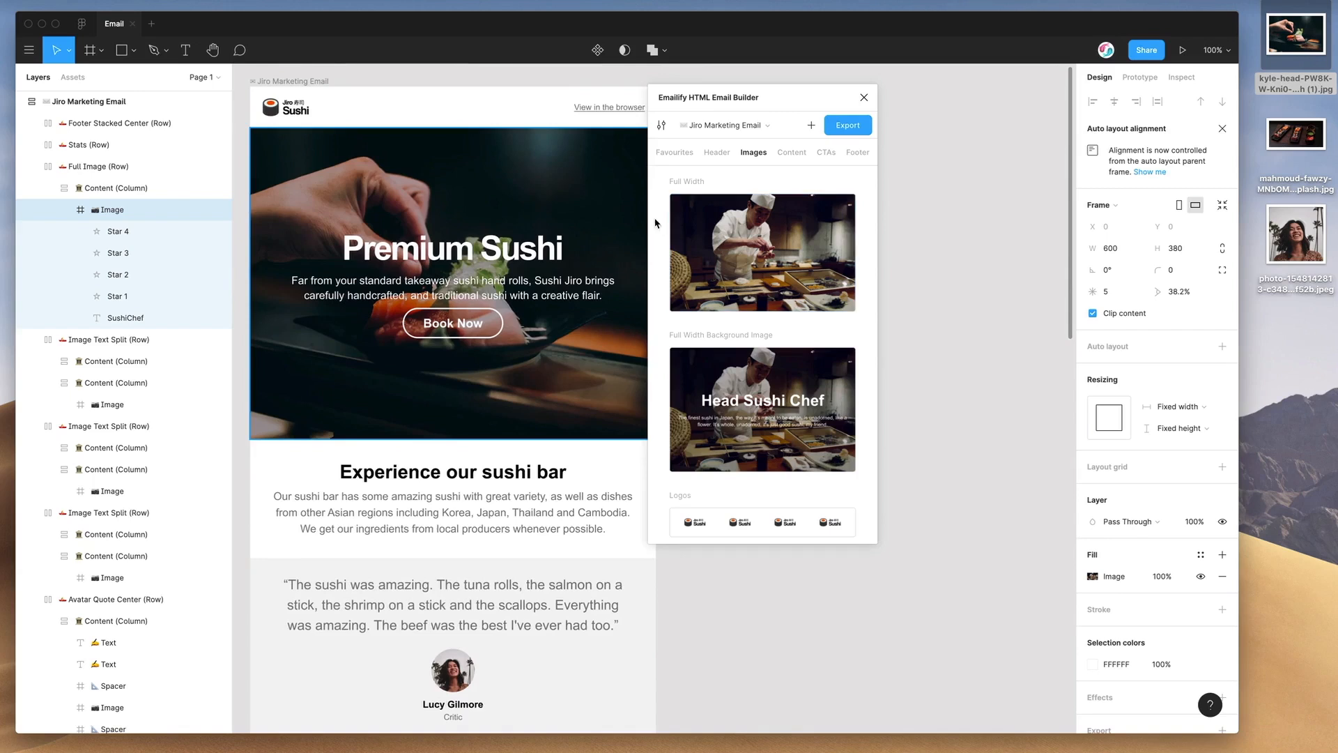
- Move the Emailify window clear of the email and look through the saved modules in the Favourites category
drag(746, 108, 781, 109)
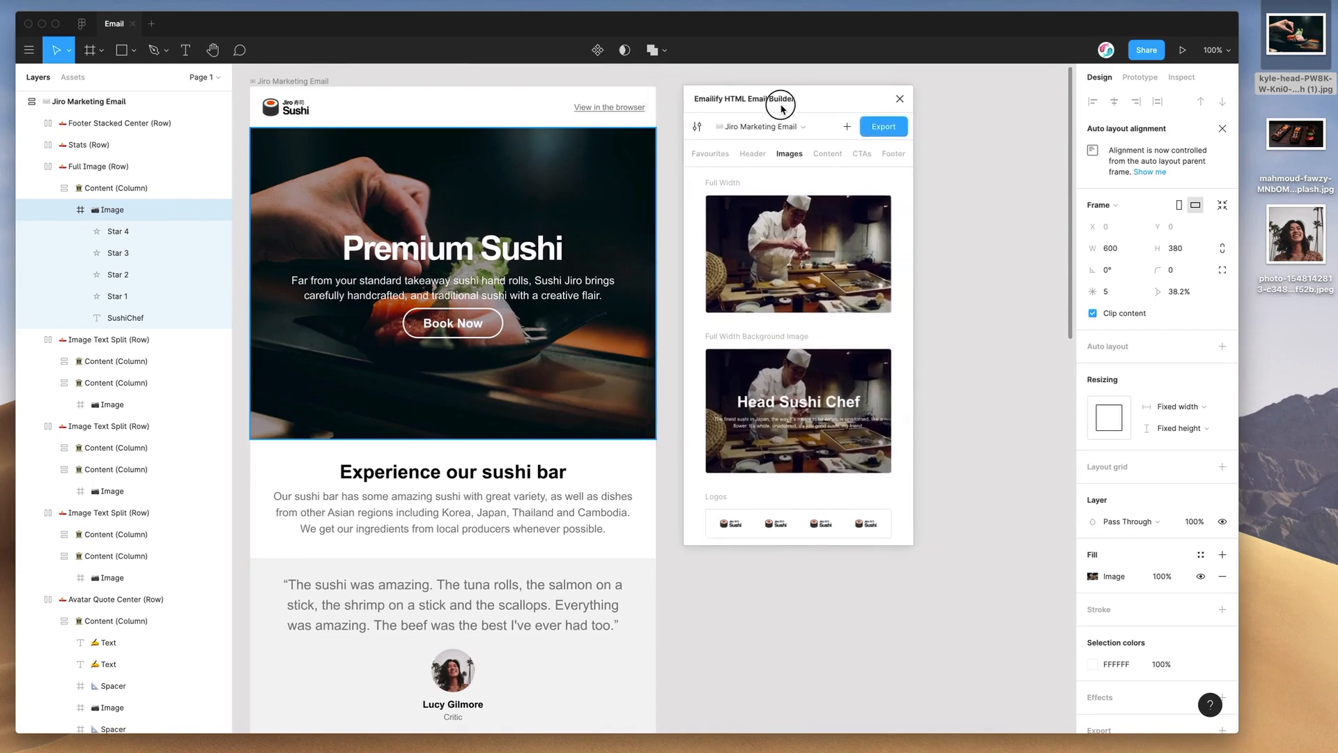
click(753, 155)
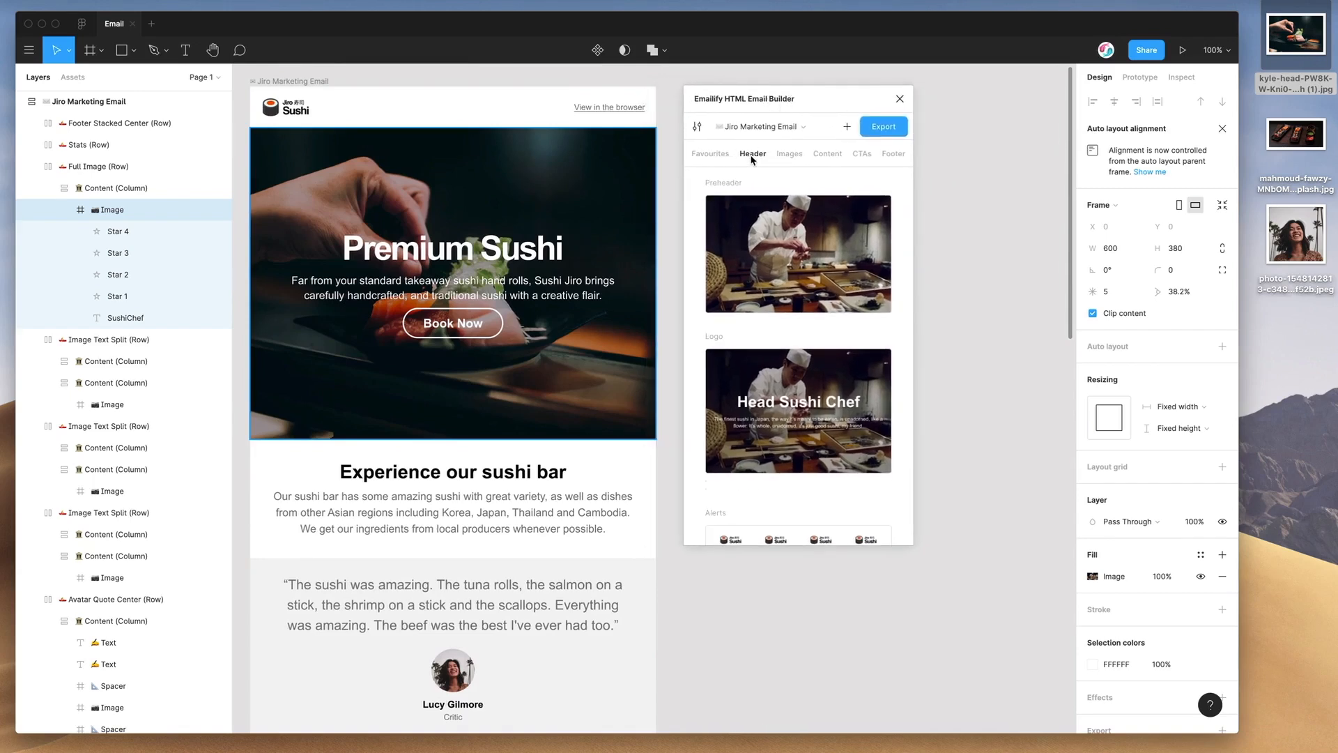
click(710, 157)
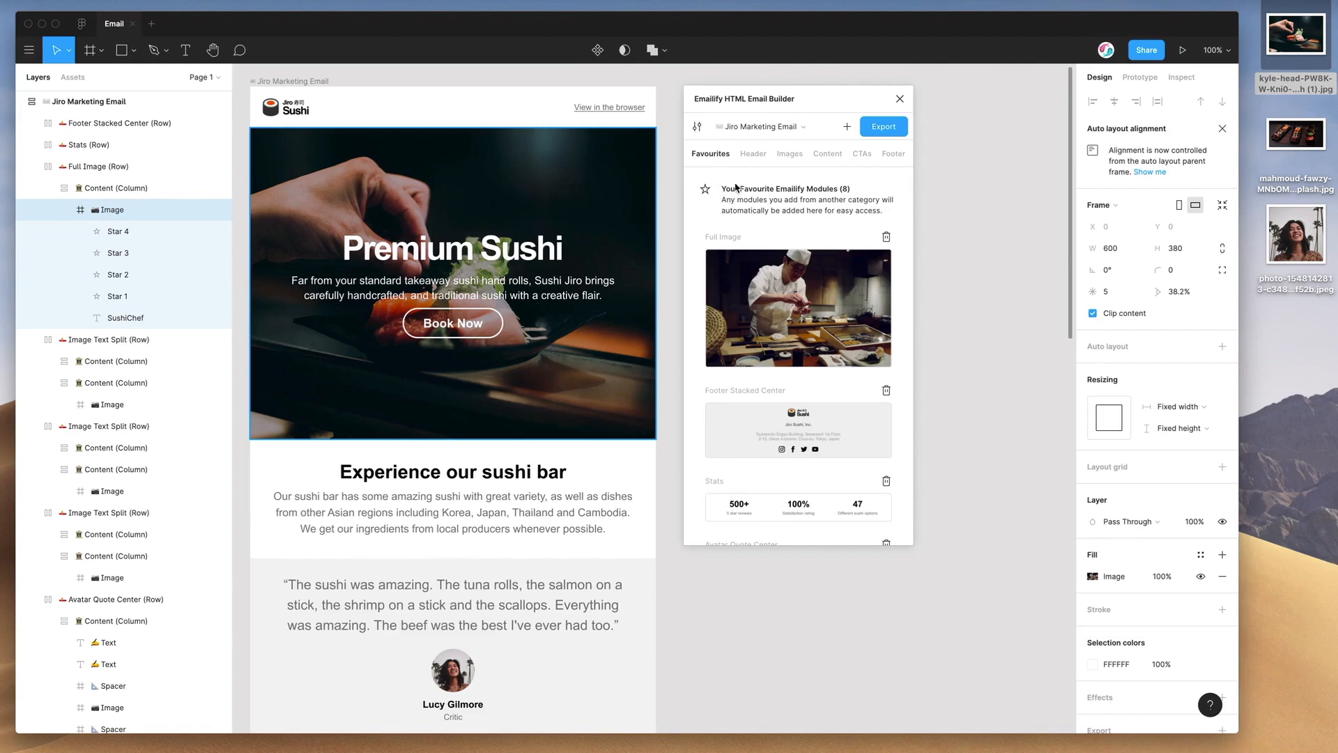
scroll(597, 247, down, 1)
scroll(597, 247, up, 1)
click(722, 201)
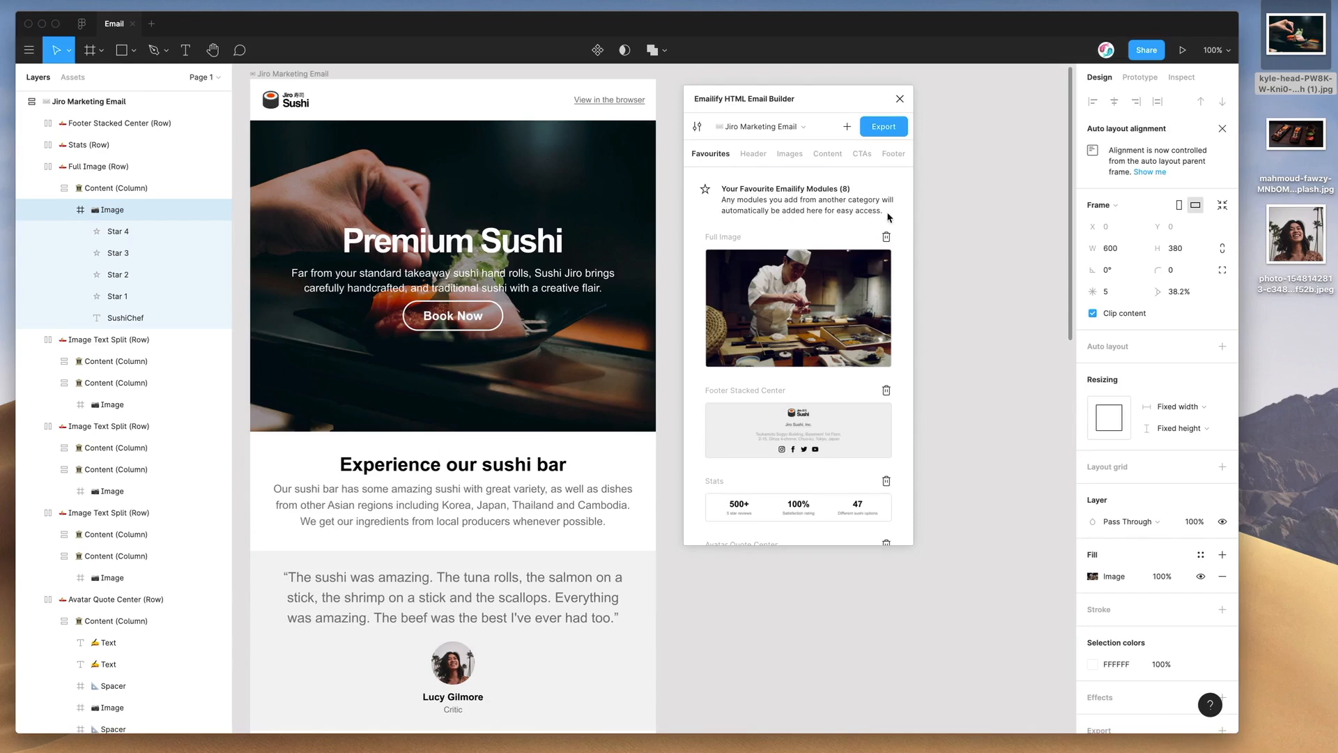
scroll(696, 266, down, 10)
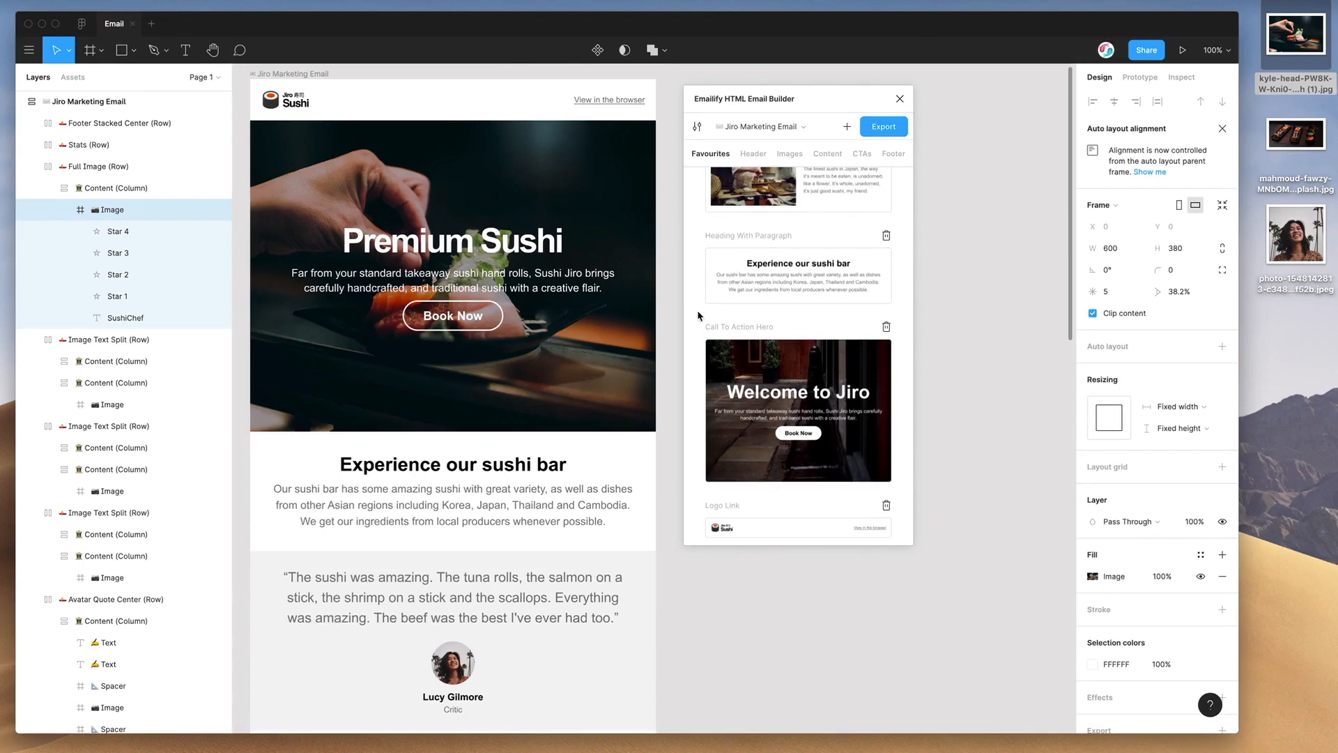
scroll(698, 316, up, 10)
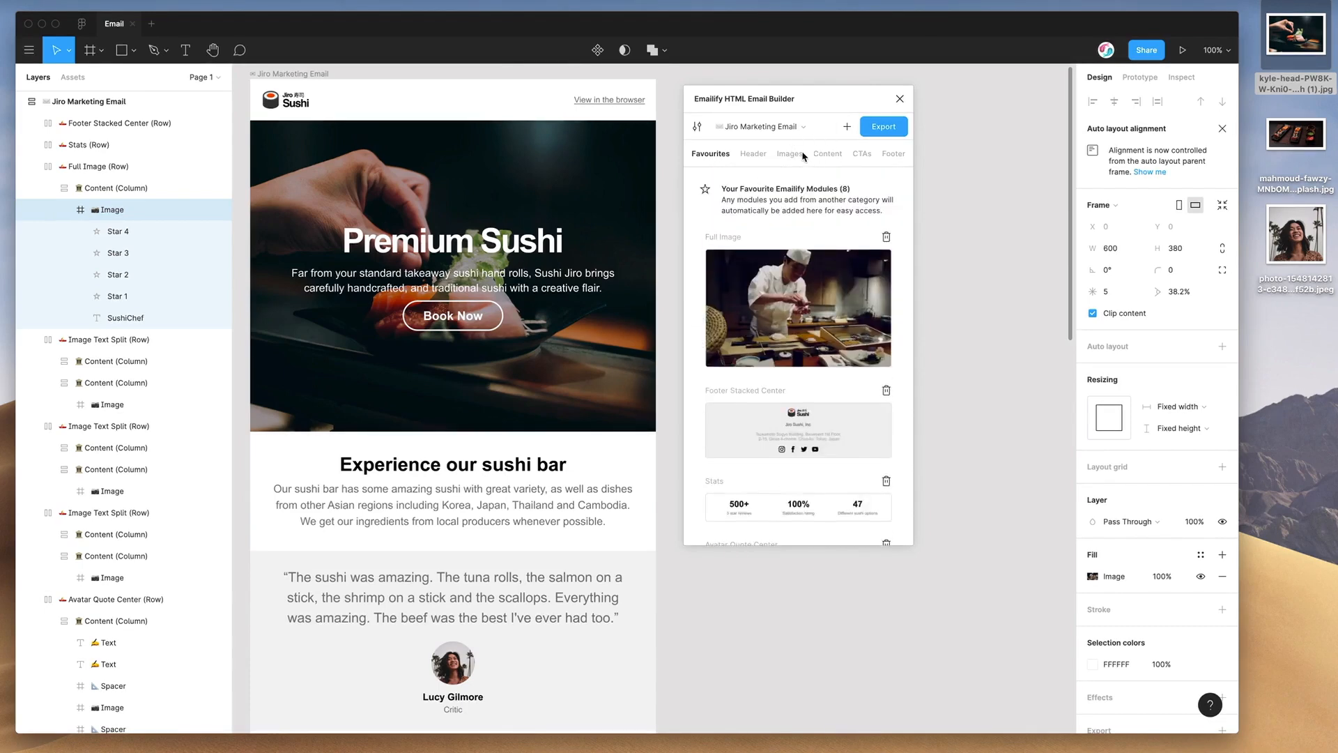
- Look at the Content and Images module categories and return to the Favourites category
click(827, 154)
click(710, 153)
mouse_move(704, 240)
mouse_down()
mouse_move(749, 239)
mouse_move(683, 234)
mouse_move(702, 237)
mouse_up()
click(705, 239)
click(790, 154)
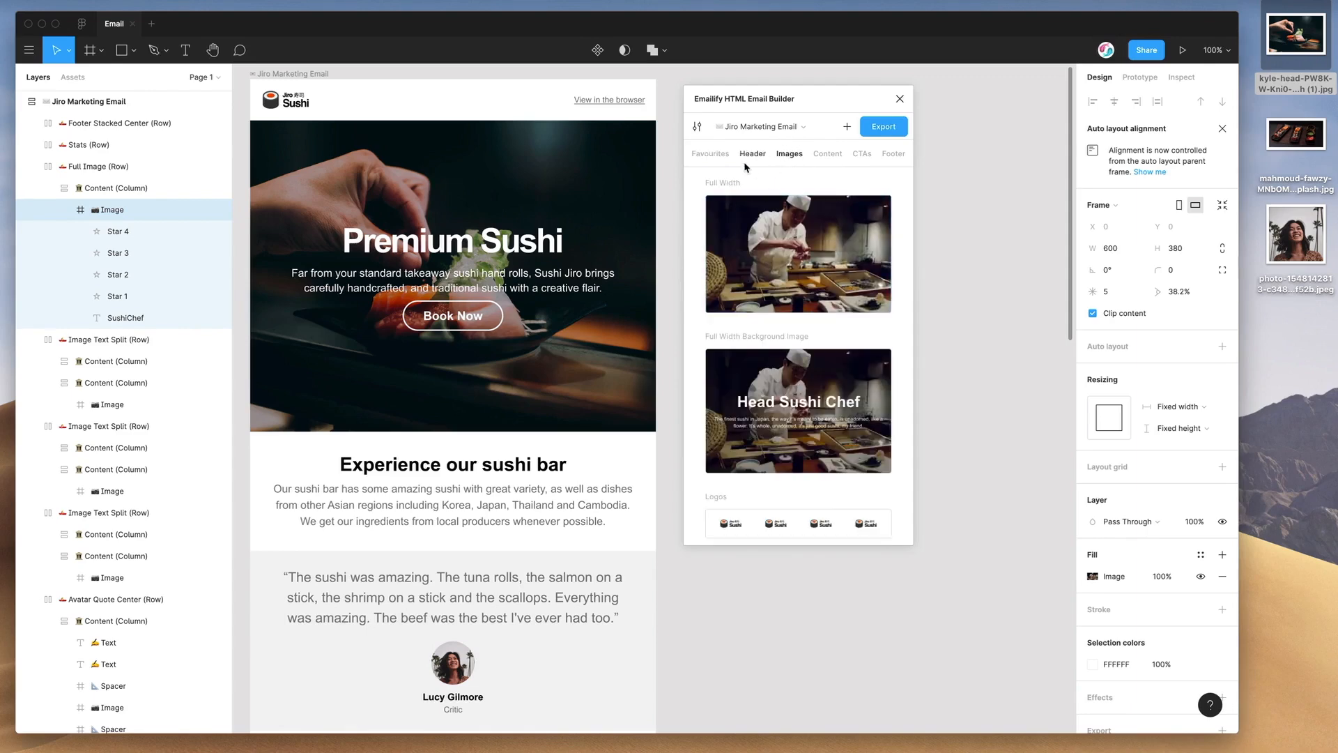
click(720, 156)
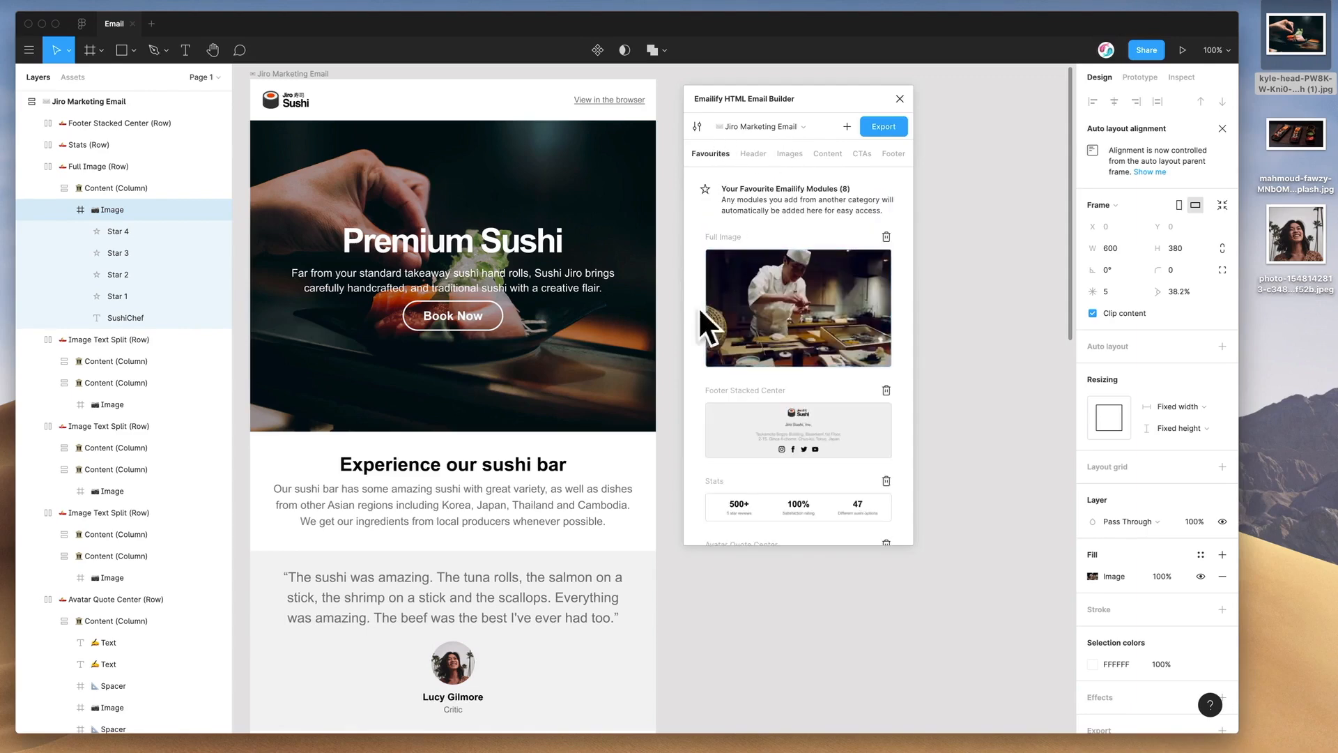
- Add another Stats module from the favourites to the end of the email, below the footer
scroll(696, 279, down, 2)
scroll(560, 356, down, 15)
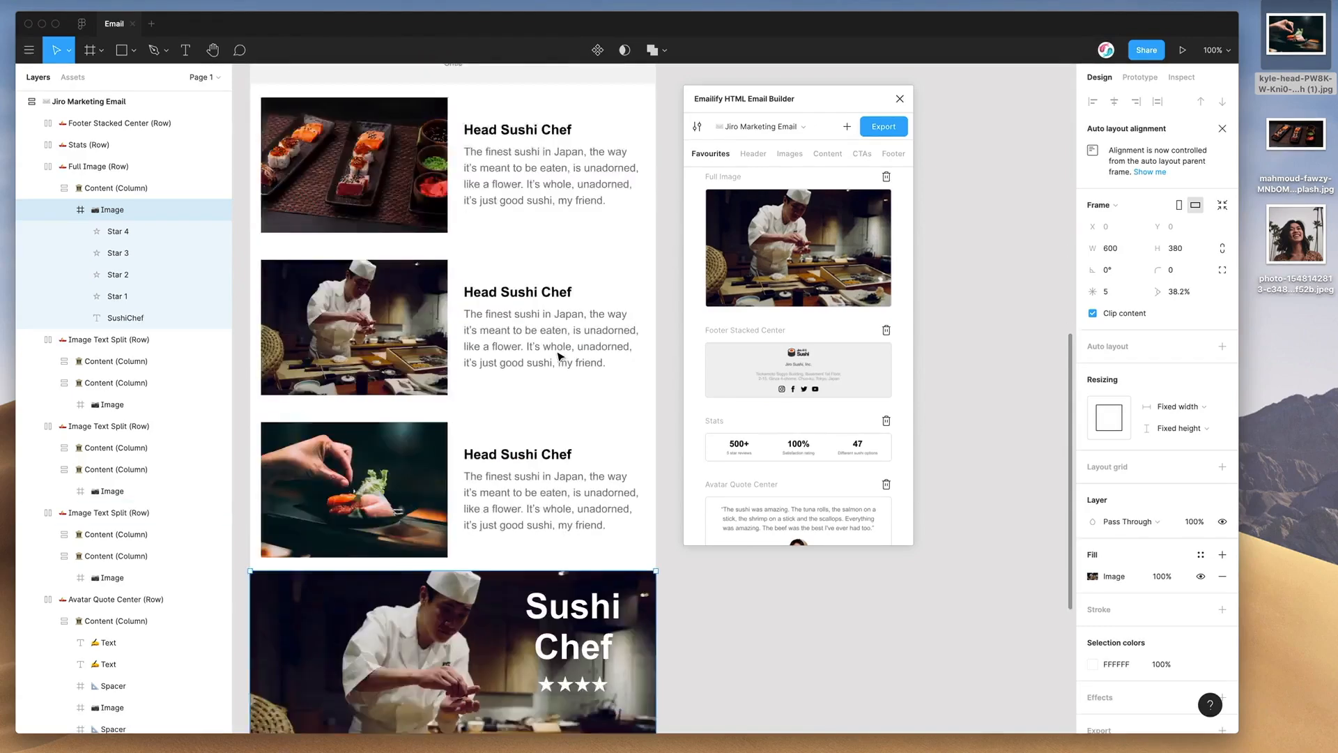
scroll(560, 357, down, 5)
click(560, 352)
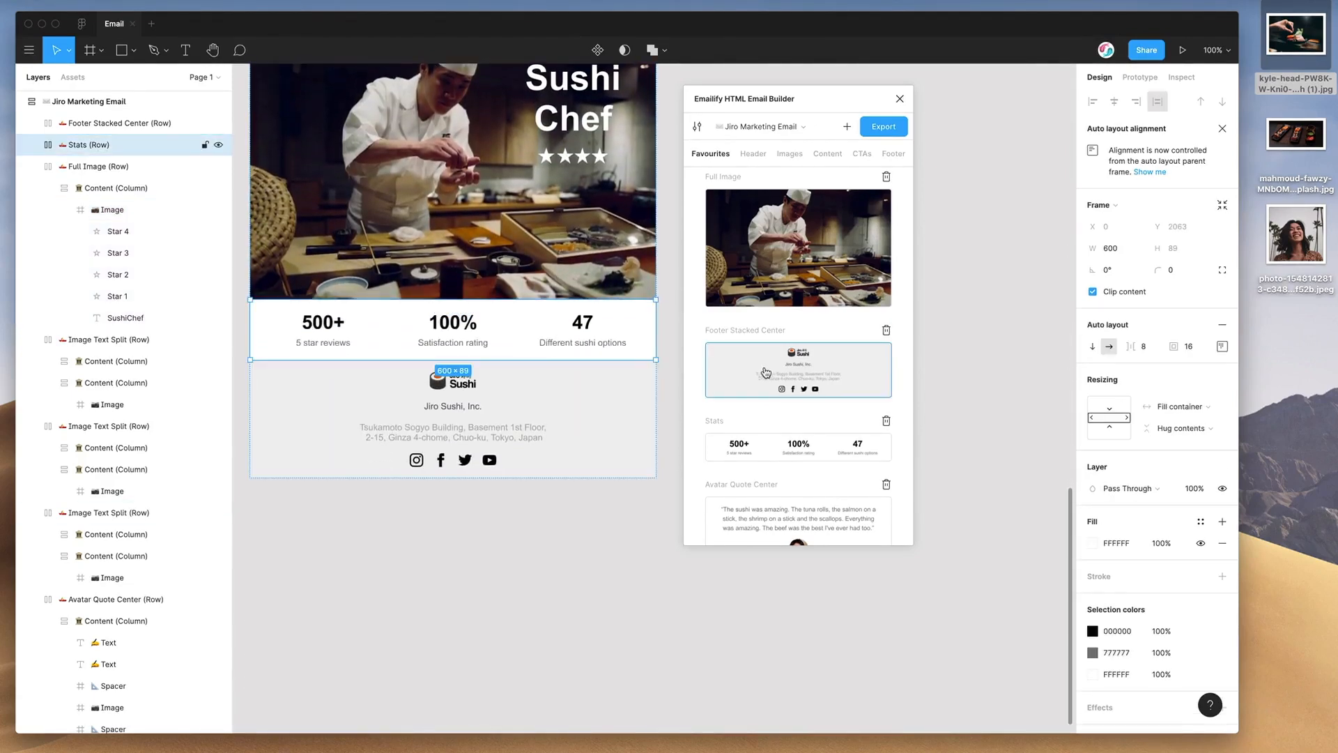
click(792, 454)
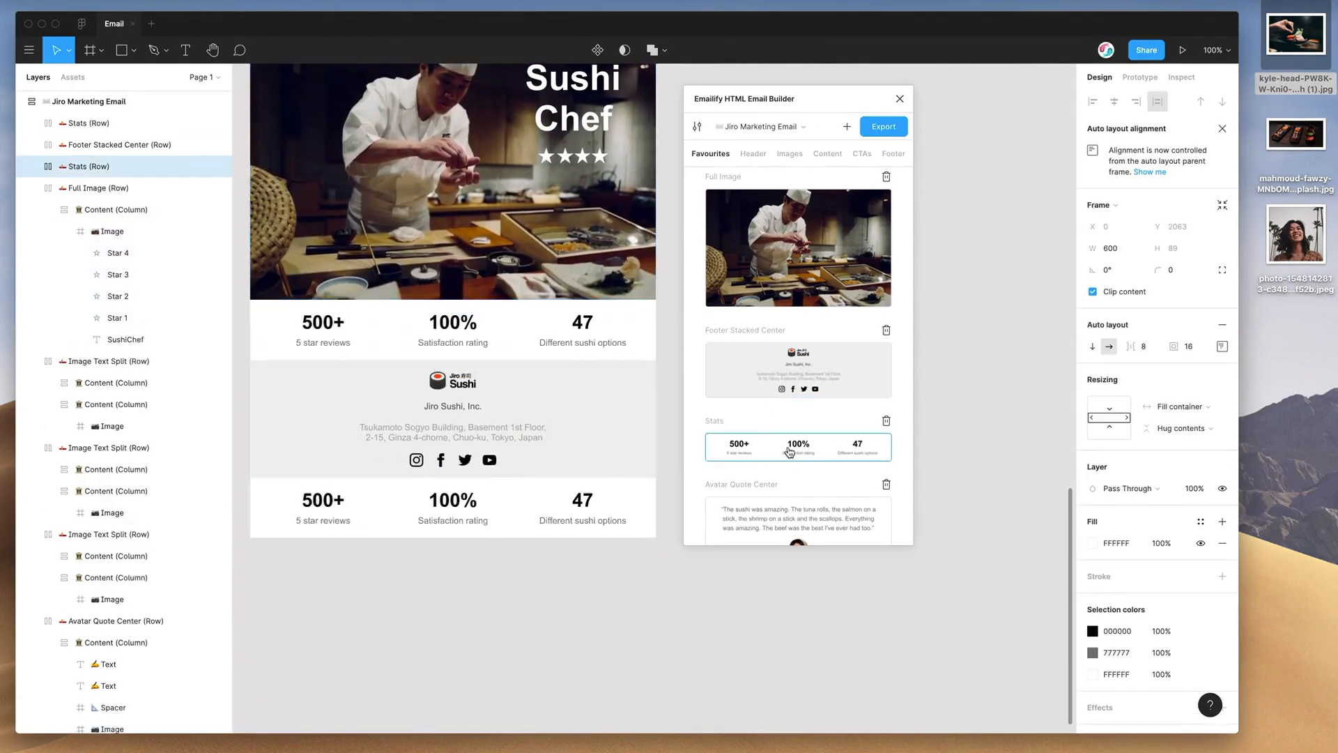
- Move the new Stats row up between the Avatar Quote Center row and the first Image Text Split row
click(514, 499)
scroll(517, 544, up, 2)
drag(519, 565, 502, 126)
scroll(515, 184, up, 5)
drag(499, 590, 502, 239)
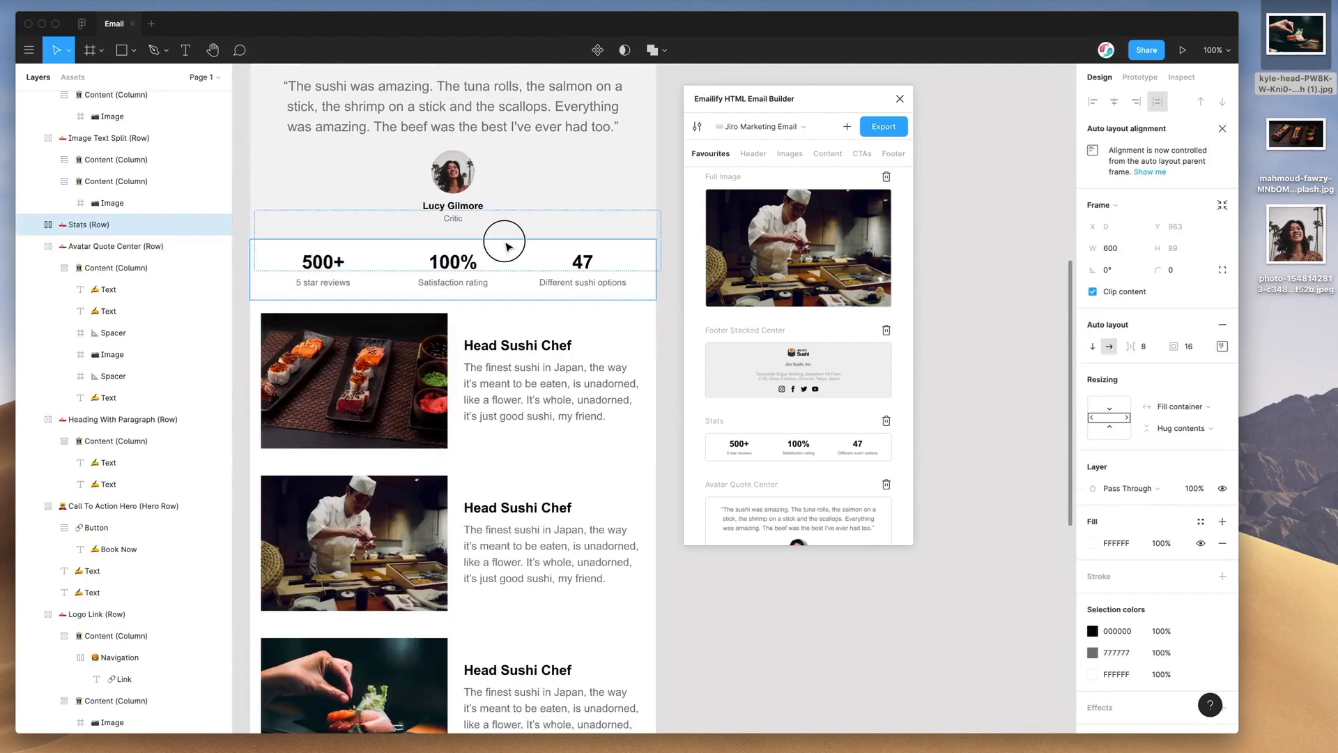
scroll(504, 279, up, 1)
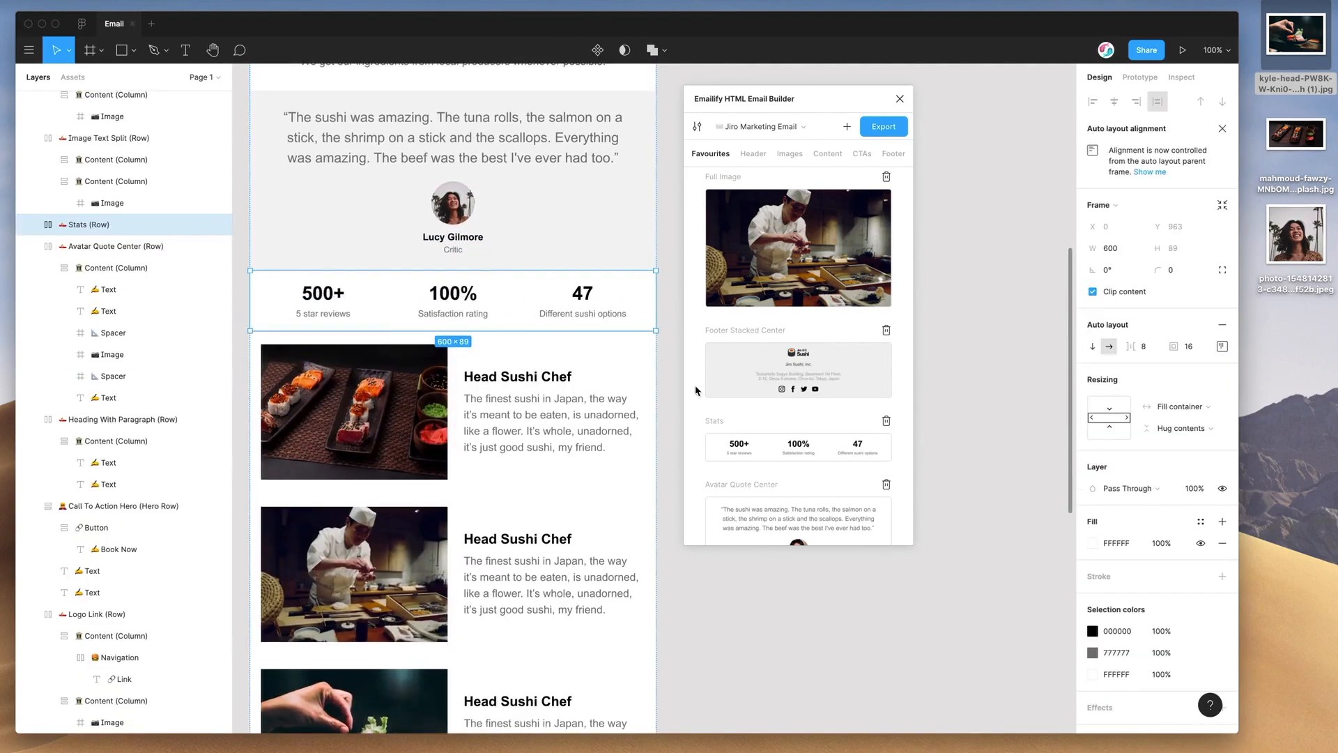
- Remove Footer Stacked Center, Avatar Quote Center, Stats, Heading With Paragraph and Full Image from the favourite modules
scroll(693, 402, down, 4)
scroll(695, 402, up, 4)
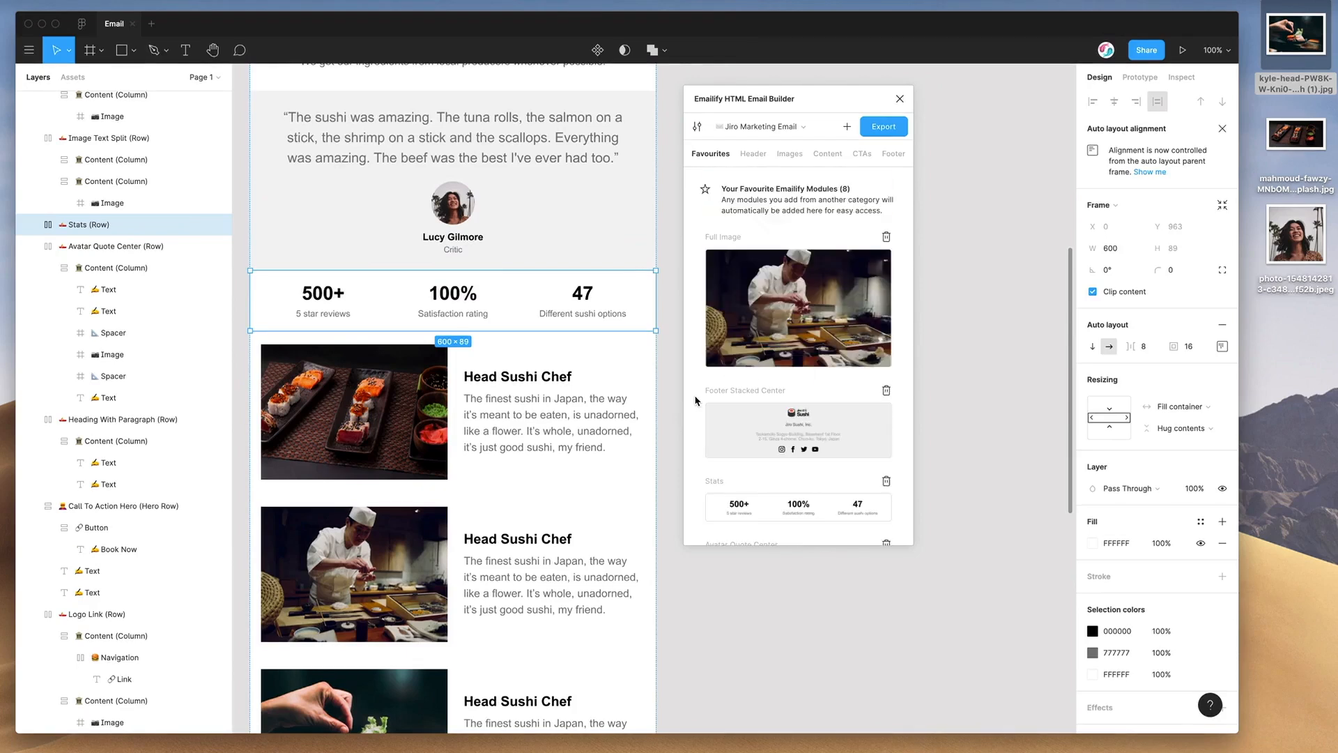
scroll(712, 340, down, 2)
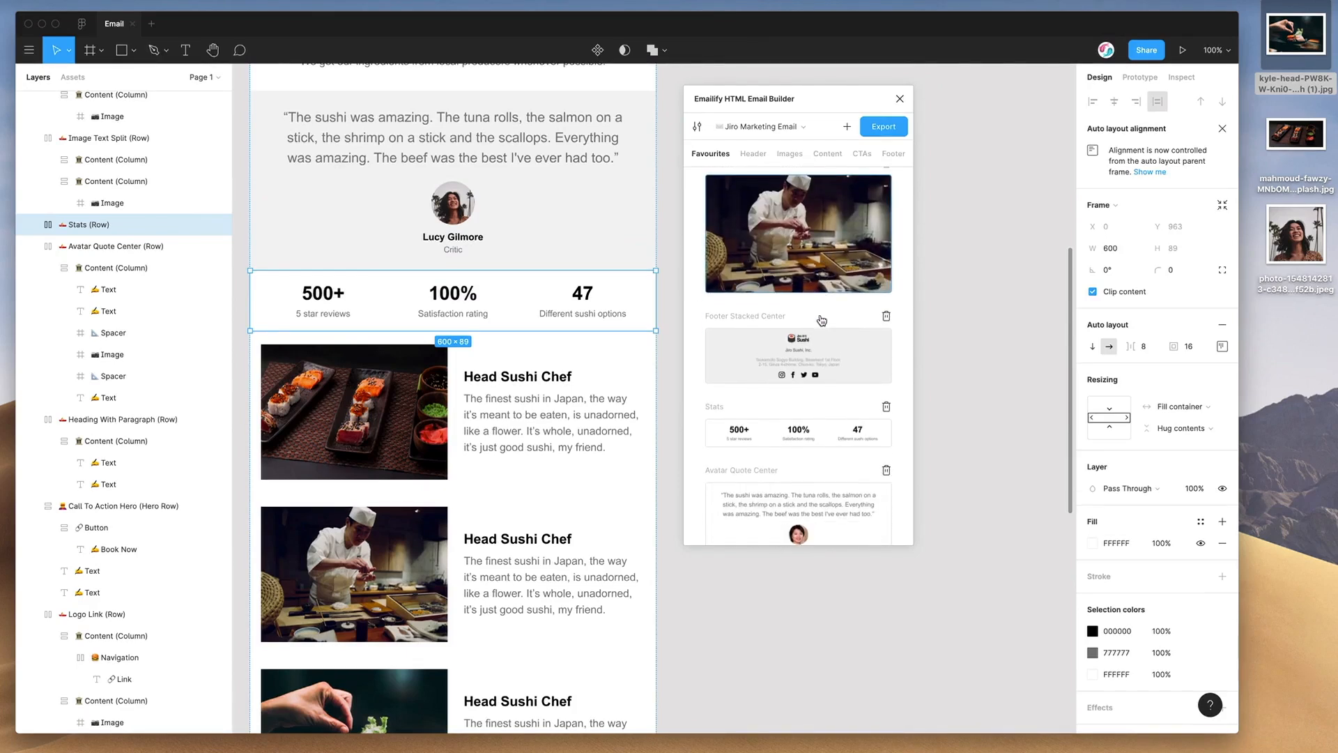
click(886, 316)
click(886, 382)
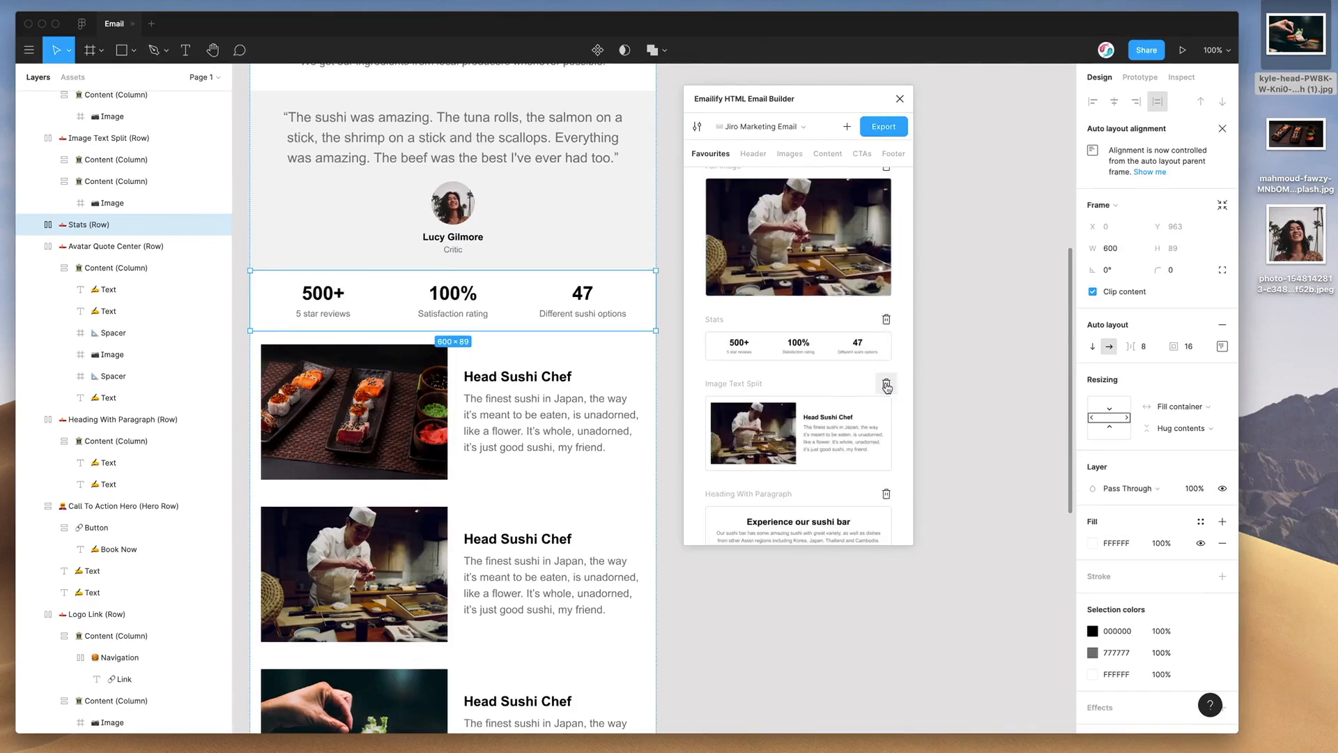
click(886, 320)
click(886, 429)
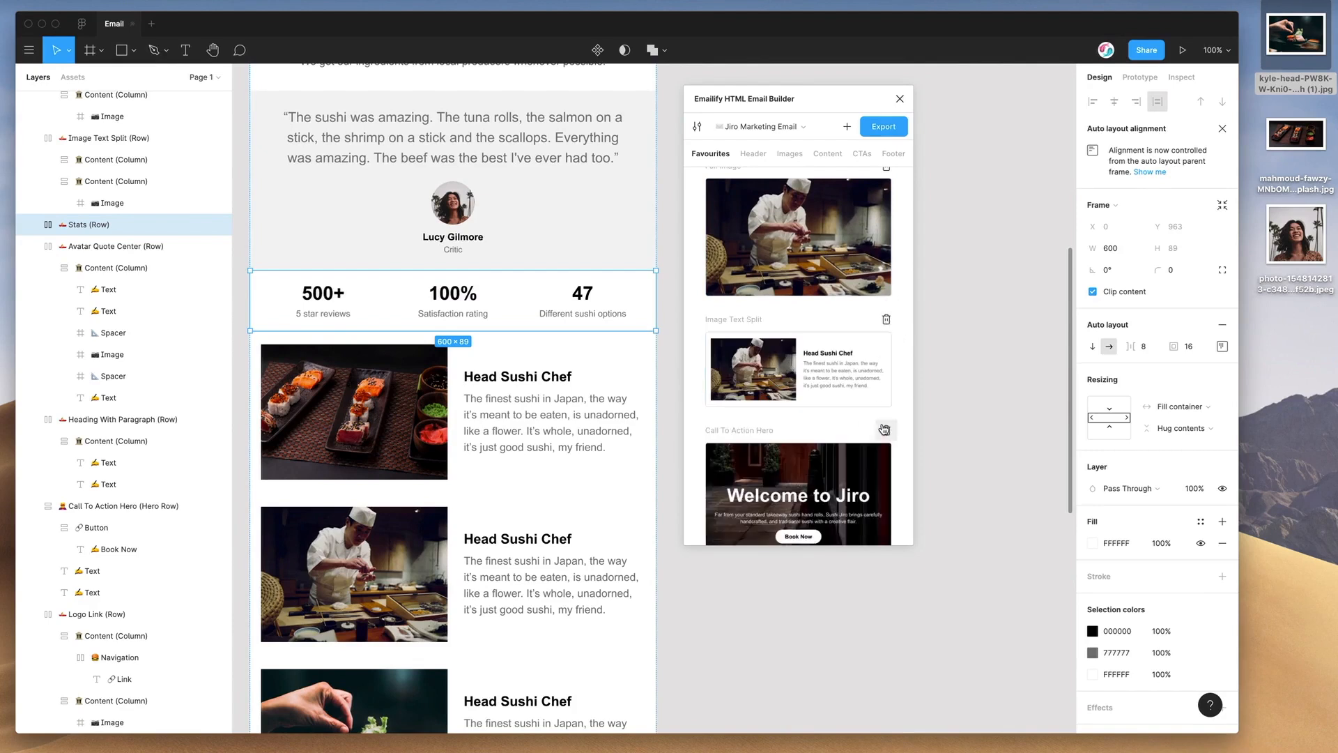
scroll(710, 174, up, 2)
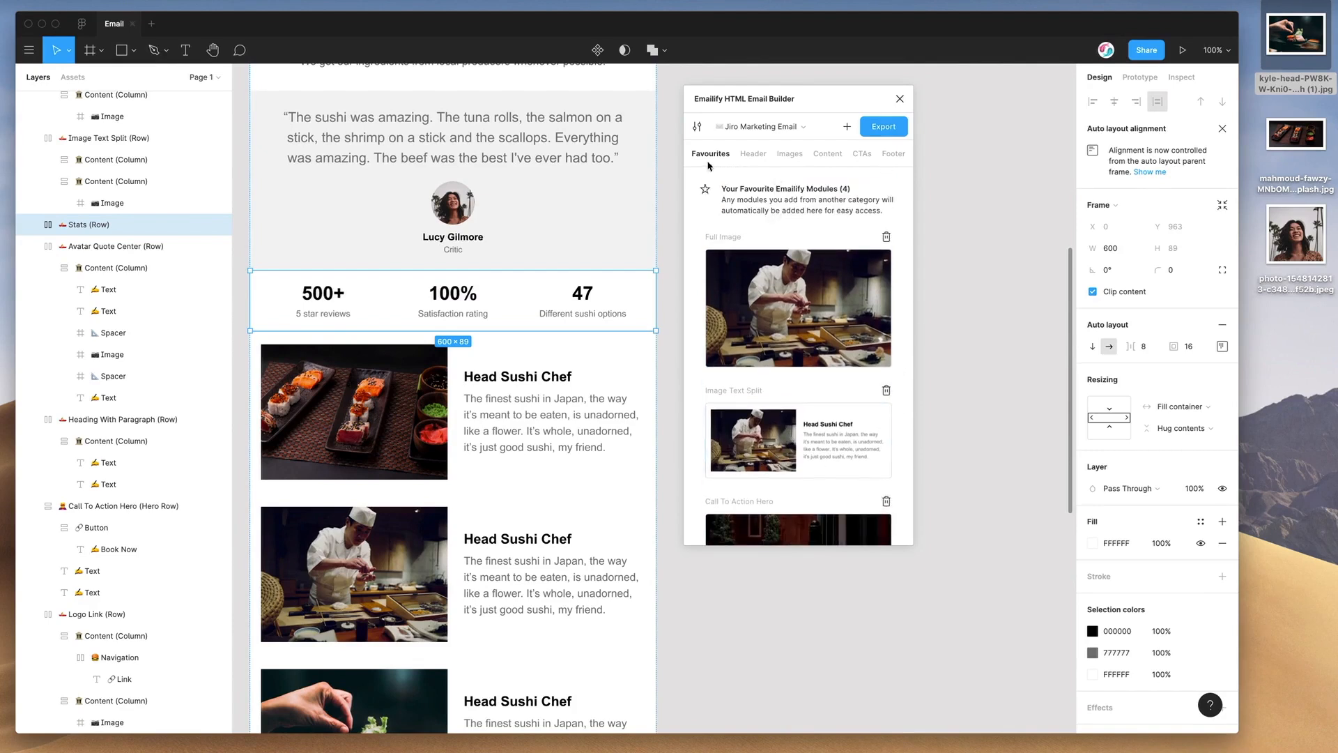
click(886, 237)
click(789, 154)
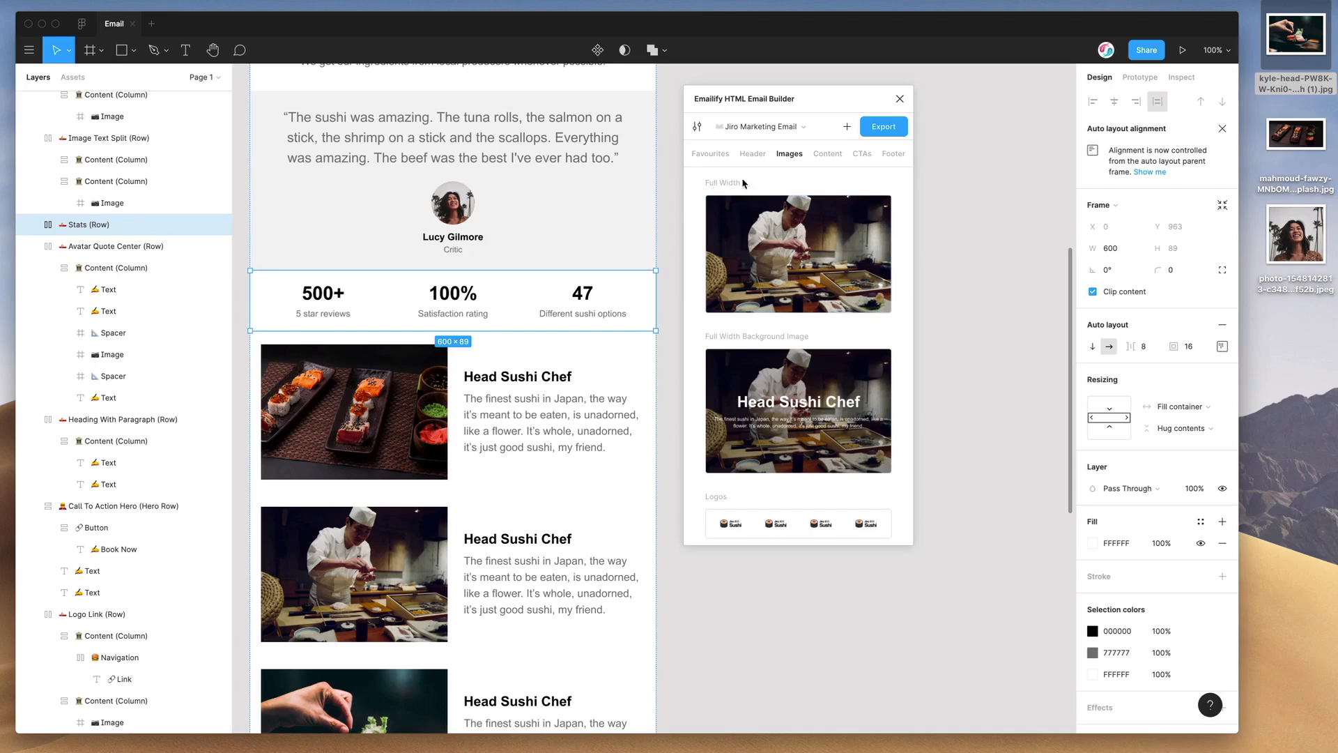
click(711, 155)
- Open the code export for Jiro Marketing Email and set the export format to HTML (and MJML)
drag(740, 100, 740, 106)
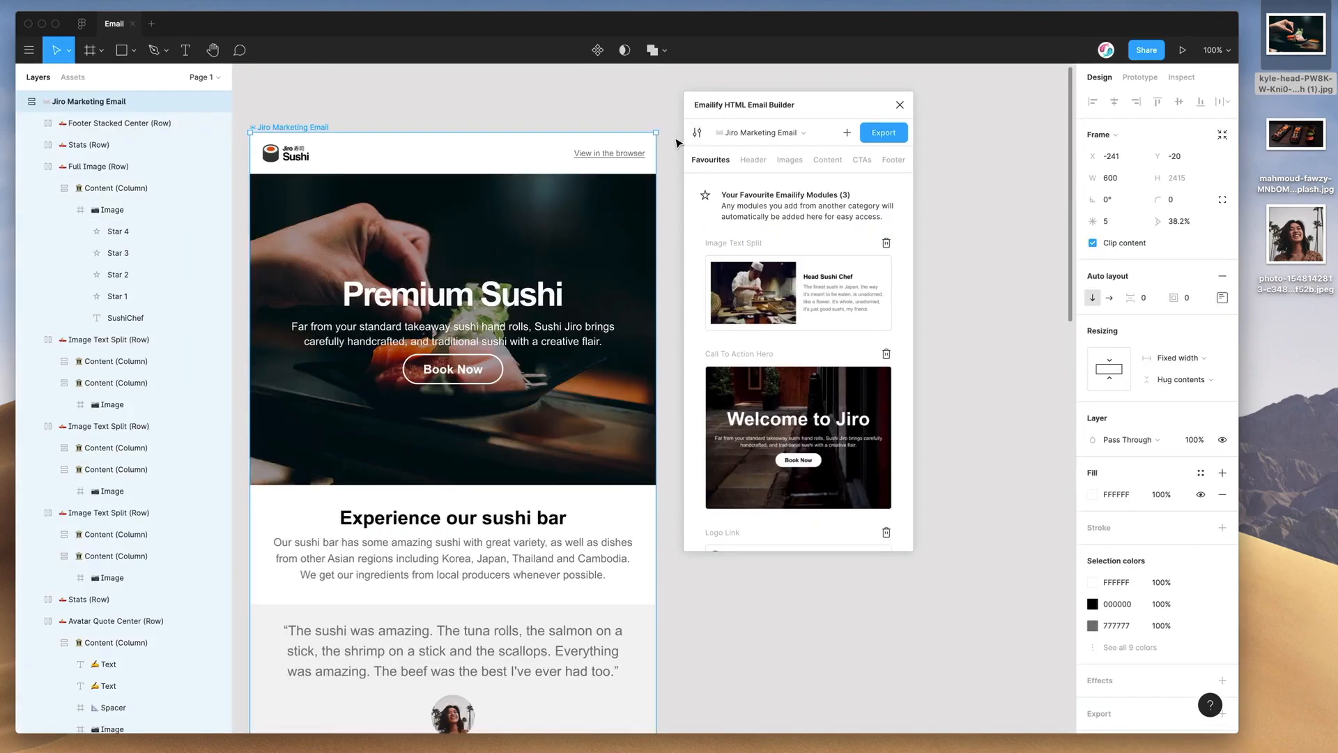
drag(733, 108, 732, 115)
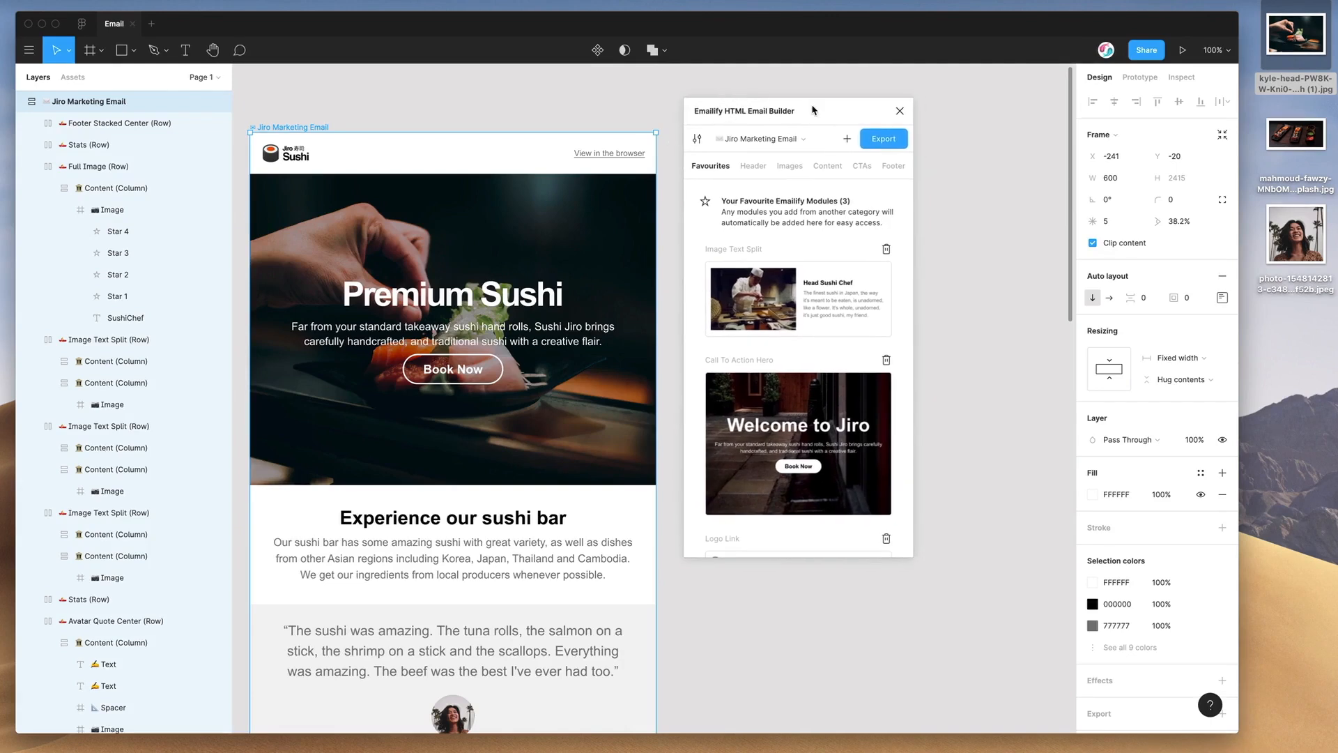
click(884, 139)
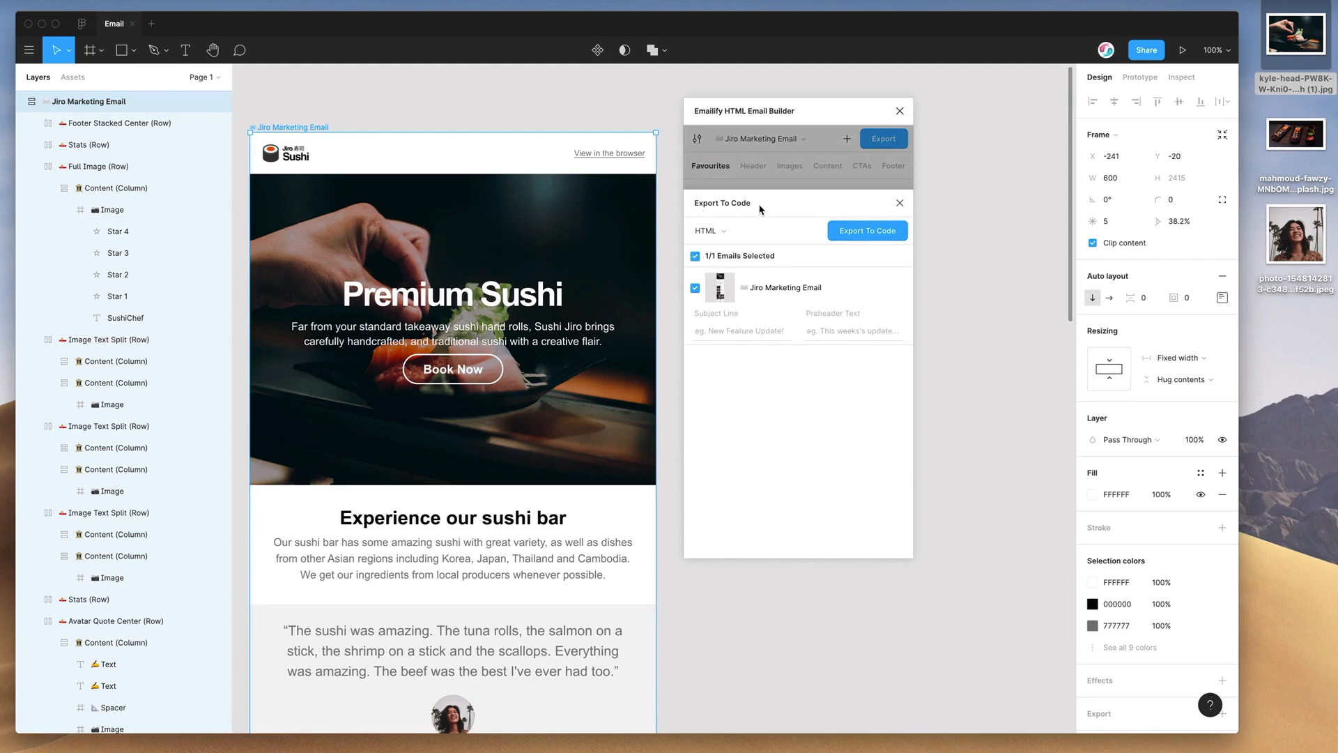
click(730, 234)
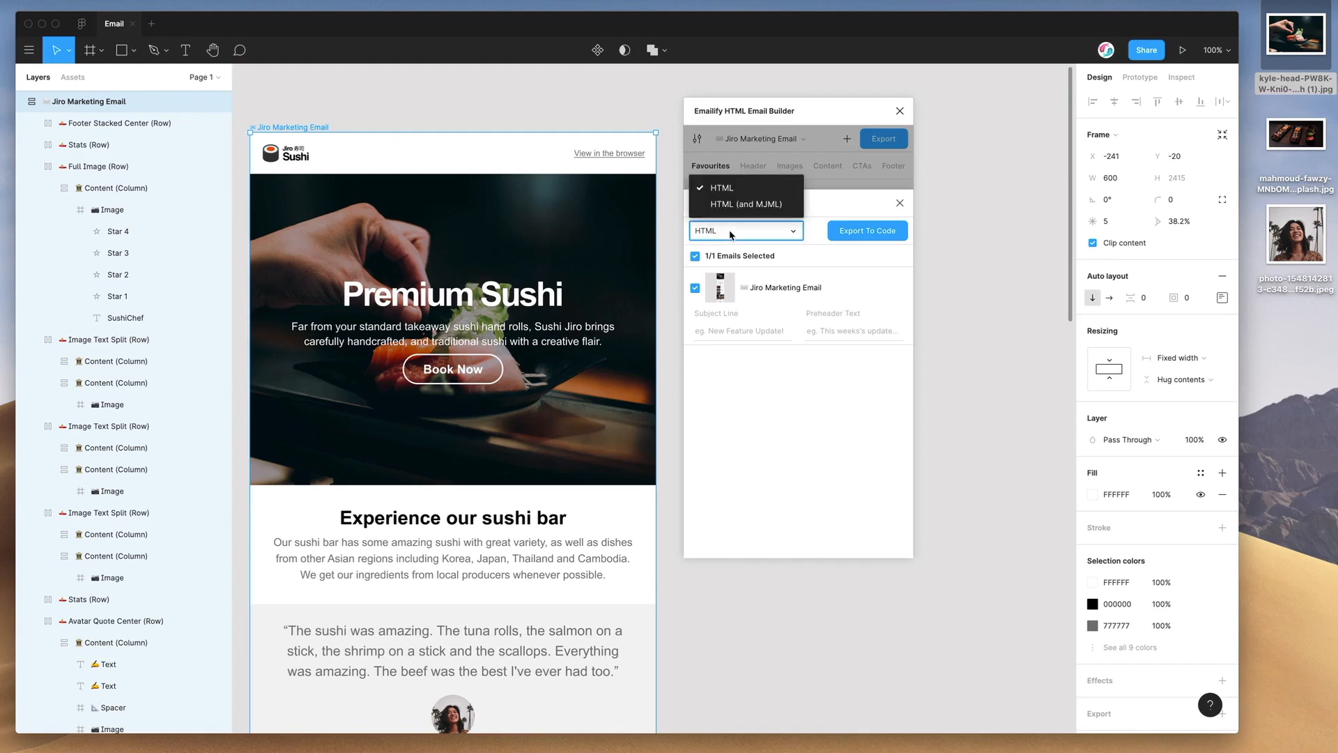
click(758, 207)
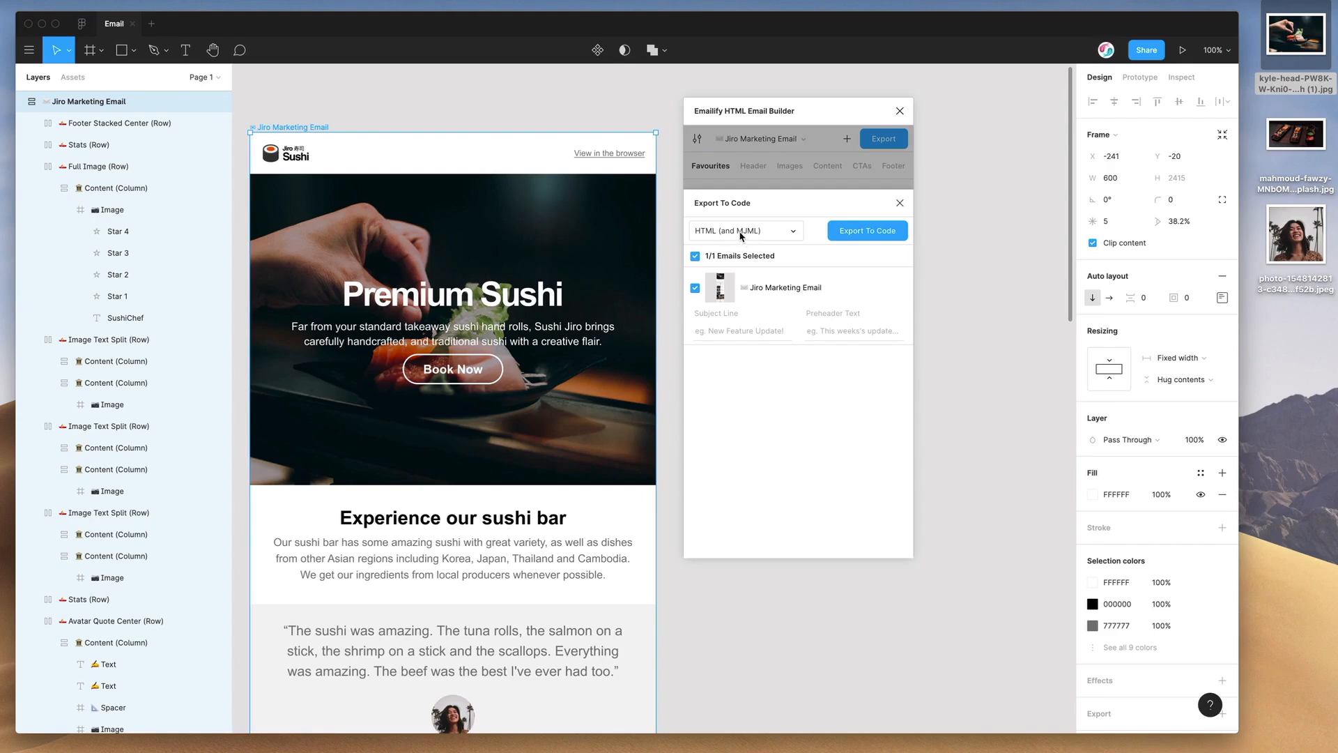
drag(800, 113, 808, 104)
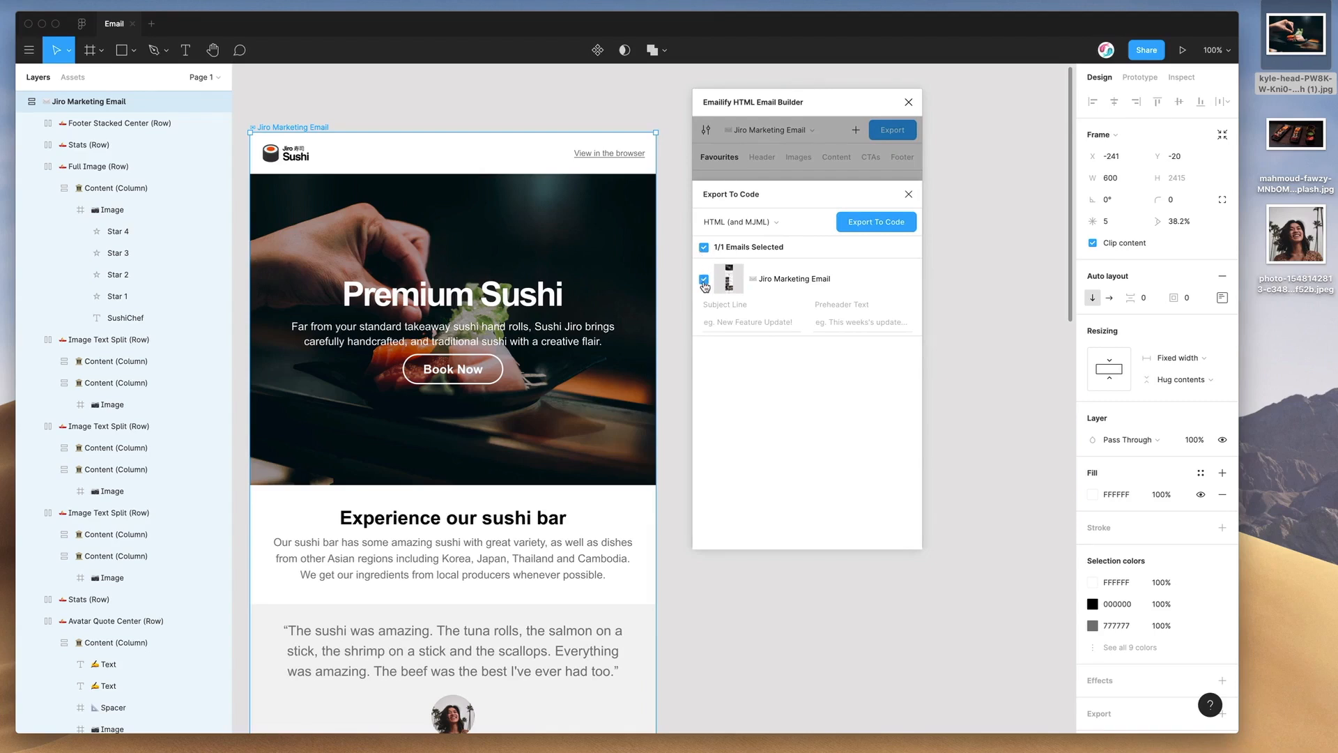
click(676, 231)
scroll(676, 231, right, 1)
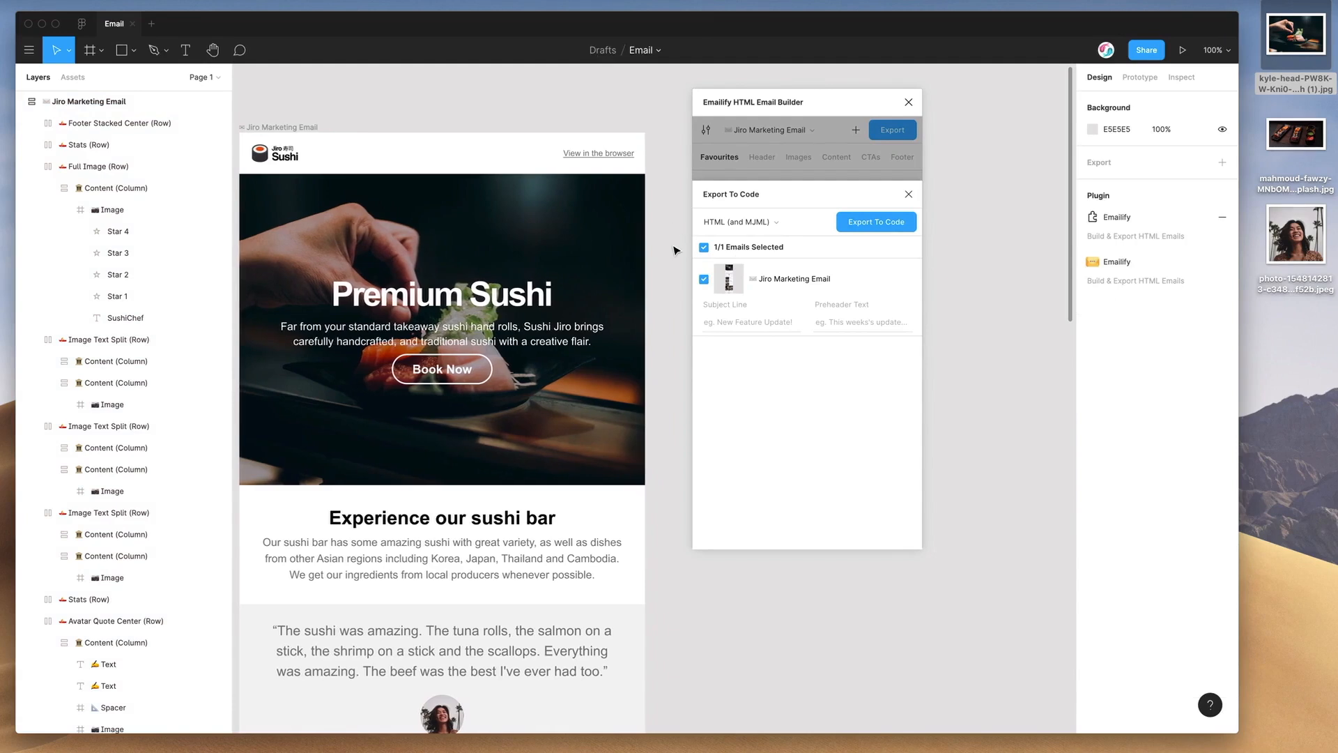
scroll(650, 340, left, 1)
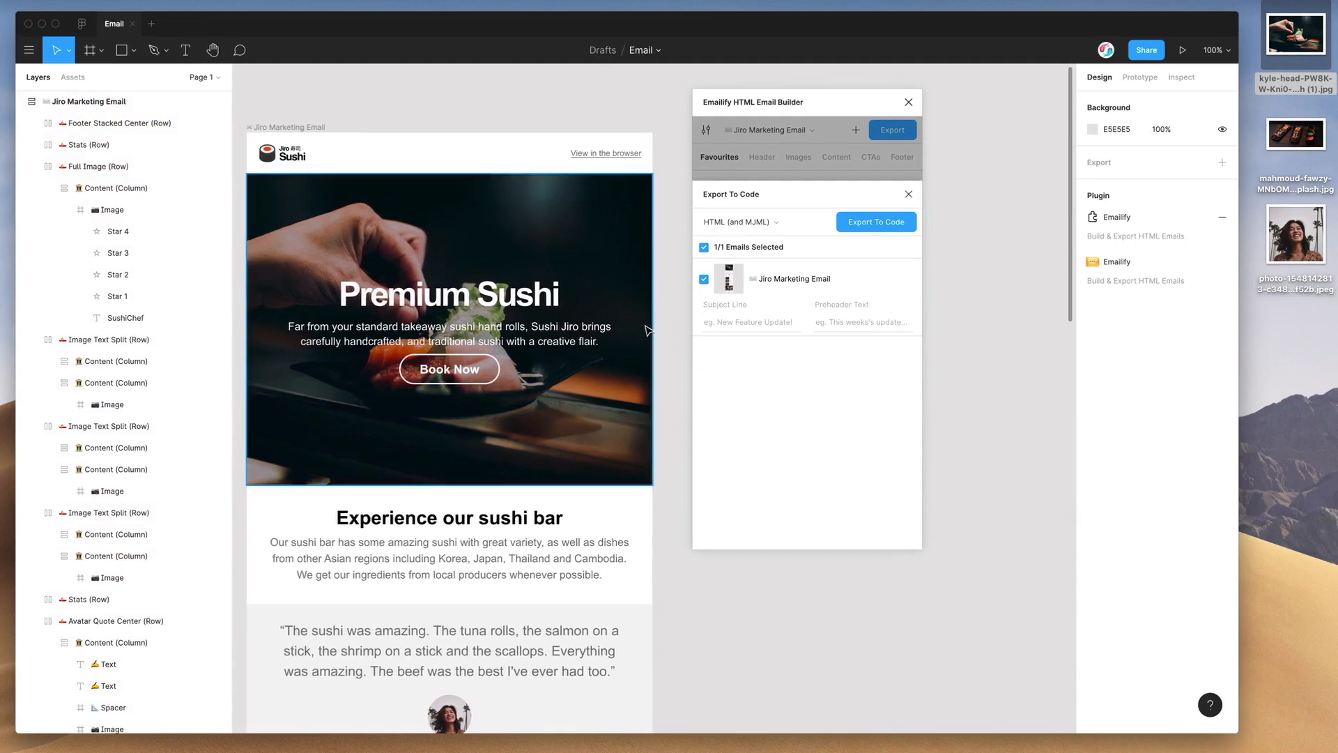
scroll(418, 209, down, 1)
scroll(418, 209, left, 1)
click(318, 117)
click(318, 117)
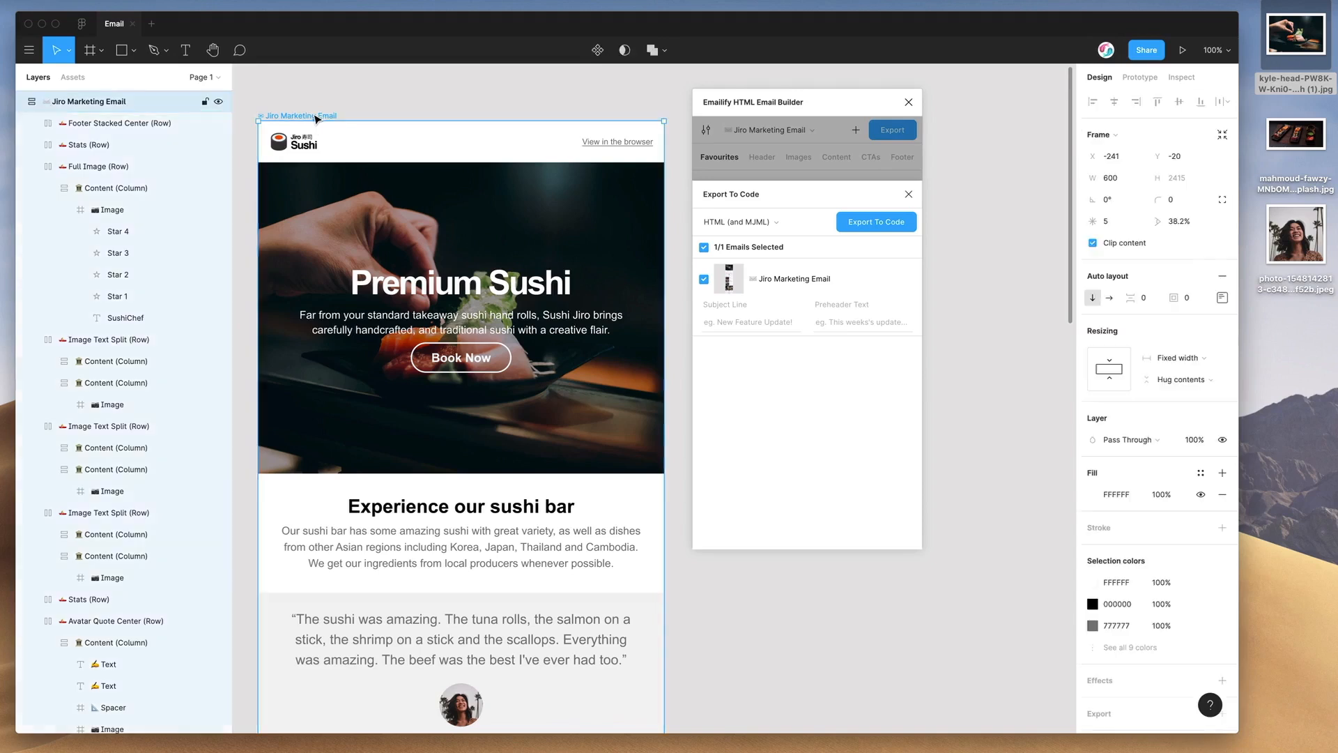
click(338, 102)
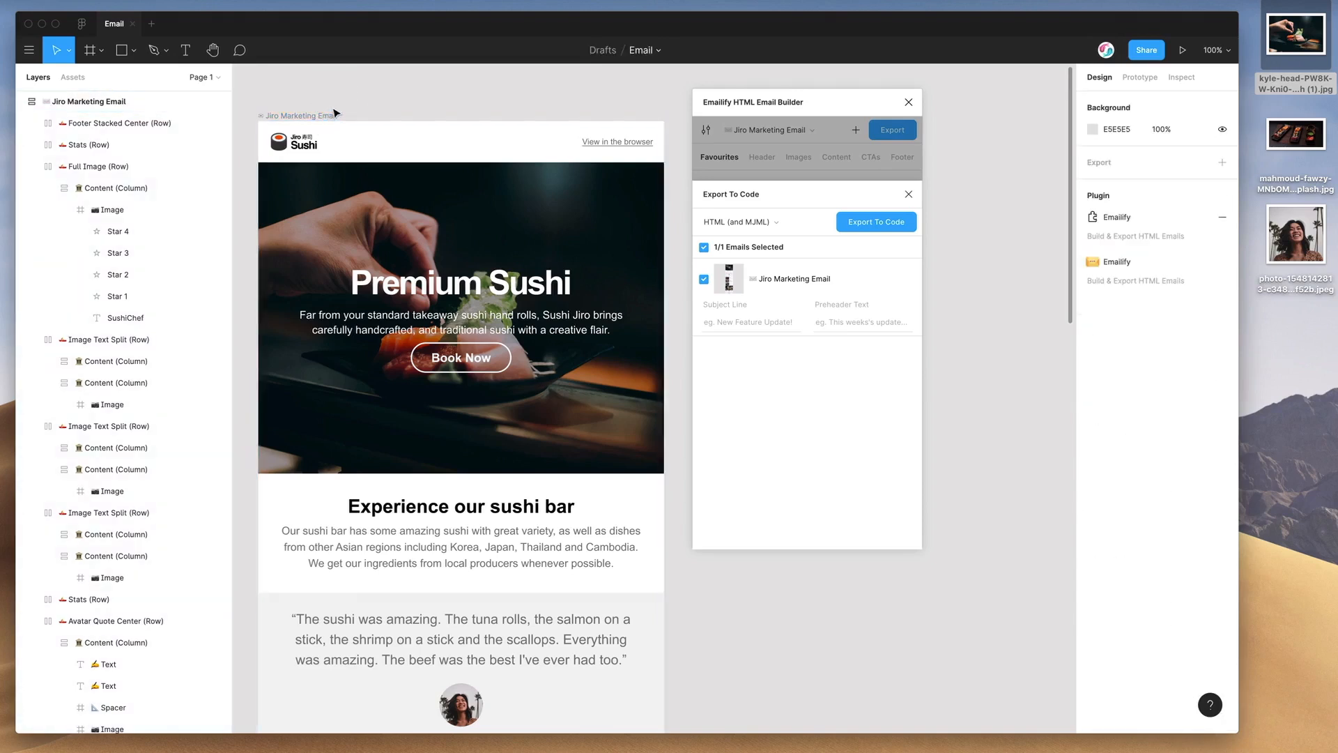
scroll(444, 104, right, 2)
- Leave the code export and add a new Emailify email container named New Email
click(762, 156)
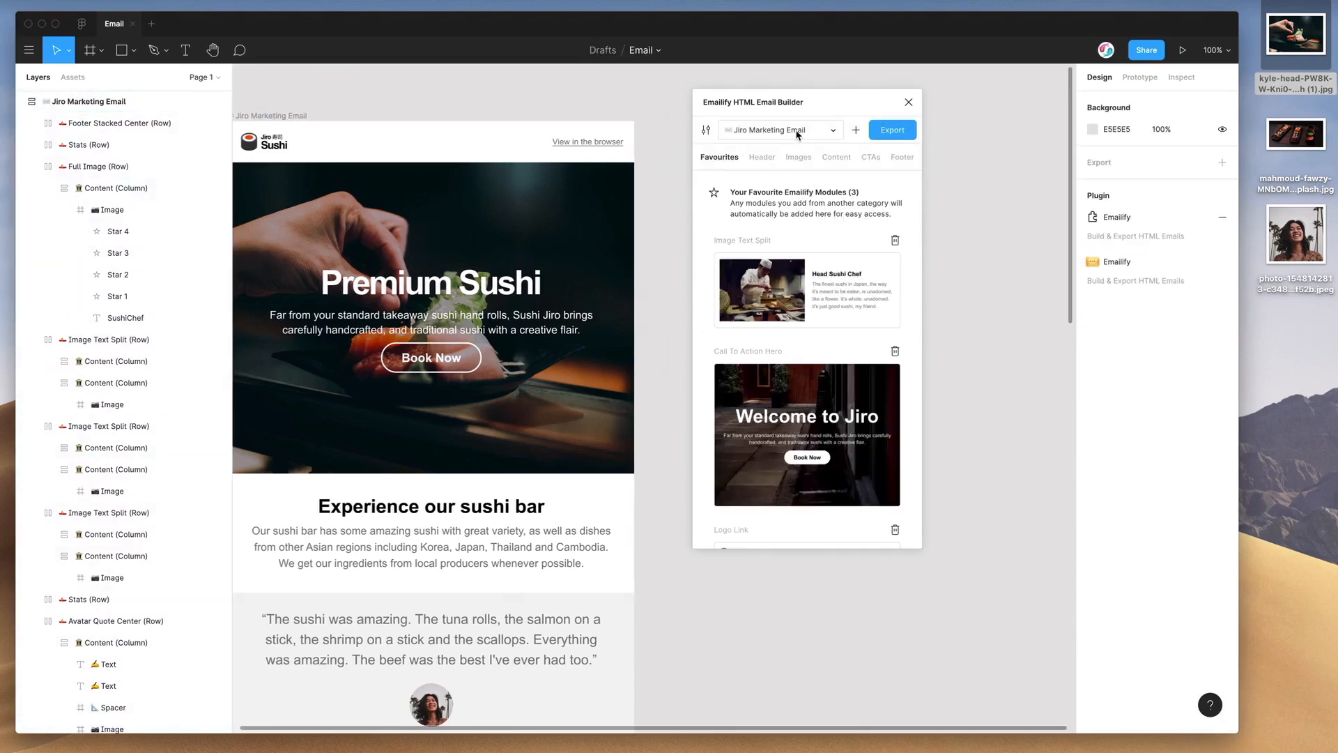
click(856, 130)
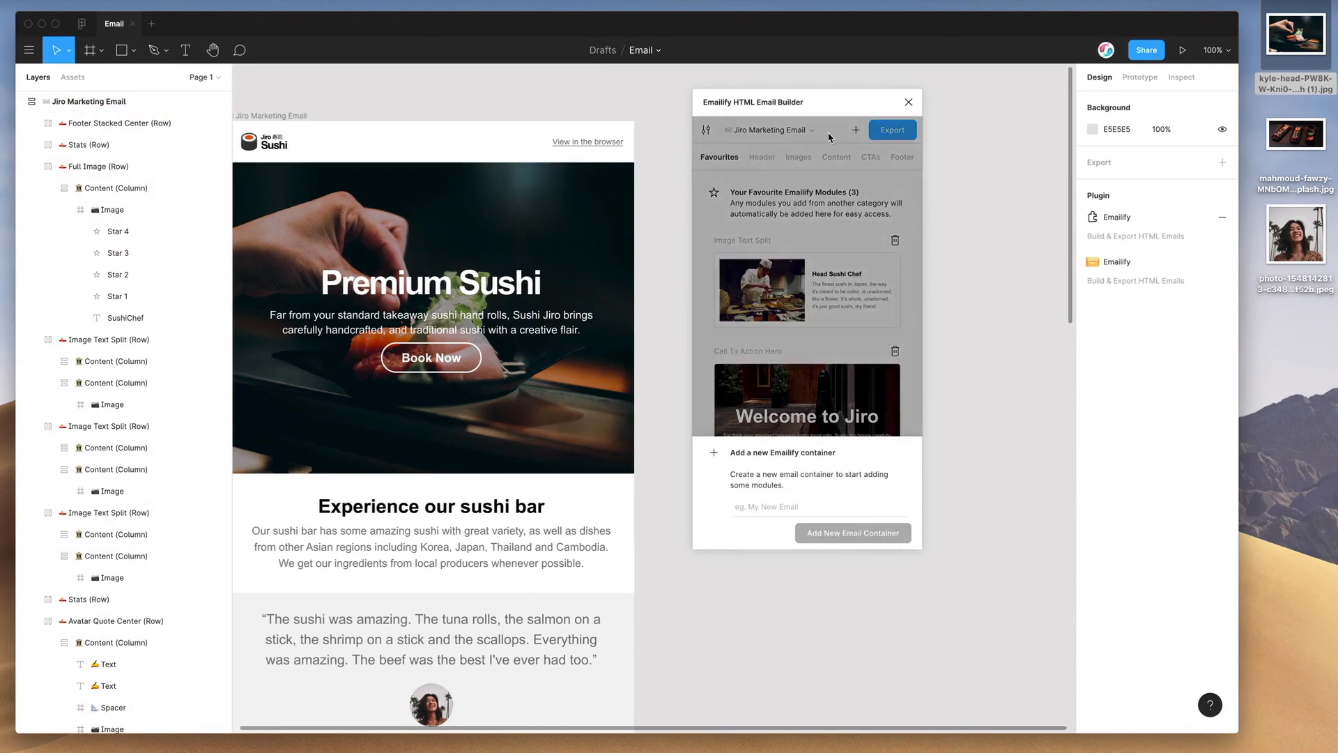
click(773, 505)
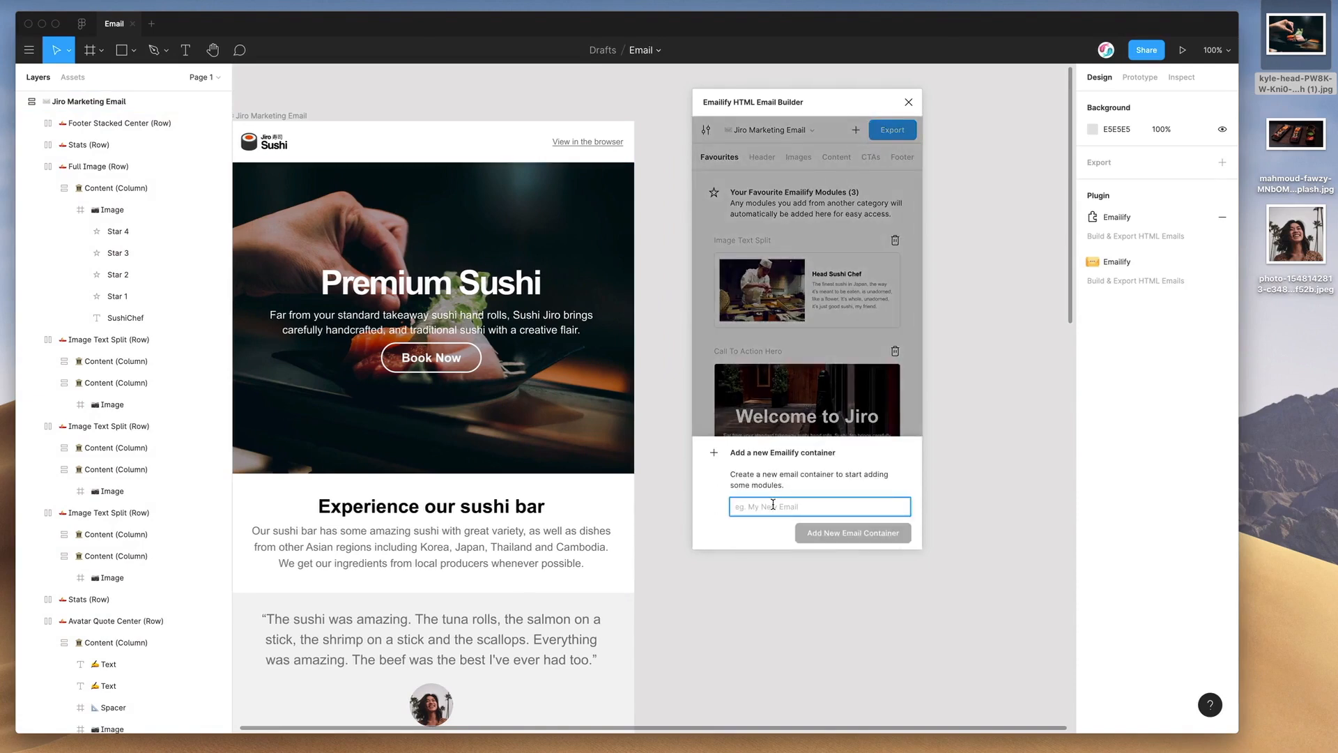
text(New )
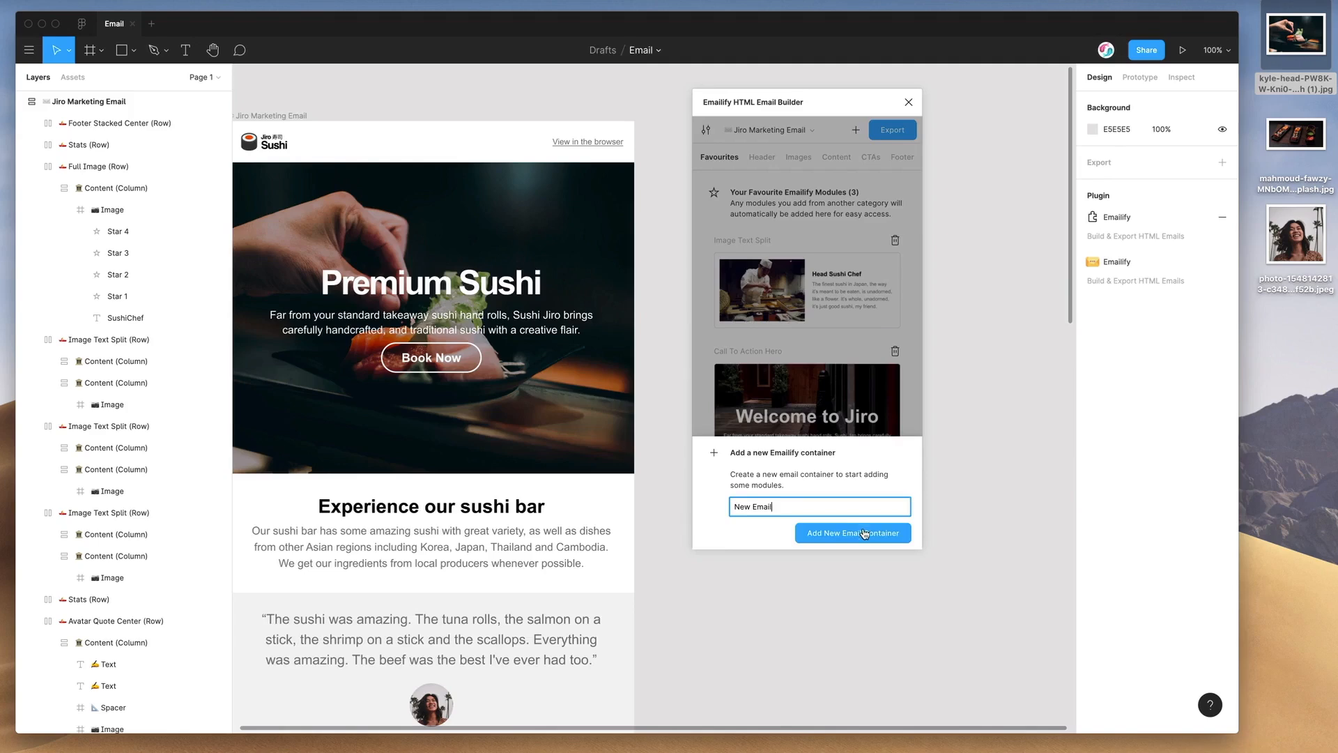
text(Email)
click(864, 534)
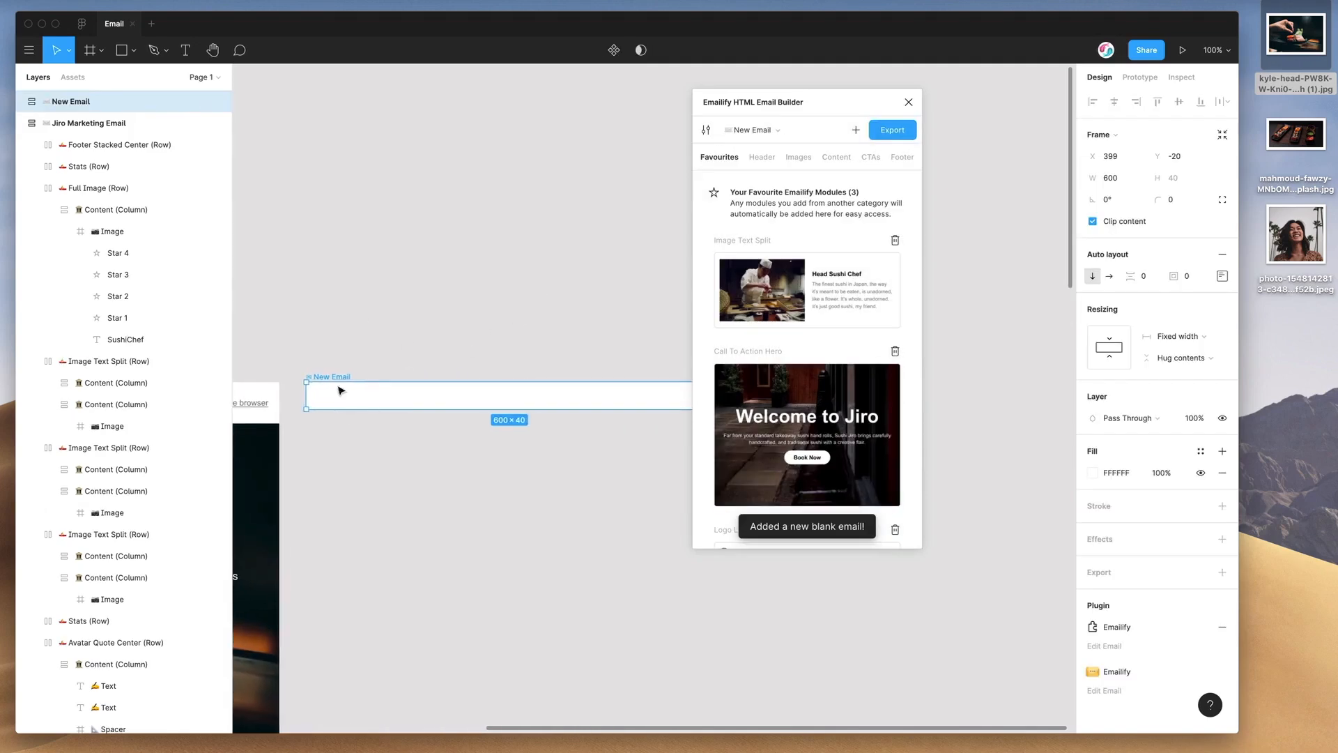
scroll(367, 374, down, 3)
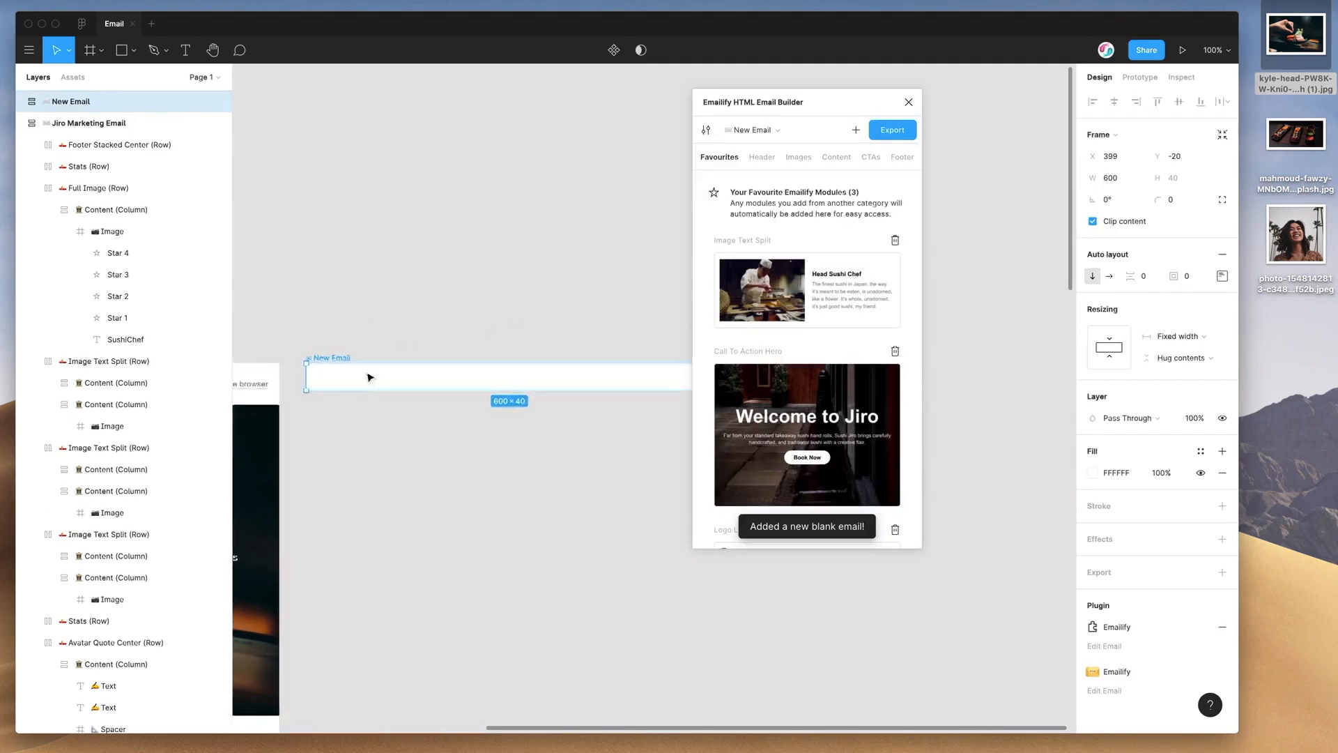
- Add a centred logo header and the Head Sushi Chef full-width background image module to New Email
click(800, 157)
click(761, 157)
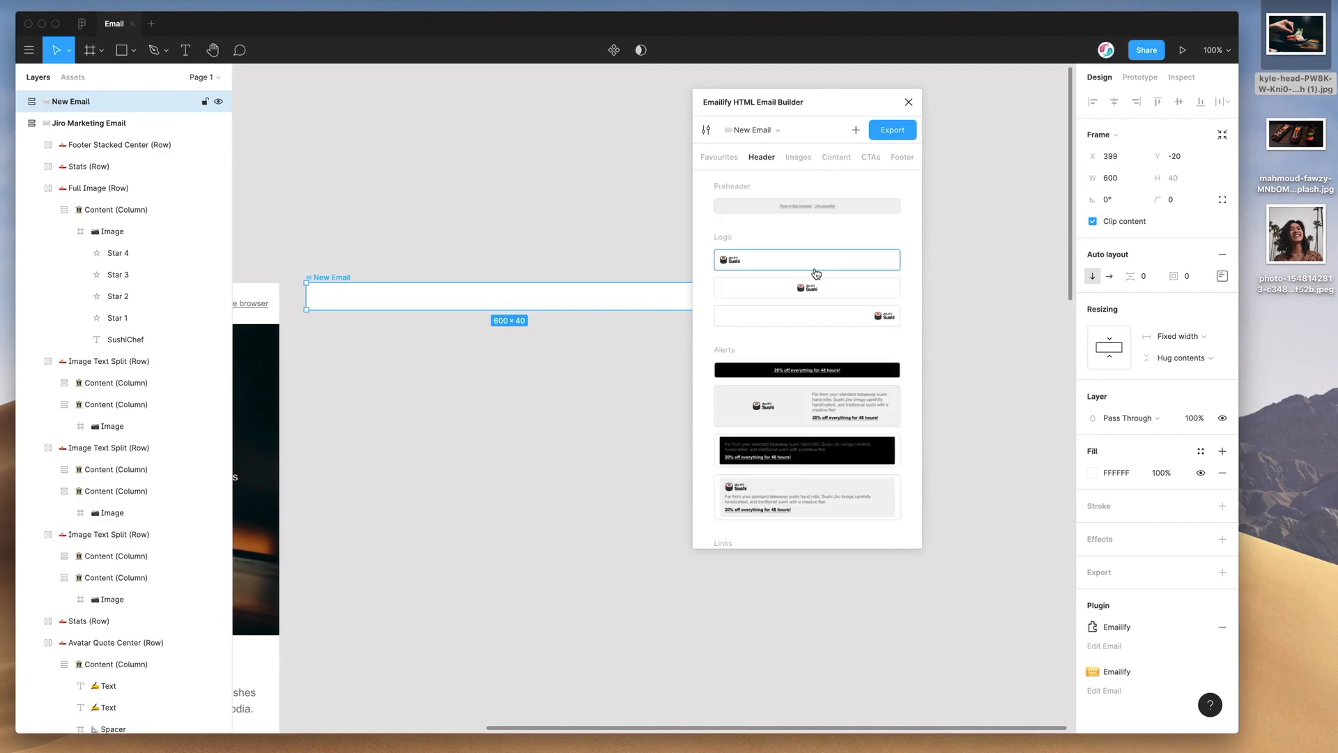
scroll(814, 271, down, 1)
click(800, 264)
click(798, 157)
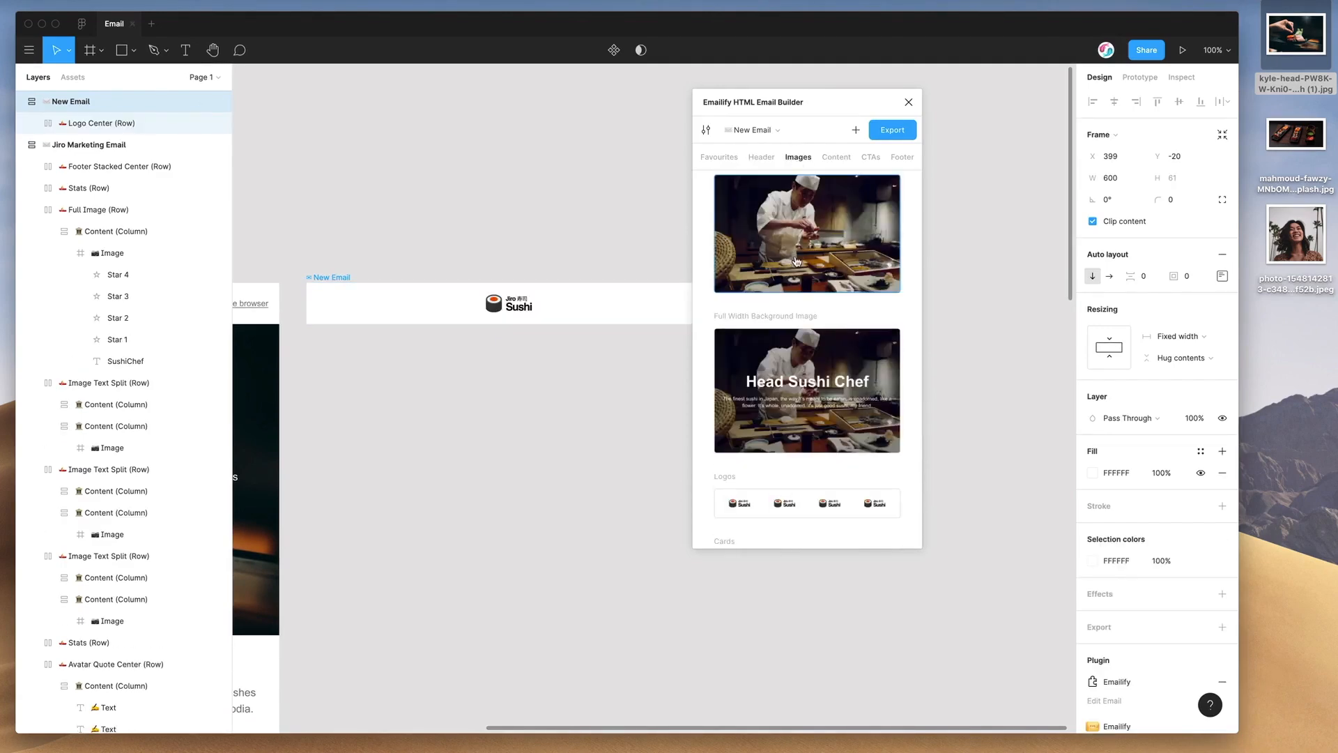
click(805, 343)
- Add the left-aligned title with paragraph module and the paragraph with Learn More button module below the hero image in New Email
click(837, 157)
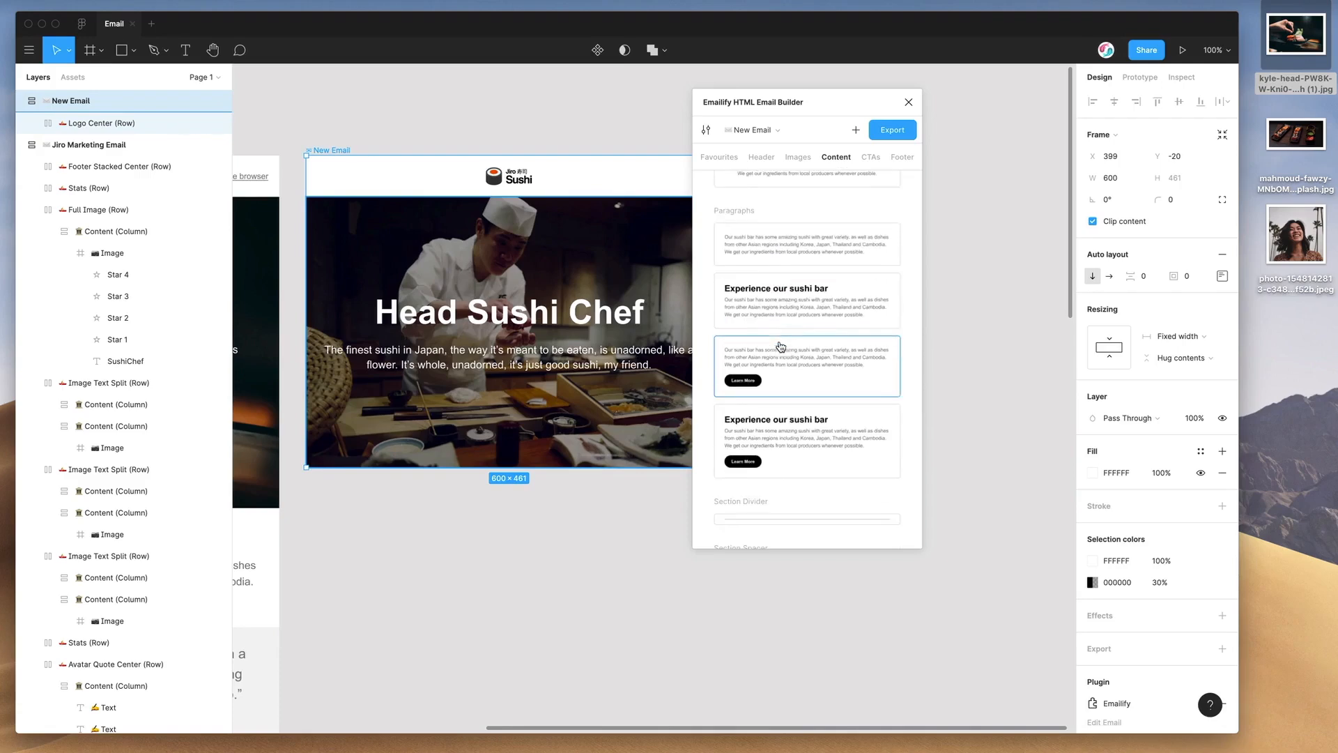
click(783, 296)
click(776, 358)
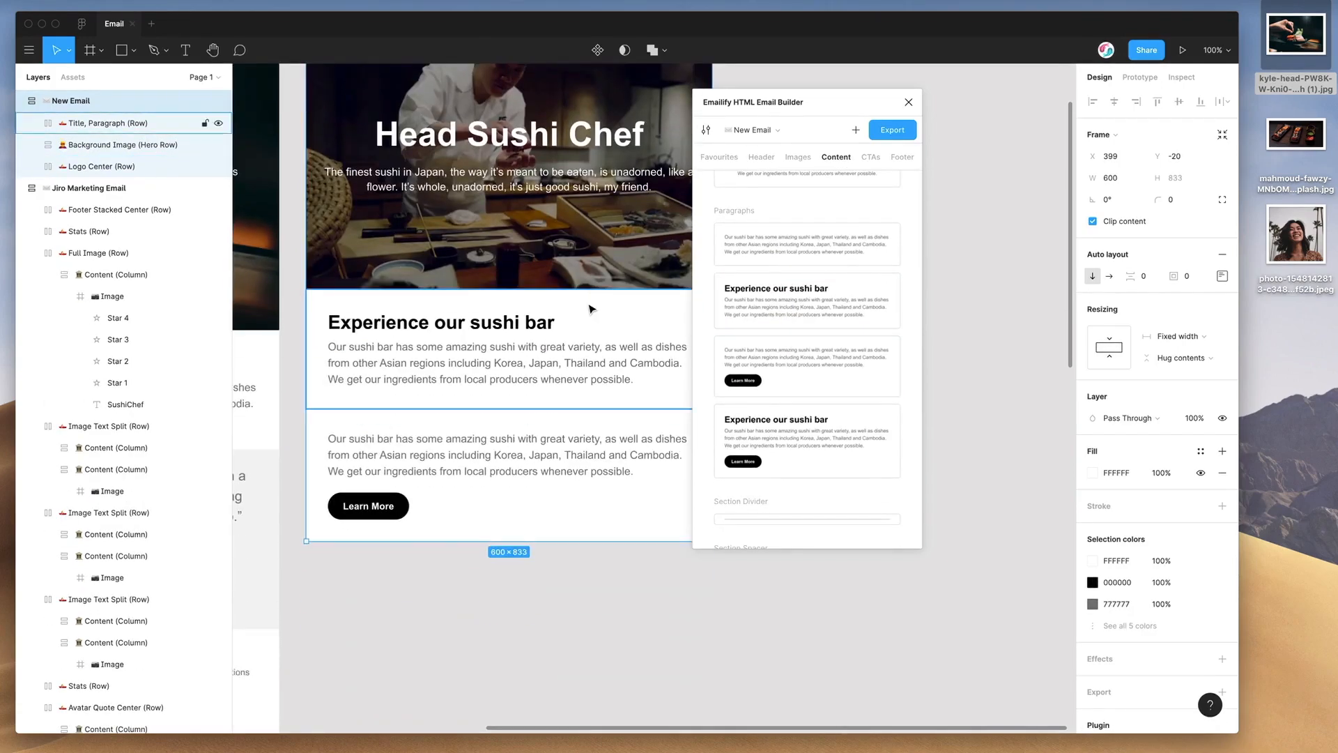
scroll(589, 309, left, 1)
scroll(589, 307, up, 3)
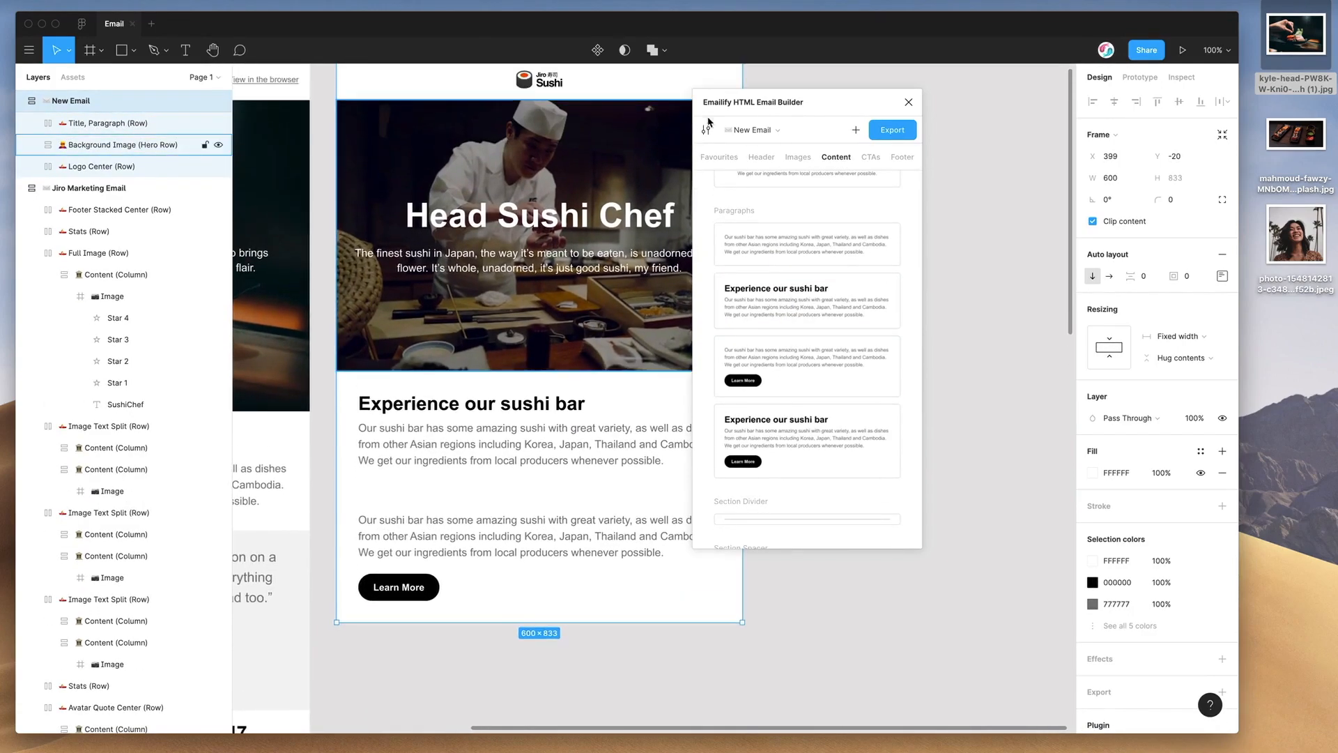
- Switch the email being edited to Jiro Marketing Email, back to New Email, and once more to Jiro Marketing Email
click(780, 131)
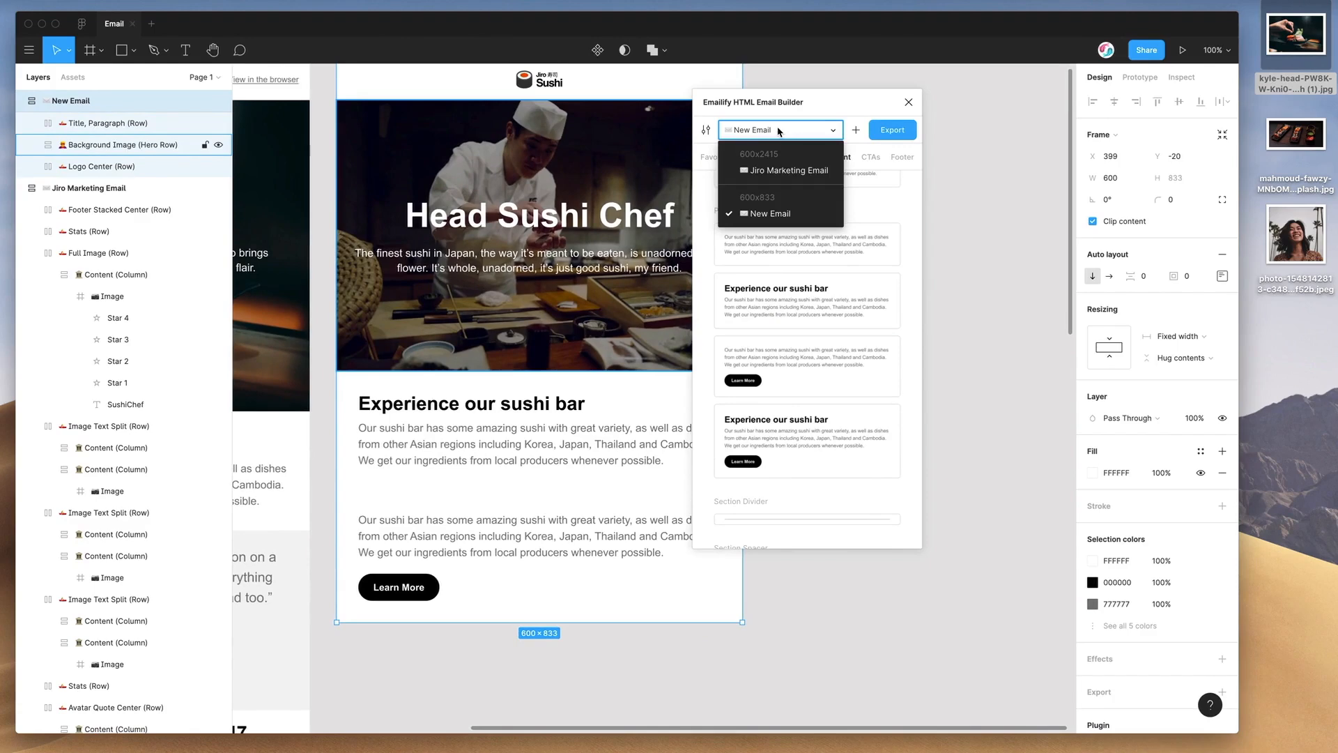
click(765, 173)
click(771, 132)
click(773, 215)
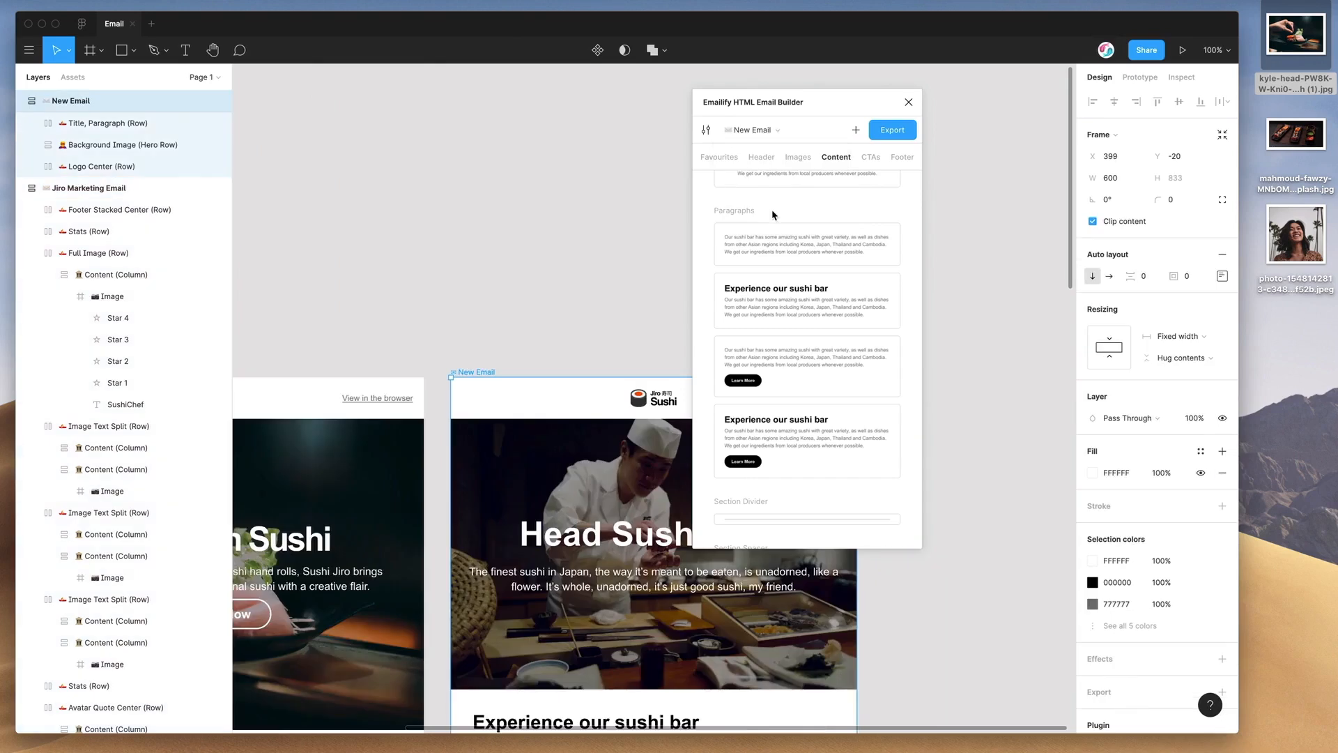
click(771, 131)
click(768, 170)
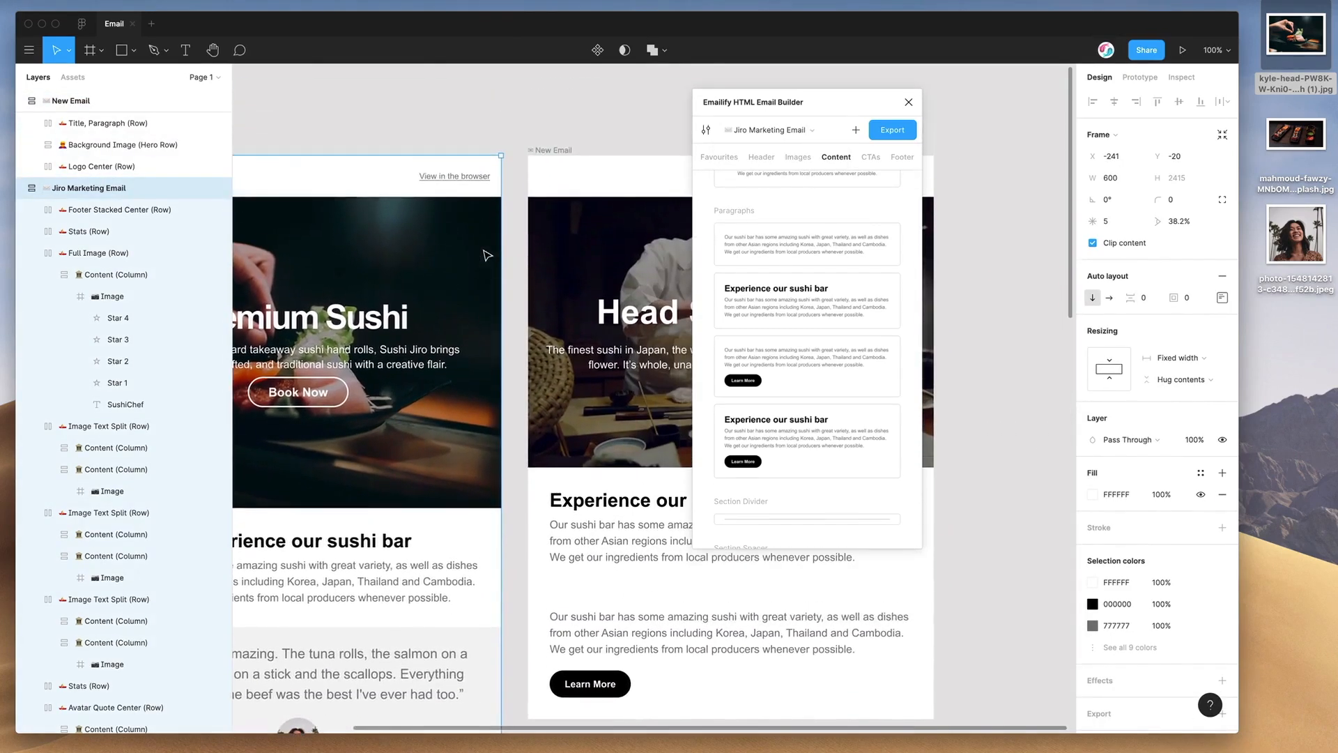
- Alternate between the two emails by selecting their logo rows on the canvas, ending on New Email's Head Sushi Chef hero row
click(596, 174)
click(430, 181)
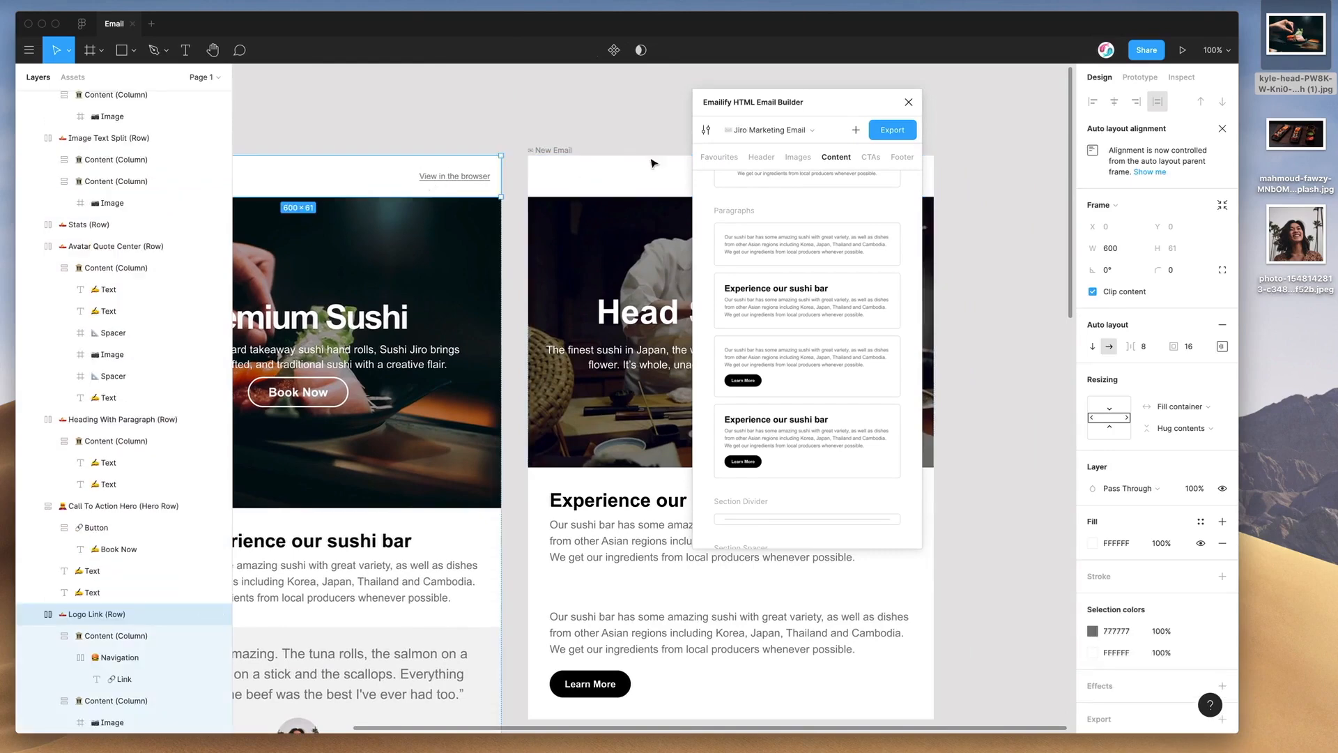
click(625, 171)
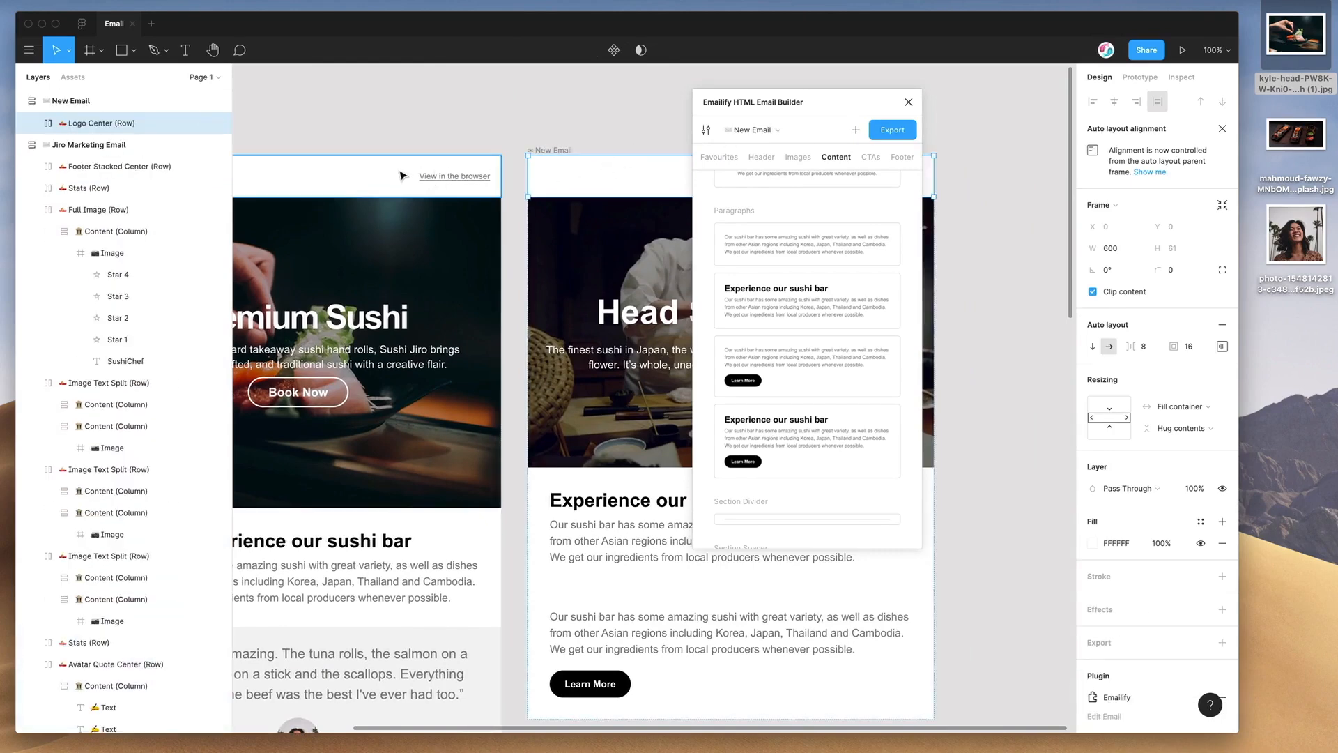
click(439, 175)
scroll(563, 207, down, 4)
scroll(563, 207, right, 4)
click(563, 207)
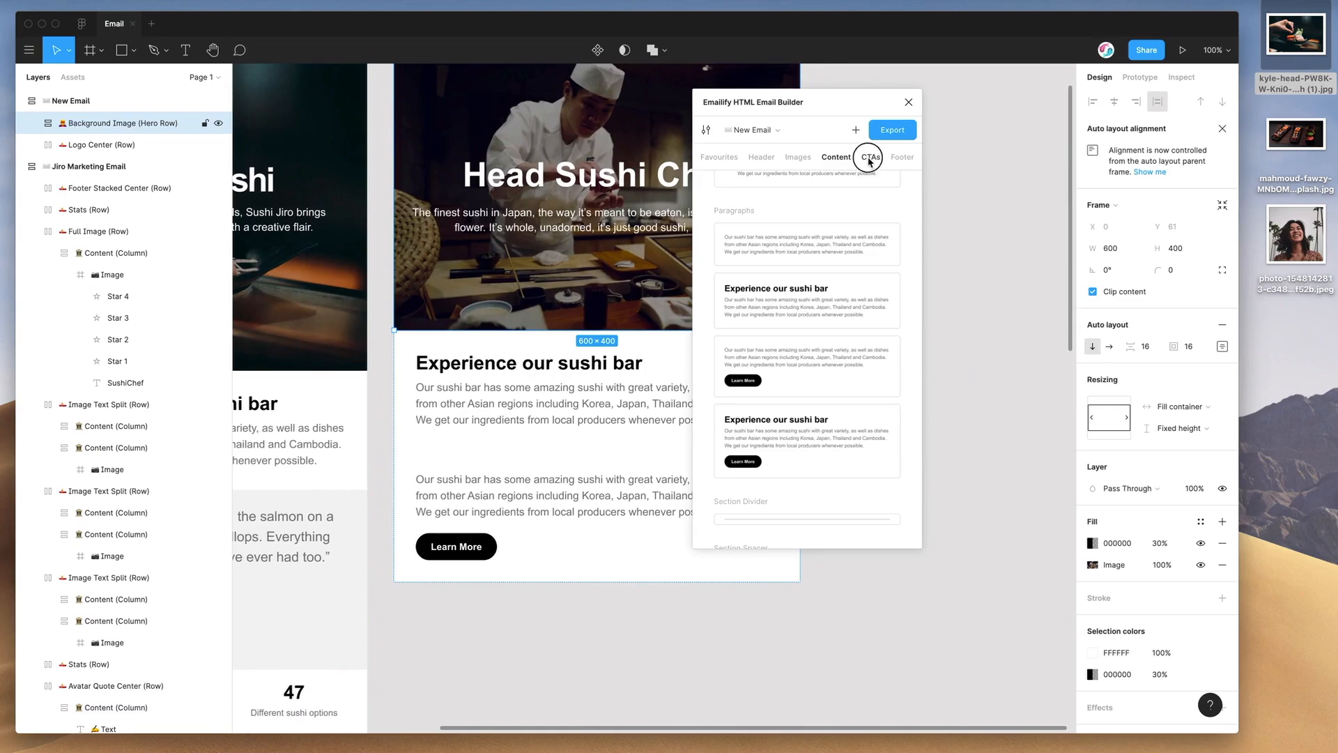
- Add the black two-tile Book faster using the Jiro Sushi app call to action to the end of New Email
click(870, 157)
scroll(767, 316, down, 6)
scroll(767, 316, up, 2)
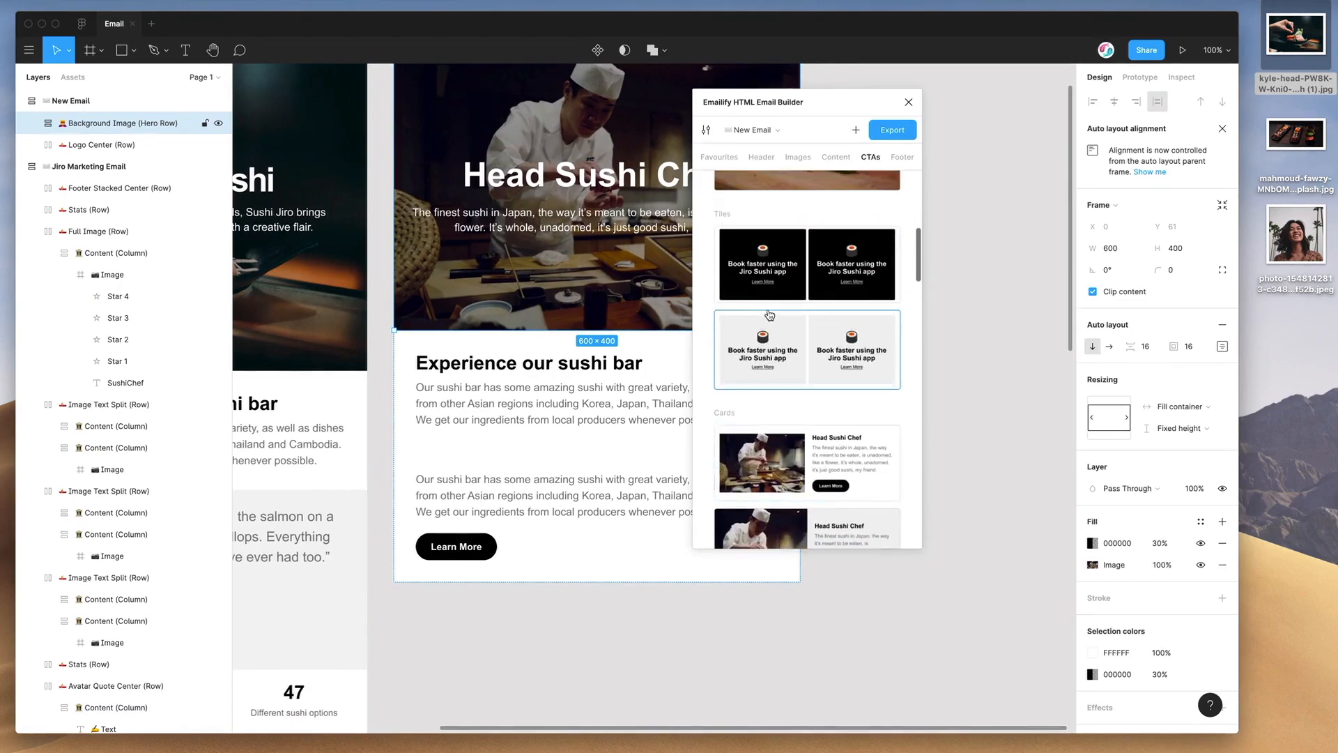
click(788, 275)
scroll(591, 376, down, 5)
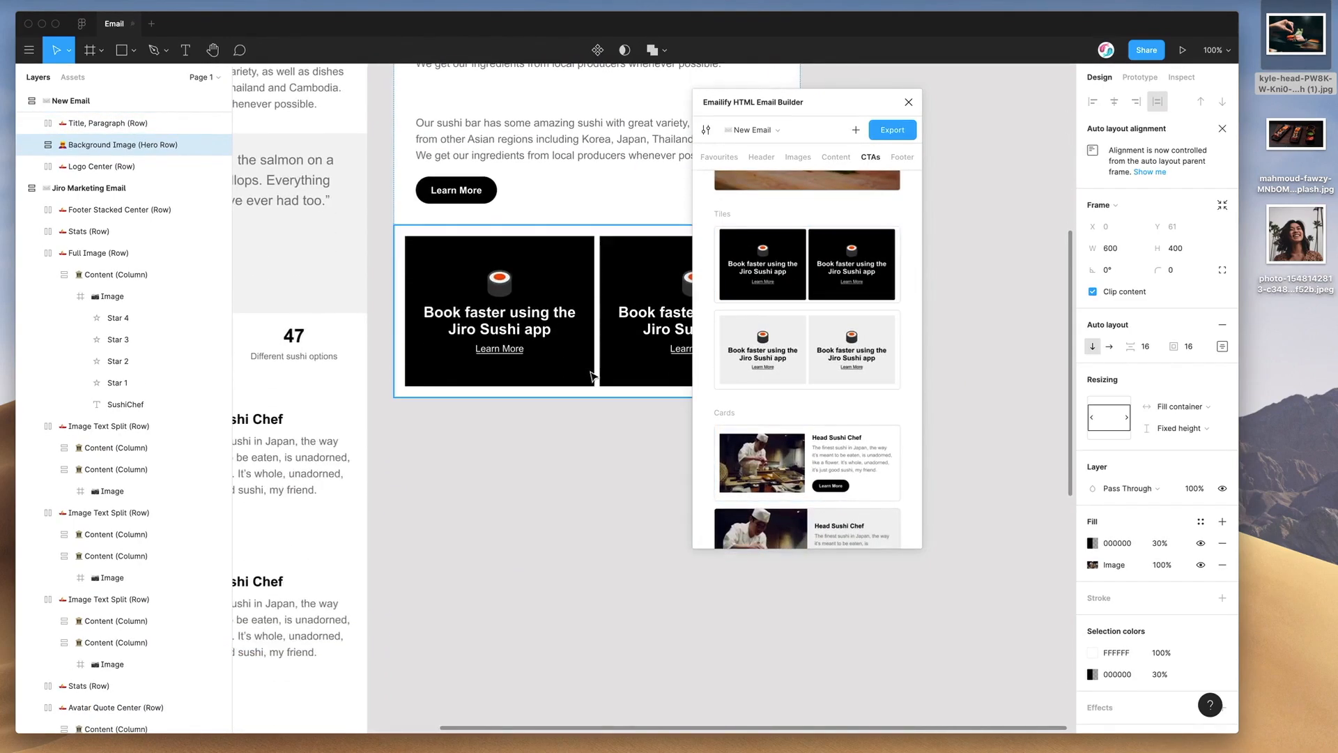
- Add The finest sushi in Japan call to action with App Store and Google Play badges below the tiles
scroll(807, 335, down, 10)
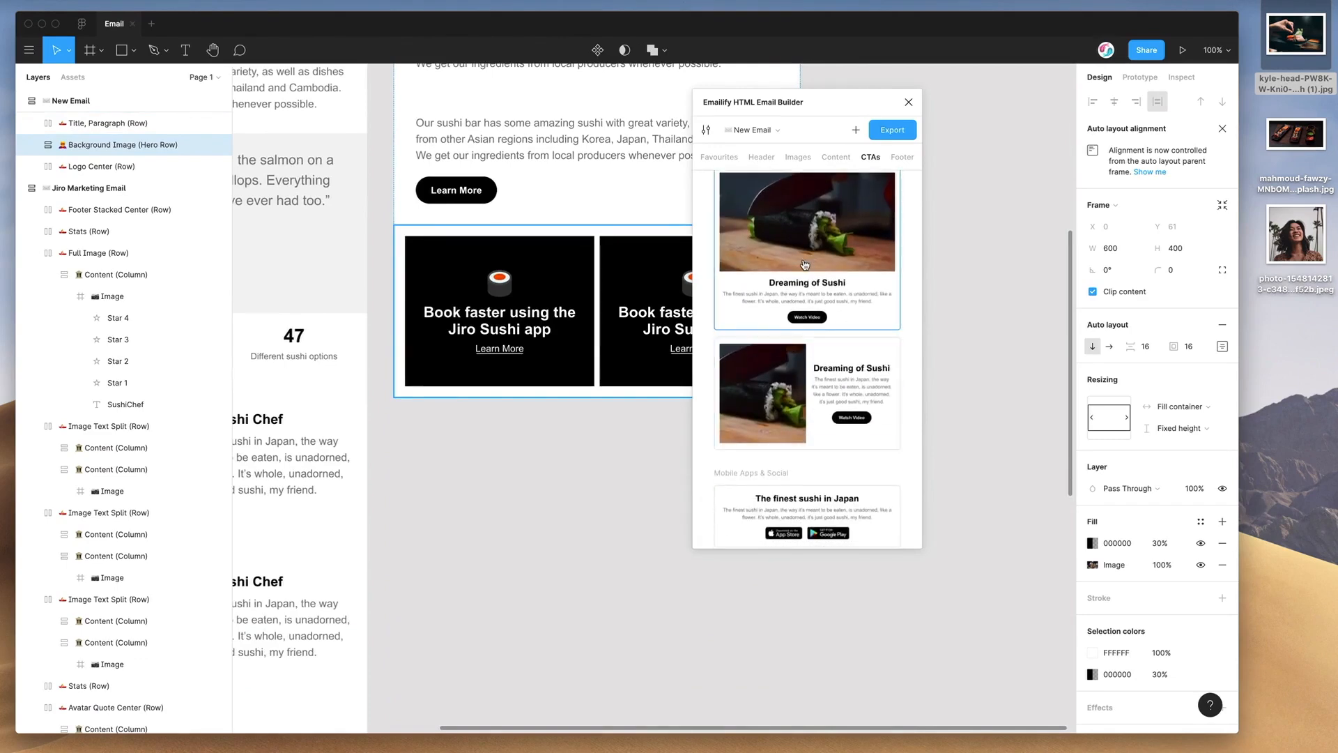
scroll(809, 349, down, 3)
click(811, 379)
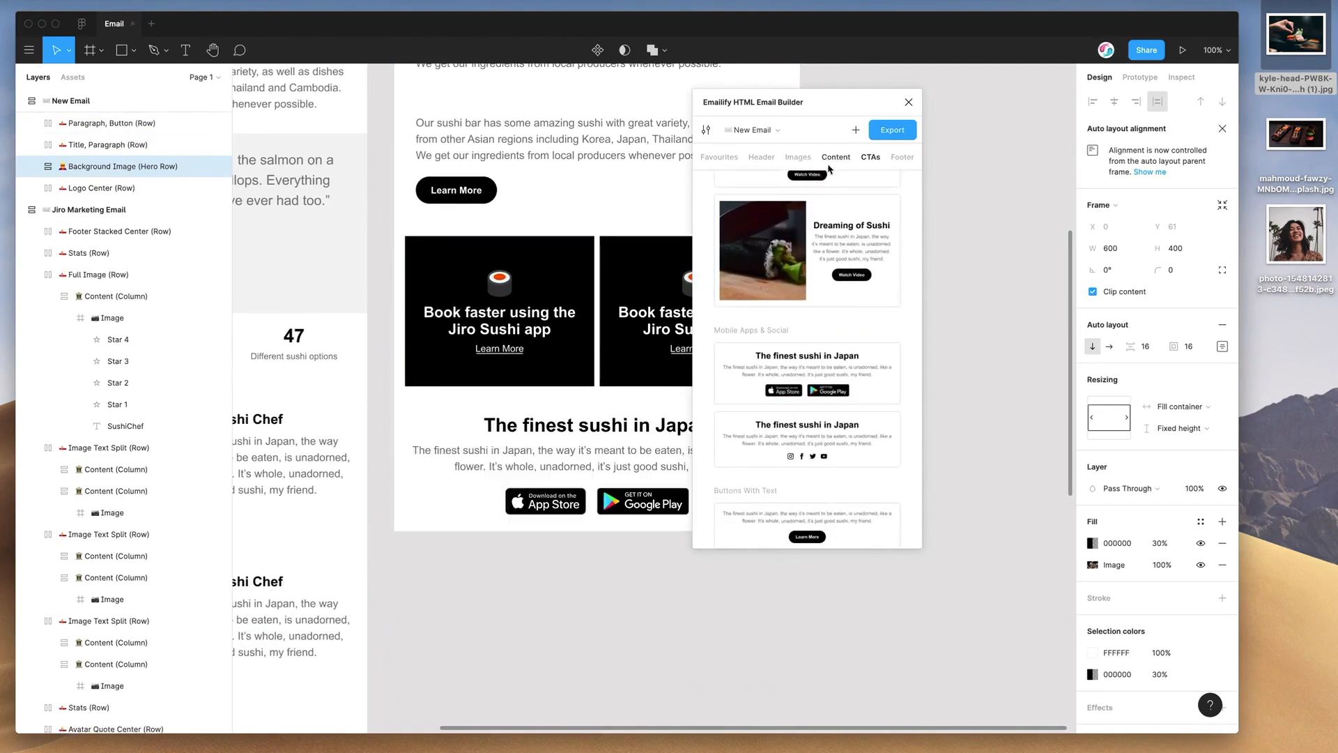
- Add the side-by-side article card and another paragraph with Learn More button module to the end of New Email
click(836, 157)
scroll(829, 279, down, 5)
scroll(832, 267, up, 2)
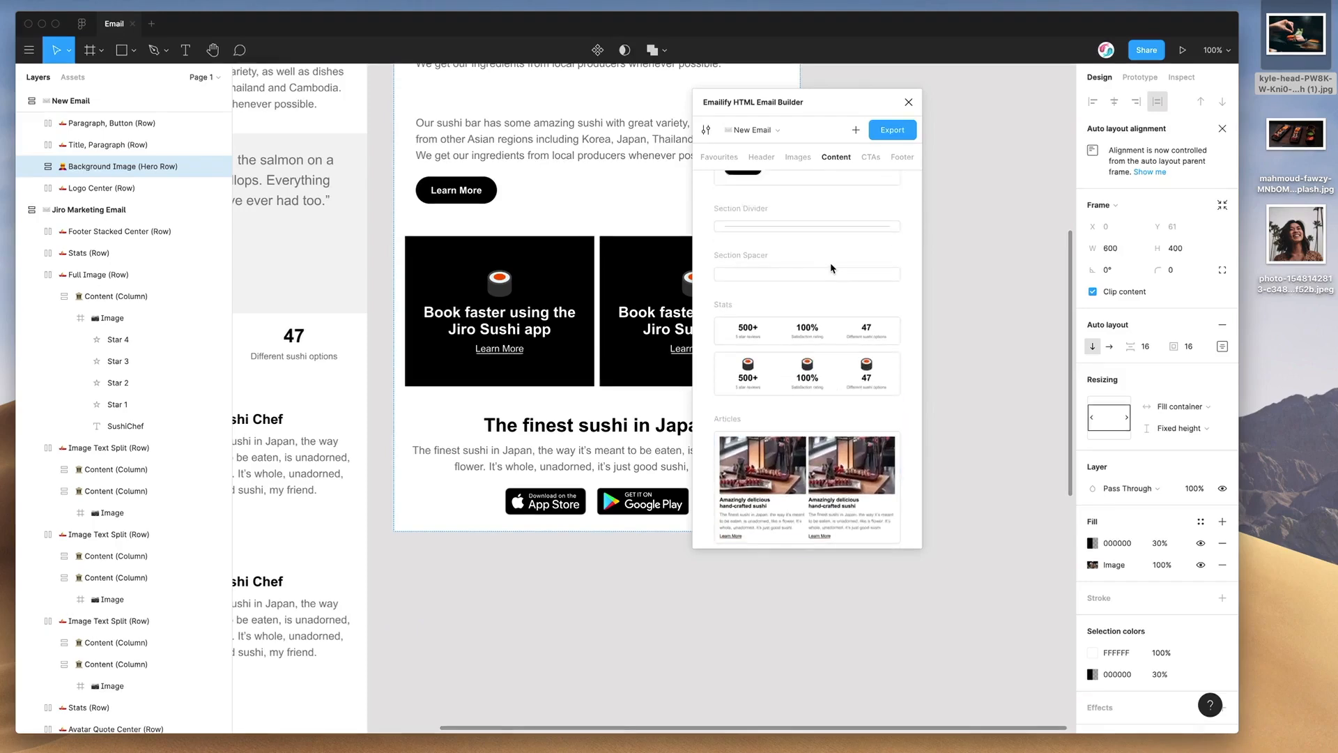
click(790, 315)
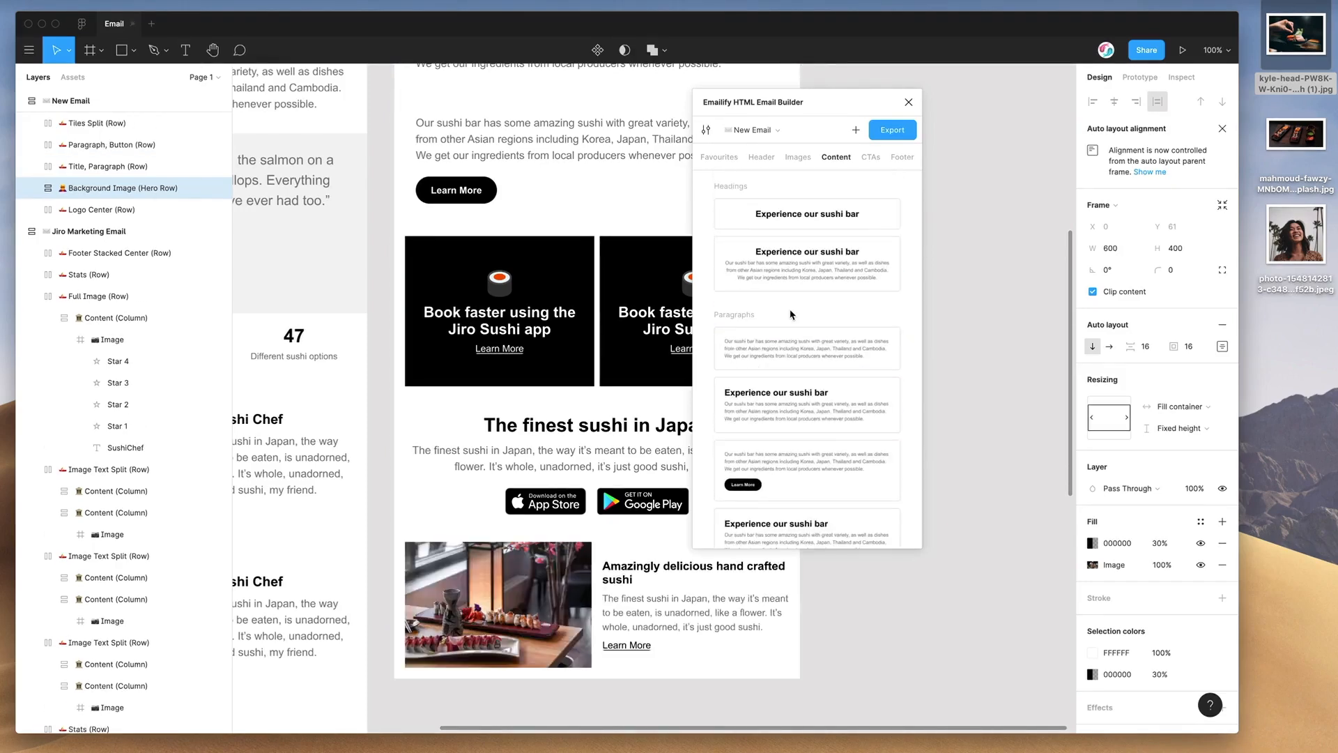
click(789, 458)
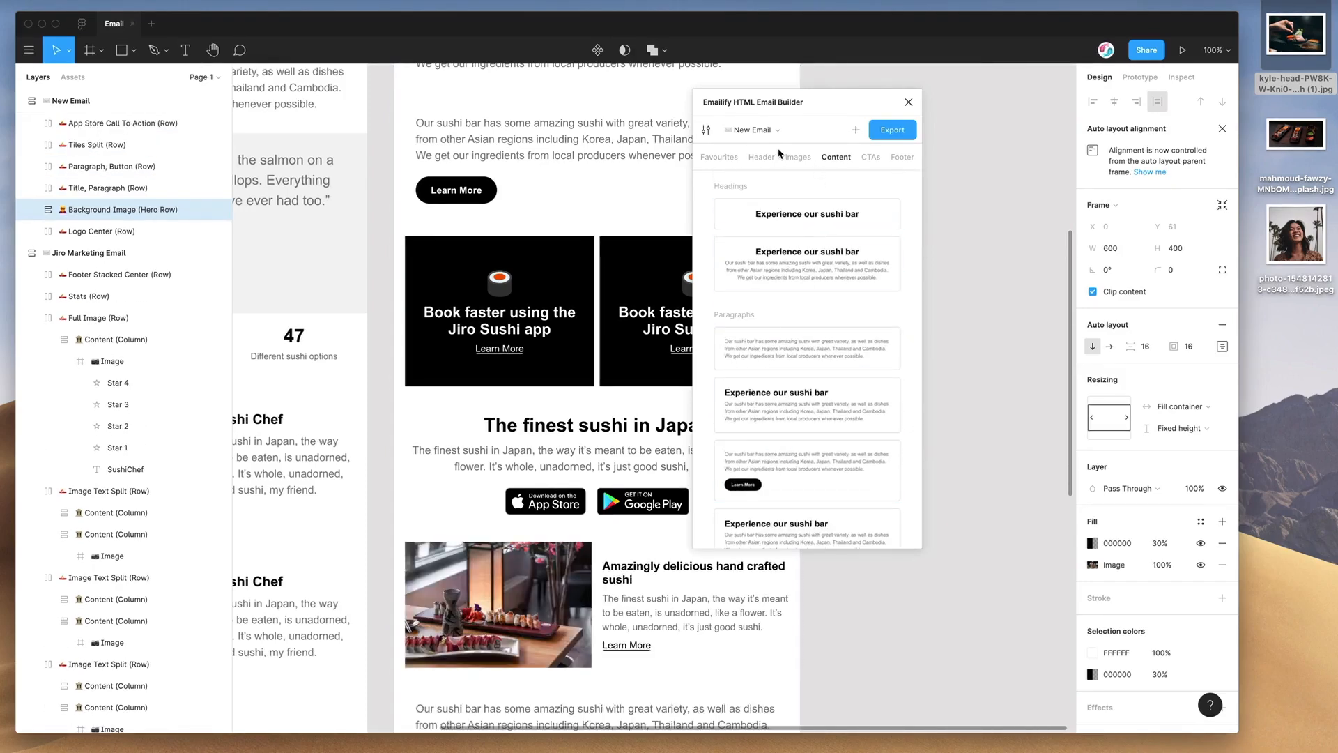
- Add the Dreaming of Sushi hero with Watch Video button and move it above the last paragraph with button row
click(870, 157)
click(804, 271)
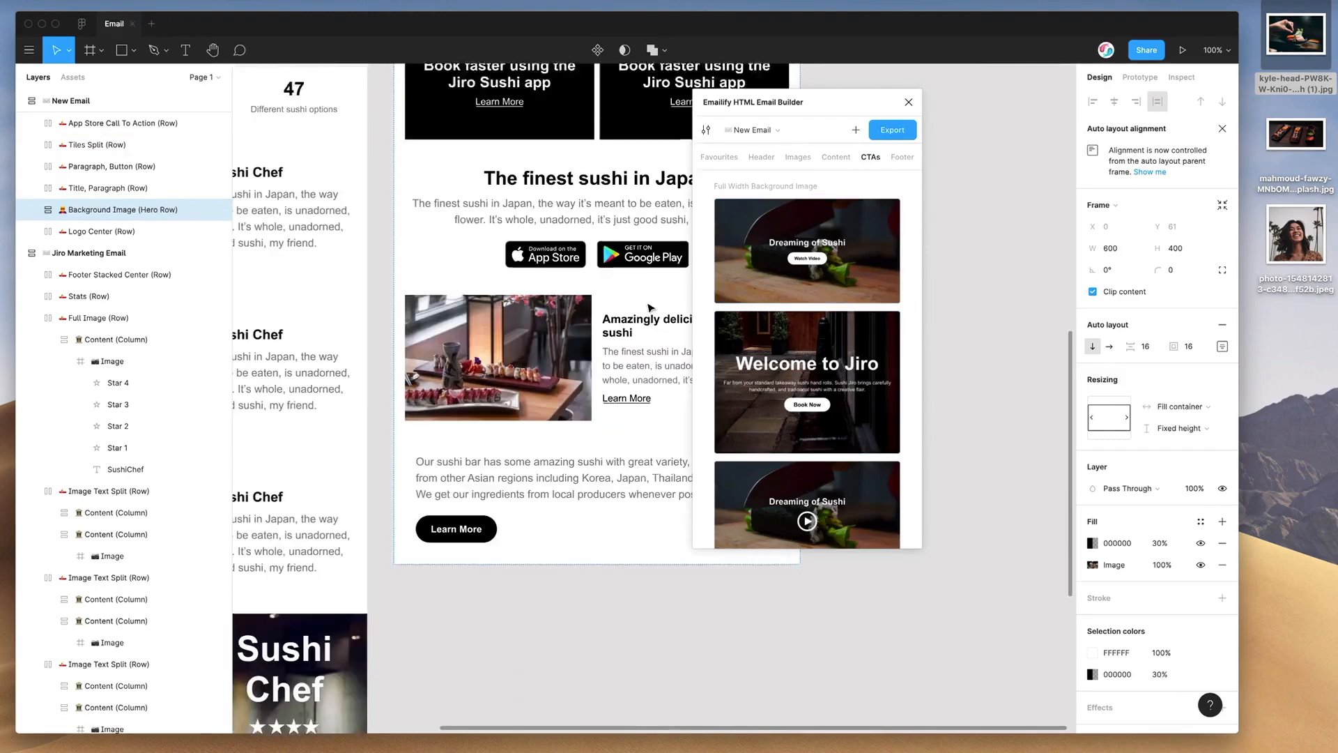
drag(559, 363, 558, 227)
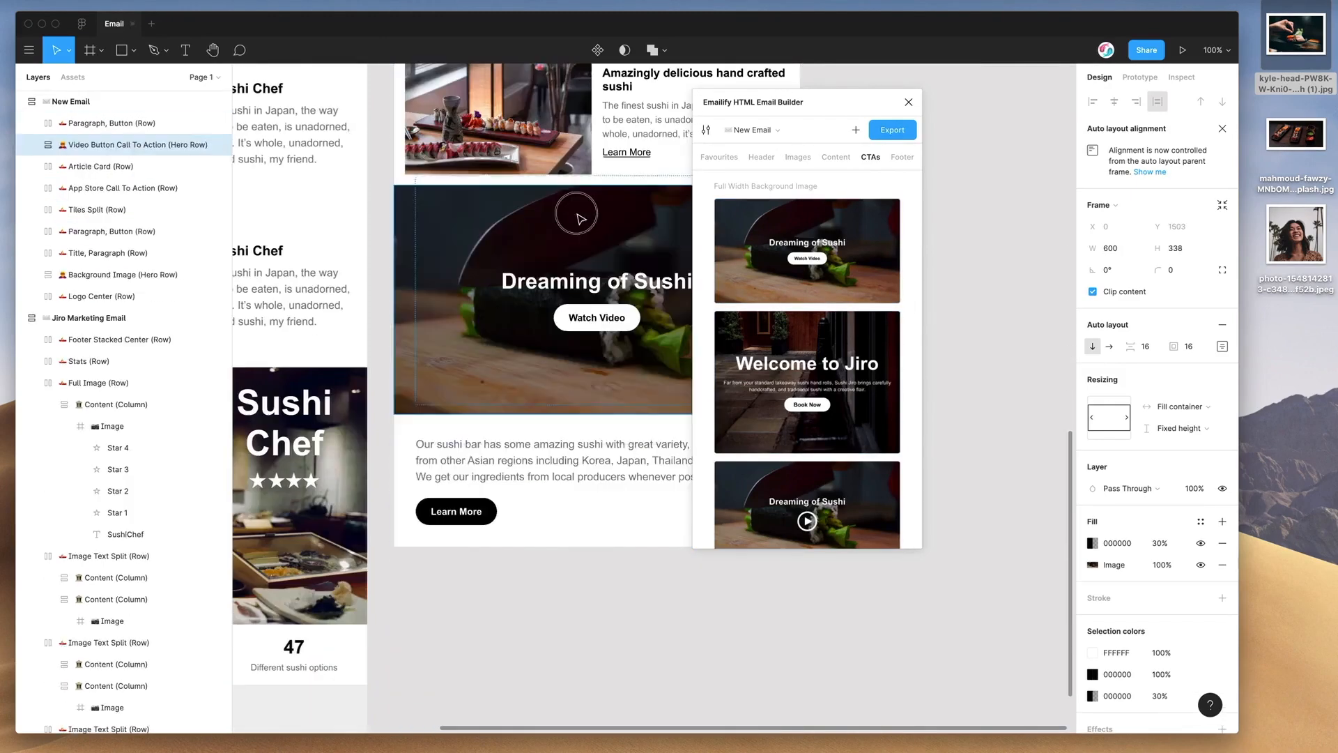
- Add the grey Head Sushi Chef card with image and text side by side to the end of New Email
click(760, 157)
click(798, 157)
scroll(805, 293, down, 10)
scroll(805, 293, down, 5)
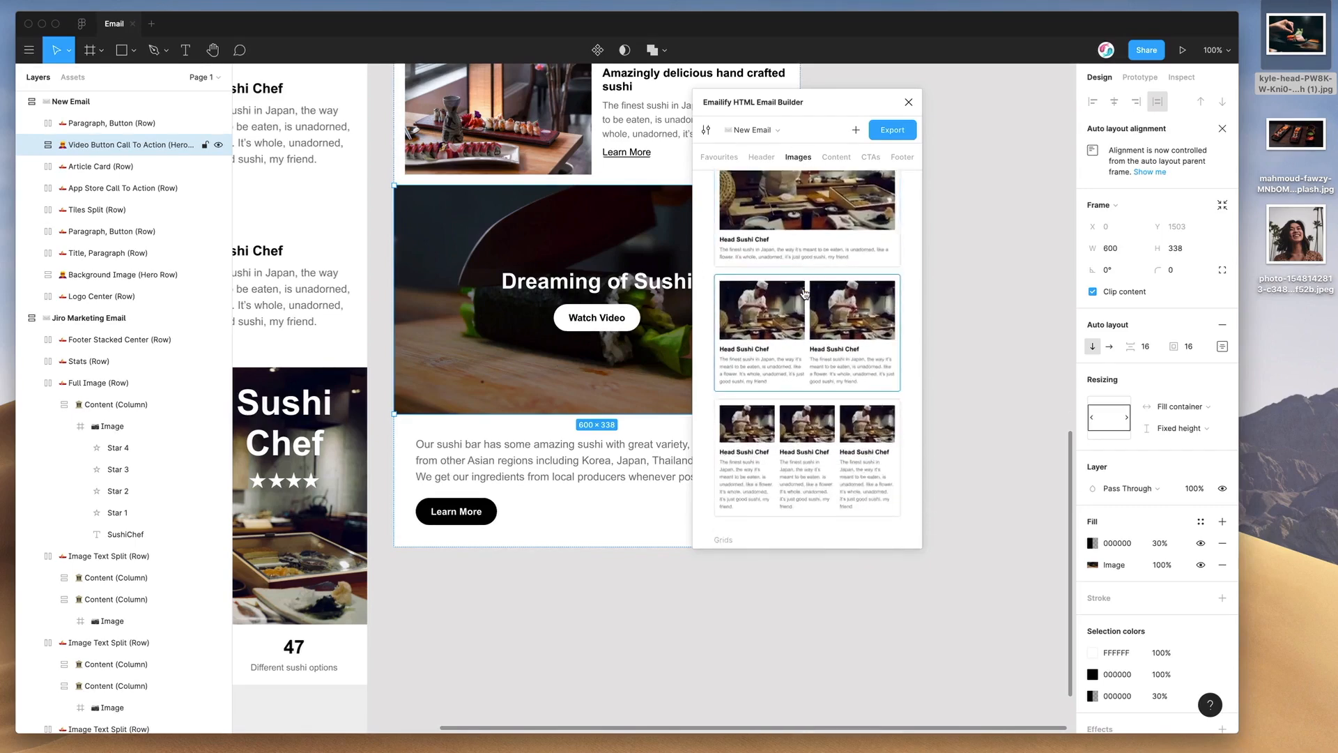
click(822, 330)
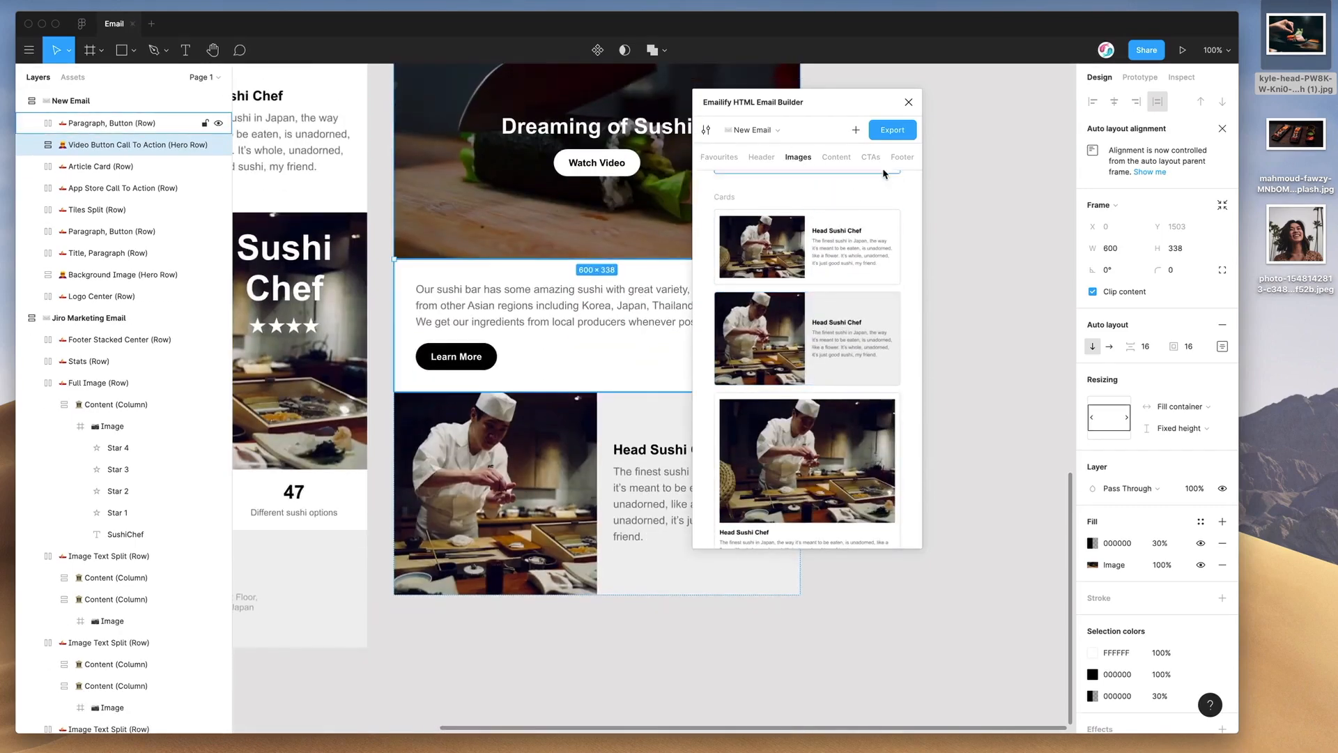
- Add the footer navigation bar and the footer text module with Unsubscribe and View in the browser links to New Email
click(902, 156)
scroll(802, 291, down, 2)
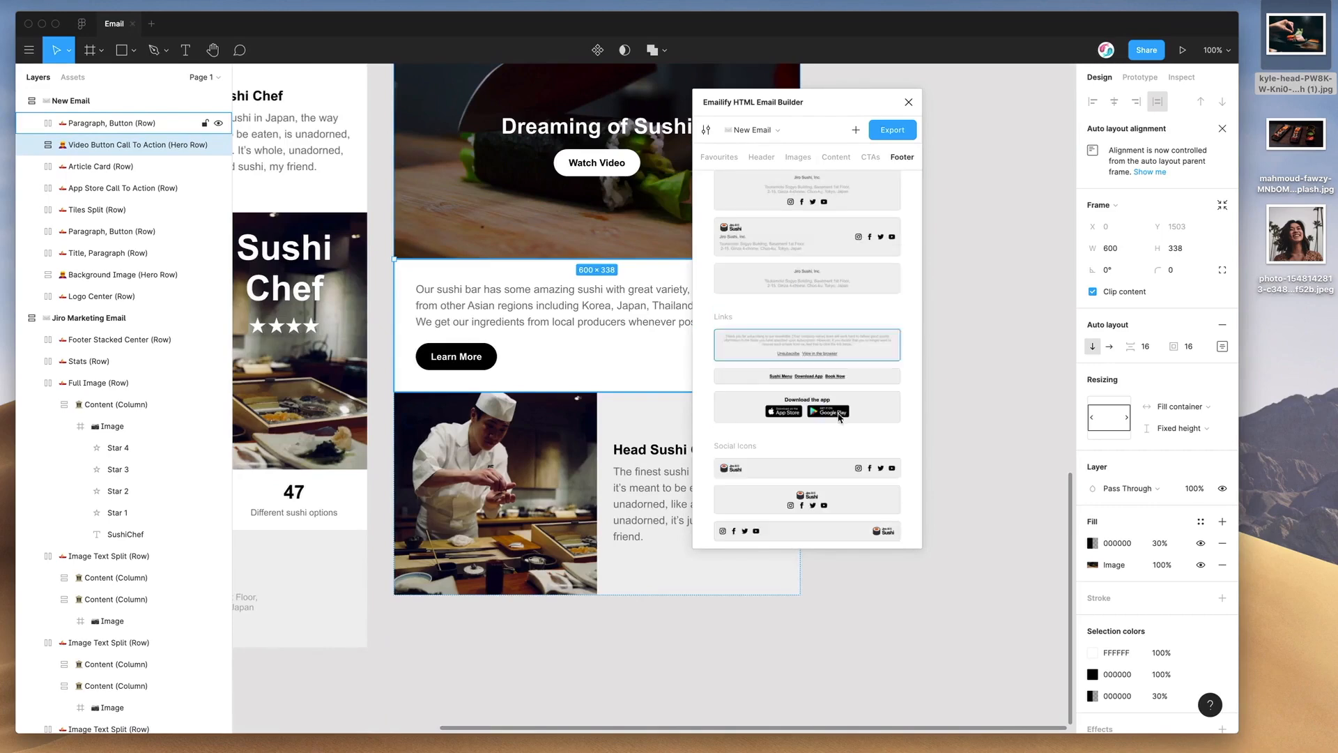
click(807, 379)
click(786, 350)
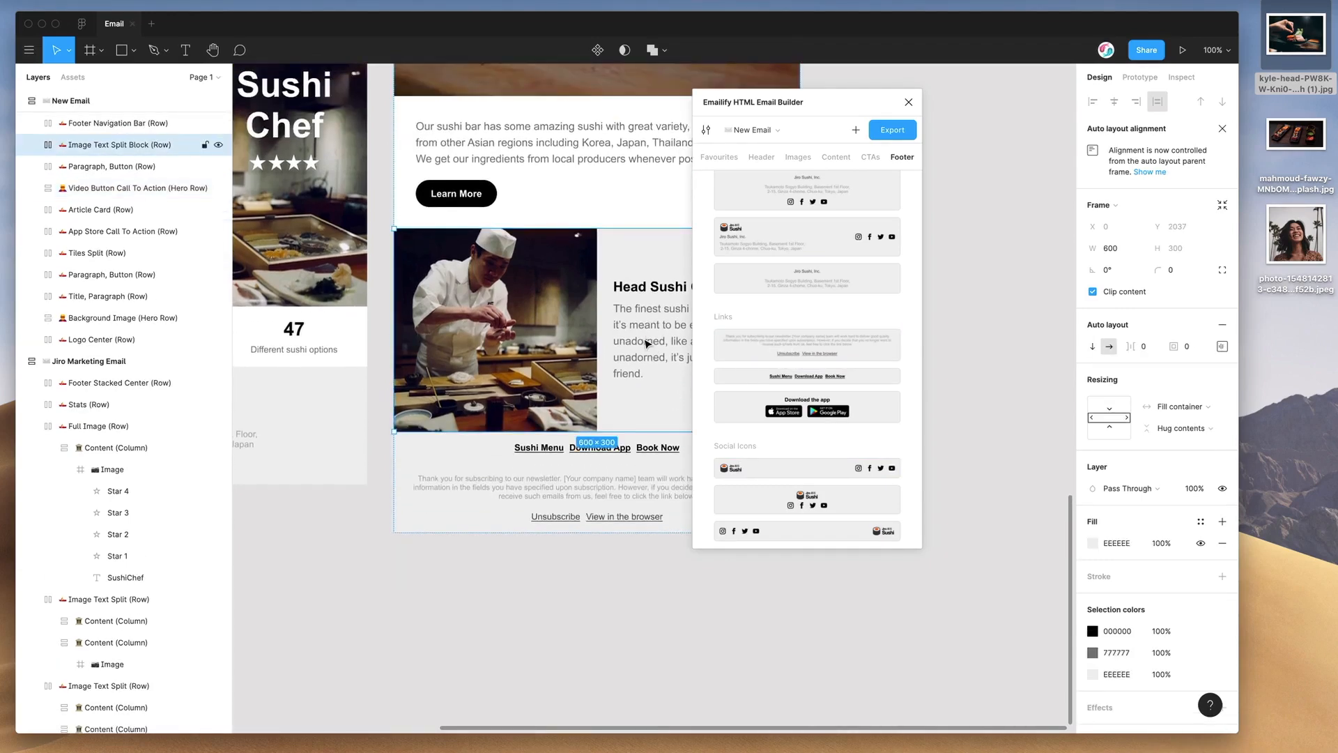
- Add the social icons footer row with the logo on the opposite side and move it above the unsubscribe text in New Email
click(636, 517)
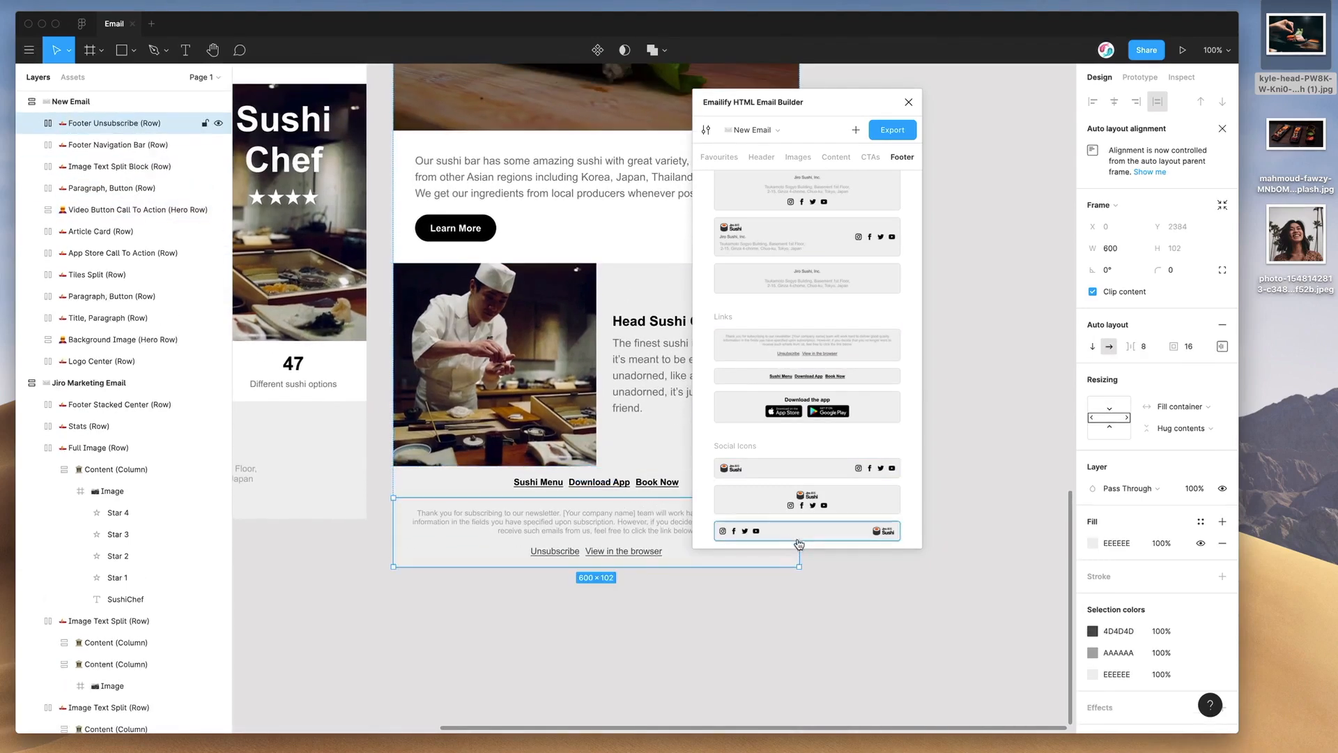
click(786, 537)
drag(552, 589, 559, 513)
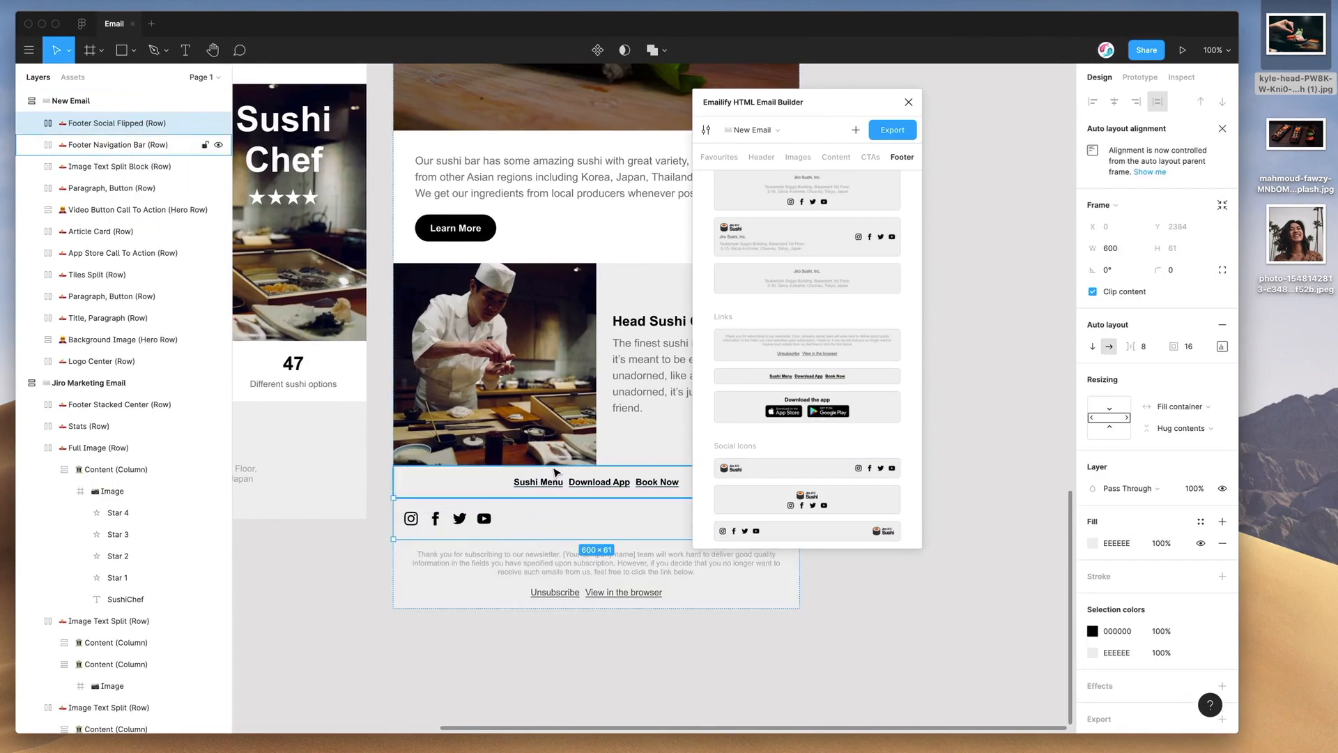
click(384, 392)
- Open the code export and set the subject lines to "New Marketing Annoucements" for Jiro Marketing Email and "Experimental Email" for New Email
scroll(384, 392, up, 15)
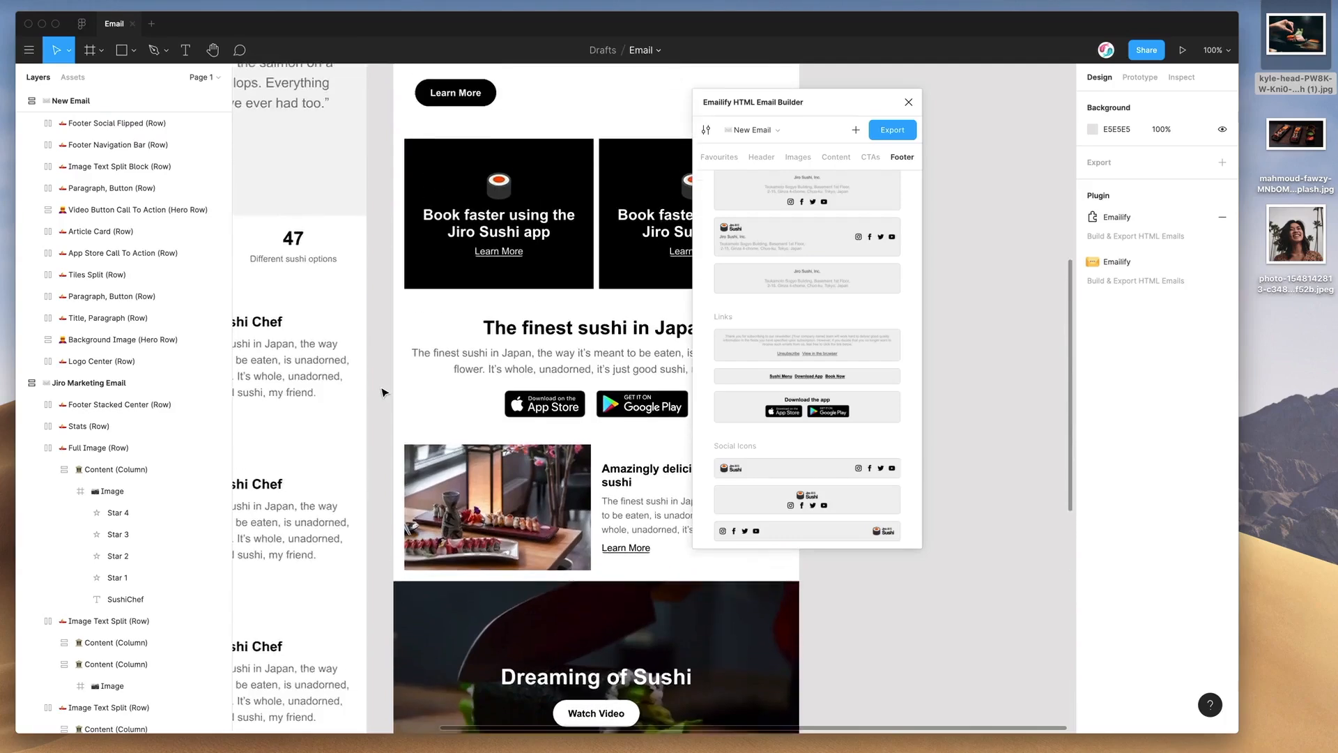
scroll(384, 393, up, 6)
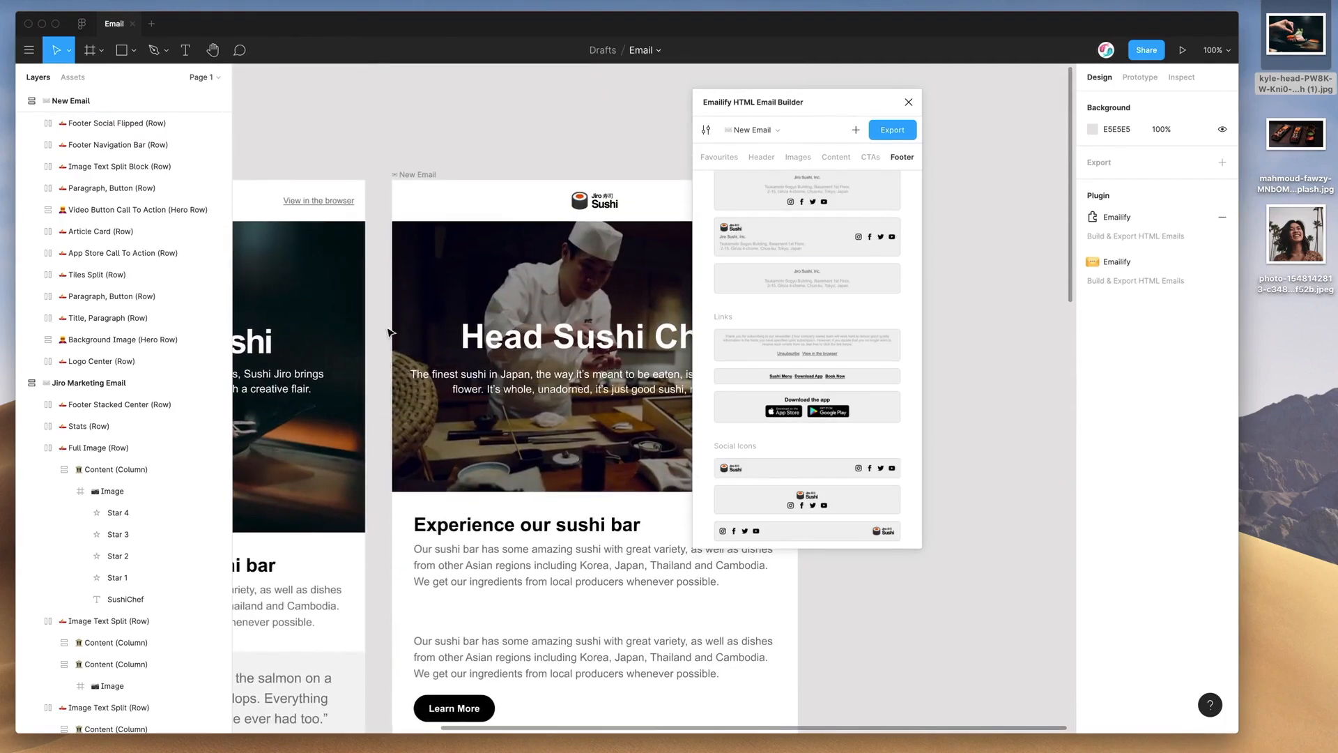
drag(788, 102, 880, 119)
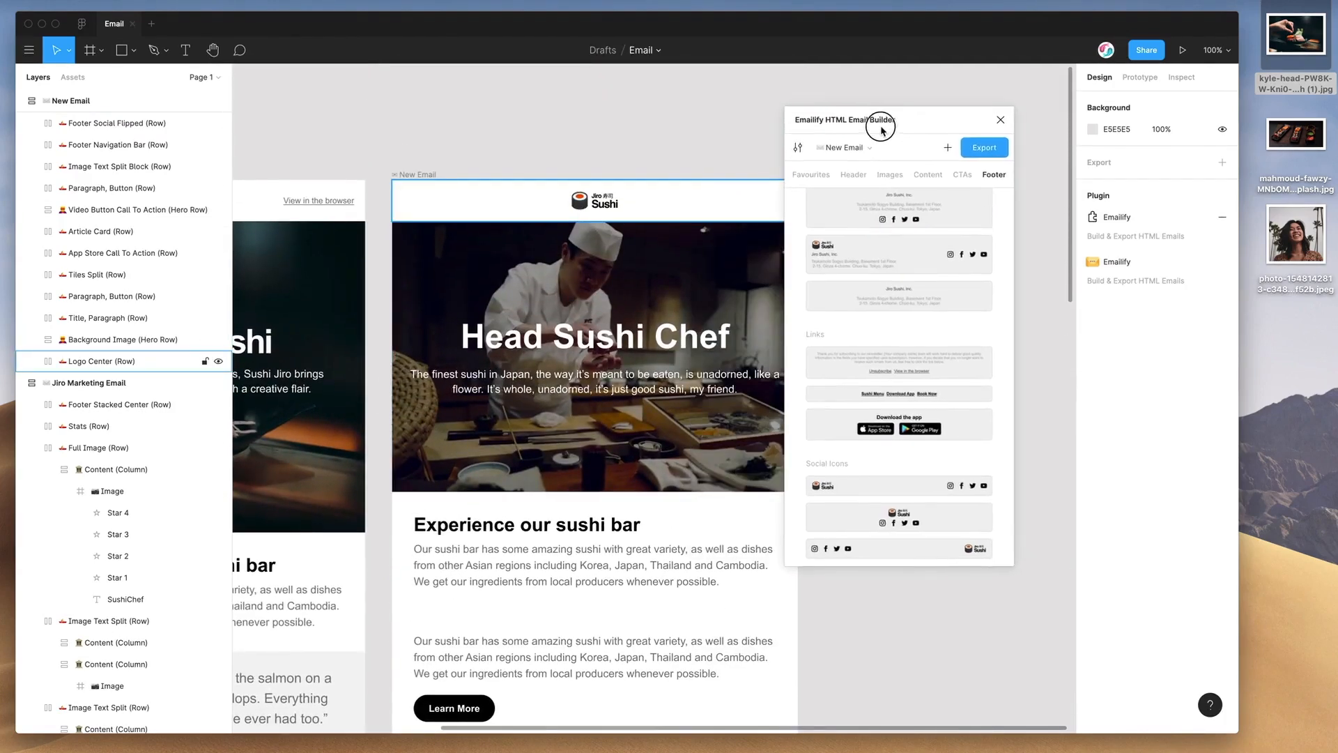
click(991, 151)
click(842, 339)
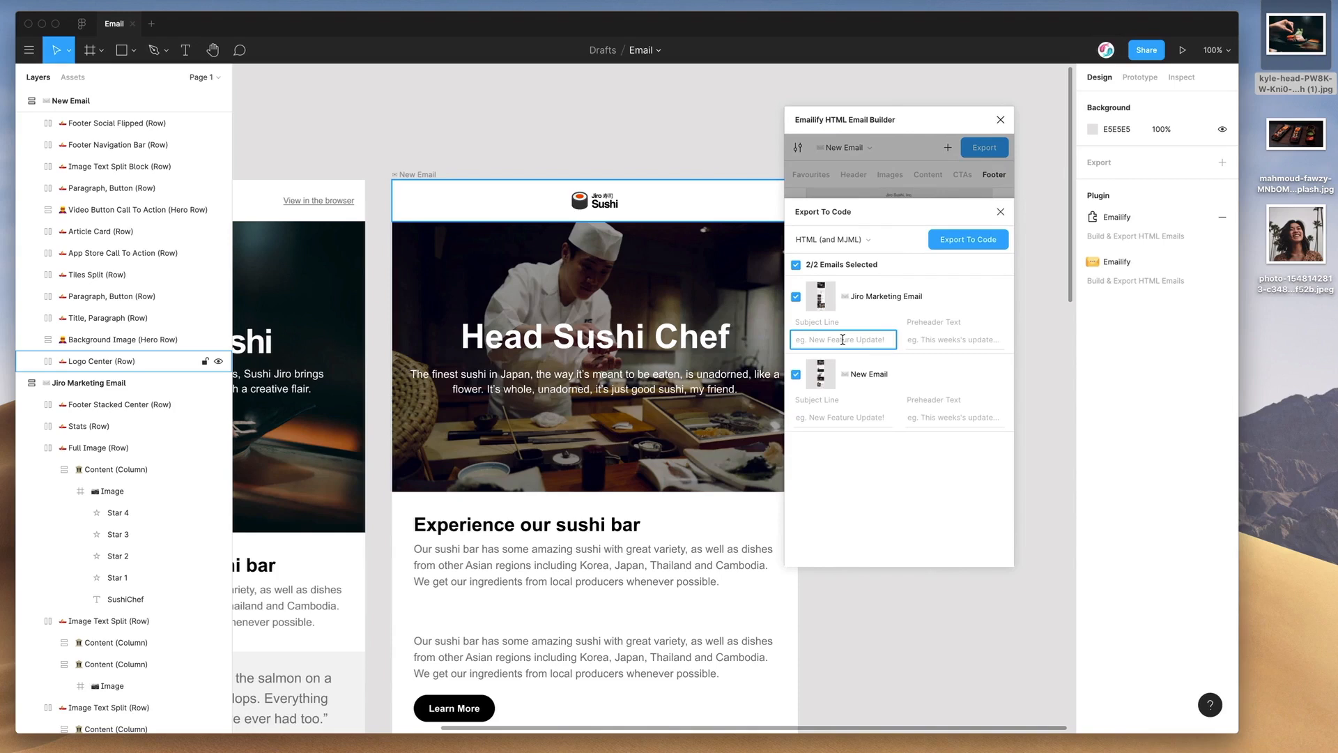
text(New Marketing)
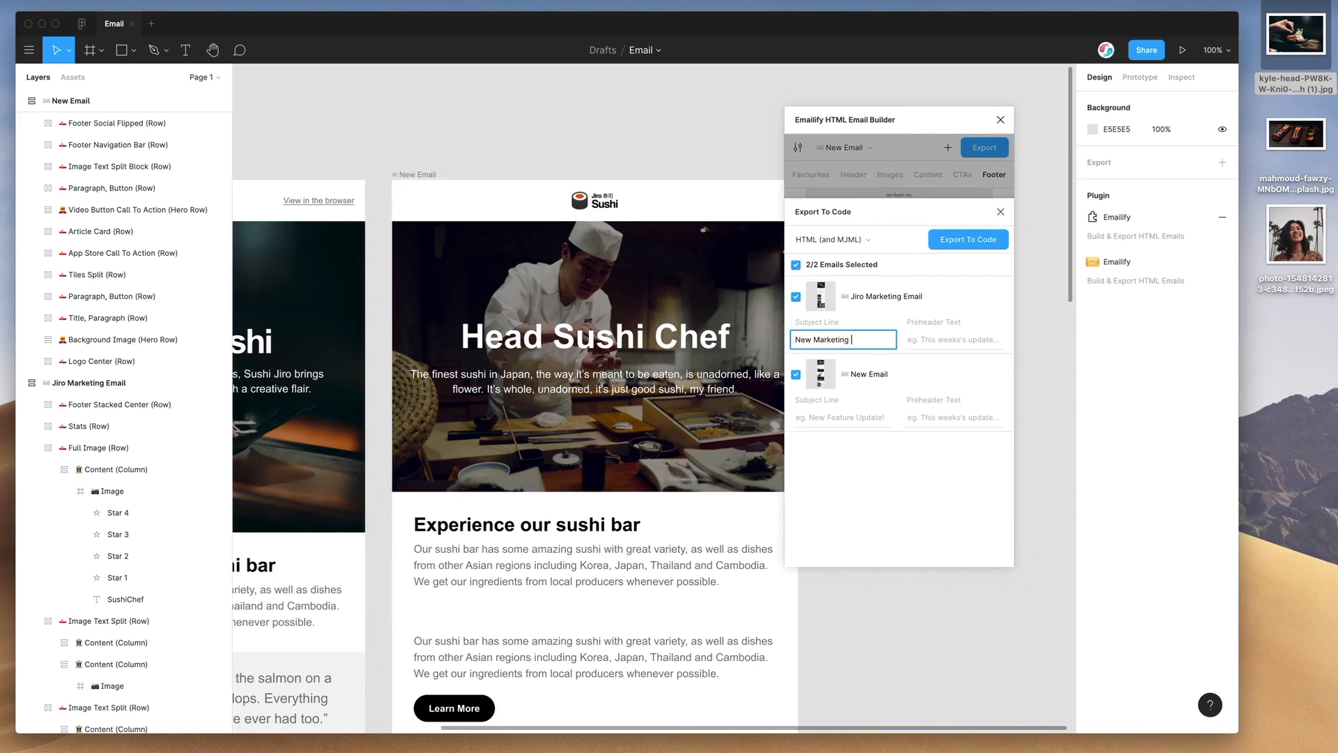
text( Annoucements)
key(super+a)
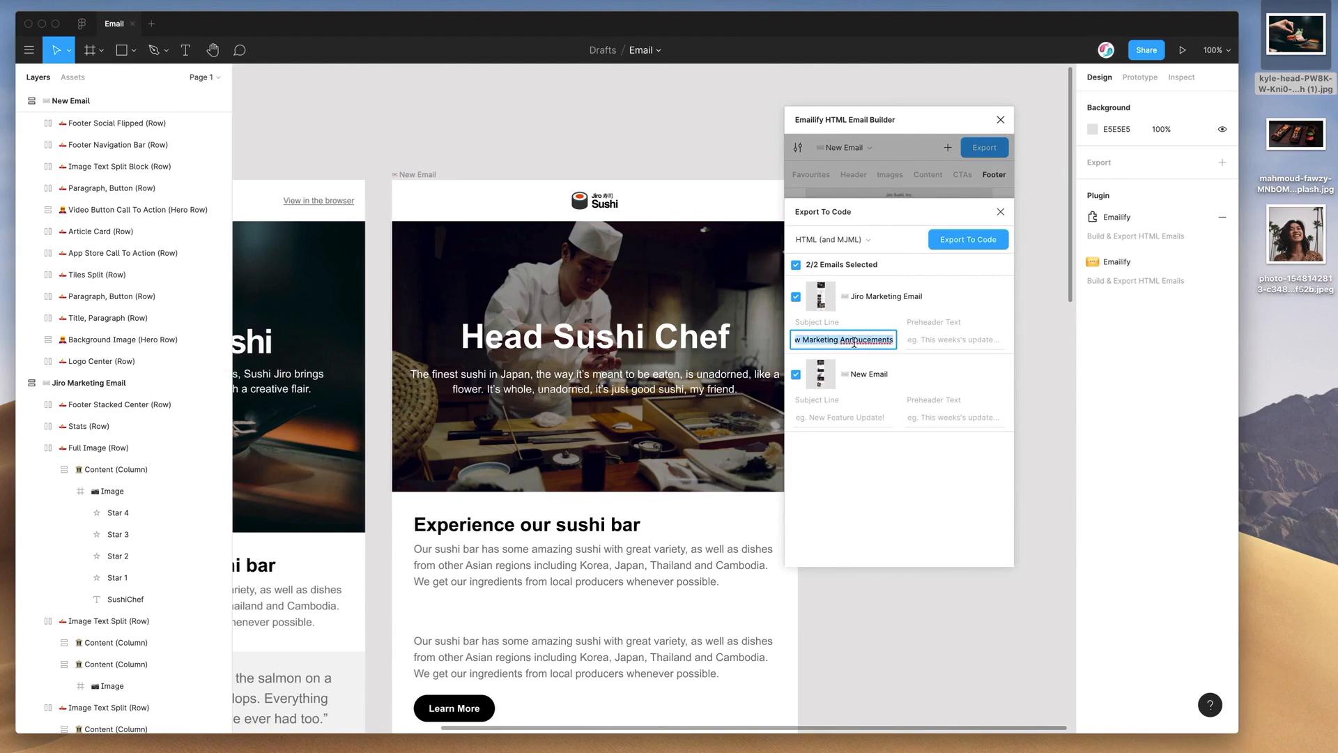
click(835, 416)
text(Experimental Email)
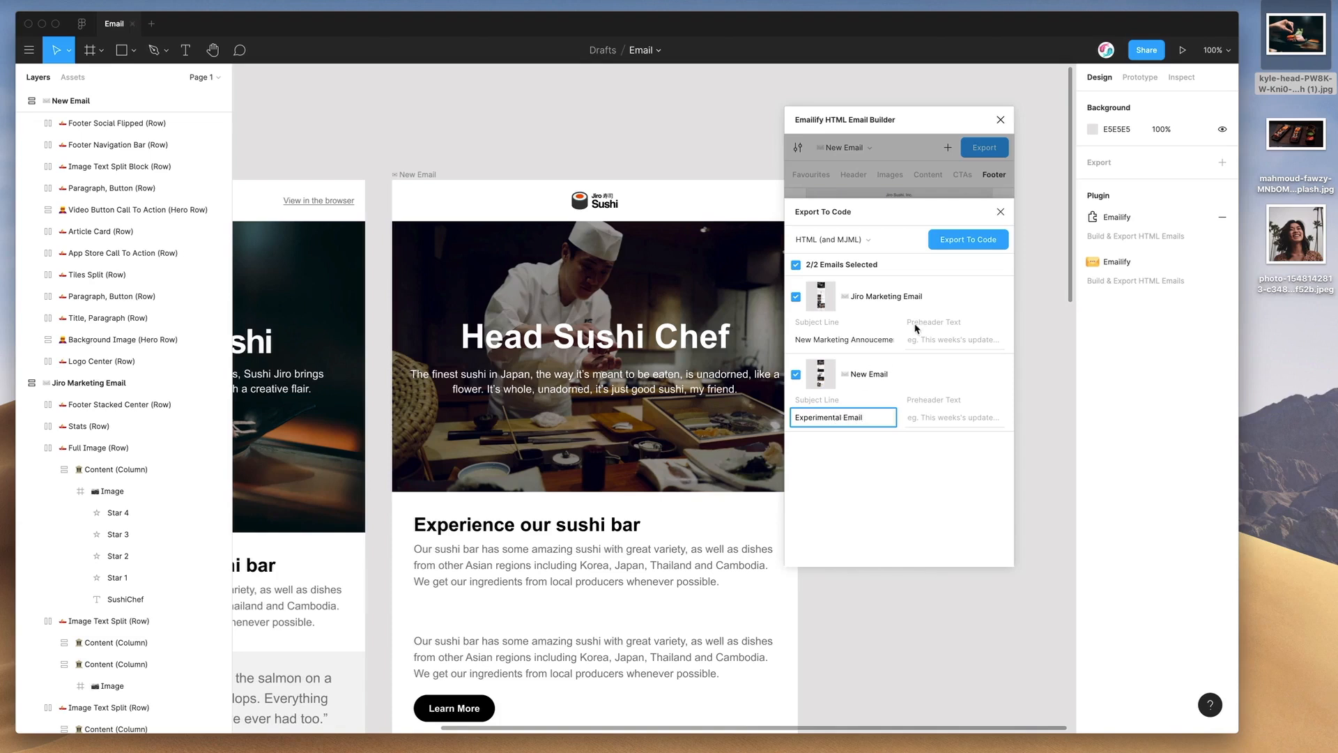
- Fill the preheader text of both emails with the paragraph copied from below the "Experience our sushi bar" heading
click(938, 339)
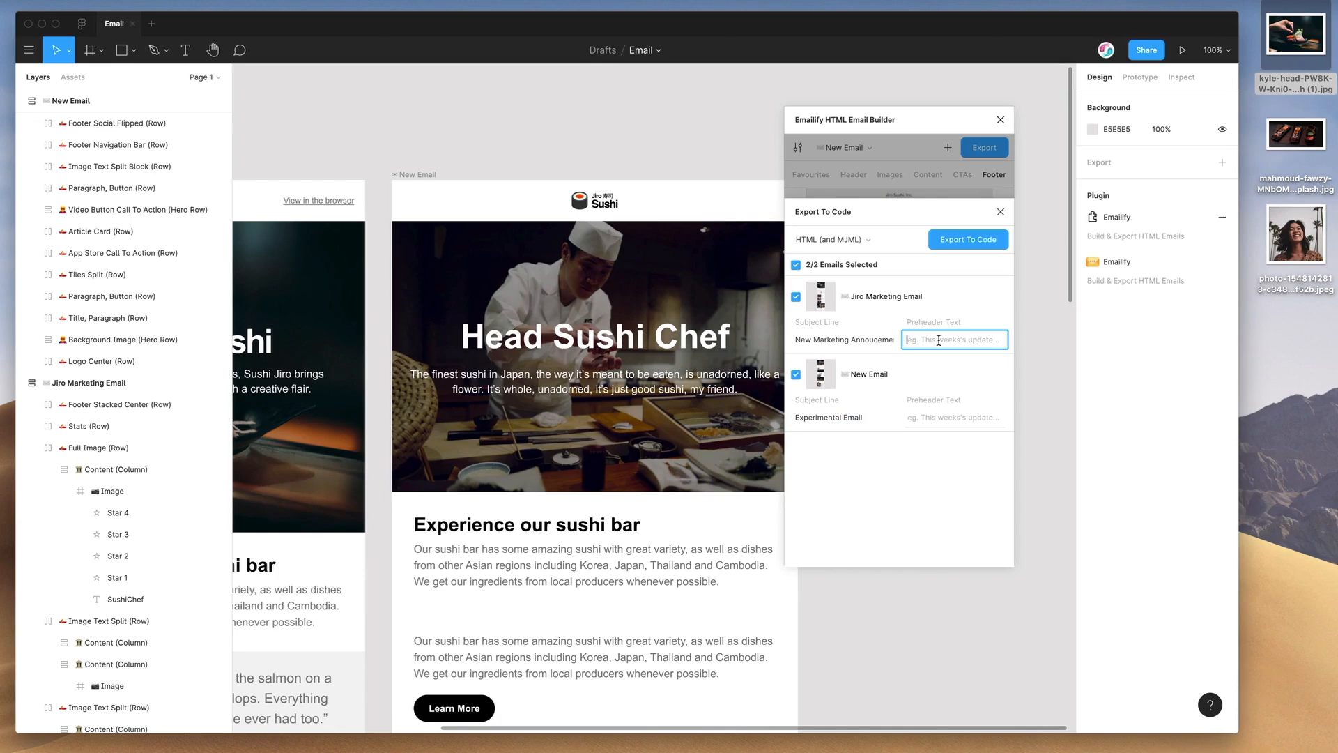
click(624, 556)
double_click(624, 555)
double_click(624, 555)
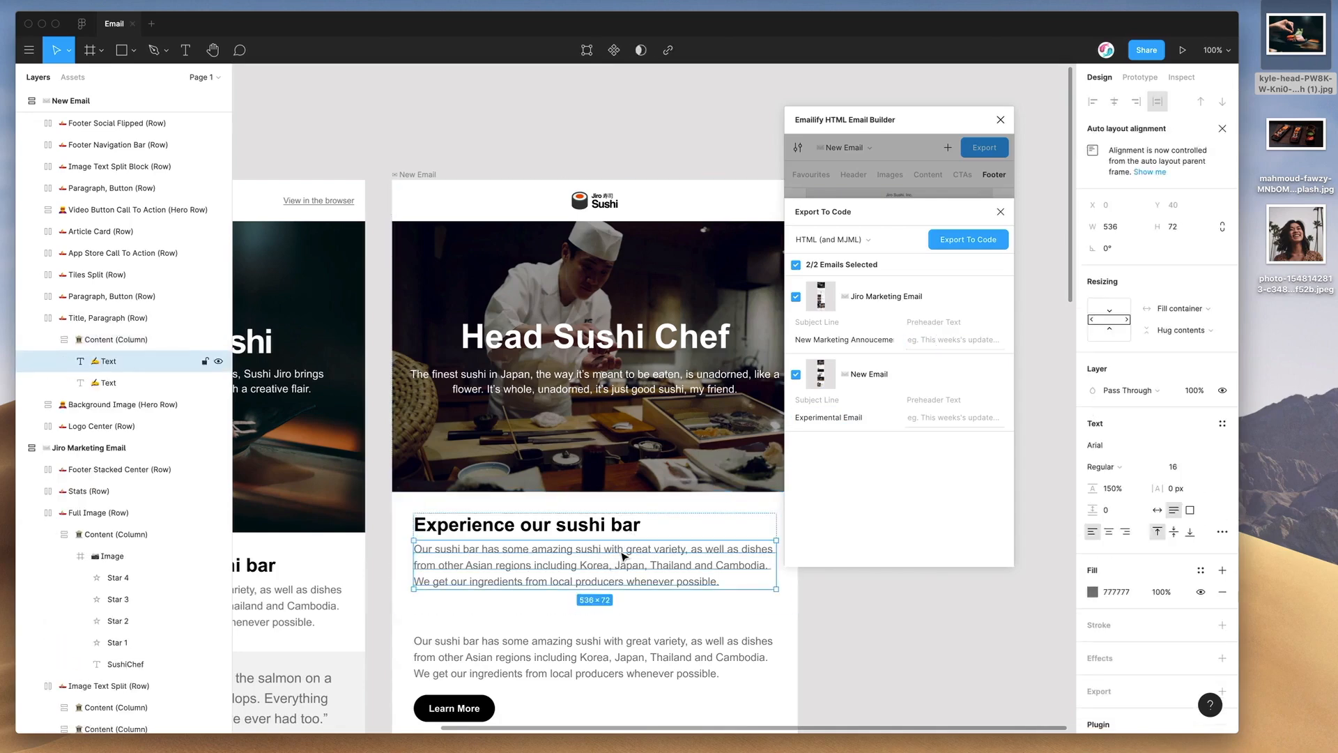
click(939, 339)
click(940, 418)
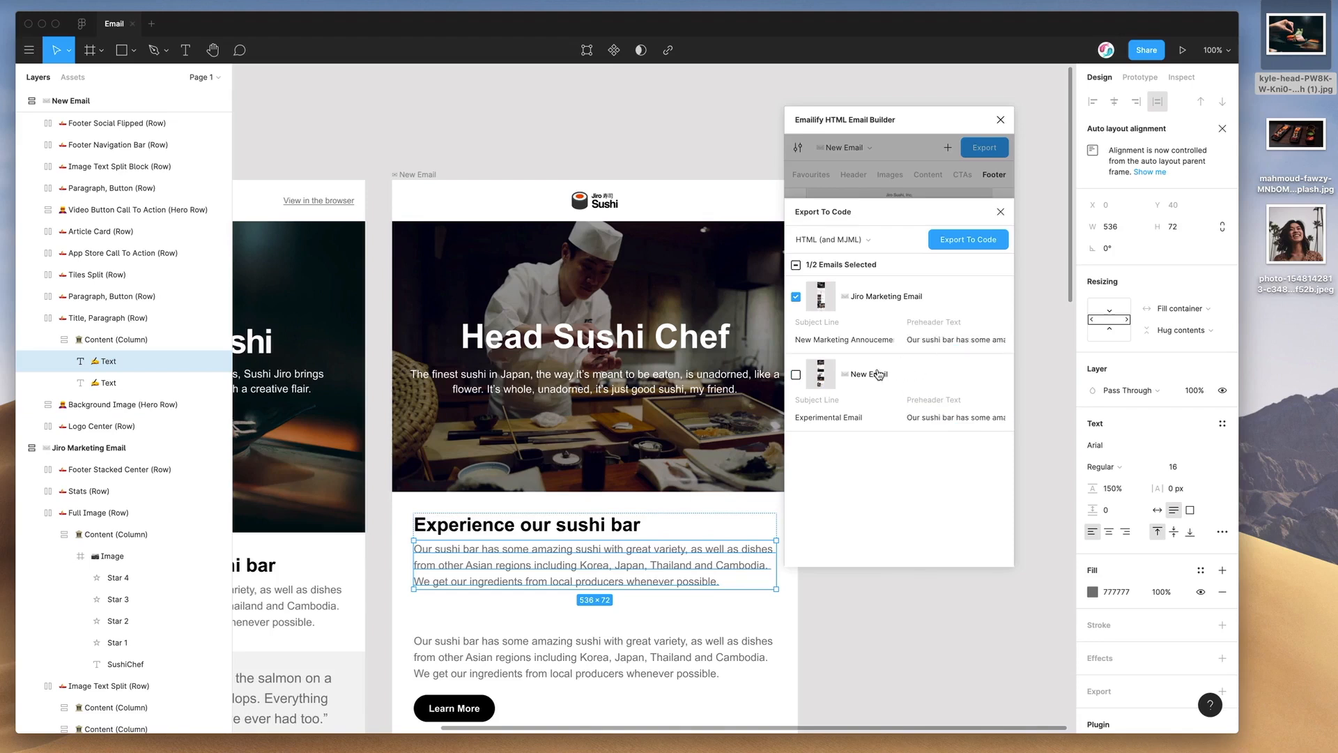
- Toggle the export selection of the individual emails and of all emails, ending with both emails selected
drag(959, 121, 991, 110)
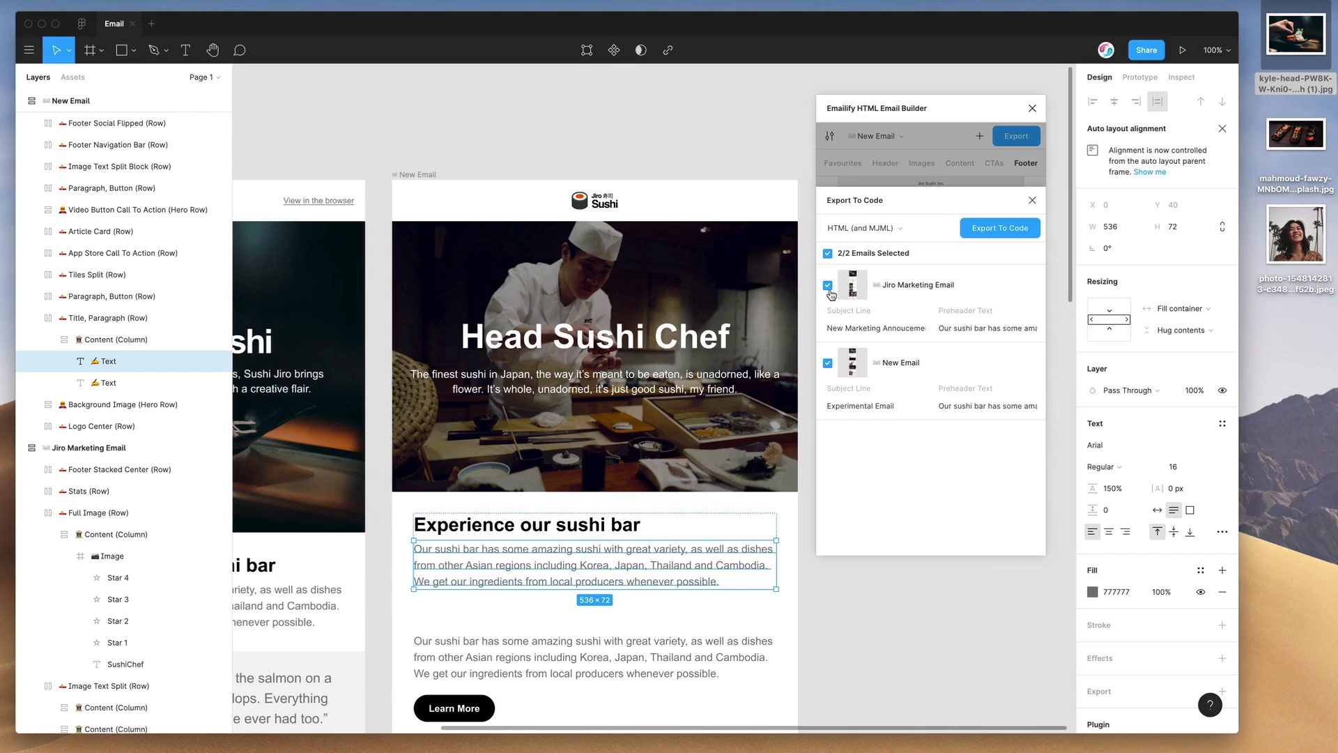
click(828, 364)
click(828, 254)
click(829, 255)
click(828, 284)
click(828, 364)
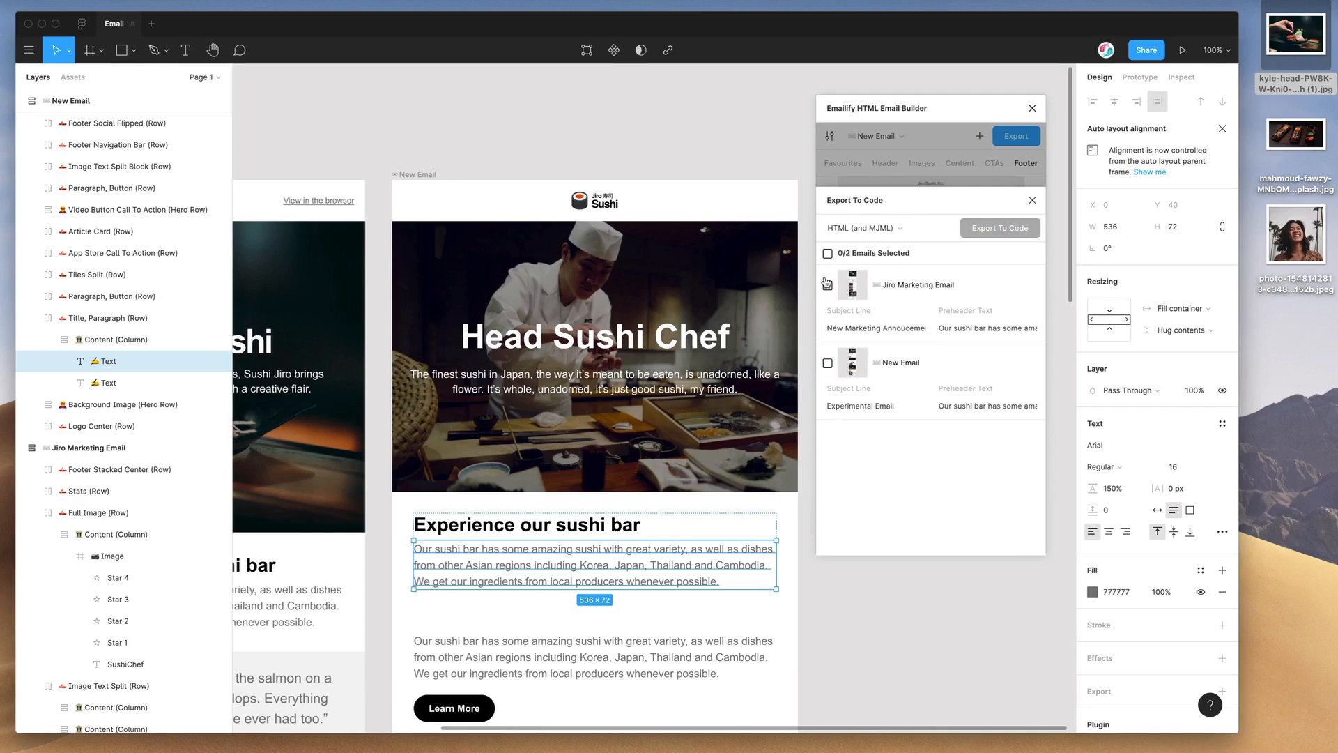
click(828, 254)
drag(887, 114, 887, 120)
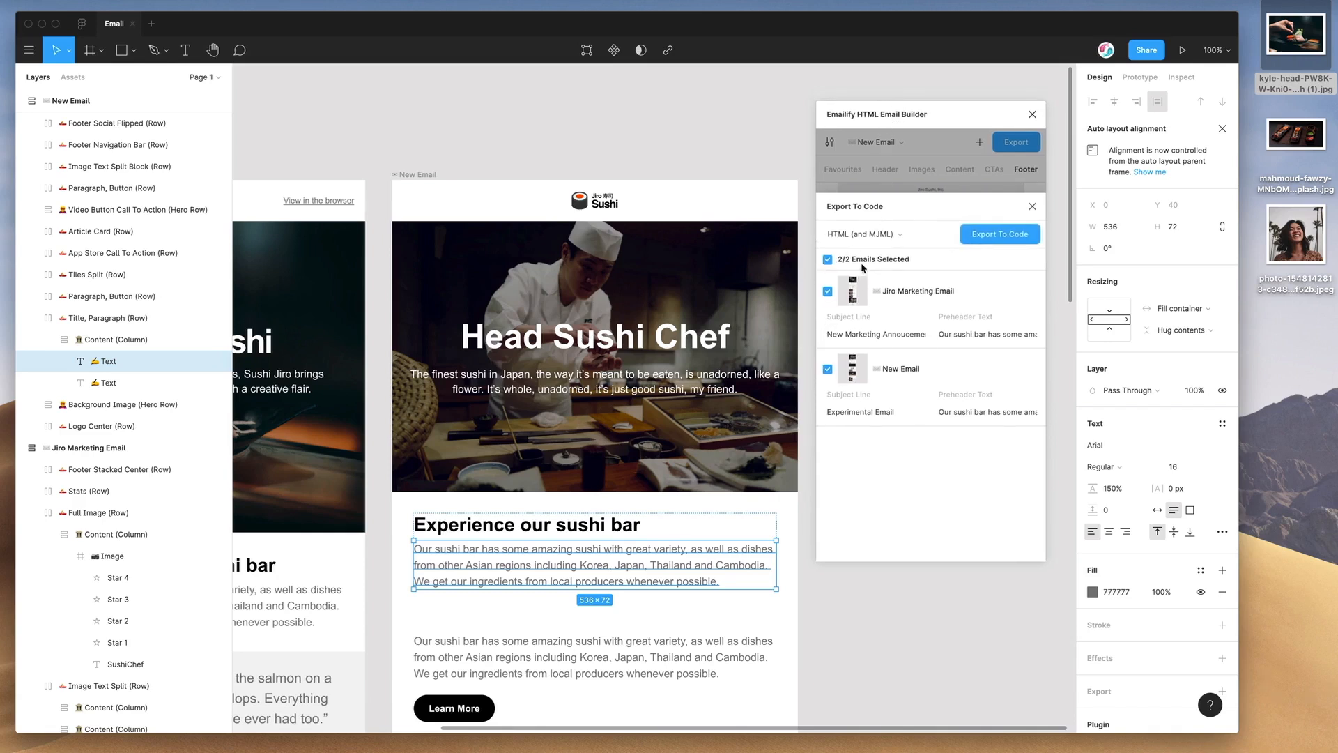
- Export both emails as HTML (and MJML) code and save the generated .zip file to the Desktop
click(1004, 237)
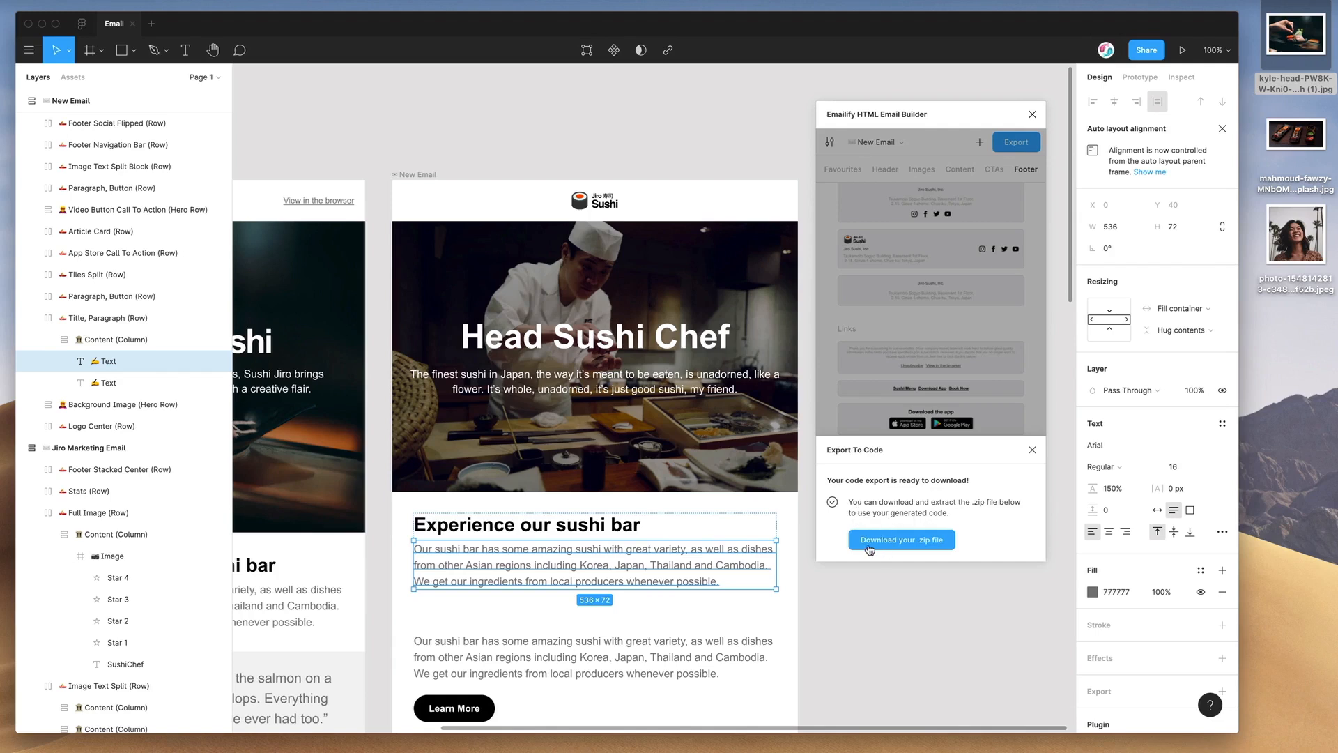
click(902, 542)
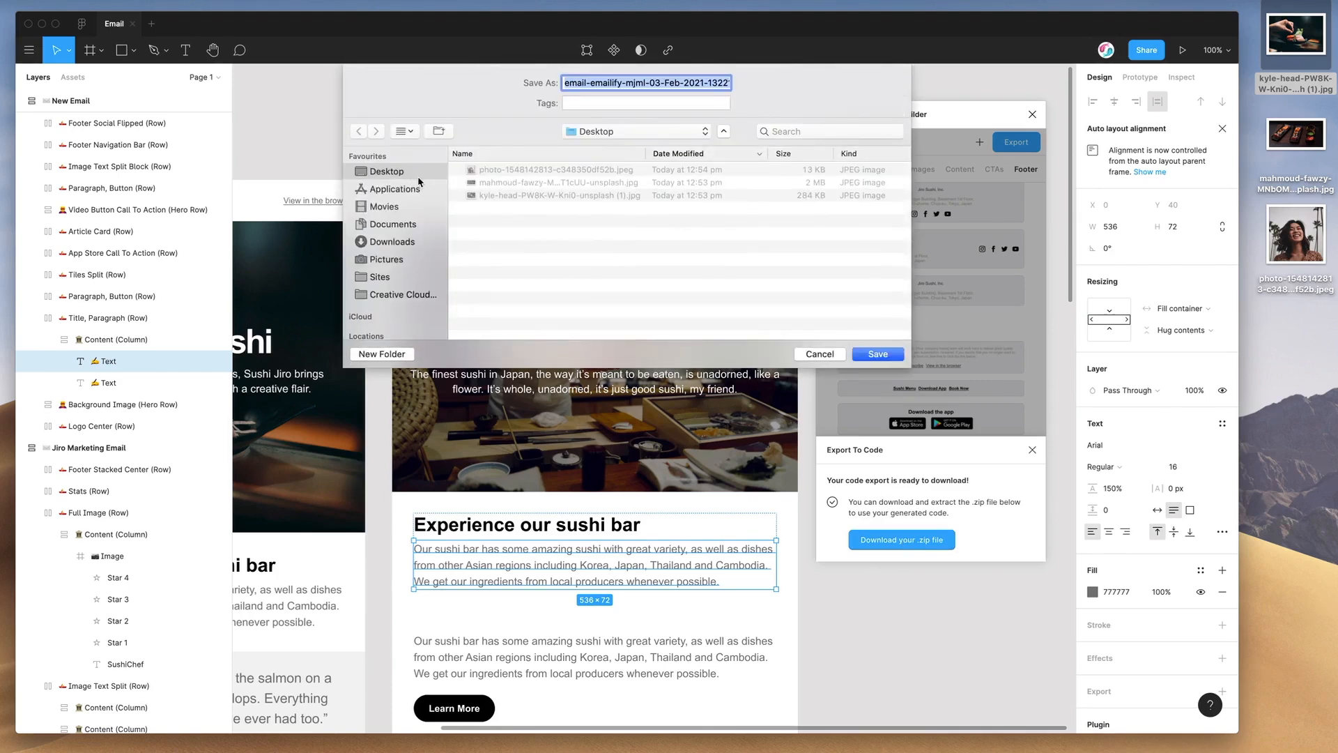
click(877, 354)
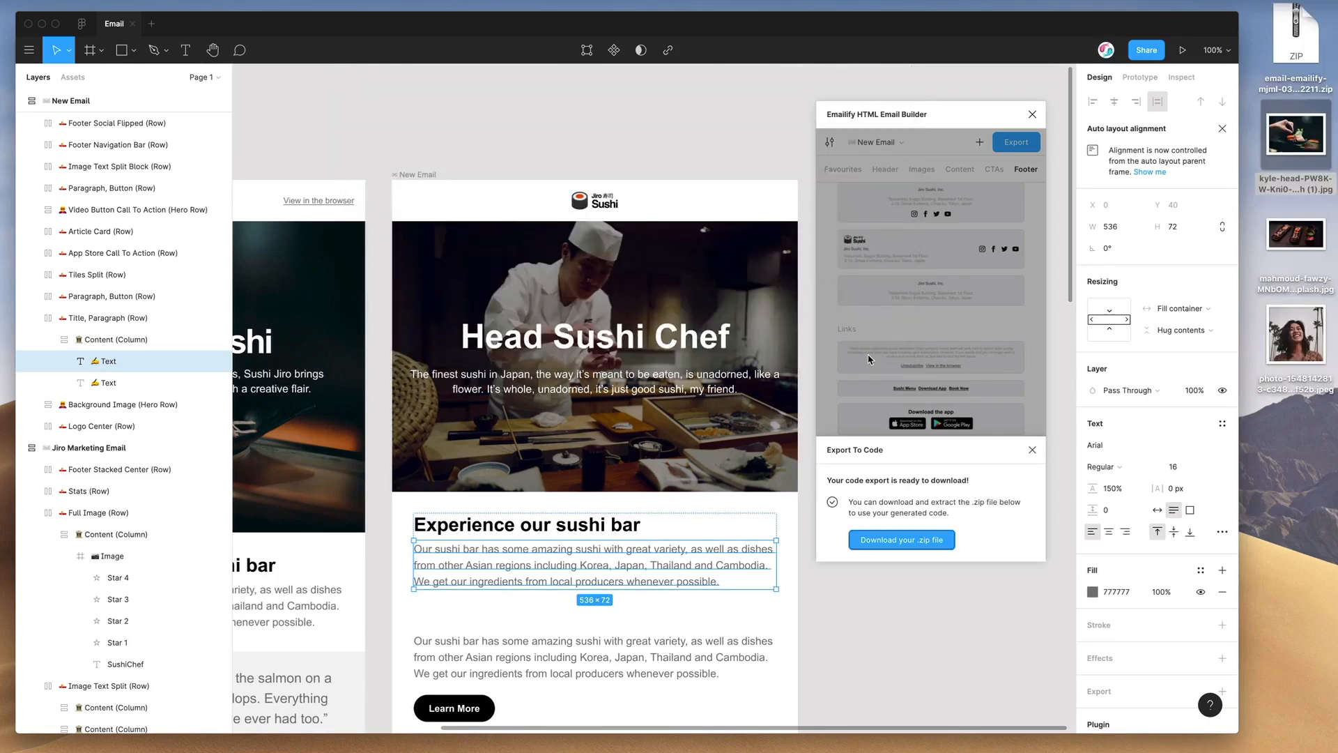
- Extract the downloaded .zip file on the Desktop and open the extracted folder
click(1291, 46)
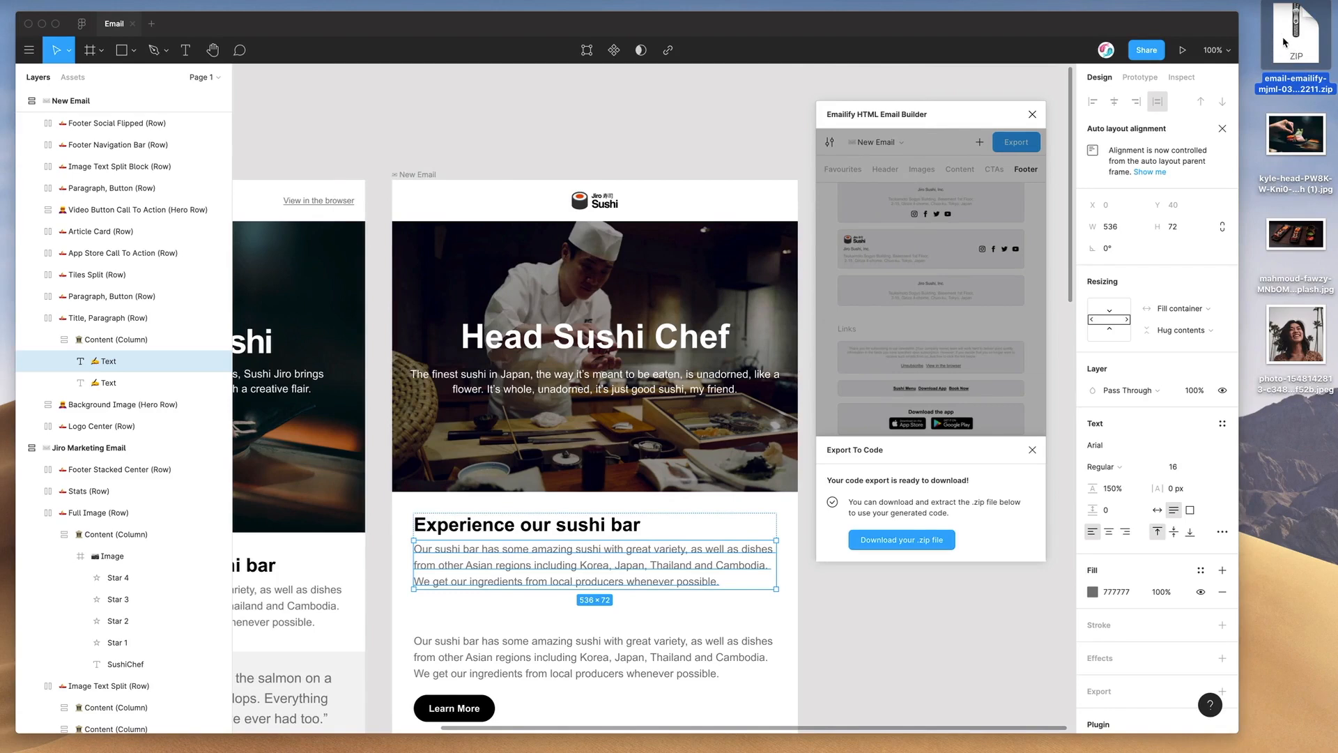
double_click(1290, 46)
click(1290, 39)
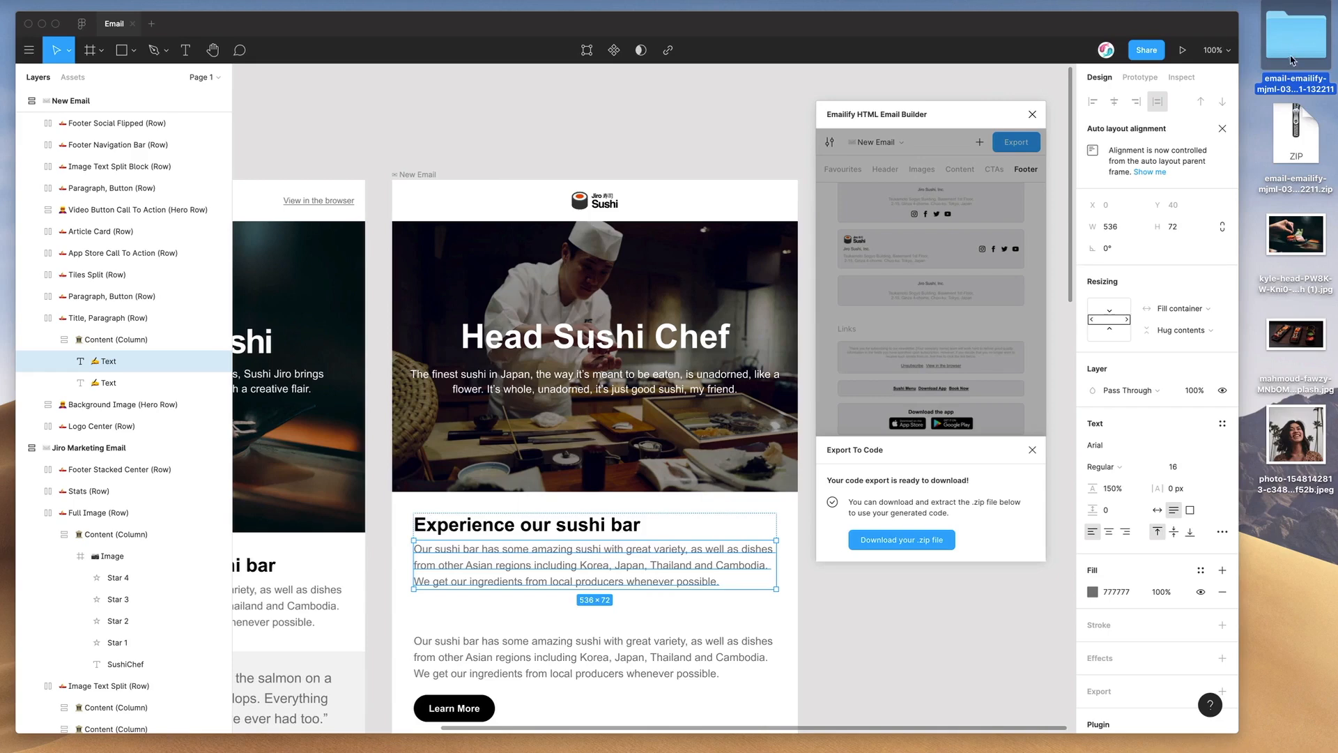
double_click(1290, 43)
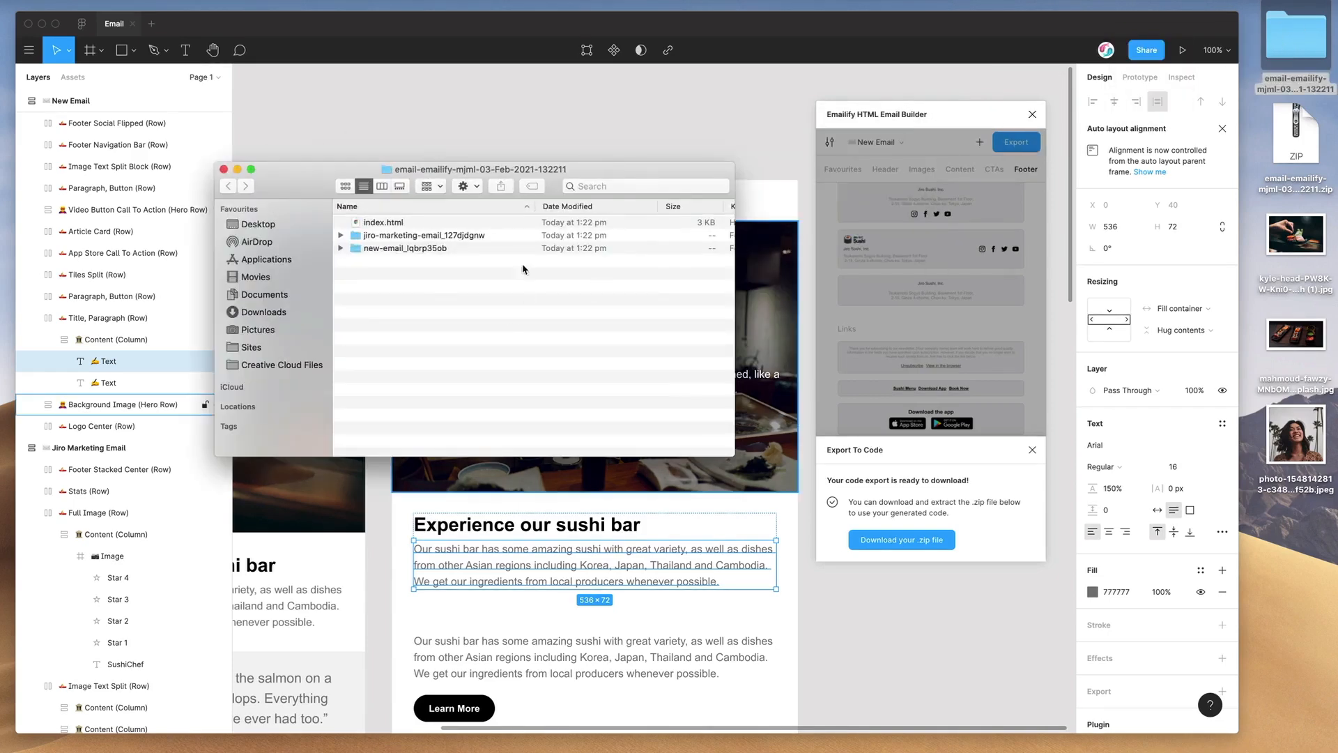
drag(543, 172, 593, 150)
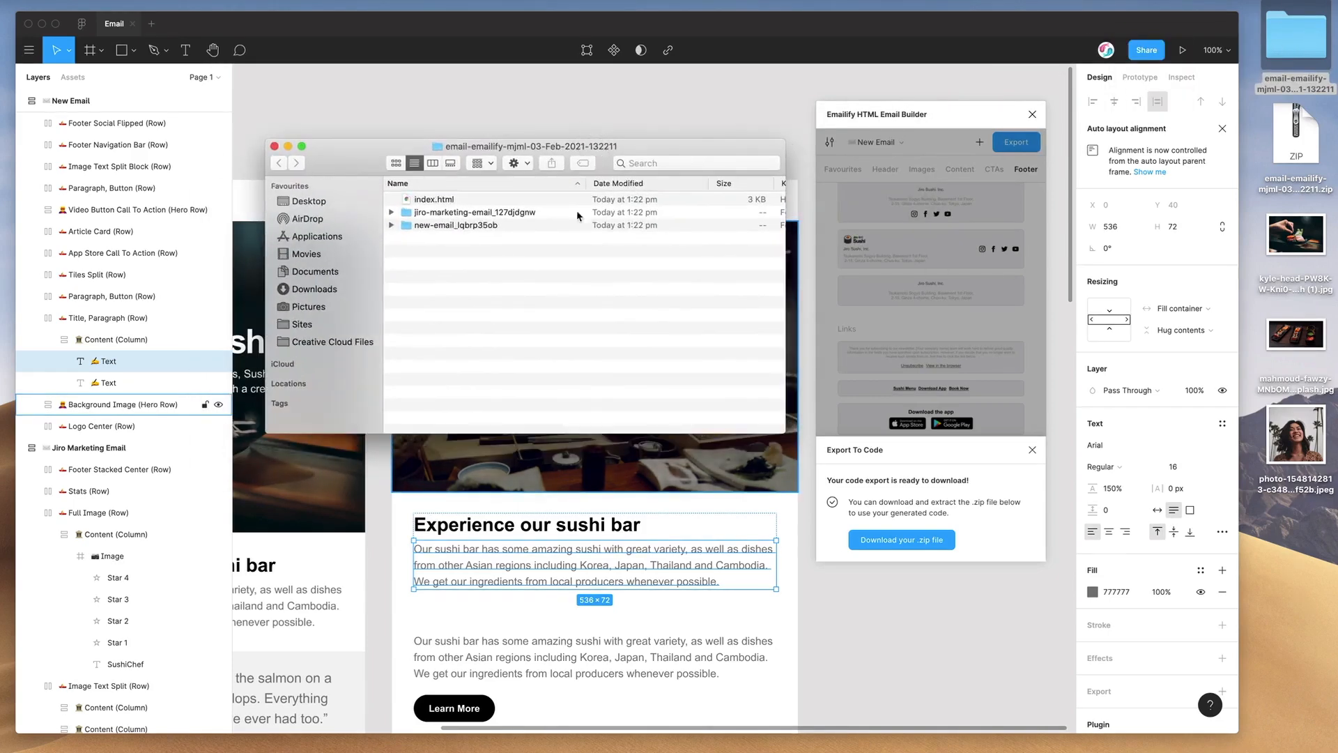
- Examine the main index.html and the contents of the jiro-marketing-email and new-email folders in the export
click(449, 200)
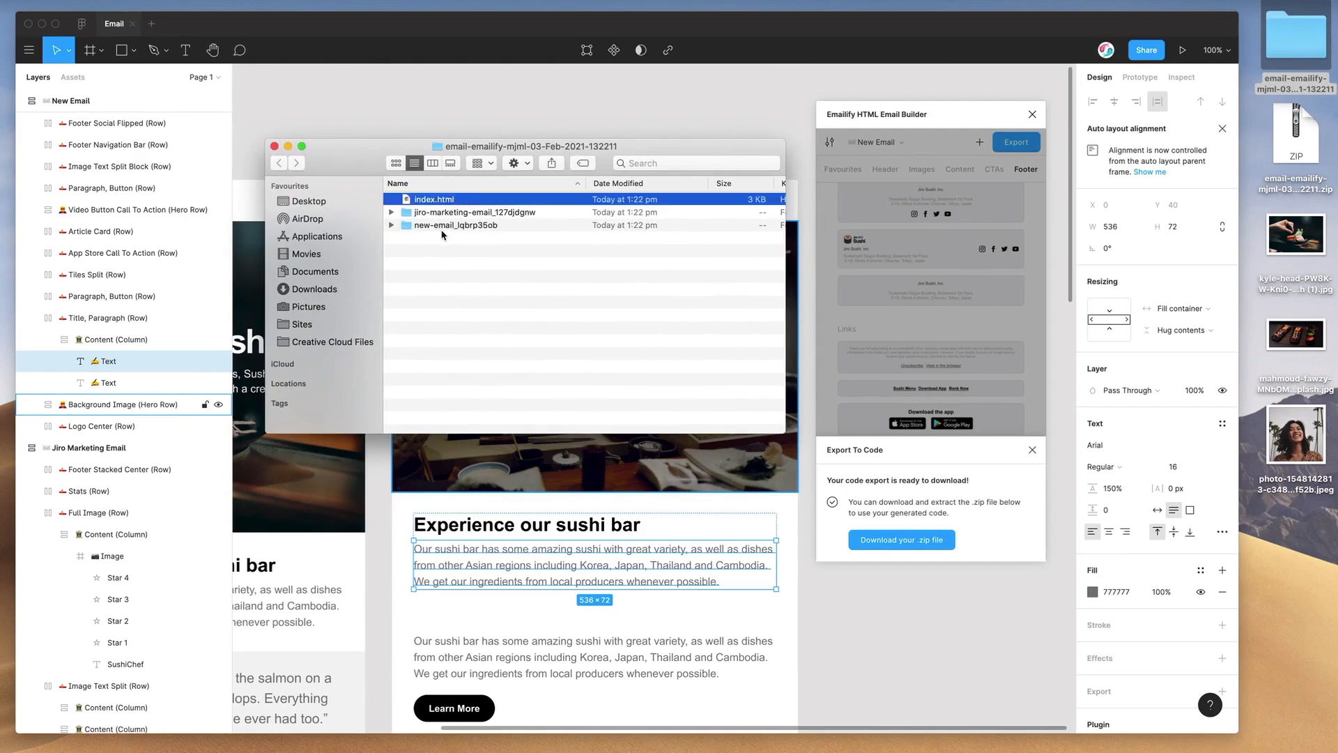
click(442, 226)
click(445, 213)
click(444, 227)
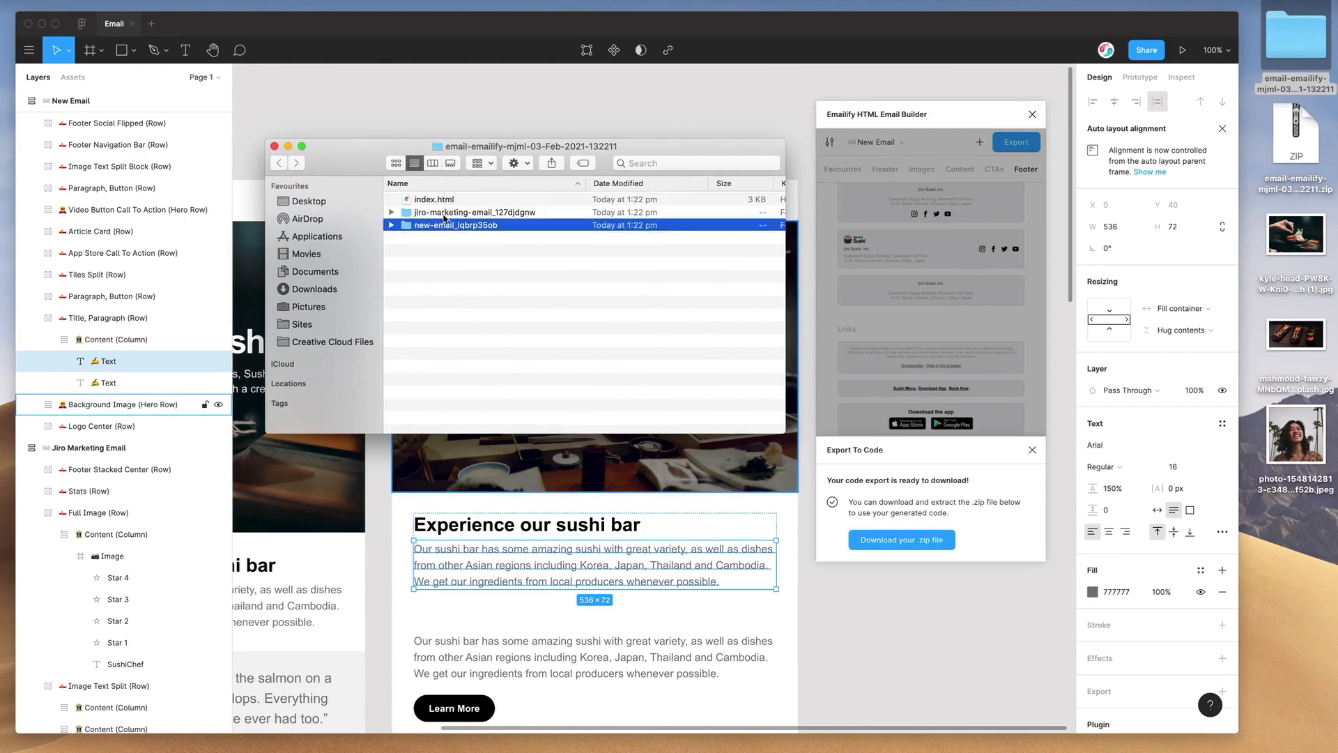
drag(465, 154, 486, 126)
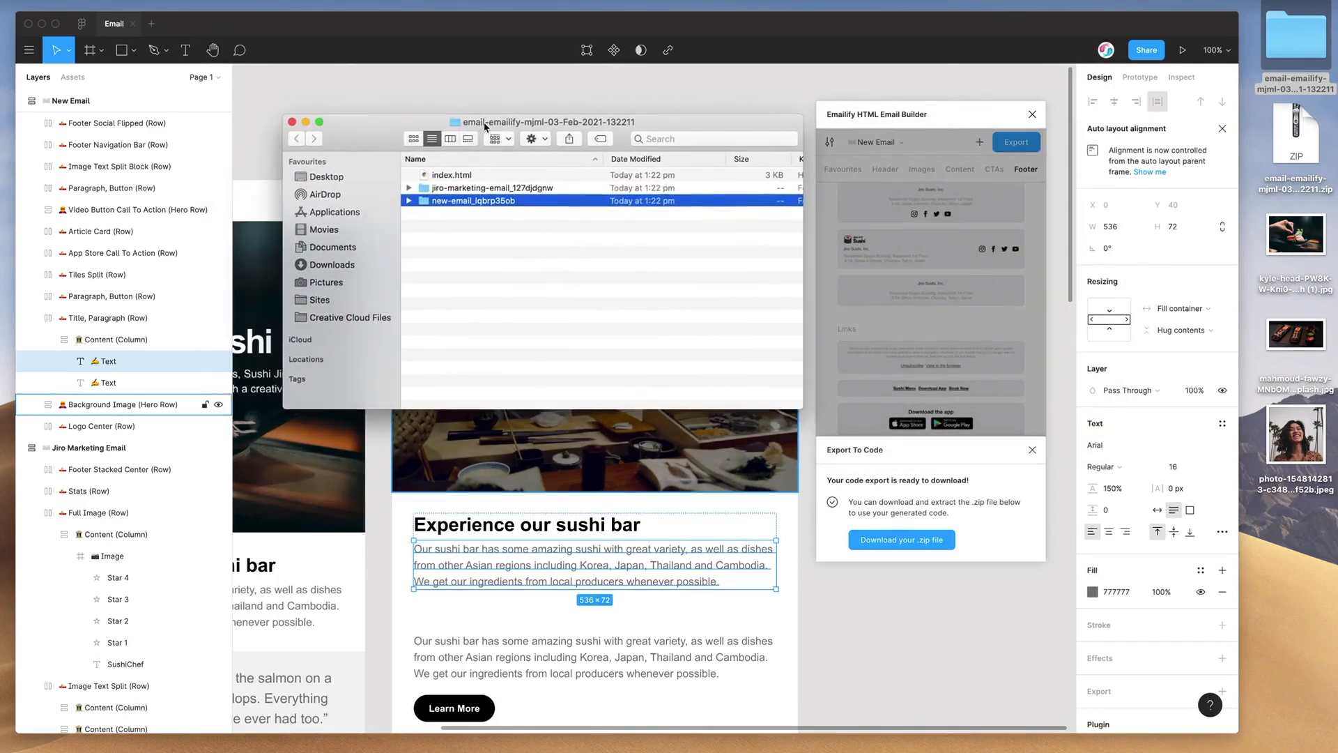
click(409, 201)
click(409, 187)
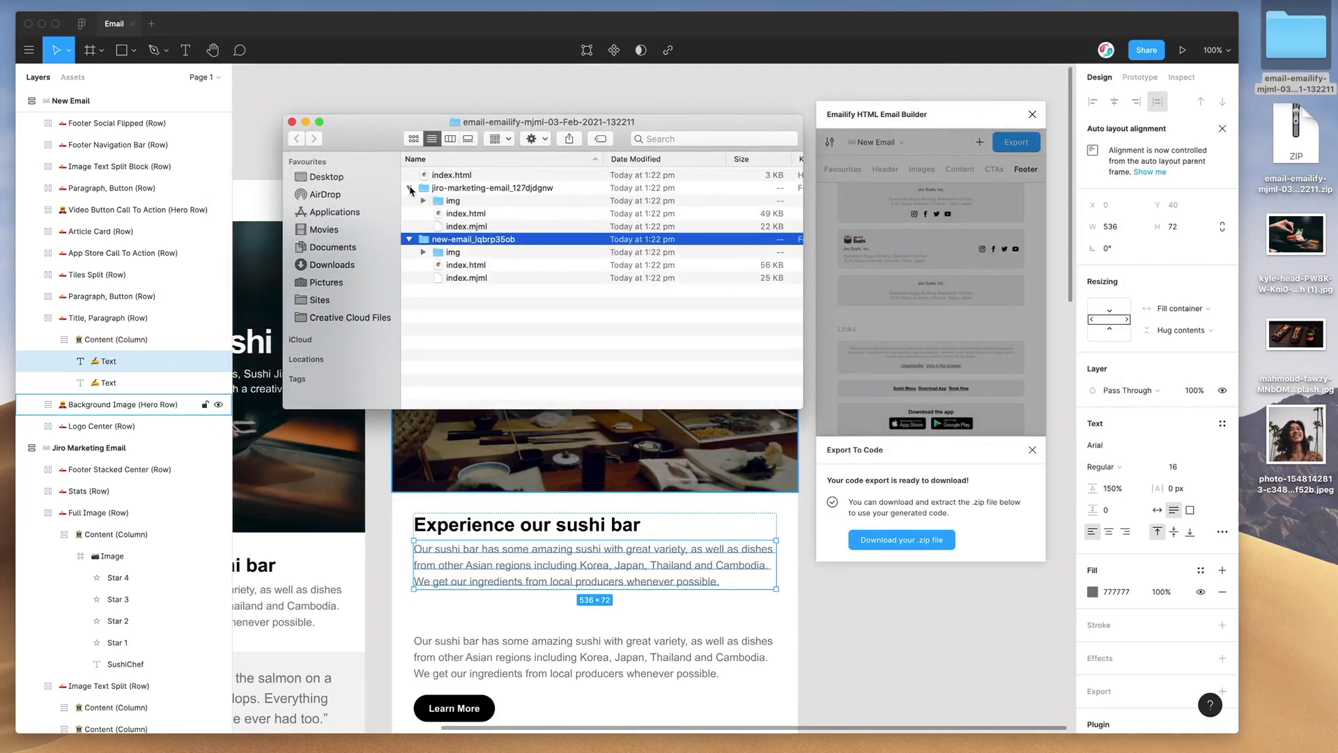
click(423, 252)
click(423, 252)
- Preview the exported images in the jiro-marketing-email img folder one after another, then collapse that folder
click(423, 201)
click(476, 214)
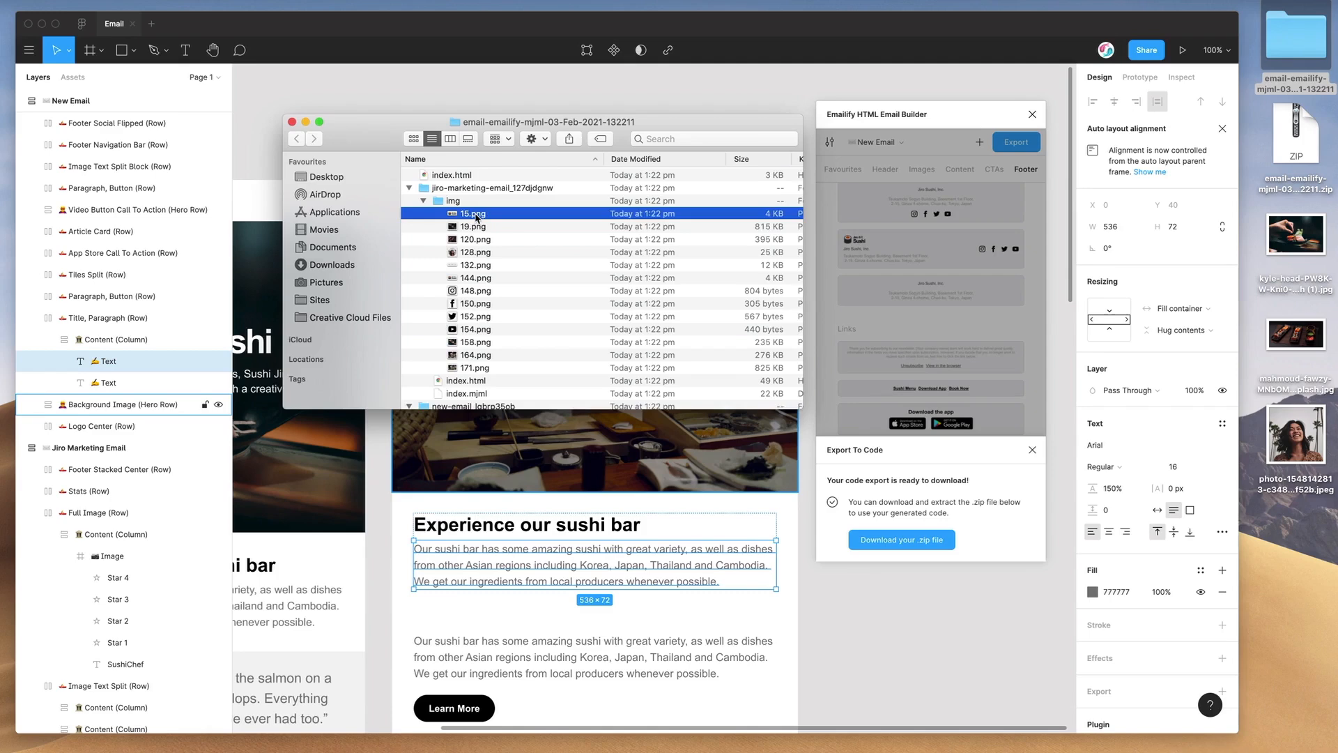
key(n)
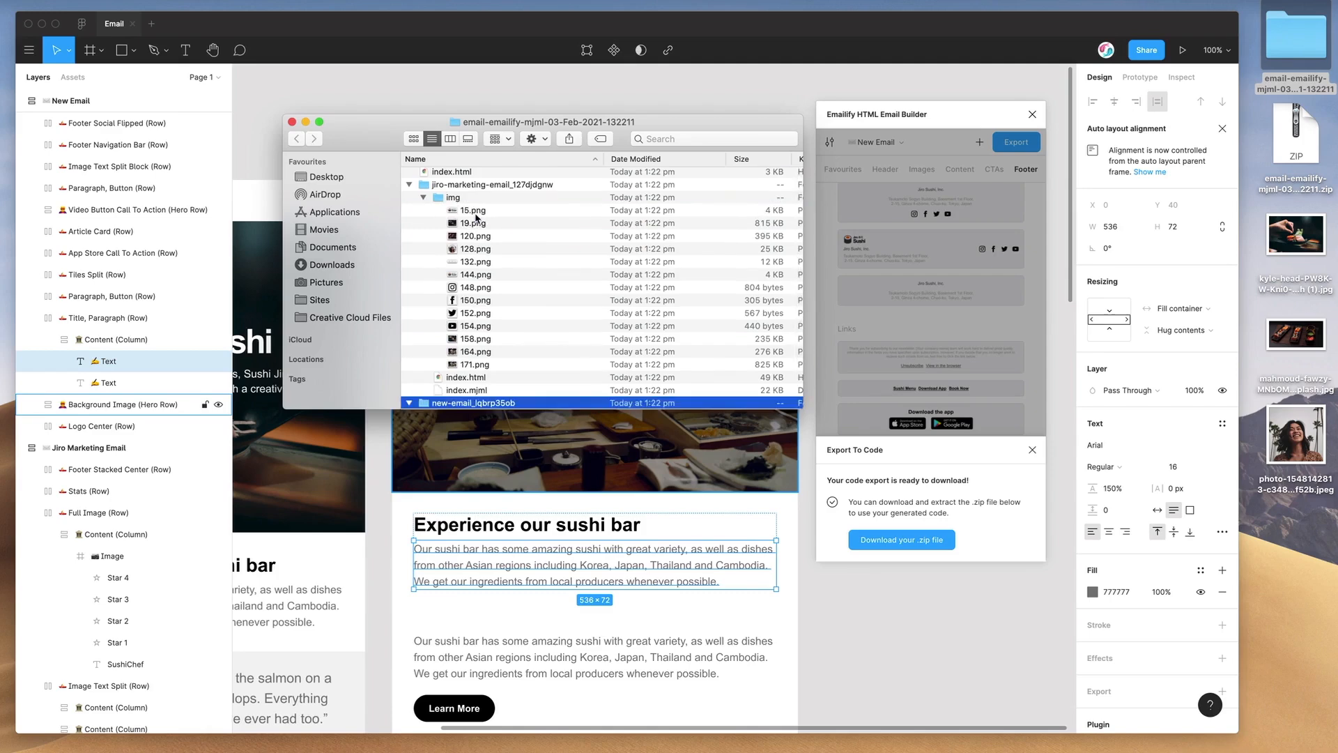
click(476, 216)
key(space)
drag(0, 408, 264, 146)
key(Down)
key(Down)
key(Down)
key(Down)
key(Down)
key(Down)
key(Down)
key(Down)
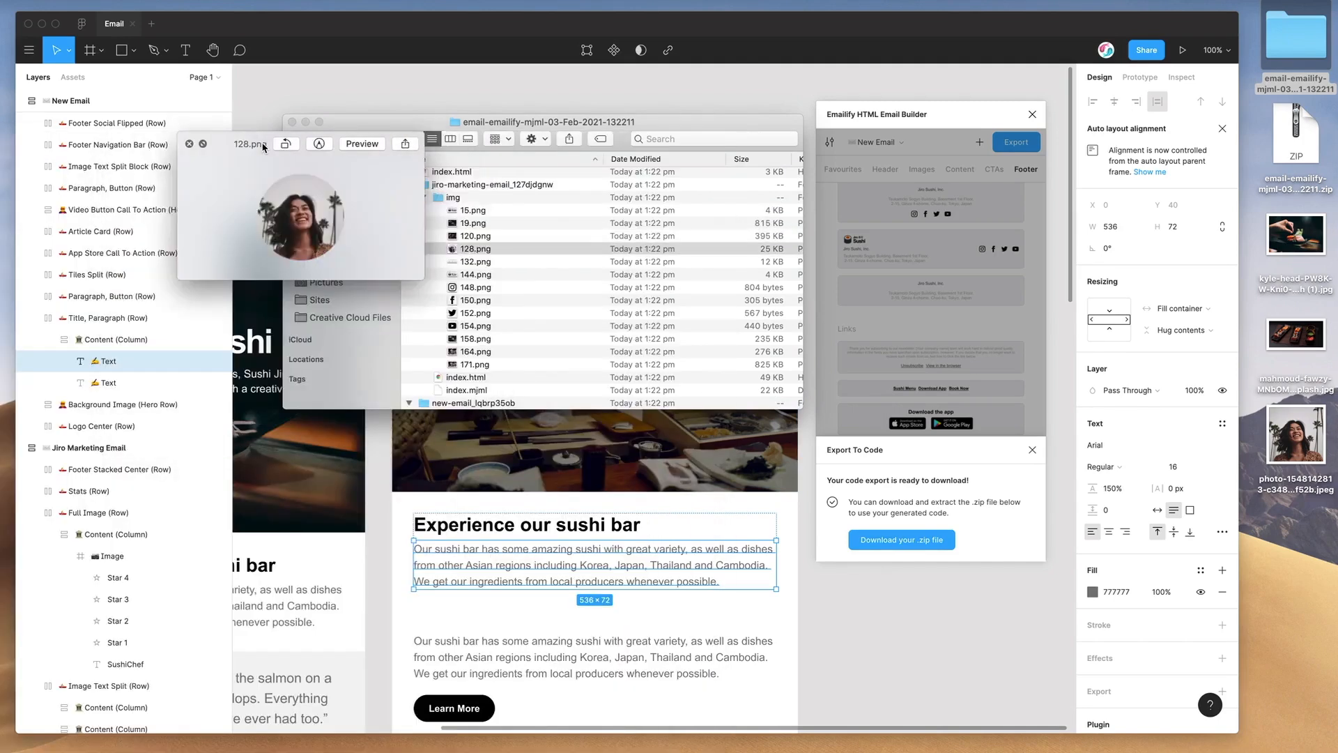
key(Down)
key(Down)
key(Down)
key(Down)
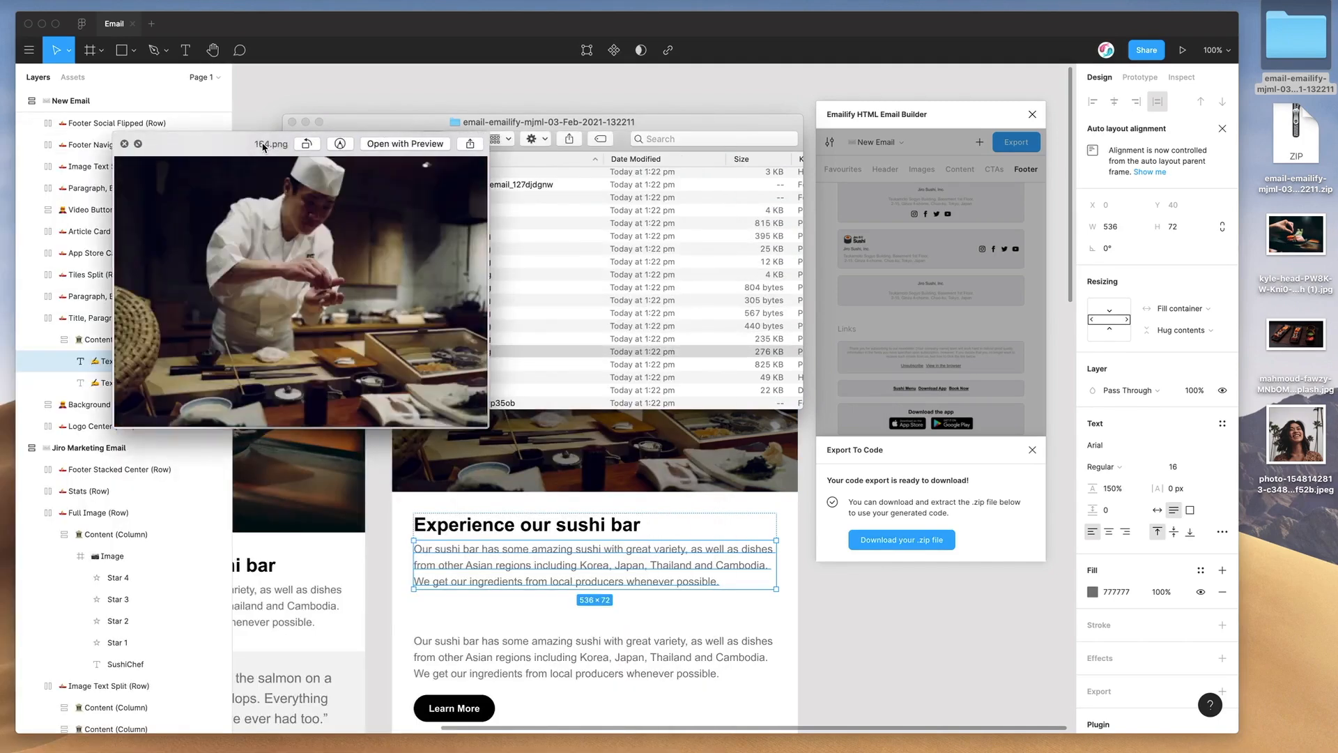
key(space)
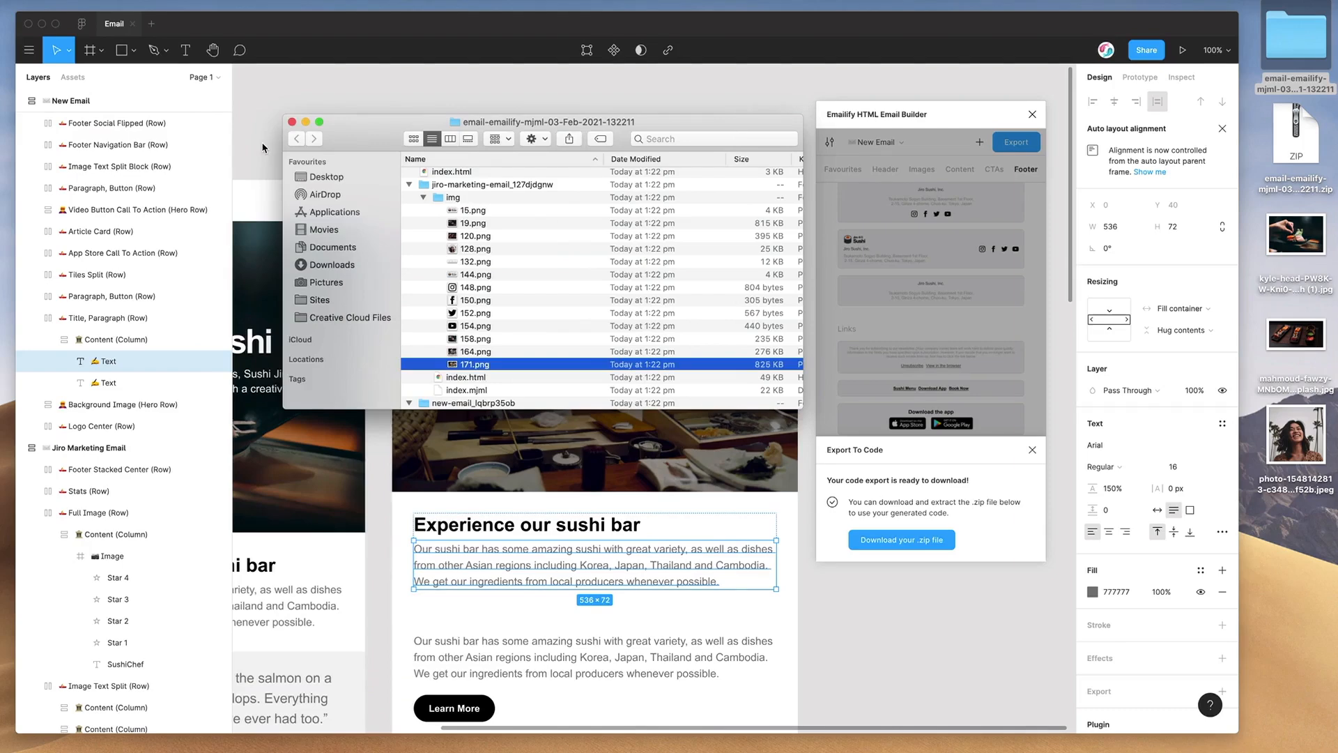
click(423, 198)
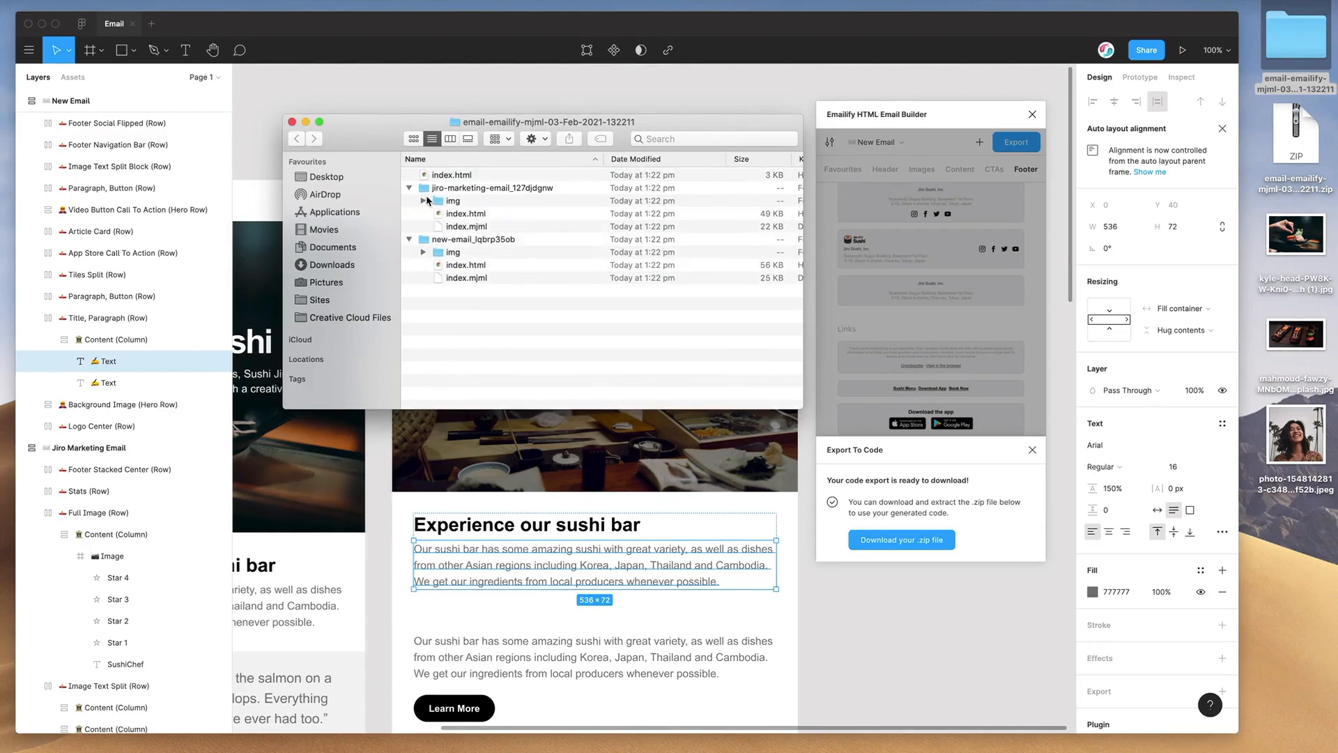
- Check the index.html and index.mjml files of the Jiro marketing email, then collapse both email folders
click(478, 215)
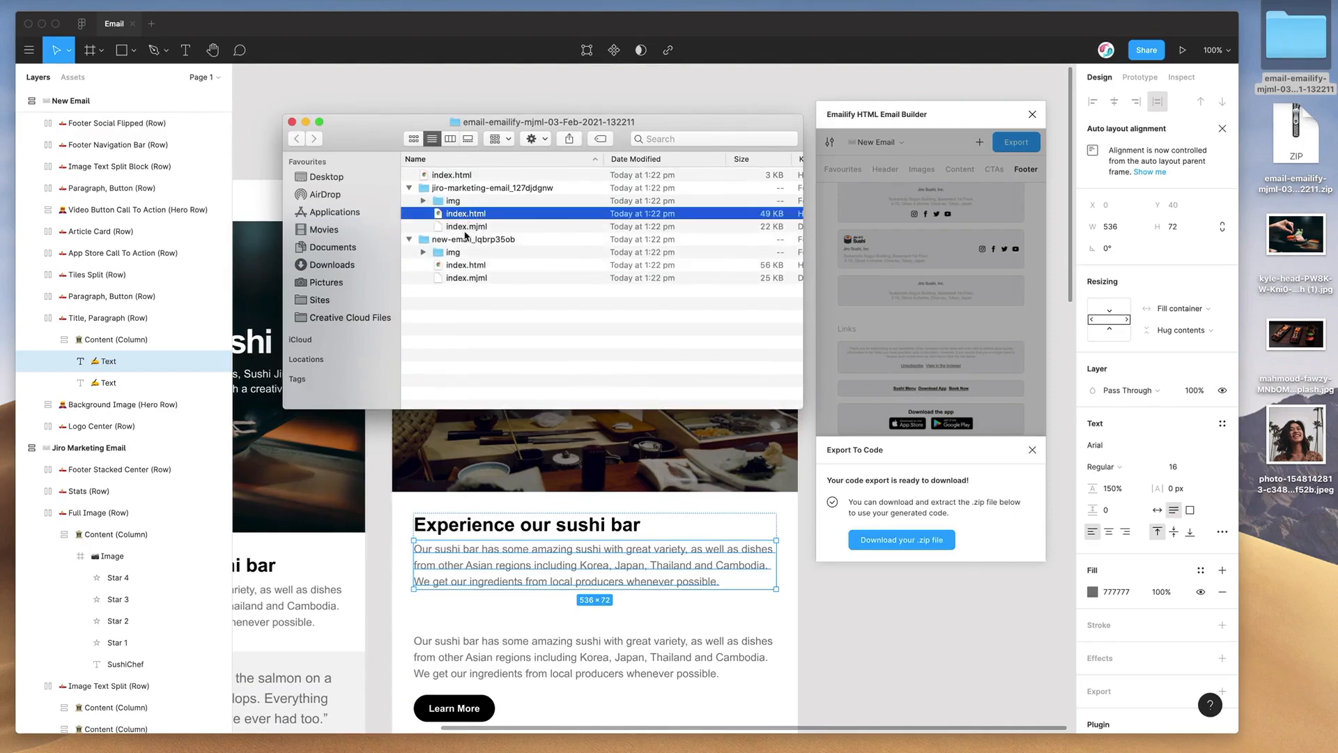
click(461, 228)
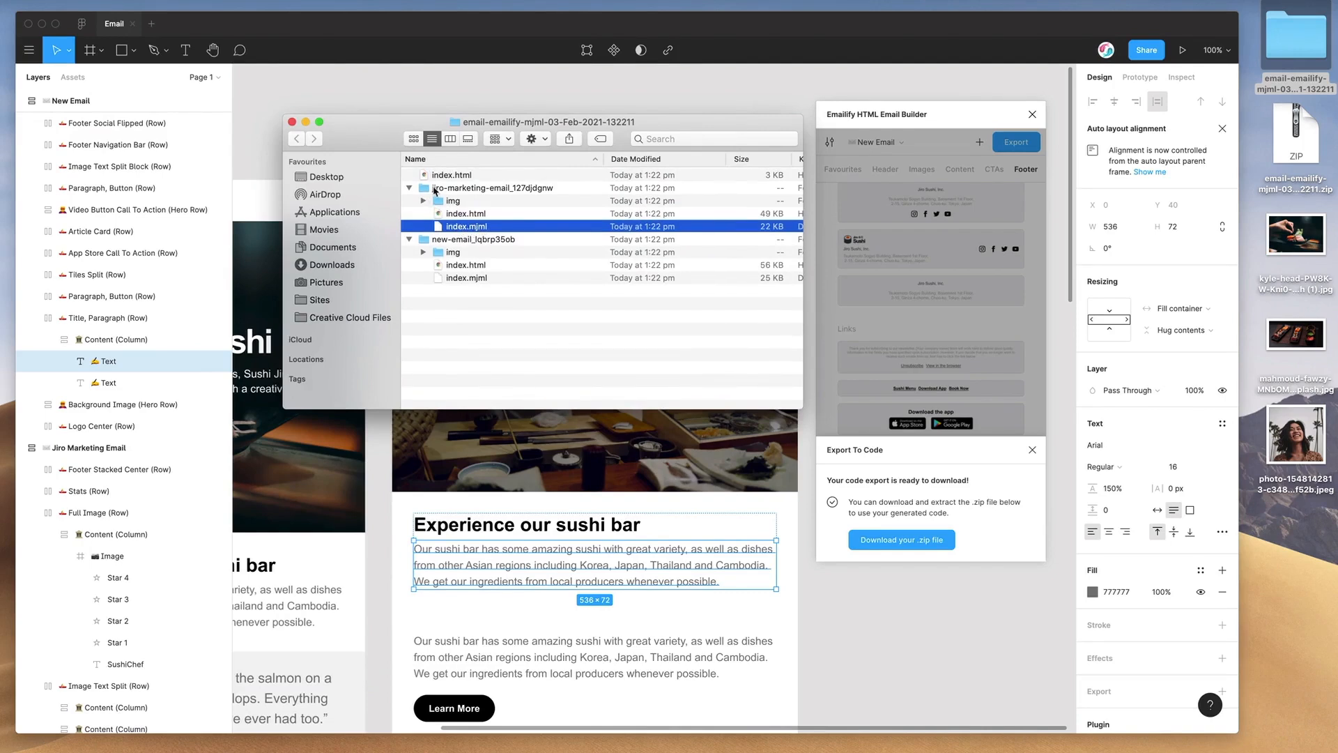
click(410, 188)
click(409, 201)
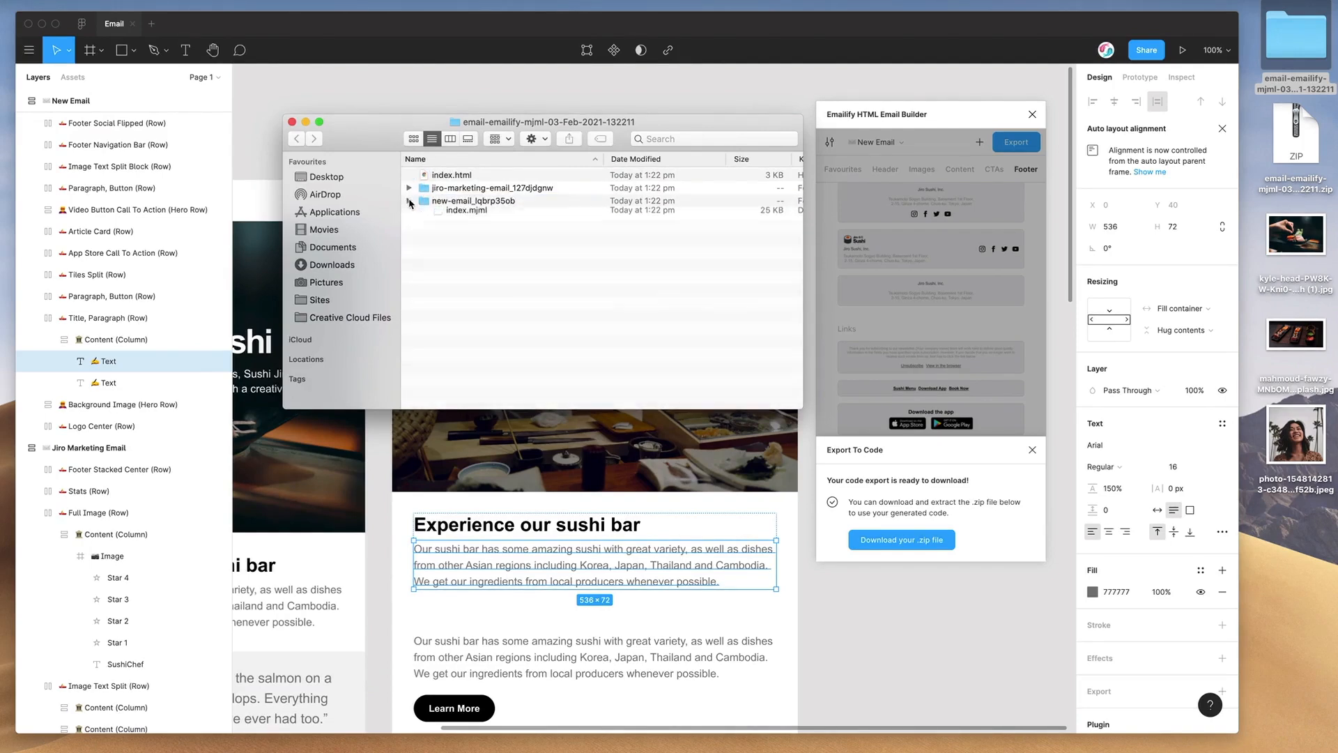
- Open the export's main index.html in the browser and look over the Large Preview (600px) of the Jiro Marketing Email
click(458, 175)
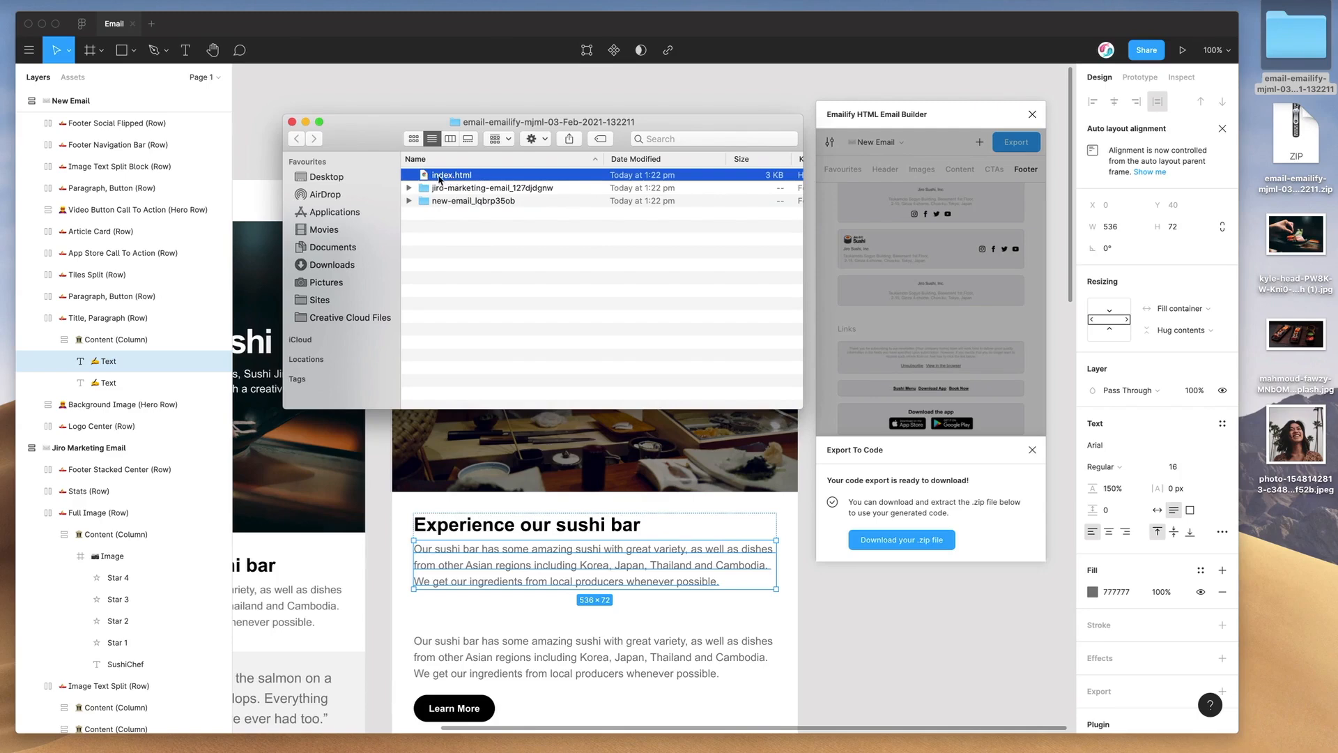
double_click(447, 176)
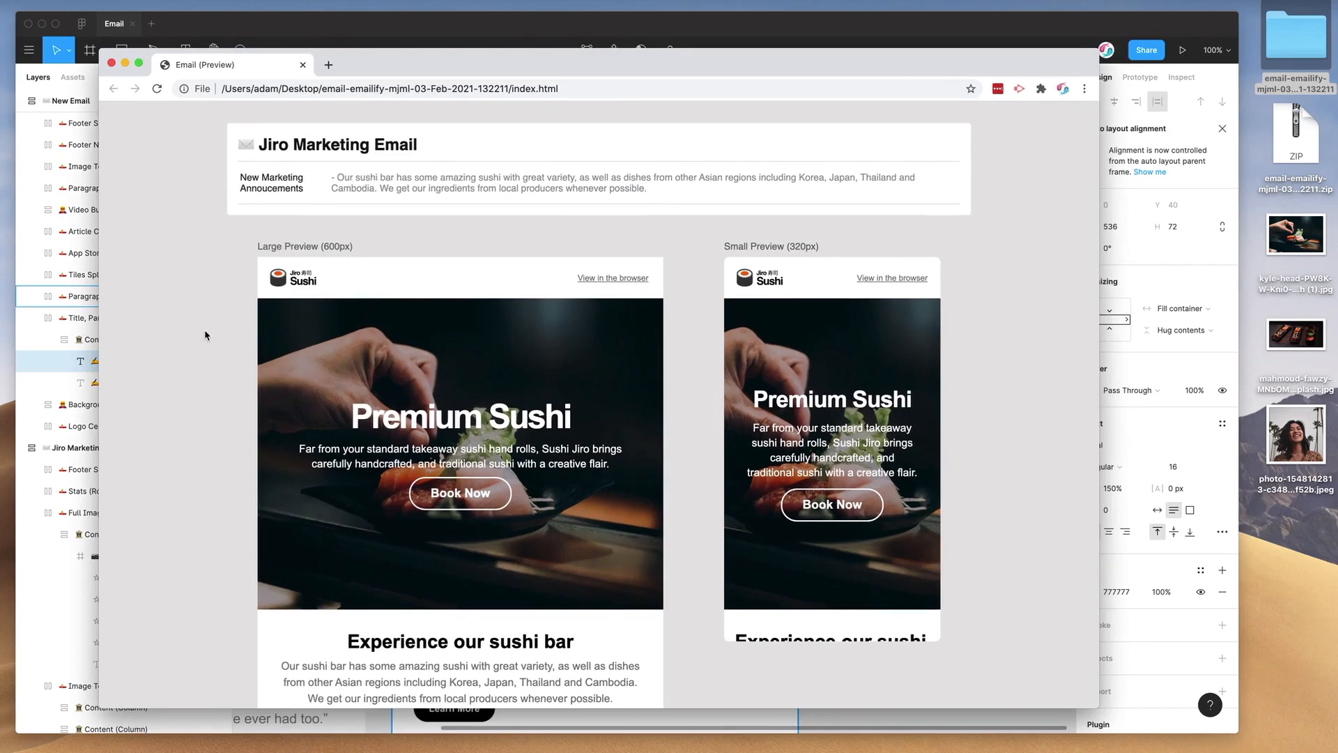
scroll(202, 321, down, 3)
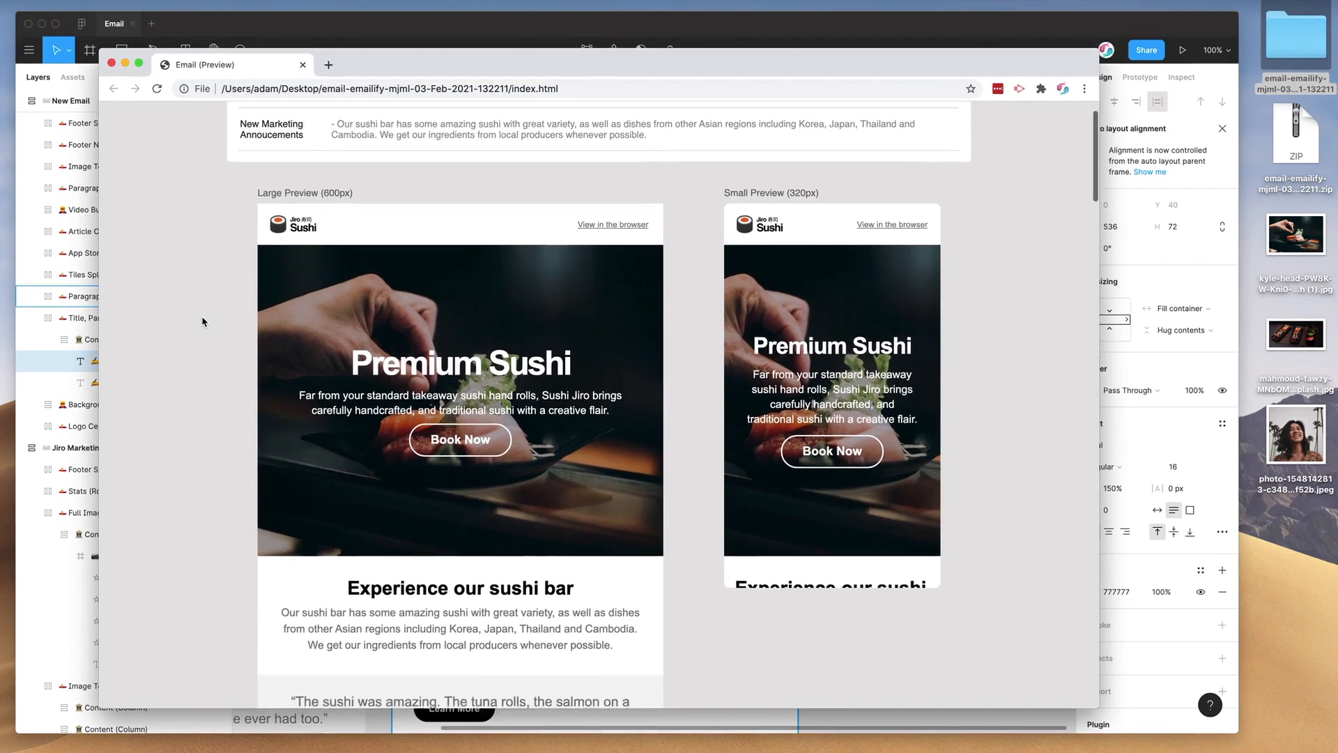
scroll(197, 322, down, 3)
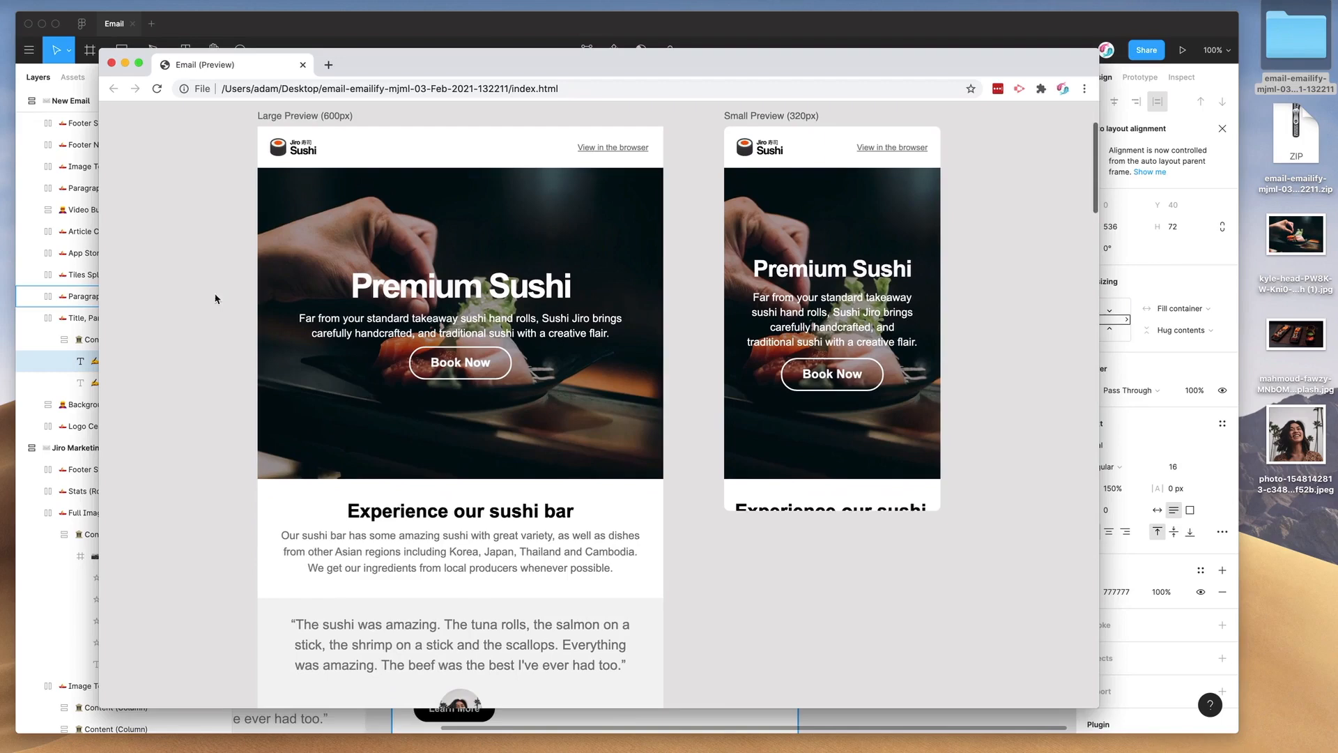
scroll(693, 303, up, 2)
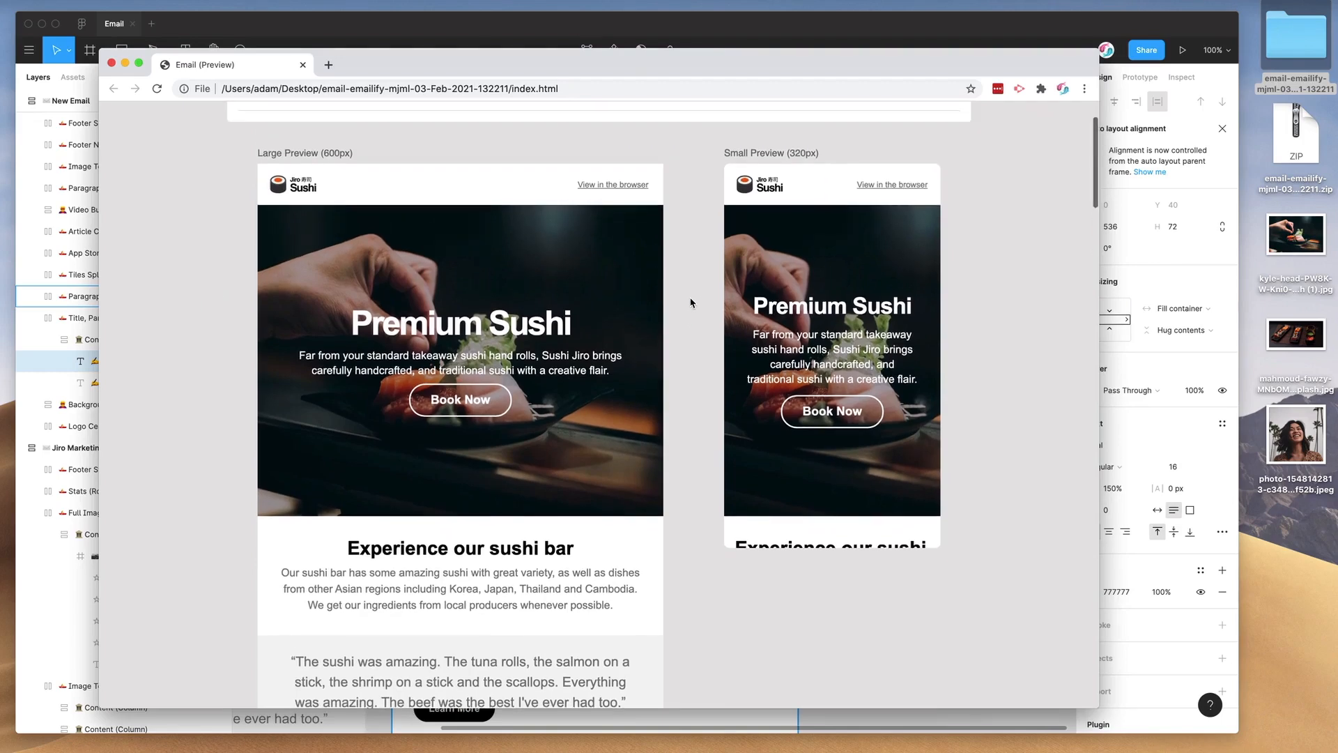
scroll(683, 331, down, 1)
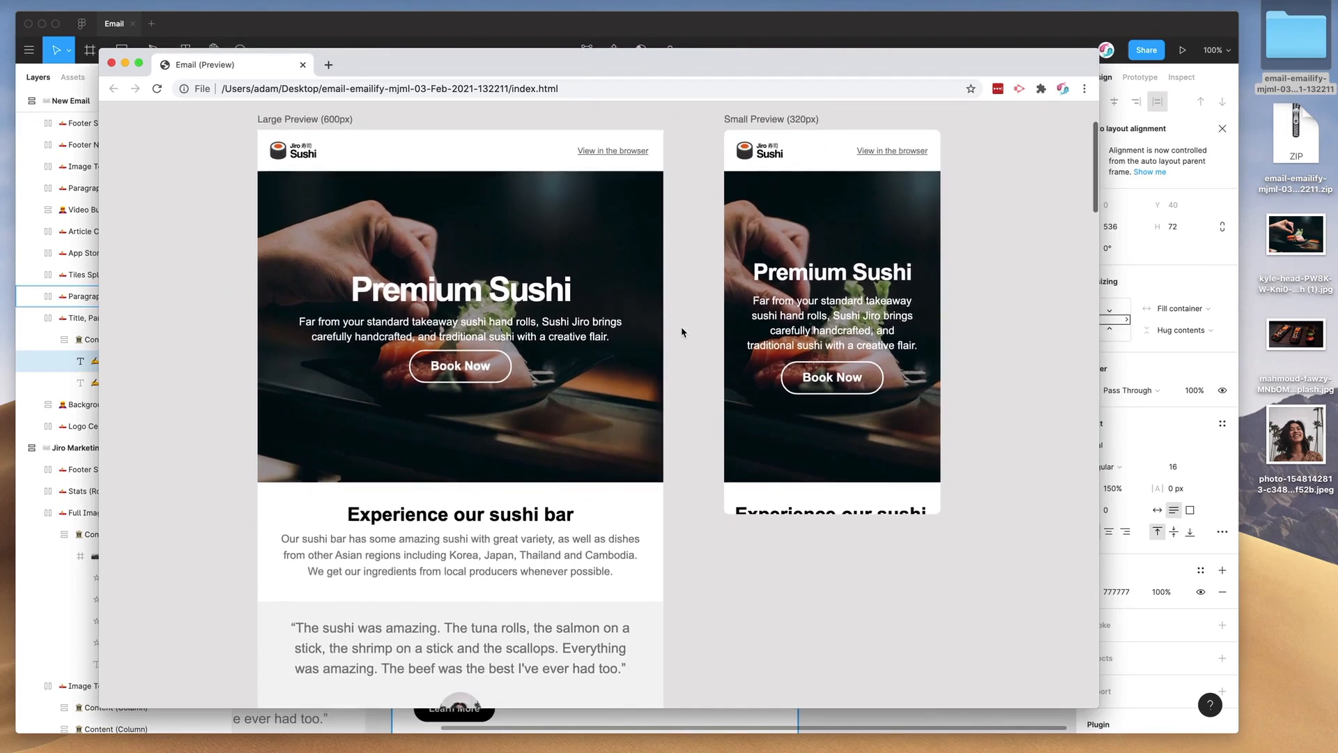
scroll(682, 332, down, 15)
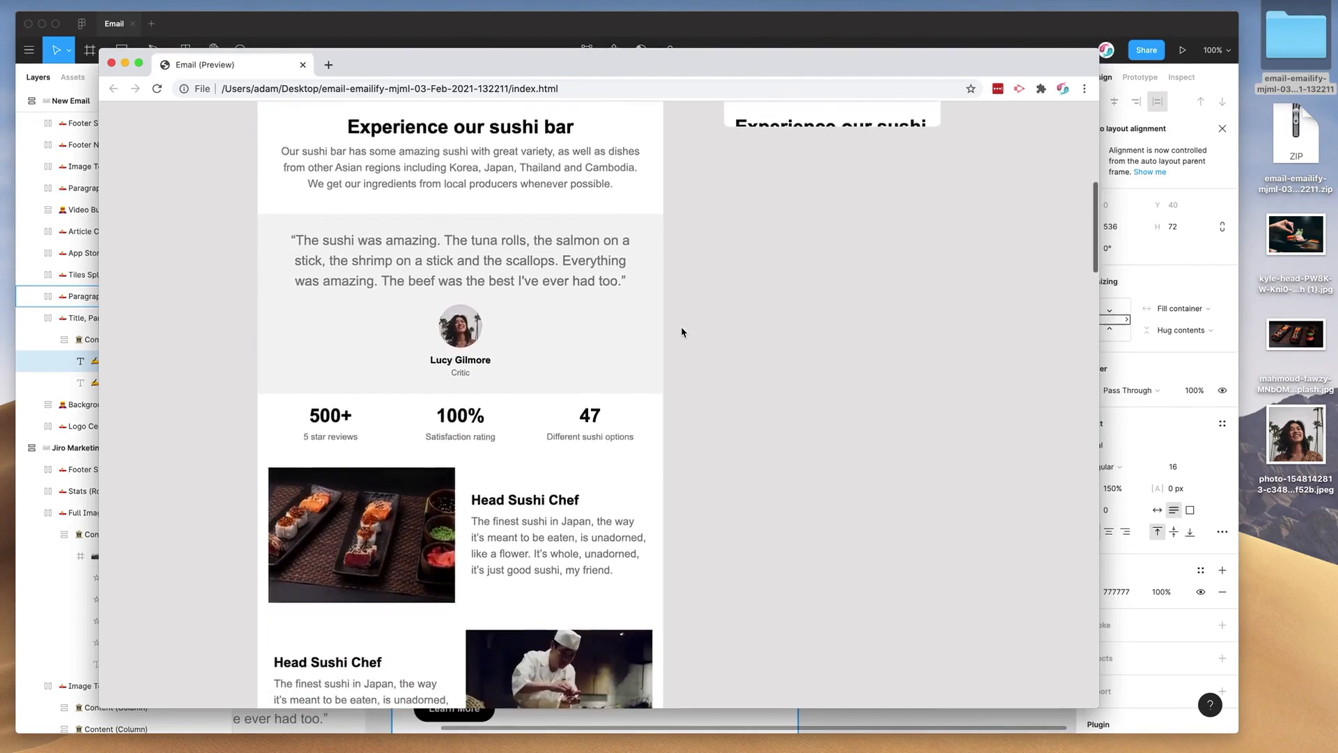
scroll(682, 332, down, 10)
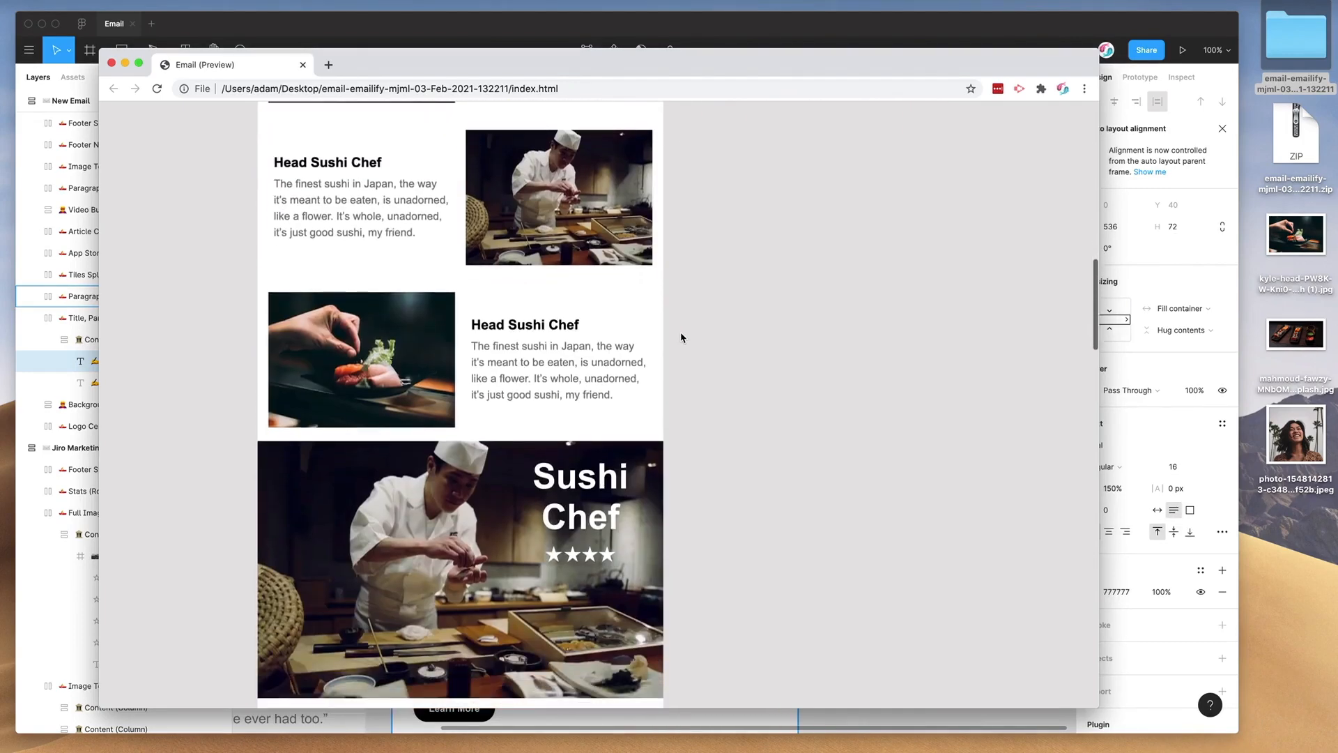
scroll(681, 338, up, 12)
scroll(681, 338, up, 12)
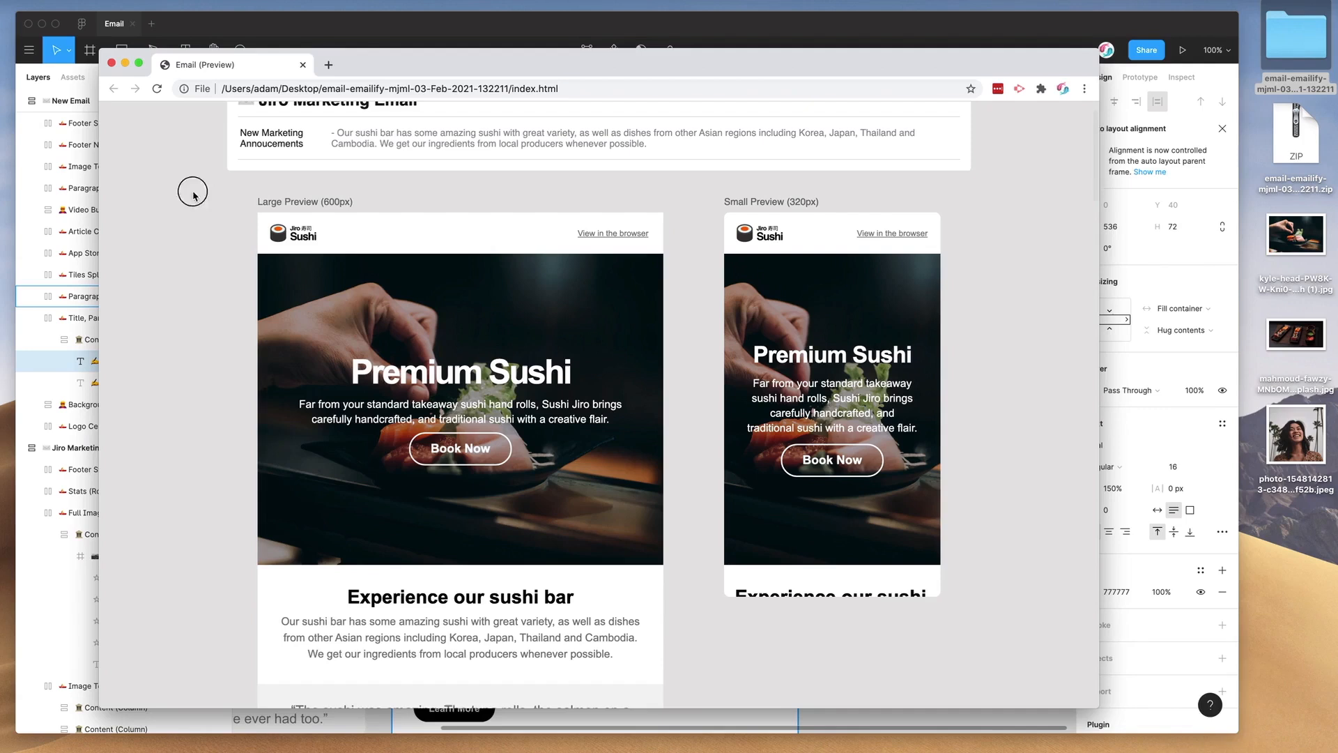
- Check the Book Now link, and read through the Small Preview (320px) down to its footer and back up
drag(556, 443, 431, 430)
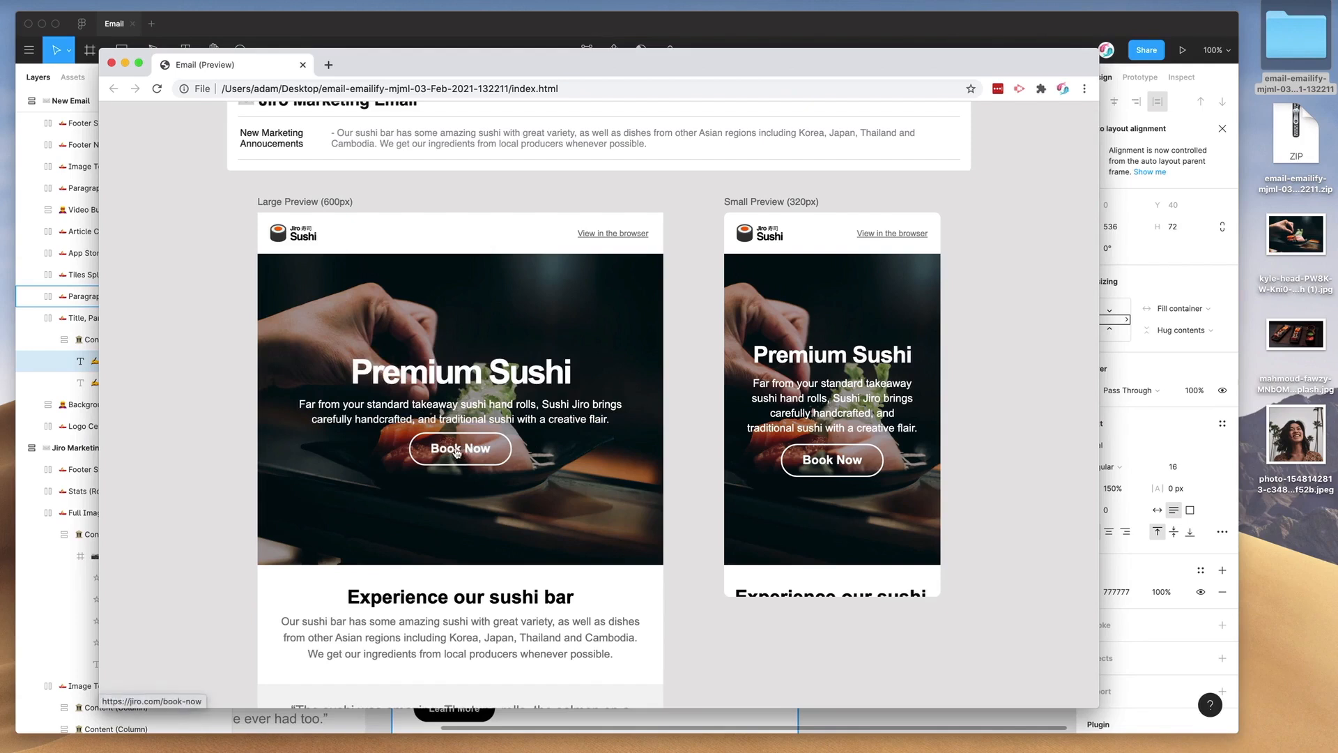
scroll(846, 309, down, 3)
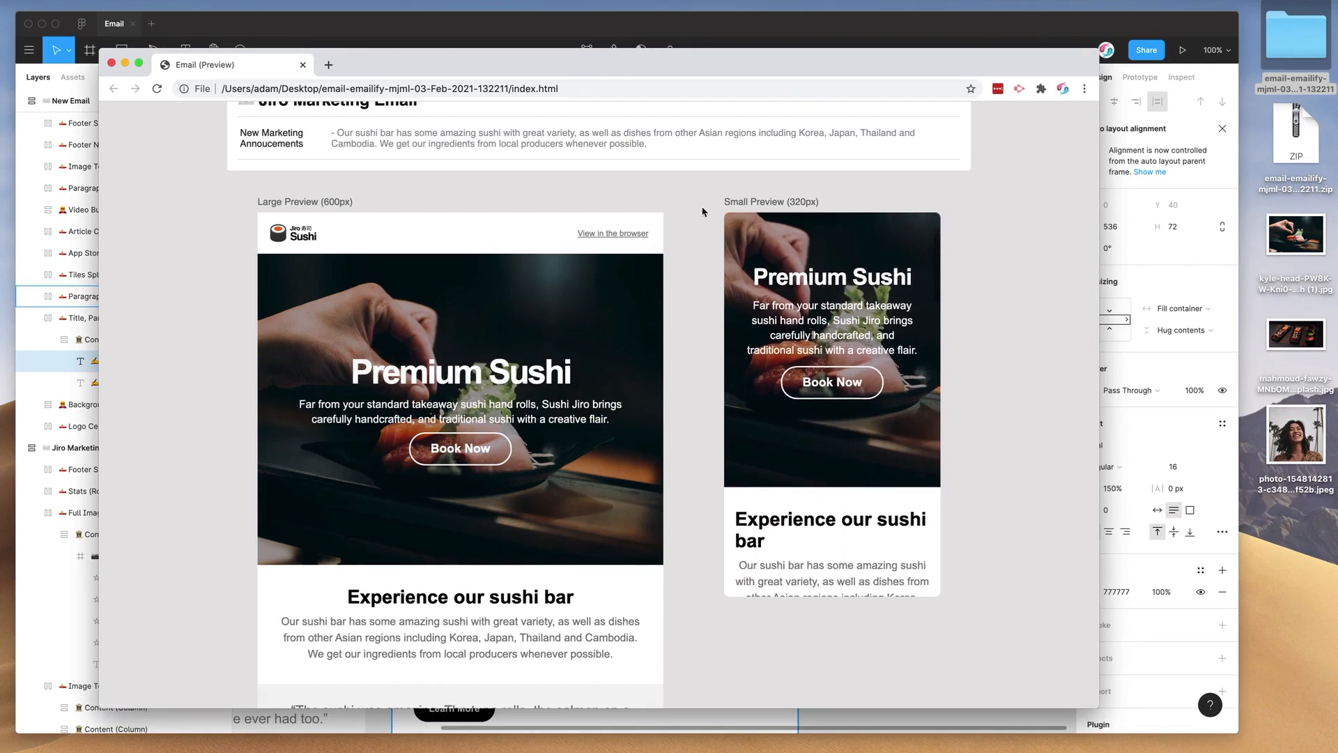
drag(724, 201, 819, 203)
click(816, 204)
scroll(743, 284, down, 10)
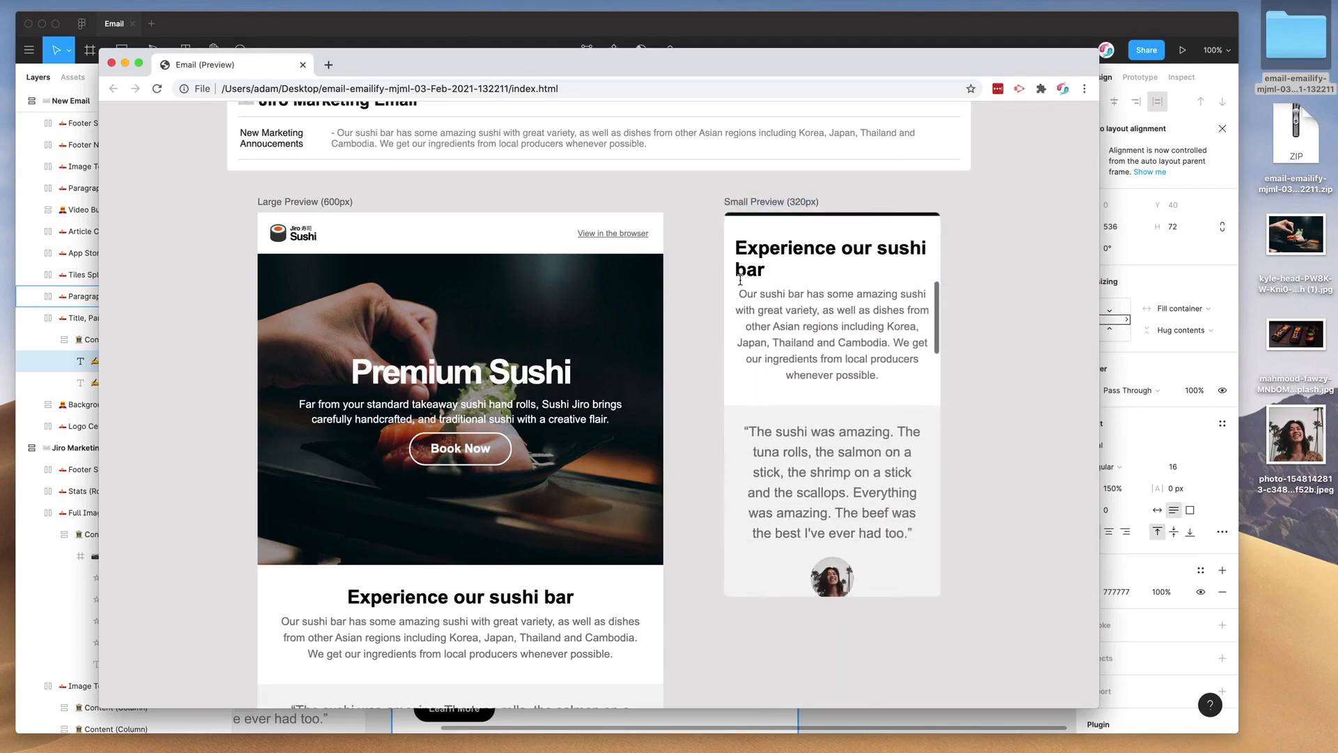
scroll(740, 322, down, 20)
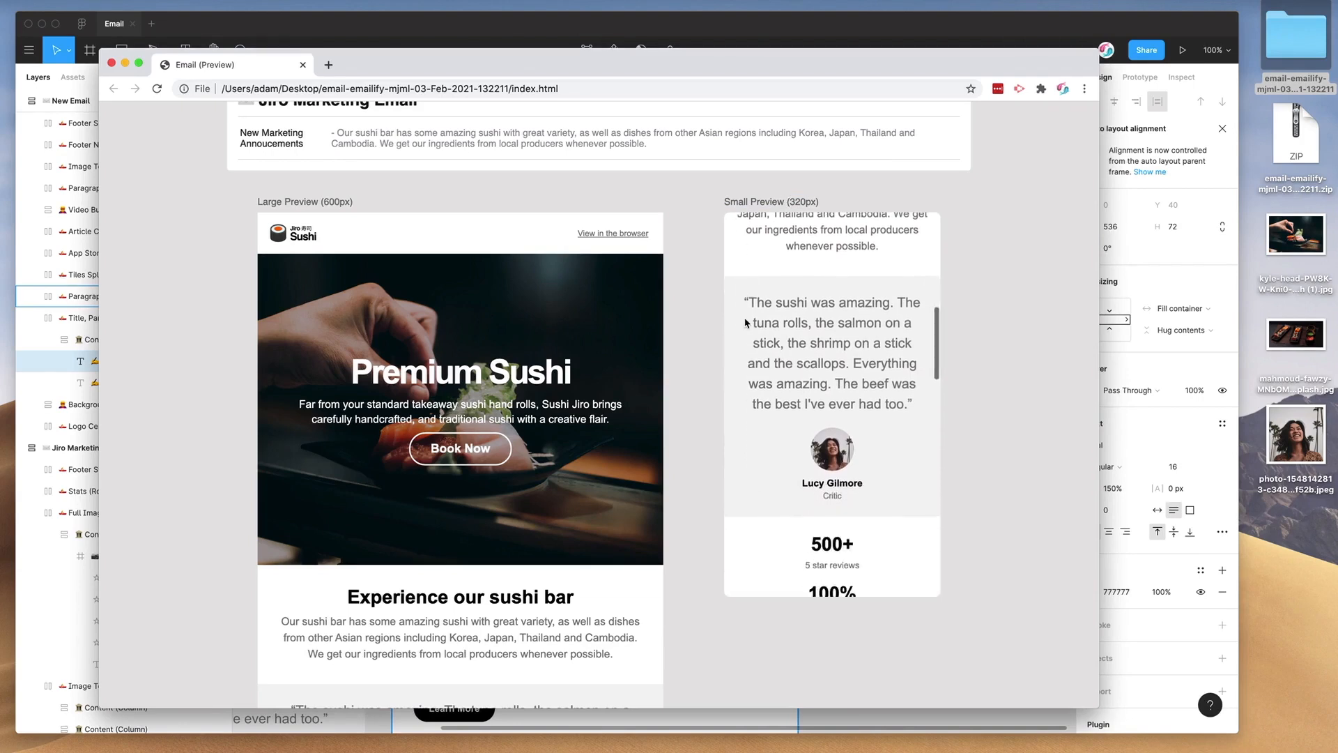
scroll(745, 323, down, 20)
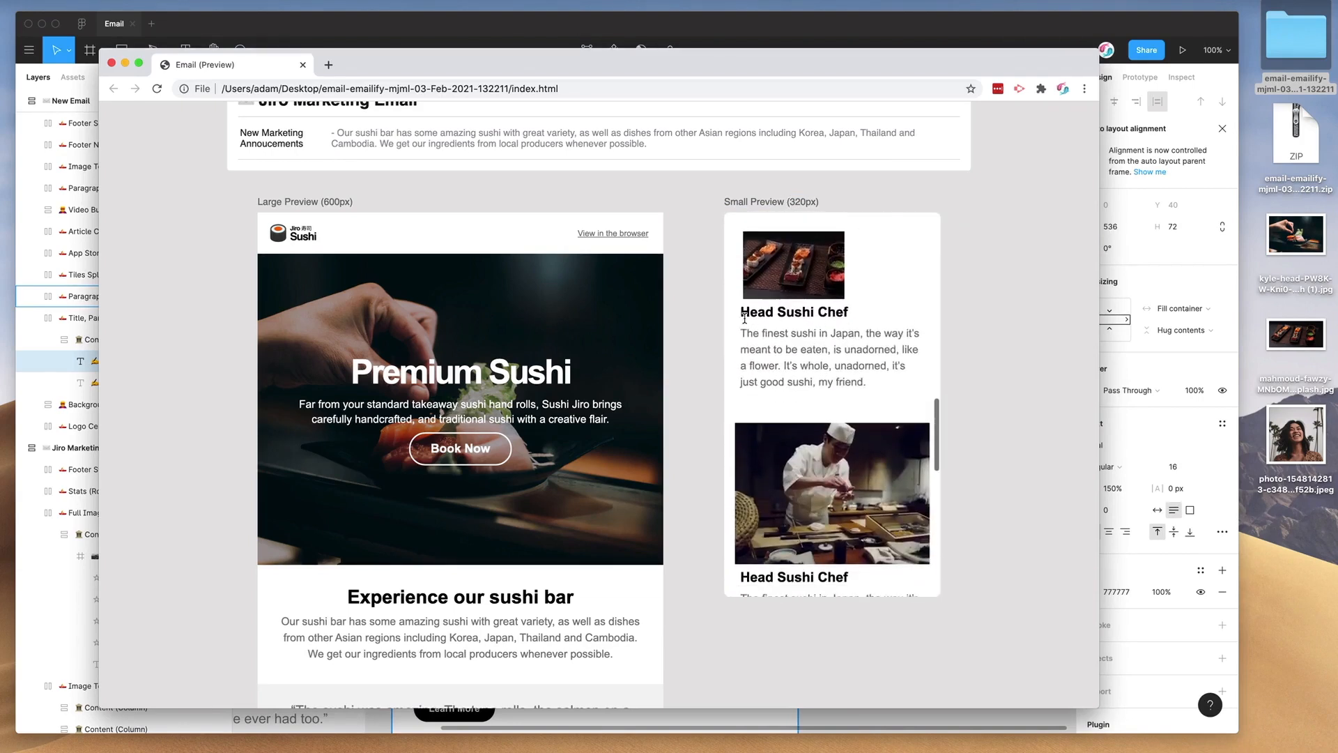
scroll(745, 322, down, 15)
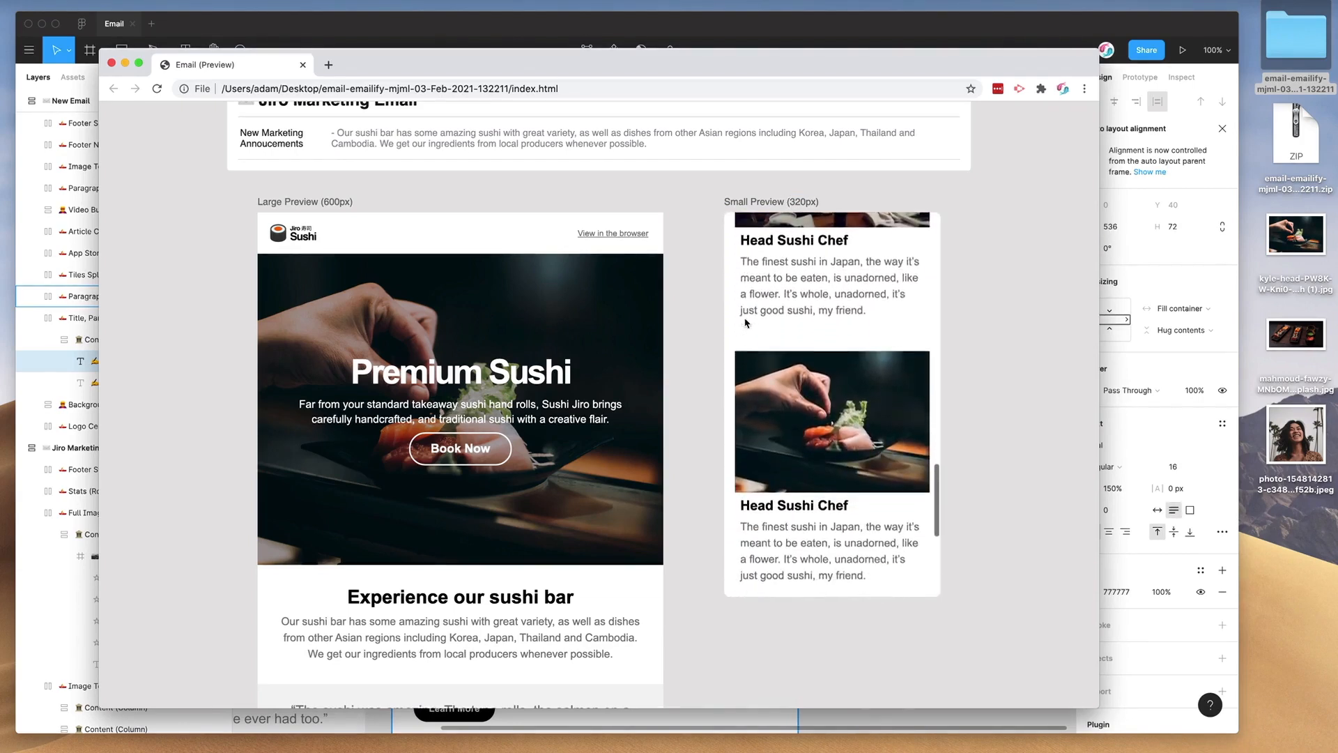
scroll(744, 317, down, 5)
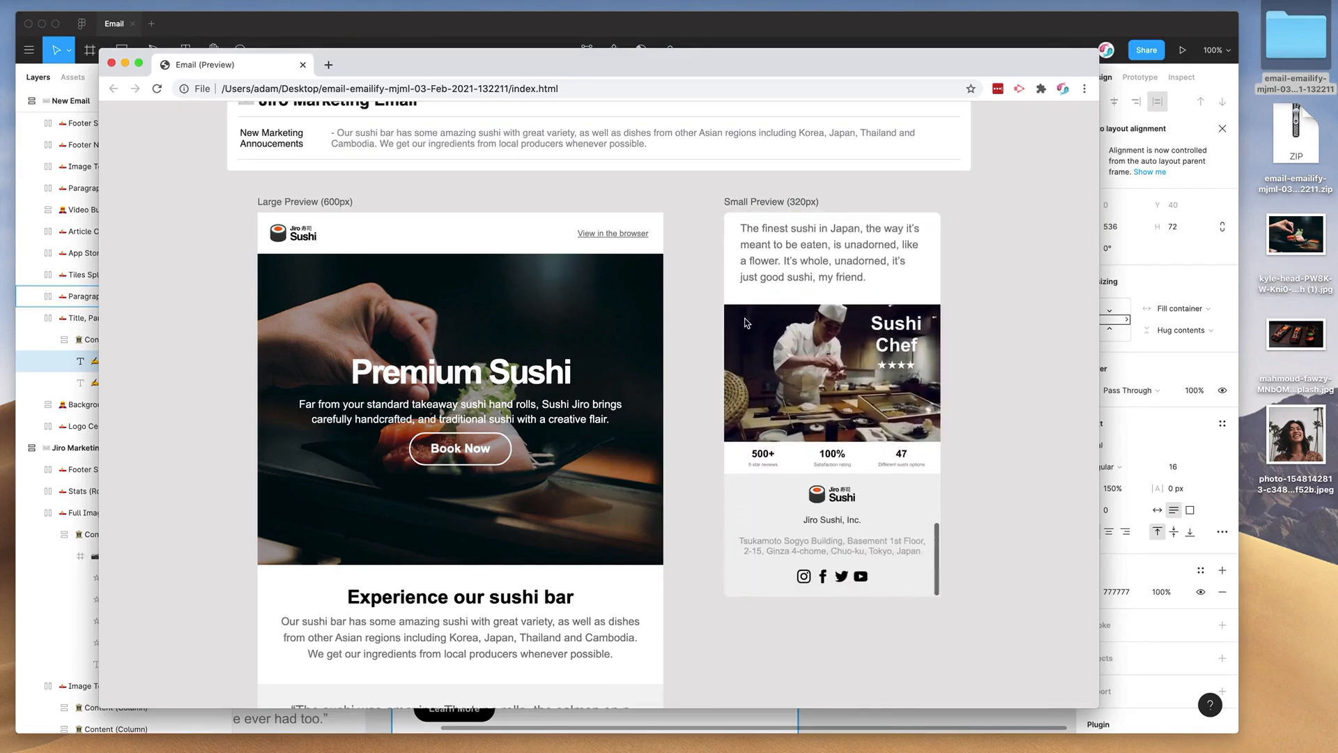
scroll(746, 321, up, 15)
scroll(745, 320, up, 10)
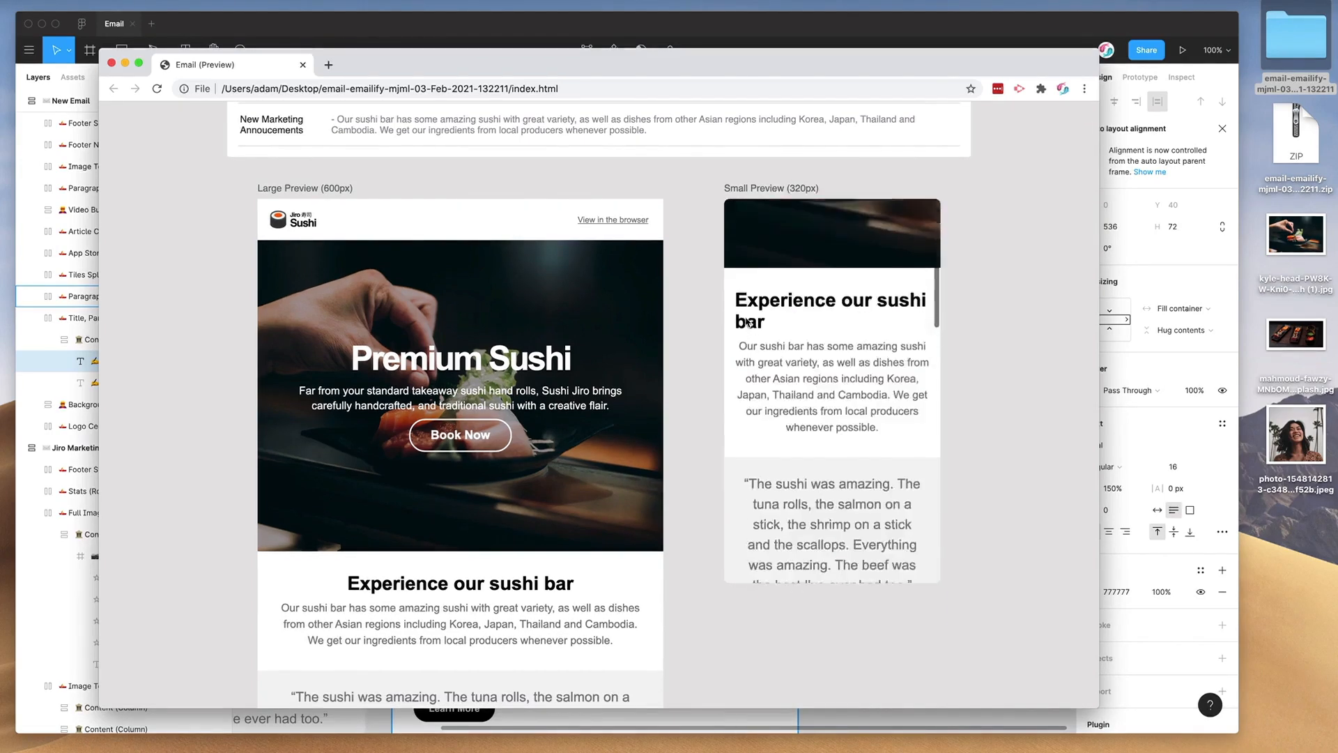
scroll(706, 346, up, 3)
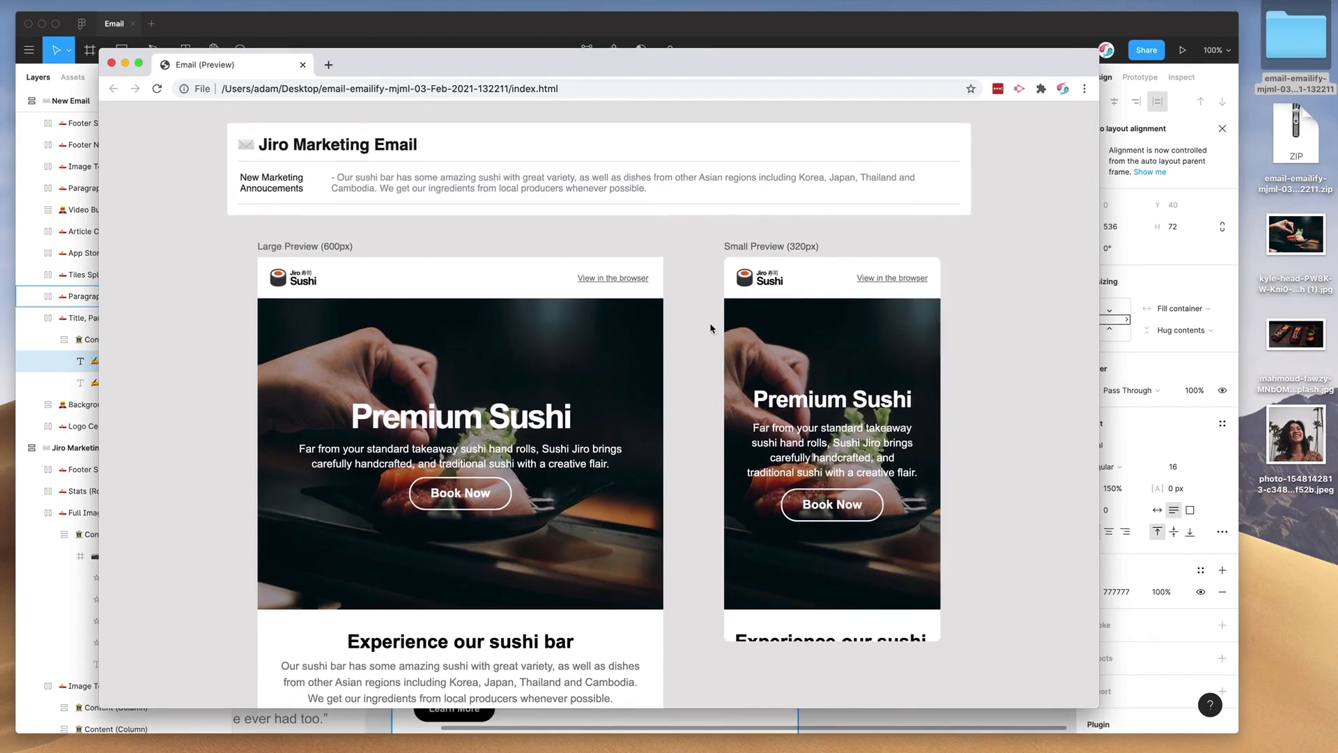
- Compare the Premium Sushi hero and the Experience our sushi bar section between the large and small previews
scroll(693, 340, down, 3)
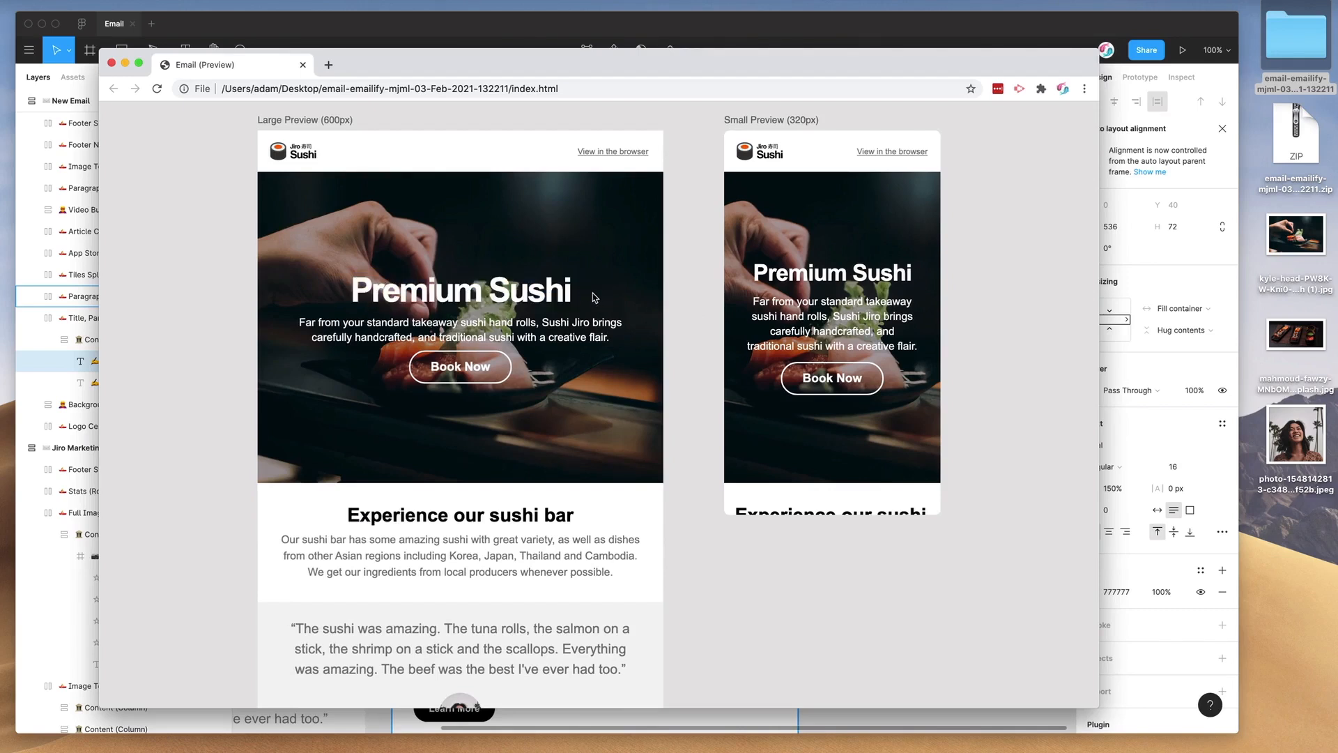
mouse_move(752, 271)
mouse_down()
mouse_move(922, 274)
mouse_move(744, 274)
mouse_up()
click(753, 275)
scroll(782, 271, up, 1)
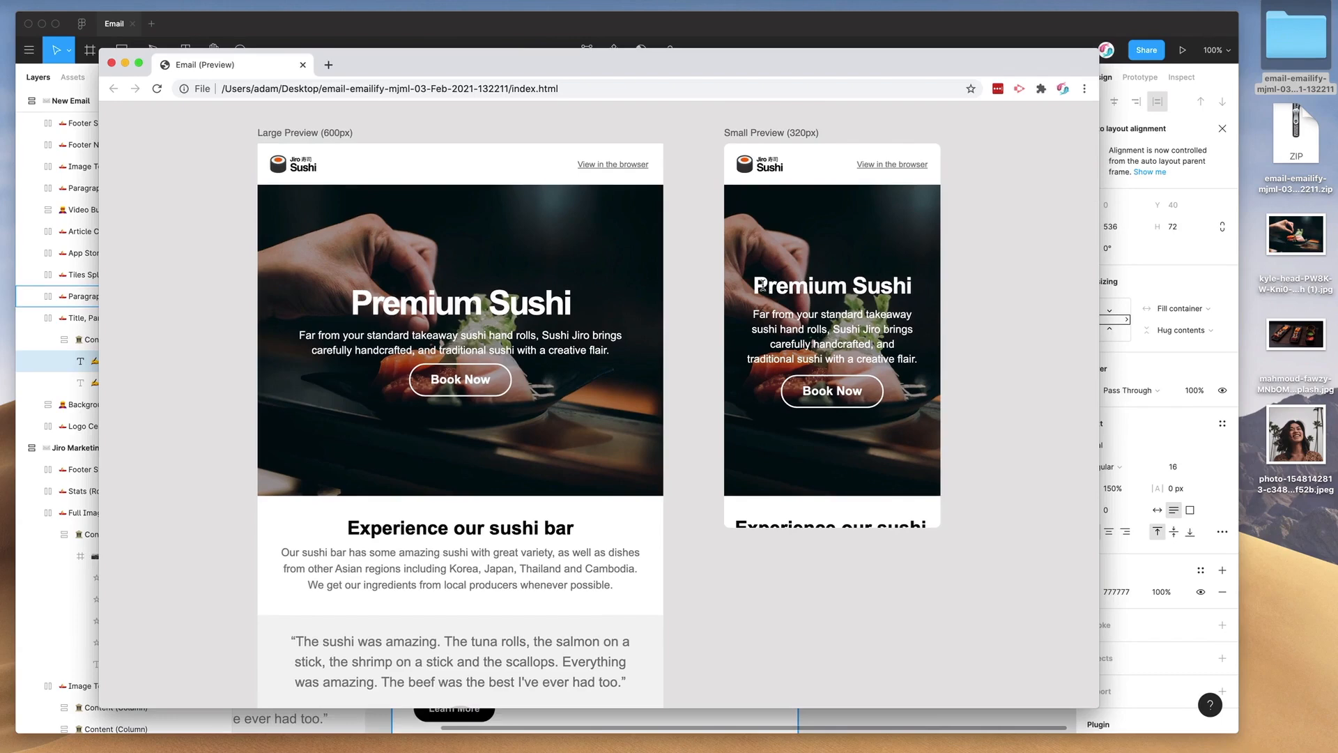
scroll(779, 281, down, 5)
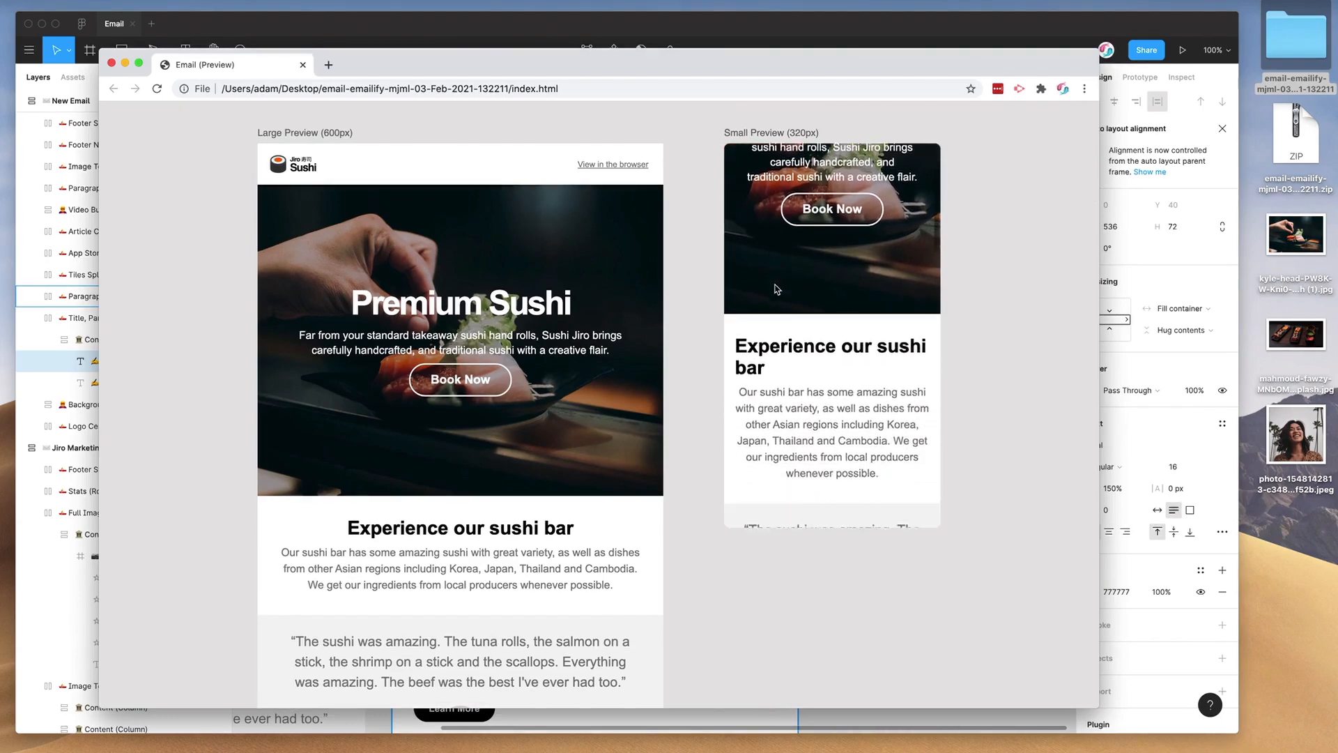
scroll(656, 316, down, 3)
scroll(656, 316, up, 1)
mouse_move(779, 245)
mouse_down()
mouse_move(728, 222)
mouse_move(793, 258)
mouse_up()
click(734, 222)
click(793, 258)
scroll(776, 279, up, 3)
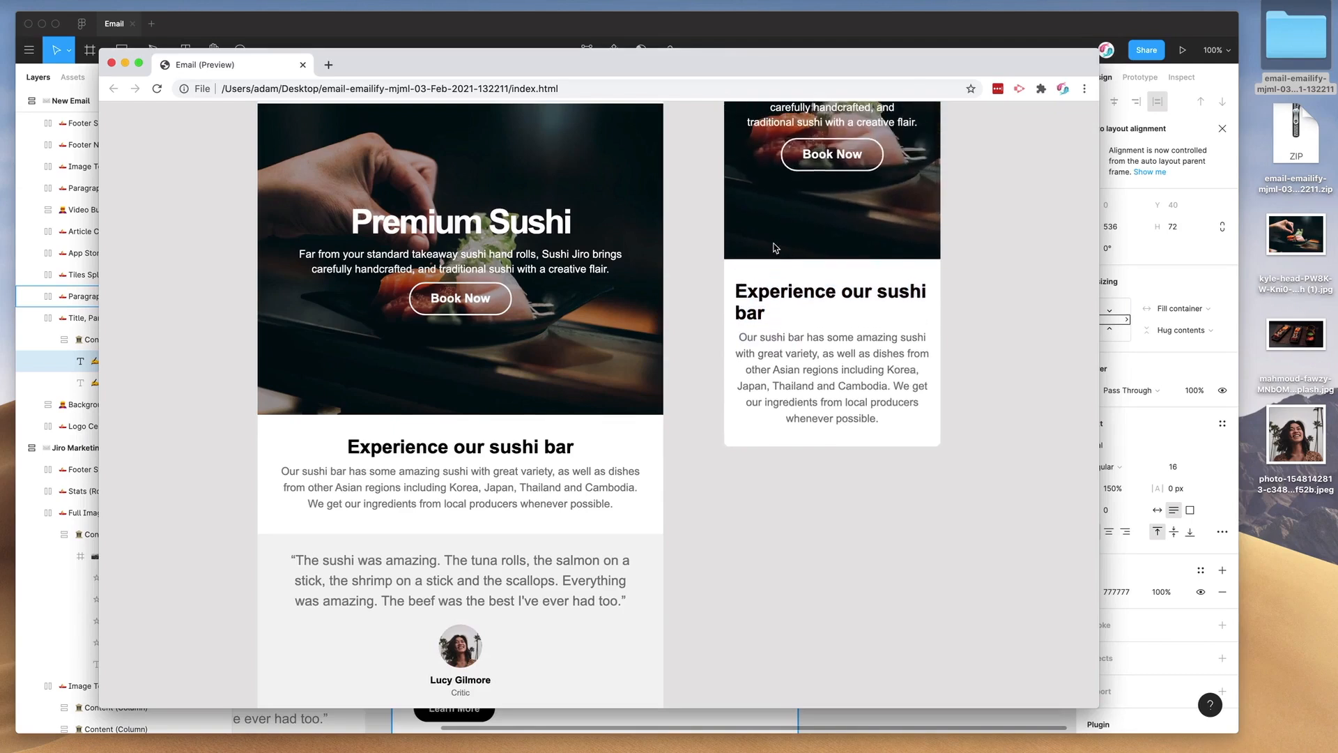
scroll(776, 257, down, 6)
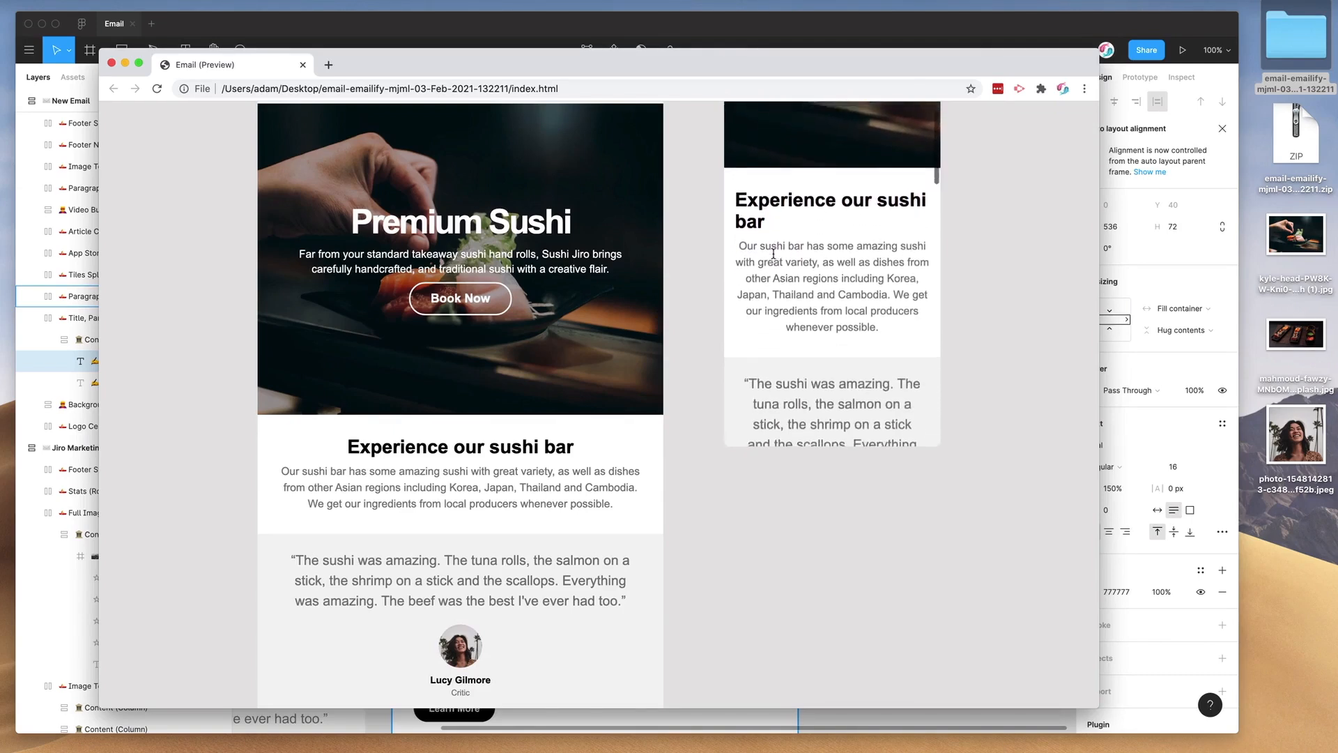
- Examine how the testimonial, stats and first Head Sushi Chef image block are laid out in the small preview
scroll(795, 216, down, 10)
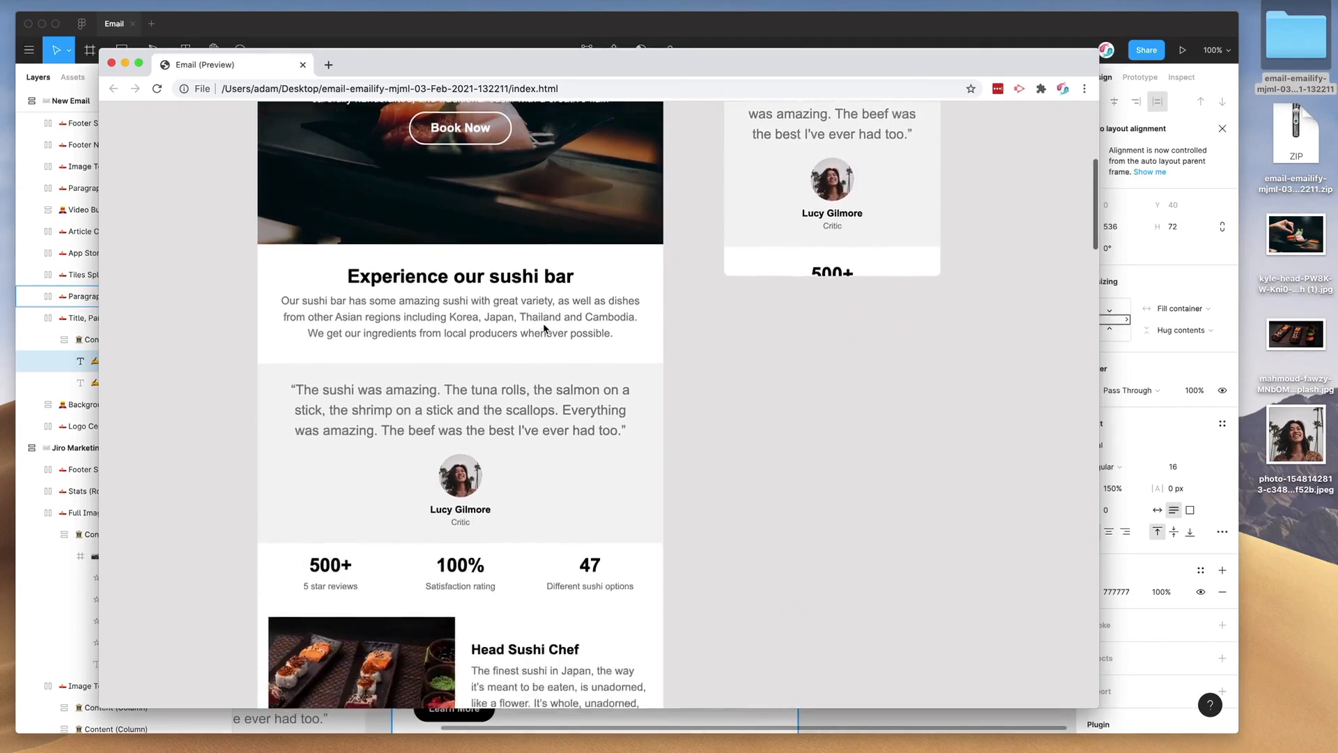
scroll(817, 155, down, 3)
scroll(680, 326, up, 3)
scroll(803, 249, down, 5)
scroll(804, 249, up, 2)
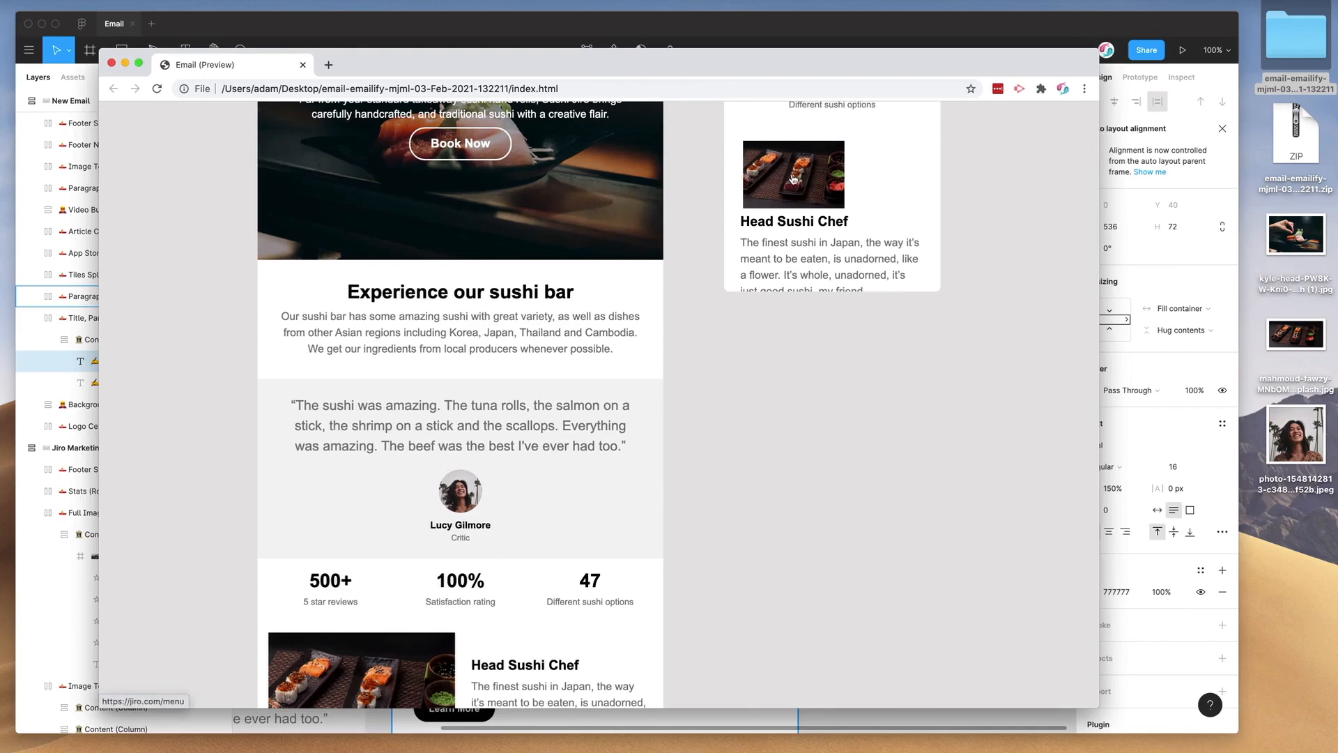
scroll(805, 174, up, 1)
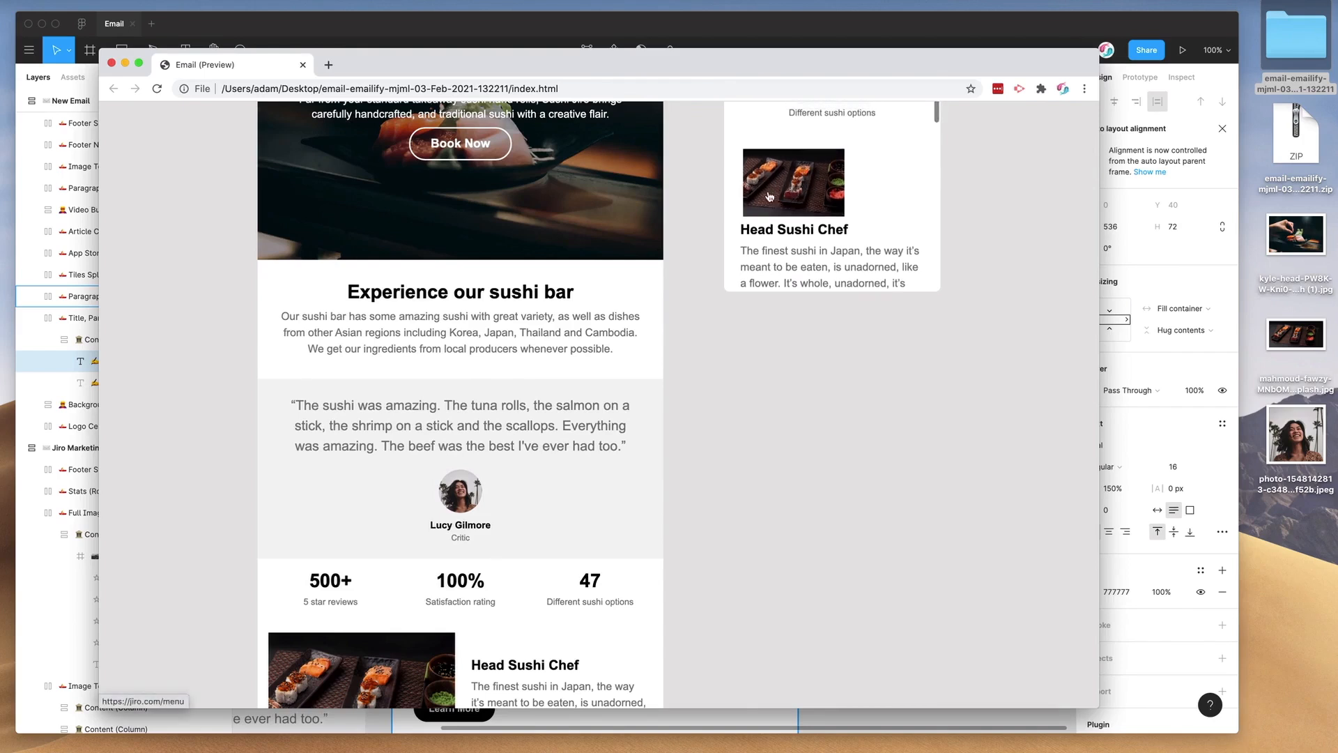
scroll(791, 186, down, 8)
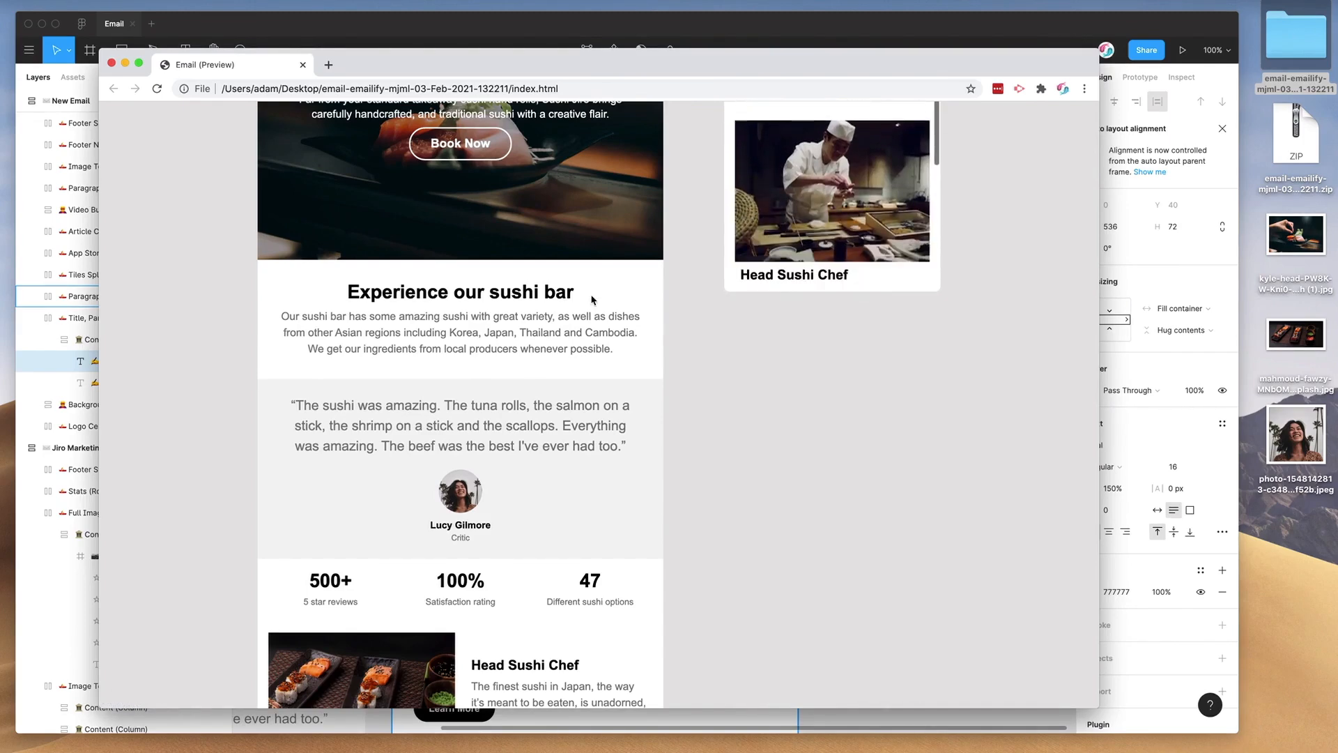
- Review the alternating image and text order of the three Head Sushi Chef rows in the large preview
scroll(588, 293, down, 4)
scroll(587, 293, down, 2)
scroll(588, 292, up, 3)
scroll(588, 293, down, 8)
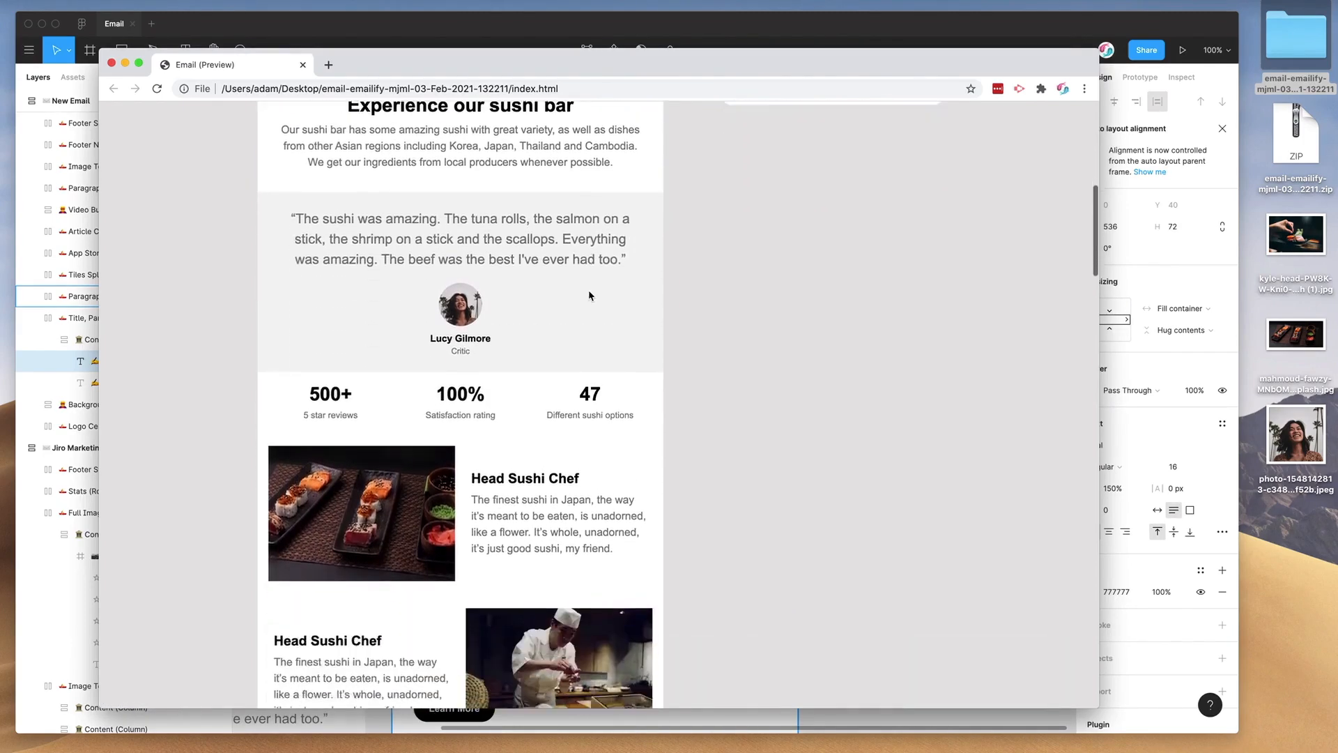
scroll(589, 295, down, 2)
scroll(537, 367, down, 1)
scroll(463, 417, down, 1)
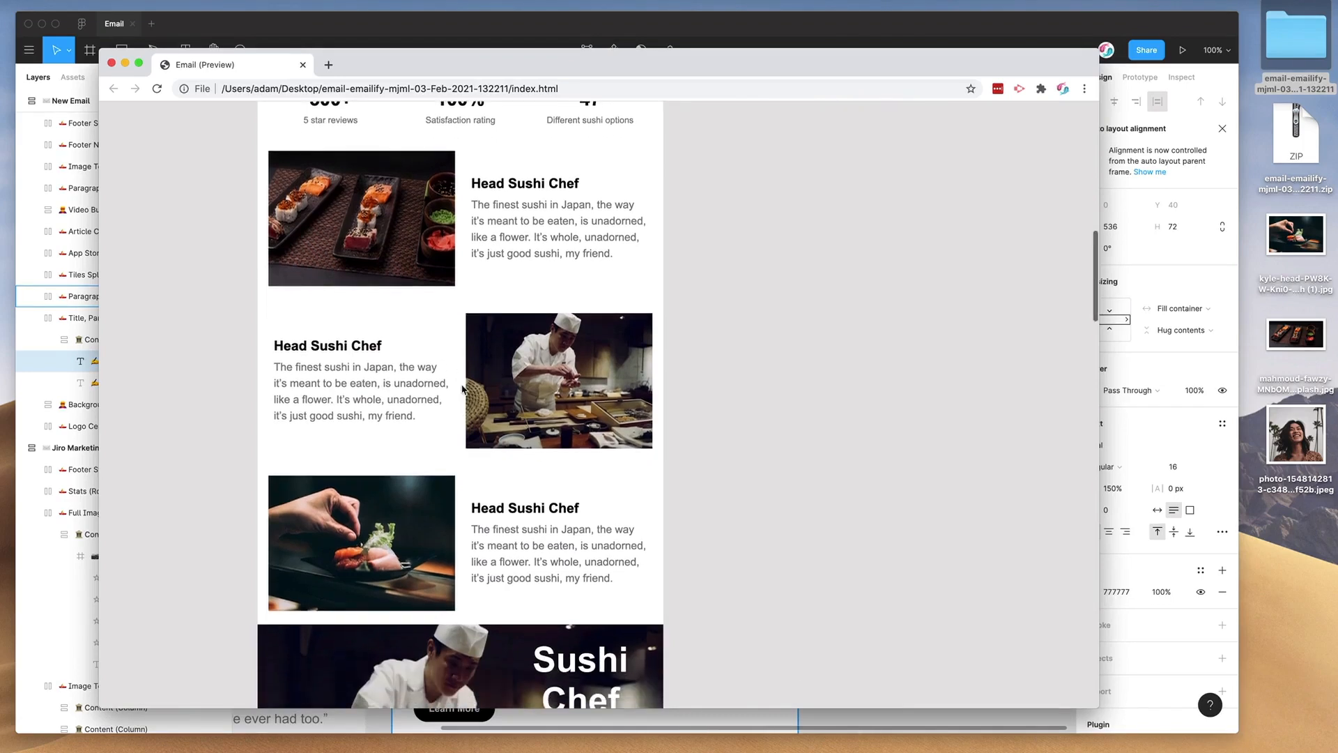
scroll(543, 392, down, 1)
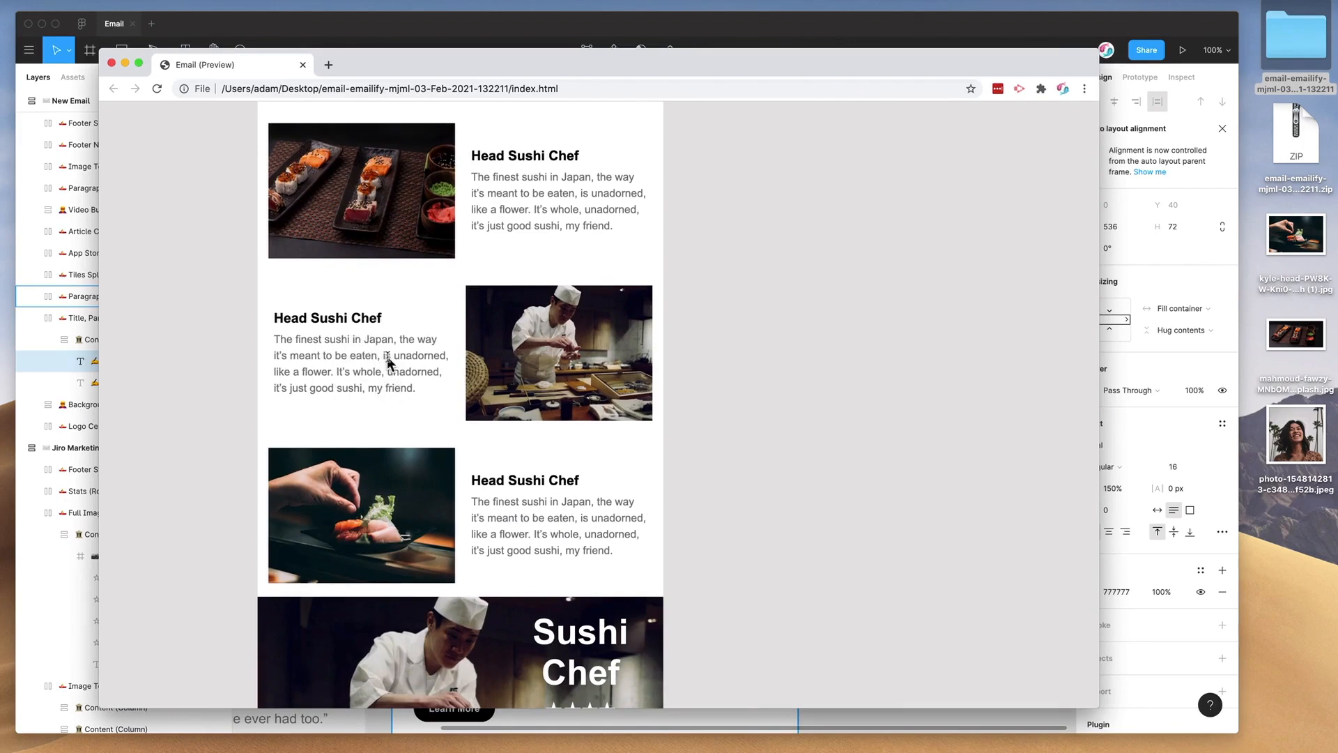
- Check the stacking order of the remaining Head Sushi Chef rows and the Sushi Chef image in the small preview
scroll(425, 340, up, 10)
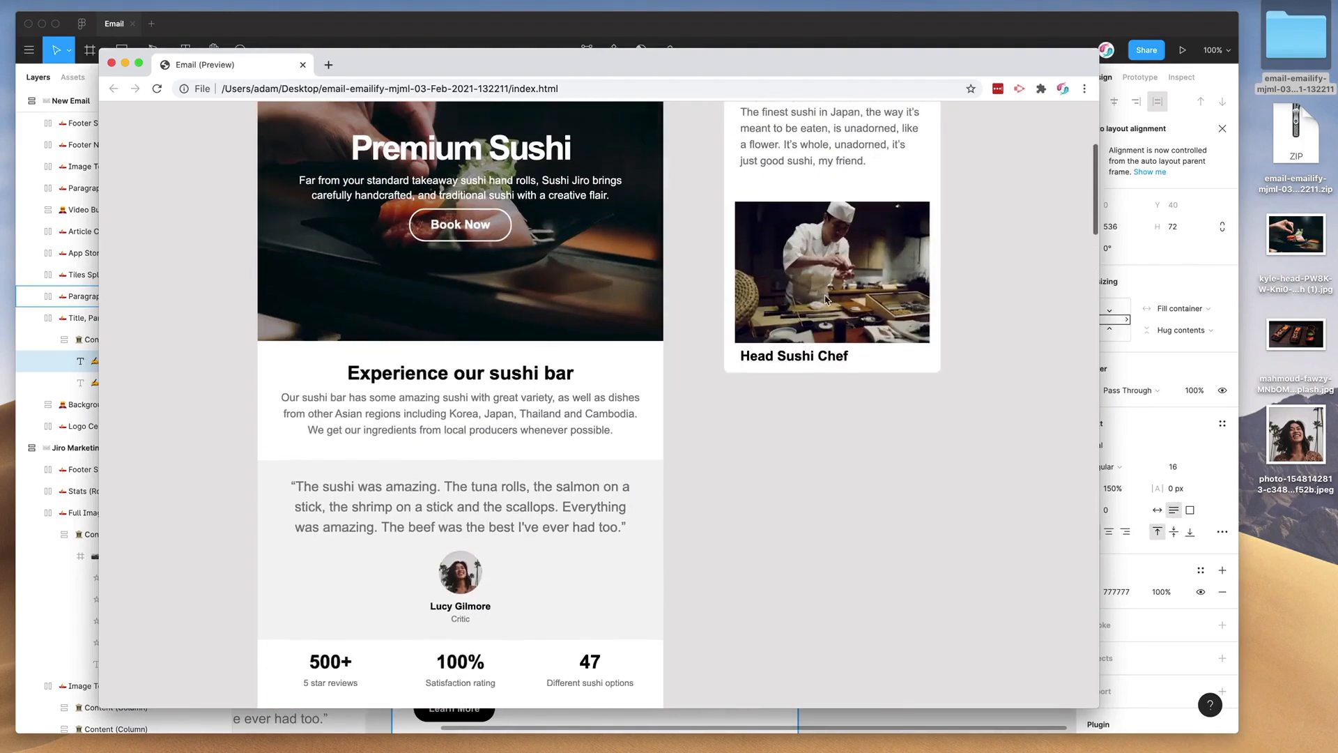
scroll(826, 301, down, 2)
scroll(812, 221, up, 1)
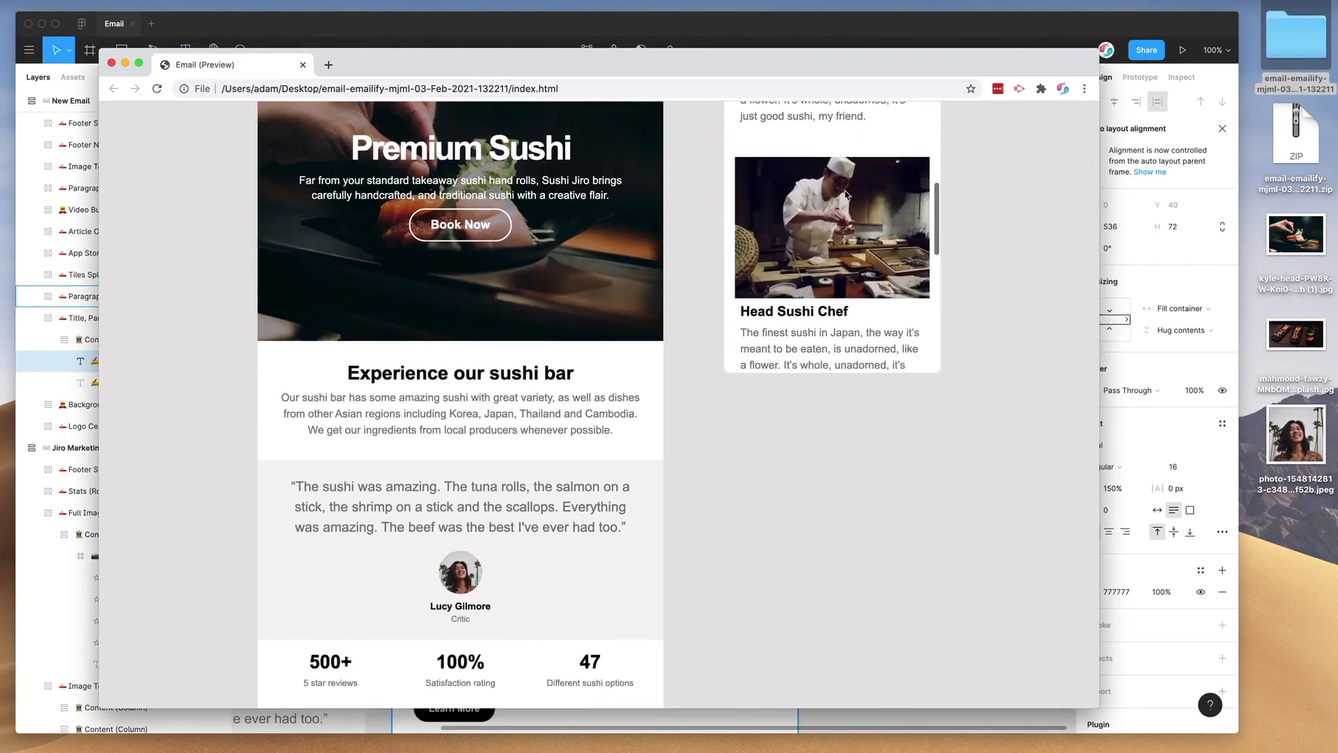
scroll(789, 279, down, 2)
scroll(795, 272, down, 5)
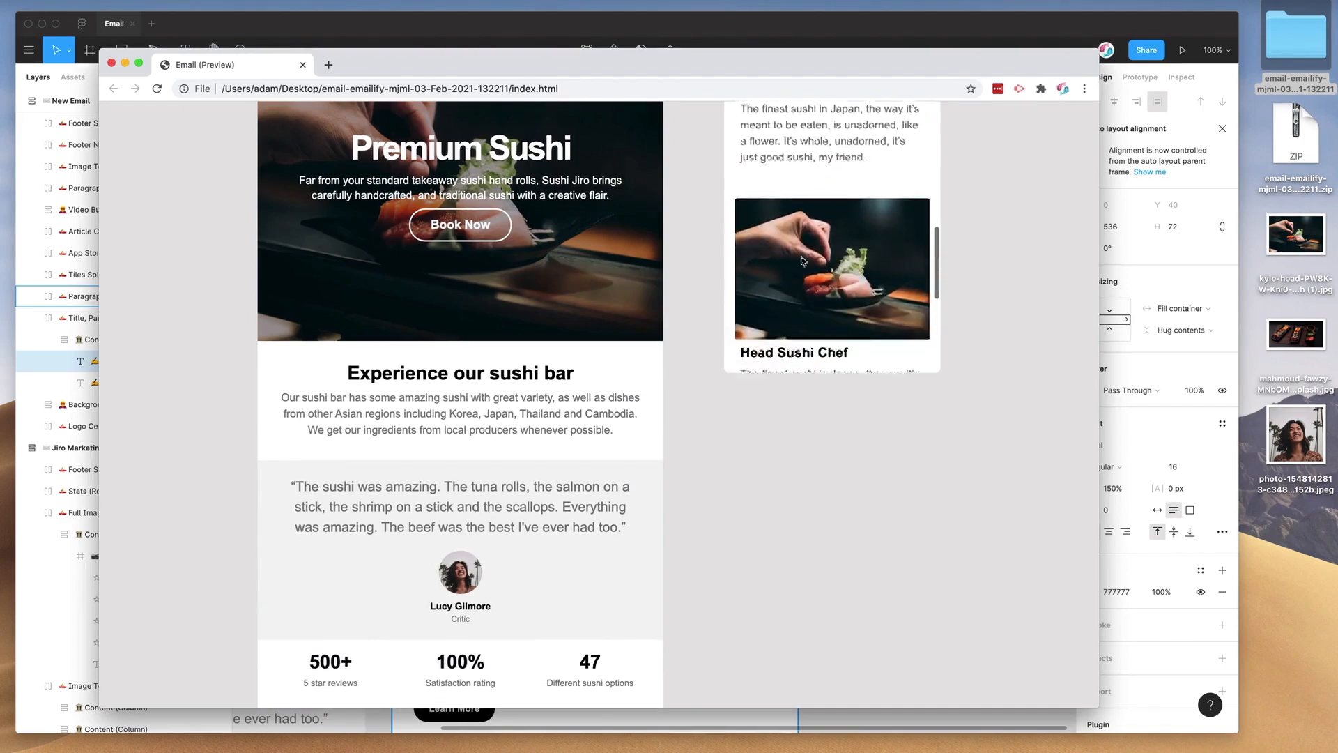
scroll(794, 256, down, 4)
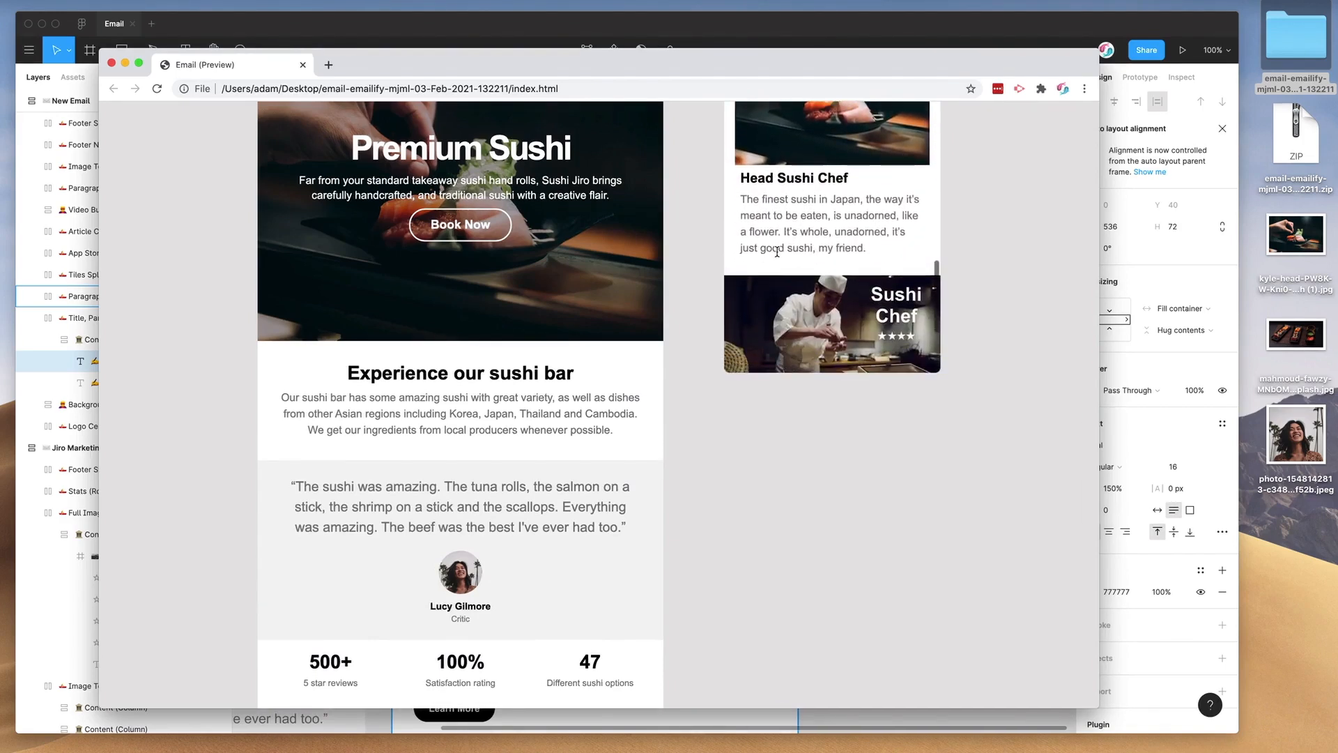
scroll(526, 276, down, 10)
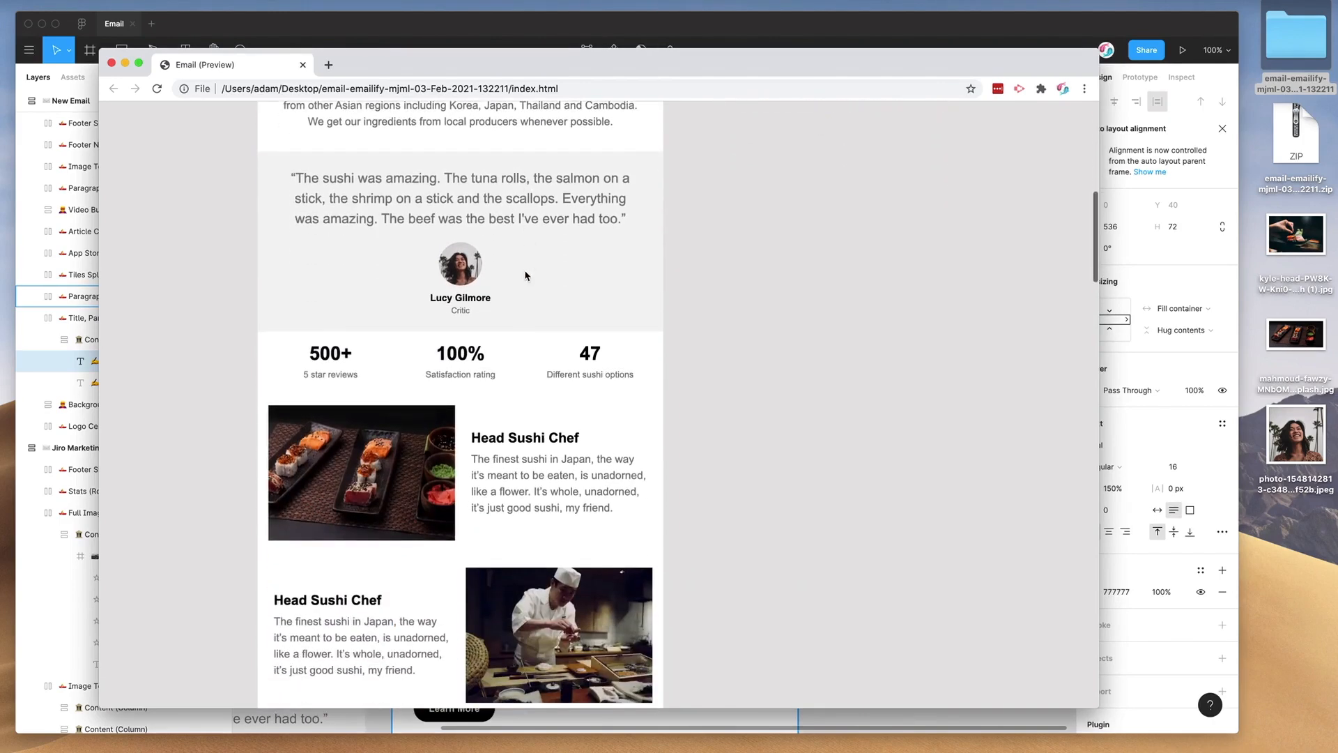
- Review the Sushi Chef image, the stats row beneath it and the footer in the Jiro Marketing Email's large preview
scroll(526, 275, down, 2)
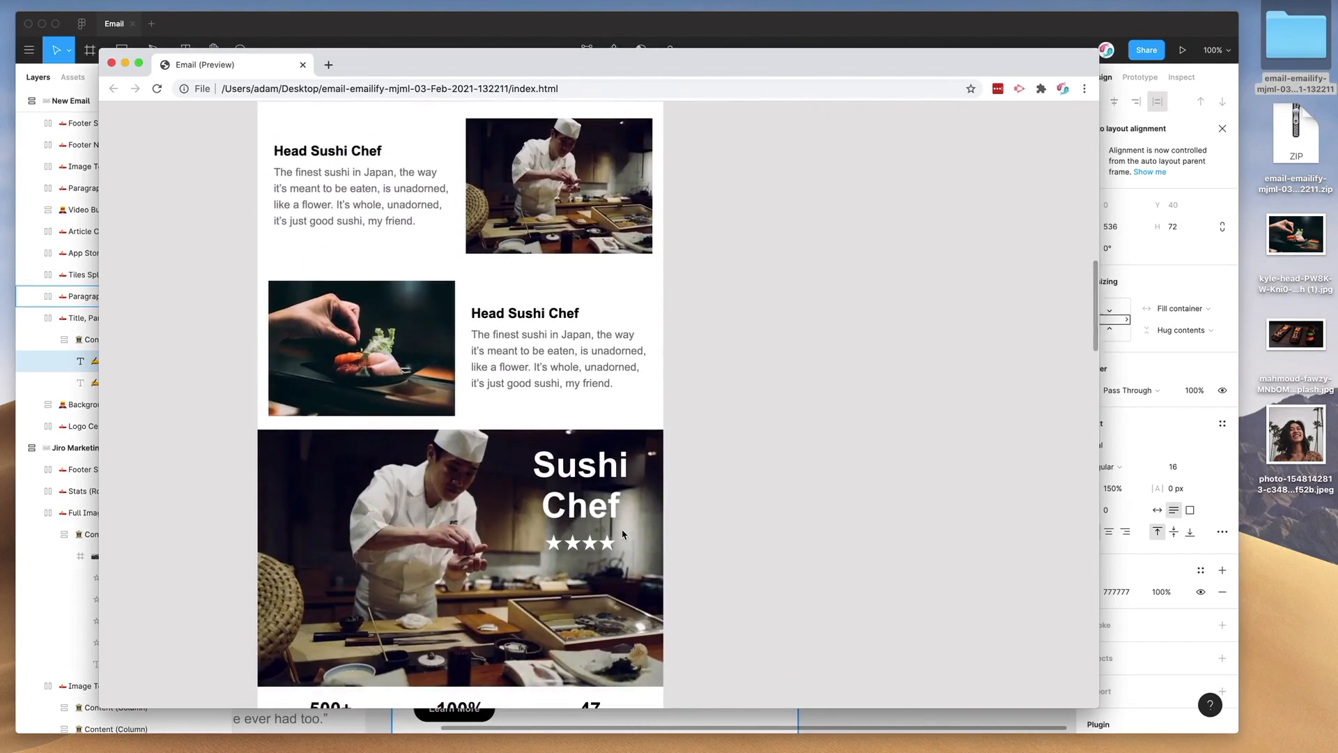
scroll(623, 535, down, 1)
click(260, 399)
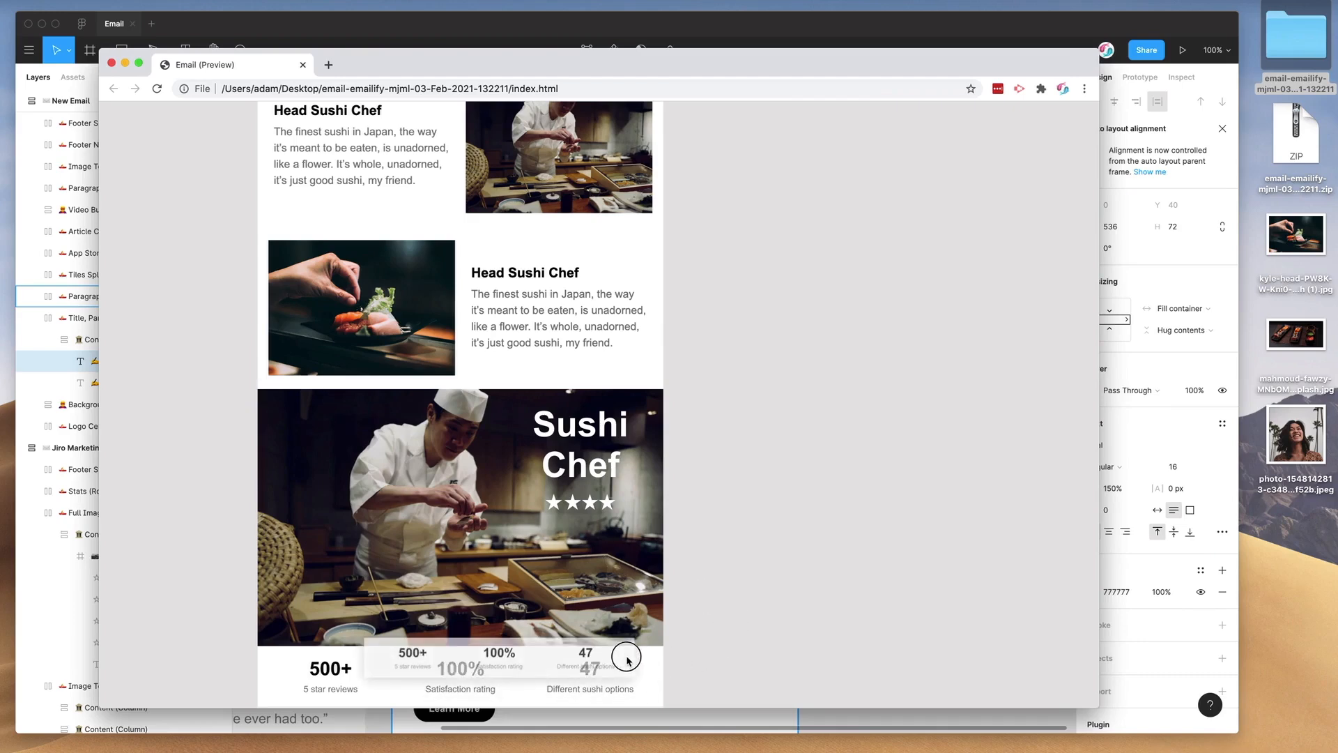
scroll(631, 652, down, 6)
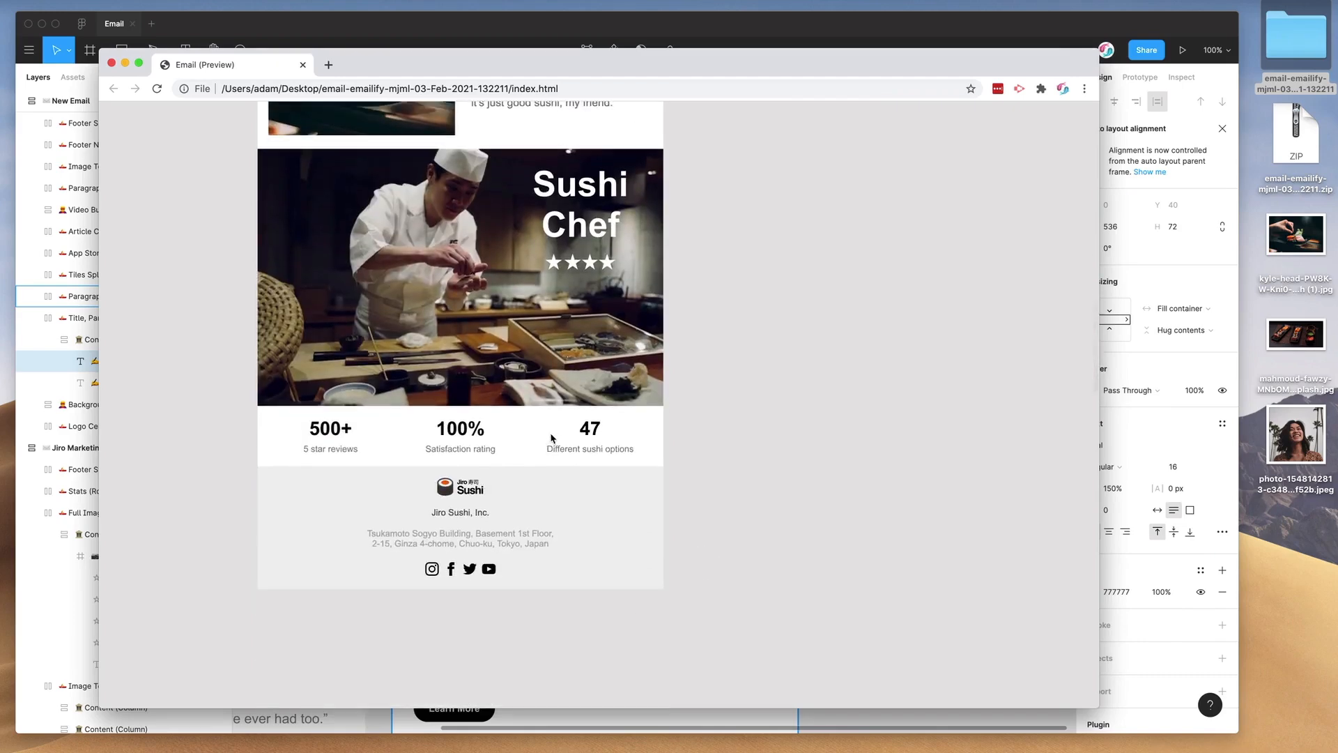
scroll(549, 446, up, 1)
drag(478, 490, 481, 452)
- Compare the layout of the stats row below the testimonial between the large and small previews
scroll(497, 429, up, 3)
scroll(497, 428, up, 15)
drag(638, 432, 313, 423)
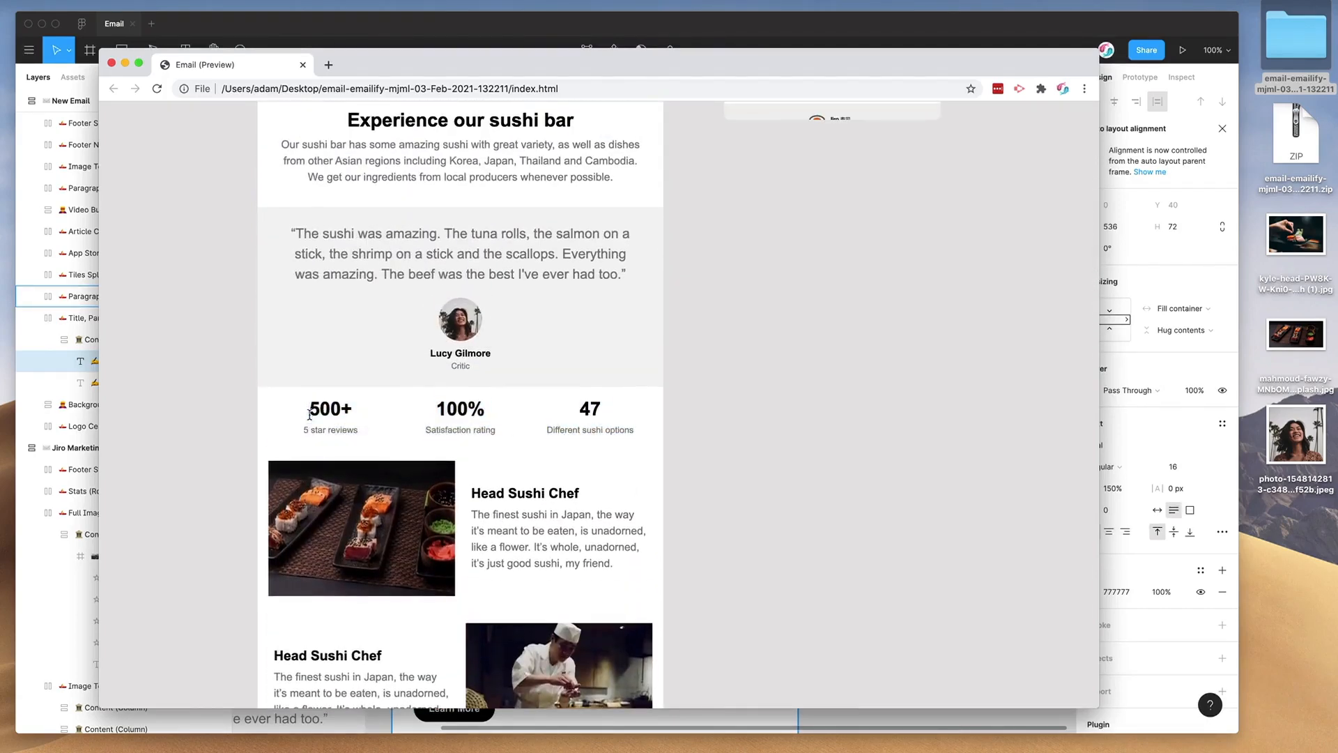
click(738, 427)
scroll(741, 427, up, 9)
scroll(861, 420, up, 10)
mouse_move(812, 310)
mouse_down()
mouse_move(845, 377)
mouse_move(851, 433)
mouse_move(813, 323)
mouse_up()
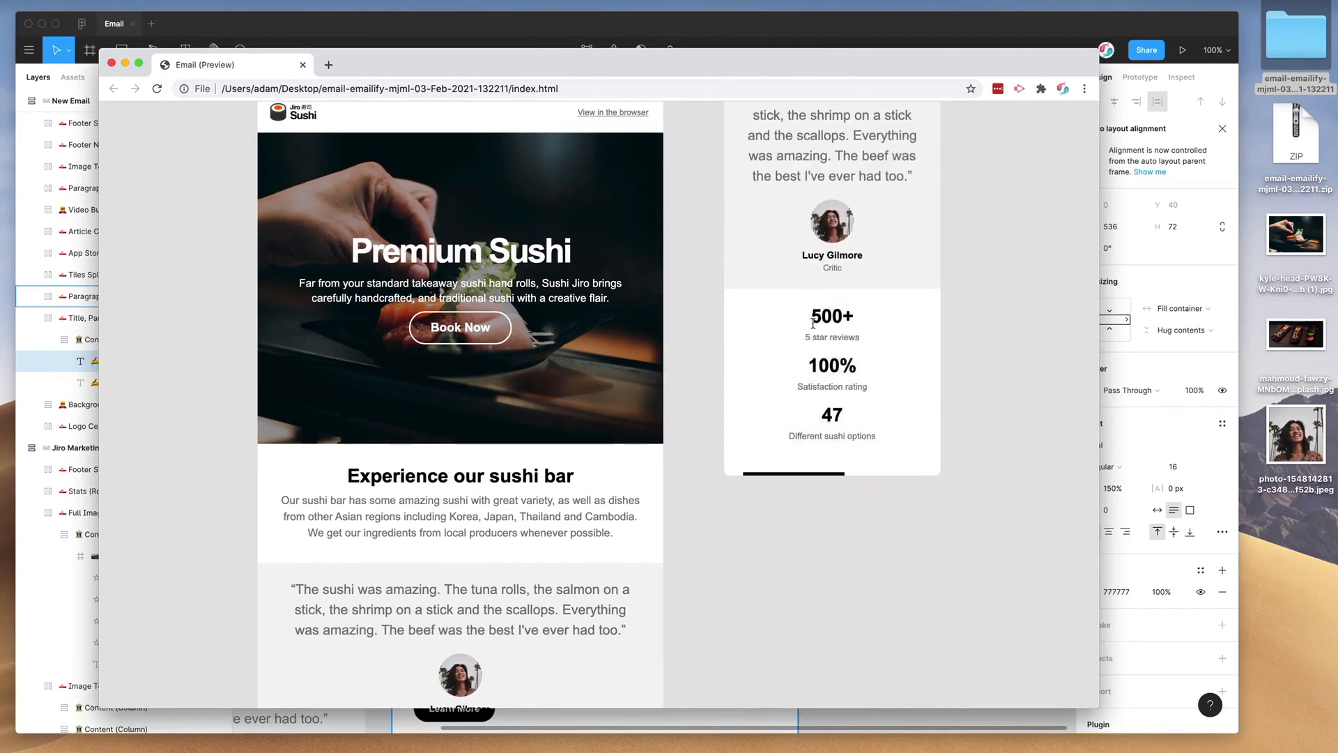
- Compare the stats row below the Sushi Chef image and the footer between the small and large previews
scroll(812, 324, down, 12)
scroll(818, 342, down, 8)
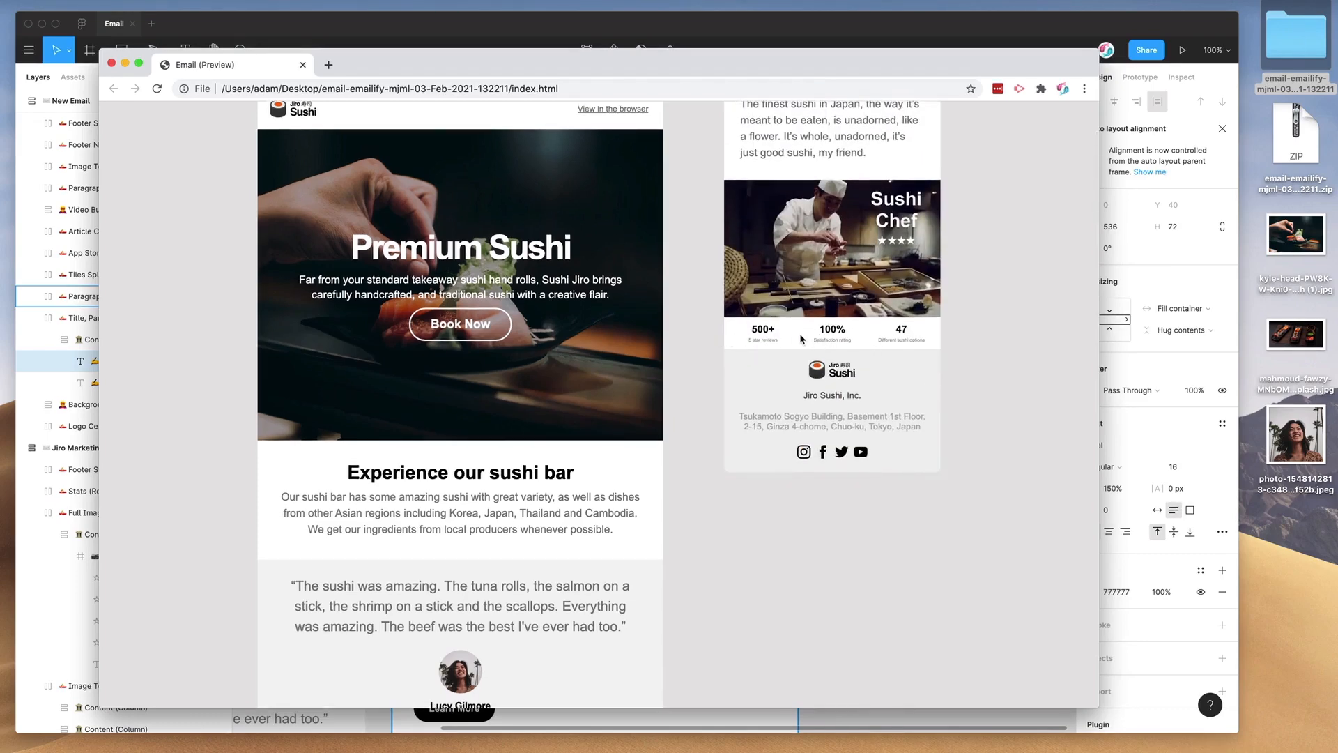
scroll(516, 373, down, 15)
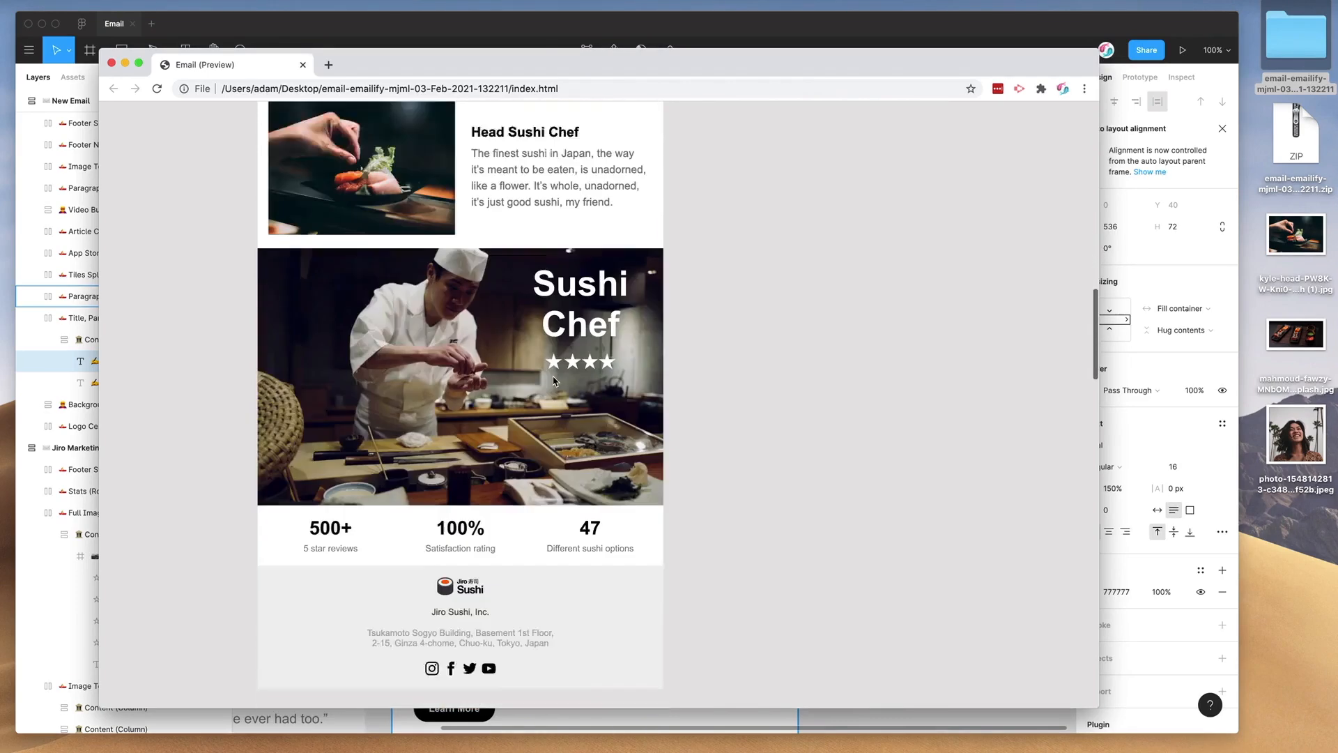
scroll(722, 488, down, 5)
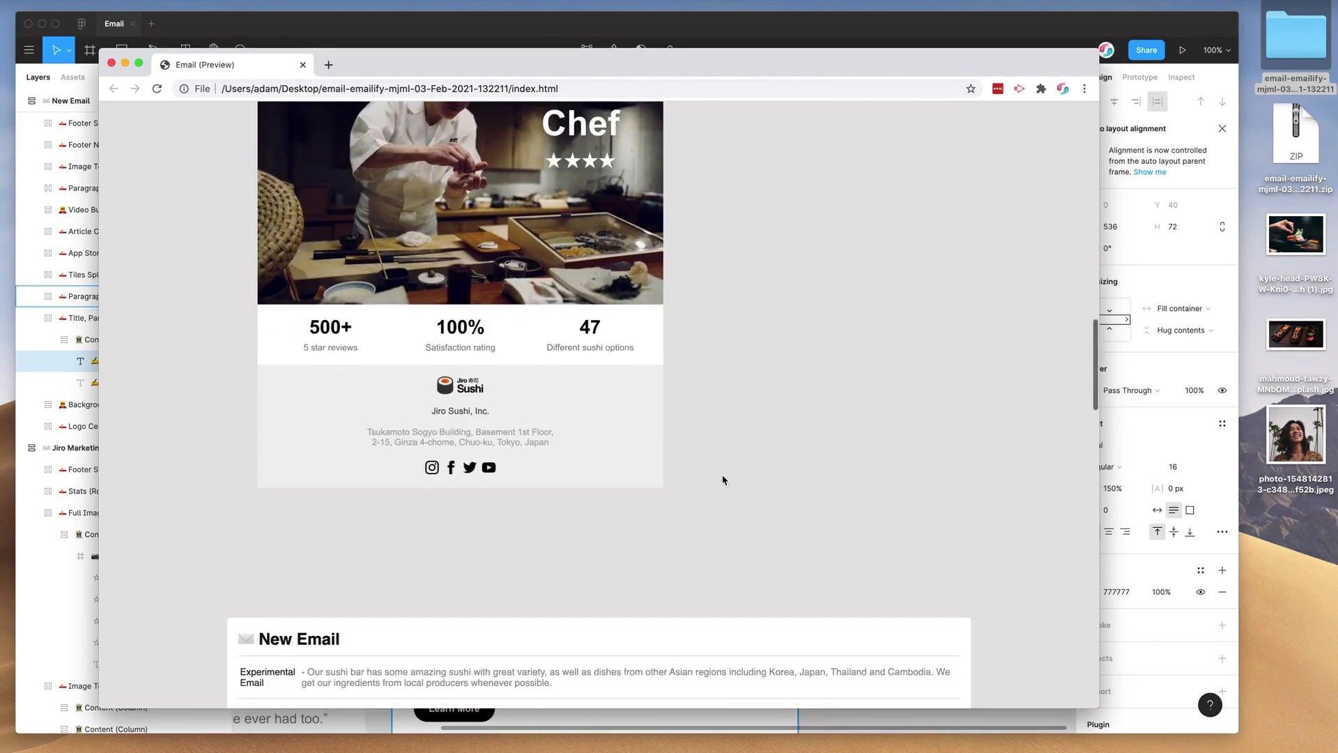
- Examine the New Email's small preview from the Head Sushi Chef hero through the app store block to the footer
scroll(441, 431, down, 10)
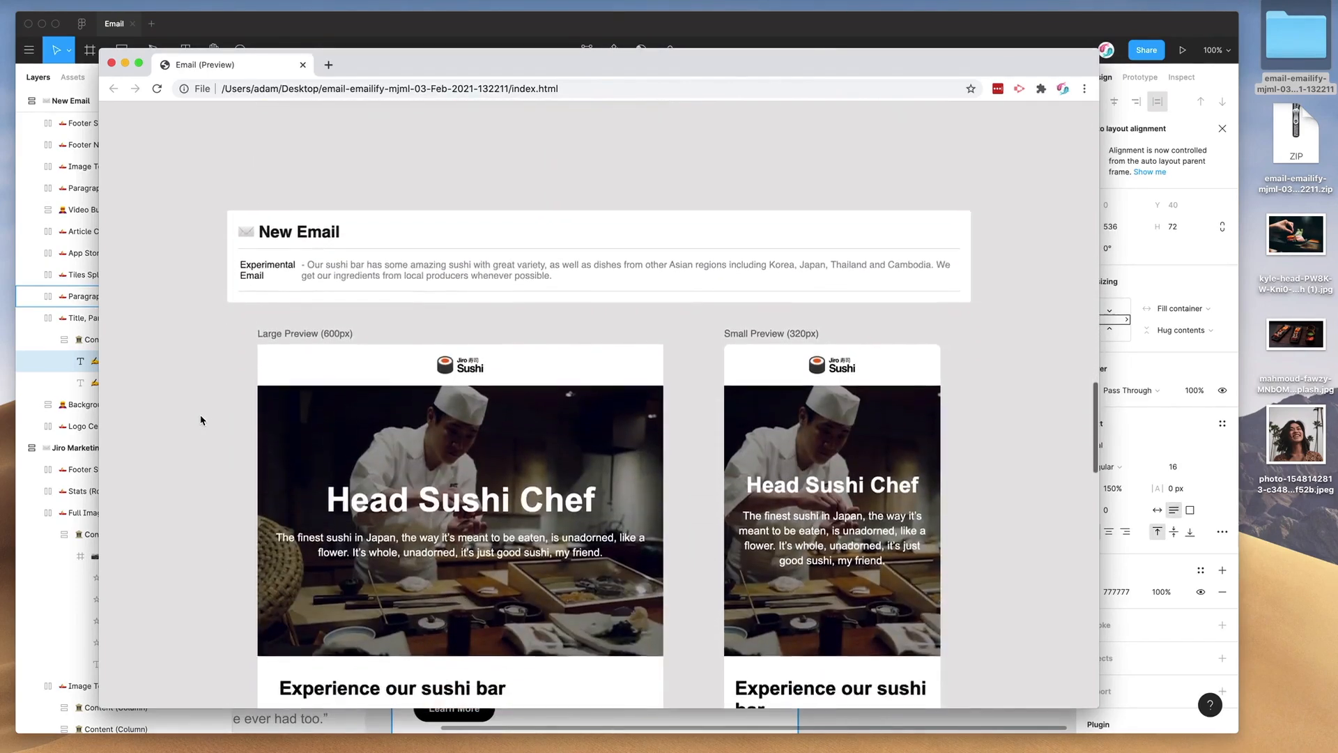
scroll(202, 419, down, 2)
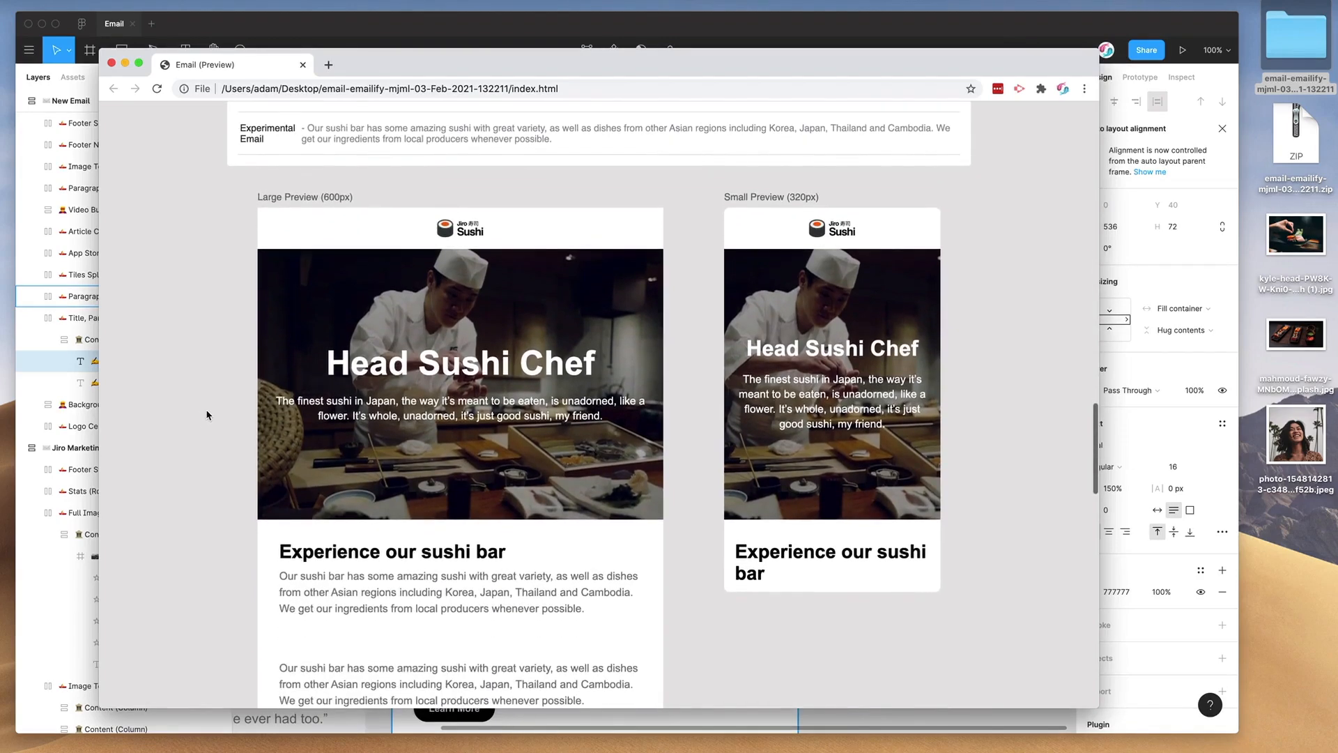
scroll(203, 414, up, 1)
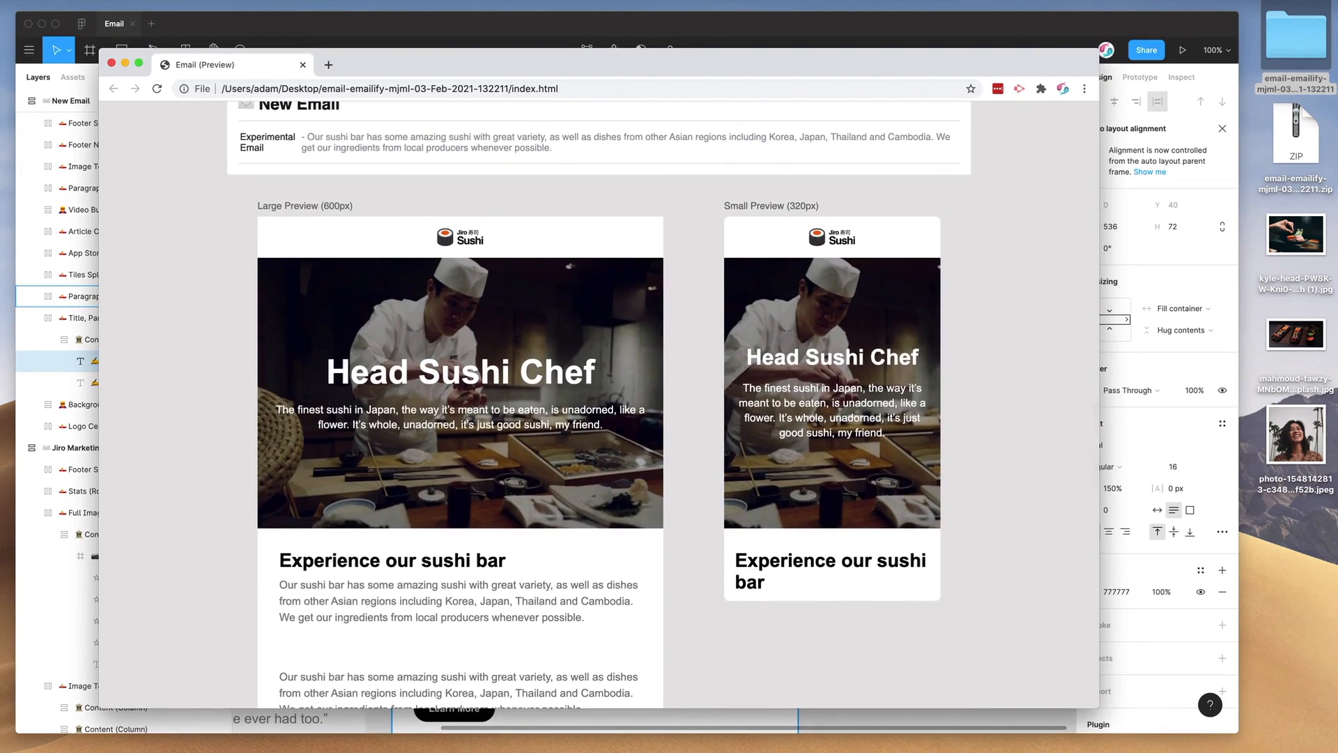
scroll(812, 402, down, 10)
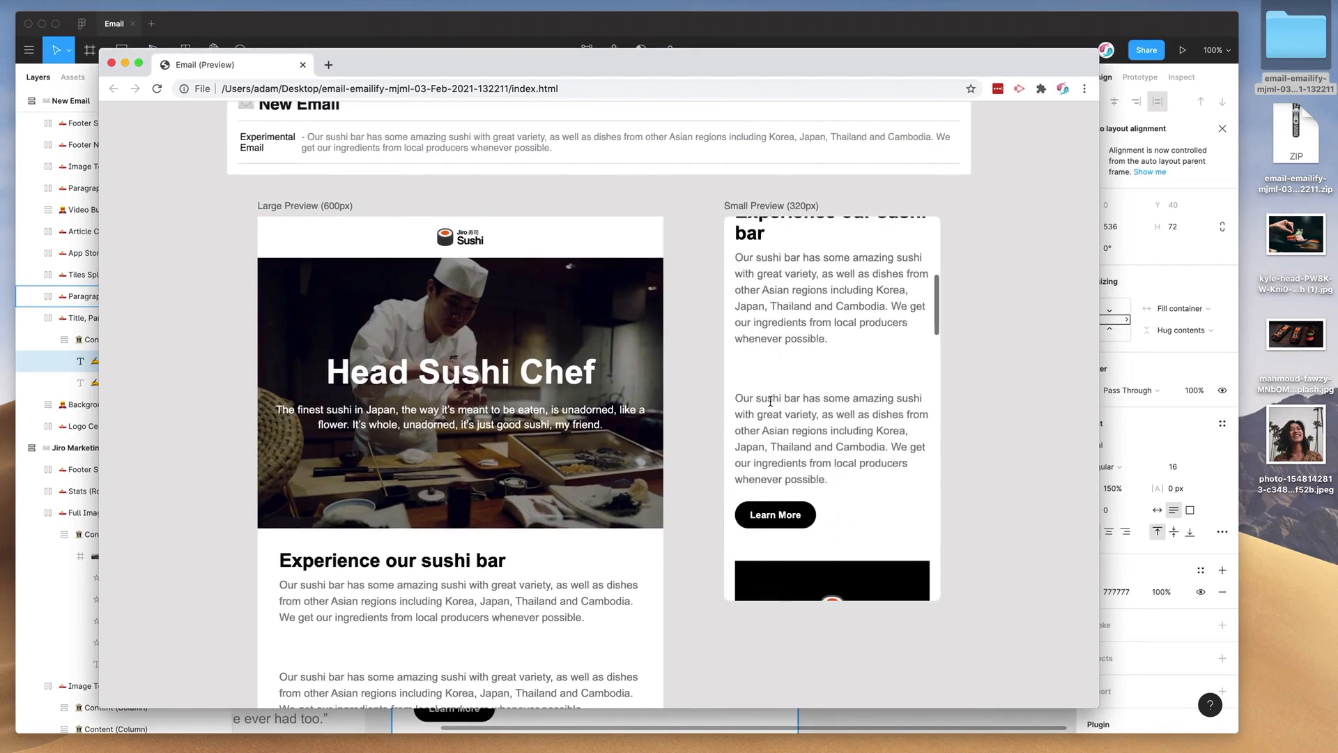
scroll(746, 402, down, 15)
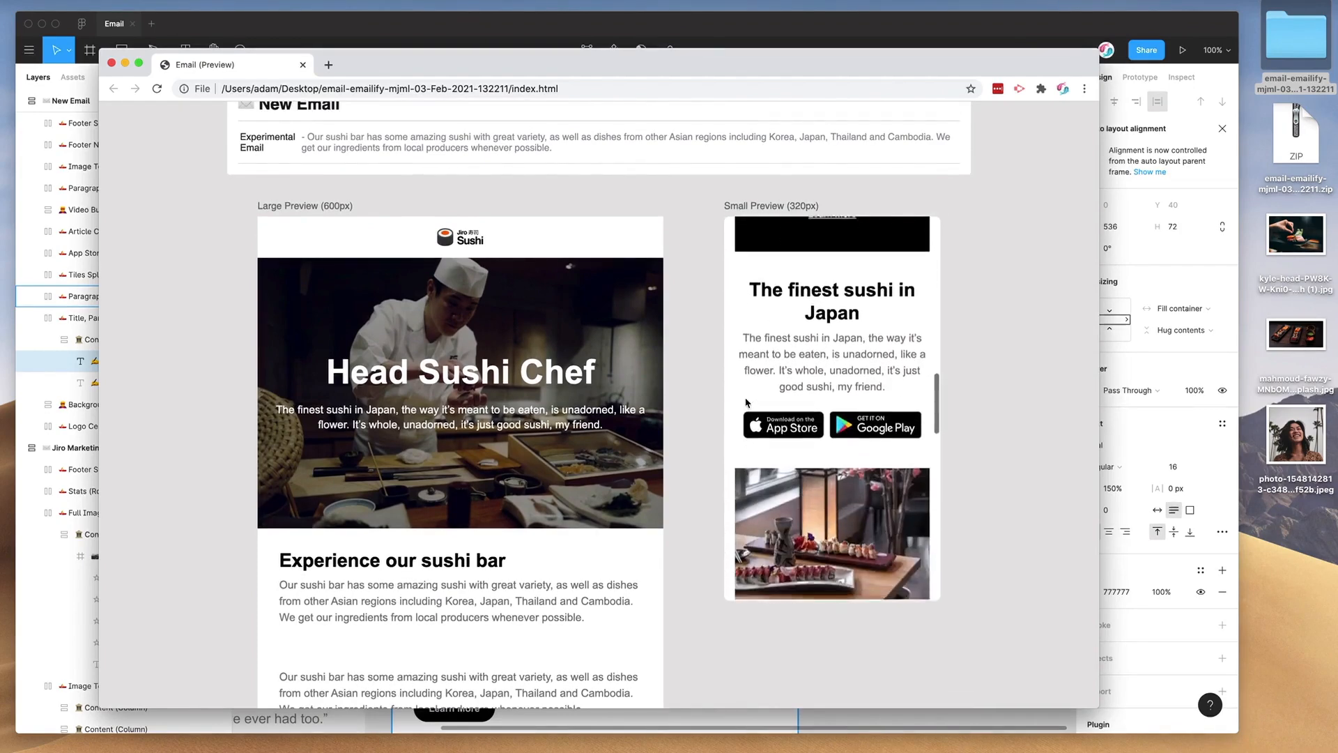
scroll(745, 402, down, 8)
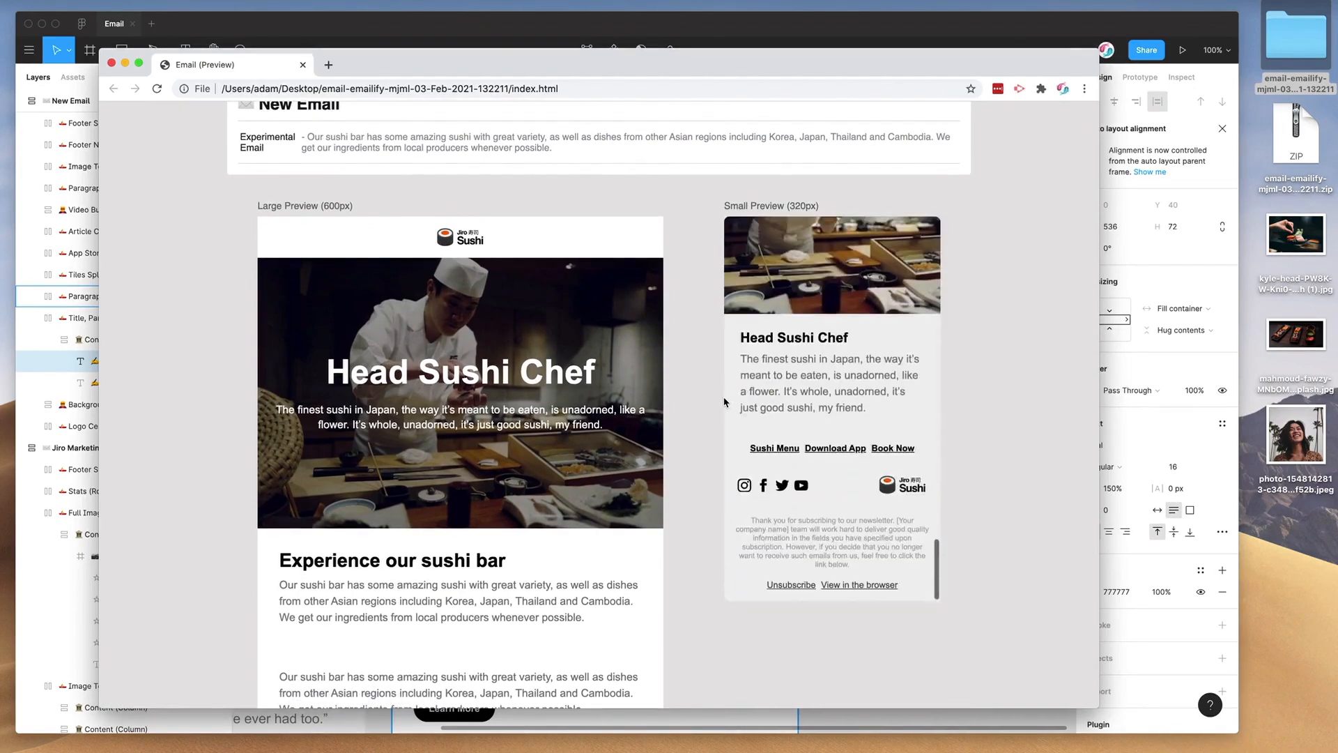
- Review the New Email's app tiles, article, Dreaming of Sushi video and footer sections in the large preview, ending at the page top
scroll(693, 403, down, 5)
scroll(693, 403, down, 7)
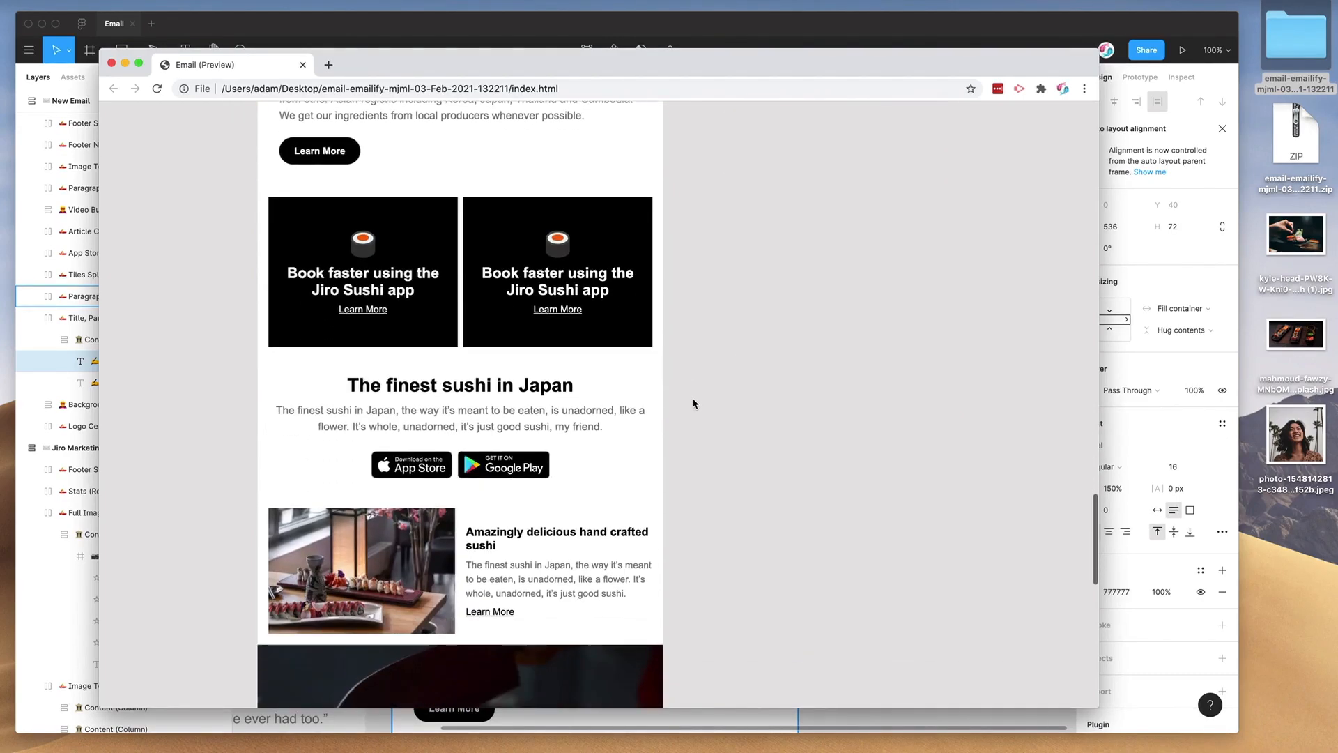
scroll(693, 403, down, 8)
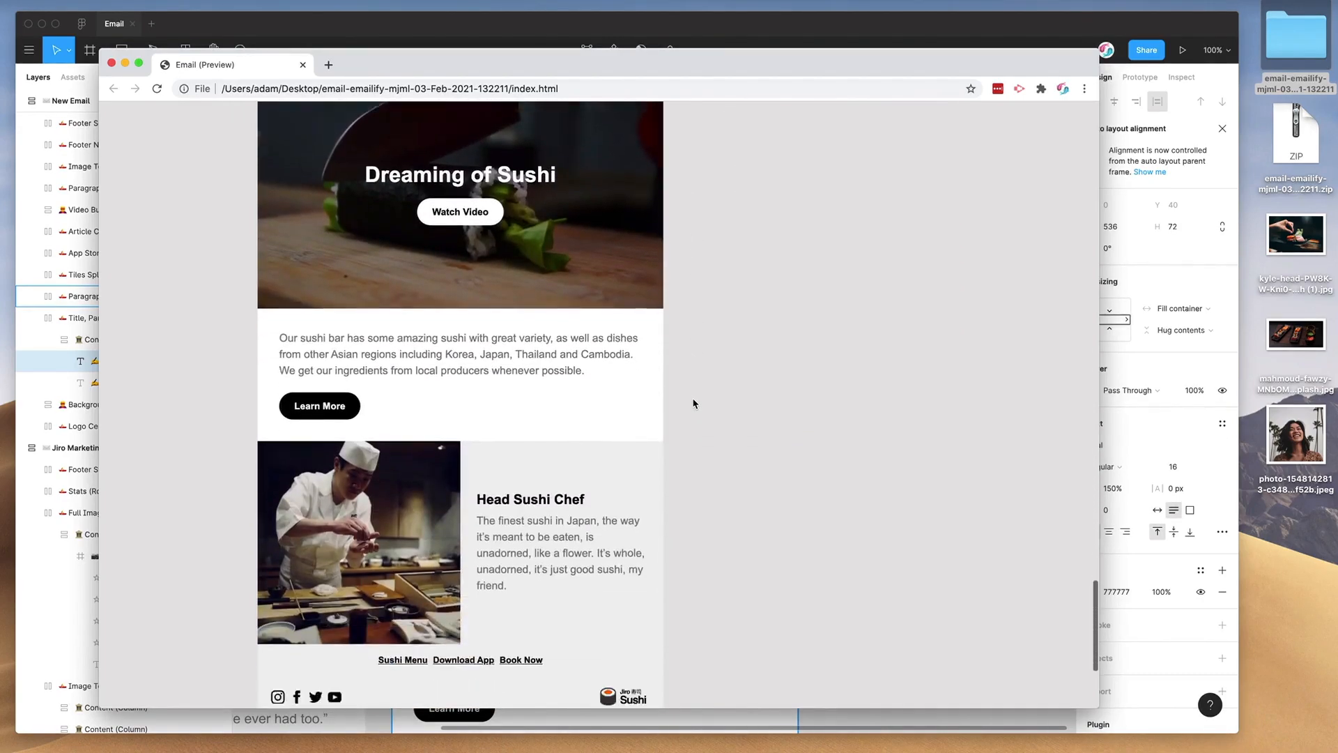
scroll(693, 391, up, 20)
scroll(683, 380, down, 12)
scroll(682, 378, up, 12)
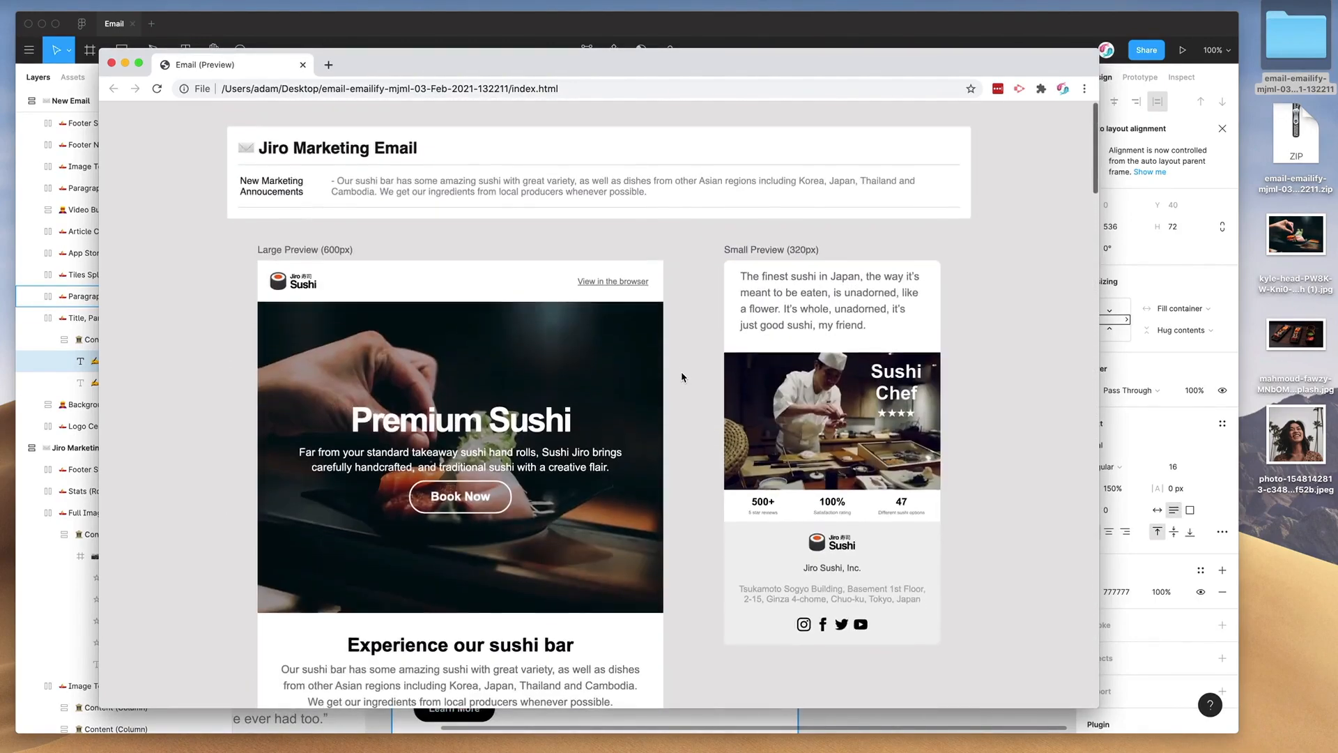
- Minimize the browser preview and open index.mjml from the jiro-marketing-email_127djdgnw folder in the code editor
click(126, 64)
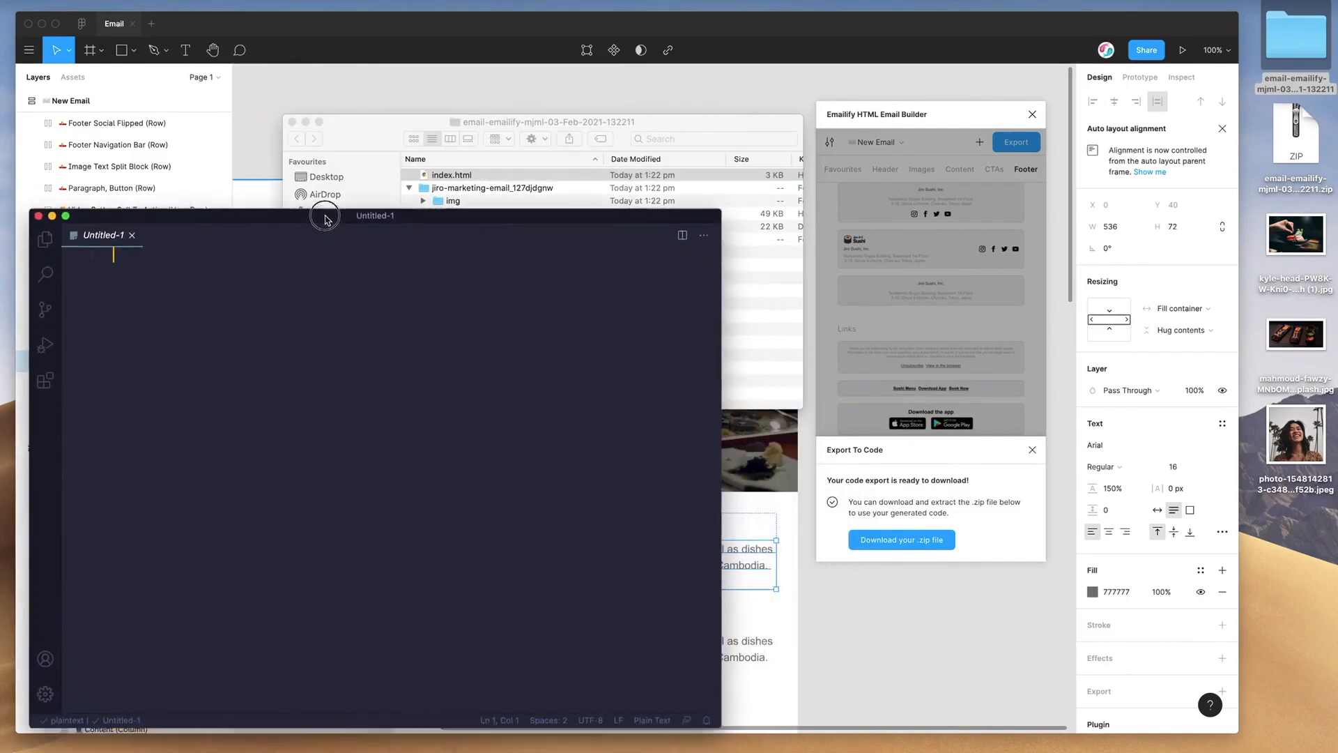
drag(378, 145, 485, 148)
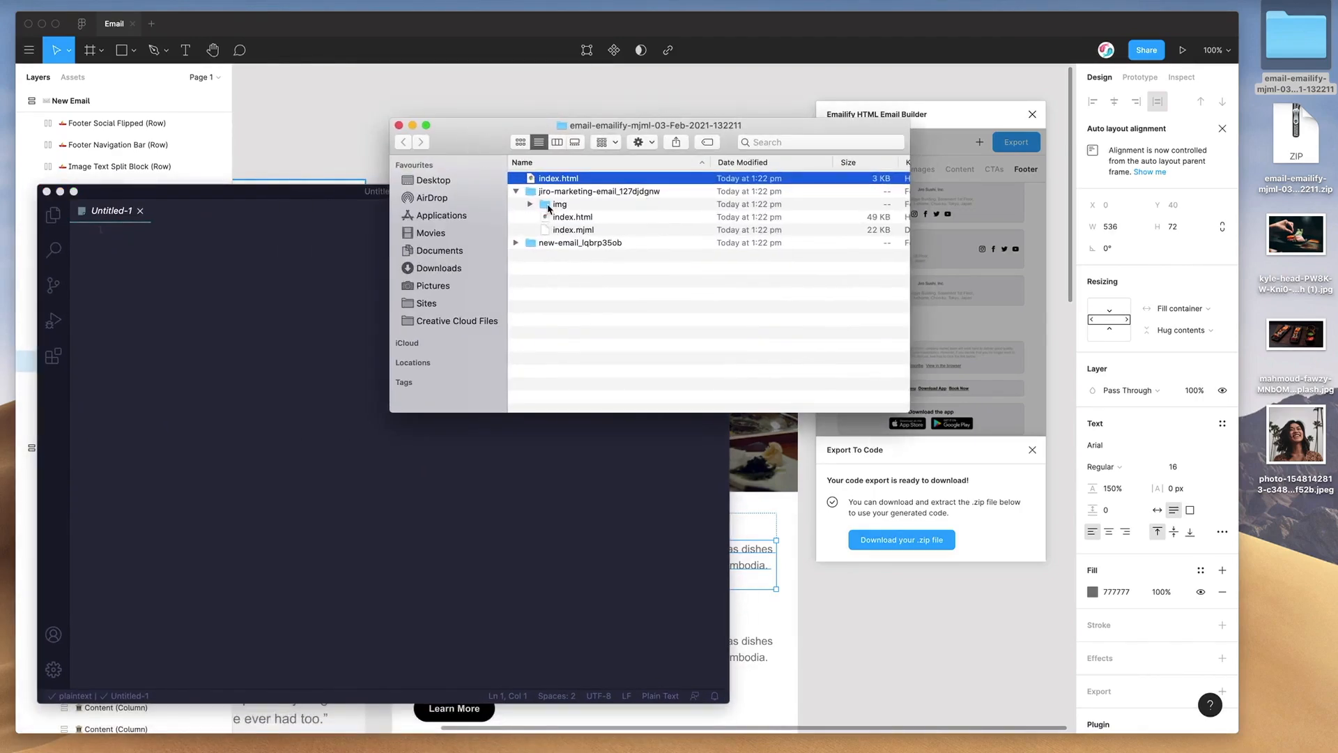
click(581, 233)
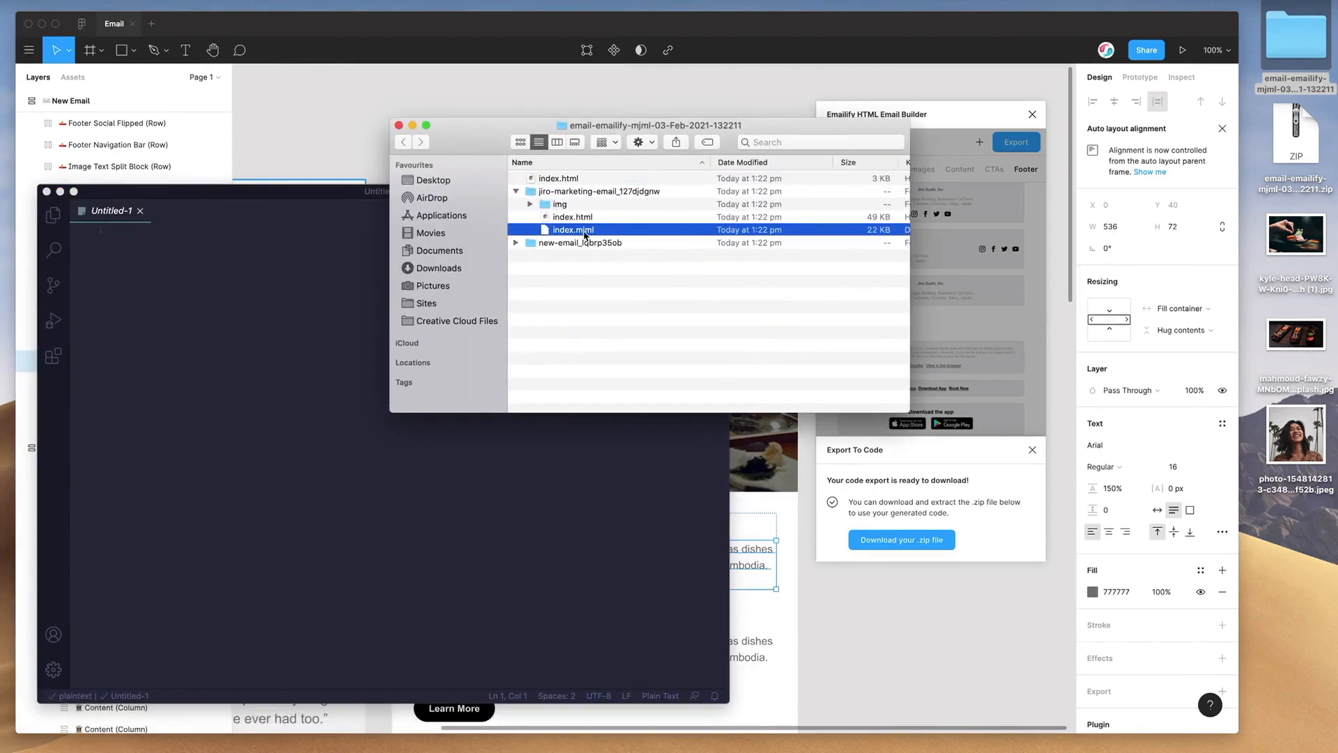
drag(584, 235, 259, 295)
click(258, 304)
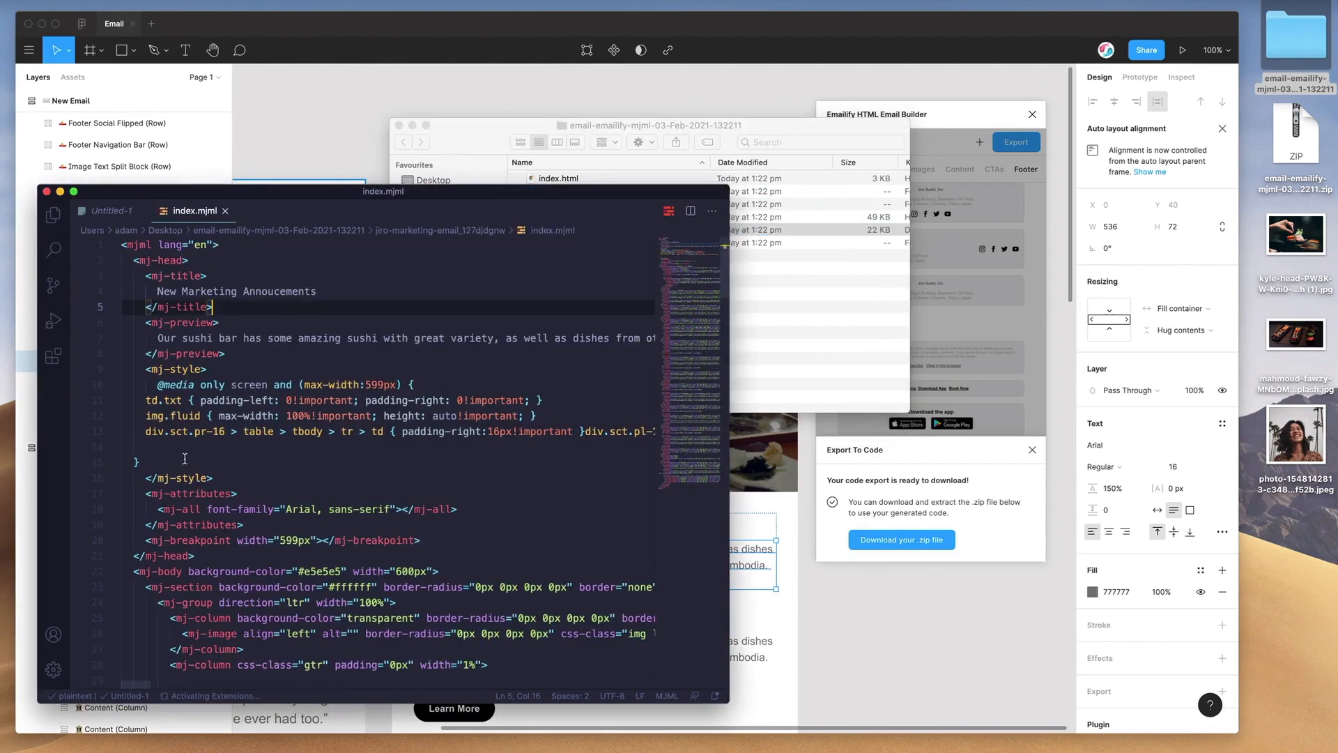
- Examine the head, hero, section and column markup in the exported index.mjml file
scroll(261, 411, down, 2)
scroll(261, 411, down, 8)
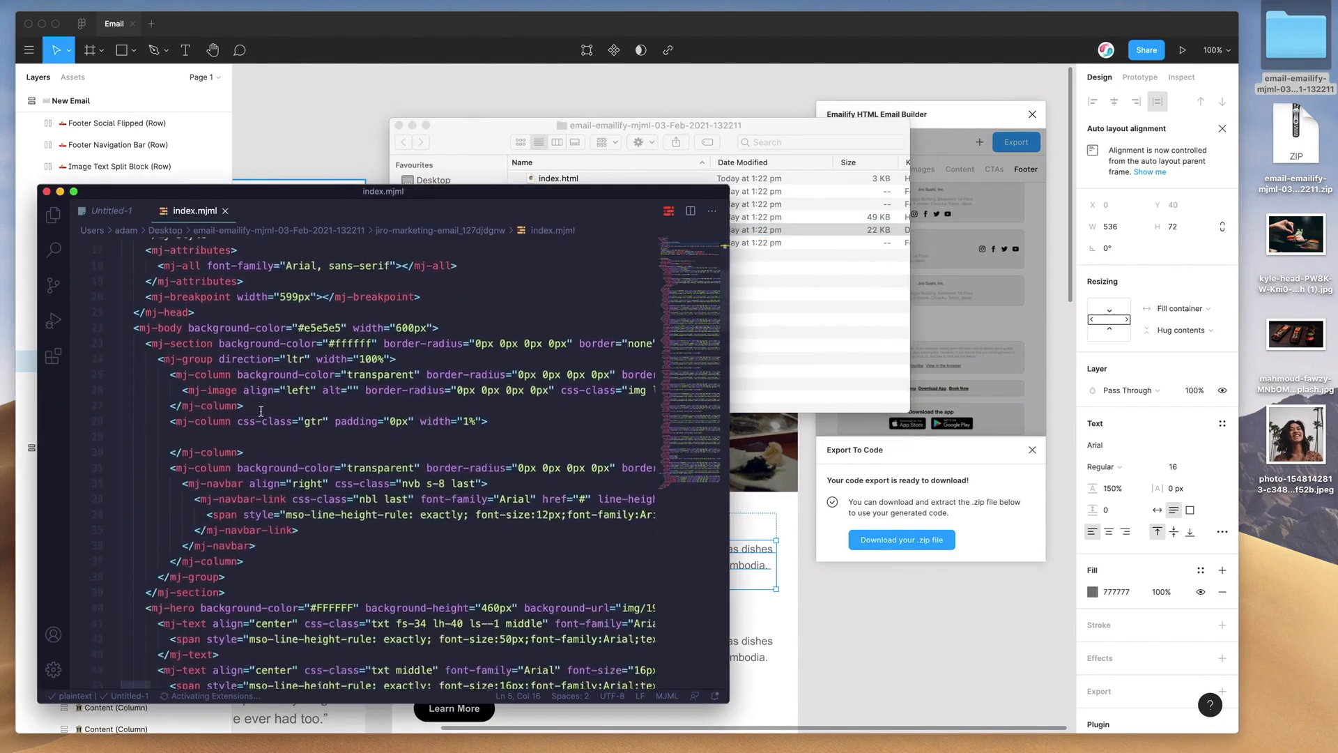
scroll(262, 412, down, 7)
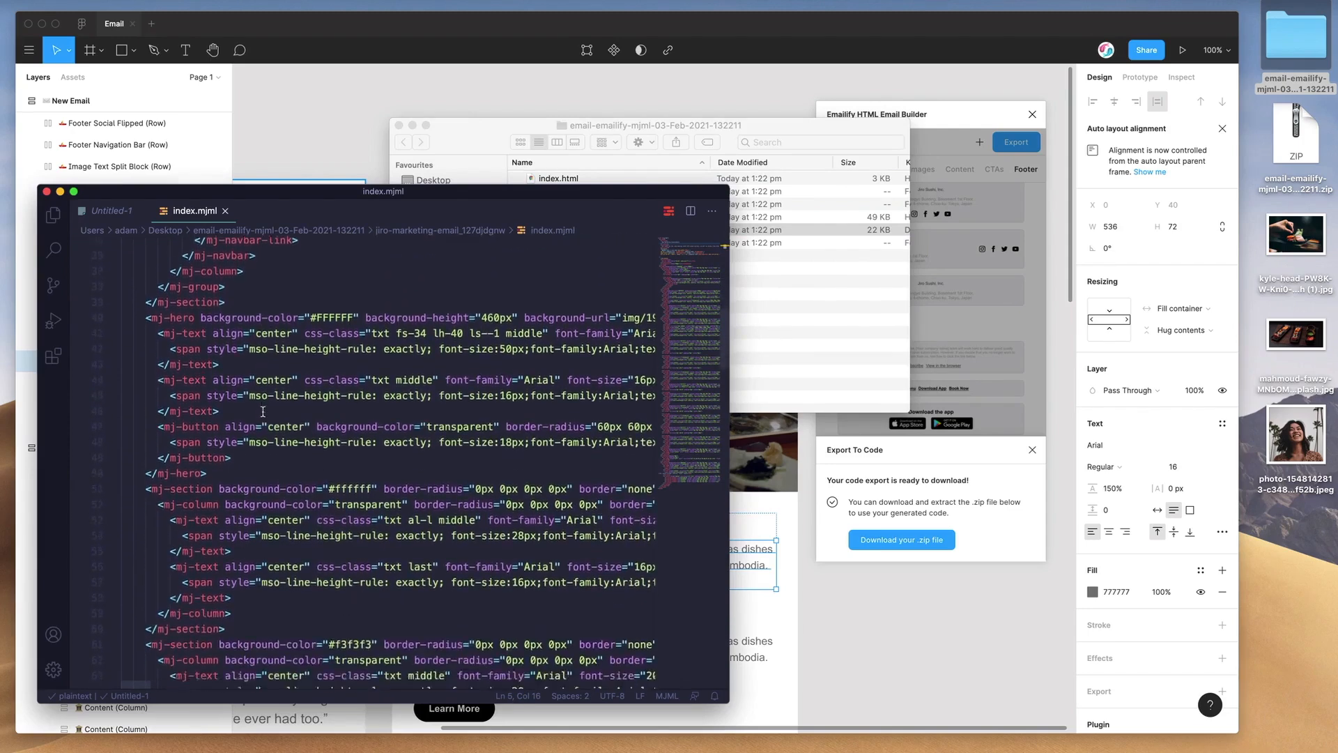
scroll(264, 411, down, 5)
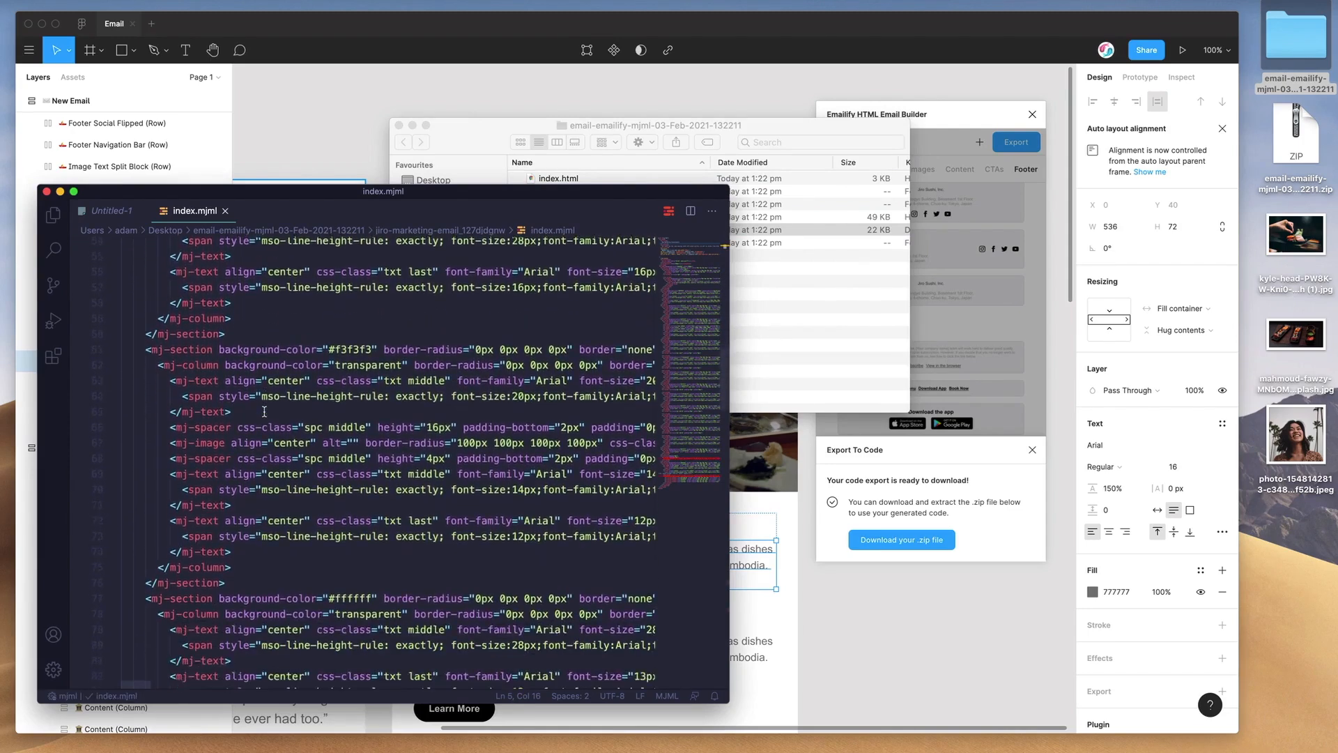
scroll(339, 449, down, 4)
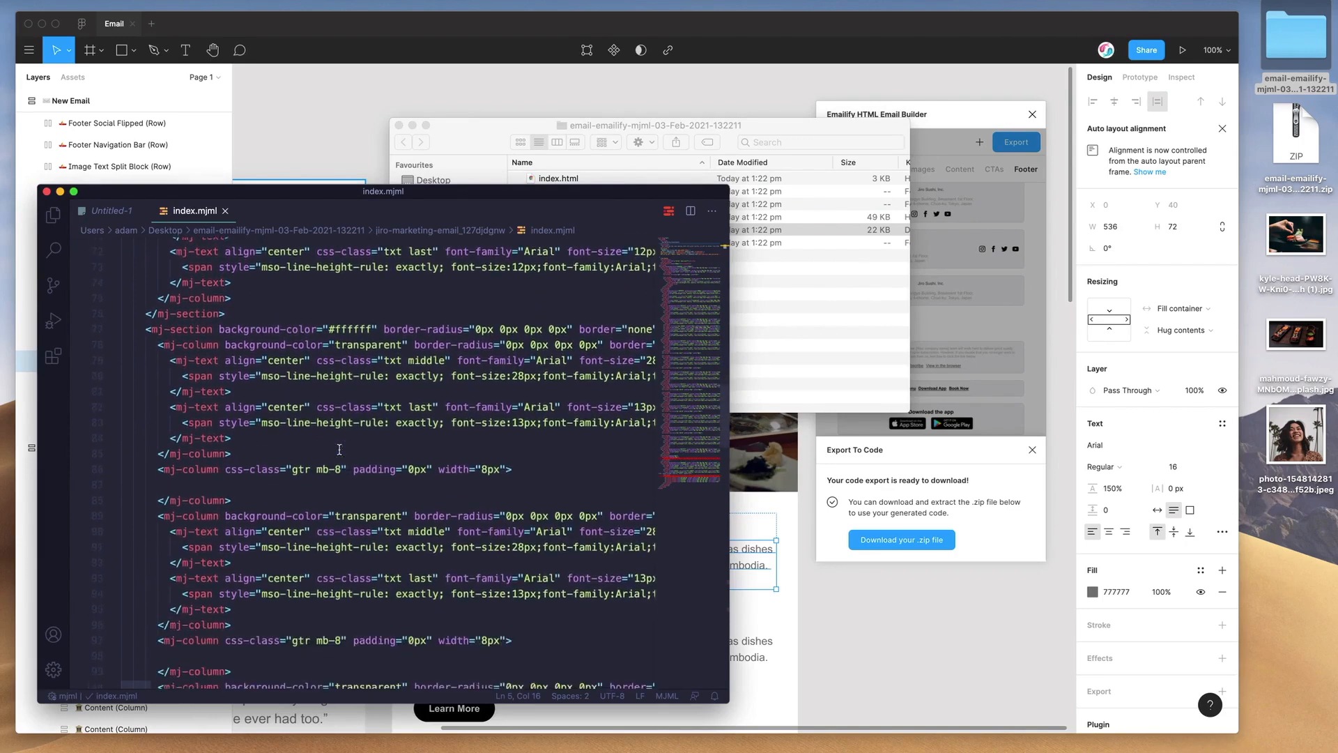
scroll(409, 562, down, 2)
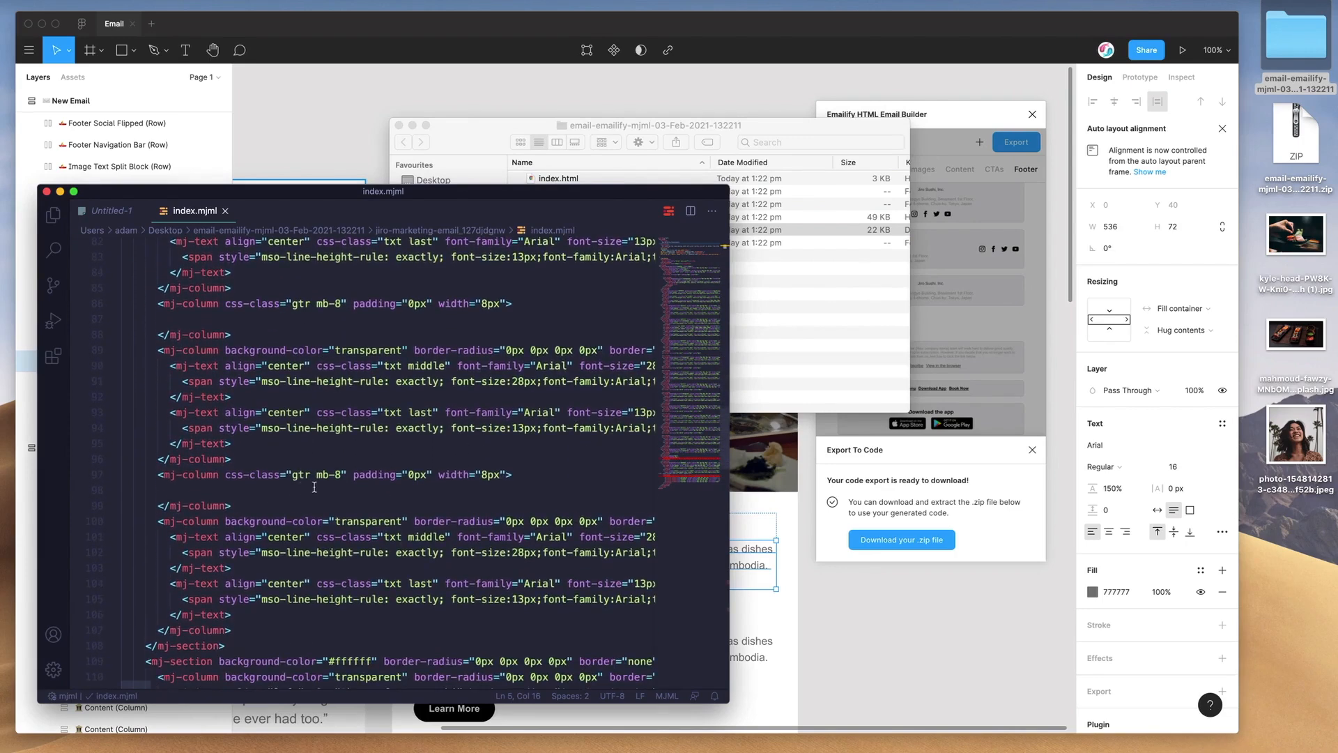
- Open index.html from the jiro-marketing-email_127djdgnw folder in the code editor alongside the MJML file
drag(592, 123, 736, 119)
click(722, 214)
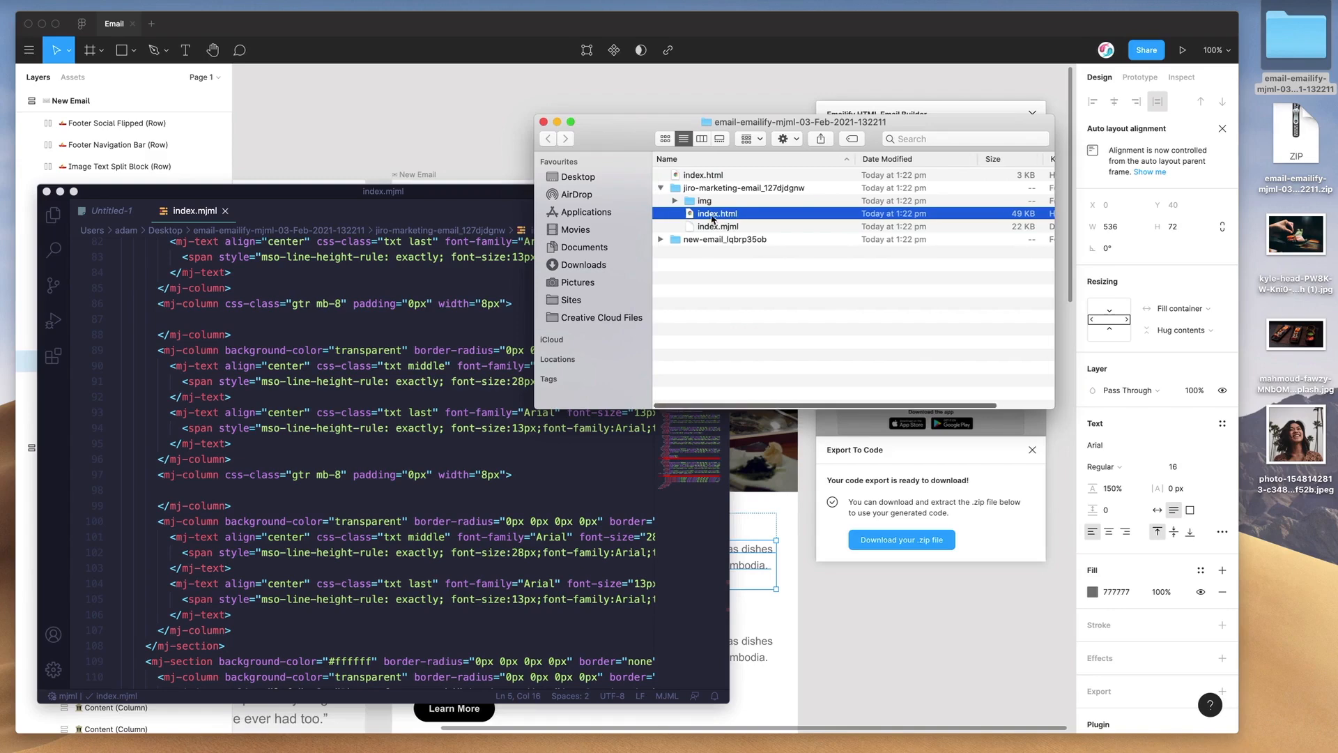
click(717, 216)
drag(717, 216, 373, 296)
click(379, 304)
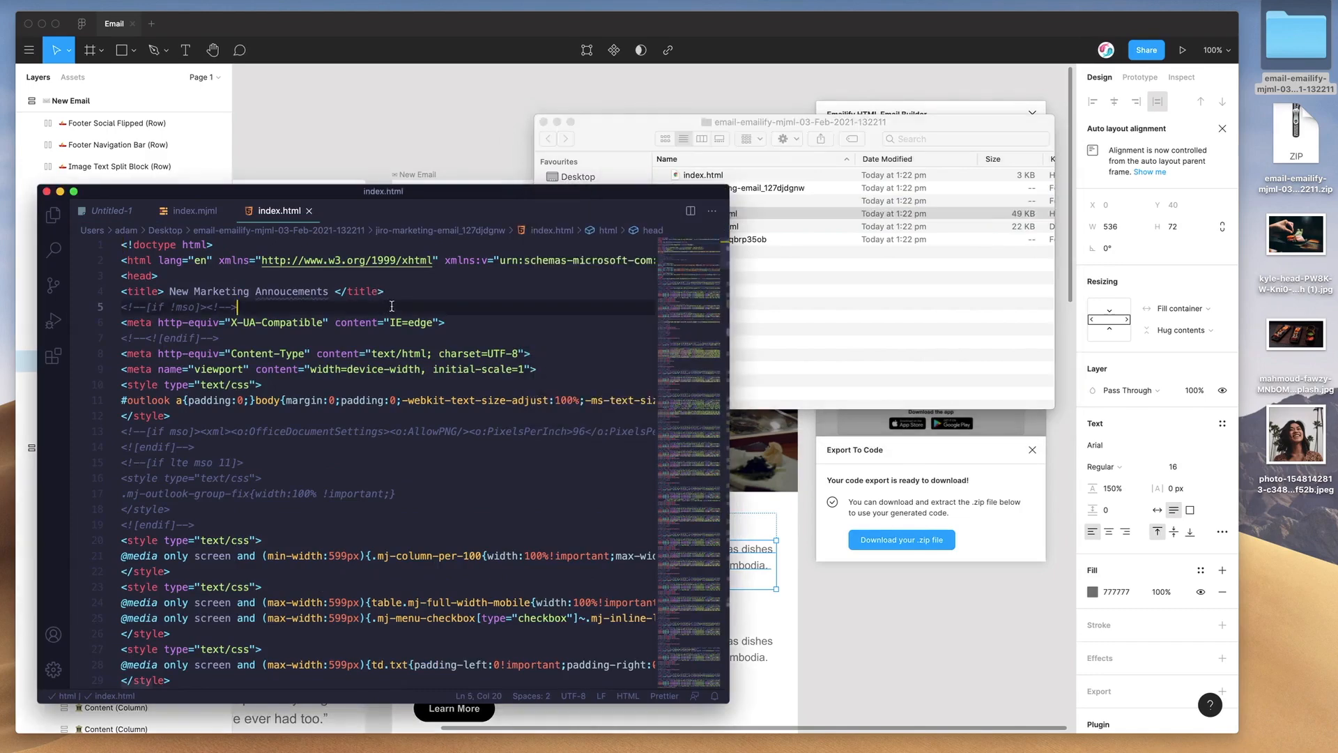
- Examine the exported index.html code, including its nested tables, Outlook conditional comments and image and link references
scroll(392, 306, down, 10)
scroll(392, 310, down, 15)
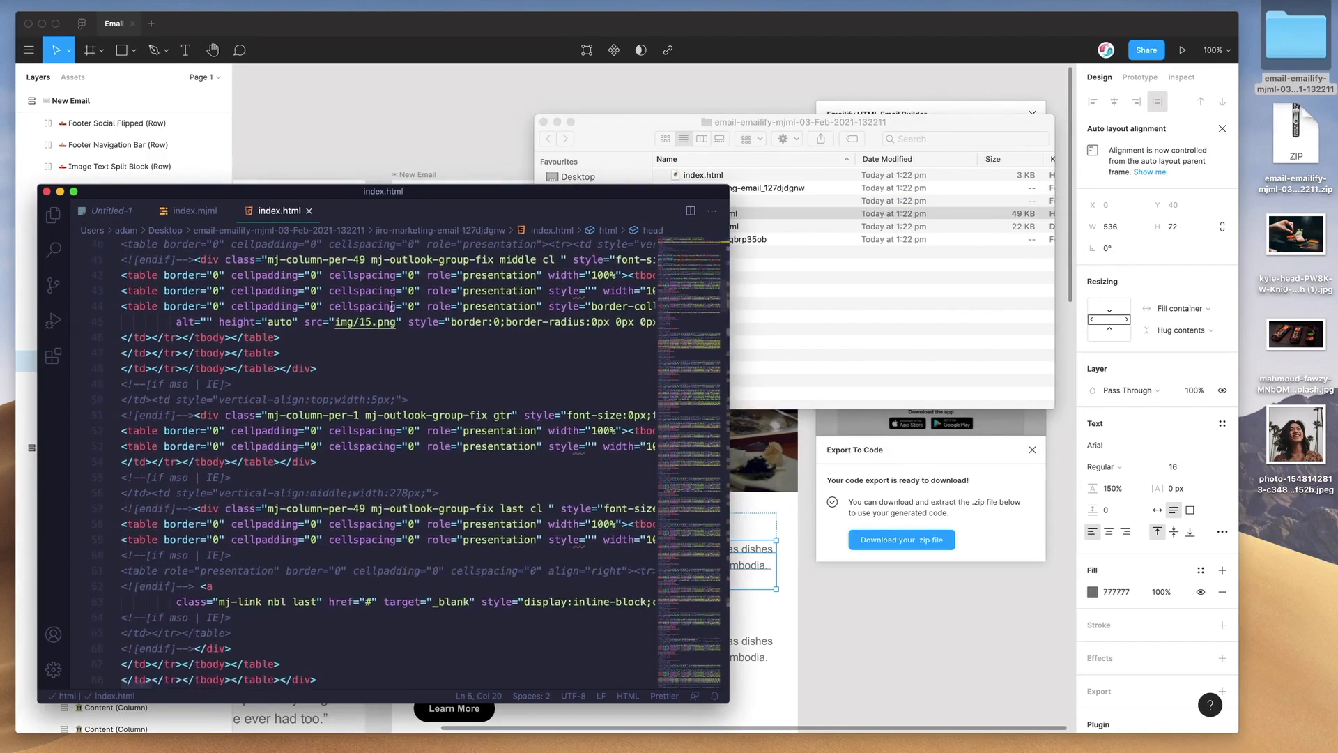
scroll(391, 314, down, 5)
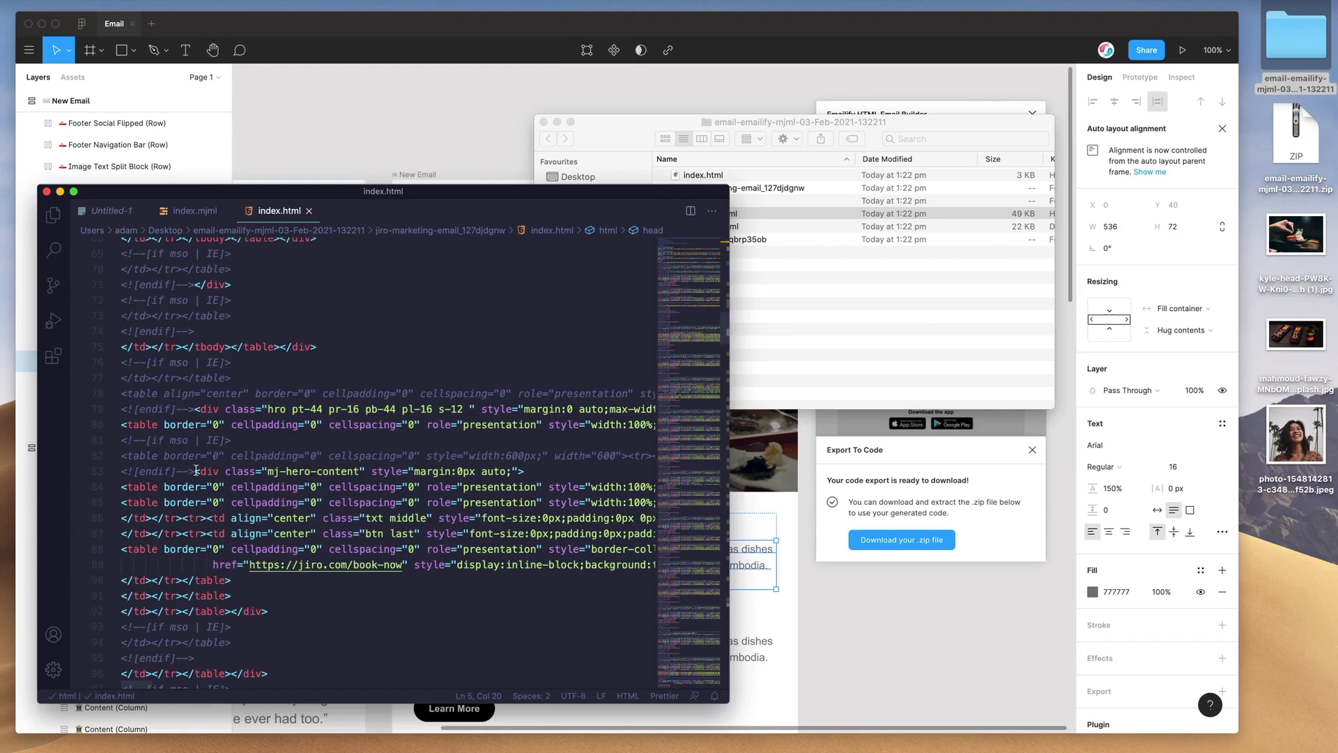
scroll(198, 500, down, 12)
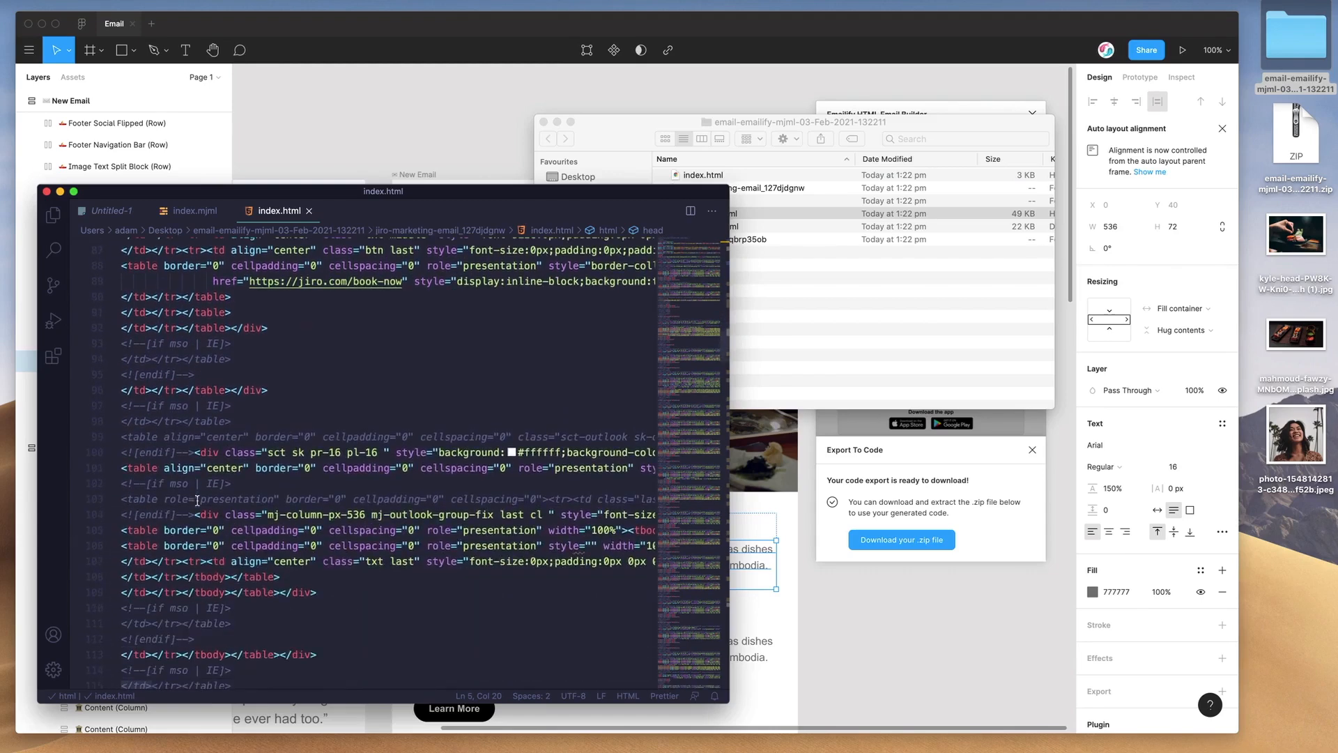
scroll(233, 460, down, 9)
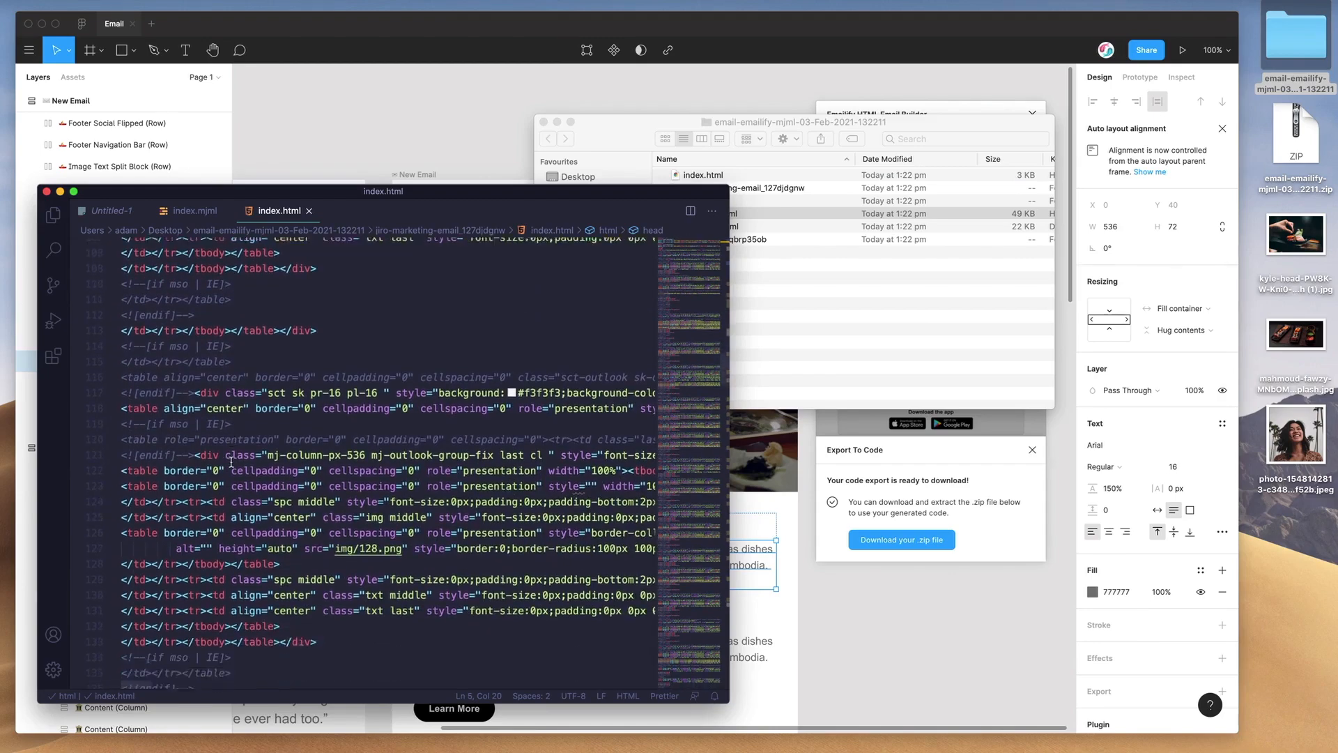
scroll(239, 457, down, 8)
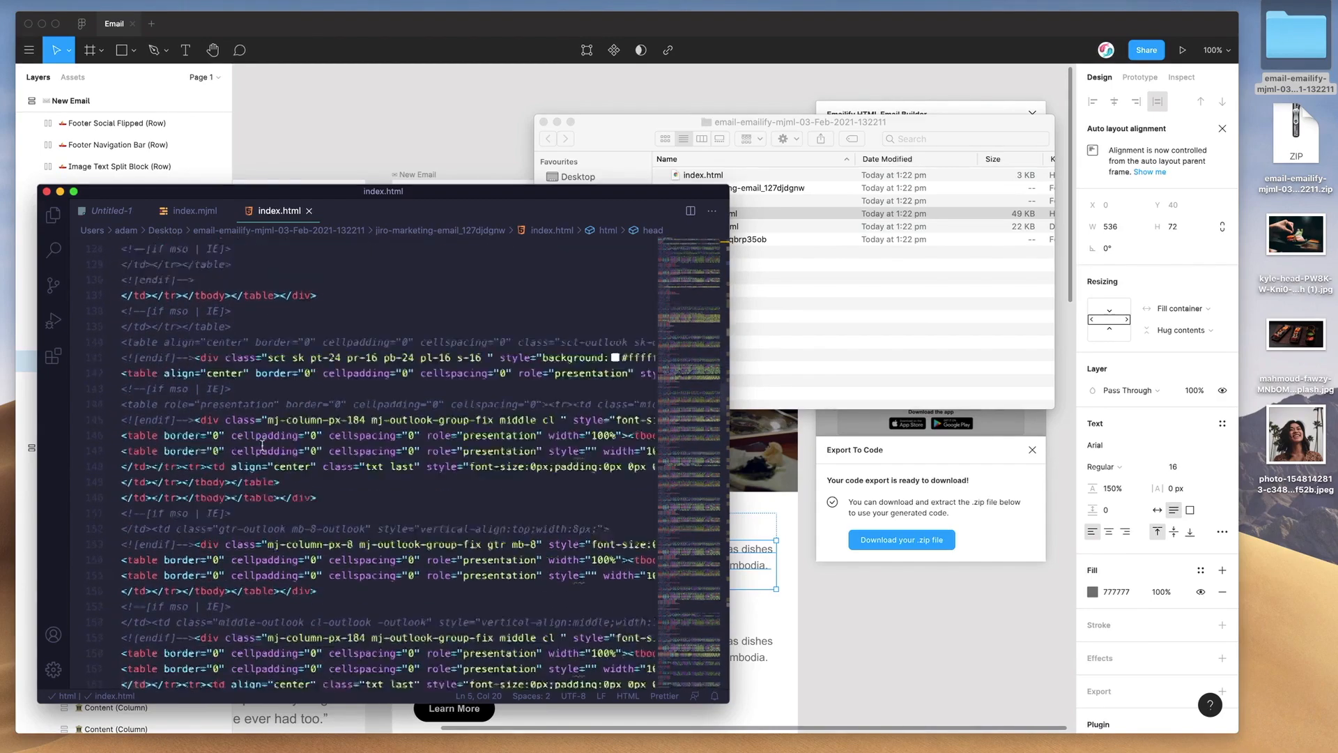
- Return to index.mjml and look over its testimonial and stats markup for comparison with the HTML version
click(193, 211)
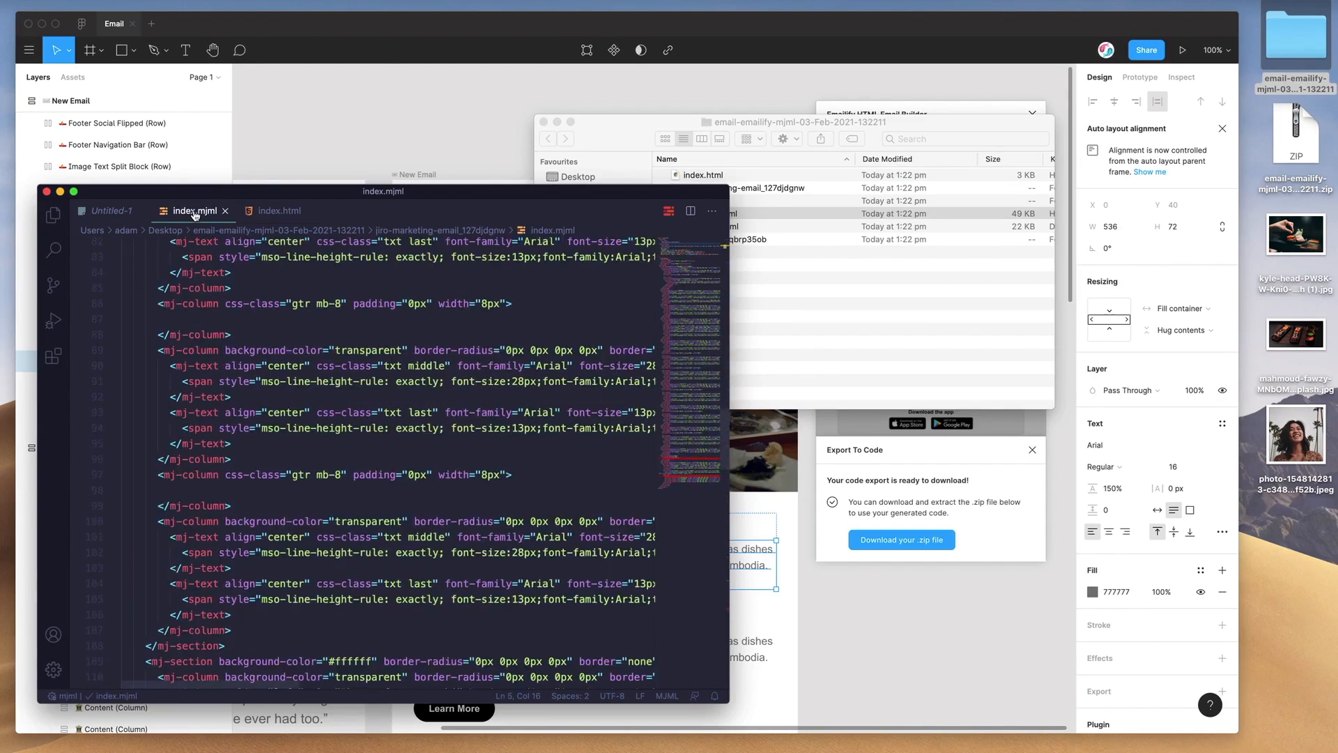
scroll(289, 332, up, 2)
scroll(289, 333, up, 10)
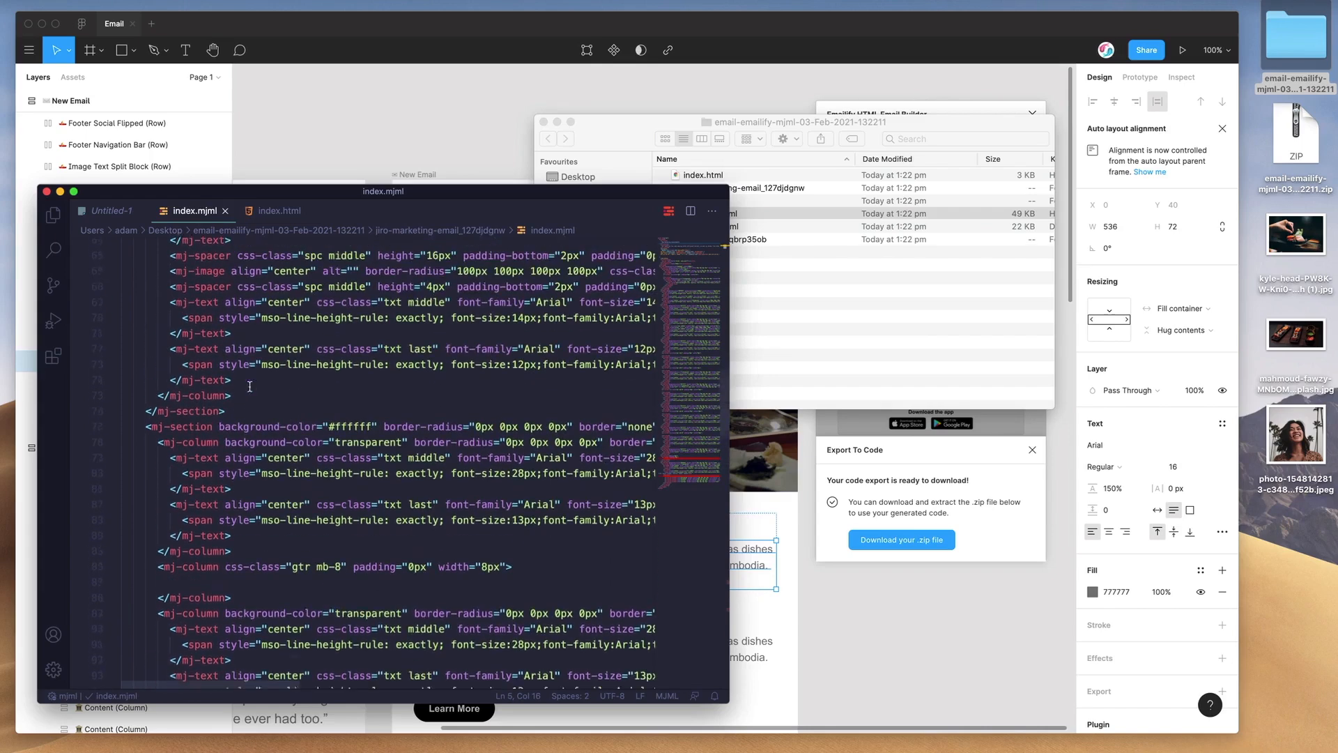
- Compare the hero and section markup in index.mjml with the nested table and column code in index.html
scroll(250, 419, up, 6)
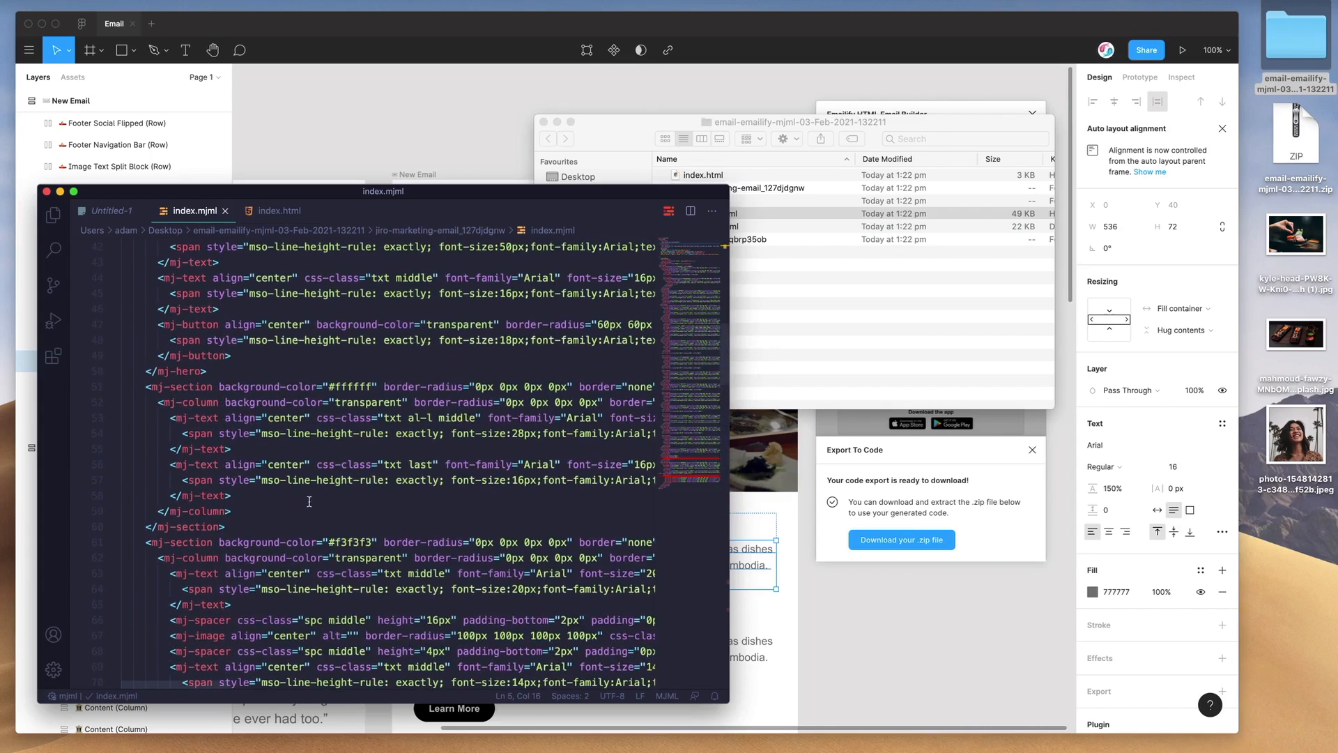
click(279, 211)
scroll(251, 391, down, 3)
scroll(242, 375, down, 10)
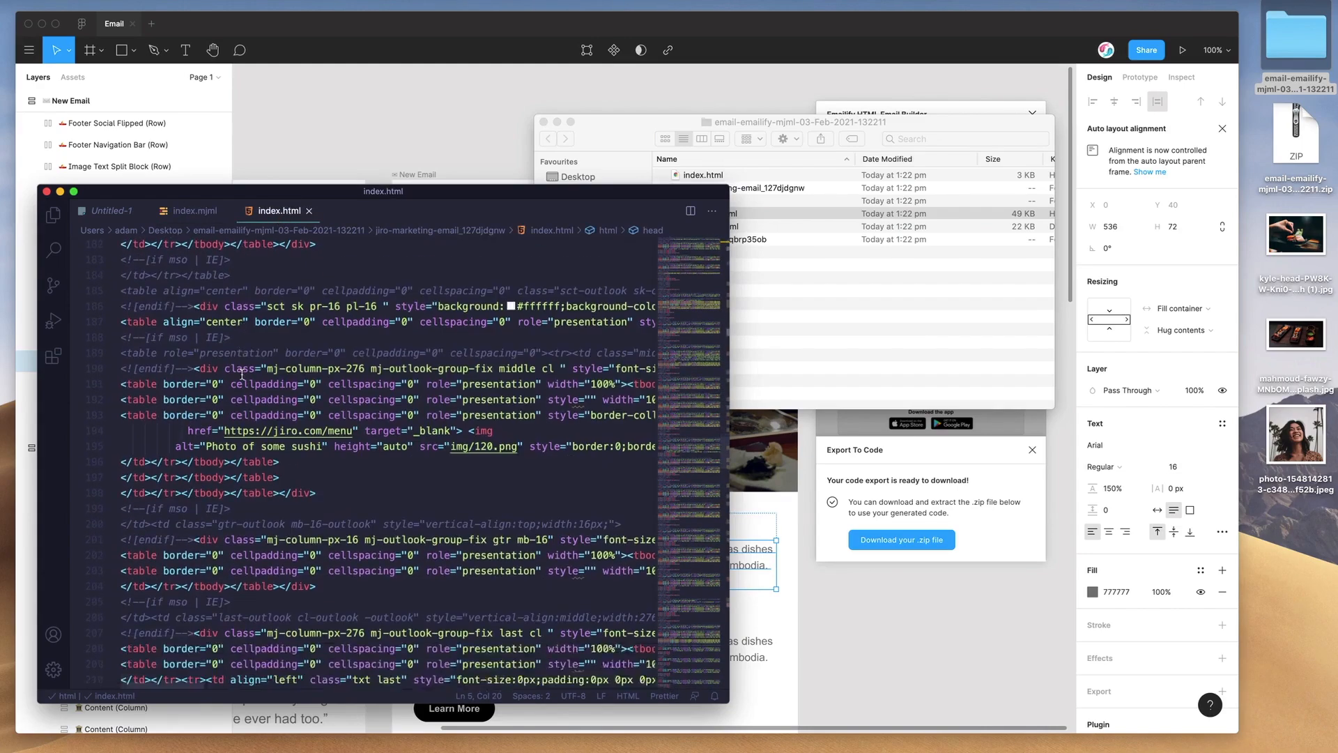
scroll(241, 375, up, 2)
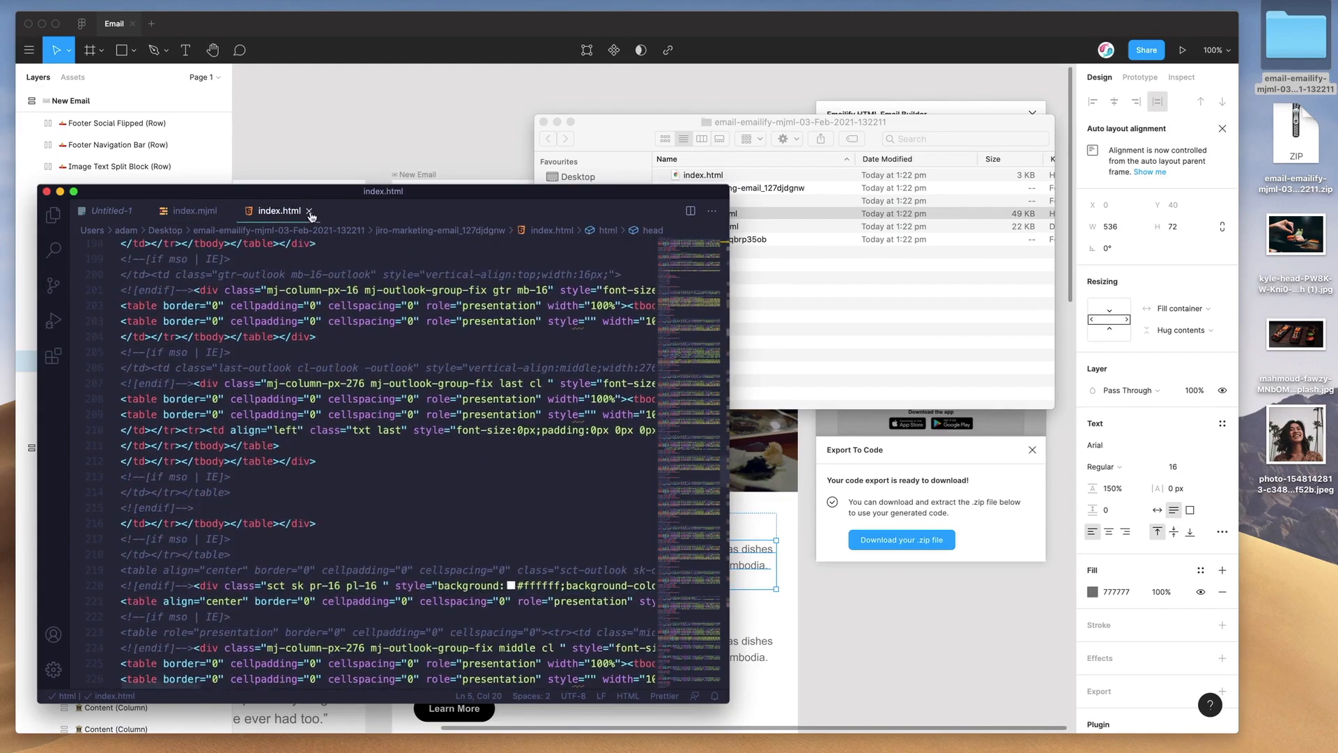
- Close the index.html, index.mjml and Untitled-1 files, and close the empty code editor window
click(230, 211)
click(227, 211)
click(141, 210)
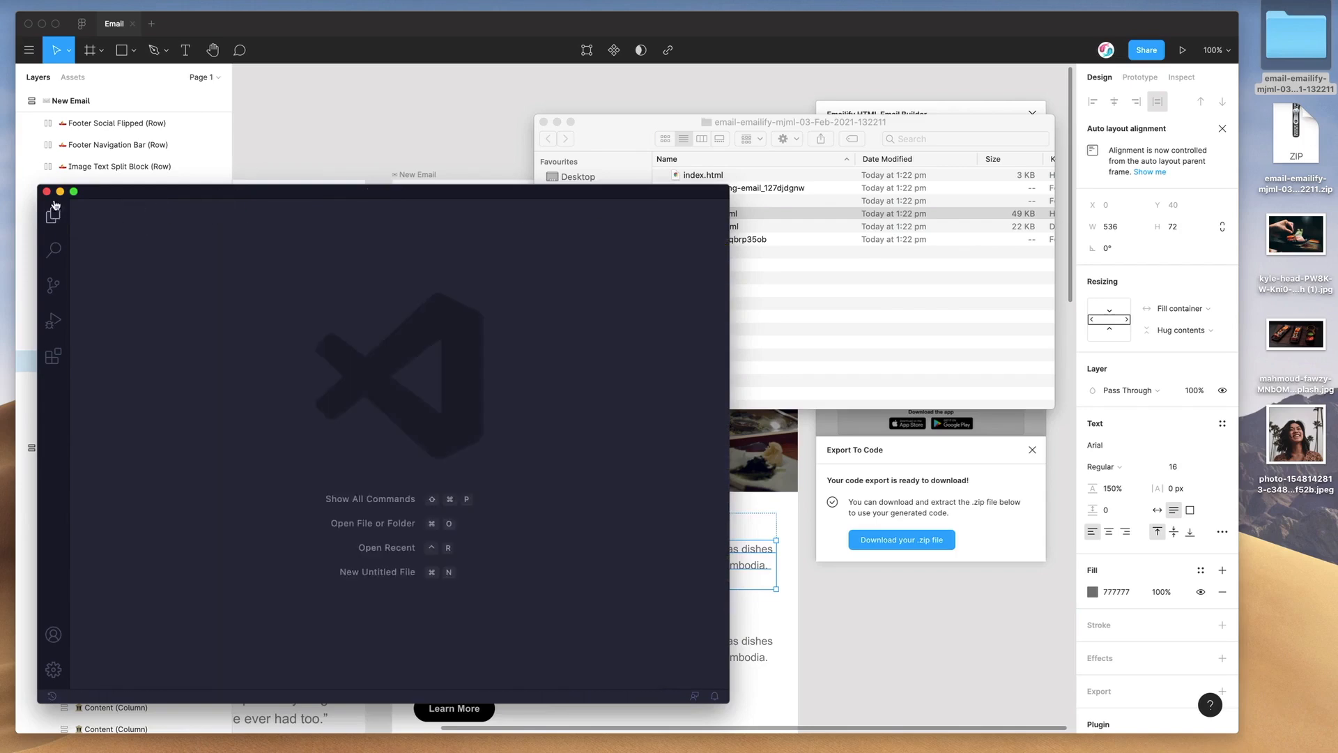
click(47, 191)
- Move the exported email folder window clear of the Emailify plugin and deselect index.html in its file list
drag(725, 126, 632, 137)
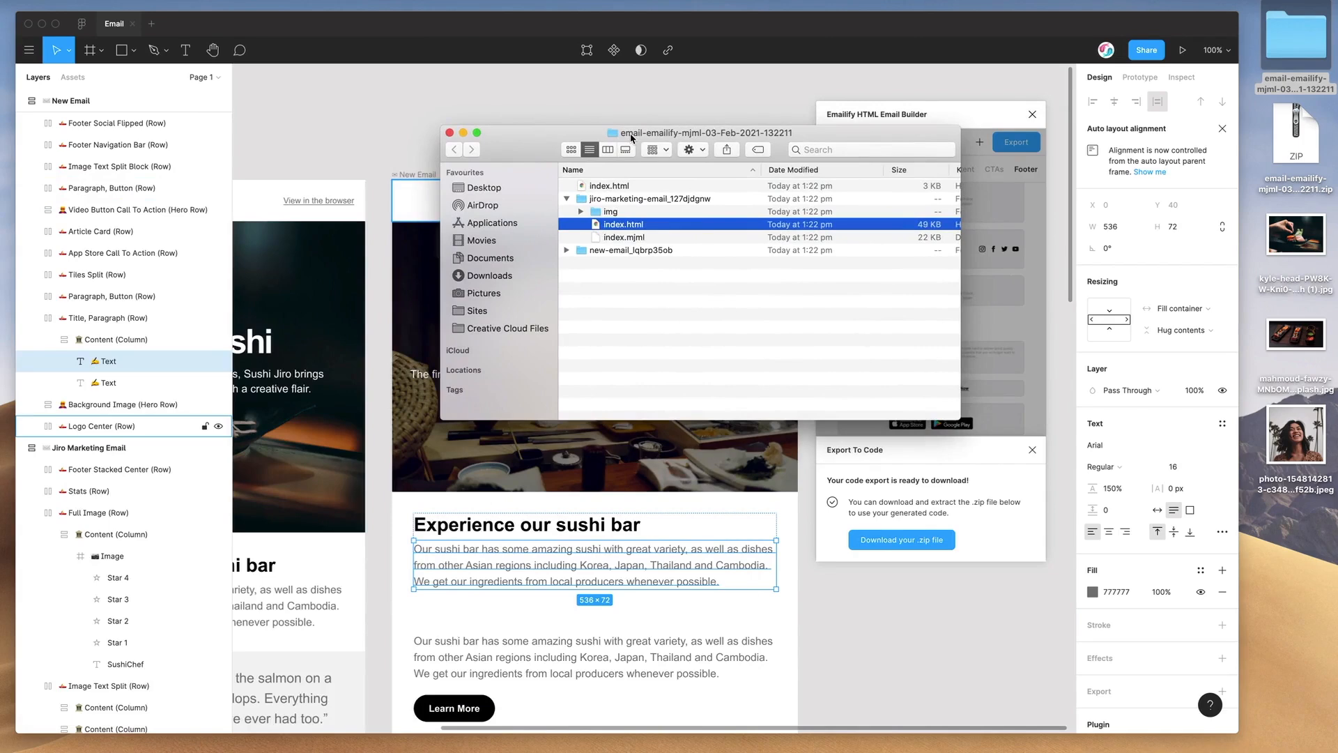
drag(766, 132, 616, 115)
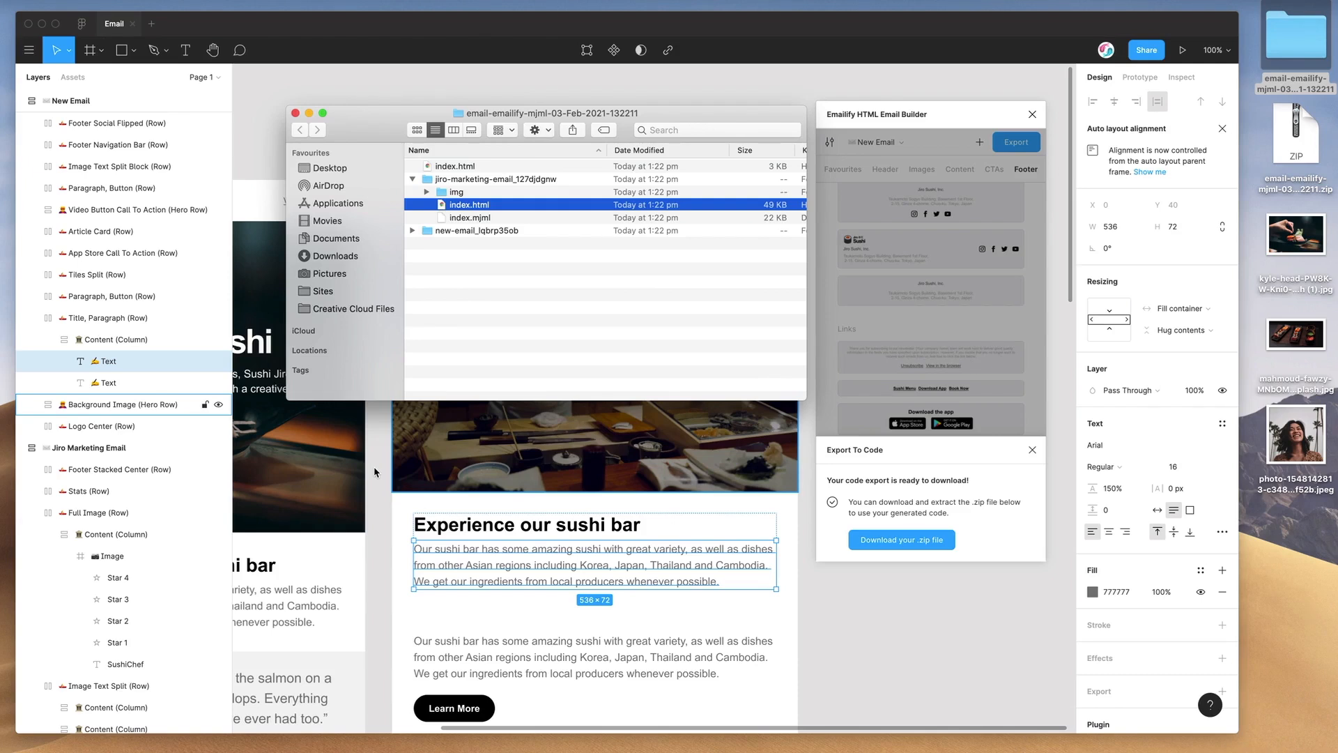
scroll(374, 472, down, 3)
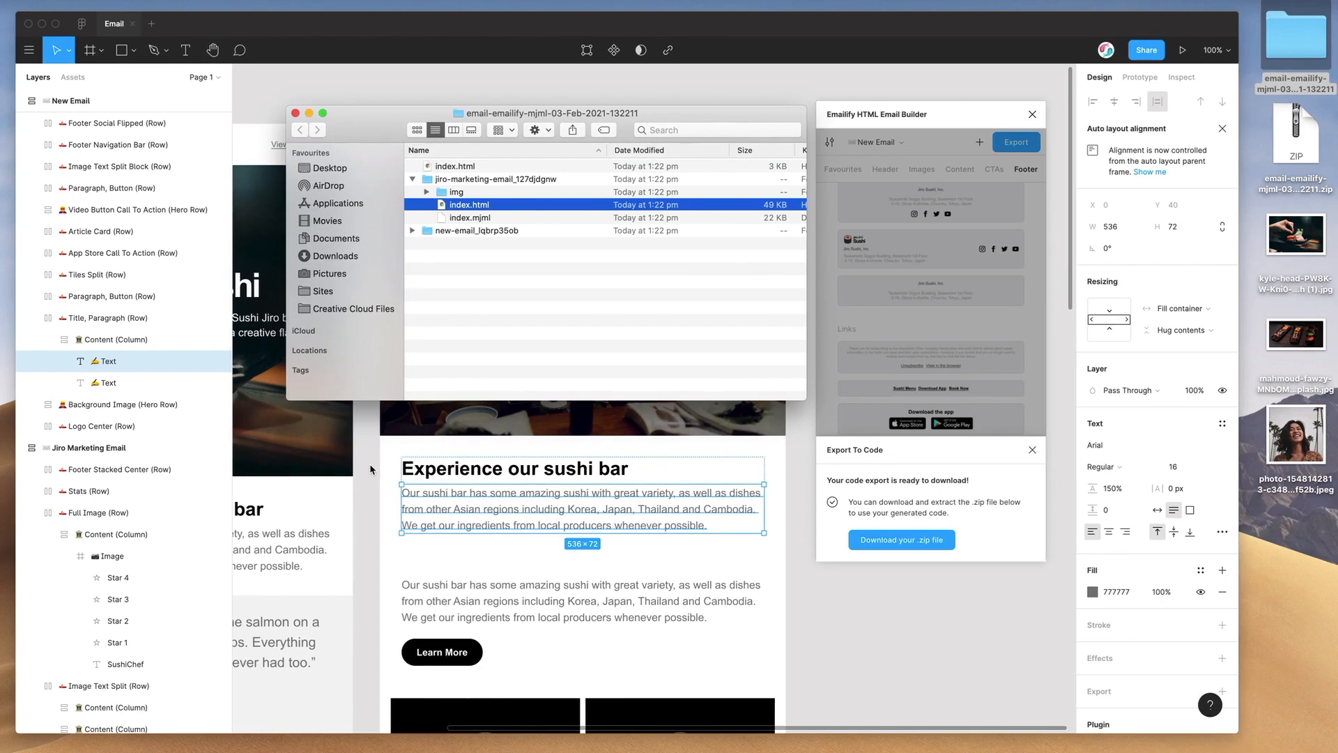
scroll(370, 463, up, 2)
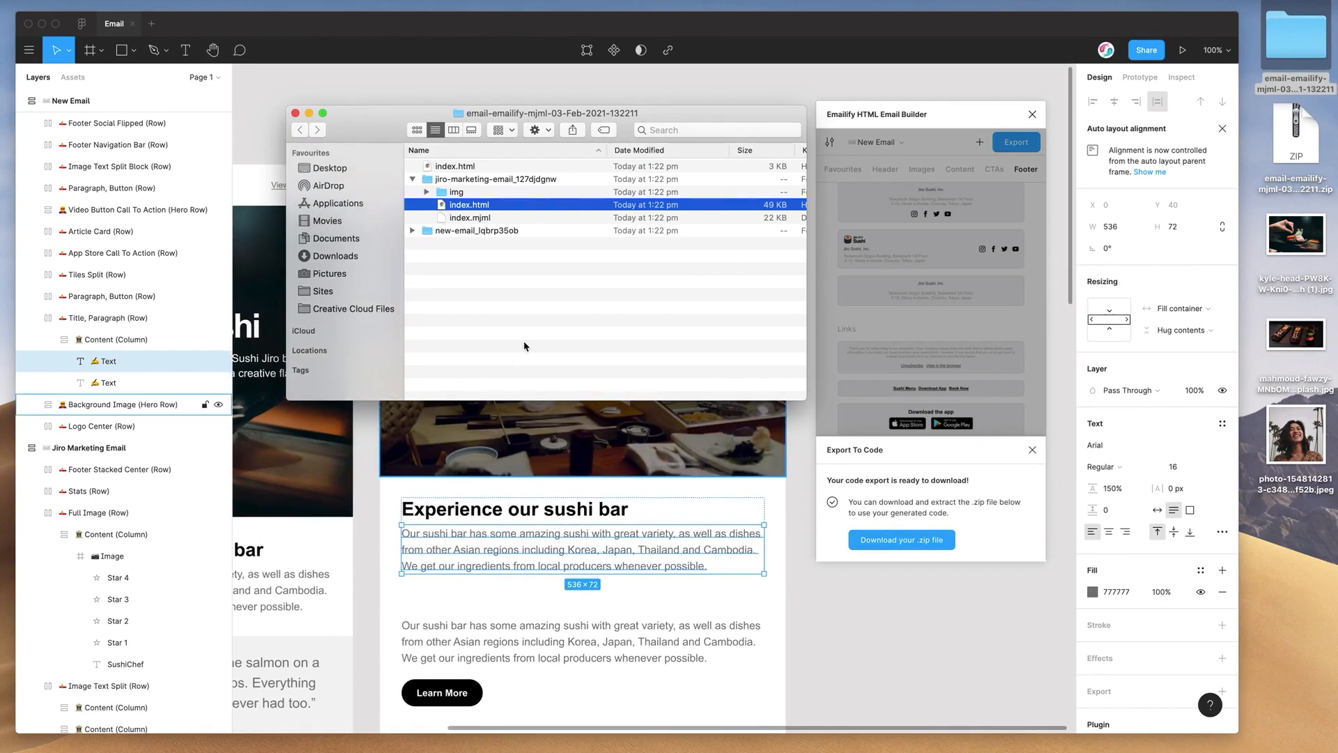
click(501, 327)
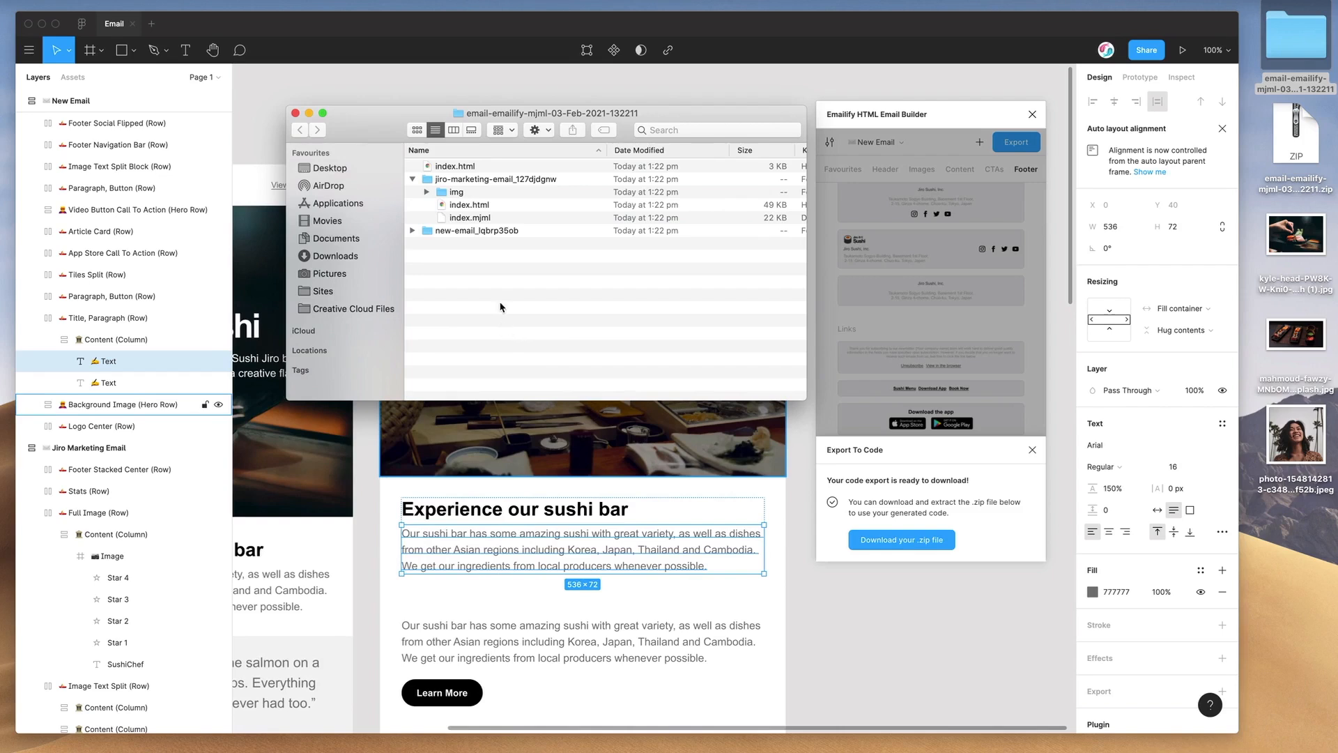